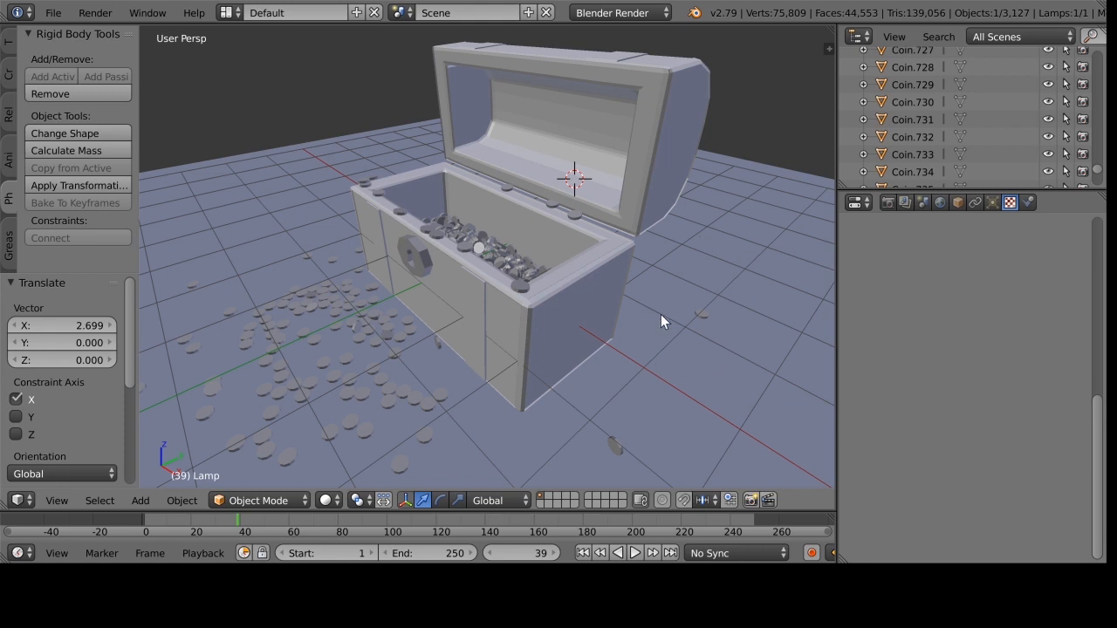
{"action": "mouse_move", "coordinate": [661, 315]}
{"action": "middle_mouse_down"}
{"action": "mouse_move", "coordinate": [652, 319]}
{"action": "mouse_move", "coordinate": [662, 316]}
{"action": "middle_mouse_up"}
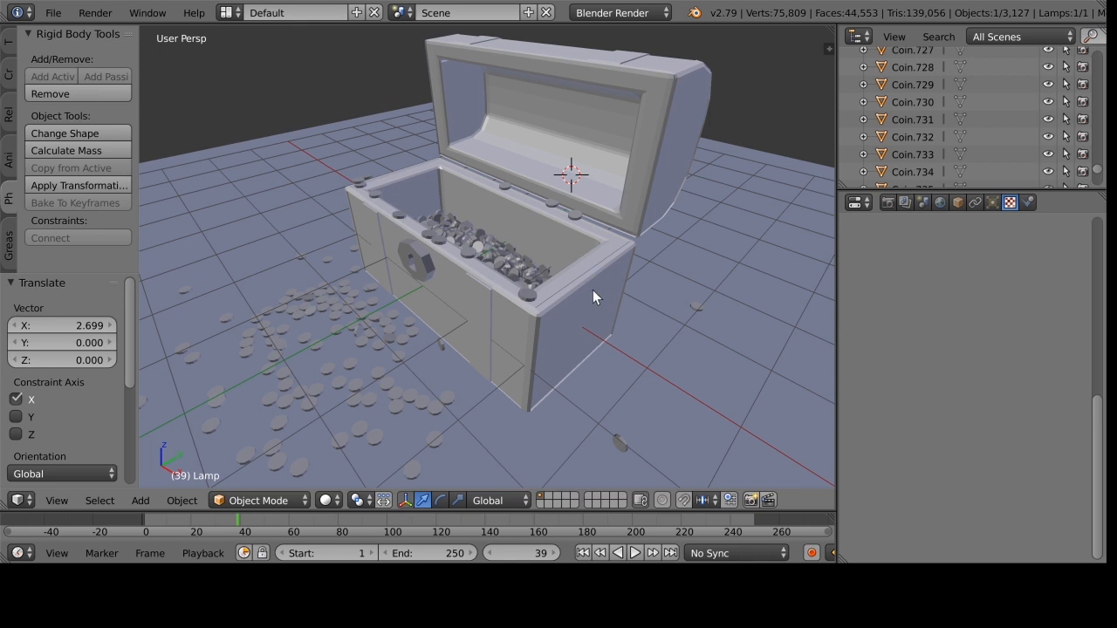
{"action": "left_click", "coordinate": [766, 502]}
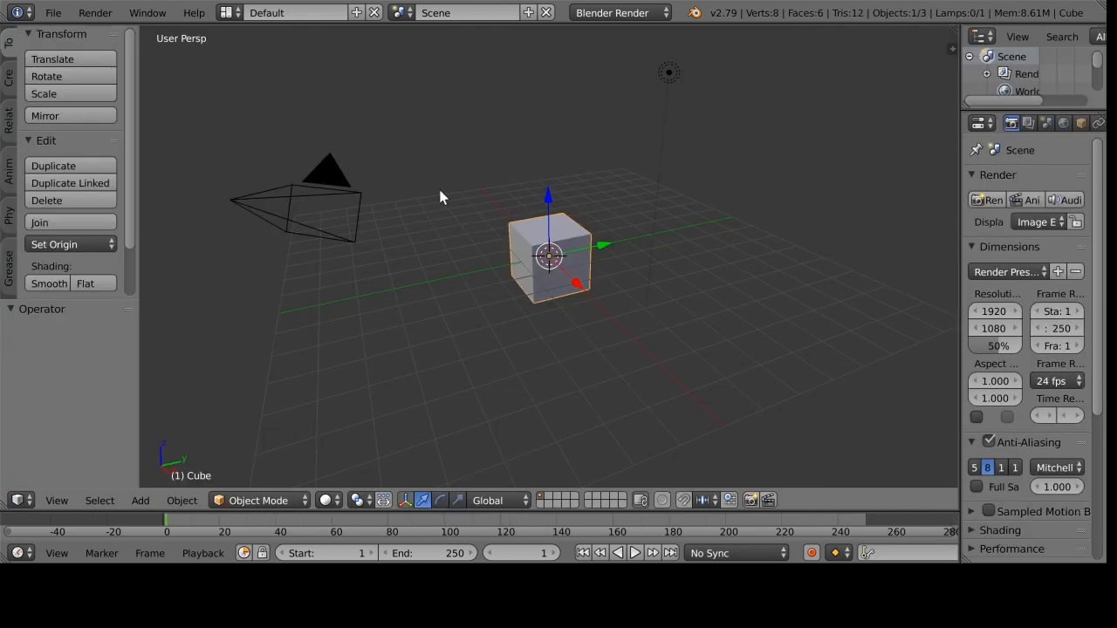
{"action": "scroll", "coordinate": [610, 315], "scroll_direction": "up", "scroll_amount": 1}
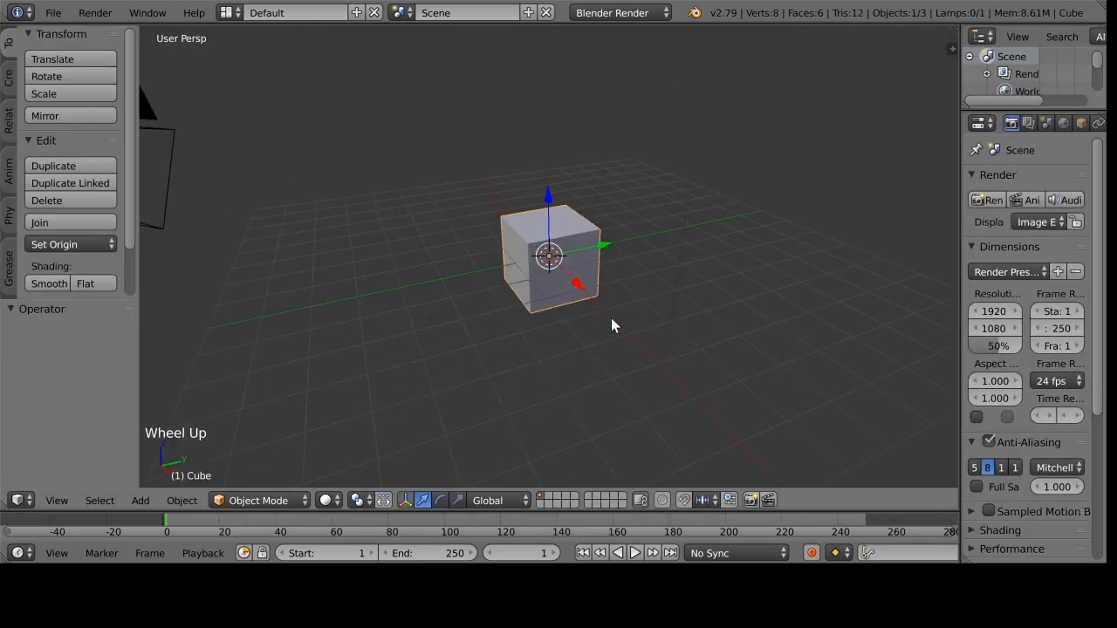
{"action": "scroll", "coordinate": [612, 325], "scroll_direction": "down", "scroll_amount": 1}
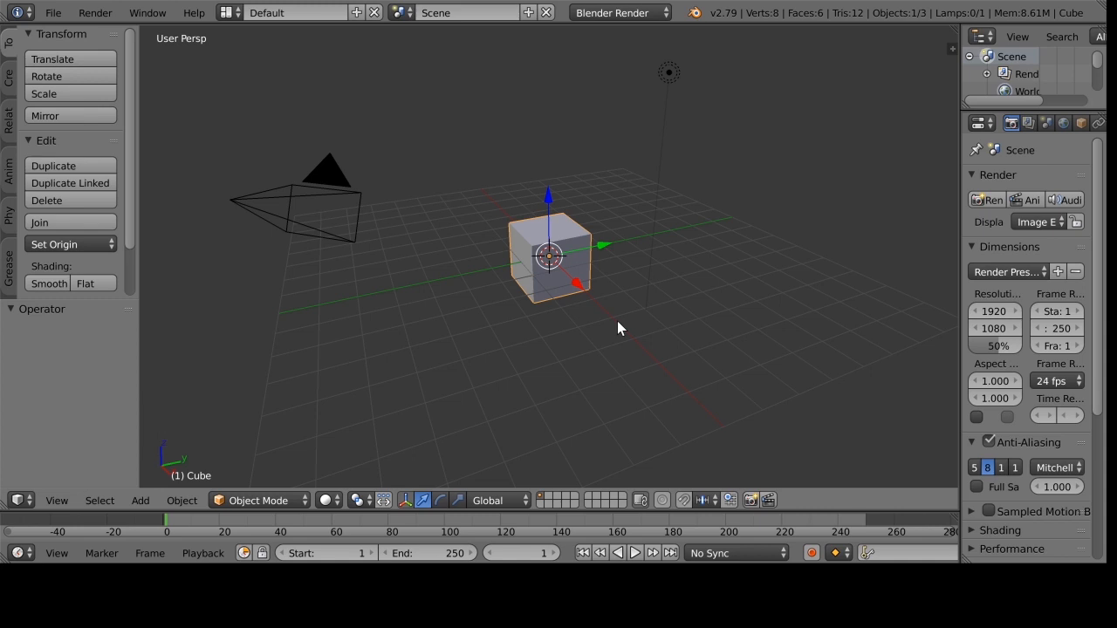
{"action": "scroll", "coordinate": [619, 328], "scroll_direction": "up", "scroll_amount": 1}
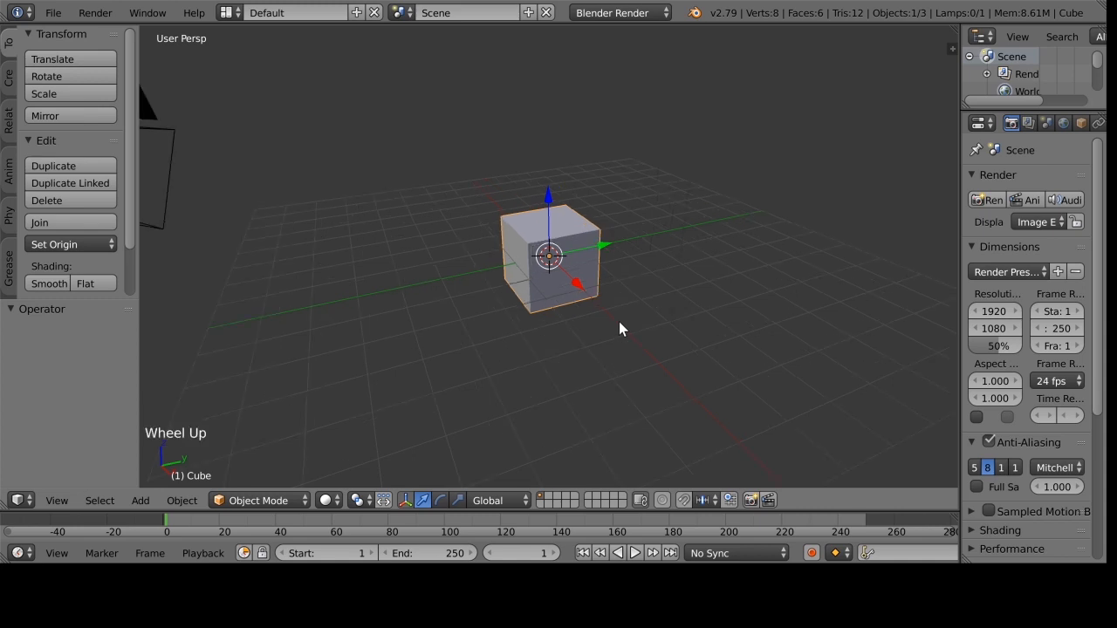
{"action": "scroll", "coordinate": [620, 328], "scroll_direction": "down", "scroll_amount": 1}
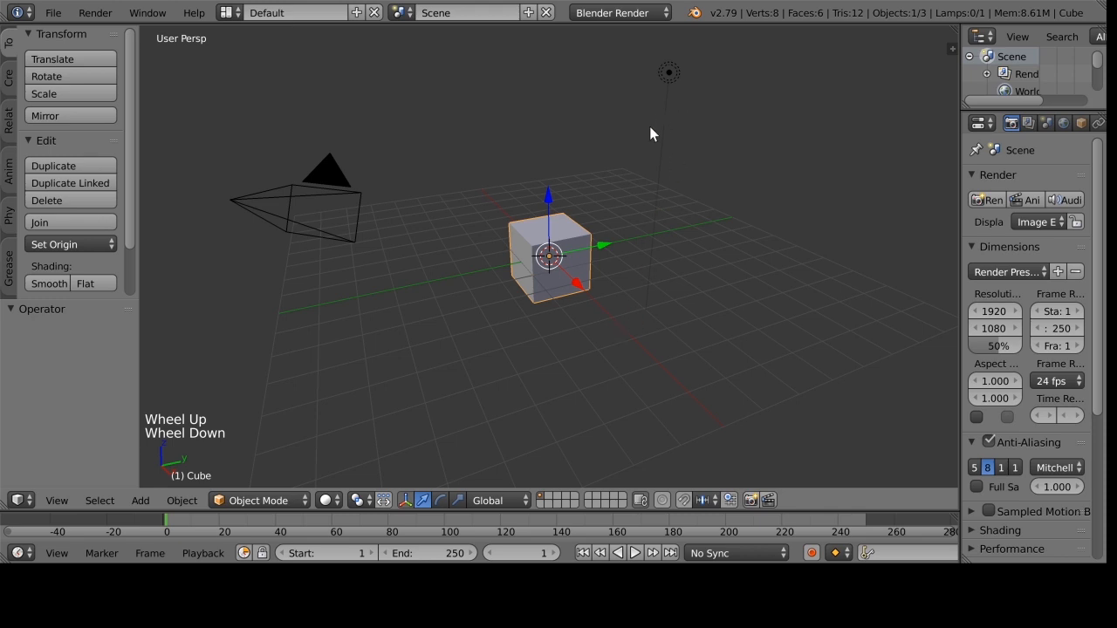
{"action": "mouse_move", "coordinate": [720, 300]}
{"action": "middle_mouse_down"}
{"action": "mouse_move", "coordinate": [676, 299]}
{"action": "mouse_move", "coordinate": [738, 297]}
{"action": "mouse_move", "coordinate": [712, 291]}
{"action": "middle_mouse_up"}
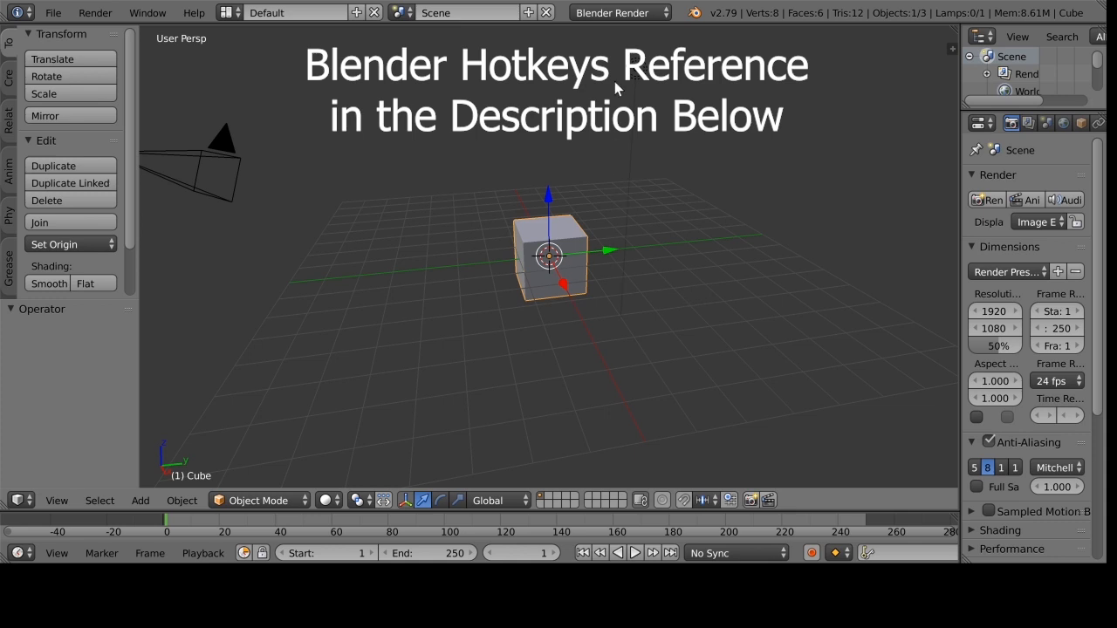
{"action": "right_click", "coordinate": [636, 78]}
{"action": "right_click", "coordinate": [577, 253]}
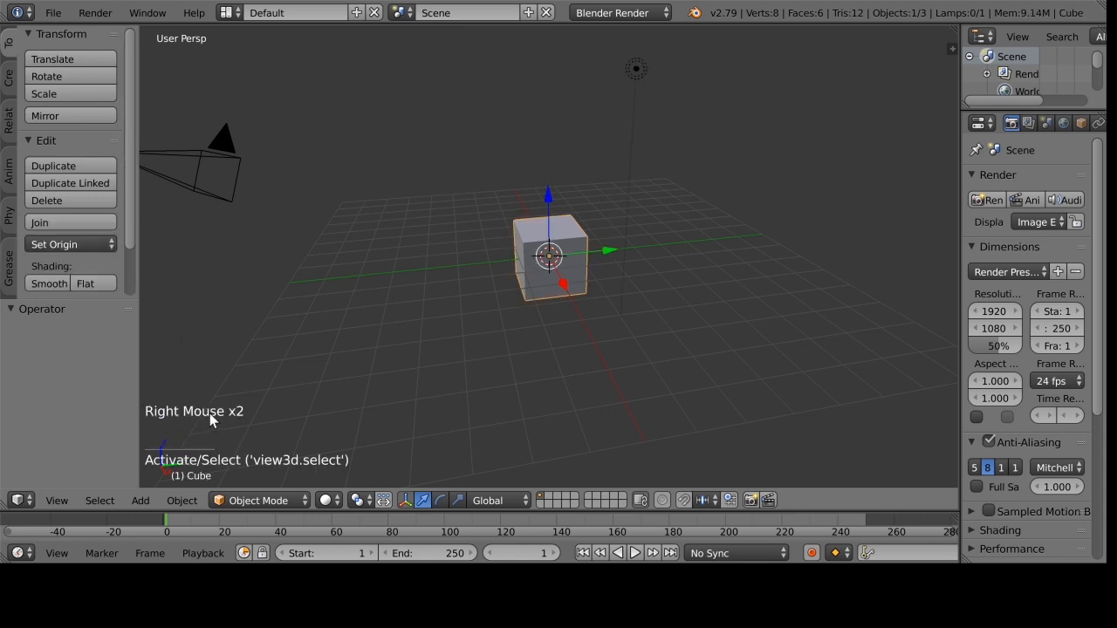
{"action": "key", "text": "shift+a"}
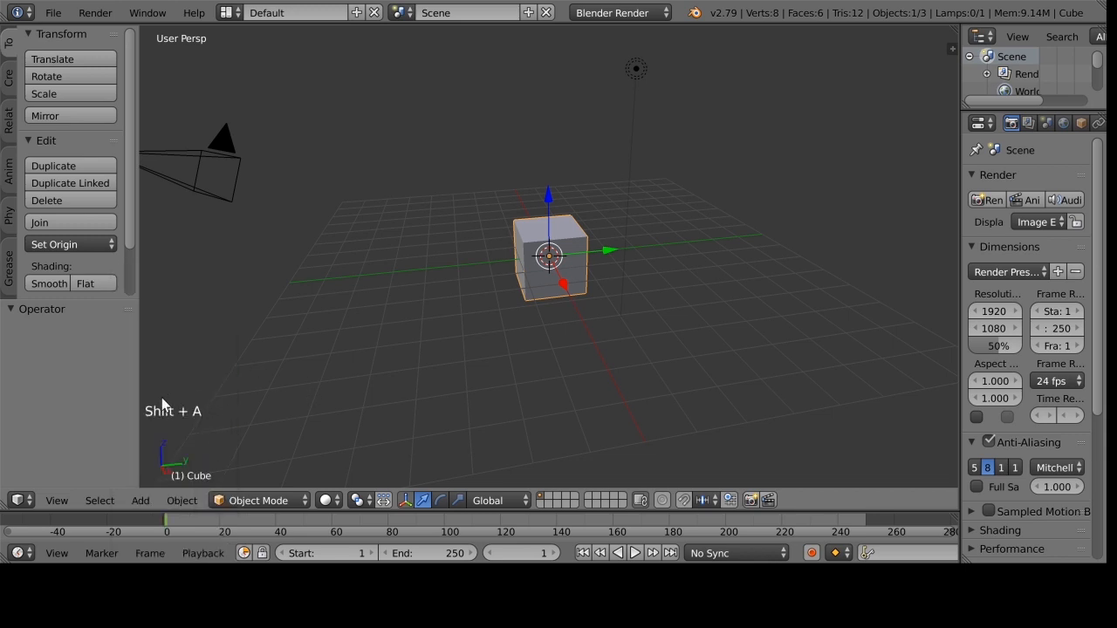
{"action": "right_click", "coordinate": [534, 282]}
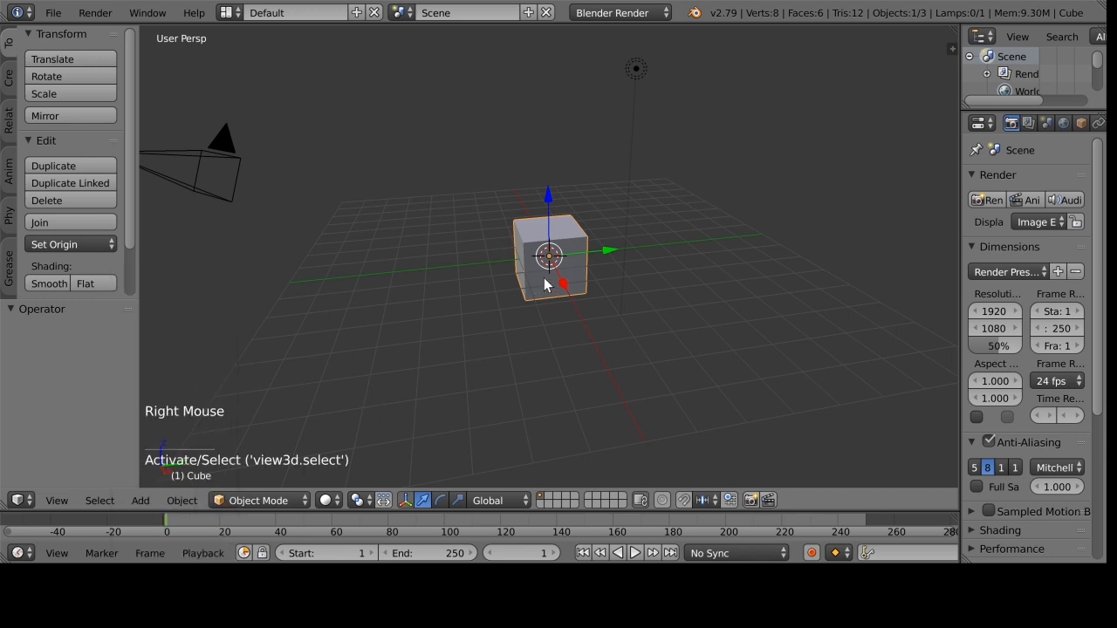
Flatten the default cube by scaling it along the global Z axis to about 0.766.
{"action": "scroll", "coordinate": [567, 301], "scroll_direction": "up", "scroll_amount": 2}
{"action": "scroll", "coordinate": [578, 318], "scroll_direction": "down", "scroll_amount": 1}
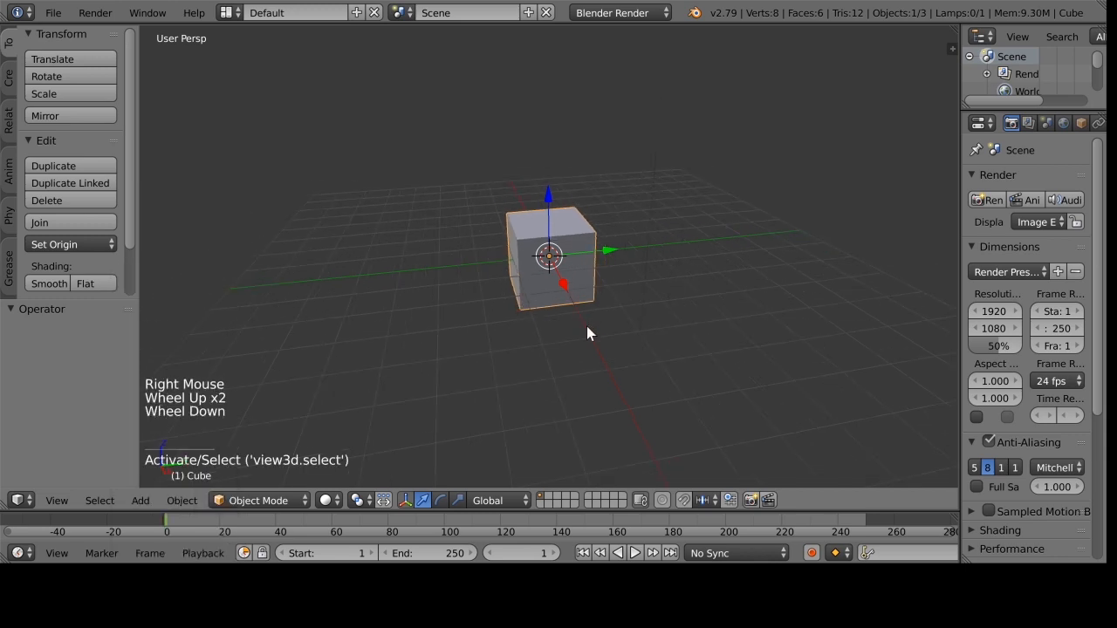
{"action": "mouse_move", "coordinate": [587, 327]}
{"action": "middle_mouse_down"}
{"action": "mouse_move", "coordinate": [580, 336]}
{"action": "mouse_move", "coordinate": [605, 331]}
{"action": "mouse_move", "coordinate": [592, 329]}
{"action": "middle_mouse_up"}
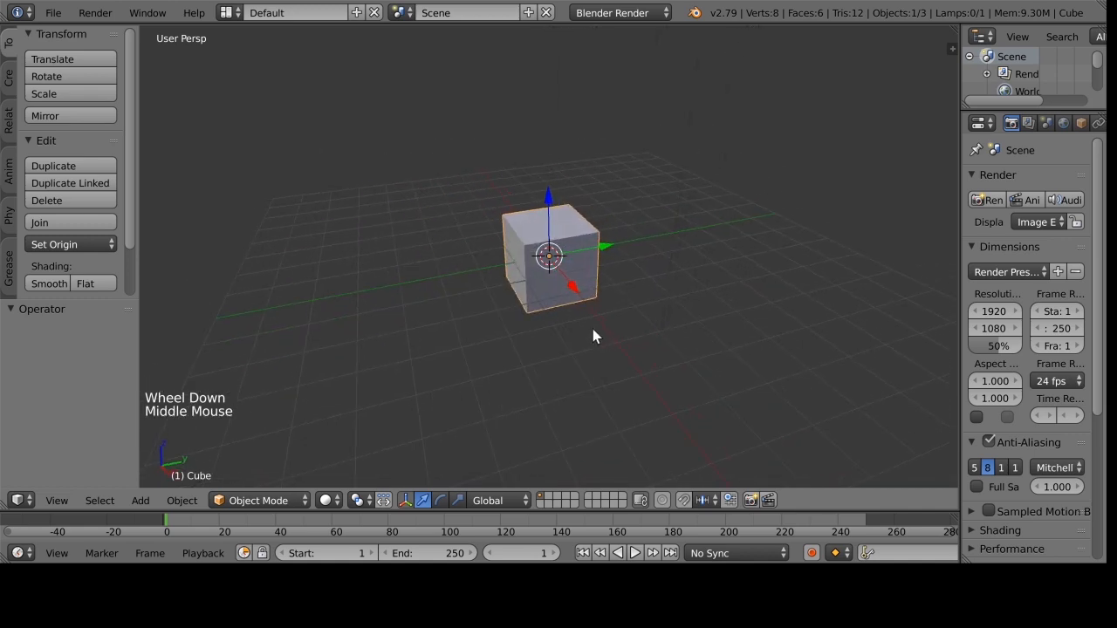
{"action": "scroll", "coordinate": [592, 329], "scroll_direction": "up", "scroll_amount": 1}
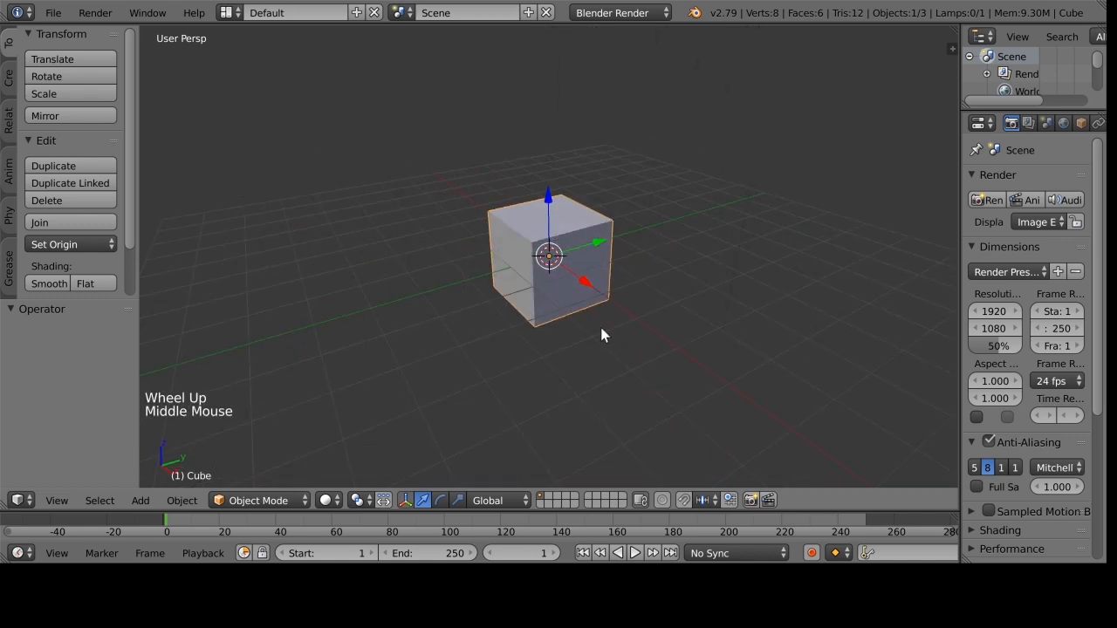
{"action": "key", "text": "s"}
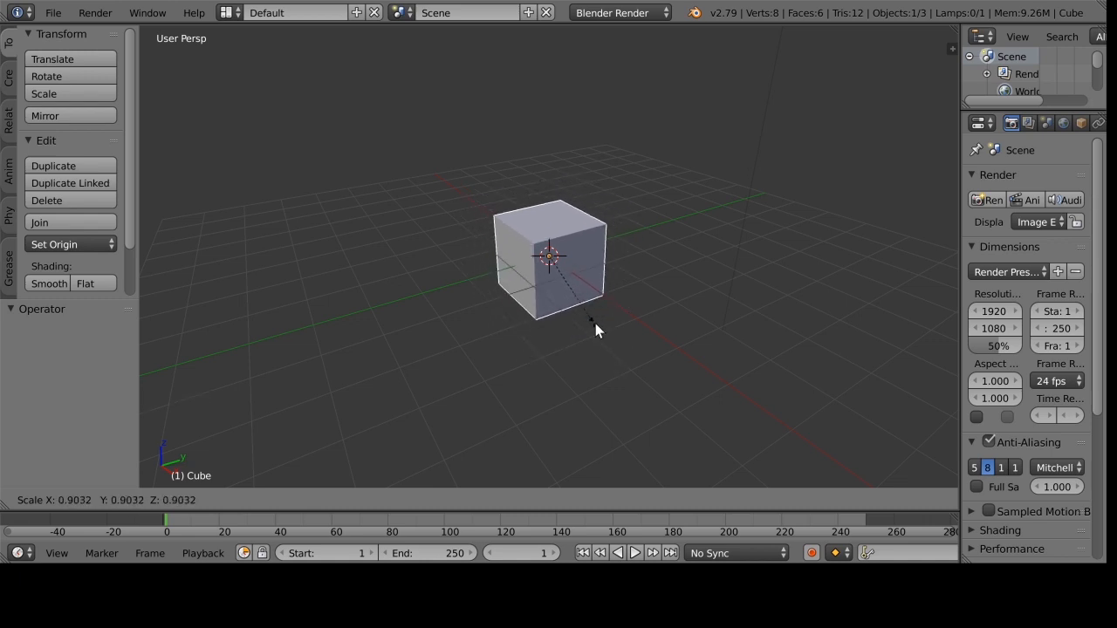
{"action": "key", "text": "z"}
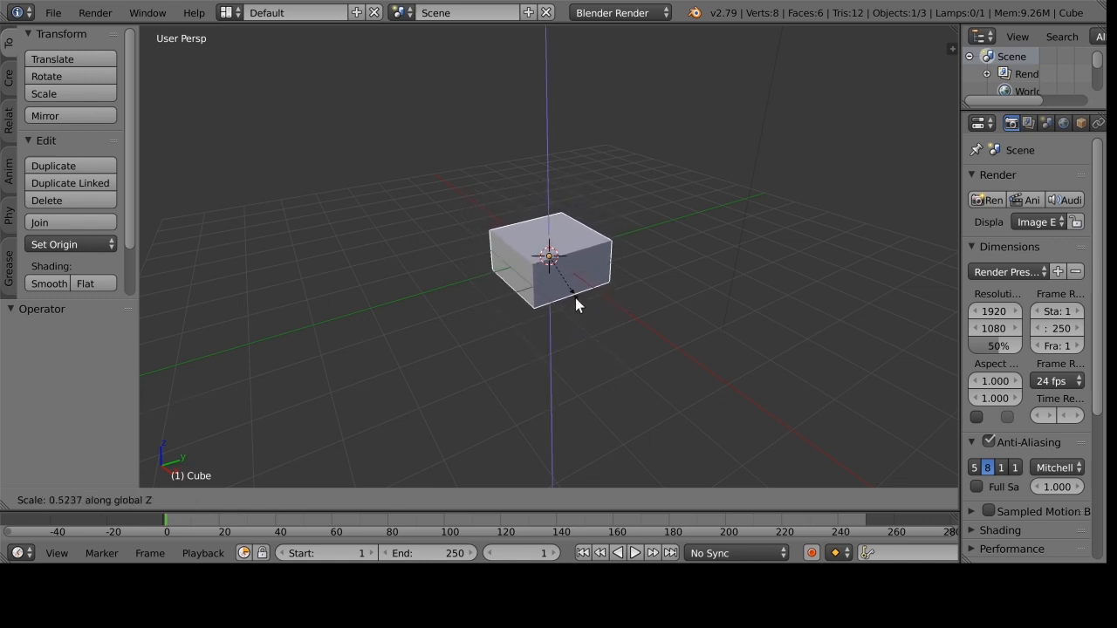
{"action": "left_click", "coordinate": [585, 308]}
Stretch the flattened cube along the global X axis by a factor of about 1.903.
{"action": "middle_click_drag", "start_coordinate": [611, 322], "coordinate": [623, 327]}
{"action": "key", "text": "s"}
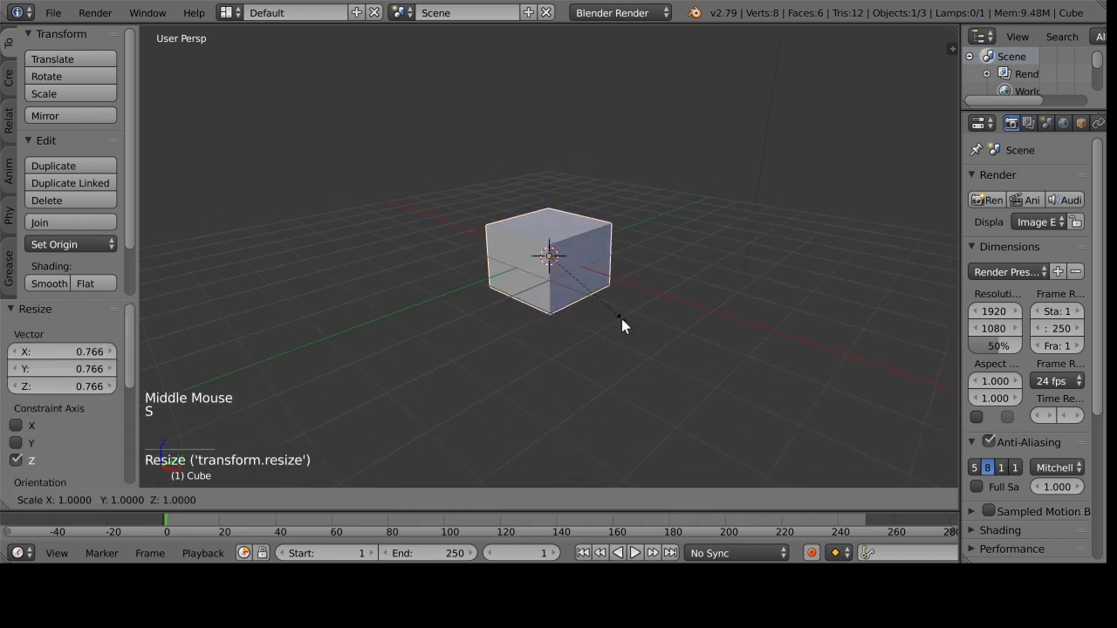
{"action": "key", "text": "y"}
{"action": "key", "text": "x"}
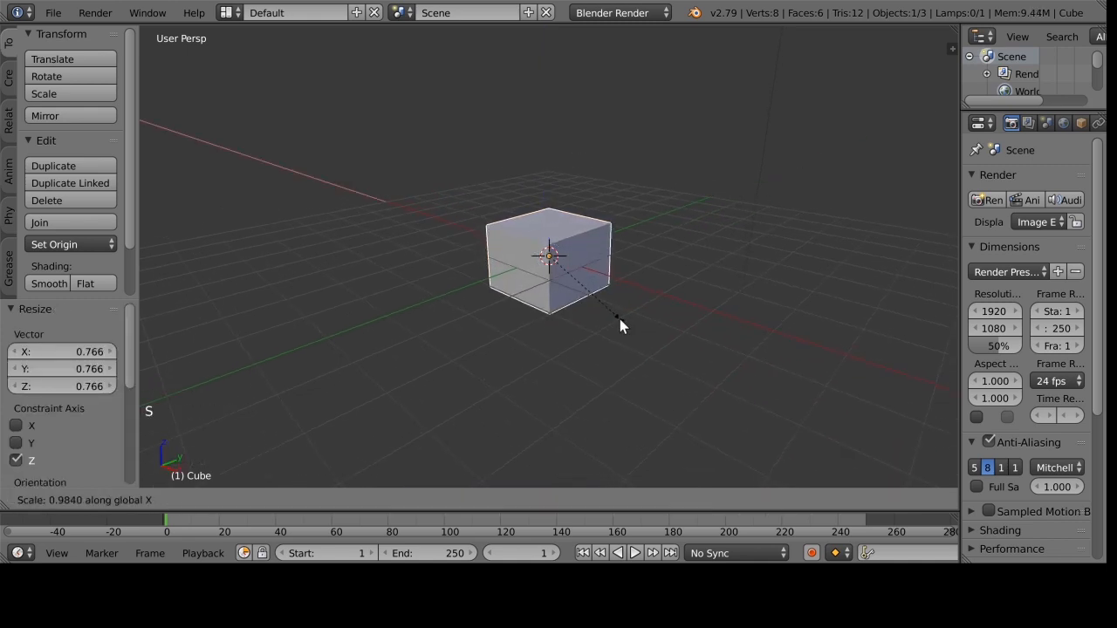
{"action": "left_click", "coordinate": [696, 358]}
{"action": "mouse_move", "coordinate": [696, 358]}
{"action": "middle_mouse_down"}
{"action": "mouse_move", "coordinate": [737, 356]}
{"action": "mouse_move", "coordinate": [687, 363]}
{"action": "mouse_move", "coordinate": [683, 371]}
{"action": "mouse_move", "coordinate": [709, 371]}
{"action": "mouse_move", "coordinate": [693, 377]}
{"action": "middle_mouse_up"}
{"action": "scroll", "coordinate": [692, 376], "scroll_direction": "up", "scroll_amount": 2}
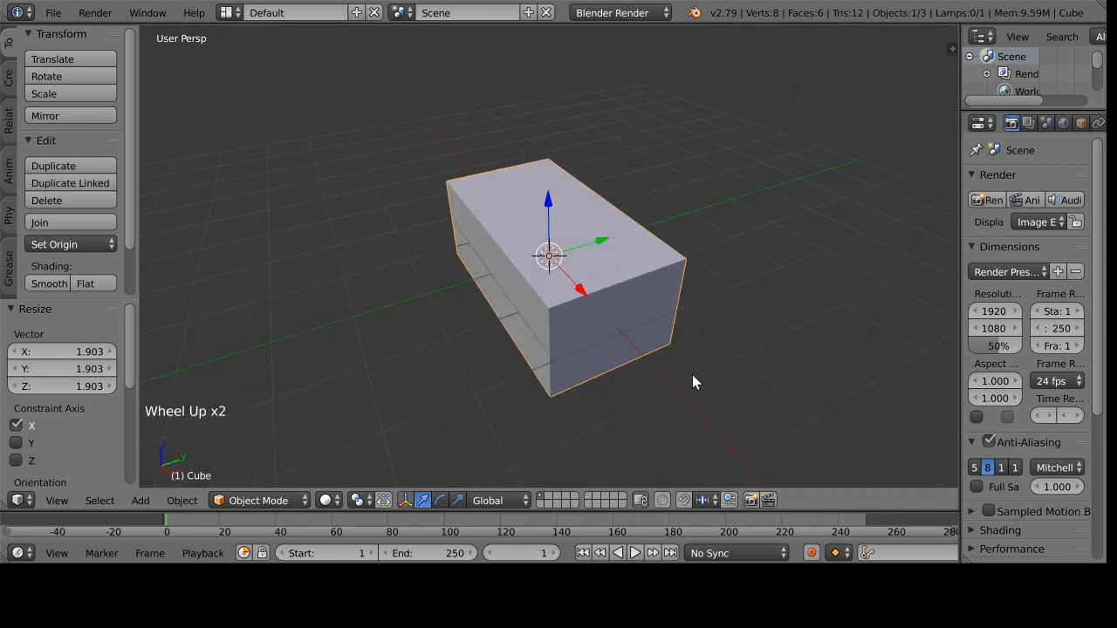
{"action": "scroll", "coordinate": [692, 381], "scroll_direction": "down", "scroll_amount": 1}
In Edit Mode with face selection, inset the box's top face with a thickness of about 0.146.
{"action": "key", "text": "Tab"}
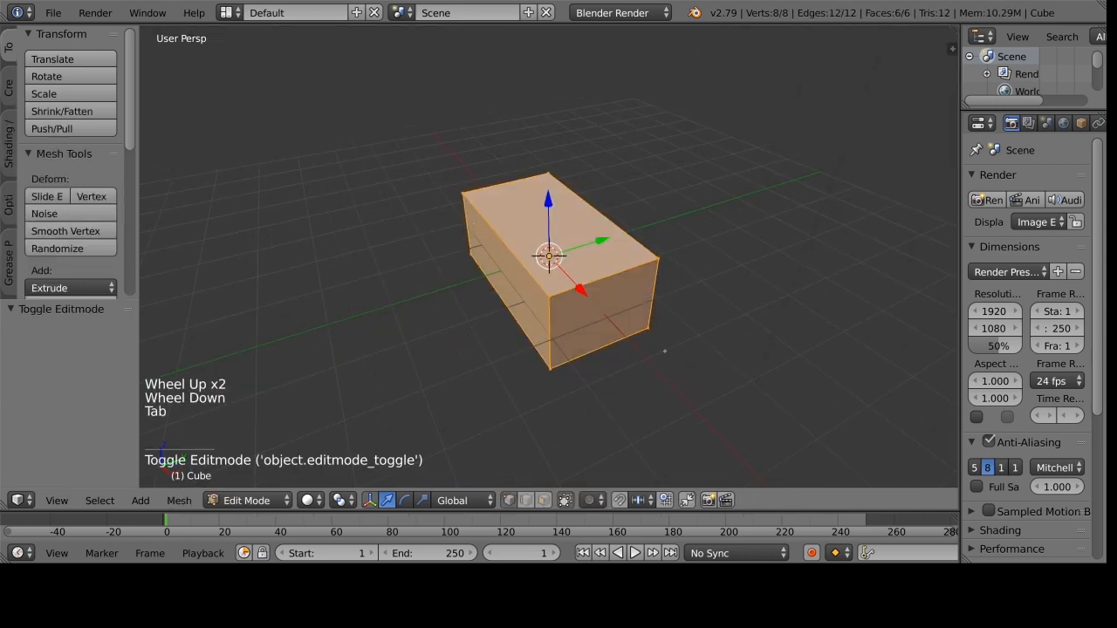
{"action": "key", "text": "ctrl+Tab"}
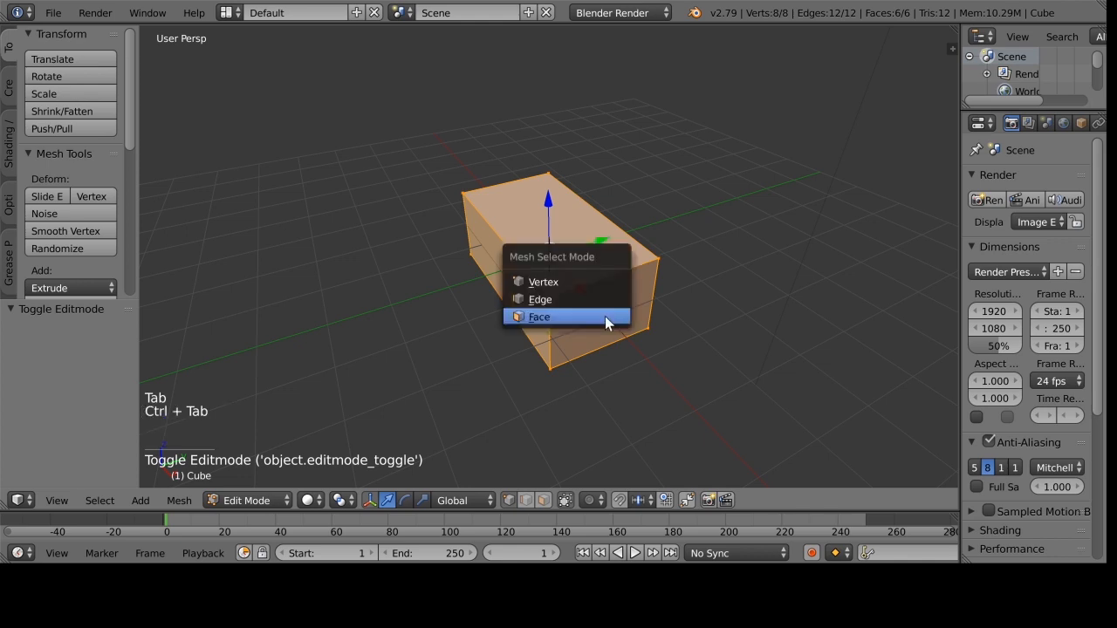
{"action": "left_click", "coordinate": [594, 318]}
{"action": "right_click", "coordinate": [597, 260]}
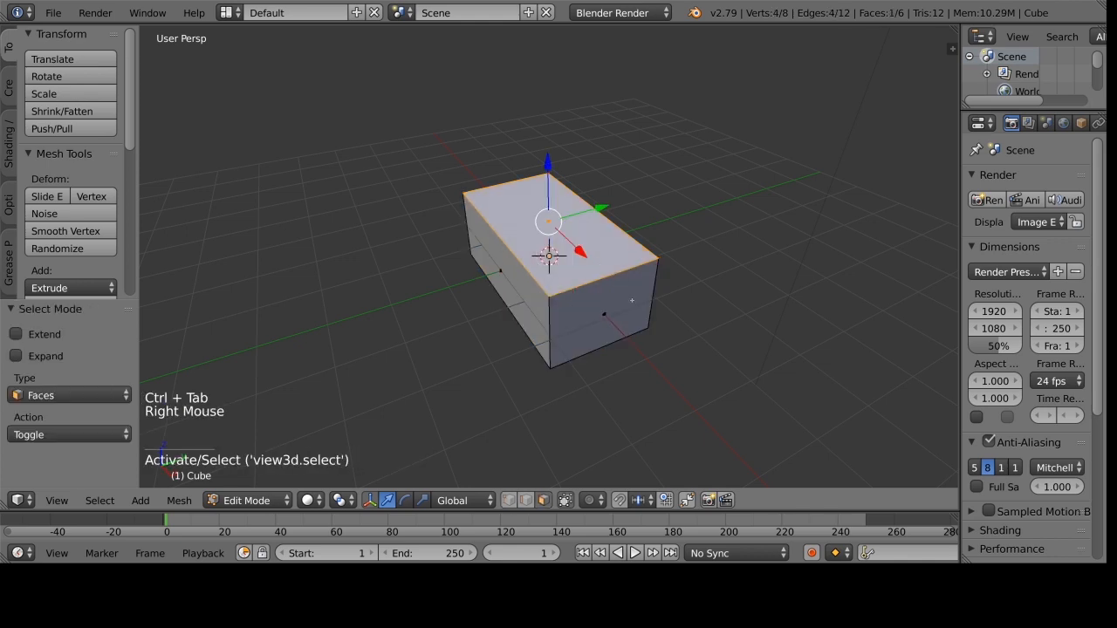
{"action": "scroll", "coordinate": [598, 260], "scroll_direction": "up", "scroll_amount": 2}
{"action": "middle_click_drag", "start_coordinate": [602, 270], "coordinate": [626, 337]}
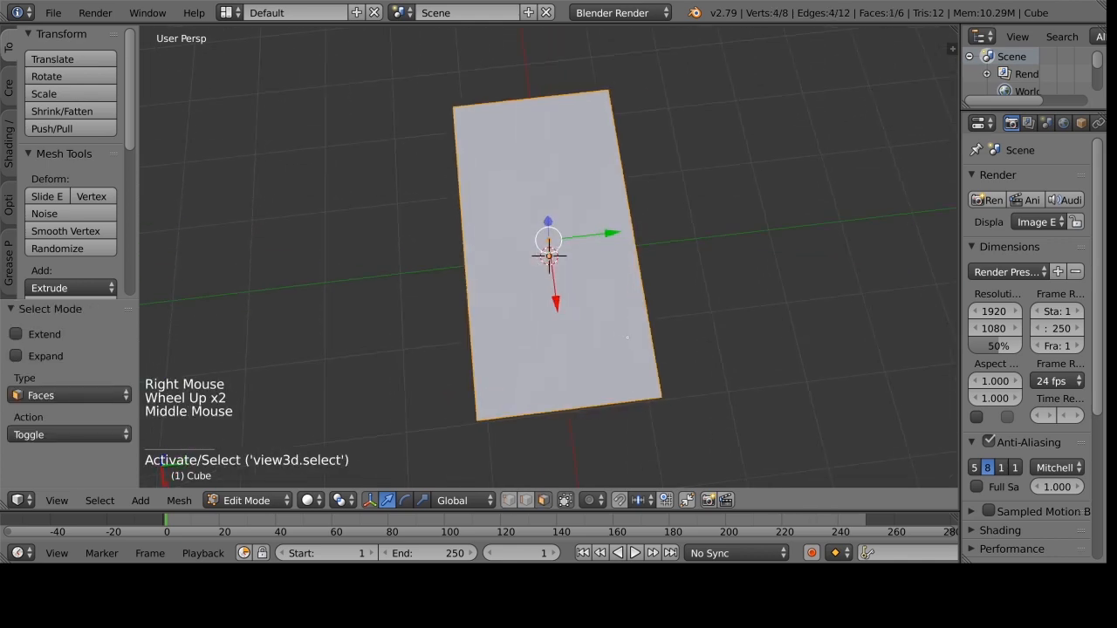
{"action": "key", "text": "i"}
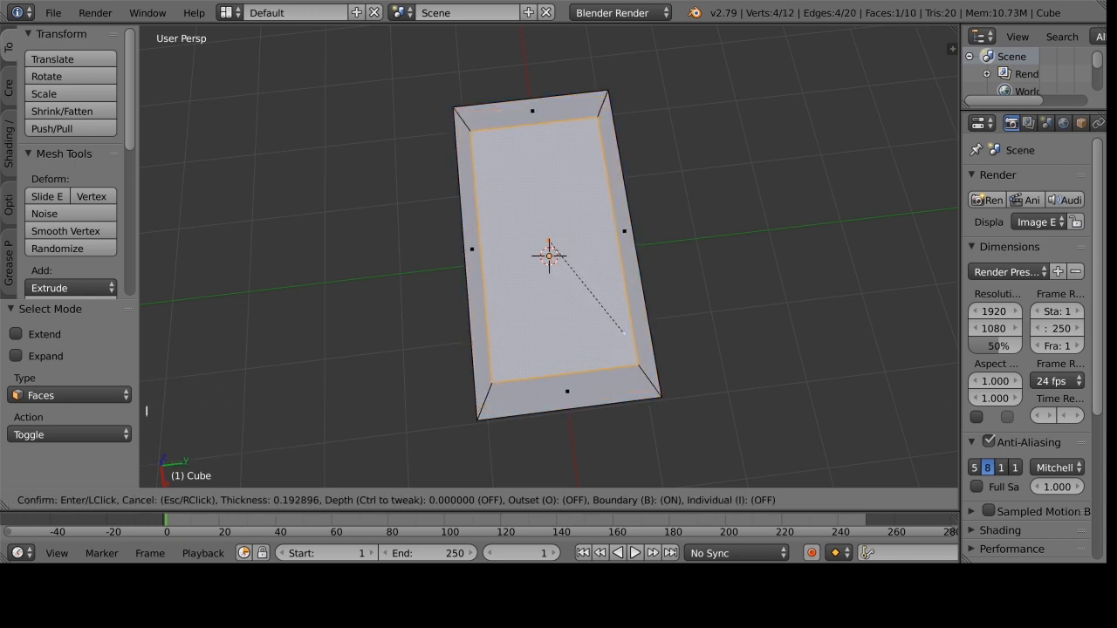
{"action": "left_click", "coordinate": [626, 333]}
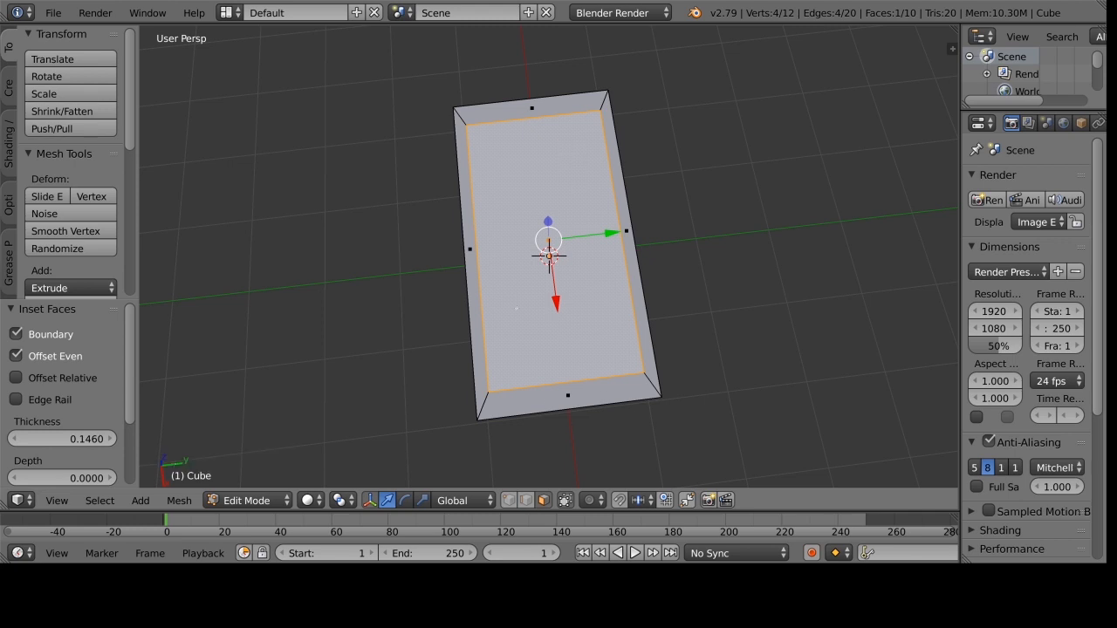
Scale the inset top face along the X axis by about 1.083 to even out the rim.
{"action": "key", "text": "s"}
{"action": "key", "text": "x"}
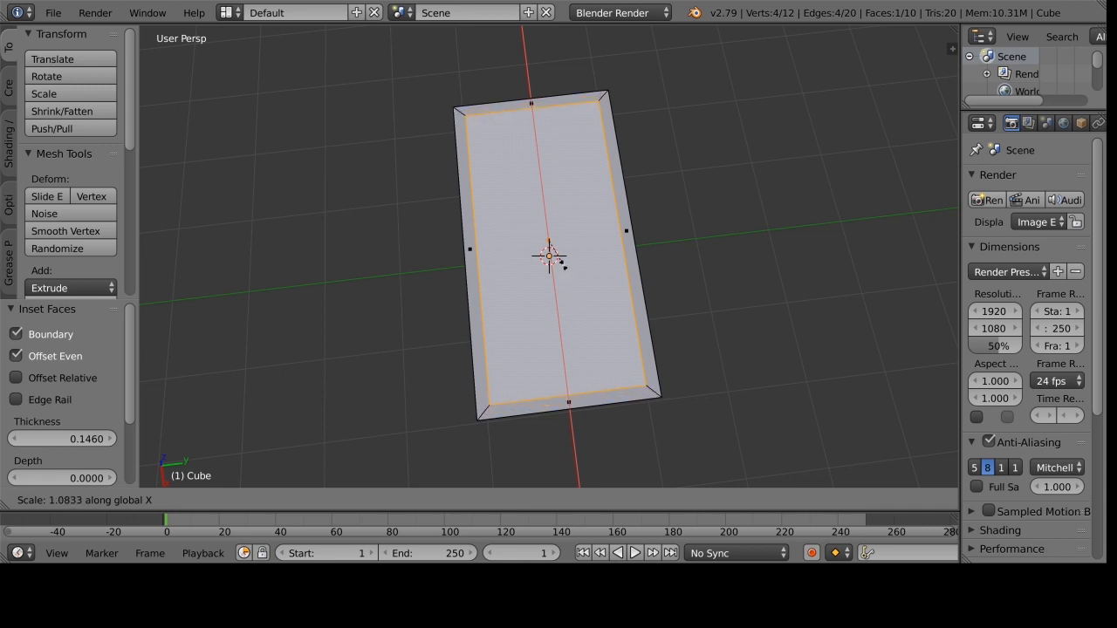
{"action": "left_click", "coordinate": [563, 267]}
In wireframe display, extrude the inset face about 1.309 downward to hollow out the box.
{"action": "middle_click_drag", "start_coordinate": [563, 266], "coordinate": [602, 218]}
{"action": "middle_click_drag", "start_coordinate": [669, 286], "coordinate": [669, 270]}
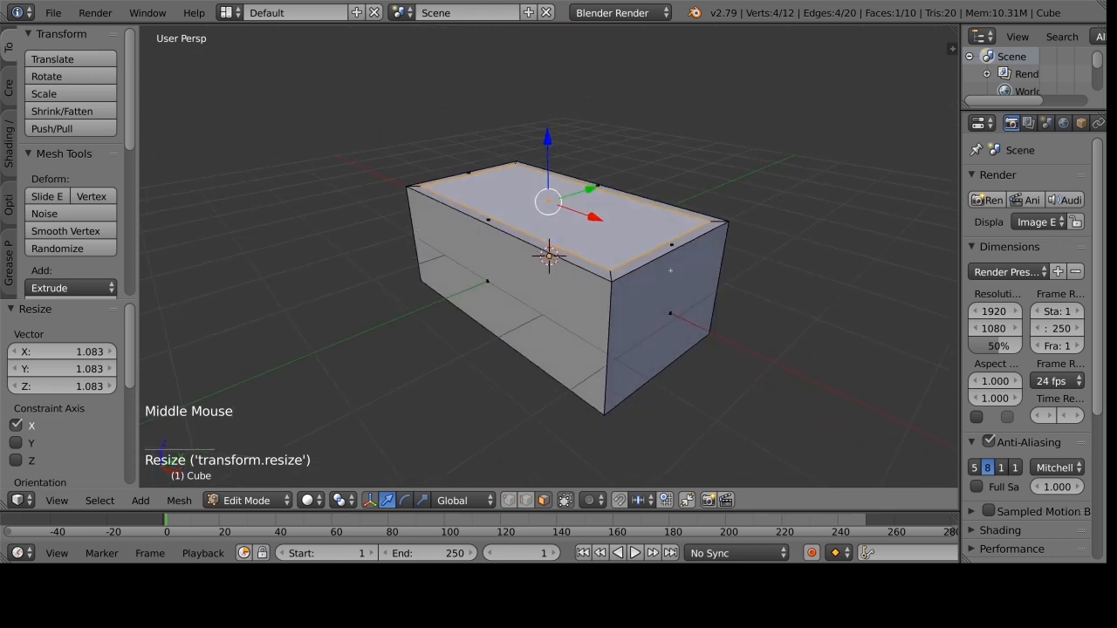
{"action": "key", "text": "z"}
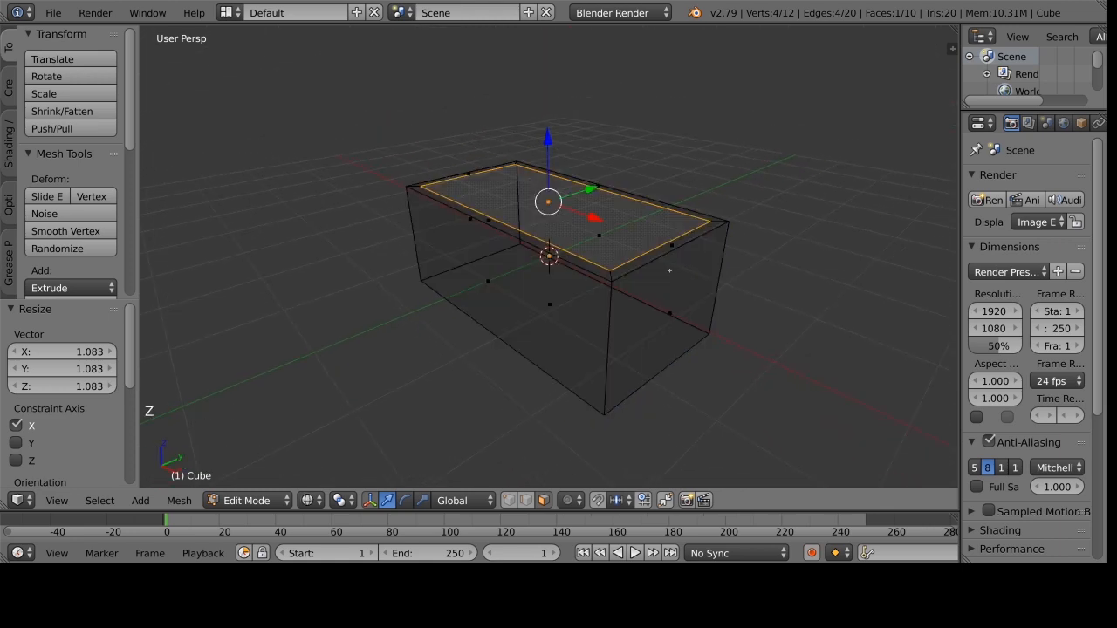
{"action": "key", "text": "e"}
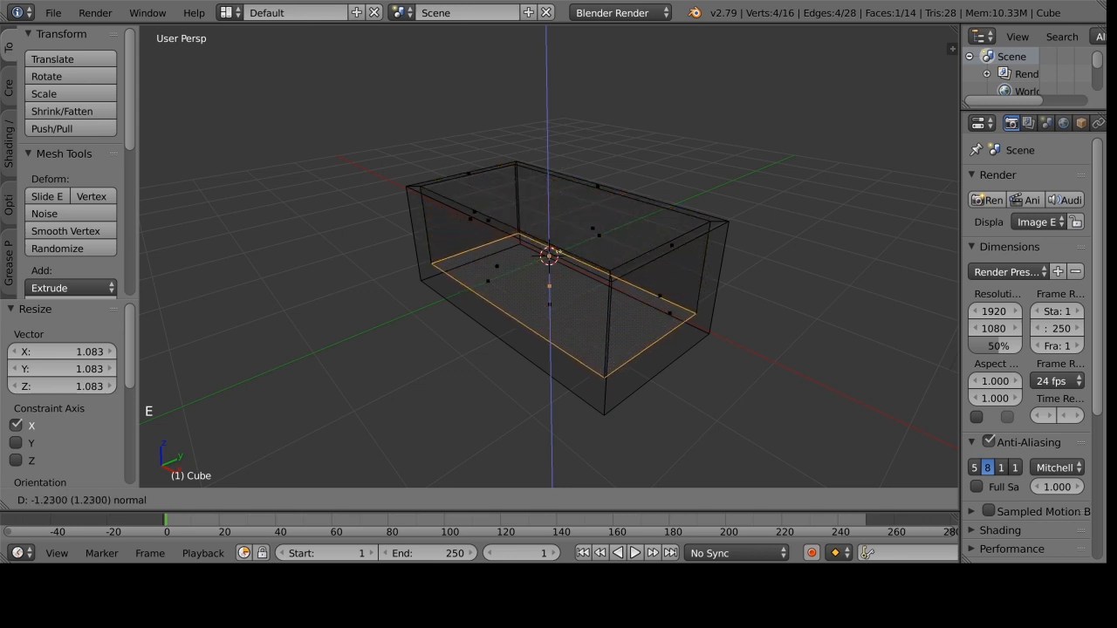
{"action": "left_click", "coordinate": [585, 276]}
Lower the cavity's floor face along the Z axis by about 0.117.
{"action": "middle_click_drag", "start_coordinate": [698, 384], "coordinate": [699, 348]}
{"action": "key", "text": "z"}
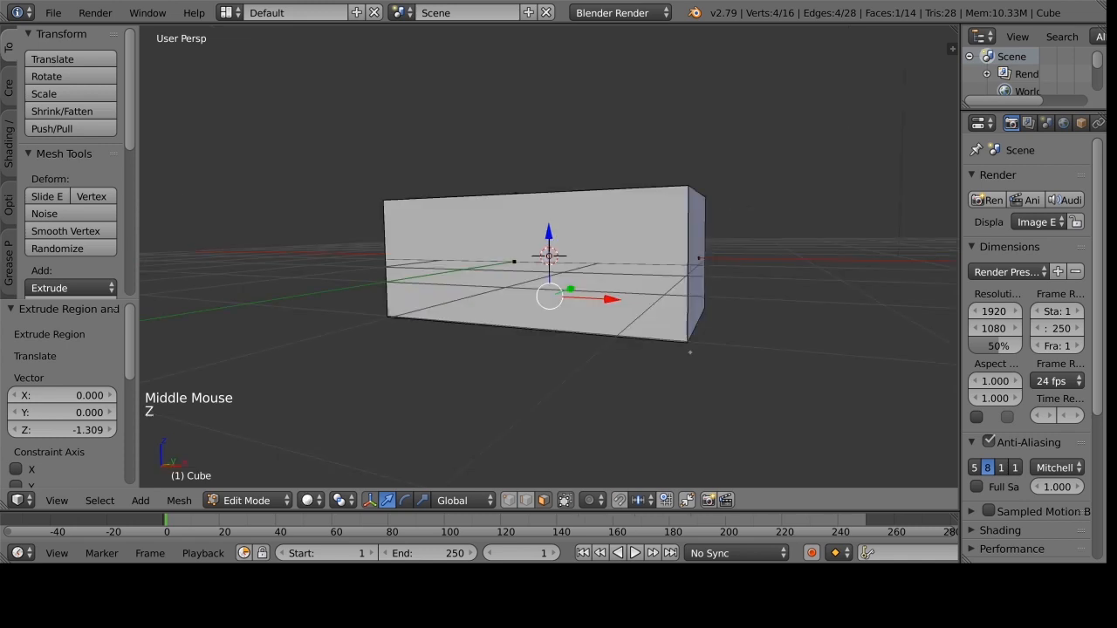
{"action": "mouse_move", "coordinate": [548, 232]}
{"action": "left_mouse_down"}
{"action": "mouse_move", "coordinate": [549, 281]}
{"action": "mouse_move", "coordinate": [540, 243]}
{"action": "left_mouse_up"}
In wireframe display, raise the cavity's floor face along Z by about 0.029 and return to solid shading.
{"action": "key", "text": "z"}
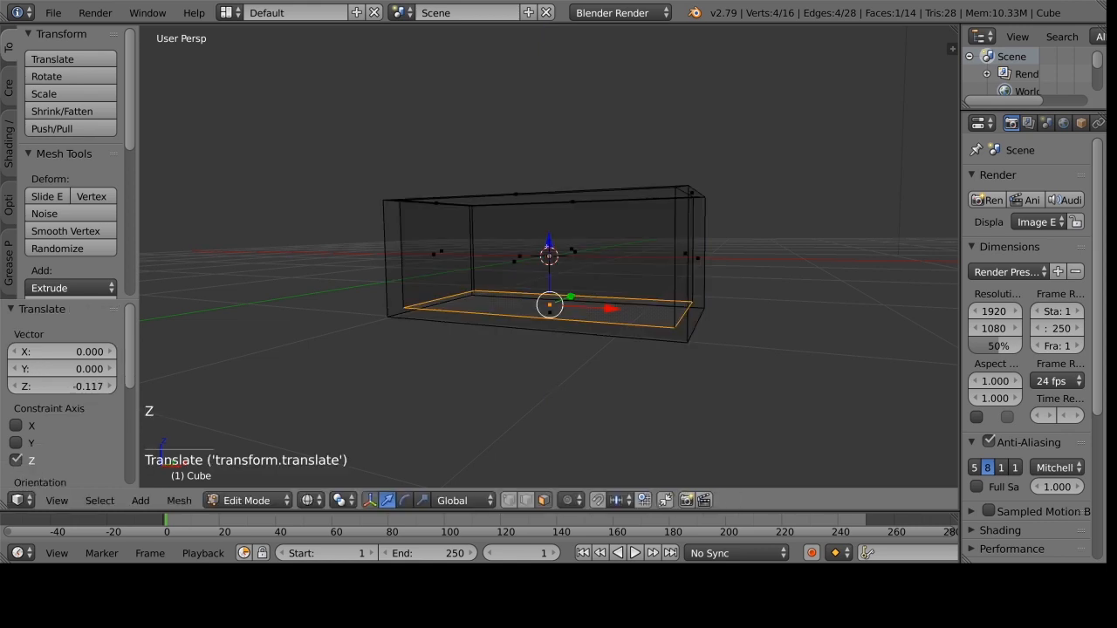
{"action": "scroll", "coordinate": [656, 387], "scroll_direction": "up", "scroll_amount": 2}
{"action": "middle_click_drag", "start_coordinate": [655, 387], "coordinate": [665, 379]}
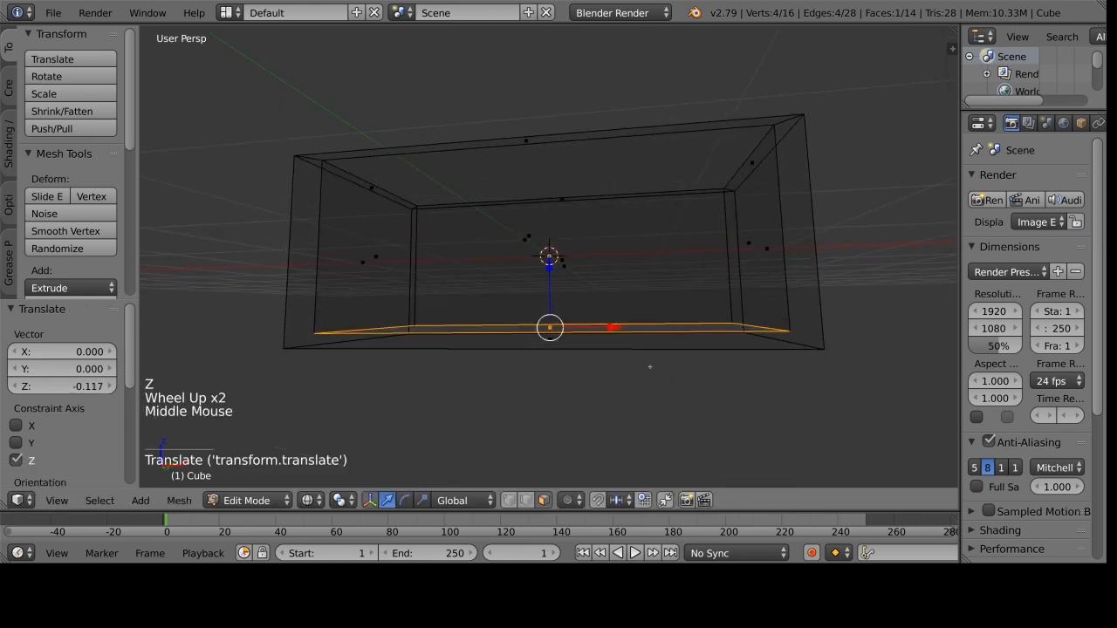
{"action": "left_click_drag", "start_coordinate": [550, 266], "coordinate": [574, 264]}
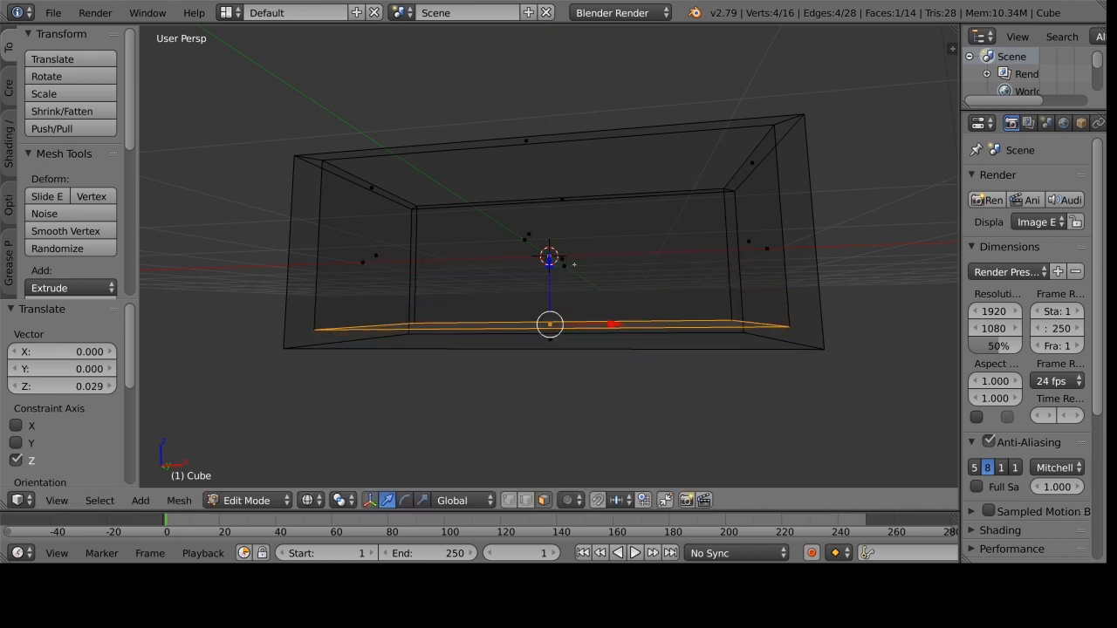
{"action": "middle_click_drag", "start_coordinate": [574, 264], "coordinate": [743, 451]}
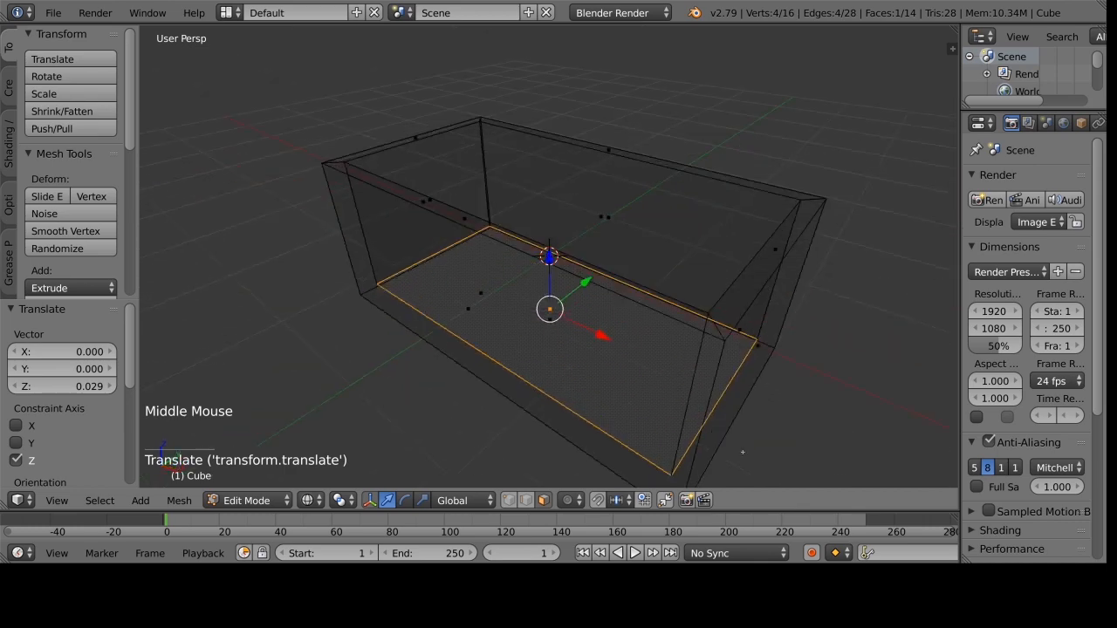
{"action": "scroll", "coordinate": [786, 271], "scroll_direction": "down", "scroll_amount": 2}
{"action": "middle_click_drag", "start_coordinate": [786, 271], "coordinate": [782, 321]}
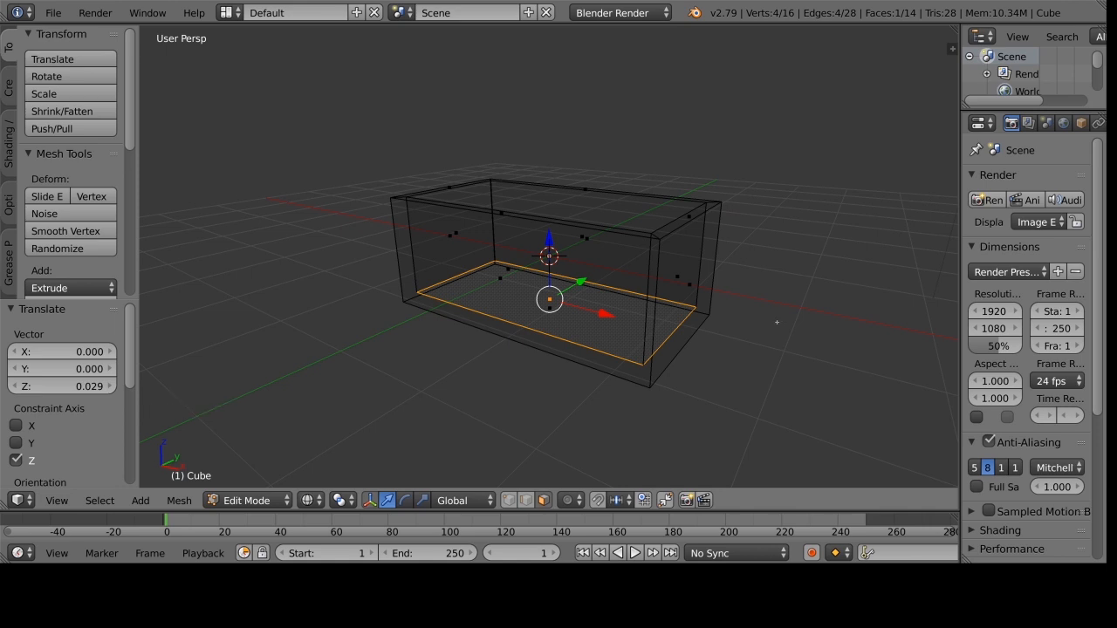
{"action": "key", "text": "z"}
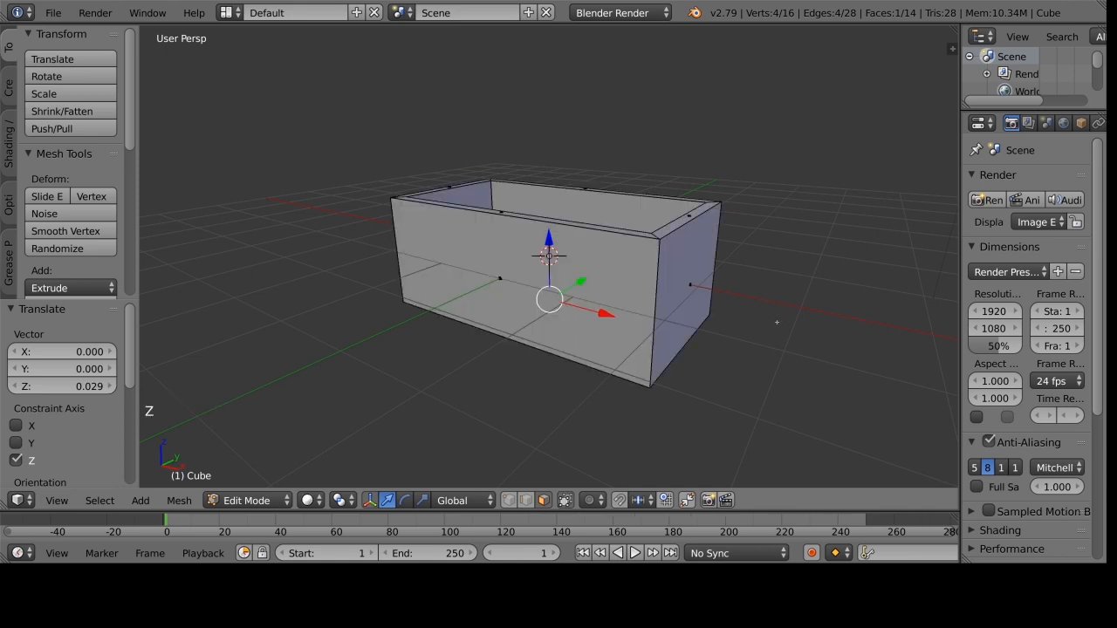
Deselect everything and add one vertical loop cut across the box, slid close to its positive-X end.
{"action": "key", "text": "a"}
{"action": "scroll", "coordinate": [780, 332], "scroll_direction": "down", "scroll_amount": 1}
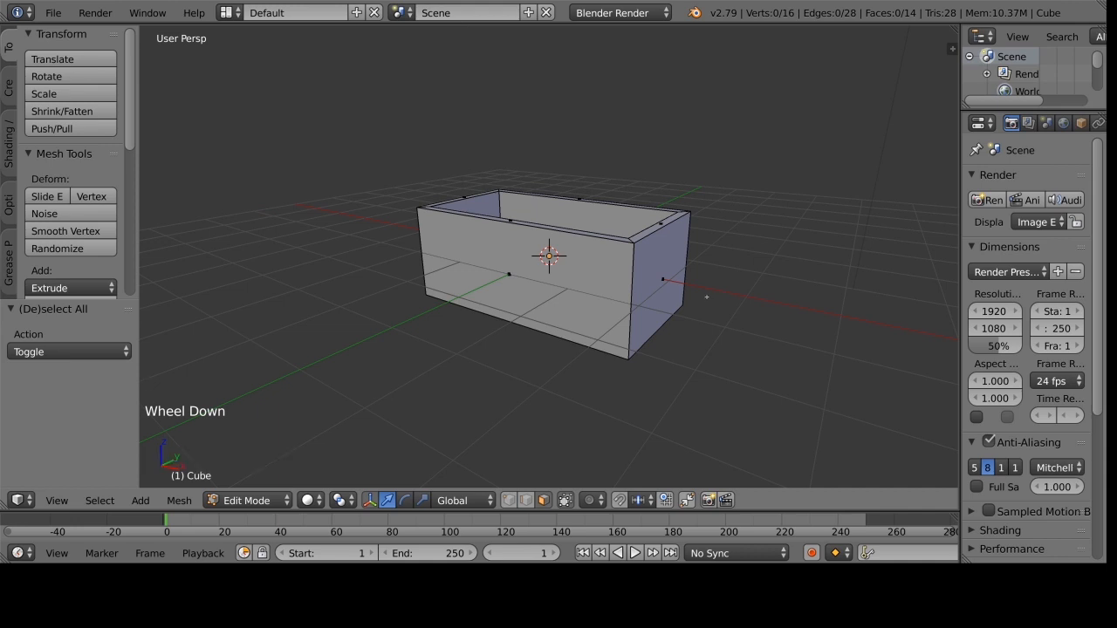
{"action": "key", "text": "ctrl+z"}
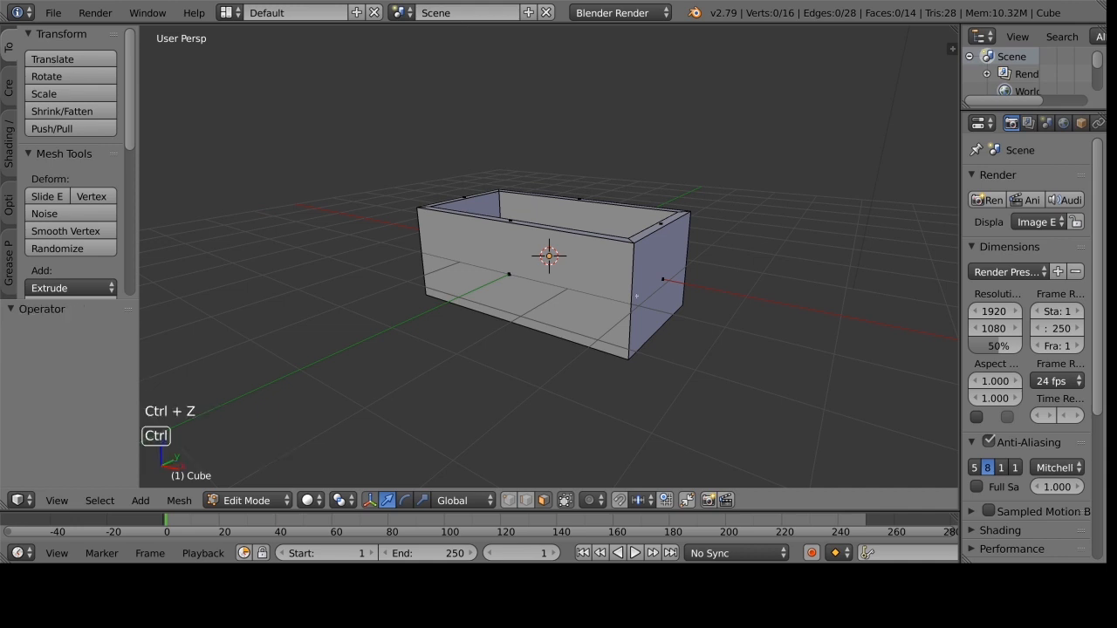
{"action": "key", "text": "ctrl+r"}
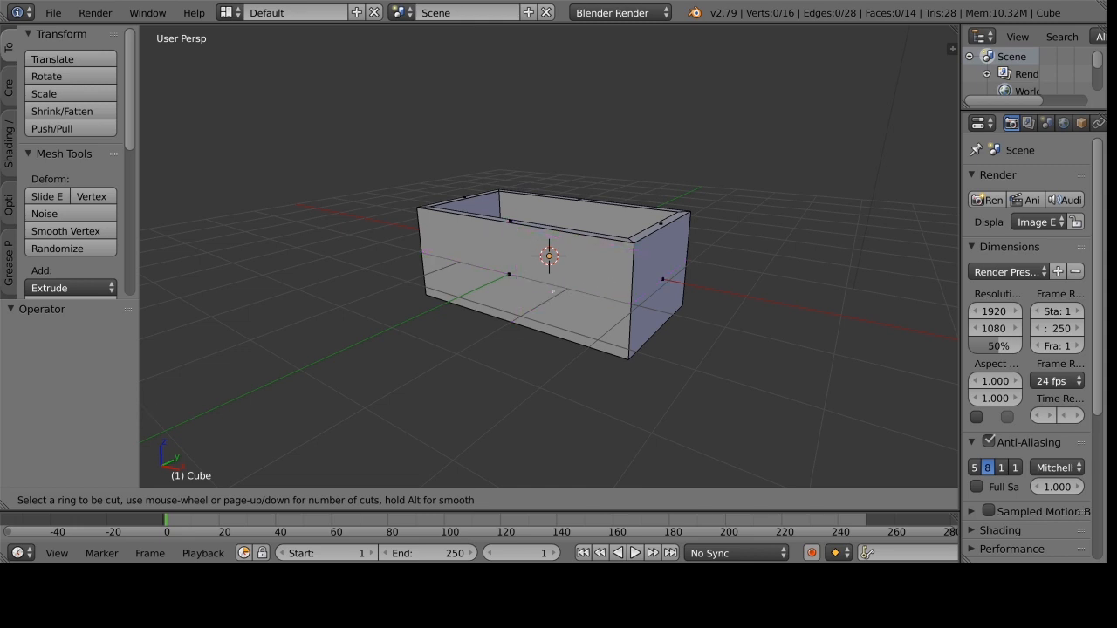
{"action": "left_click", "coordinate": [508, 286]}
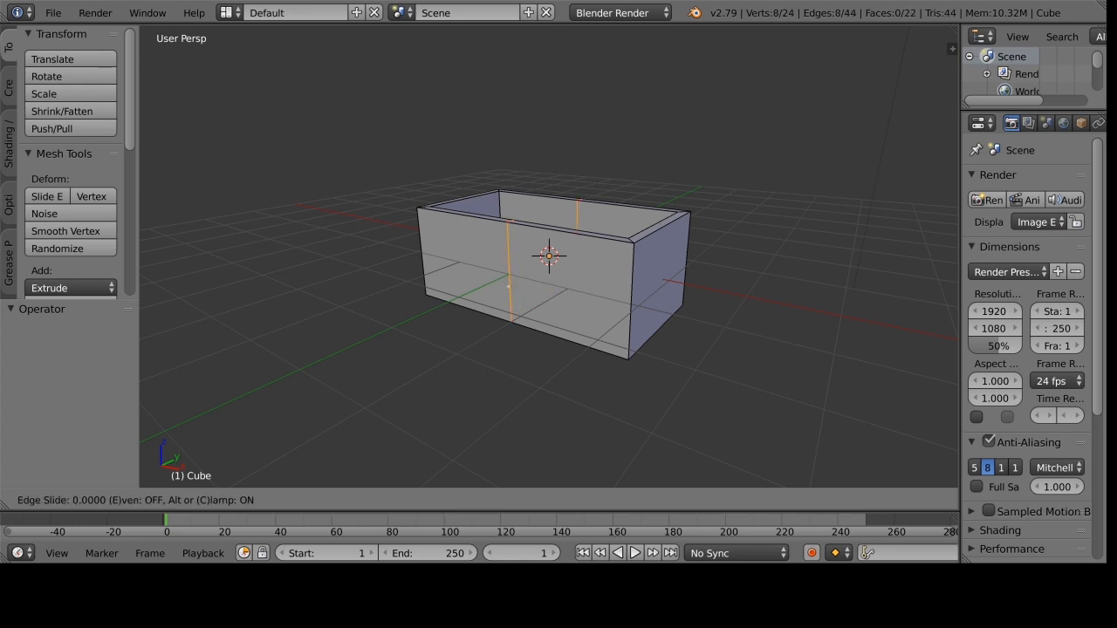
{"action": "left_click", "coordinate": [582, 321]}
{"action": "middle_click_drag", "start_coordinate": [581, 321], "coordinate": [664, 349]}
{"action": "scroll", "coordinate": [659, 348], "scroll_direction": "up", "scroll_amount": 1}
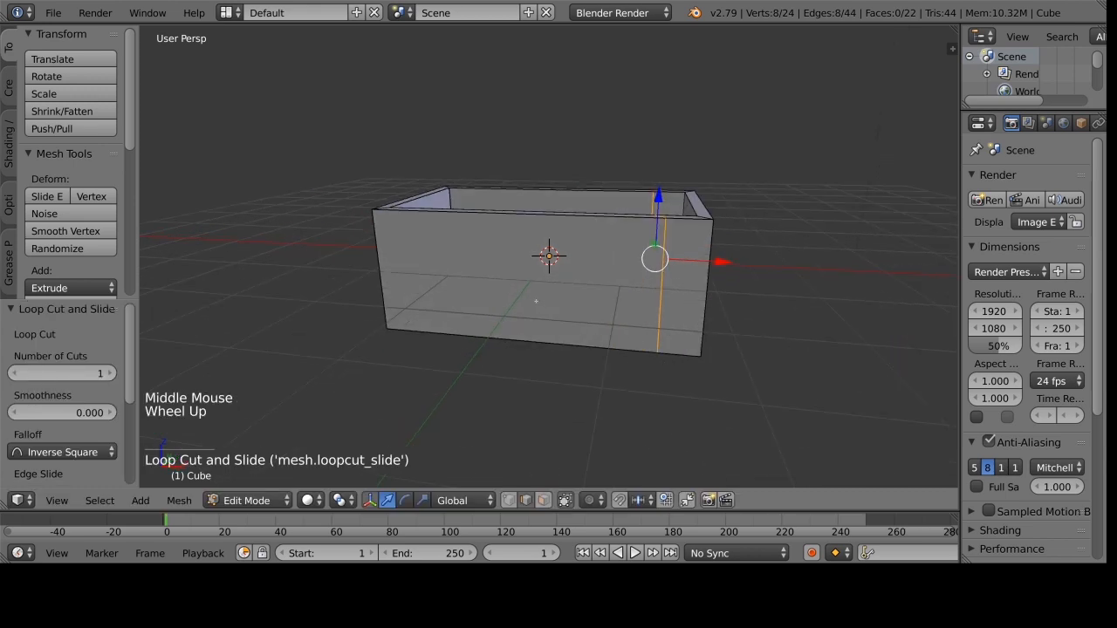
Add a second vertical loop cut on the long side and slide it beside the existing cut, toward the box's middle.
{"action": "key", "text": "ctrl+r"}
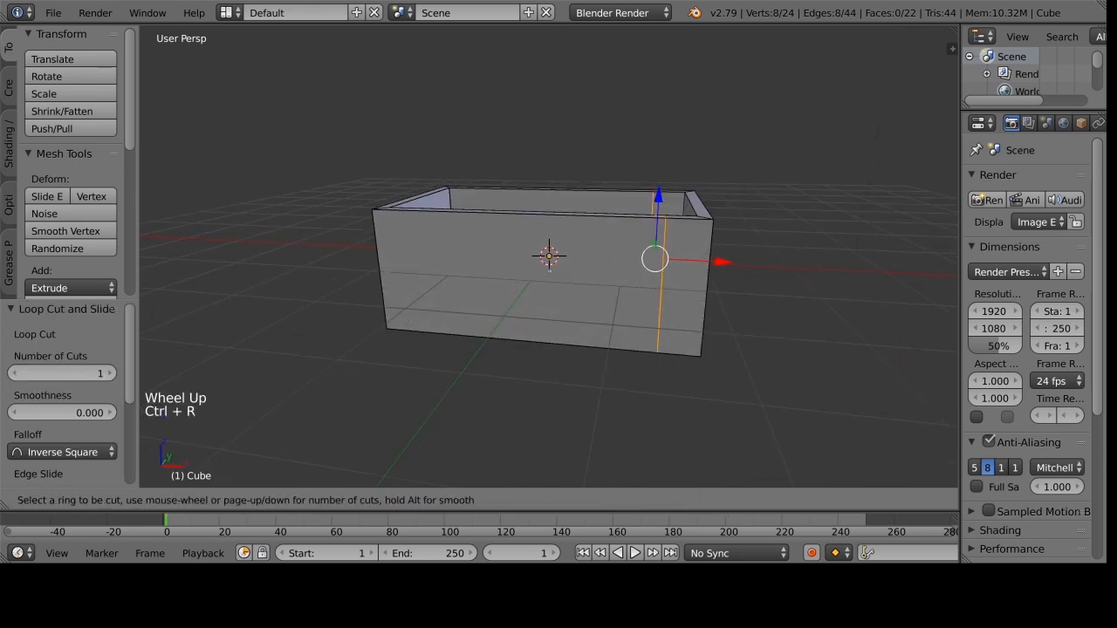
{"action": "left_click", "coordinate": [524, 279]}
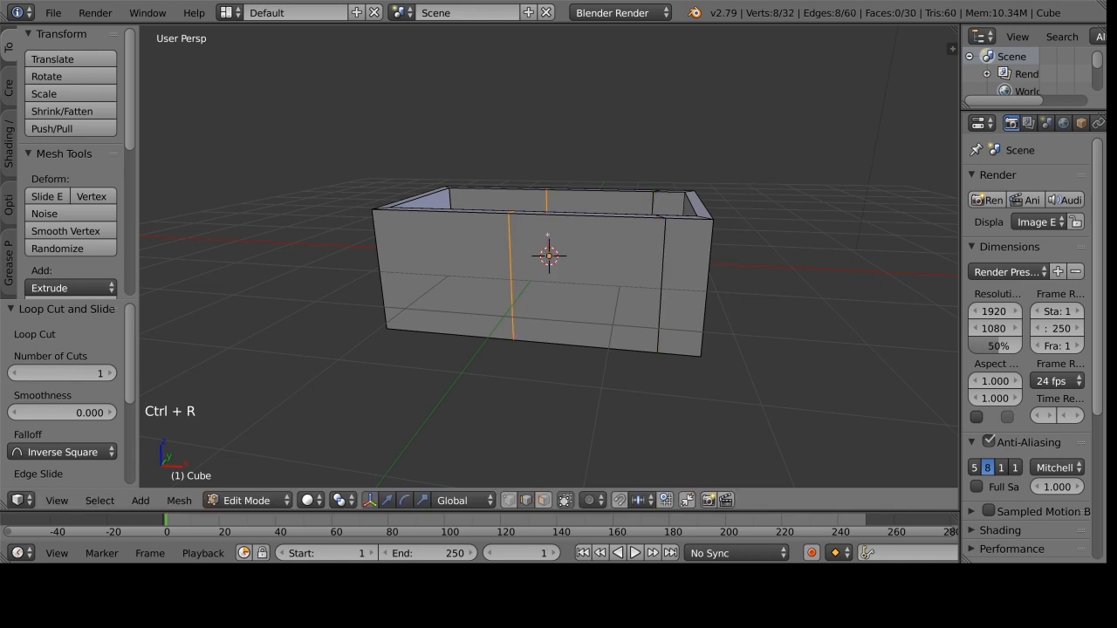
{"action": "left_click", "coordinate": [659, 256]}
{"action": "middle_click_drag", "start_coordinate": [659, 256], "coordinate": [704, 305]}
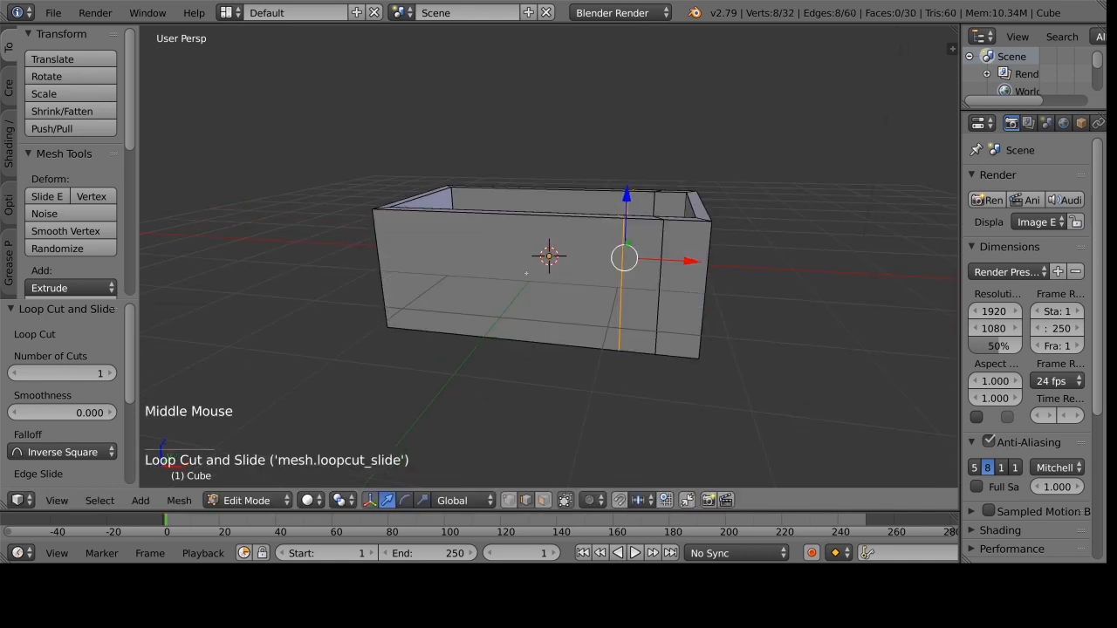
Add a third vertical loop cut and slide it to the middle of the box.
{"action": "key", "text": "ctrl+r"}
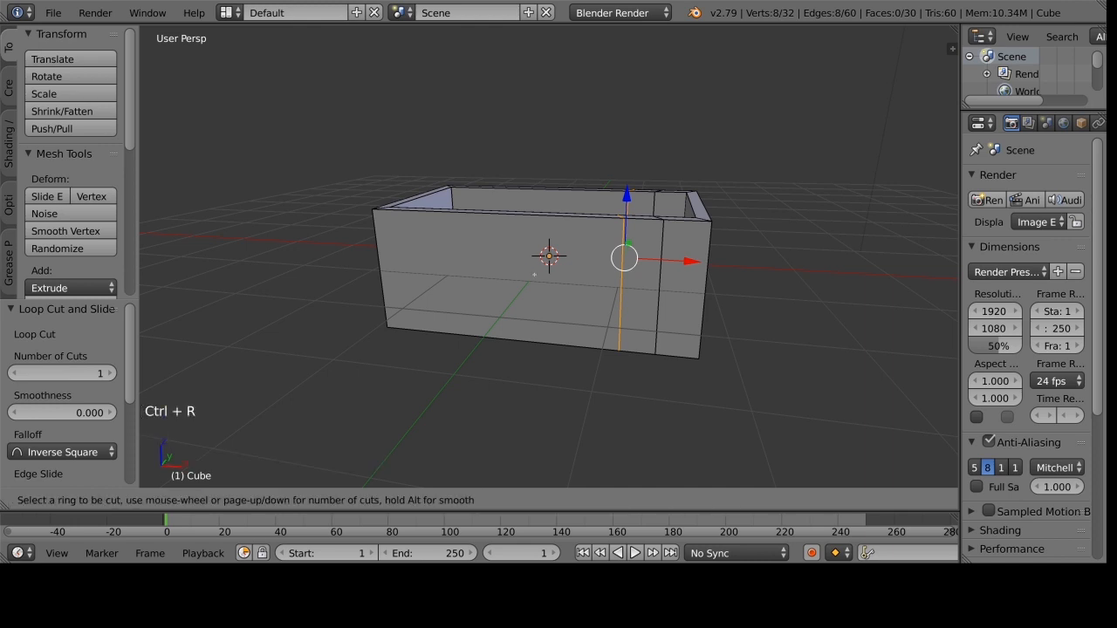
{"action": "left_click", "coordinate": [531, 238]}
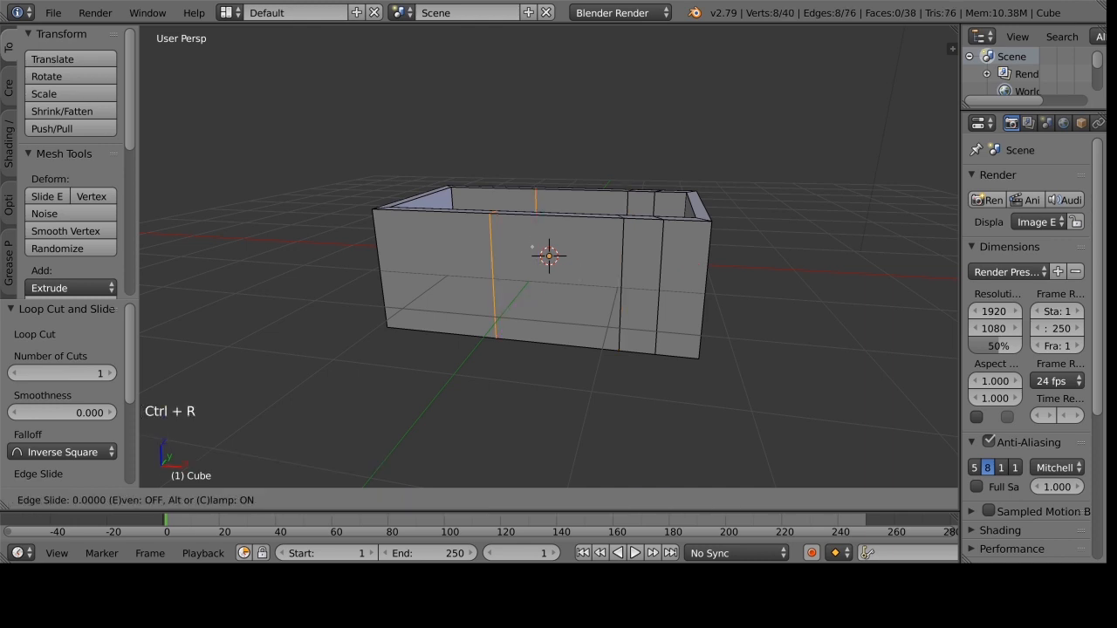
{"action": "left_click", "coordinate": [558, 251]}
{"action": "middle_click_drag", "start_coordinate": [558, 252], "coordinate": [579, 304]}
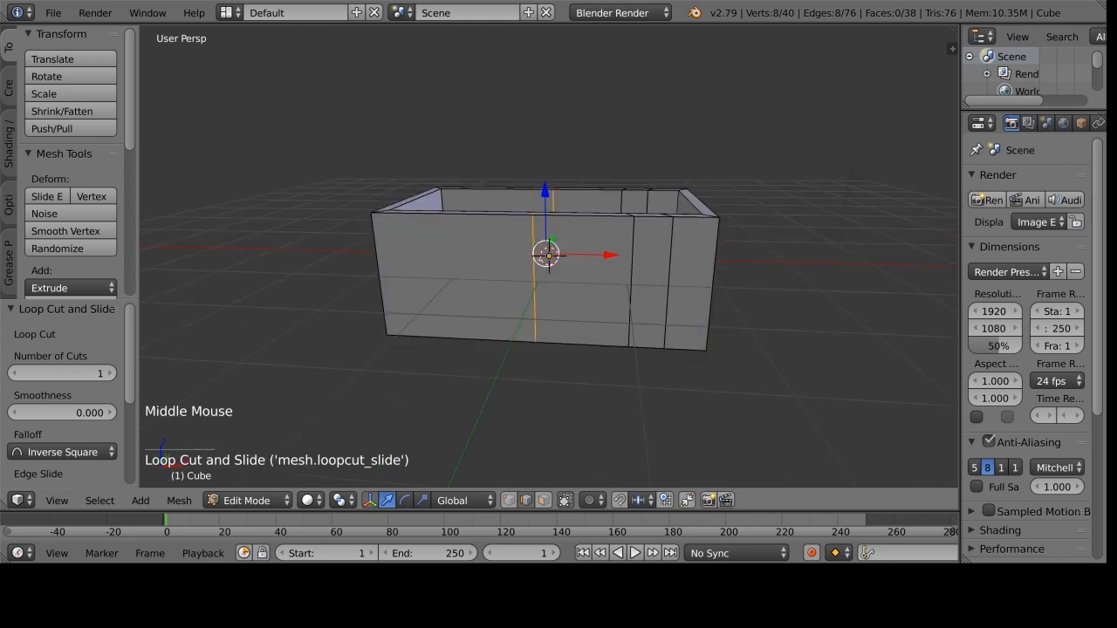
Nudge the central edge loop along the X axis and reset its X translation to 0.
{"action": "scroll", "coordinate": [588, 258], "scroll_direction": "up", "scroll_amount": 1}
{"action": "left_click_drag", "start_coordinate": [608, 255], "coordinate": [614, 260]}
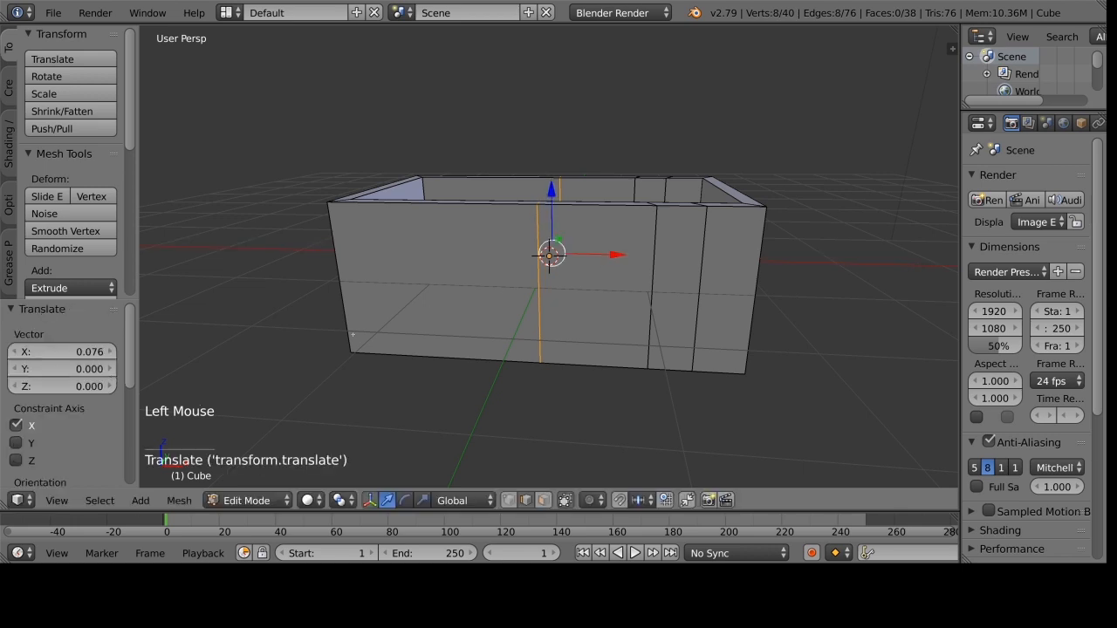
{"action": "left_click", "coordinate": [77, 358]}
{"action": "type", "text": "0"}
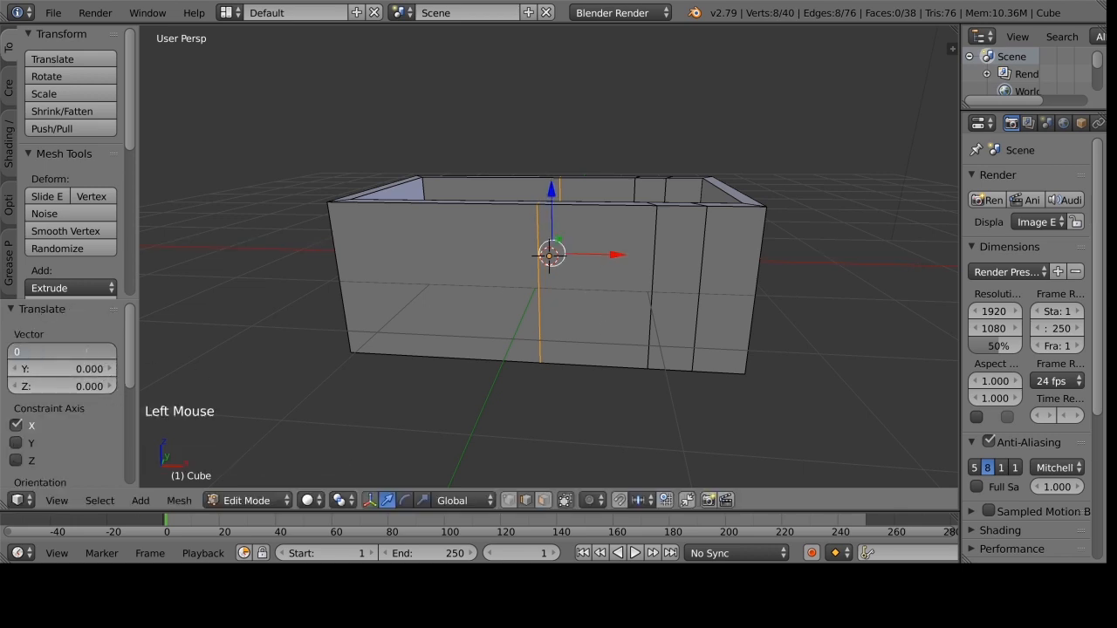
{"action": "key", "text": "Return"}
{"action": "scroll", "coordinate": [640, 281], "scroll_direction": "down", "scroll_amount": 2}
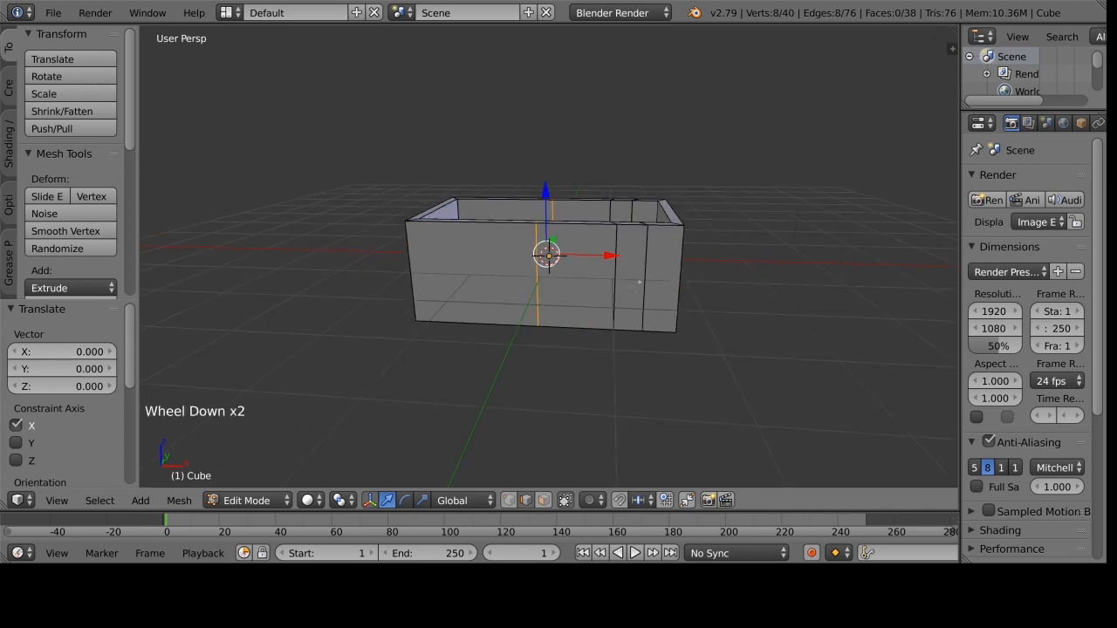
{"action": "mouse_move", "coordinate": [640, 282]}
{"action": "middle_mouse_down"}
{"action": "mouse_move", "coordinate": [636, 313]}
{"action": "mouse_move", "coordinate": [620, 297]}
{"action": "mouse_move", "coordinate": [628, 274]}
{"action": "middle_mouse_up"}
{"action": "scroll", "coordinate": [636, 312], "scroll_direction": "up", "scroll_amount": 1}
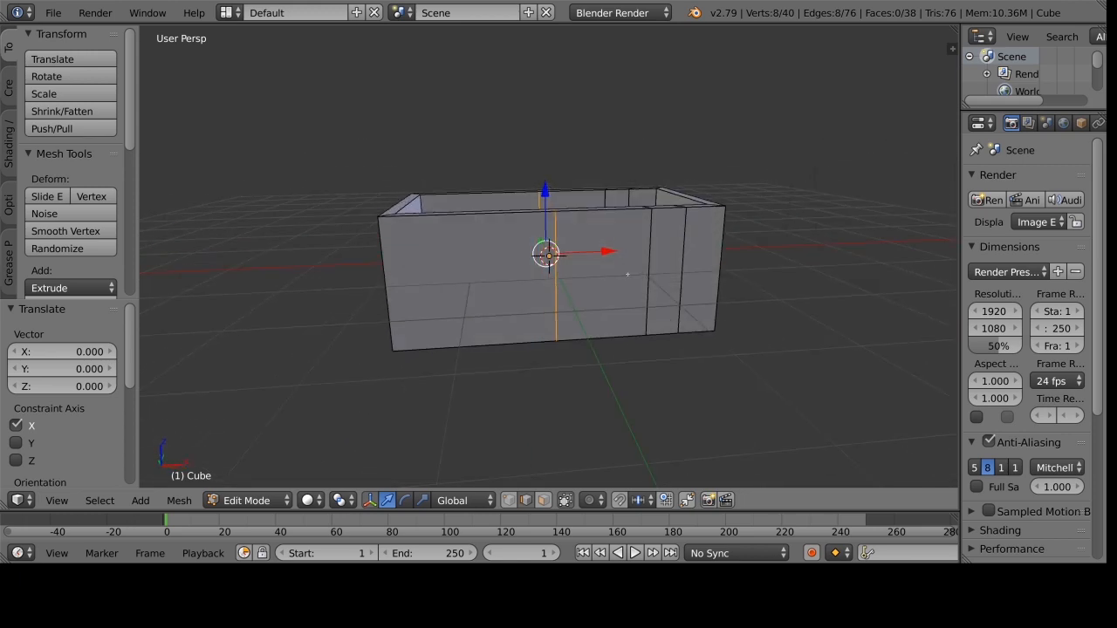
In face select mode, use wireframe display to select all faces of the negative-X half of the box and delete them in solid shading.
{"action": "key", "text": "a"}
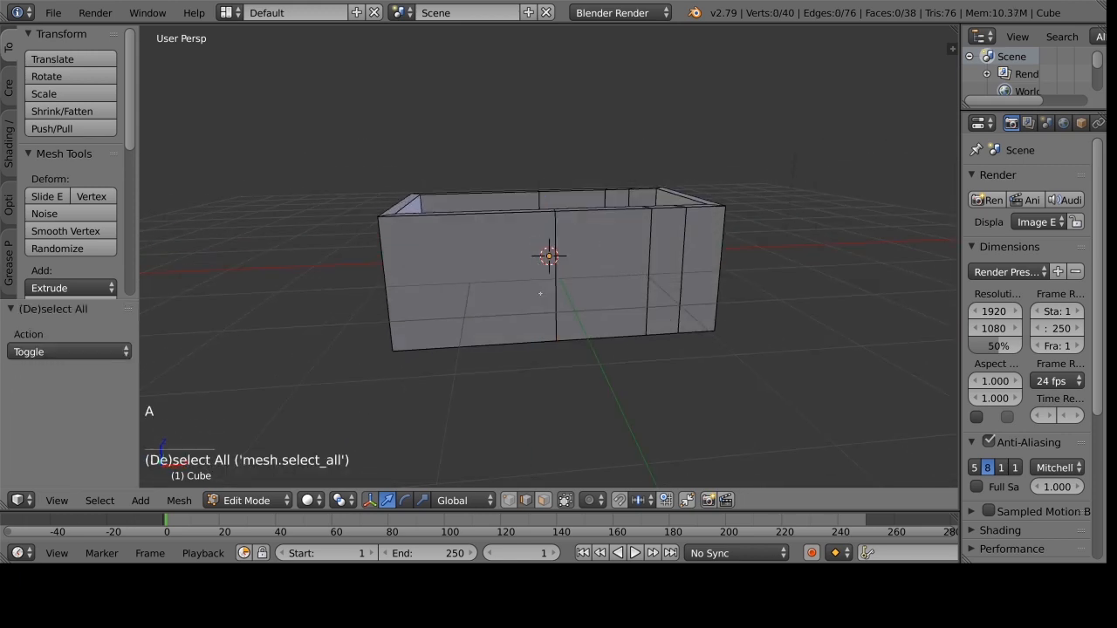
{"action": "key", "text": "ctrl+Tab"}
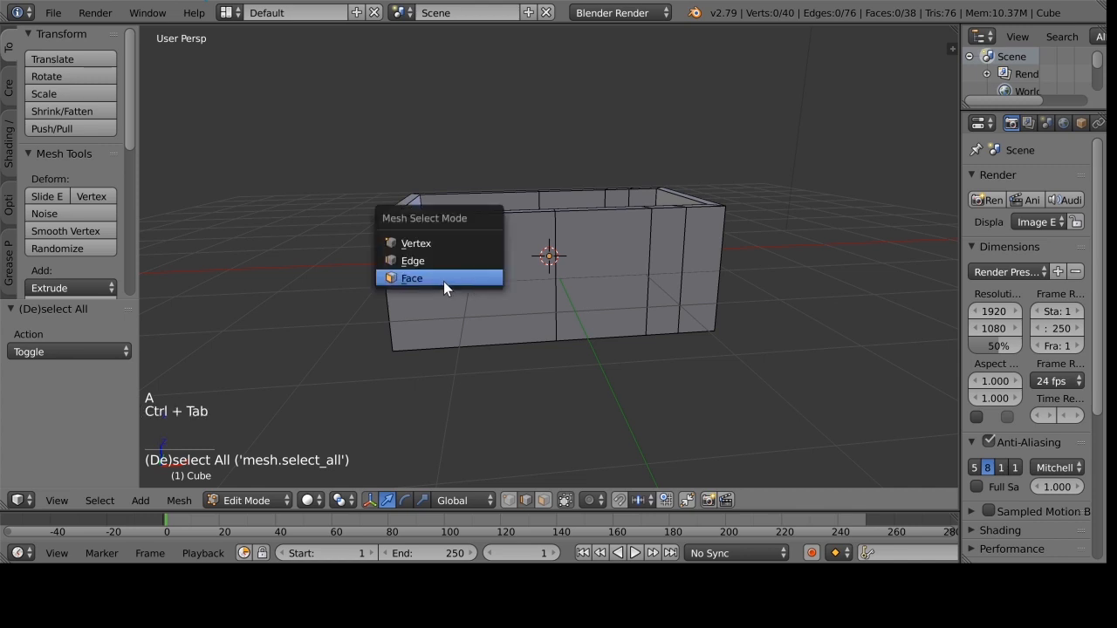
{"action": "left_click", "coordinate": [443, 281]}
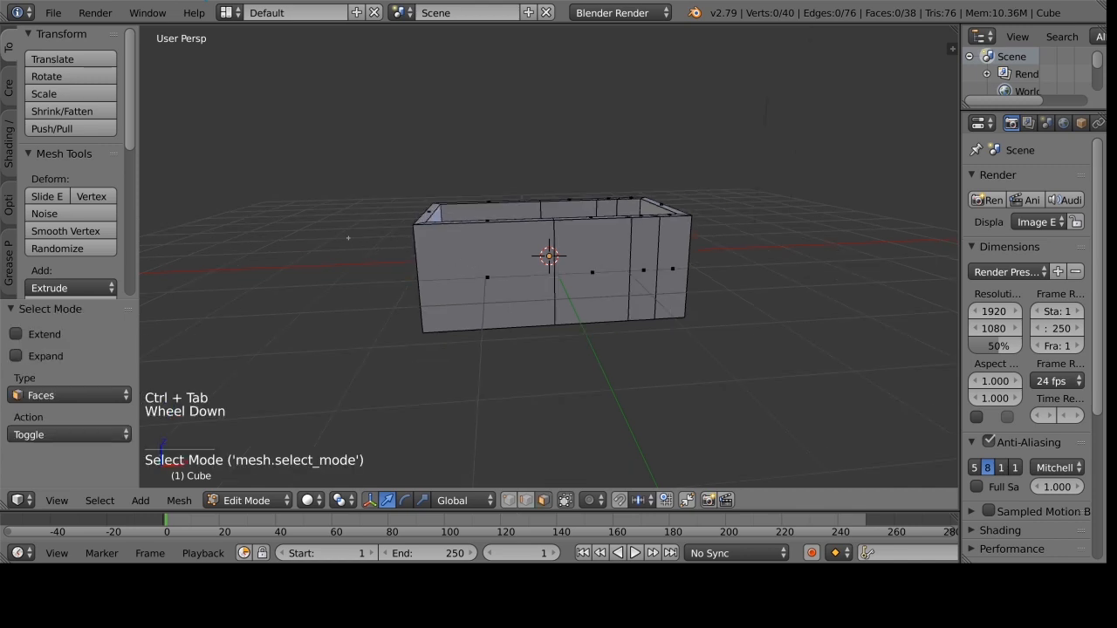
{"action": "mouse_move", "coordinate": [331, 213]}
{"action": "left_mouse_down", "text": "ctrl"}
{"action": "mouse_move", "coordinate": [481, 181]}
{"action": "mouse_move", "coordinate": [528, 238]}
{"action": "mouse_move", "coordinate": [541, 327]}
{"action": "mouse_move", "coordinate": [488, 400]}
{"action": "mouse_move", "coordinate": [435, 379]}
{"action": "left_mouse_up", "text": "ctrl"}
{"action": "mouse_move", "coordinate": [435, 379]}
{"action": "middle_mouse_down"}
{"action": "mouse_move", "coordinate": [557, 308]}
{"action": "mouse_move", "coordinate": [530, 379]}
{"action": "mouse_move", "coordinate": [531, 364]}
{"action": "middle_mouse_up"}
{"action": "key", "text": "z"}
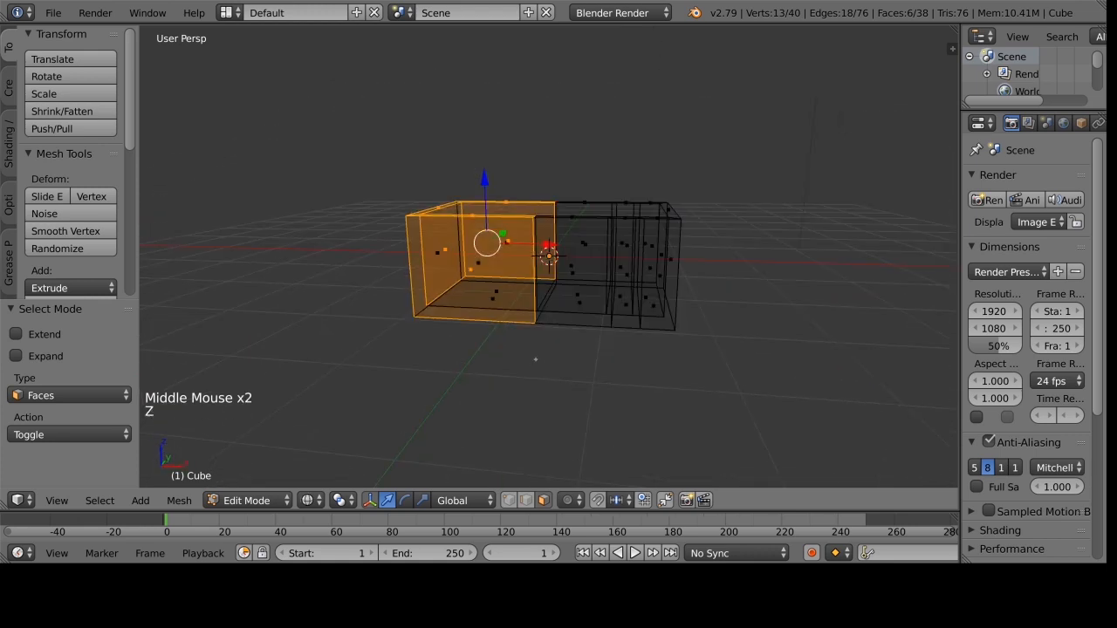
{"action": "right_click", "coordinate": [476, 274]}
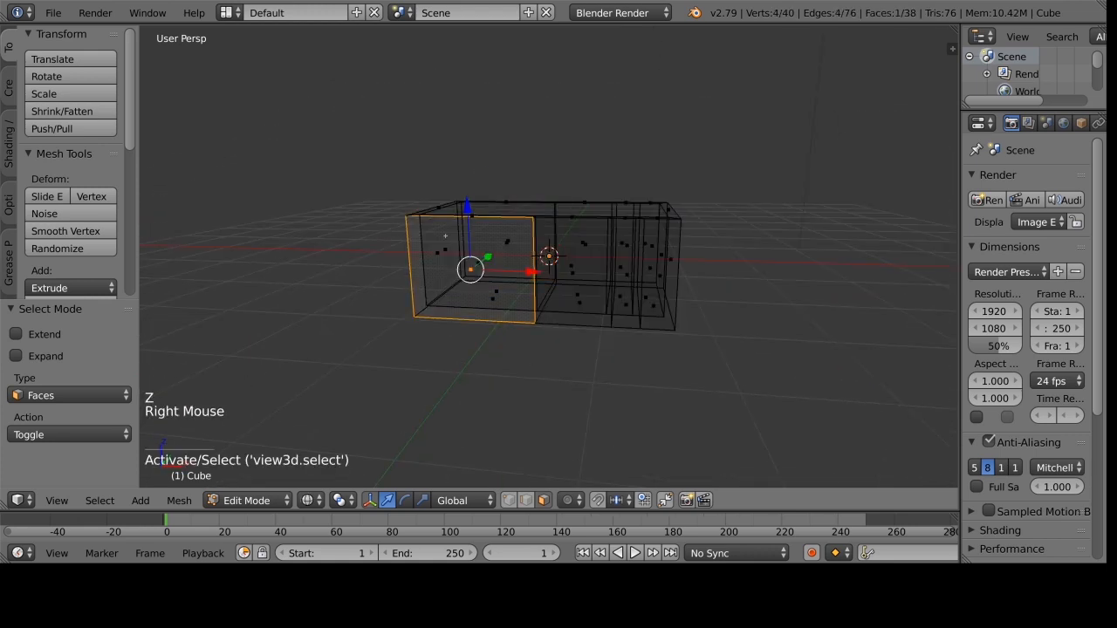
{"action": "mouse_move", "coordinate": [373, 203]}
{"action": "left_mouse_down", "text": "ctrl"}
{"action": "mouse_move", "coordinate": [363, 196]}
{"action": "mouse_move", "coordinate": [495, 180]}
{"action": "mouse_move", "coordinate": [520, 262]}
{"action": "mouse_move", "coordinate": [488, 338]}
{"action": "mouse_move", "coordinate": [458, 326]}
{"action": "left_mouse_up", "text": "ctrl"}
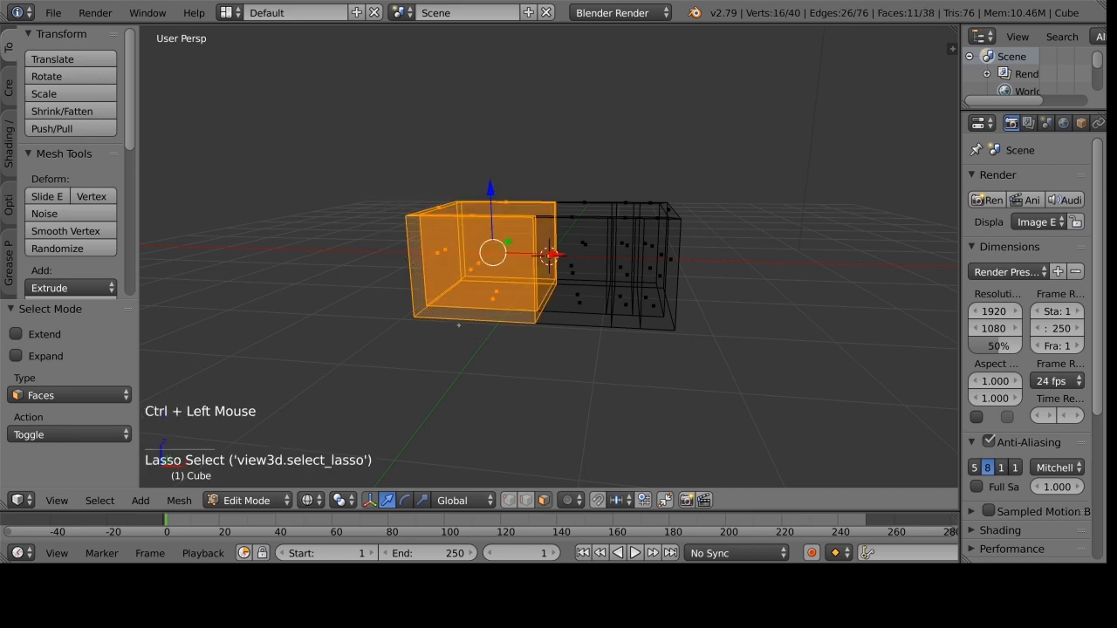
{"action": "mouse_move", "coordinate": [544, 362]}
{"action": "middle_mouse_down"}
{"action": "mouse_move", "coordinate": [497, 410]}
{"action": "mouse_move", "coordinate": [601, 356]}
{"action": "mouse_move", "coordinate": [582, 354]}
{"action": "middle_mouse_up"}
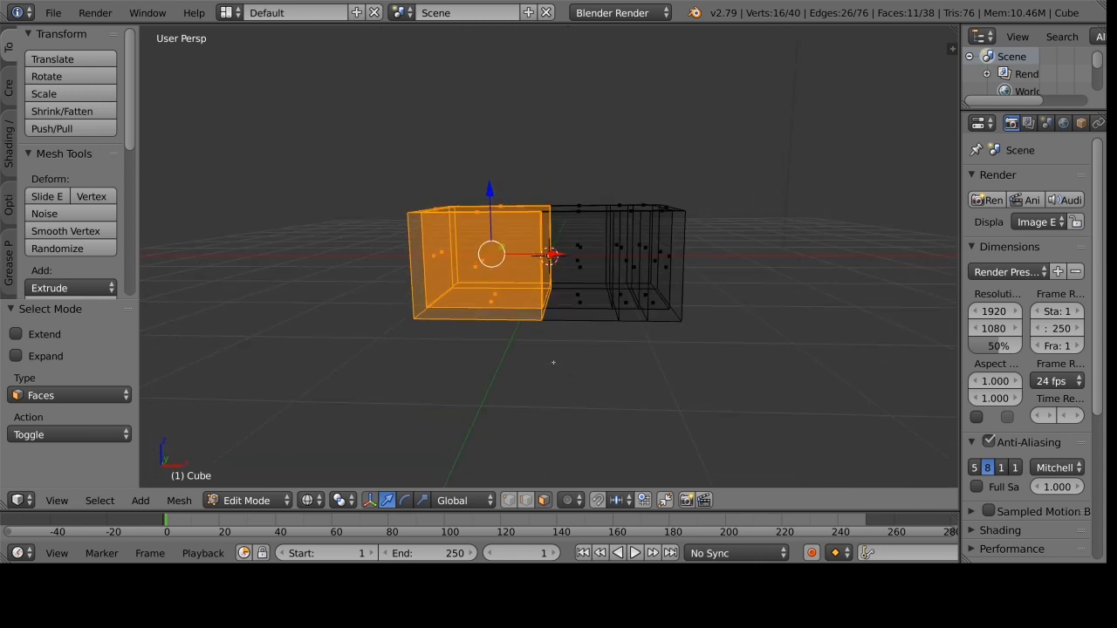
{"action": "key", "text": "z"}
{"action": "scroll", "coordinate": [582, 354], "scroll_direction": "up", "scroll_amount": 1}
{"action": "key", "text": "x"}
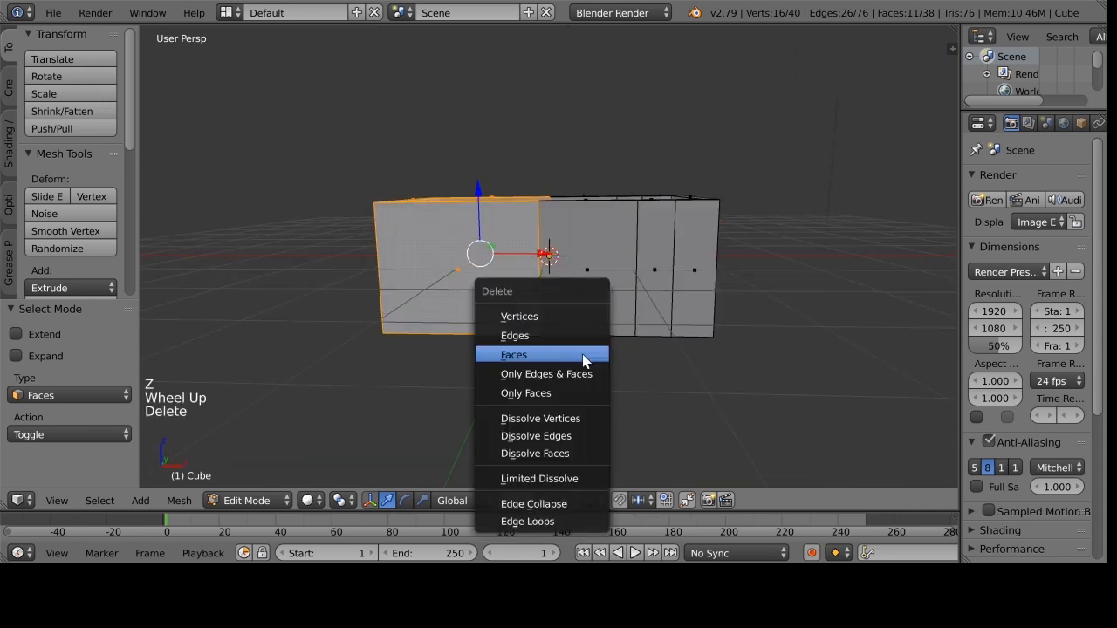
{"action": "left_click", "coordinate": [581, 358]}
{"action": "middle_click_drag", "start_coordinate": [566, 361], "coordinate": [596, 384]}
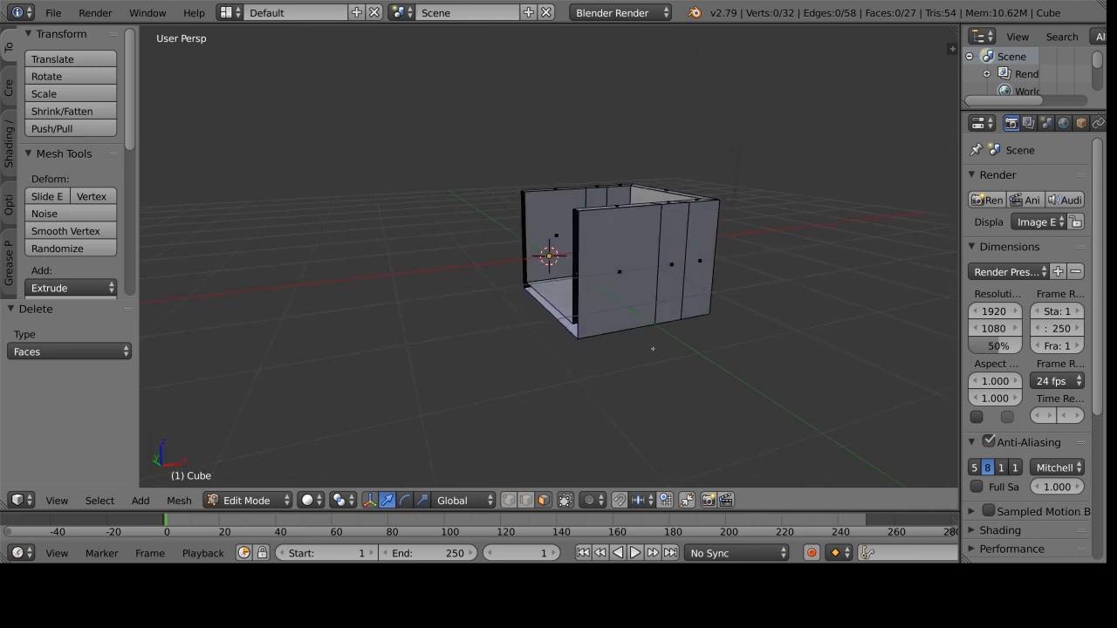
Select all remaining faces and add a Mirror modifier on the X axis to restore the missing half.
{"action": "key", "text": "Tab"}
{"action": "key", "text": "Tab"}
{"action": "key", "text": "a"}
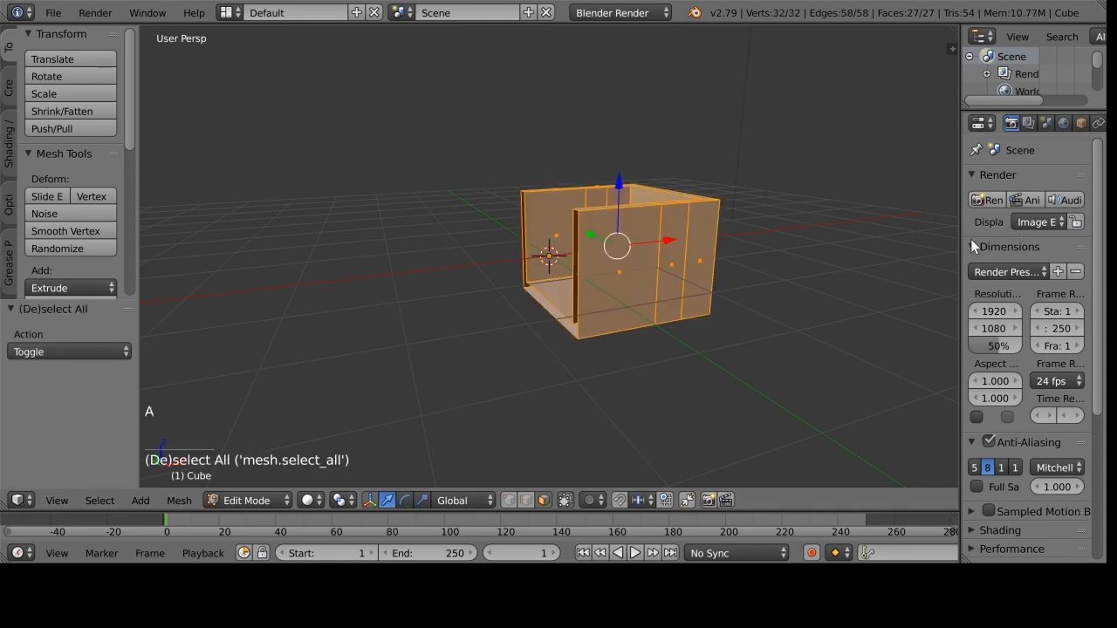
{"action": "left_click_drag", "start_coordinate": [960, 239], "coordinate": [864, 242]}
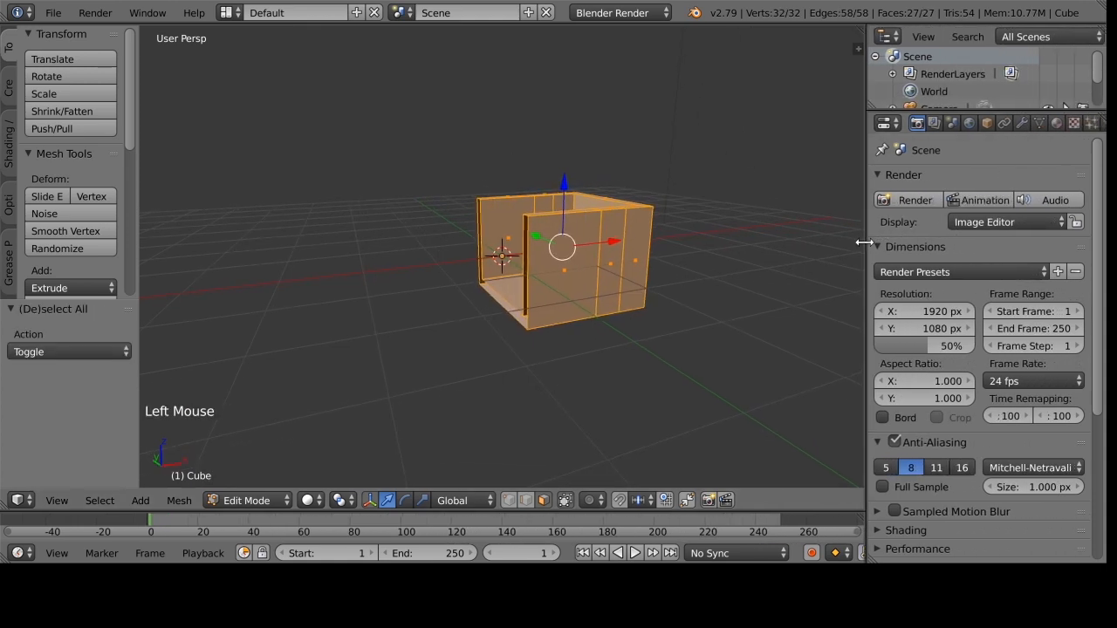
{"action": "left_click", "coordinate": [1022, 125]}
{"action": "left_click", "coordinate": [1007, 180]}
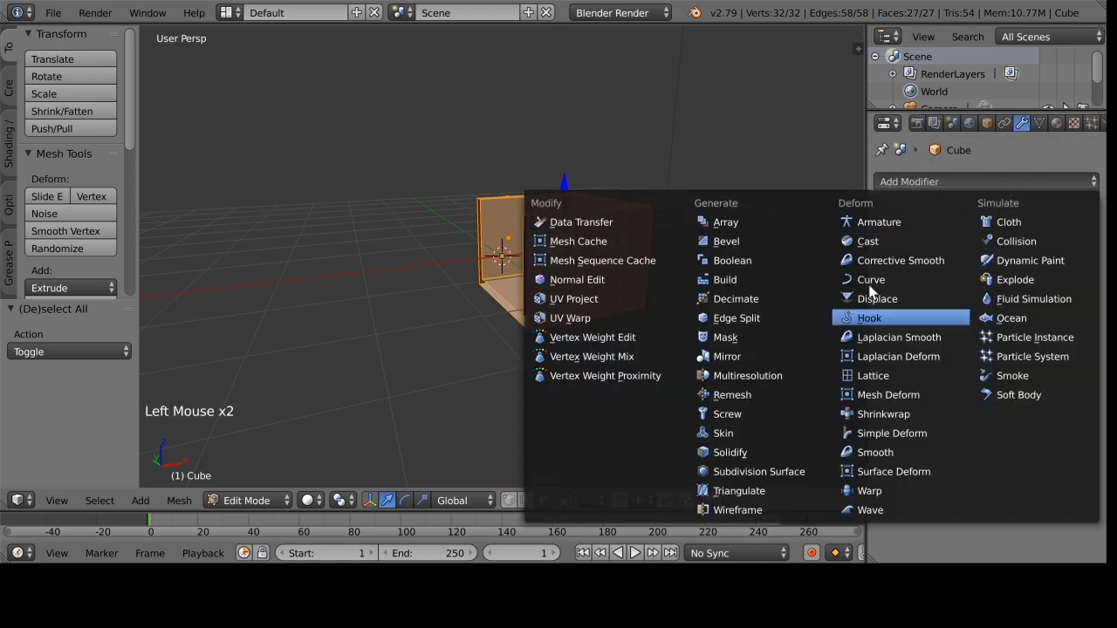
{"action": "left_click", "coordinate": [779, 355]}
{"action": "scroll", "coordinate": [530, 244], "scroll_direction": "up", "scroll_amount": 2}
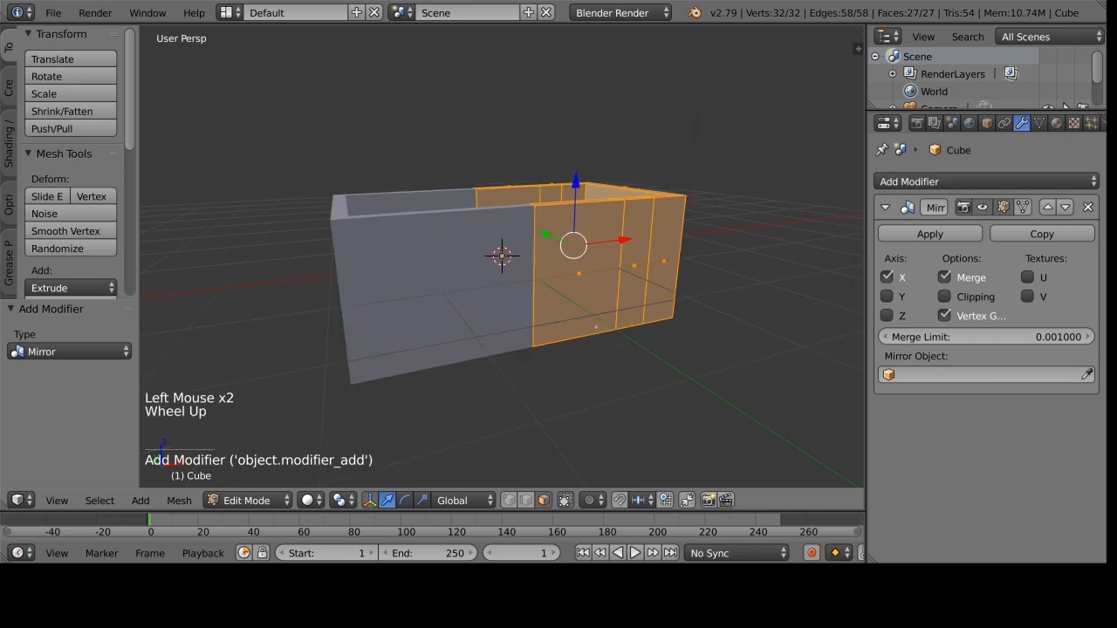
{"action": "middle_click_drag", "start_coordinate": [530, 244], "coordinate": [637, 380]}
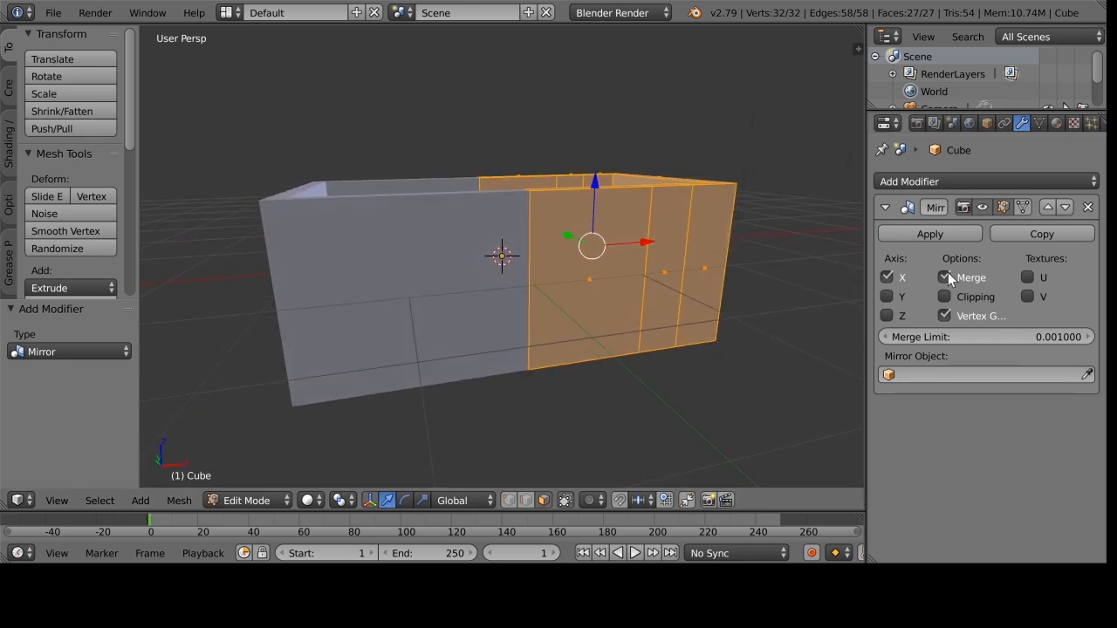
Set the Mirror modifier's merge limit to 0.0078 and return to Object Mode.
{"action": "left_click", "coordinate": [1041, 340]}
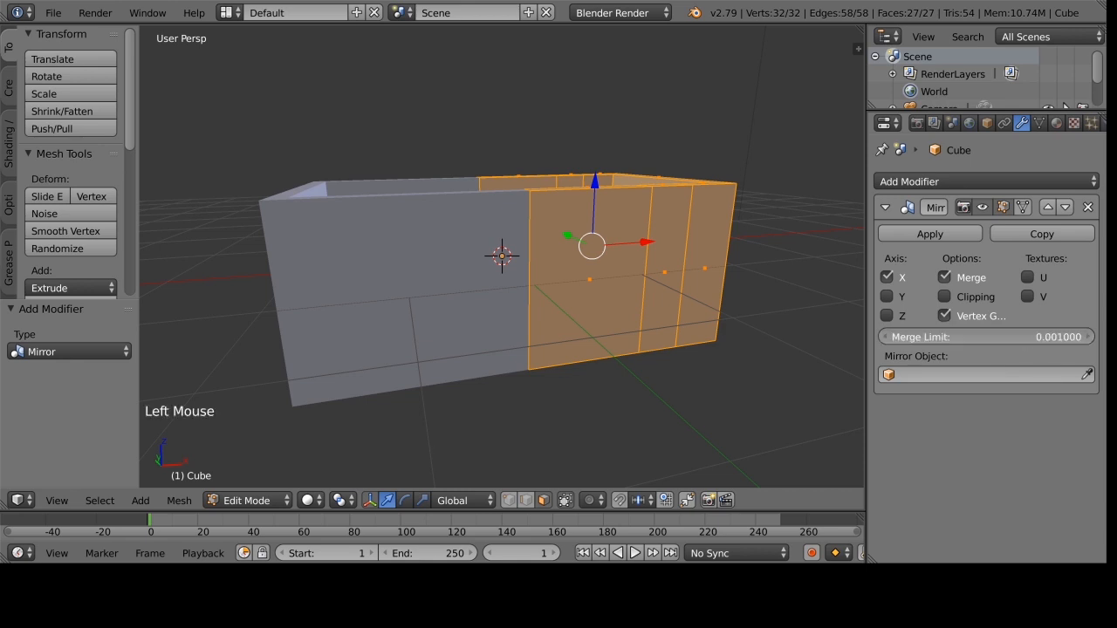
{"action": "left_click_drag", "start_coordinate": [1041, 340], "coordinate": [1052, 339]}
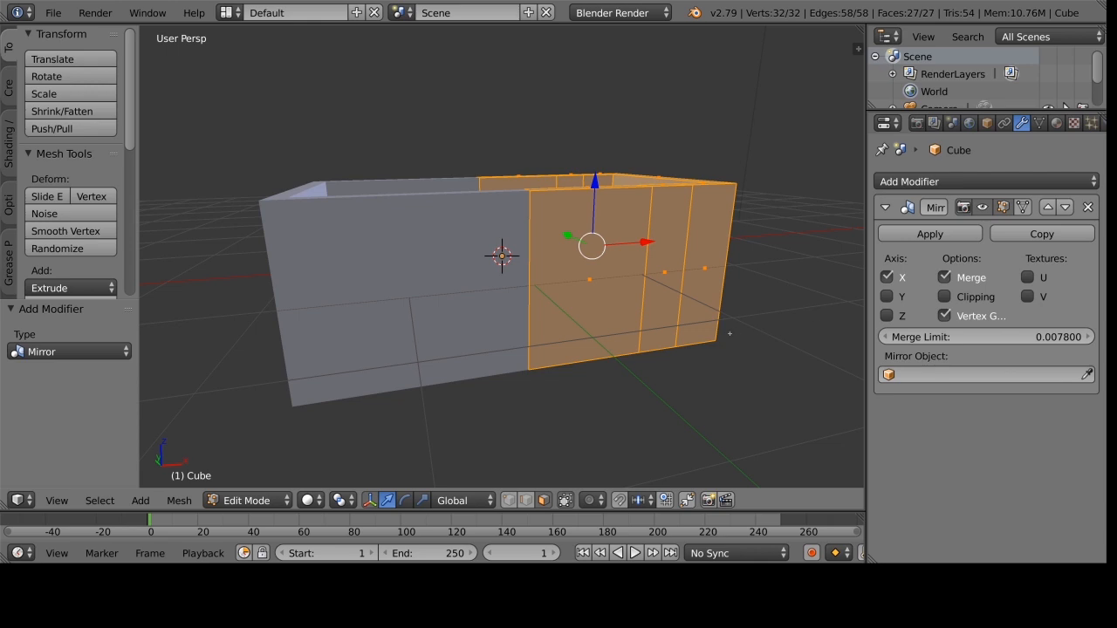
{"action": "scroll", "coordinate": [730, 333], "scroll_direction": "down", "scroll_amount": 2}
{"action": "middle_click_drag", "start_coordinate": [730, 333], "coordinate": [759, 357]}
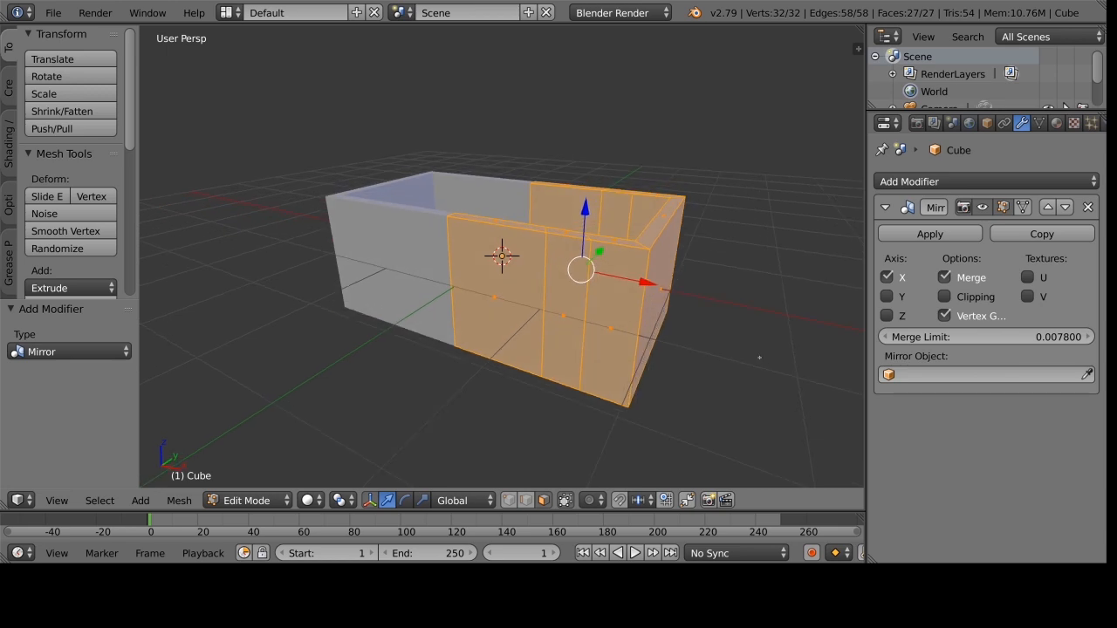
{"action": "scroll", "coordinate": [760, 357], "scroll_direction": "up", "scroll_amount": 1}
{"action": "scroll", "coordinate": [759, 357], "scroll_direction": "down", "scroll_amount": 1}
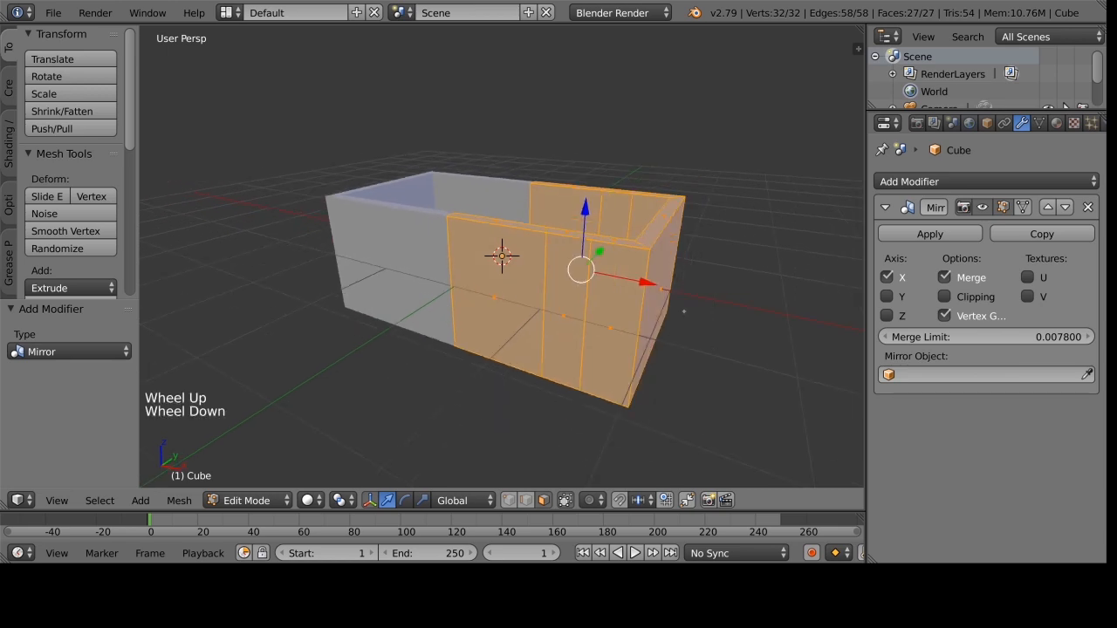
{"action": "scroll", "coordinate": [485, 298], "scroll_direction": "down", "scroll_amount": 1}
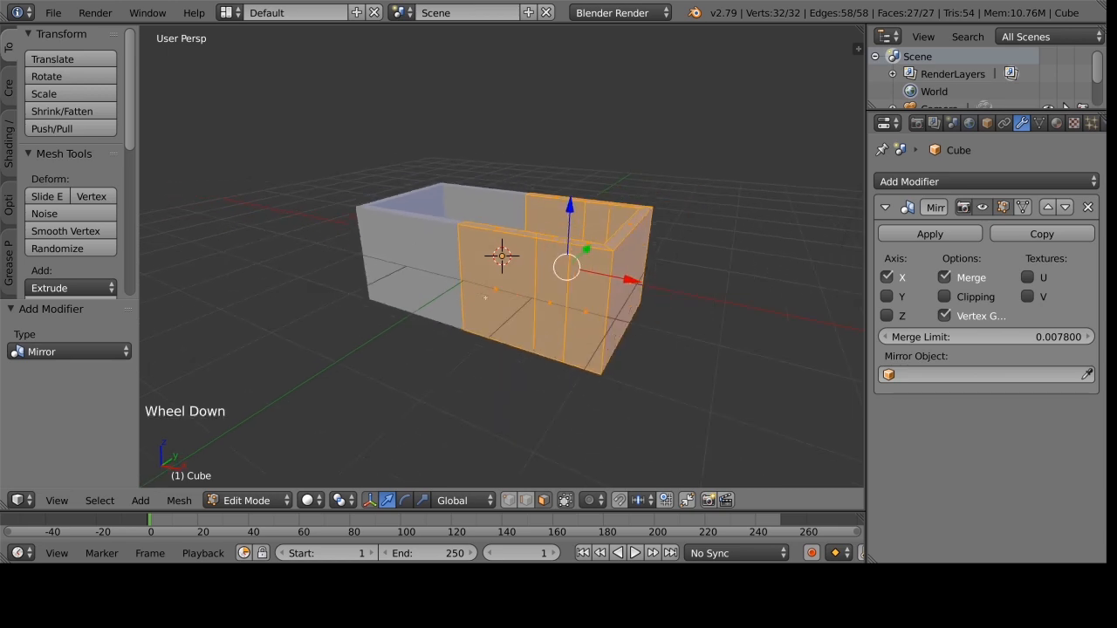
{"action": "key", "text": "Tab"}
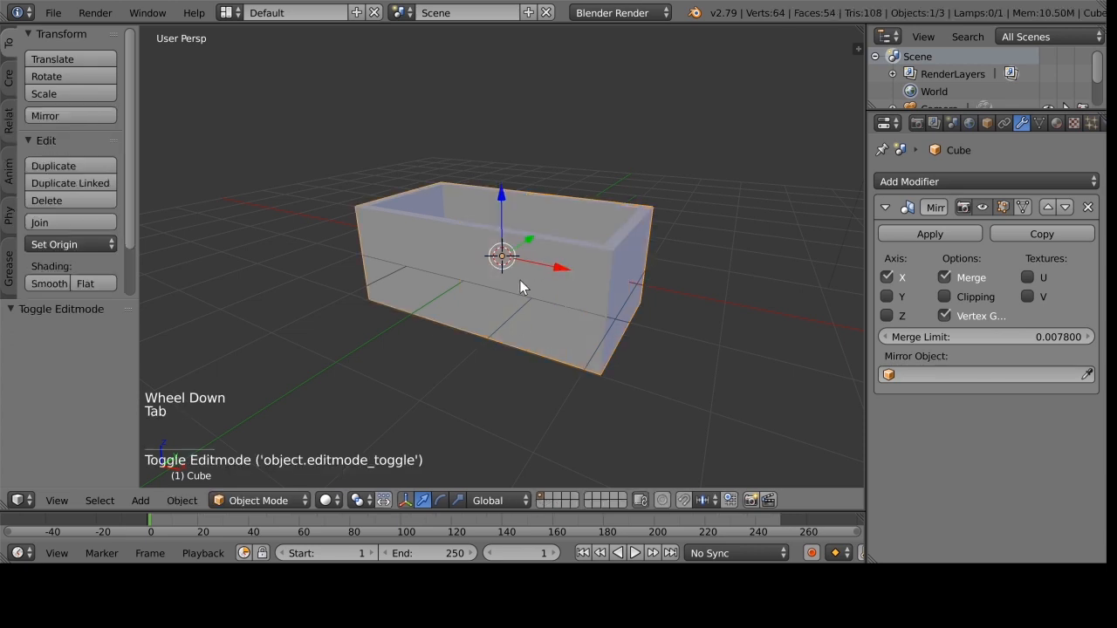
Duplicate the hollow box and move the copy about 2.84 units along the Y axis.
{"action": "key", "text": "shift+d"}
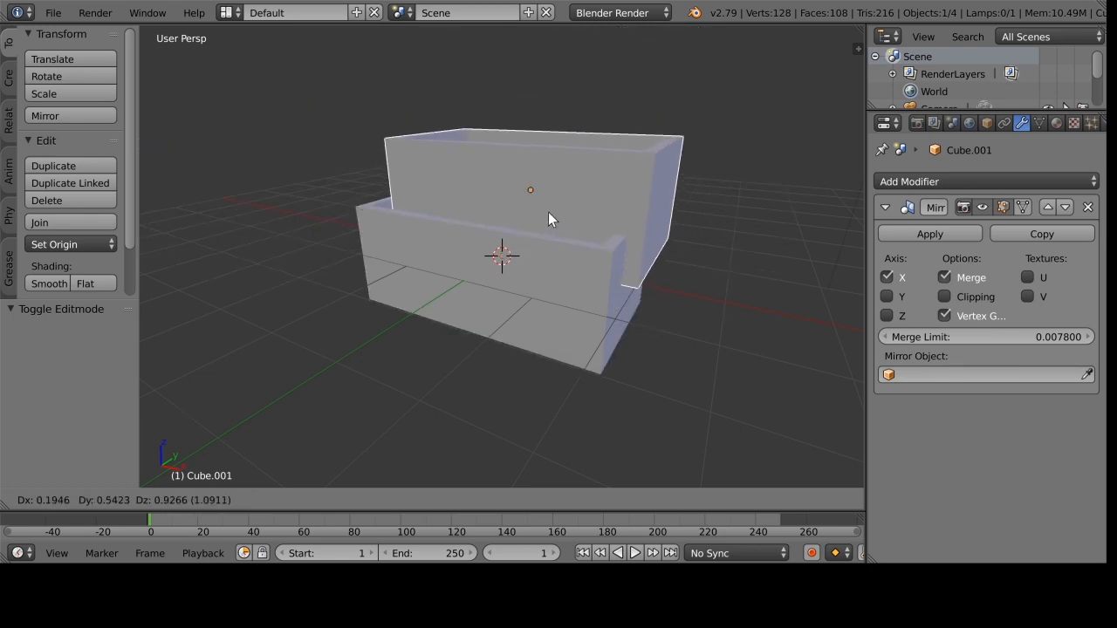
{"action": "key", "text": "y"}
{"action": "left_click", "coordinate": [577, 205]}
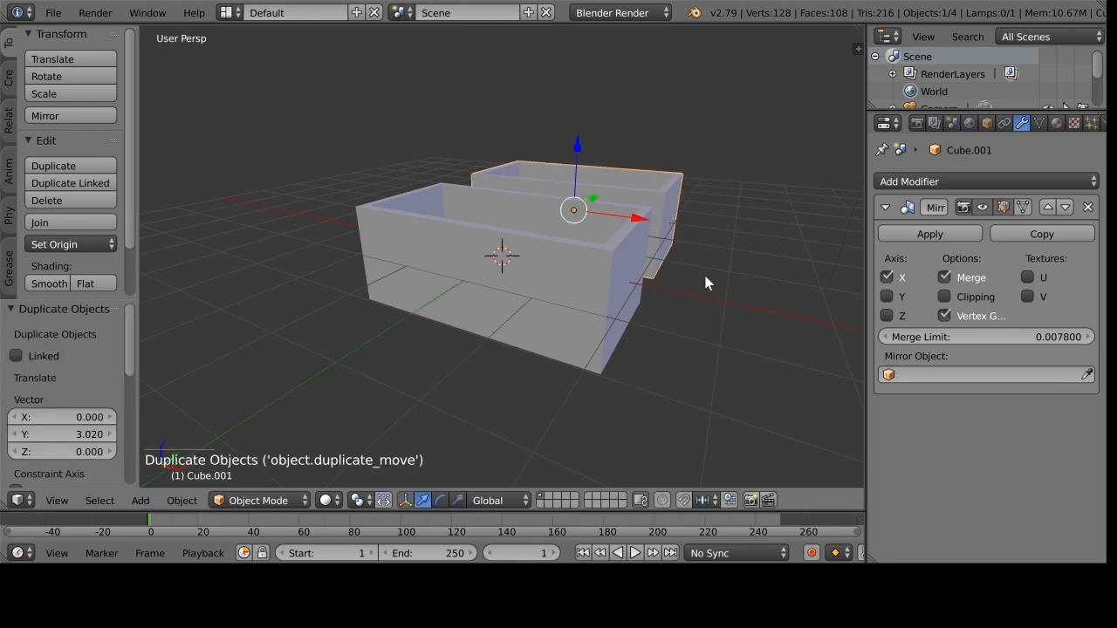
{"action": "middle_click_drag", "start_coordinate": [577, 205], "coordinate": [696, 285]}
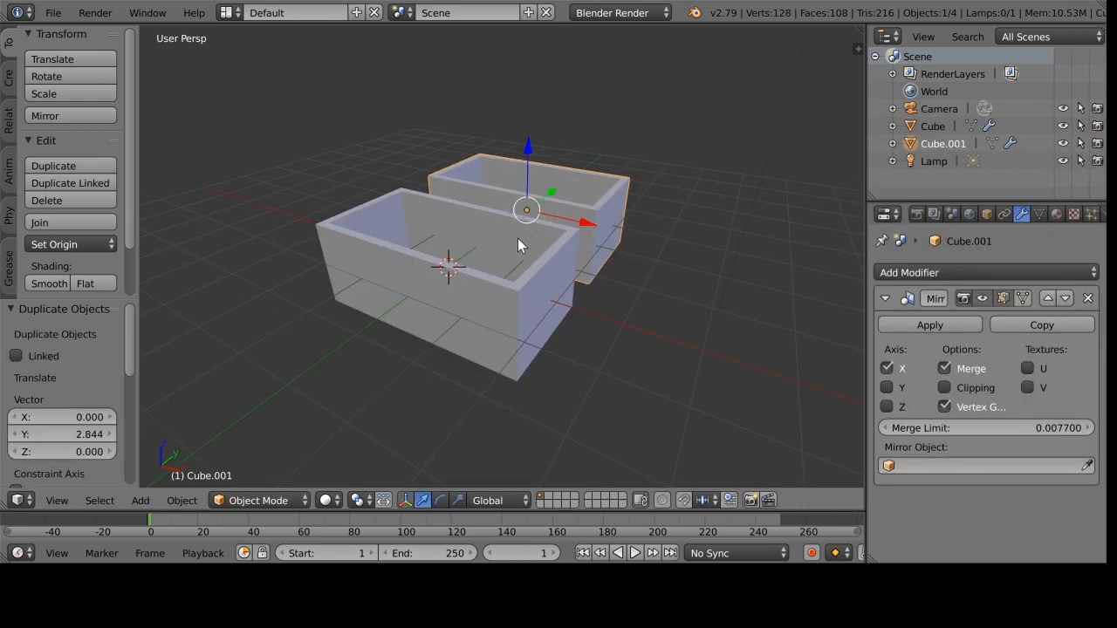
{"action": "scroll", "coordinate": [640, 250], "scroll_direction": "down", "scroll_amount": 1}
{"action": "scroll", "coordinate": [640, 249], "scroll_direction": "up", "scroll_amount": 1}
{"action": "scroll", "coordinate": [640, 250], "scroll_direction": "down", "scroll_amount": 1}
{"action": "scroll", "coordinate": [642, 250], "scroll_direction": "up", "scroll_amount": 2}
{"action": "middle_click_drag", "start_coordinate": [642, 250], "coordinate": [644, 258]}
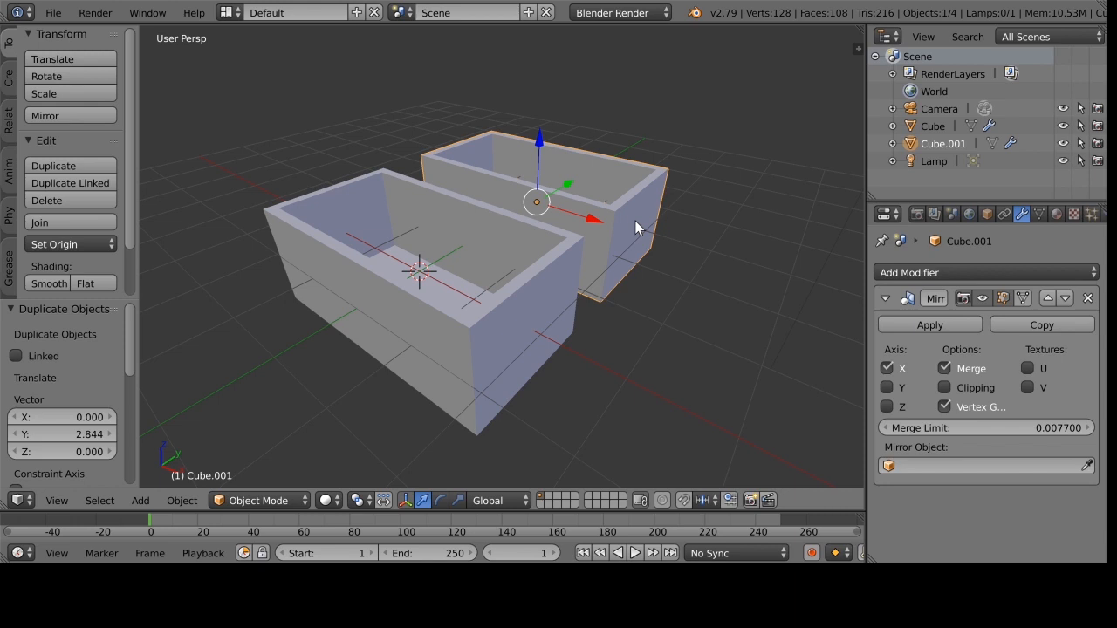
Turn the duplicated box upside down by rotating it exactly 180° about the global X axis.
{"action": "key", "text": "r"}
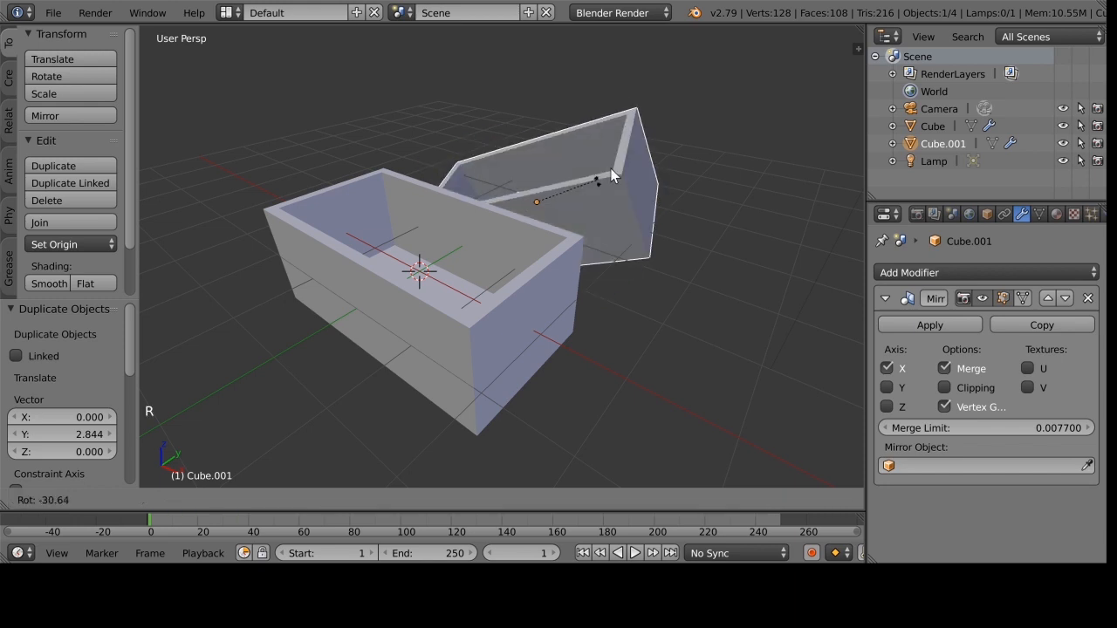
{"action": "key", "text": "x"}
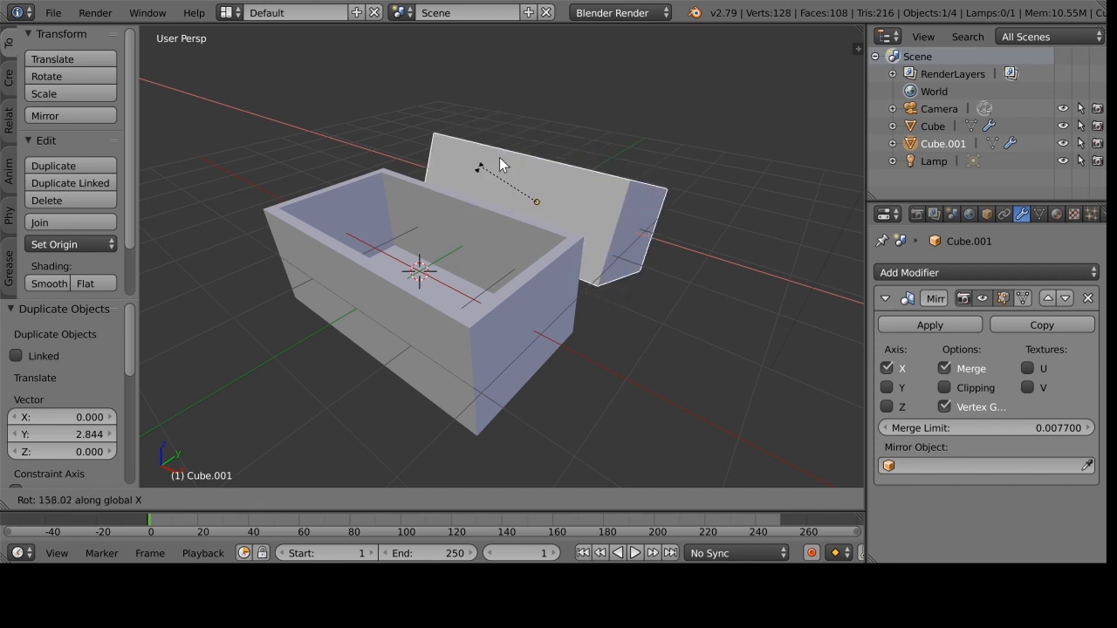
{"action": "left_click", "coordinate": [474, 197]}
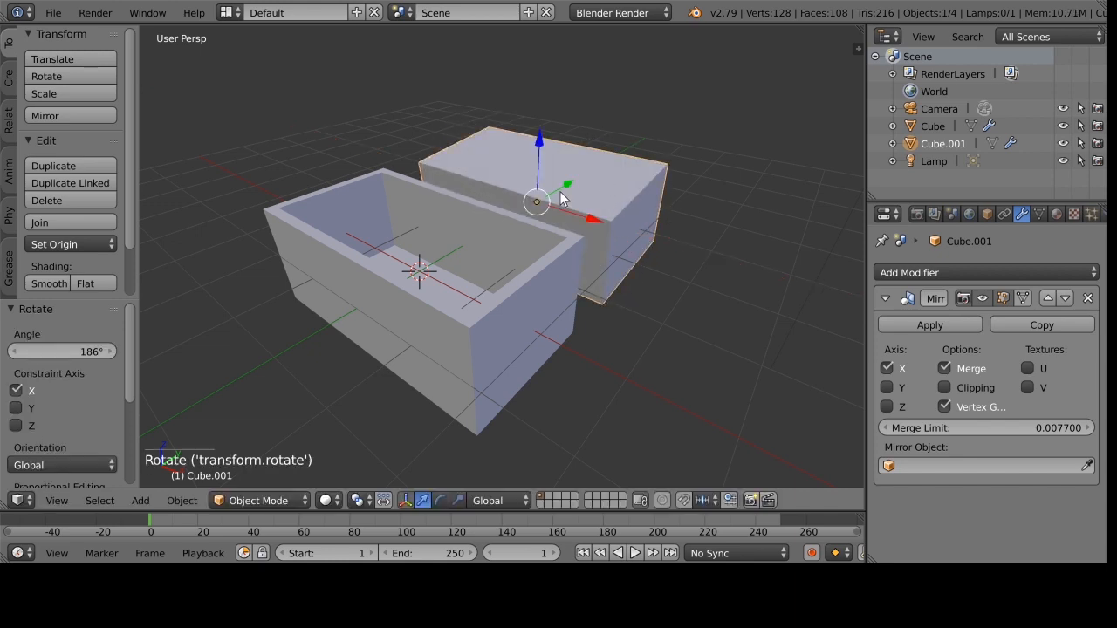
{"action": "left_click", "coordinate": [84, 351]}
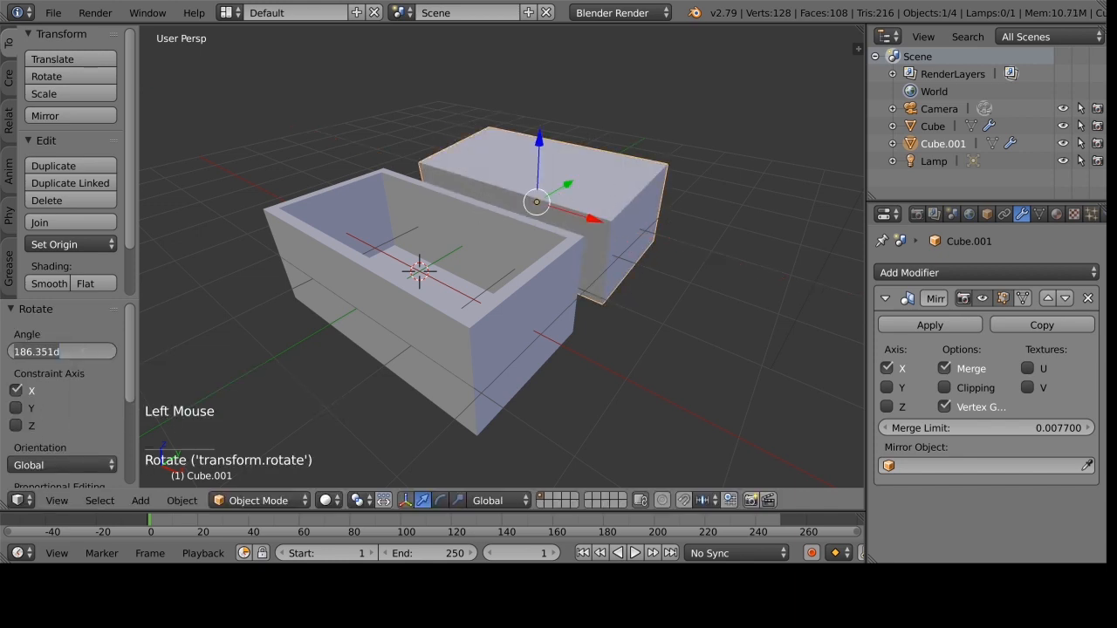
{"action": "type", "text": "180"}
{"action": "key", "text": "Return"}
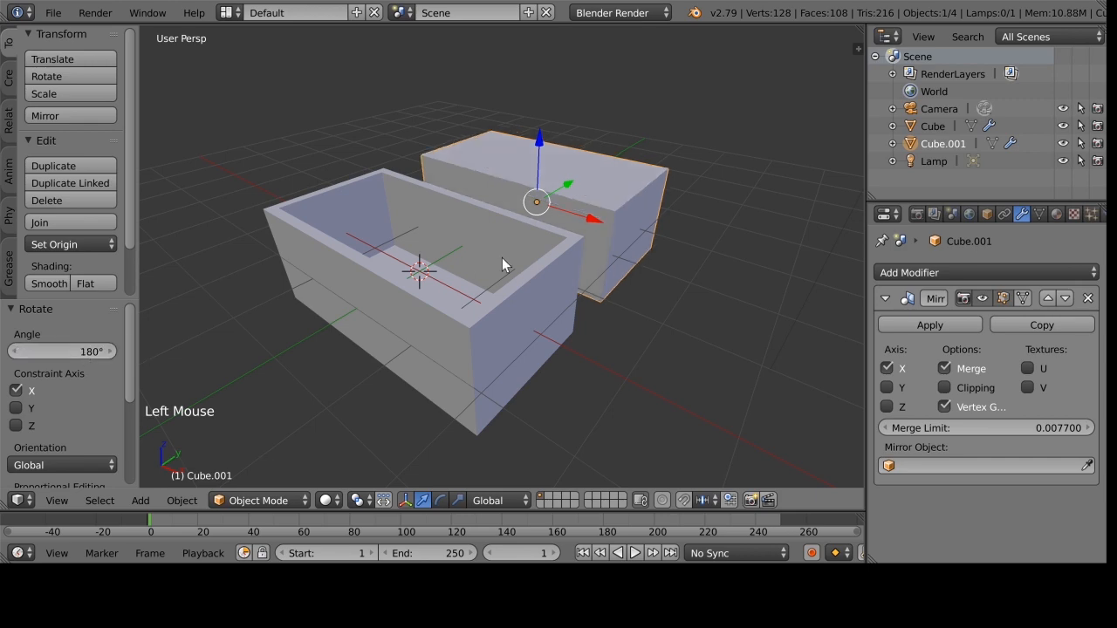
{"action": "mouse_move", "coordinate": [714, 341]}
{"action": "middle_mouse_down"}
{"action": "mouse_move", "coordinate": [647, 311]}
{"action": "mouse_move", "coordinate": [668, 332]}
{"action": "mouse_move", "coordinate": [715, 341]}
{"action": "middle_mouse_up"}
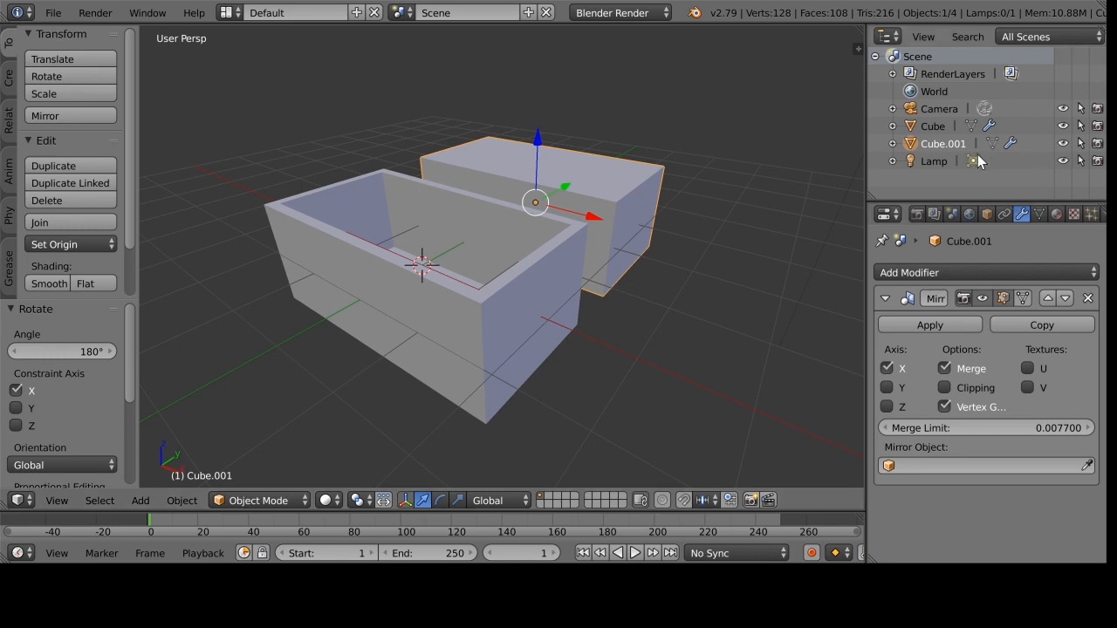
Select the original open-topped box and rename it Chest.
{"action": "right_click", "coordinate": [579, 280]}
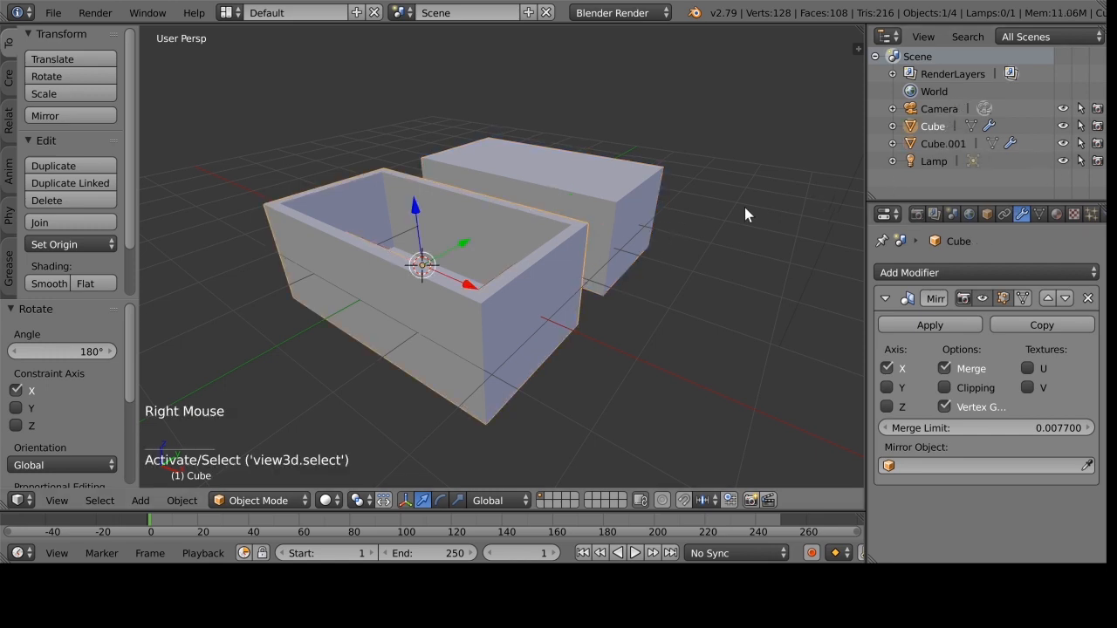
{"action": "left_click", "coordinate": [926, 126]}
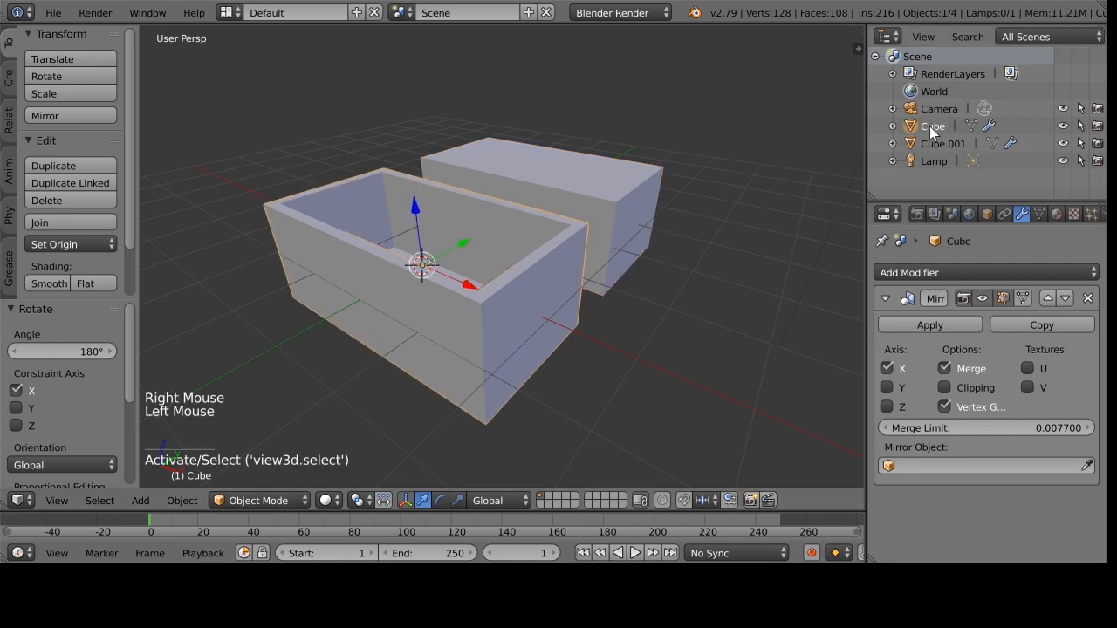
{"action": "double_click", "coordinate": [929, 126]}
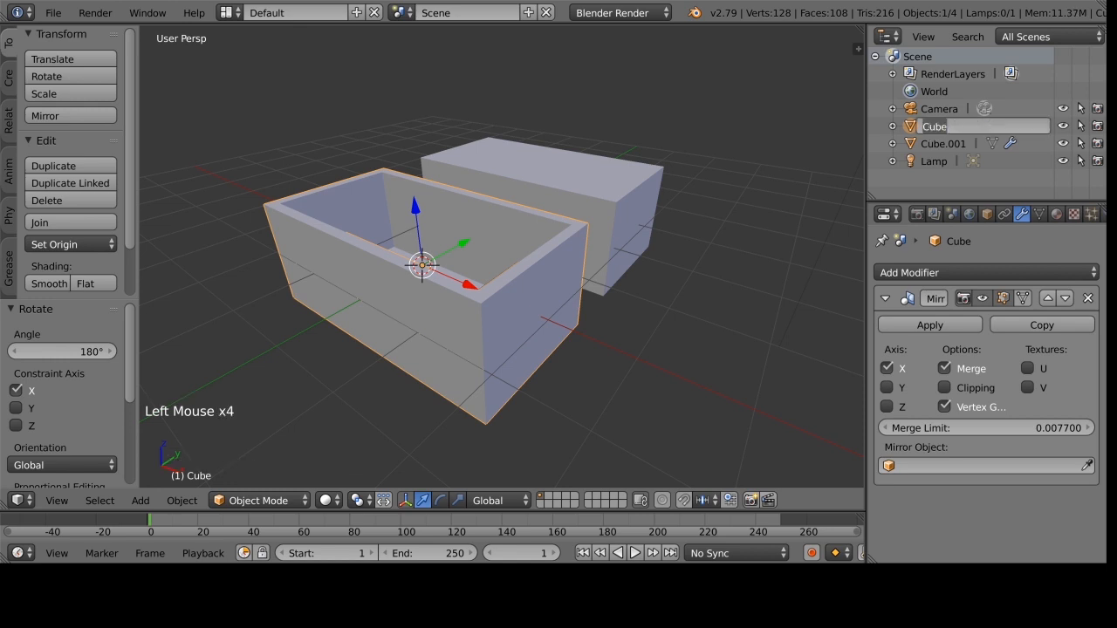
{"action": "type", "text": "Chest"}
{"action": "key", "text": "Return"}
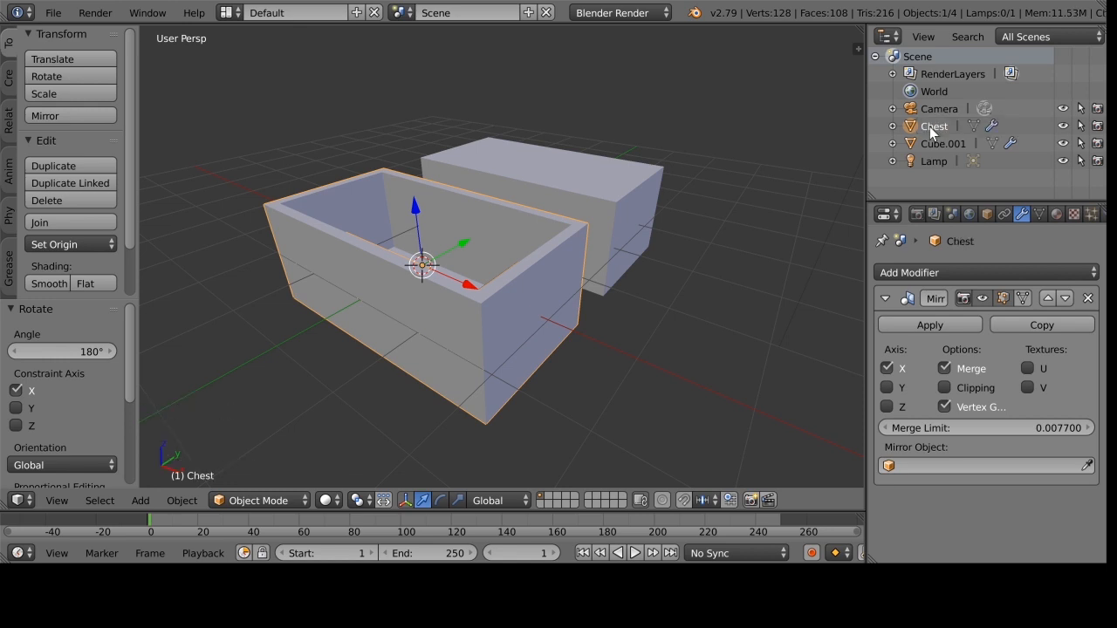
Select the upside-down copy and rename it Lid.
{"action": "left_click", "coordinate": [937, 144]}
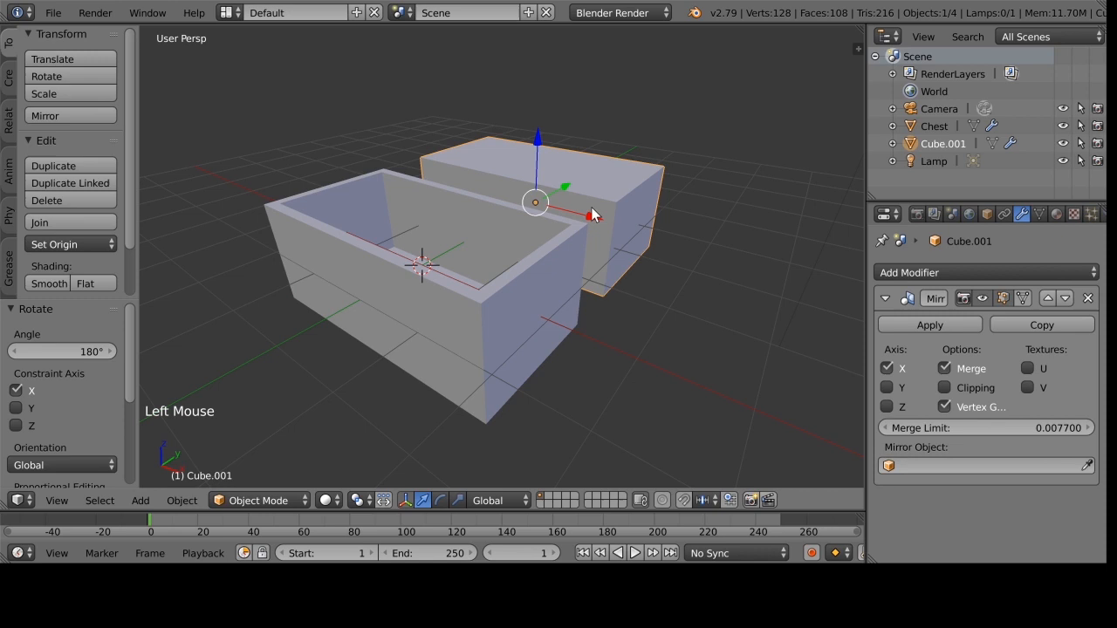
{"action": "double_click", "coordinate": [928, 143]}
{"action": "type", "text": "Lid"}
{"action": "key", "text": "Return"}
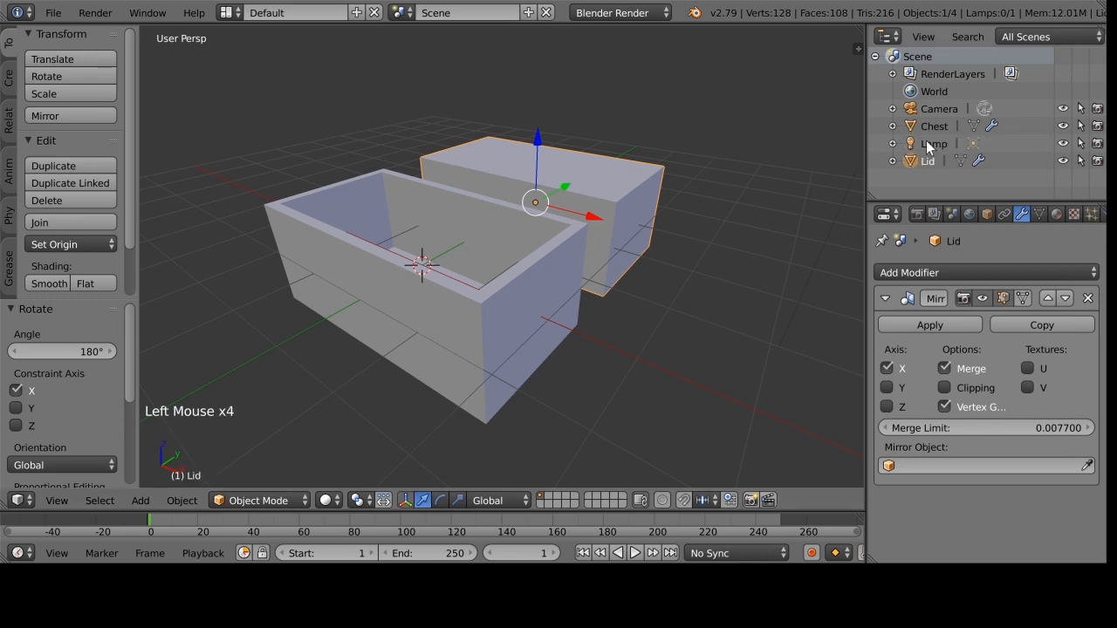
Hide the Chest object while keeping the Lid visible in the scene.
{"action": "left_click", "coordinate": [1064, 127]}
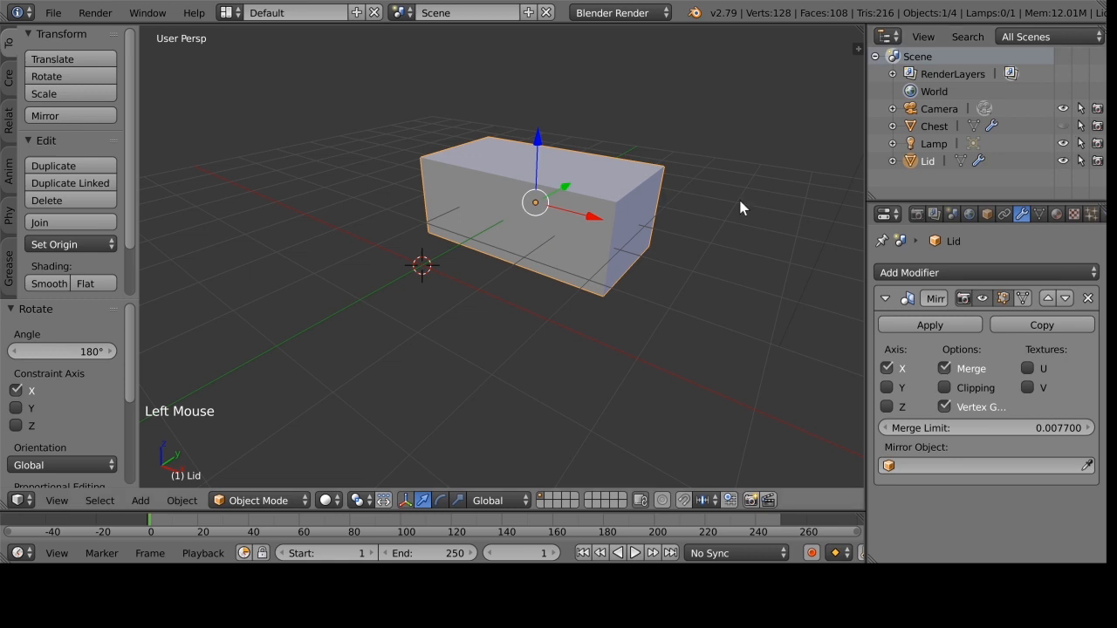
{"action": "left_click", "coordinate": [1063, 126]}
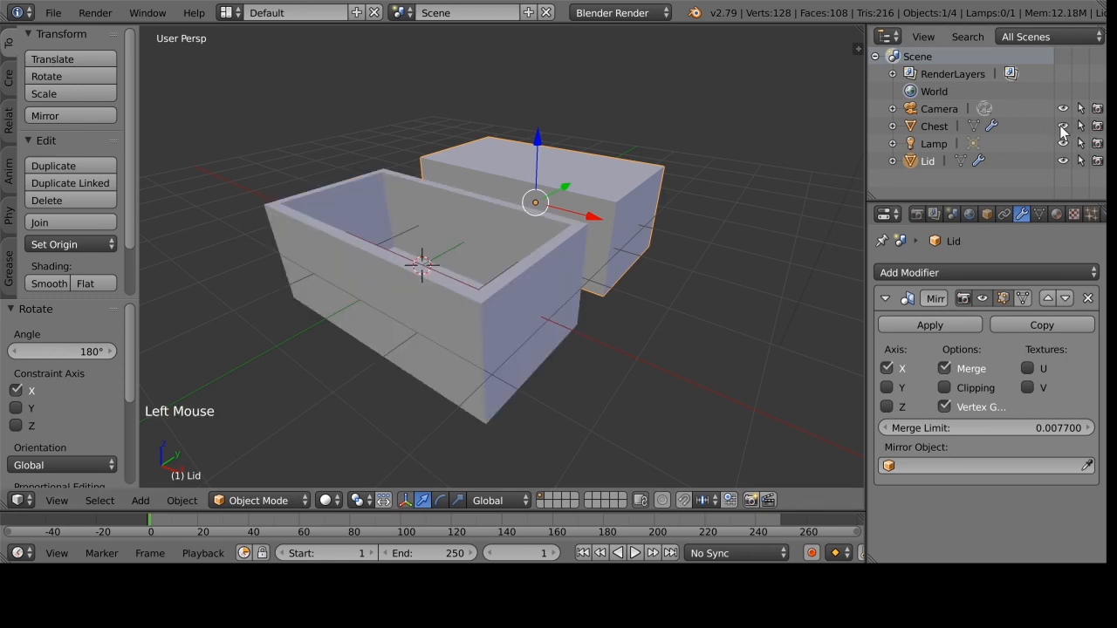
{"action": "key", "text": "h"}
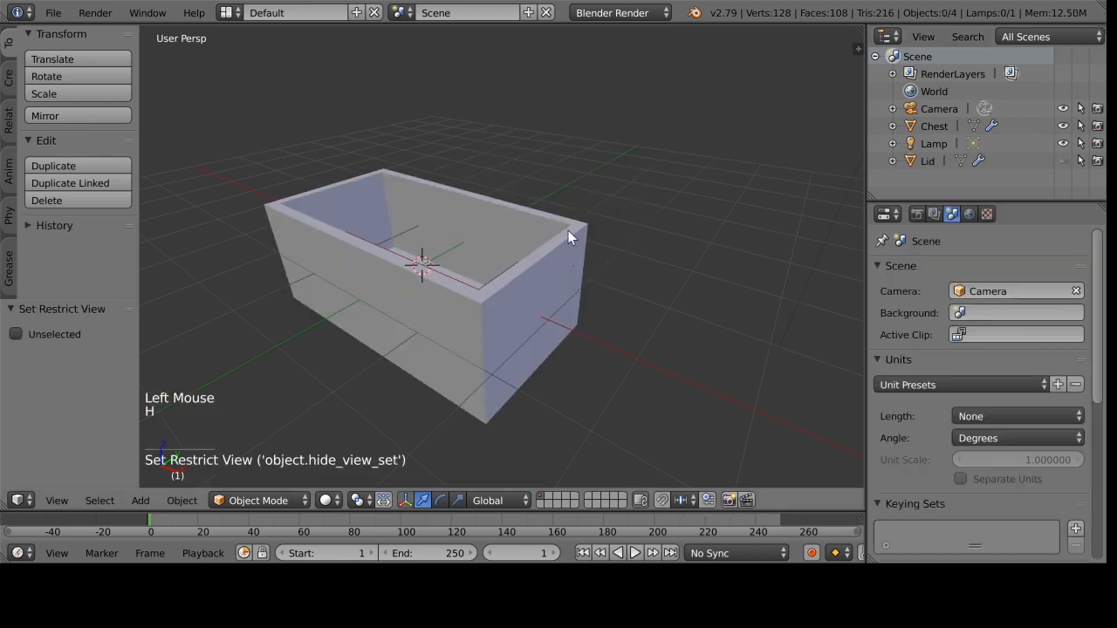
{"action": "left_click", "coordinate": [1063, 161]}
{"action": "left_click", "coordinate": [1063, 126]}
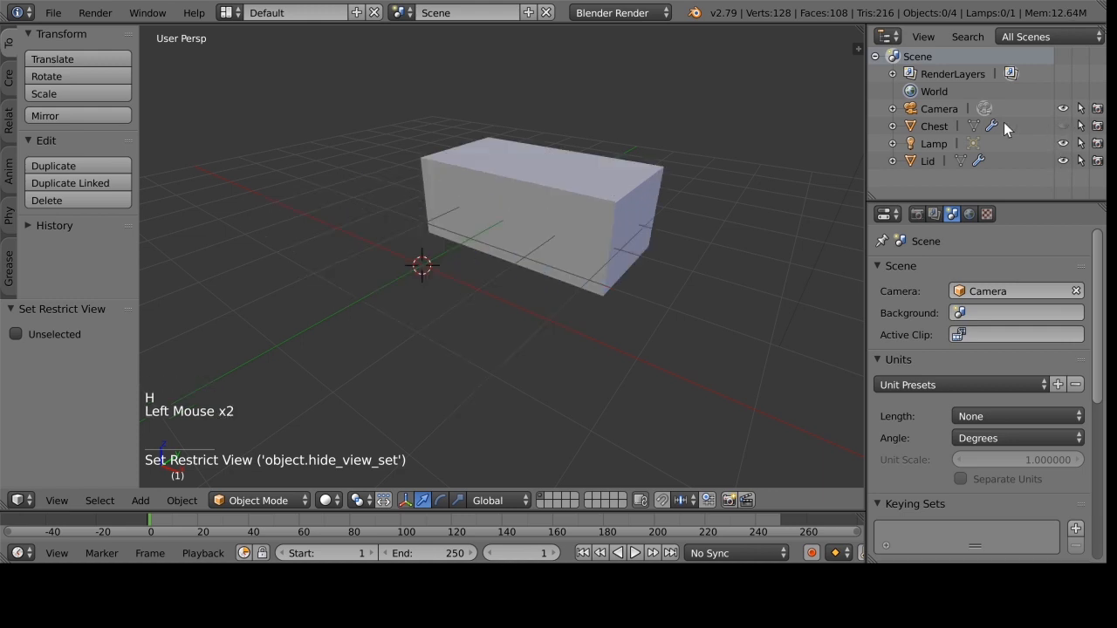
Select the Lid, enter Edit Mode and add a horizontal loop cut near mid-height around its outer walls.
{"action": "scroll", "coordinate": [567, 229], "scroll_direction": "up", "scroll_amount": 1}
{"action": "right_click", "coordinate": [568, 227]}
{"action": "middle_click_drag", "start_coordinate": [669, 229], "coordinate": [617, 299], "text": "shift"}
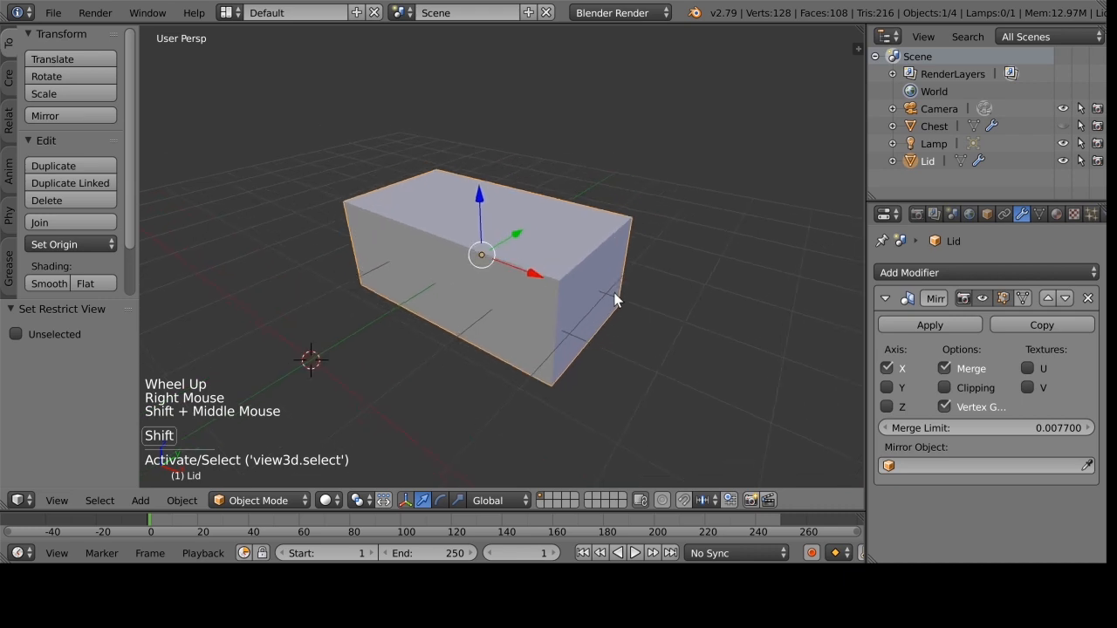
{"action": "scroll", "coordinate": [619, 257], "scroll_direction": "up", "scroll_amount": 1}
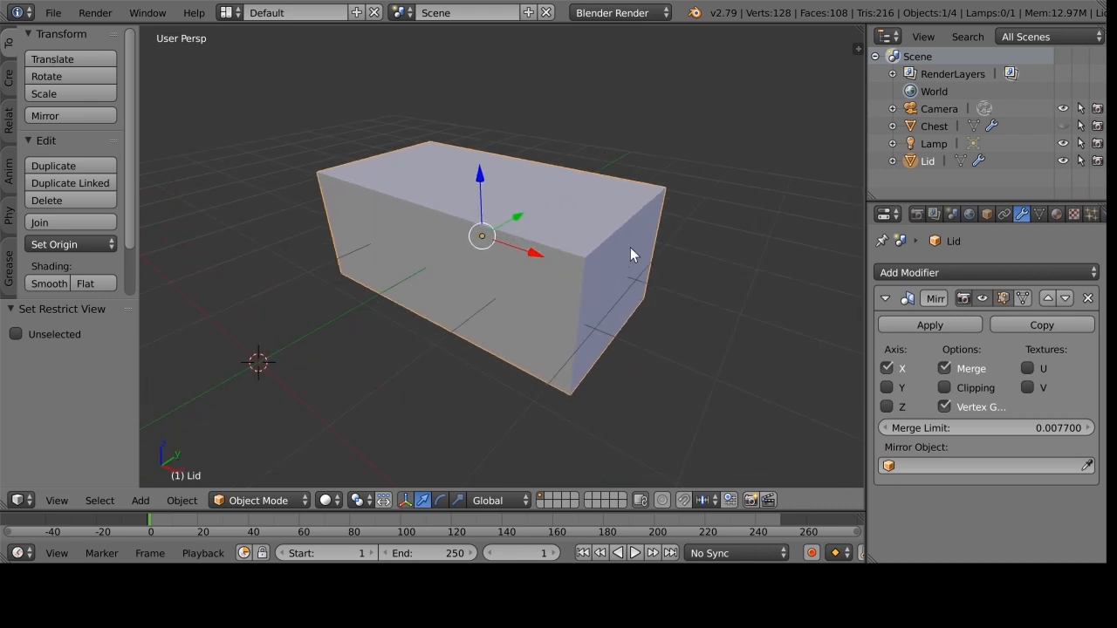
{"action": "mouse_move", "coordinate": [576, 326]}
{"action": "middle_mouse_down"}
{"action": "mouse_move", "coordinate": [617, 316]}
{"action": "mouse_move", "coordinate": [576, 325]}
{"action": "middle_mouse_up"}
{"action": "key", "text": "Tab"}
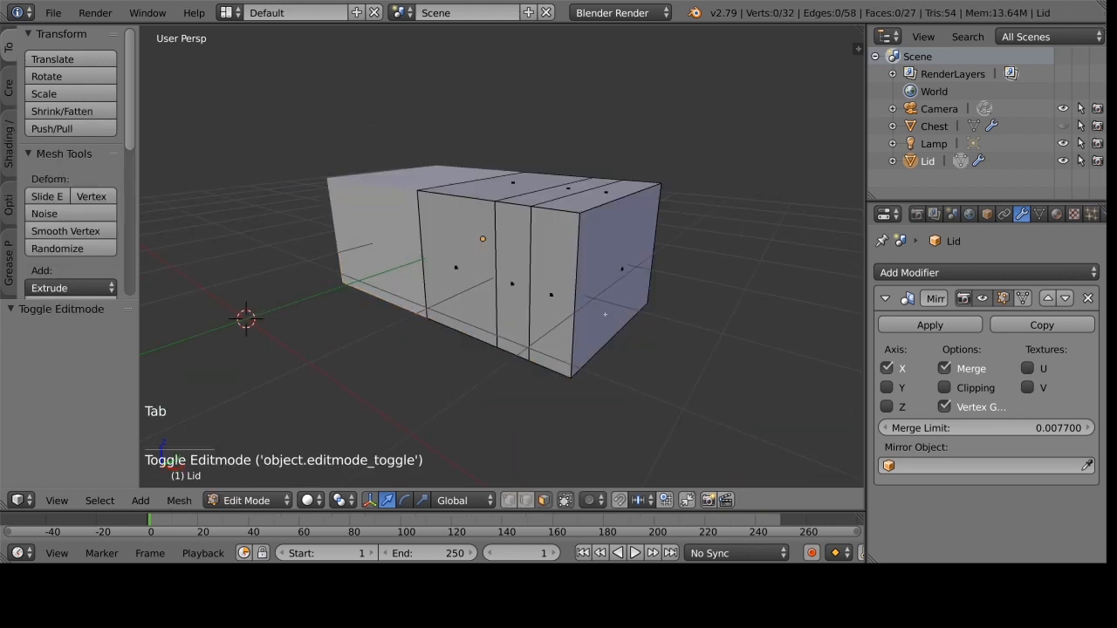
{"action": "key", "text": "ctrl+r"}
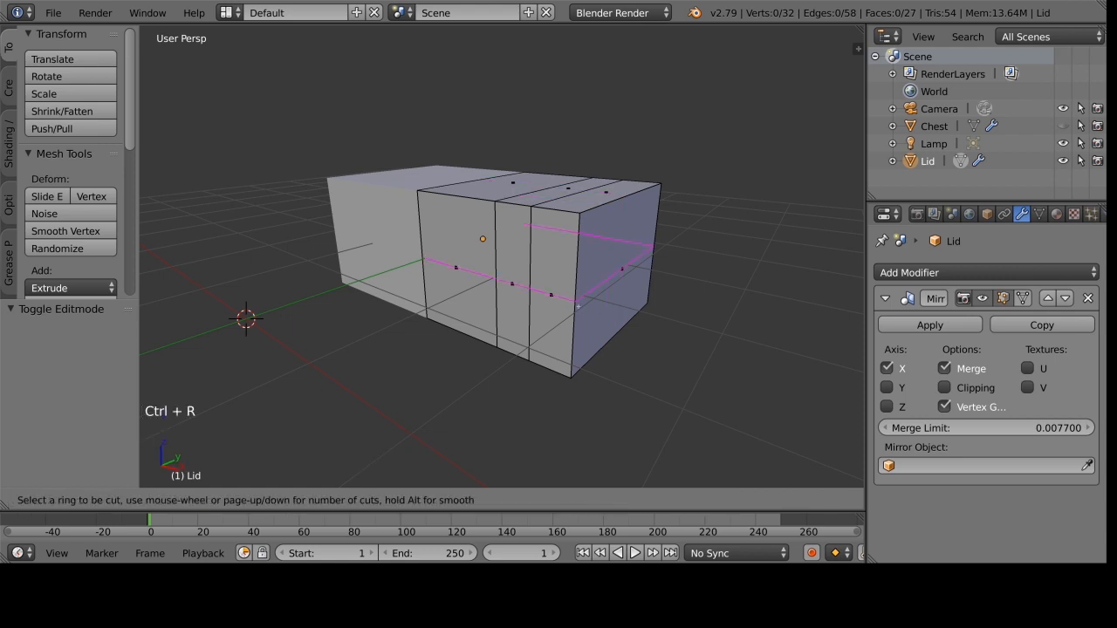
{"action": "left_click", "coordinate": [559, 301]}
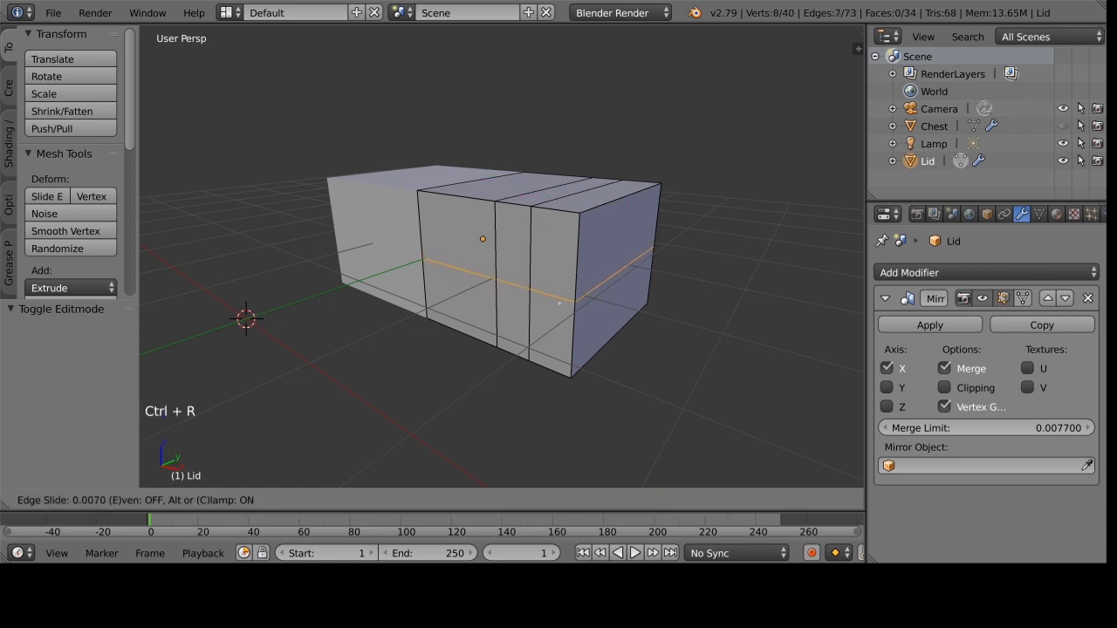
{"action": "left_click", "coordinate": [558, 303]}
Add a matching horizontal loop cut around the lid's inner walls.
{"action": "middle_click_drag", "start_coordinate": [563, 305], "coordinate": [424, 332]}
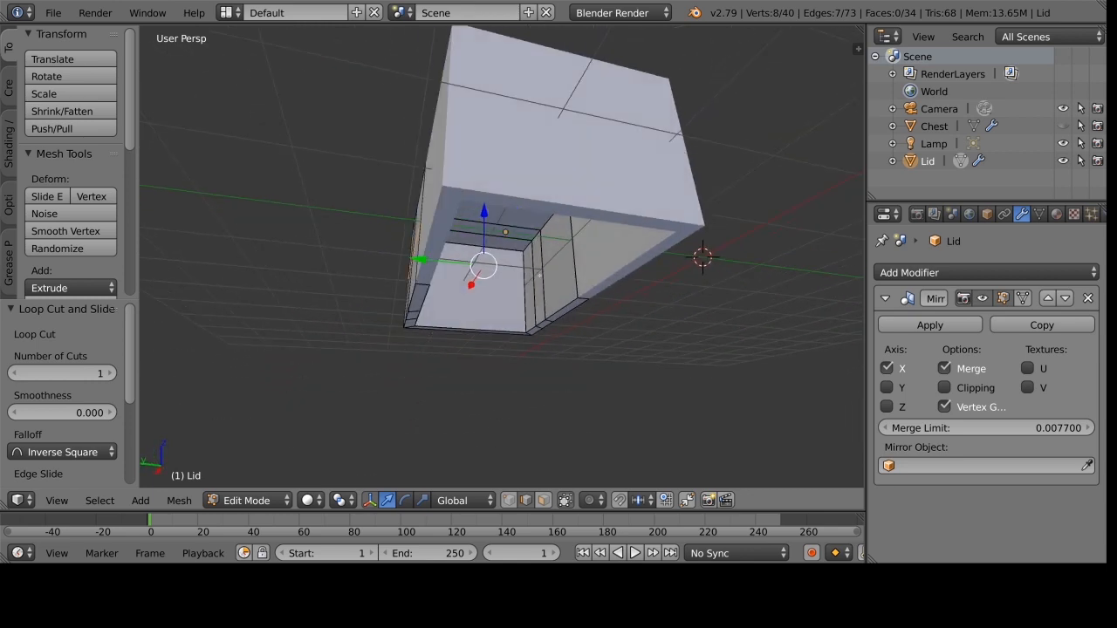
{"action": "key", "text": "ctrl+r"}
{"action": "left_click", "coordinate": [539, 275]}
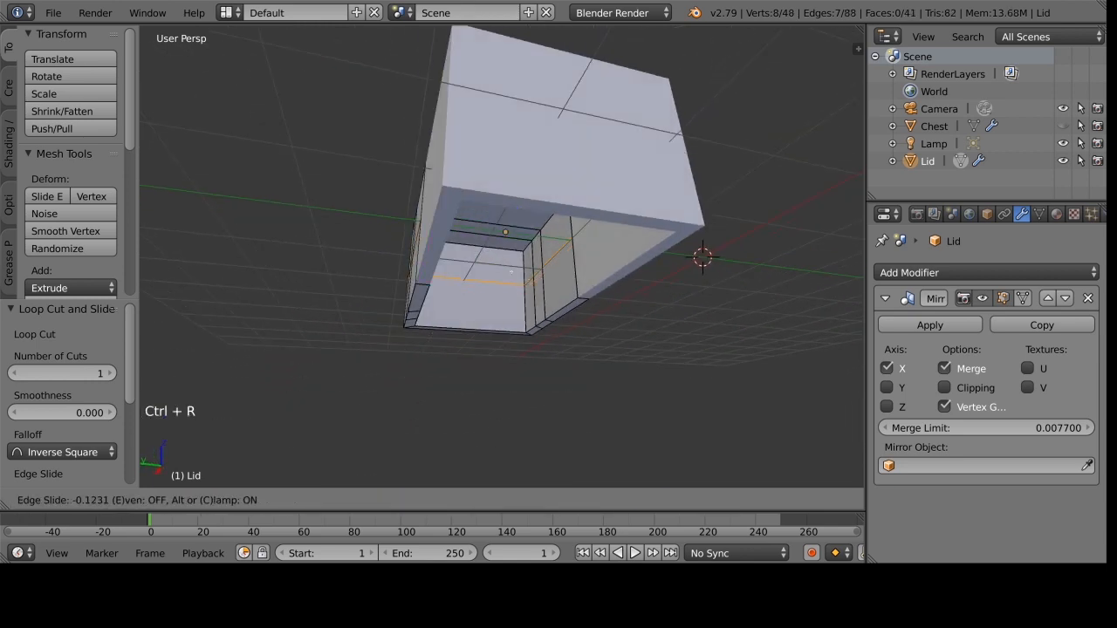
{"action": "left_click", "coordinate": [515, 266]}
{"action": "middle_click_drag", "start_coordinate": [515, 267], "coordinate": [701, 315]}
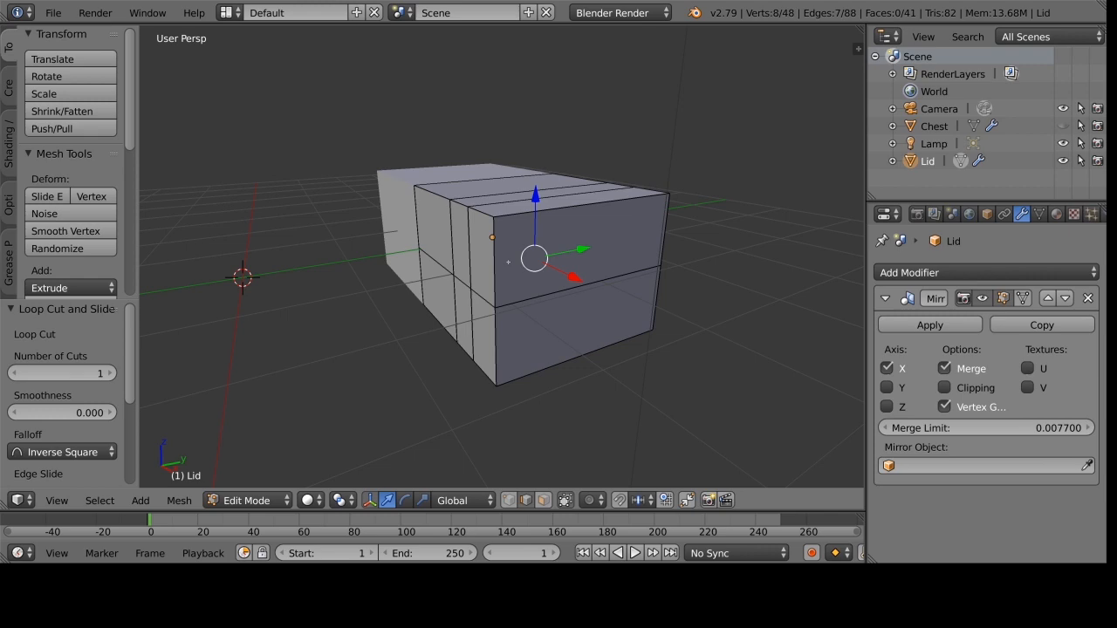
In wireframe display, add a pair of horizontal loop cuts to the lid's outer and inner walls above the mid-height cuts.
{"action": "middle_click_drag", "start_coordinate": [574, 329], "coordinate": [654, 326]}
{"action": "key", "text": "z"}
{"action": "scroll", "coordinate": [615, 323], "scroll_direction": "up", "scroll_amount": 1}
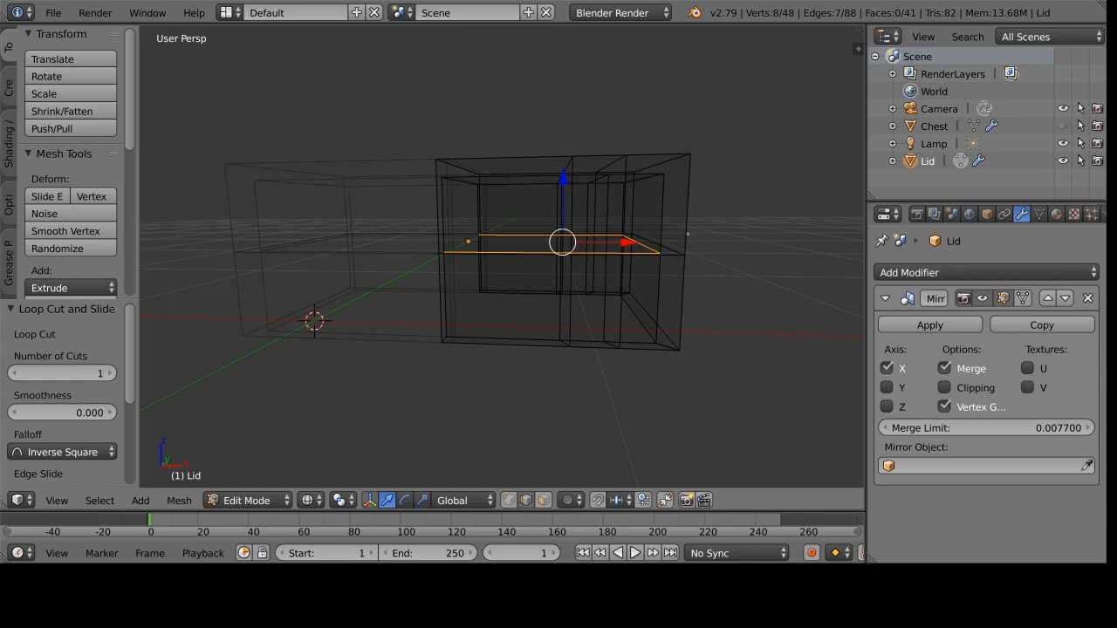
{"action": "key", "text": "ctrl+r"}
{"action": "left_click", "coordinate": [686, 221]}
{"action": "left_click", "coordinate": [686, 228]}
{"action": "key", "text": "ctrl+r"}
{"action": "double_click", "coordinate": [685, 203]}
Add another pair of horizontal loop cuts to the outer and inner walls, closer to the top of the lid.
{"action": "mouse_move", "coordinate": [685, 210]}
{"action": "middle_mouse_down"}
{"action": "mouse_move", "coordinate": [715, 232]}
{"action": "mouse_move", "coordinate": [711, 278]}
{"action": "mouse_move", "coordinate": [696, 175]}
{"action": "mouse_move", "coordinate": [667, 214]}
{"action": "middle_mouse_up"}
{"action": "scroll", "coordinate": [725, 245], "scroll_direction": "up", "scroll_amount": 4}
{"action": "key", "text": "ctrl+r"}
{"action": "left_click", "coordinate": [696, 171]}
{"action": "left_click", "coordinate": [696, 168]}
{"action": "key", "text": "ctrl+r"}
{"action": "left_click", "coordinate": [697, 152]}
{"action": "left_click", "coordinate": [696, 151]}
Clear the selection, switch to face select mode and lasso-select all lid faces above the middle pair of horizontal loop cuts.
{"action": "middle_click_drag", "start_coordinate": [668, 218], "coordinate": [477, 384]}
{"action": "scroll", "coordinate": [620, 297], "scroll_direction": "down", "scroll_amount": 5}
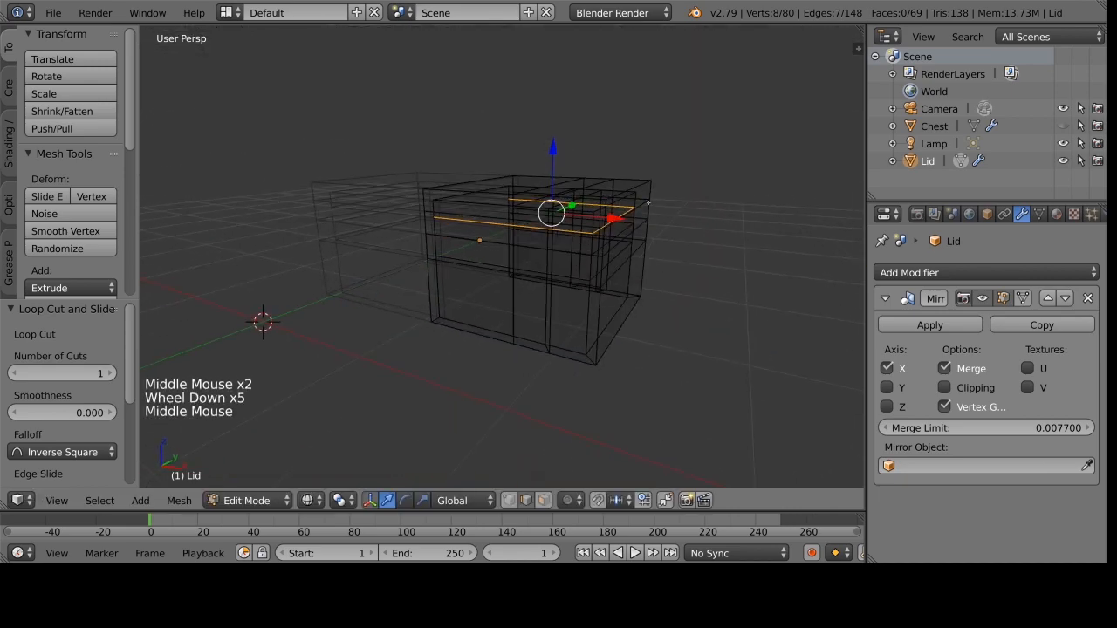
{"action": "key", "text": "a"}
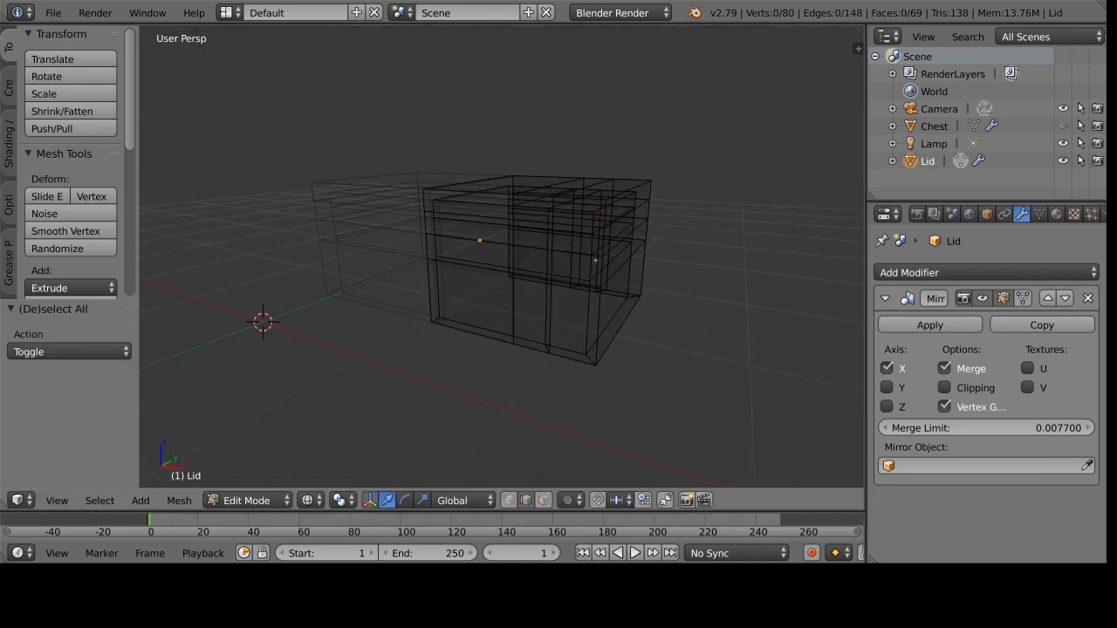
{"action": "key", "text": "ctrl+Tab"}
{"action": "left_click", "coordinate": [596, 257]}
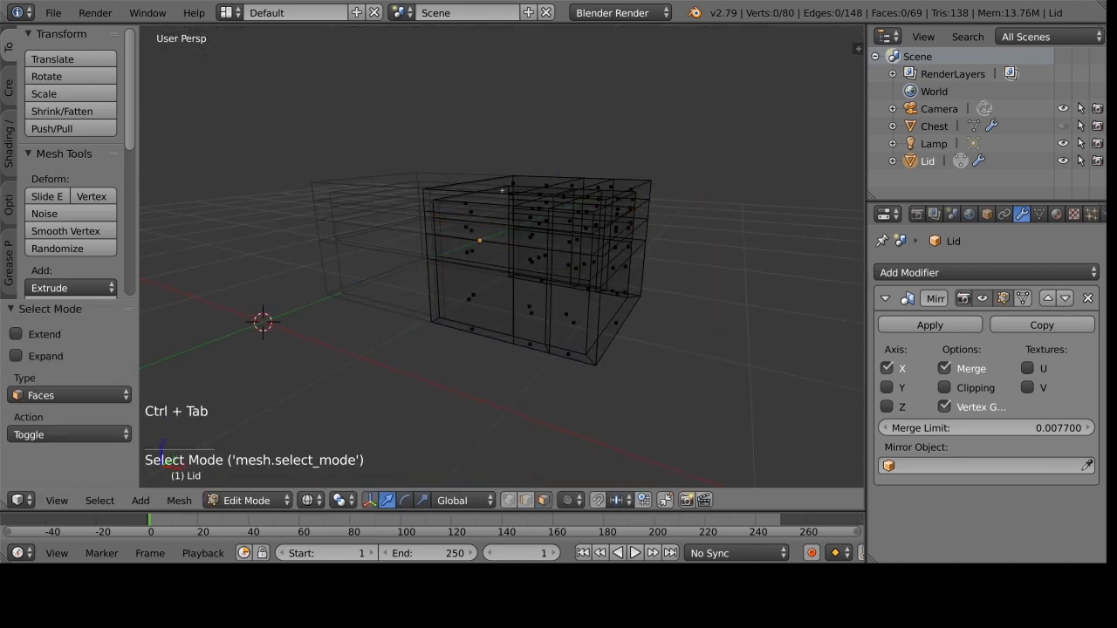
{"action": "scroll", "coordinate": [648, 324], "scroll_direction": "up", "scroll_amount": 2}
{"action": "middle_click_drag", "start_coordinate": [648, 323], "coordinate": [684, 330]}
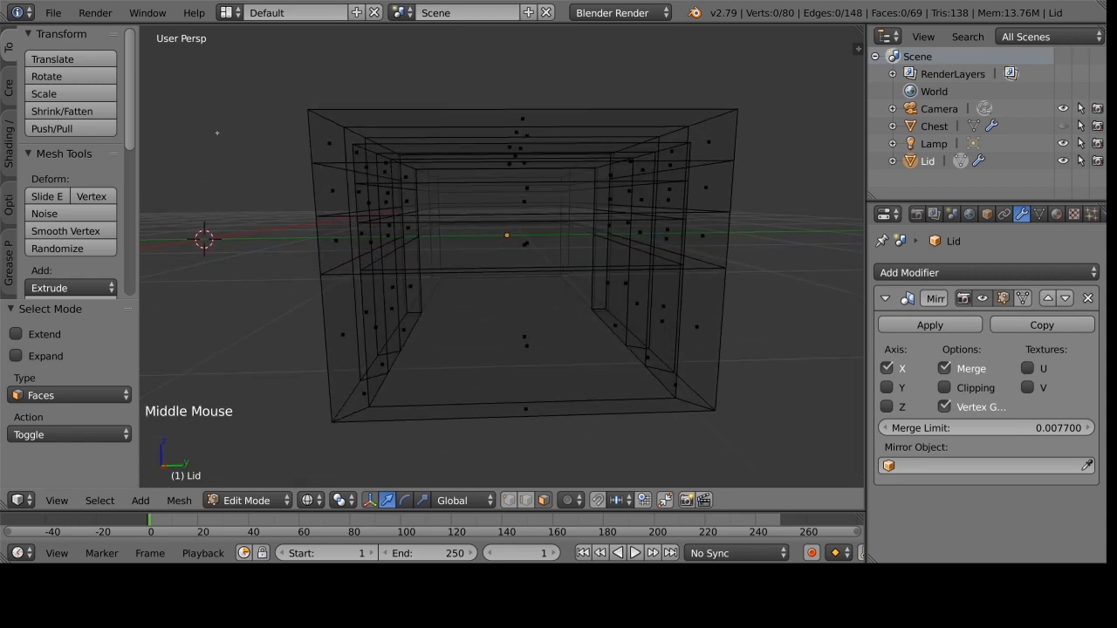
{"action": "left_click_drag", "start_coordinate": [218, 138], "coordinate": [220, 128], "text": "ctrl"}
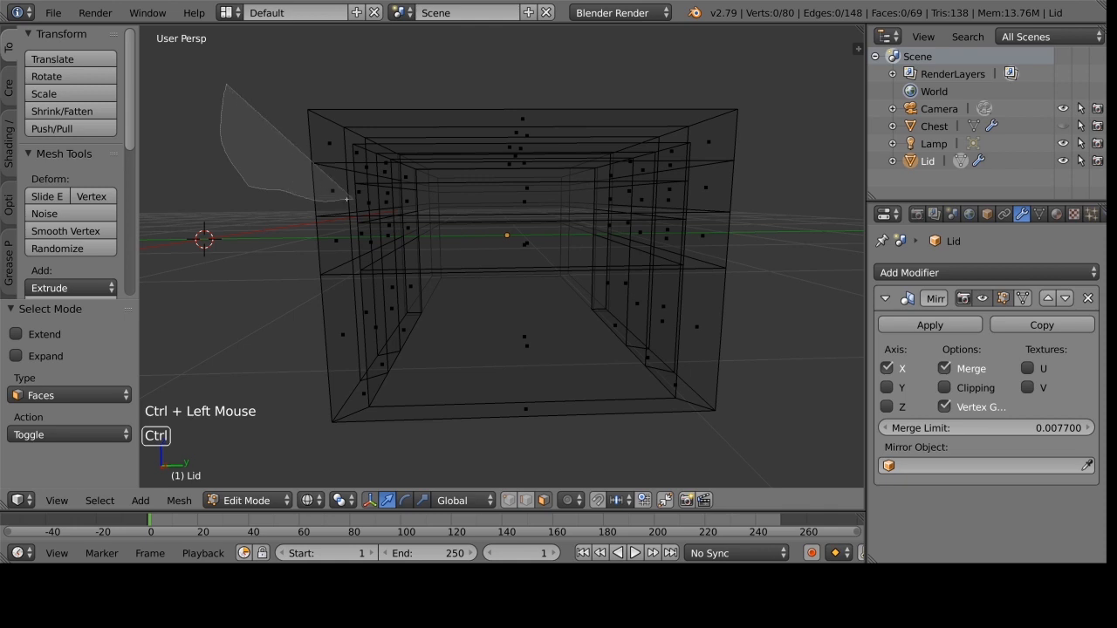
{"action": "mouse_move", "coordinate": [679, 207]}
{"action": "left_mouse_down", "text": "ctrl"}
{"action": "mouse_move", "coordinate": [764, 92]}
{"action": "mouse_move", "coordinate": [253, 87]}
{"action": "left_mouse_up", "text": "ctrl"}
{"action": "scroll", "coordinate": [751, 227], "scroll_direction": "up", "scroll_amount": 2}
{"action": "scroll", "coordinate": [304, 246], "scroll_direction": "down", "scroll_amount": 4}
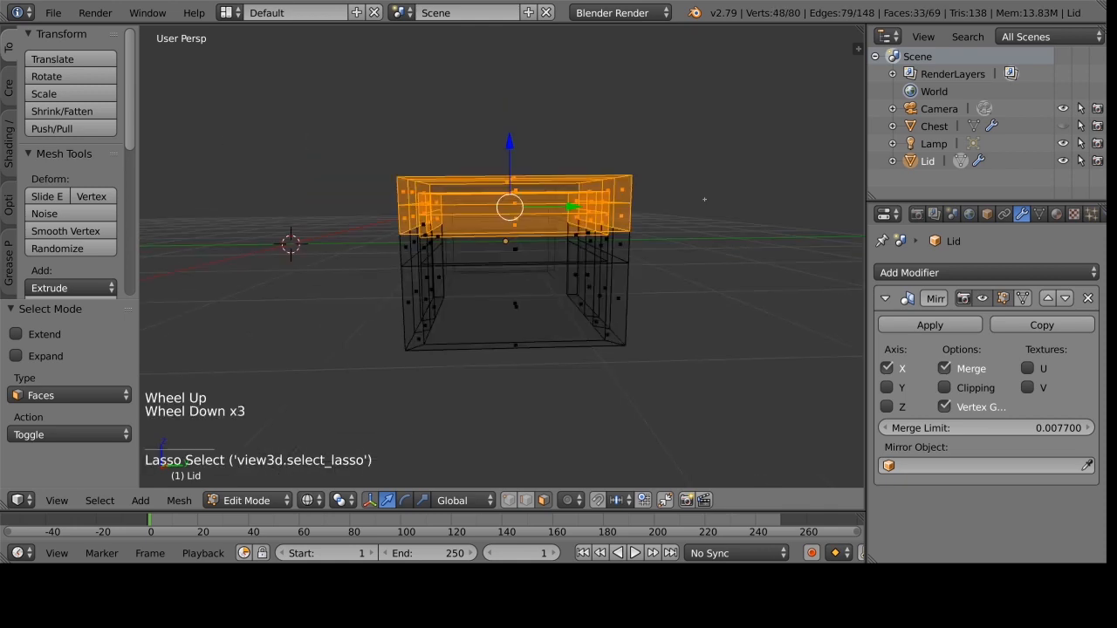
Add the missed inner wall face to the selection of upper lid faces, leaving out faces below the middle loop cuts.
{"action": "middle_click_drag", "start_coordinate": [681, 262], "coordinate": [728, 318]}
{"action": "scroll", "coordinate": [728, 317], "scroll_direction": "up", "scroll_amount": 3}
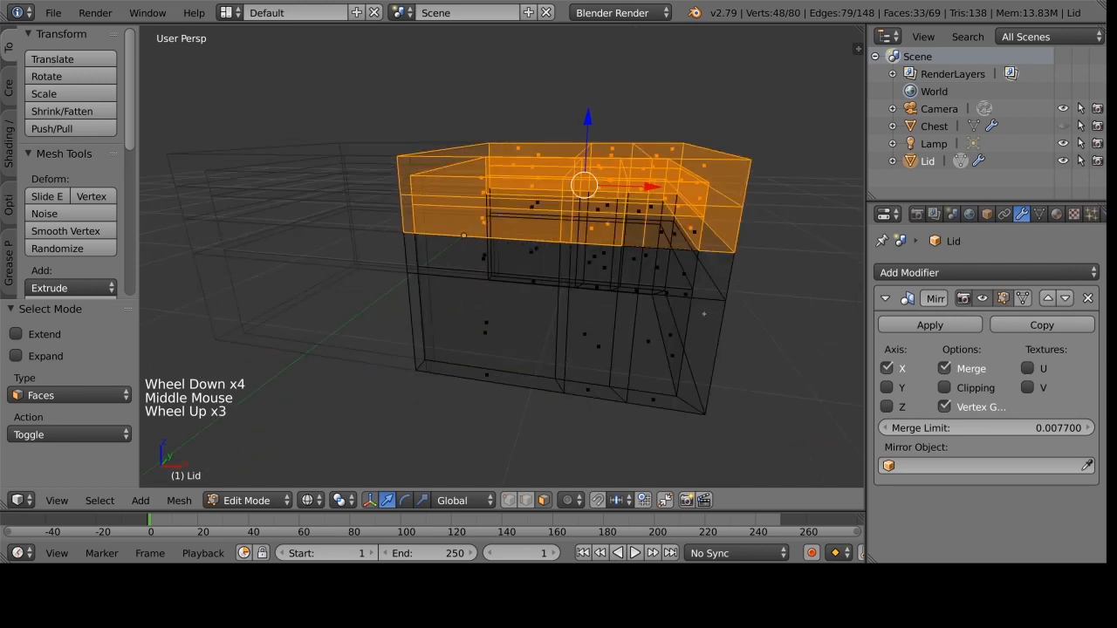
{"action": "right_click", "coordinate": [661, 231], "text": "shift"}
{"action": "right_click", "coordinate": [714, 264], "text": "shift"}
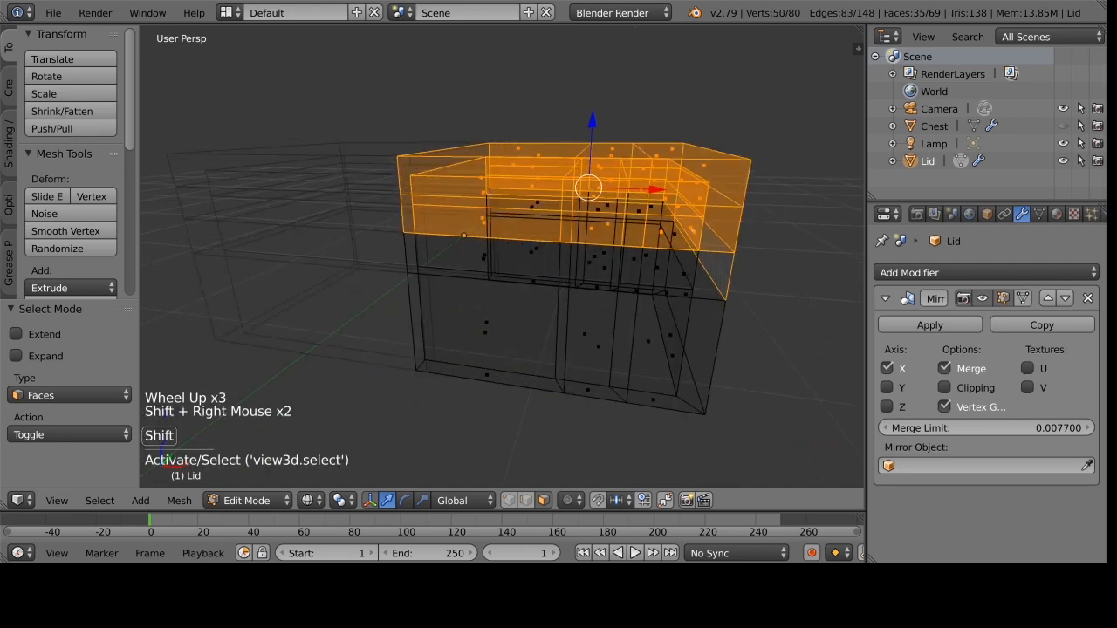
{"action": "right_click", "coordinate": [704, 237], "text": "shift"}
{"action": "scroll", "coordinate": [703, 238], "scroll_direction": "up", "scroll_amount": 2}
{"action": "middle_click_drag", "start_coordinate": [704, 237], "coordinate": [633, 273]}
{"action": "middle_click_drag", "start_coordinate": [651, 216], "coordinate": [615, 255]}
{"action": "scroll", "coordinate": [663, 248], "scroll_direction": "down", "scroll_amount": 3}
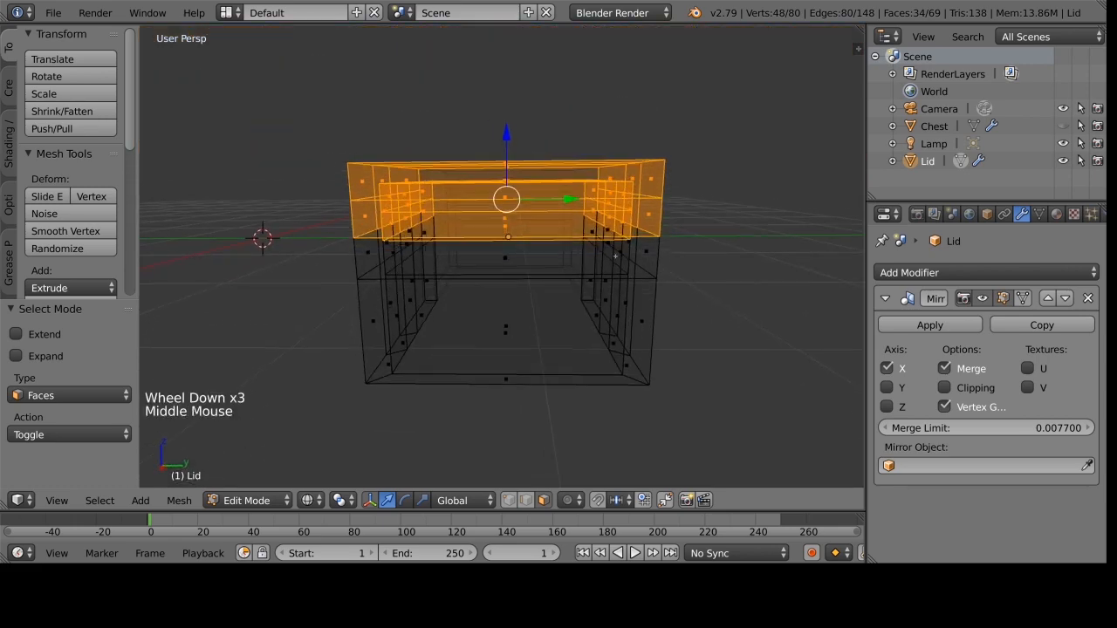
Scale the selected upper lid faces along the Y axis to about 0.851.
{"action": "key", "text": "s"}
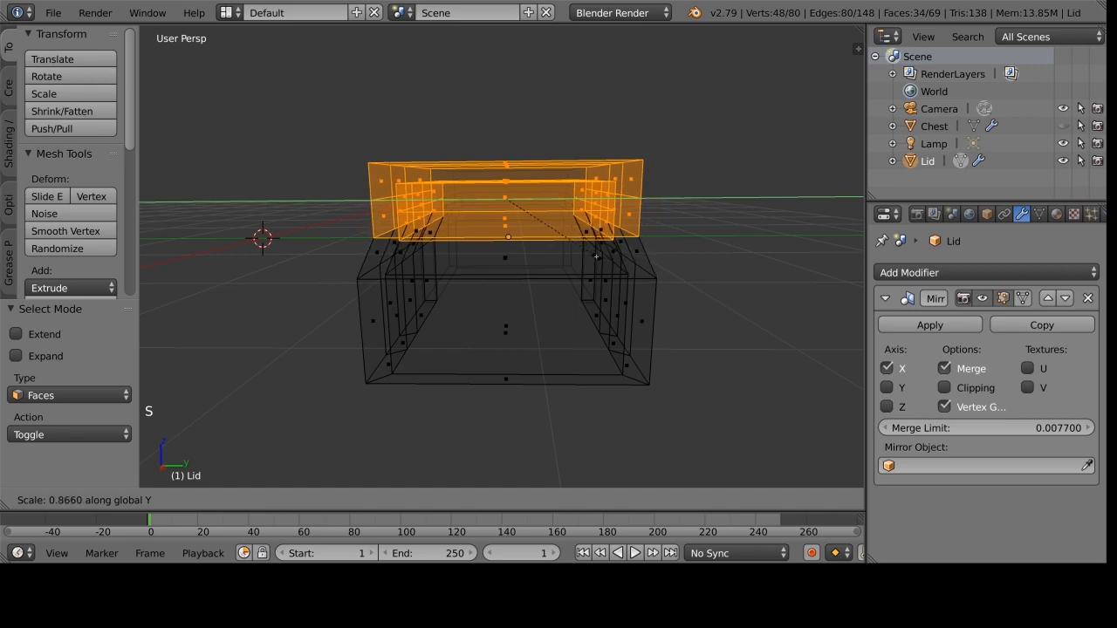
{"action": "left_click", "coordinate": [593, 257]}
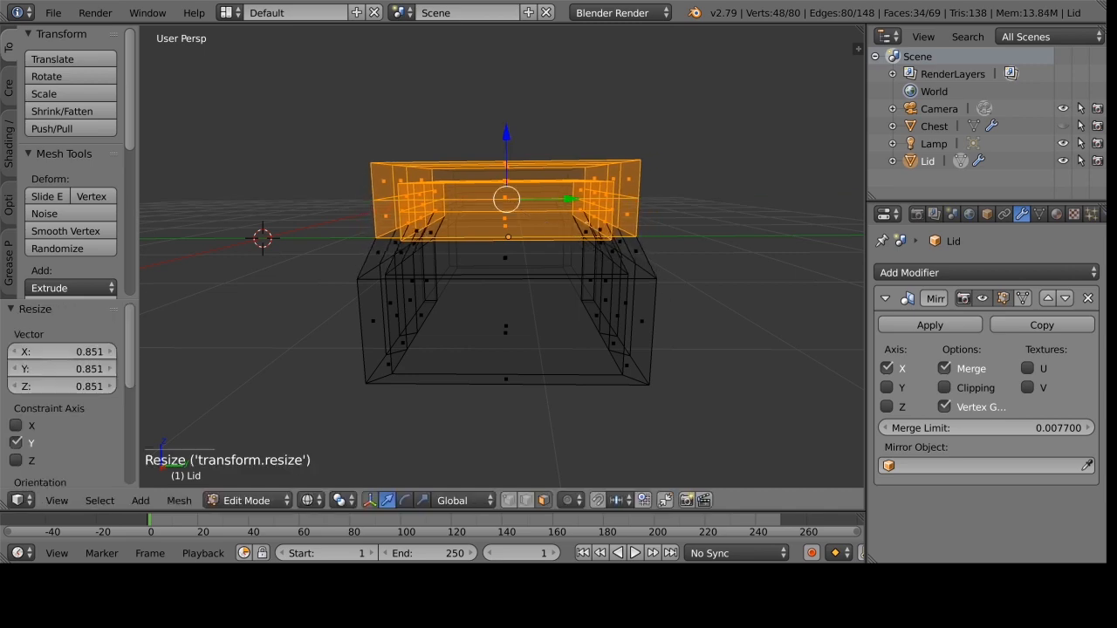
{"action": "scroll", "coordinate": [664, 287], "scroll_direction": "up", "scroll_amount": 2}
{"action": "mouse_move", "coordinate": [664, 287]}
{"action": "middle_mouse_down"}
{"action": "mouse_move", "coordinate": [615, 318]}
{"action": "mouse_move", "coordinate": [683, 281]}
{"action": "mouse_move", "coordinate": [674, 287]}
{"action": "middle_mouse_up"}
{"action": "scroll", "coordinate": [677, 284], "scroll_direction": "down", "scroll_amount": 2}
{"action": "scroll", "coordinate": [580, 264], "scroll_direction": "up", "scroll_amount": 1}
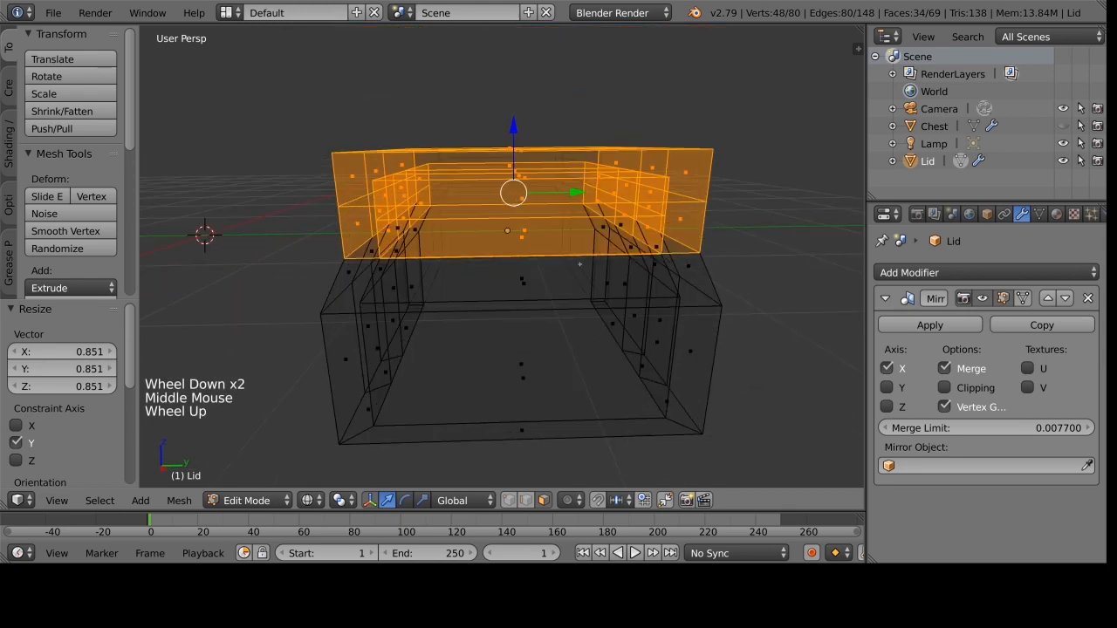
{"action": "middle_click_drag", "start_coordinate": [594, 280], "coordinate": [591, 260]}
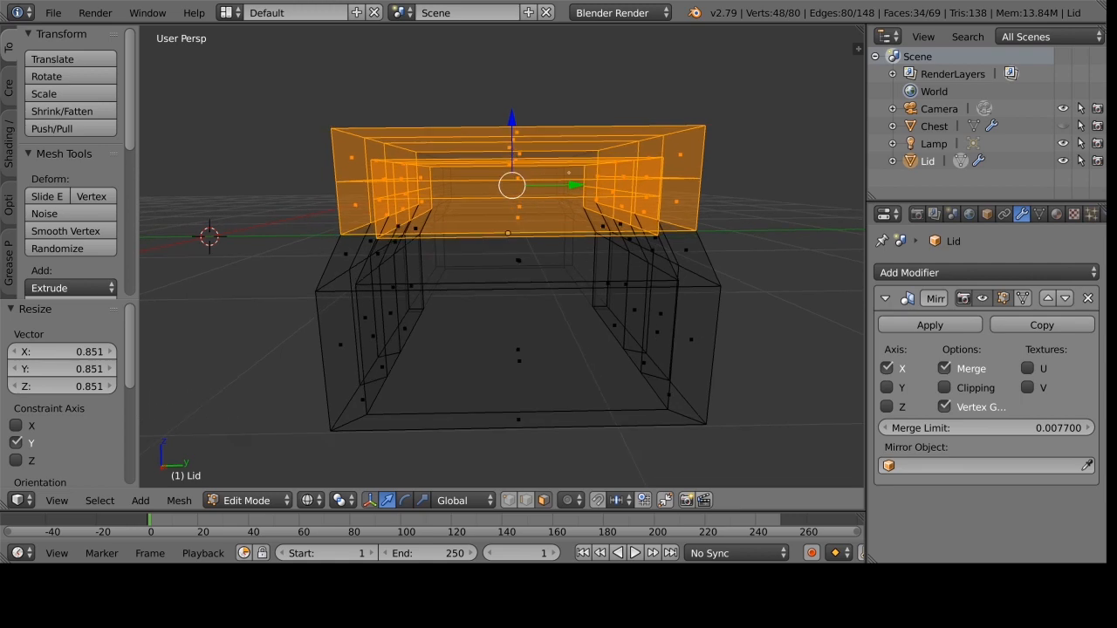
Lasso-select the lid faces above the highest pair of loop cuts and scale them along Y to about 0.695.
{"action": "right_click", "coordinate": [598, 177]}
{"action": "mouse_move", "coordinate": [314, 170]}
{"action": "left_mouse_down", "text": "ctrl"}
{"action": "mouse_move", "coordinate": [559, 118]}
{"action": "mouse_move", "coordinate": [611, 165]}
{"action": "left_mouse_up", "text": "ctrl"}
{"action": "scroll", "coordinate": [611, 166], "scroll_direction": "up", "scroll_amount": 1}
{"action": "scroll", "coordinate": [611, 165], "scroll_direction": "down", "scroll_amount": 1}
{"action": "mouse_move", "coordinate": [611, 166]}
{"action": "middle_mouse_down"}
{"action": "mouse_move", "coordinate": [672, 218]}
{"action": "mouse_move", "coordinate": [650, 196]}
{"action": "mouse_move", "coordinate": [646, 222]}
{"action": "mouse_move", "coordinate": [610, 261]}
{"action": "mouse_move", "coordinate": [645, 140]}
{"action": "mouse_move", "coordinate": [701, 190]}
{"action": "mouse_move", "coordinate": [680, 207]}
{"action": "middle_mouse_up"}
{"action": "key", "text": "s"}
{"action": "key", "text": "Return"}
Select only the six outer and inner faces that form the top surface of the lid.
{"action": "right_click", "coordinate": [510, 175]}
{"action": "right_click", "coordinate": [510, 243], "text": "shift"}
{"action": "right_click", "coordinate": [527, 284], "text": "shift"}
{"action": "right_click", "coordinate": [527, 284], "text": "shift"}
{"action": "right_click", "coordinate": [611, 262], "text": "shift"}
{"action": "right_click", "coordinate": [646, 139], "text": "shift"}
{"action": "right_click", "coordinate": [663, 122], "text": "shift"}
{"action": "right_click", "coordinate": [700, 191], "text": "shift"}
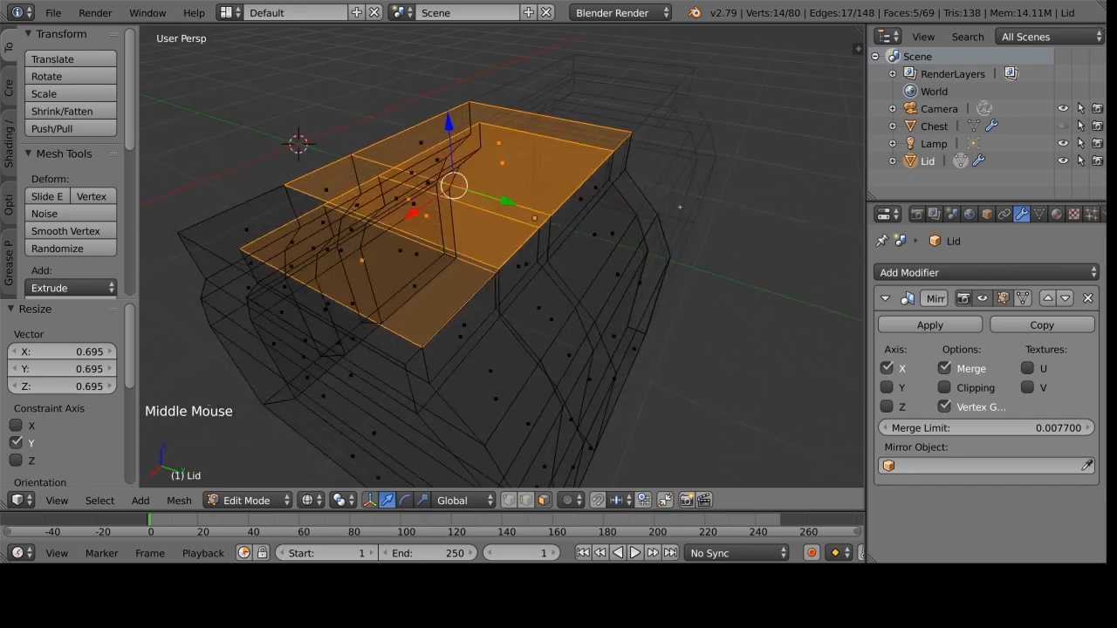
{"action": "right_click", "coordinate": [330, 249], "text": "shift"}
{"action": "middle_click_drag", "start_coordinate": [330, 249], "coordinate": [457, 267]}
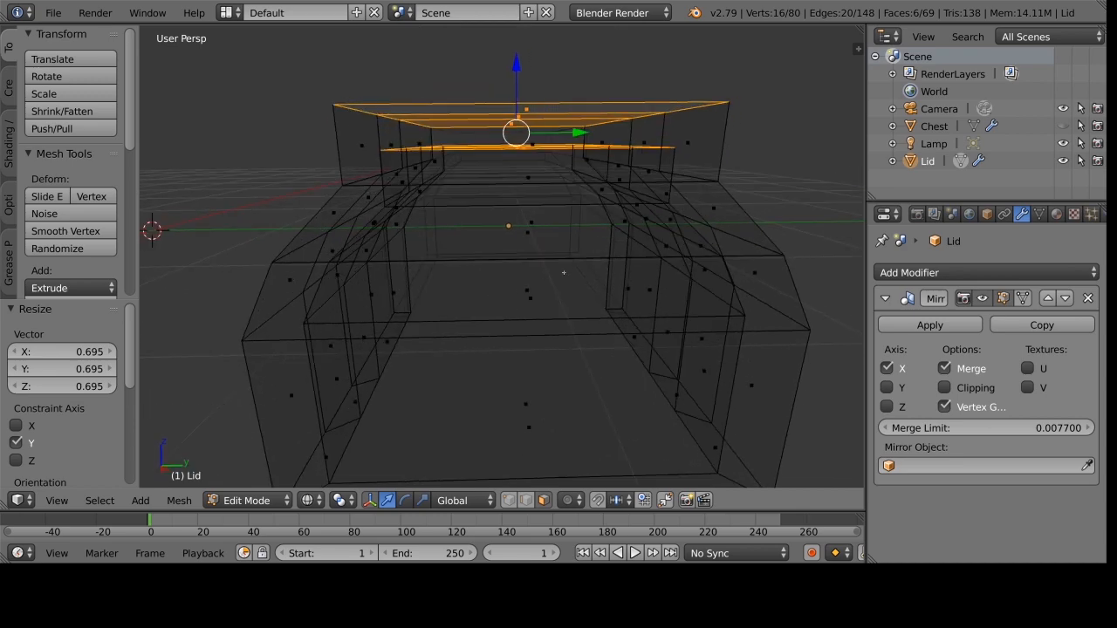
Scale the selected top faces along Y to about 0.545 and lower them about 0.137 along Z.
{"action": "key", "text": "s"}
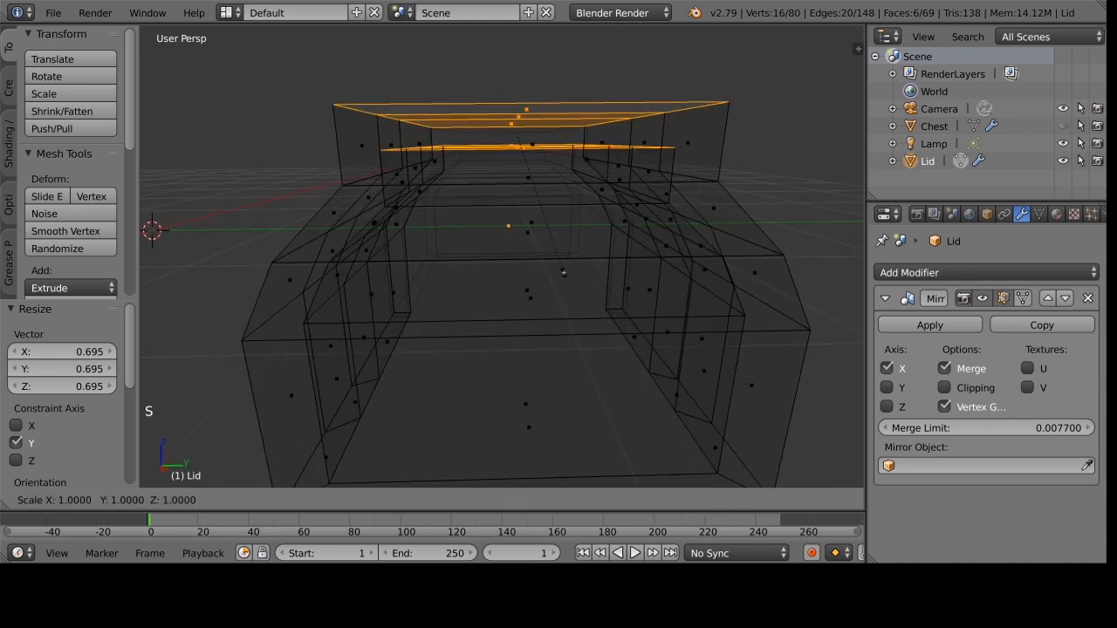
{"action": "key", "text": "y"}
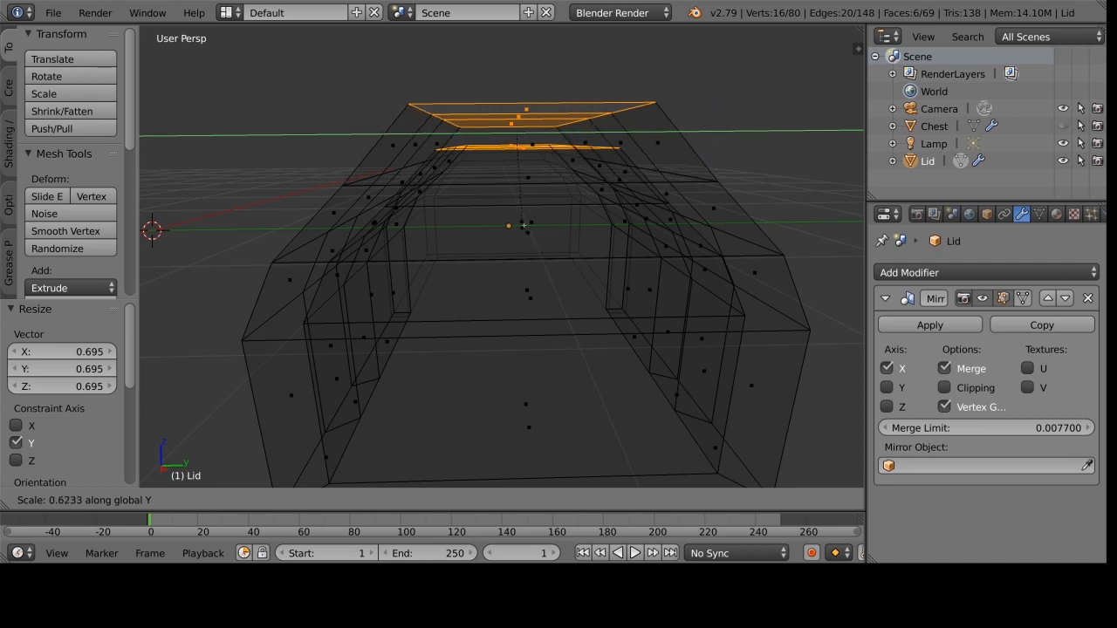
{"action": "left_click", "coordinate": [495, 211]}
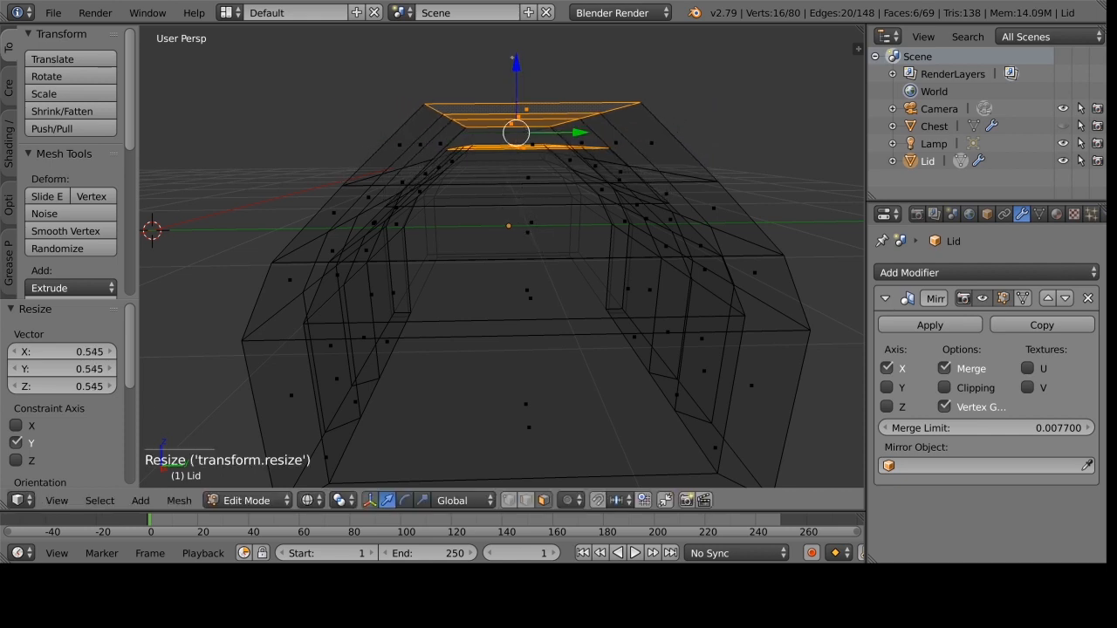
{"action": "left_click_drag", "start_coordinate": [516, 66], "coordinate": [520, 96]}
Return the lid to solid display and clear the face selection.
{"action": "scroll", "coordinate": [521, 96], "scroll_direction": "down", "scroll_amount": 2}
{"action": "mouse_move", "coordinate": [520, 96]}
{"action": "middle_mouse_down"}
{"action": "mouse_move", "coordinate": [599, 252]}
{"action": "mouse_move", "coordinate": [558, 253]}
{"action": "mouse_move", "coordinate": [629, 255]}
{"action": "mouse_move", "coordinate": [597, 255]}
{"action": "mouse_move", "coordinate": [621, 295]}
{"action": "mouse_move", "coordinate": [689, 306]}
{"action": "middle_mouse_up"}
{"action": "key", "text": "z"}
{"action": "scroll", "coordinate": [641, 296], "scroll_direction": "down", "scroll_amount": 2}
{"action": "scroll", "coordinate": [641, 296], "scroll_direction": "up", "scroll_amount": 1}
{"action": "middle_click_drag", "start_coordinate": [612, 304], "coordinate": [626, 308]}
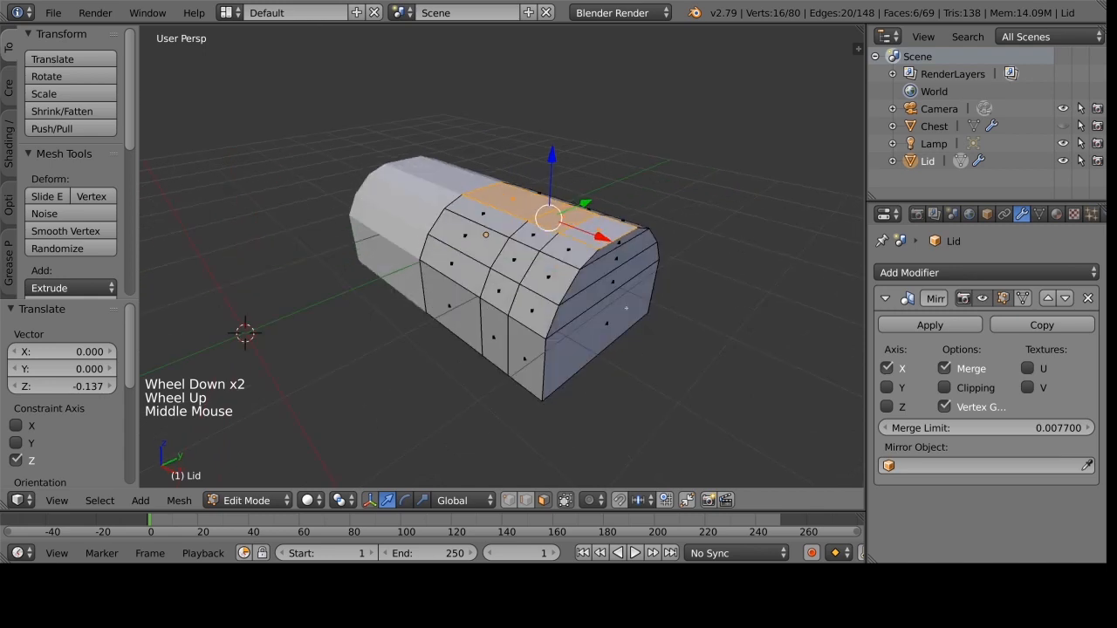
{"action": "key", "text": "ctrl+z"}
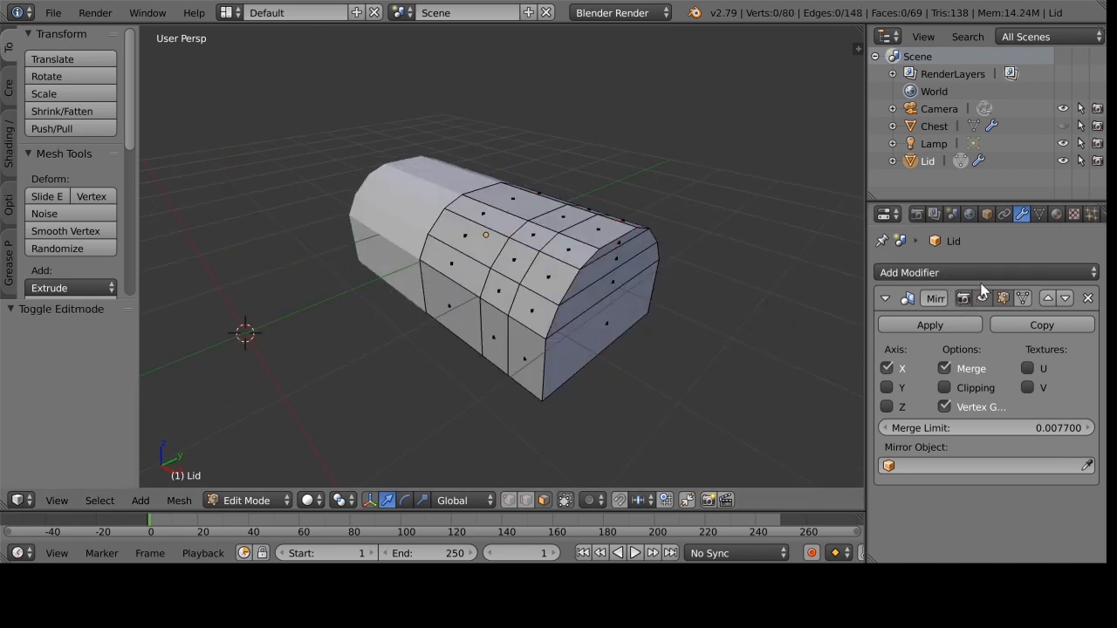
Add a Bevel modifier to the lid.
{"action": "left_click", "coordinate": [1005, 271]}
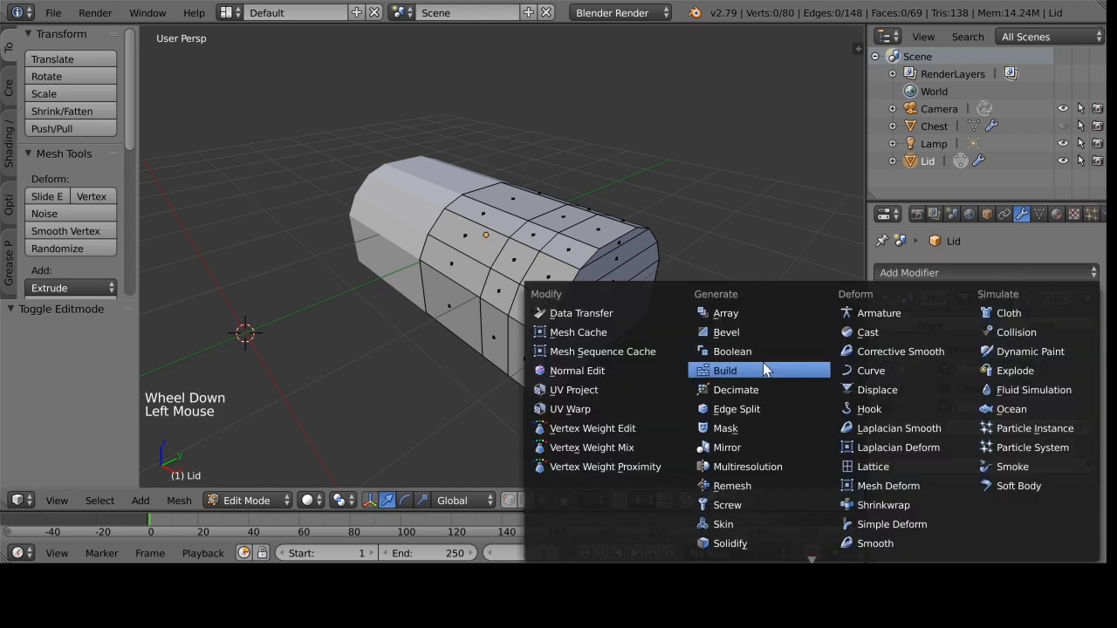
{"action": "left_click", "coordinate": [744, 336]}
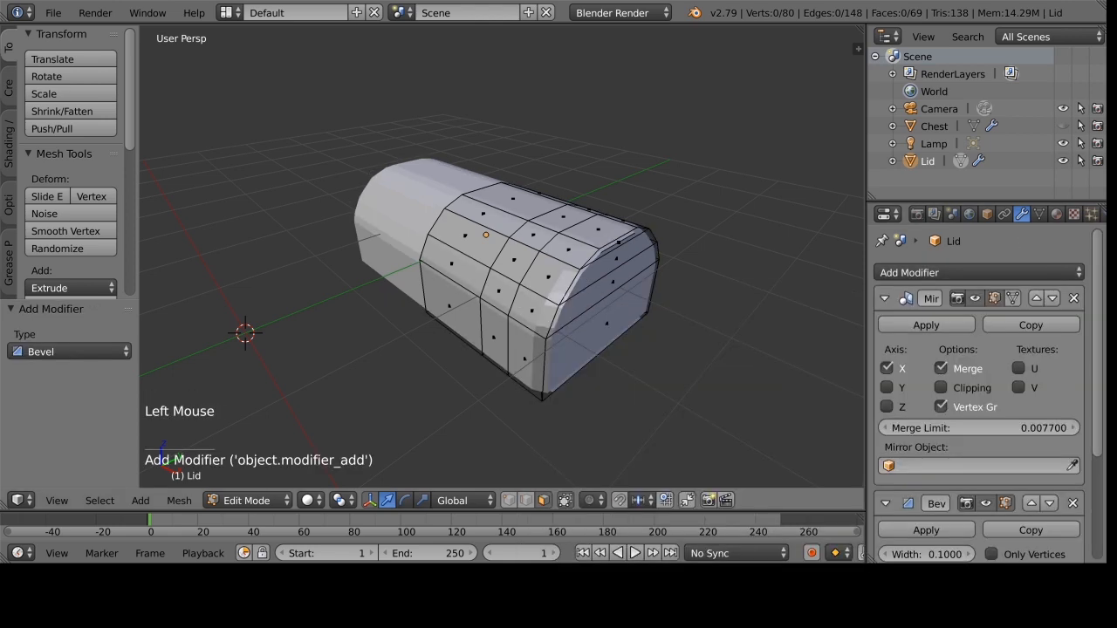
{"action": "scroll", "coordinate": [502, 262], "scroll_direction": "up", "scroll_amount": 1}
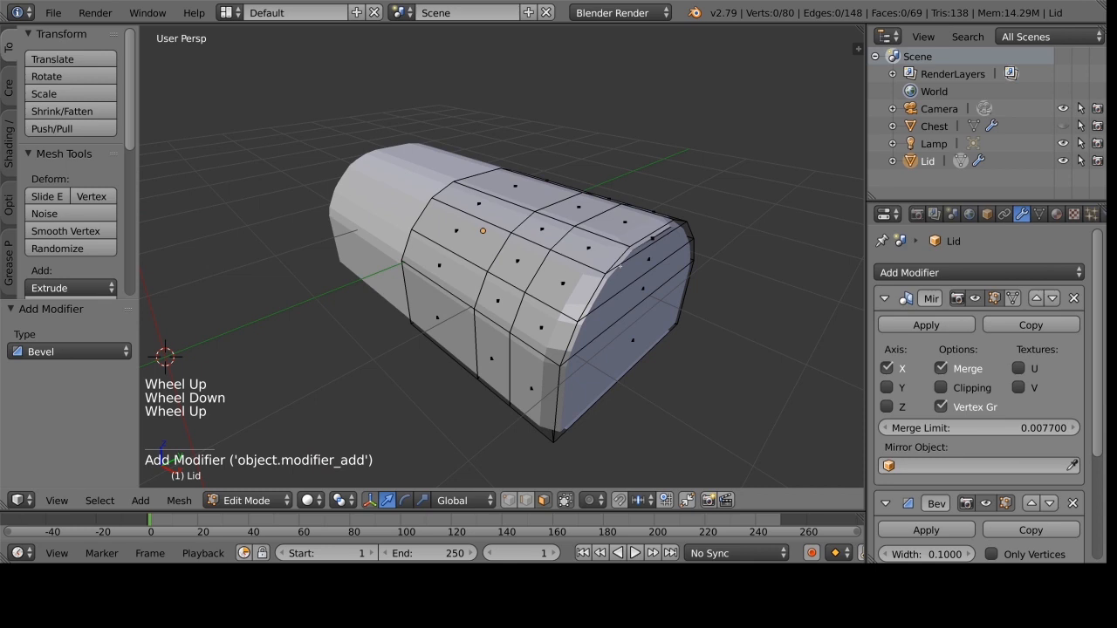
{"action": "key", "text": "Tab"}
{"action": "key", "text": "Tab"}
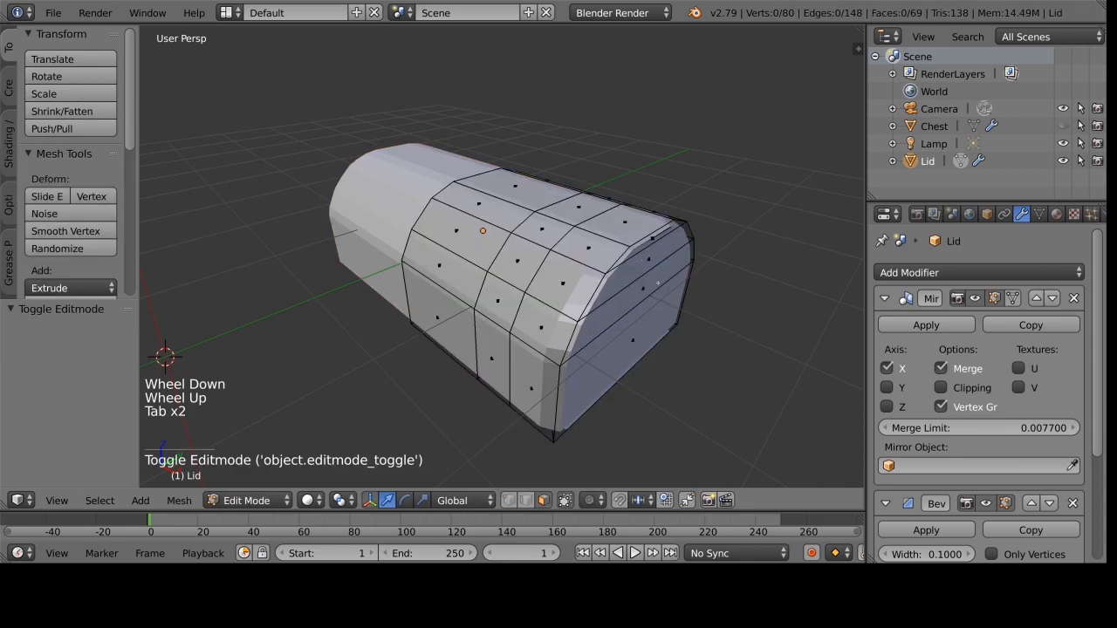
Set the lid's bevel to a width of 0.05 and 2 segments, with Angle as the limit method.
{"action": "scroll", "coordinate": [978, 355], "scroll_direction": "down", "scroll_amount": 18}
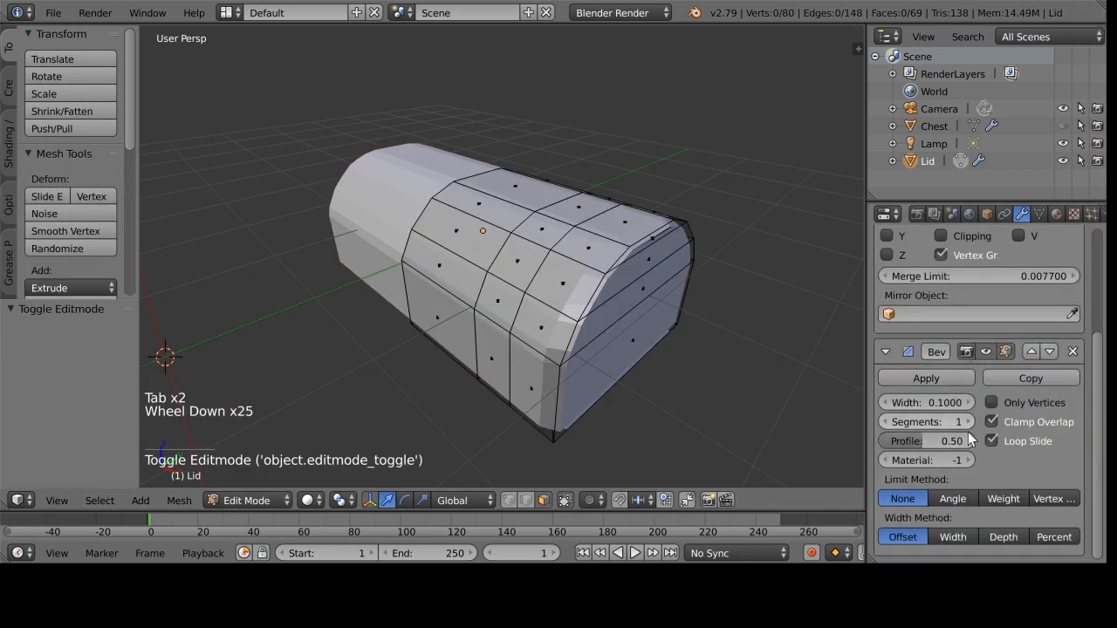
{"action": "left_click", "coordinate": [949, 407]}
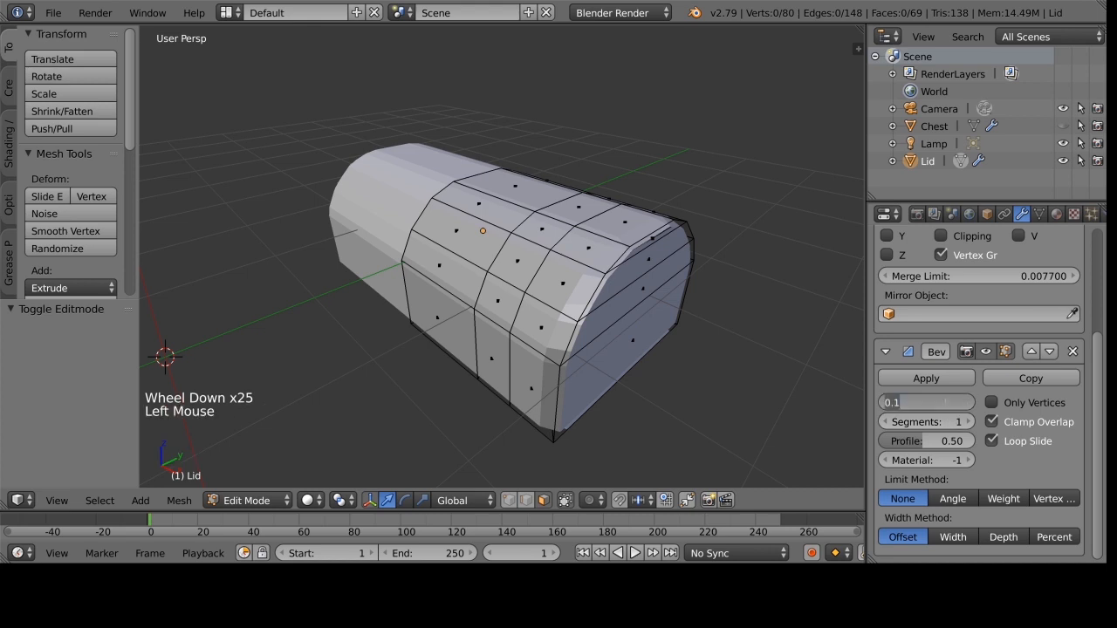
{"action": "type", "text": "5"}
{"action": "key", "text": "Return"}
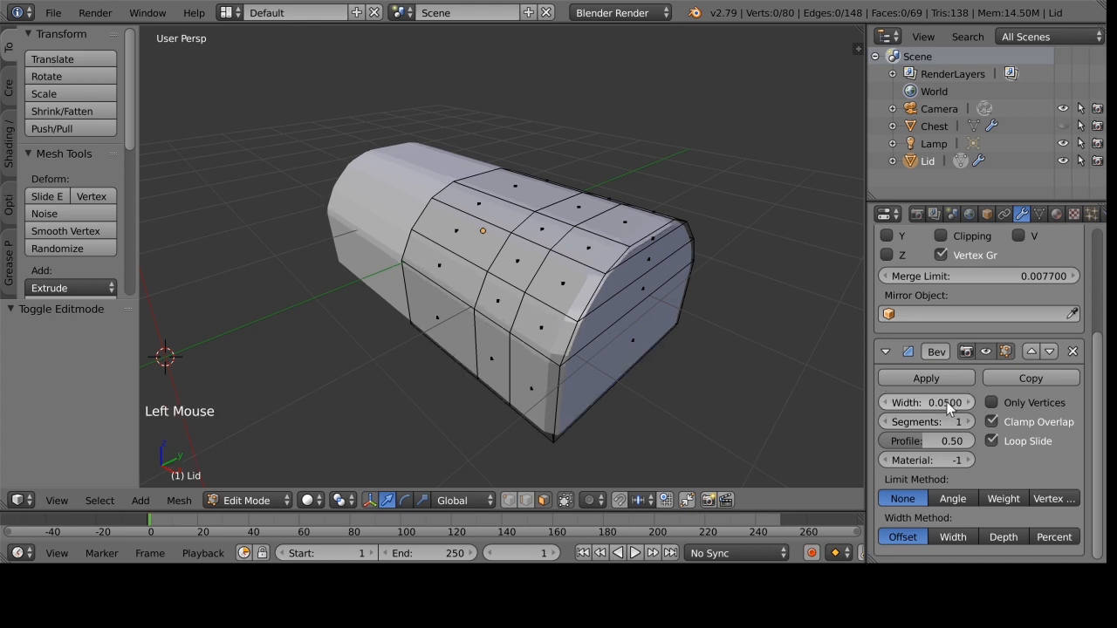
{"action": "left_click", "coordinate": [938, 423]}
{"action": "type", "text": "2"}
{"action": "key", "text": "Return"}
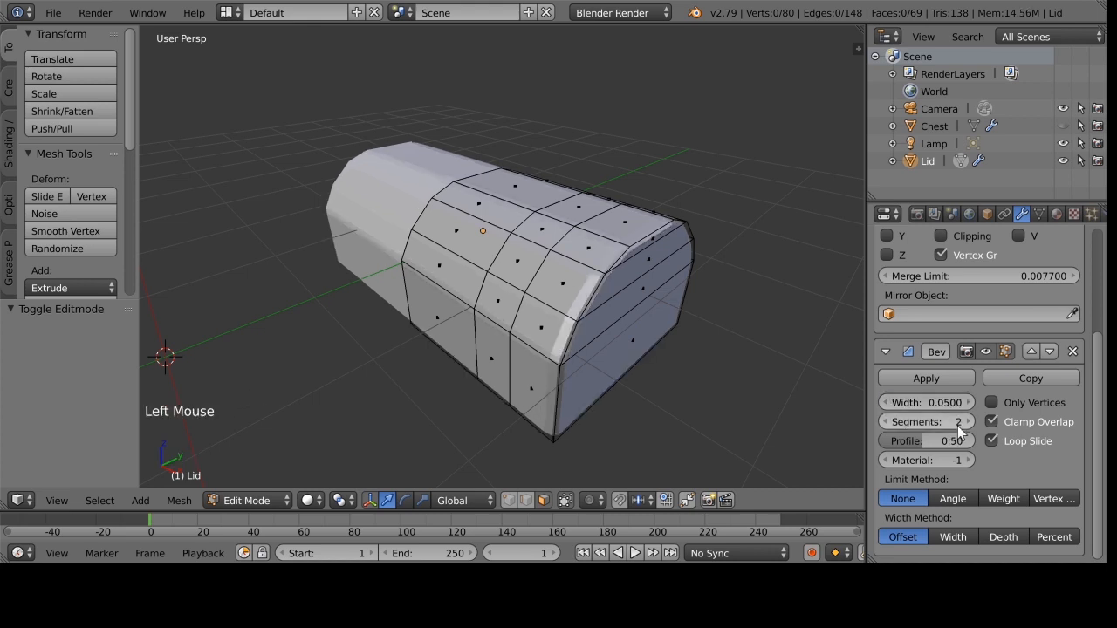
{"action": "left_click", "coordinate": [957, 499]}
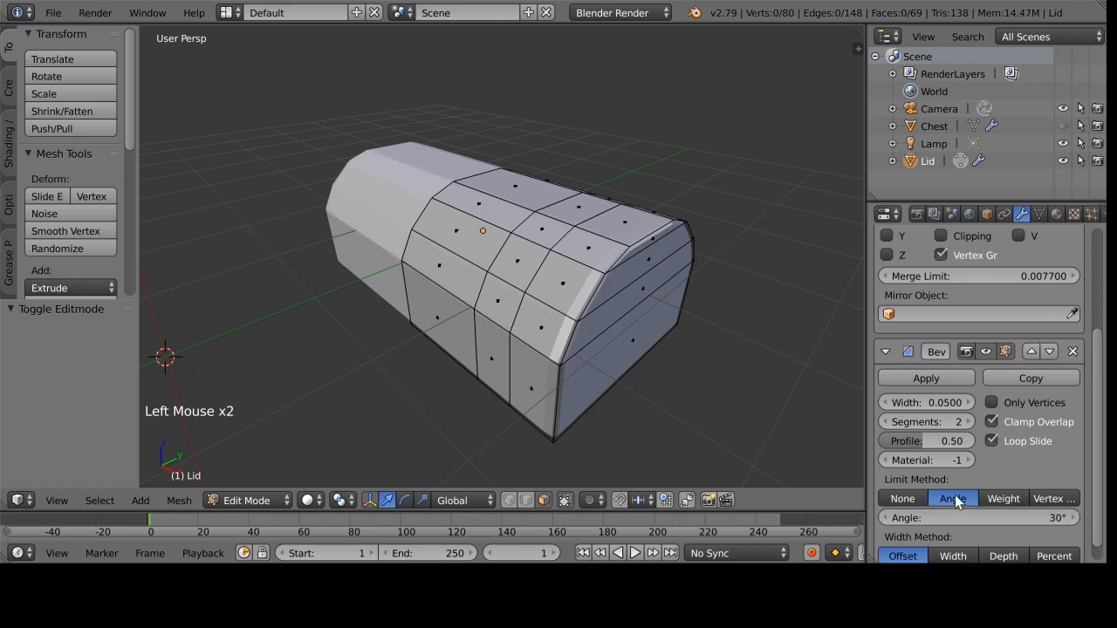
Return to Object Mode, unhide the Chest object and select it.
{"action": "key", "text": "Tab"}
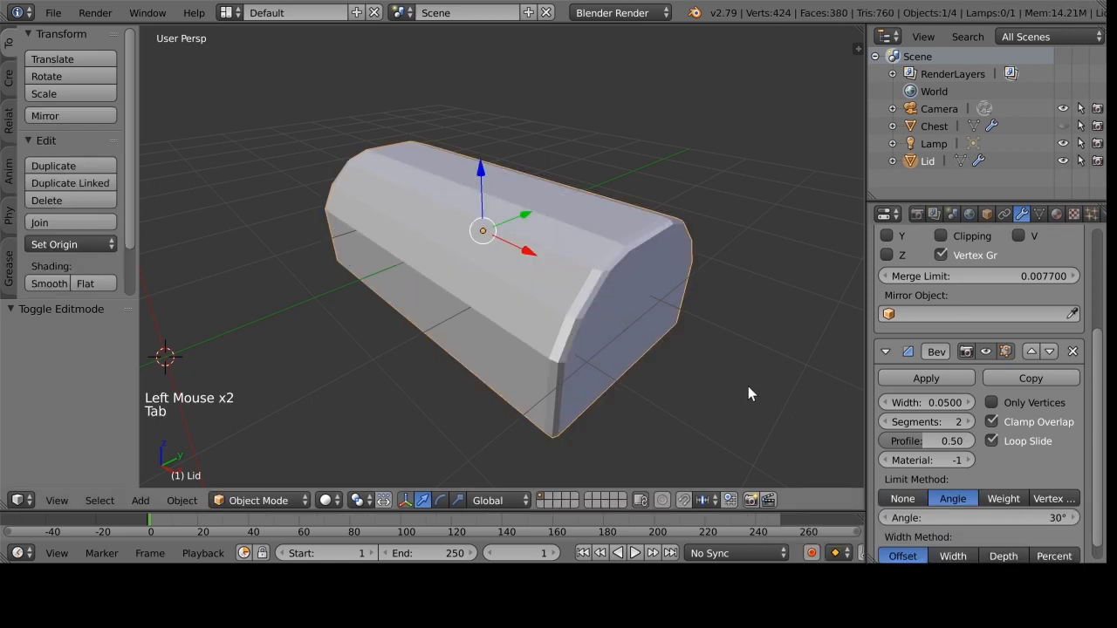
{"action": "scroll", "coordinate": [738, 382], "scroll_direction": "up", "scroll_amount": 2}
{"action": "mouse_move", "coordinate": [738, 381]}
{"action": "middle_mouse_down"}
{"action": "mouse_move", "coordinate": [750, 392]}
{"action": "mouse_move", "coordinate": [716, 393]}
{"action": "mouse_move", "coordinate": [758, 383]}
{"action": "middle_mouse_up"}
{"action": "scroll", "coordinate": [754, 380], "scroll_direction": "down", "scroll_amount": 2}
{"action": "scroll", "coordinate": [749, 375], "scroll_direction": "up", "scroll_amount": 2}
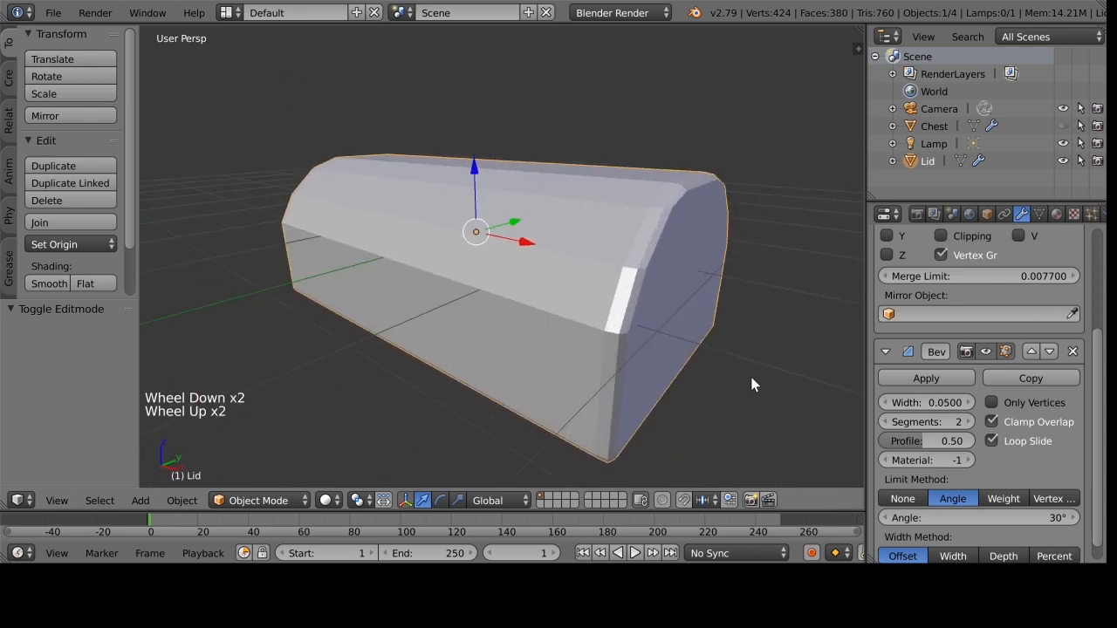
{"action": "scroll", "coordinate": [749, 377], "scroll_direction": "down", "scroll_amount": 2}
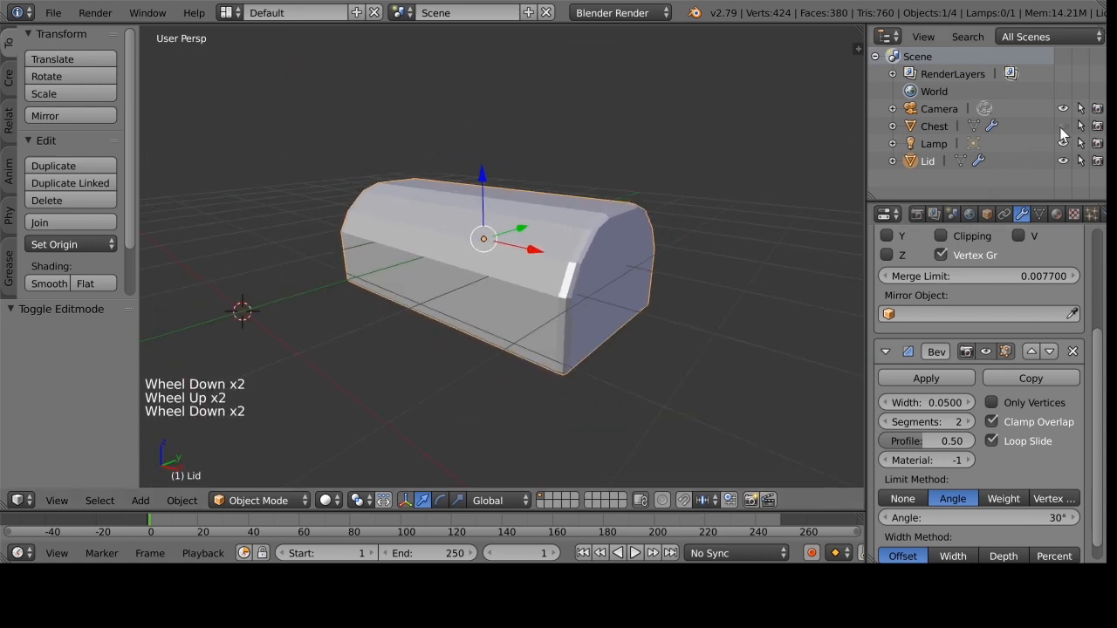
{"action": "left_click", "coordinate": [1062, 128]}
{"action": "right_click", "coordinate": [428, 356]}
{"action": "middle_click_drag", "start_coordinate": [531, 349], "coordinate": [608, 357]}
{"action": "scroll", "coordinate": [567, 342], "scroll_direction": "down", "scroll_amount": 2}
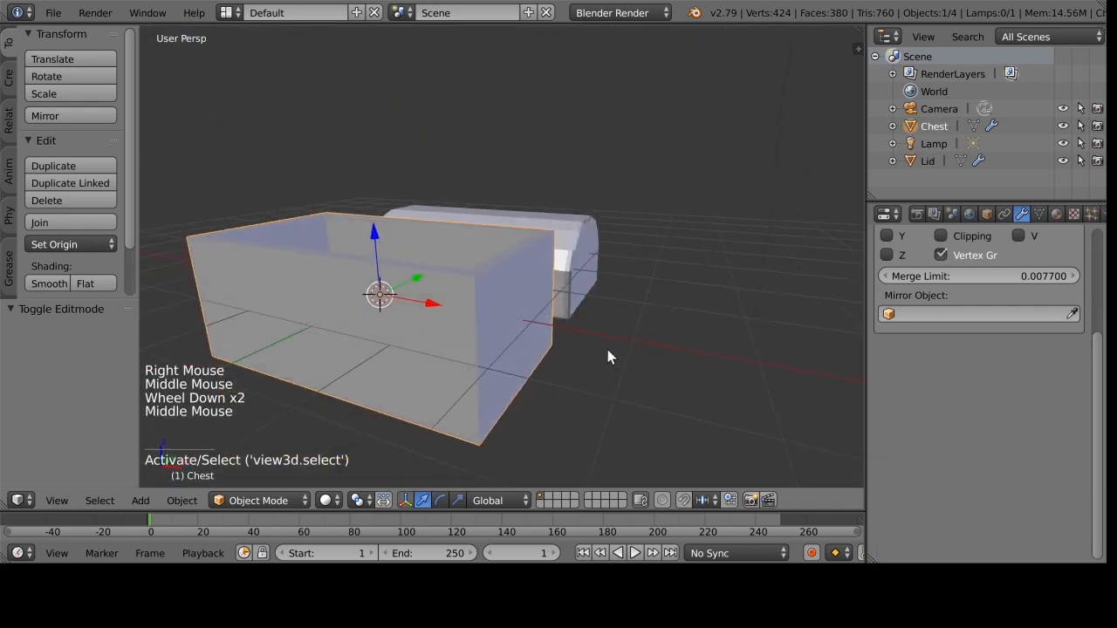
Add a Bevel modifier with a width of 0.05 to the chest.
{"action": "scroll", "coordinate": [1012, 279], "scroll_direction": "up", "scroll_amount": 15}
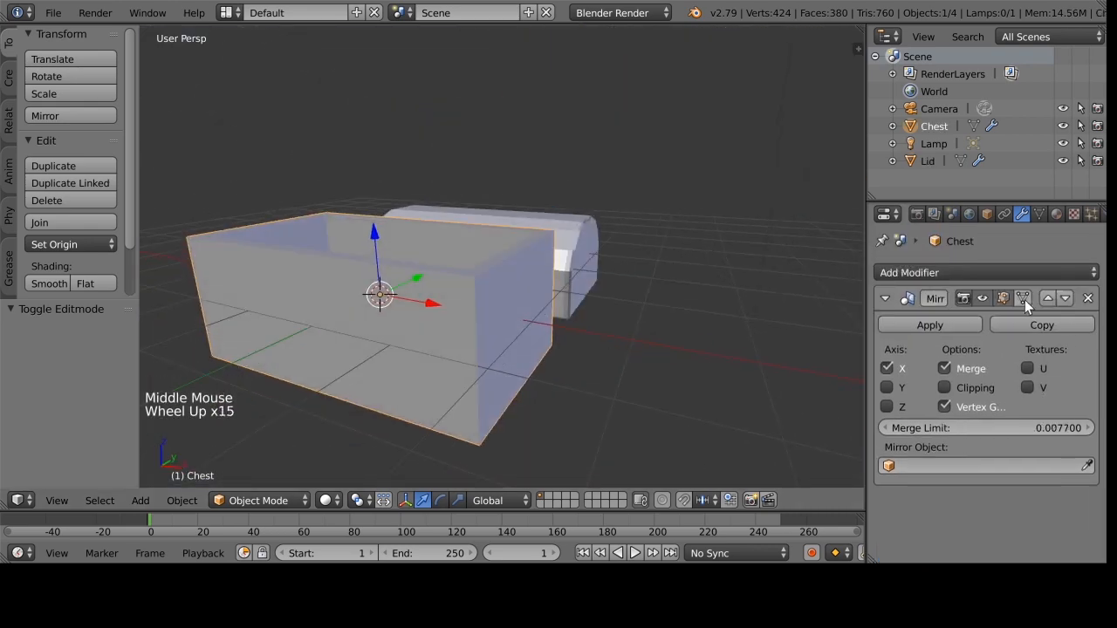
{"action": "left_click", "coordinate": [963, 274]}
{"action": "left_click", "coordinate": [790, 333]}
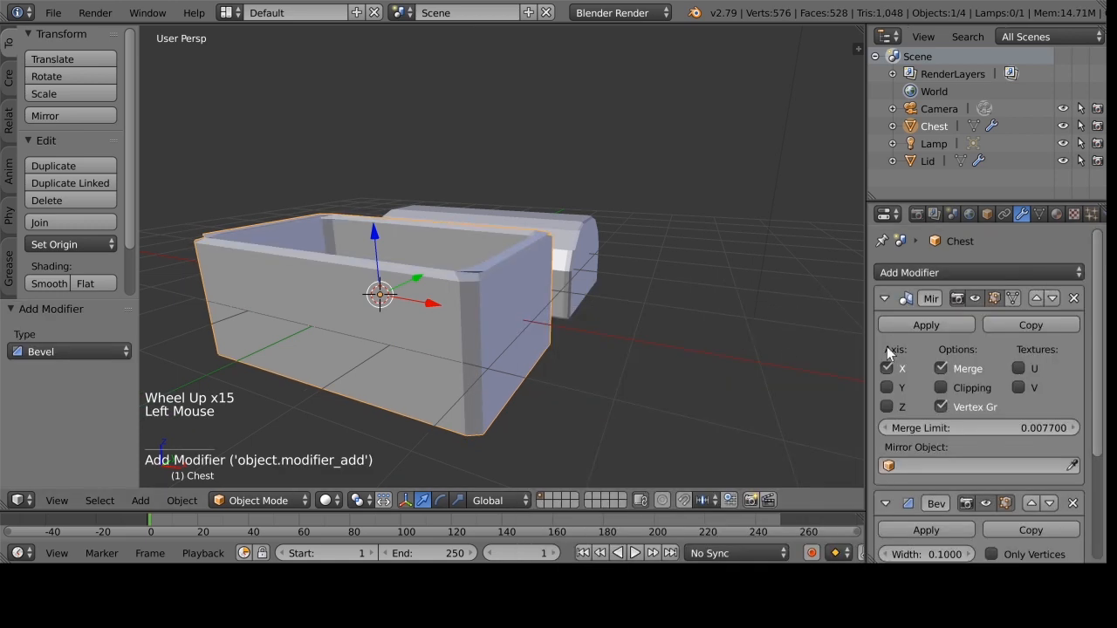
{"action": "scroll", "coordinate": [1007, 437], "scroll_direction": "down", "scroll_amount": 9}
{"action": "left_click", "coordinate": [942, 450]}
{"action": "type", "text": ".05"}
{"action": "key", "text": "Return"}
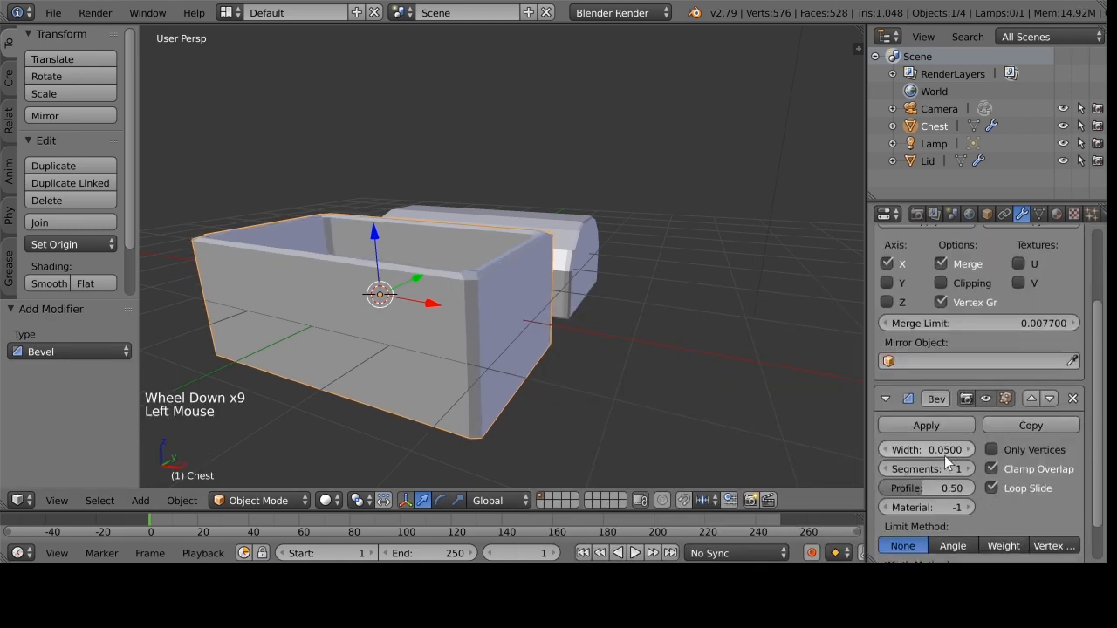
Set the chest's bevel to 2 segments and choose Angle as its limit method.
{"action": "left_click", "coordinate": [963, 472]}
{"action": "scroll", "coordinate": [962, 475], "scroll_direction": "down", "scroll_amount": 1}
{"action": "scroll", "coordinate": [961, 475], "scroll_direction": "down", "scroll_amount": 1}
{"action": "left_click", "coordinate": [952, 521]}
{"action": "scroll", "coordinate": [963, 463], "scroll_direction": "up", "scroll_amount": 7}
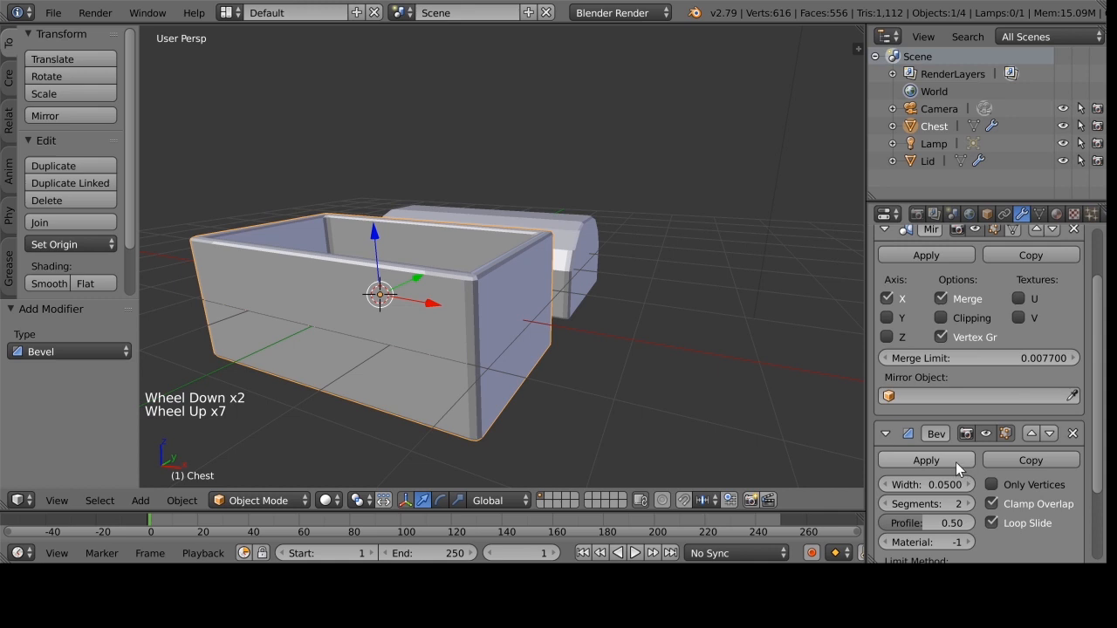
{"action": "middle_click_drag", "start_coordinate": [490, 360], "coordinate": [506, 376]}
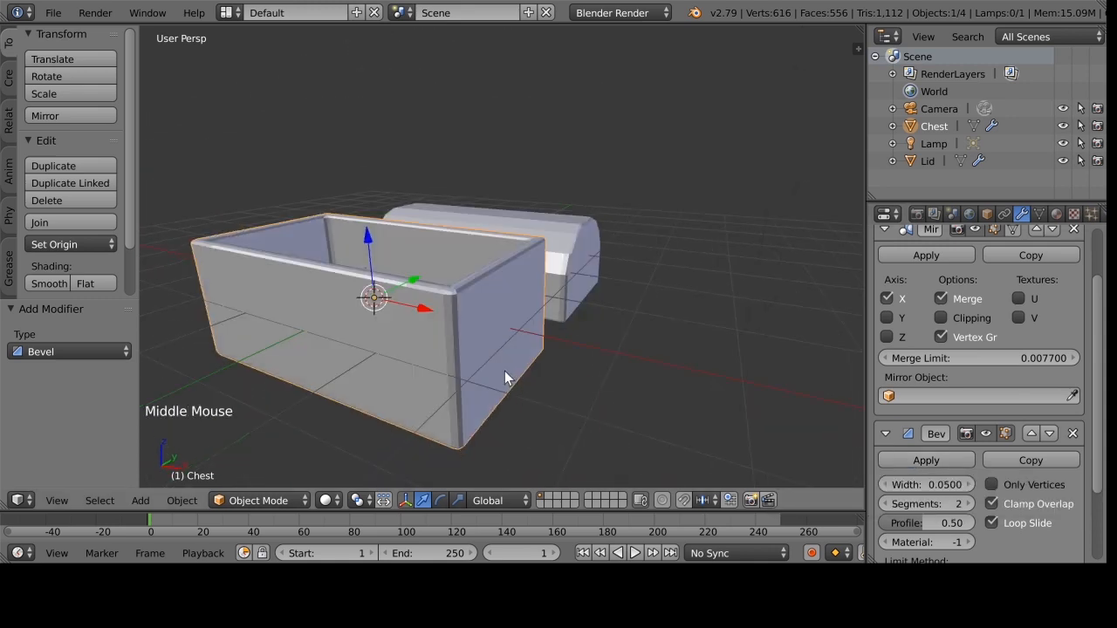
Apply the Bevel modifiers on both the chest and the lid.
{"action": "left_click", "coordinate": [928, 461]}
{"action": "right_click", "coordinate": [597, 279]}
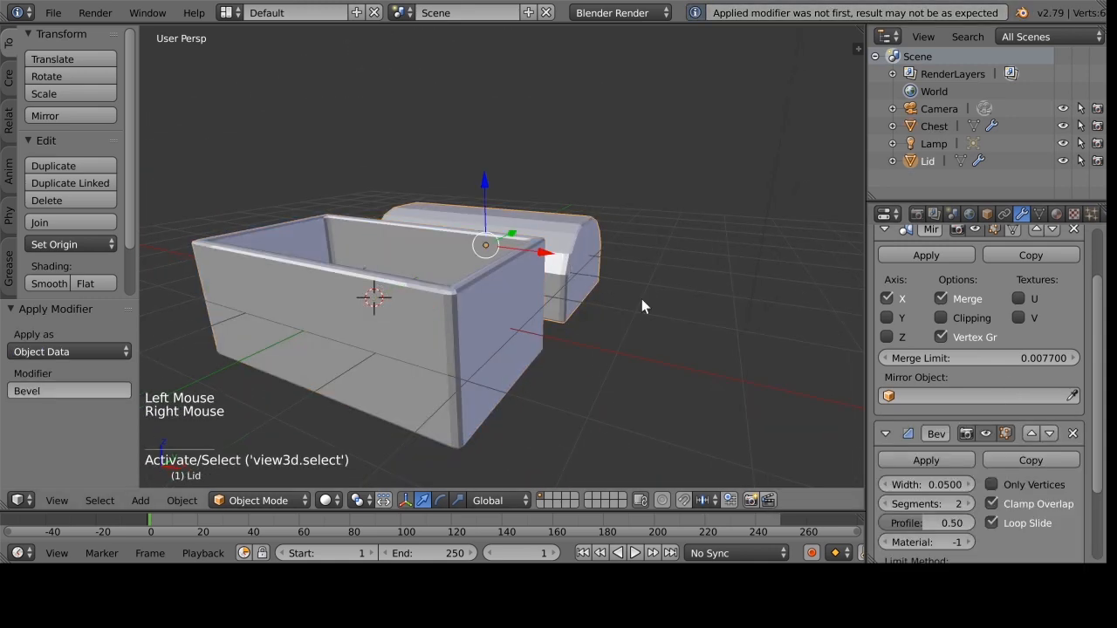
{"action": "scroll", "coordinate": [960, 443], "scroll_direction": "down", "scroll_amount": 3}
{"action": "left_click", "coordinate": [934, 427]}
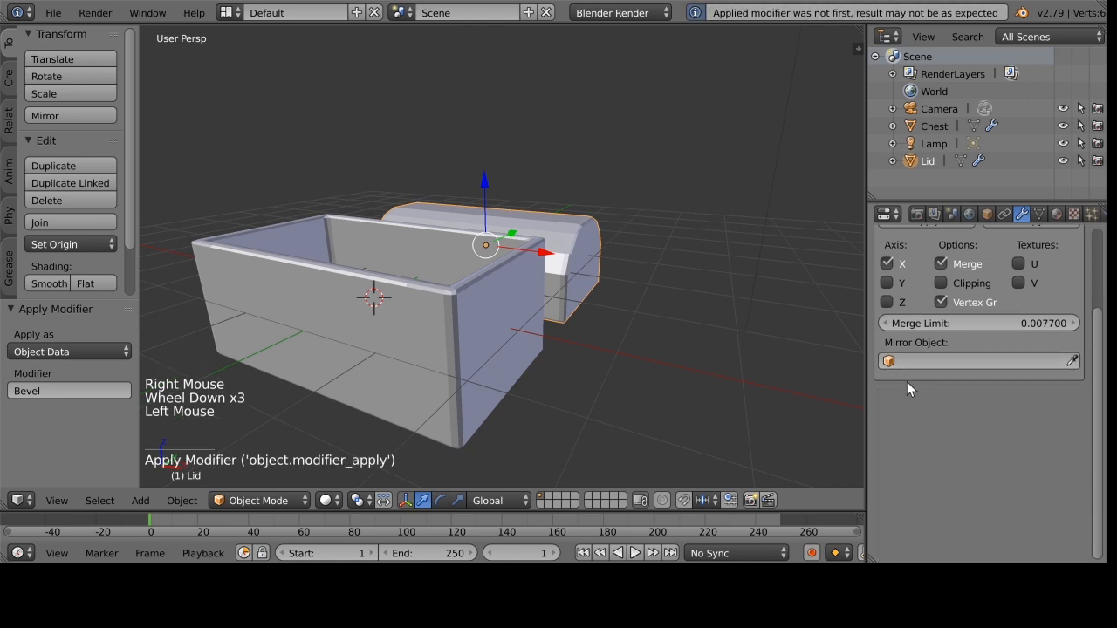
{"action": "scroll", "coordinate": [945, 441], "scroll_direction": "up", "scroll_amount": 9}
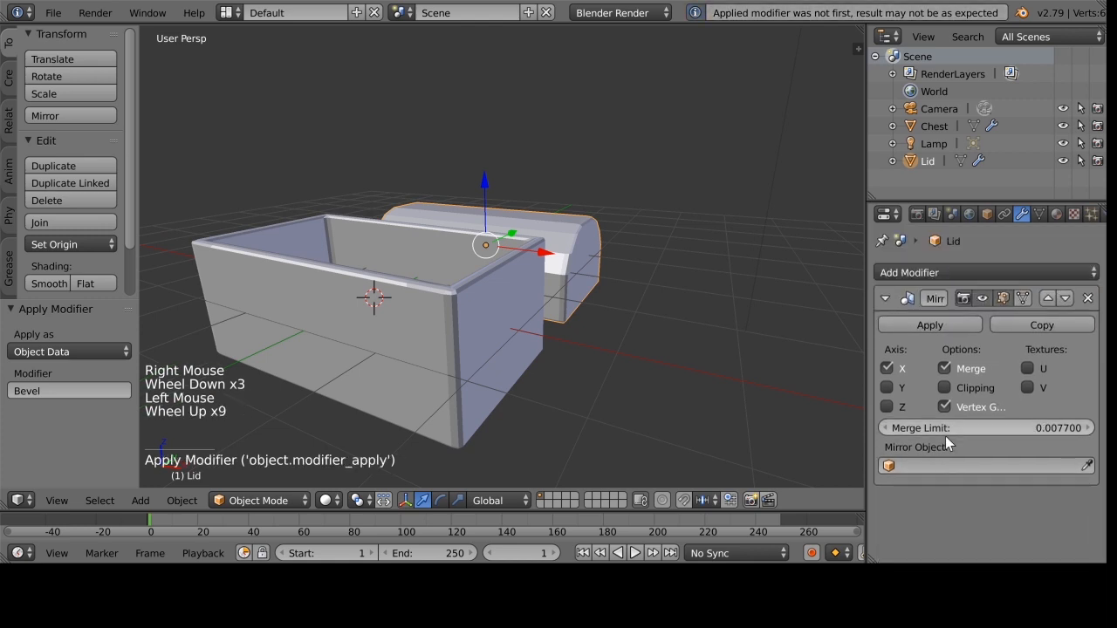
Select the chest and examine its bevelled rim and corner edges up close.
{"action": "right_click", "coordinate": [489, 329]}
{"action": "scroll", "coordinate": [556, 331], "scroll_direction": "up", "scroll_amount": 2}
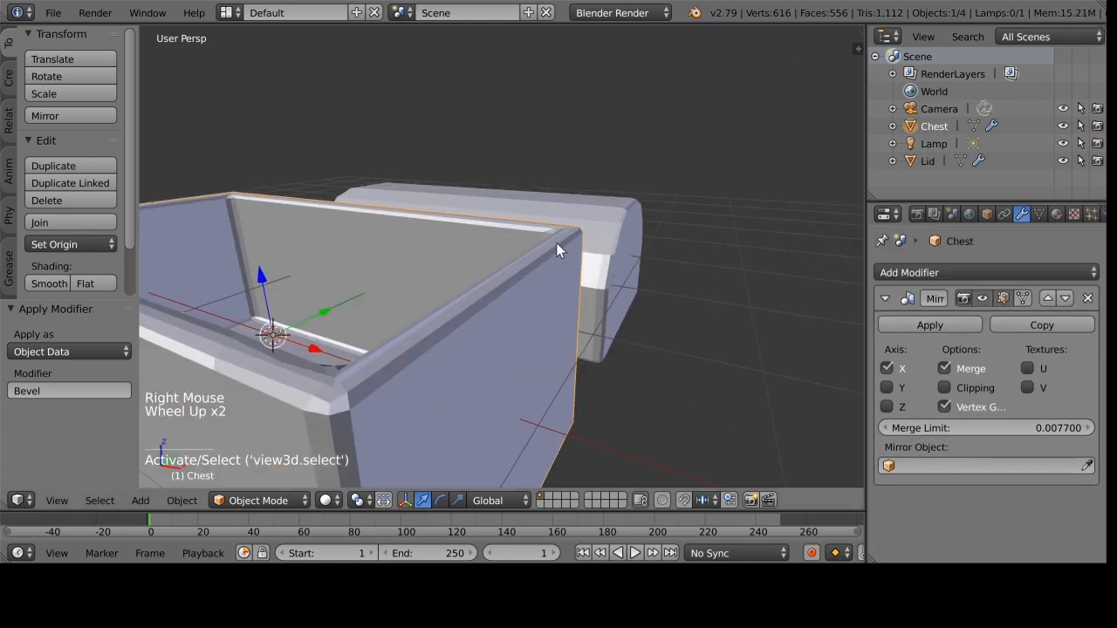
{"action": "scroll", "coordinate": [419, 369], "scroll_direction": "down", "scroll_amount": 2}
{"action": "mouse_move", "coordinate": [472, 364]}
{"action": "middle_mouse_down"}
{"action": "mouse_move", "coordinate": [457, 374]}
{"action": "mouse_move", "coordinate": [483, 349]}
{"action": "middle_mouse_up"}
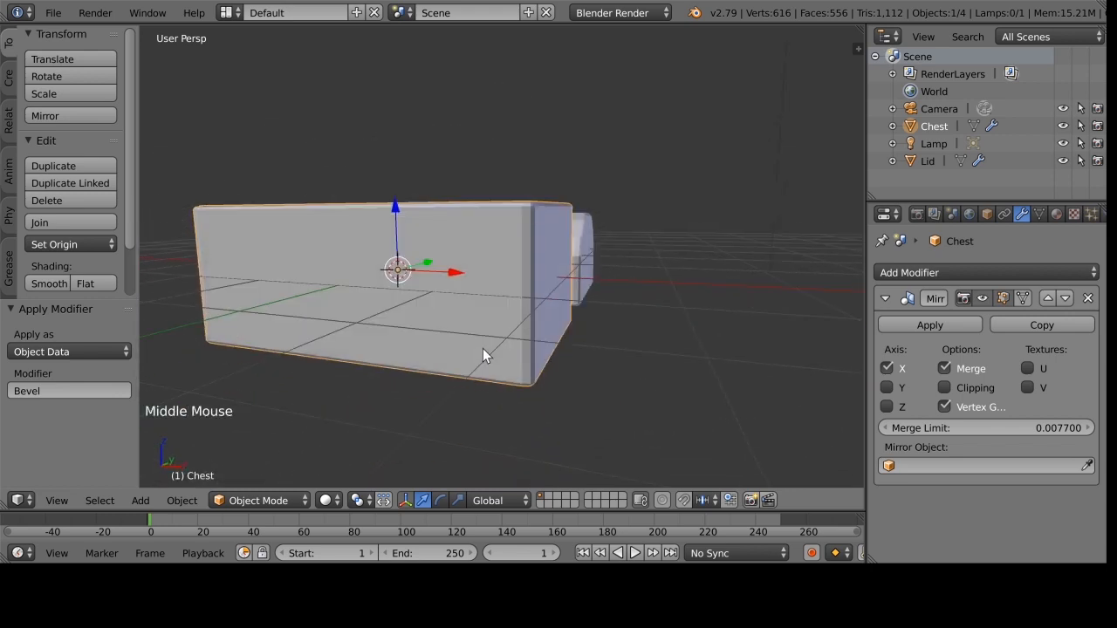
{"action": "scroll", "coordinate": [522, 336], "scroll_direction": "up", "scroll_amount": 2}
{"action": "scroll", "coordinate": [527, 337], "scroll_direction": "down", "scroll_amount": 1}
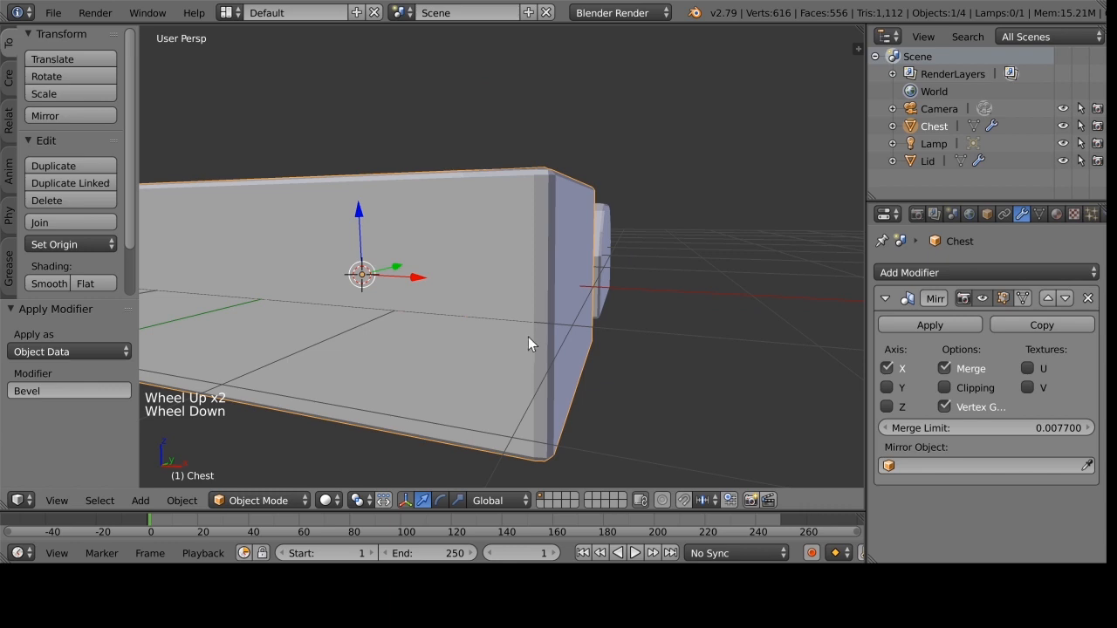
{"action": "scroll", "coordinate": [537, 347], "scroll_direction": "down", "scroll_amount": 1}
{"action": "mouse_move", "coordinate": [537, 347]}
{"action": "middle_mouse_down"}
{"action": "mouse_move", "coordinate": [513, 352]}
{"action": "mouse_move", "coordinate": [532, 354]}
{"action": "middle_mouse_up"}
Enter Edit Mode on the chest and select the bevelled faces along its rim and vertical corners.
{"action": "key", "text": "Tab"}
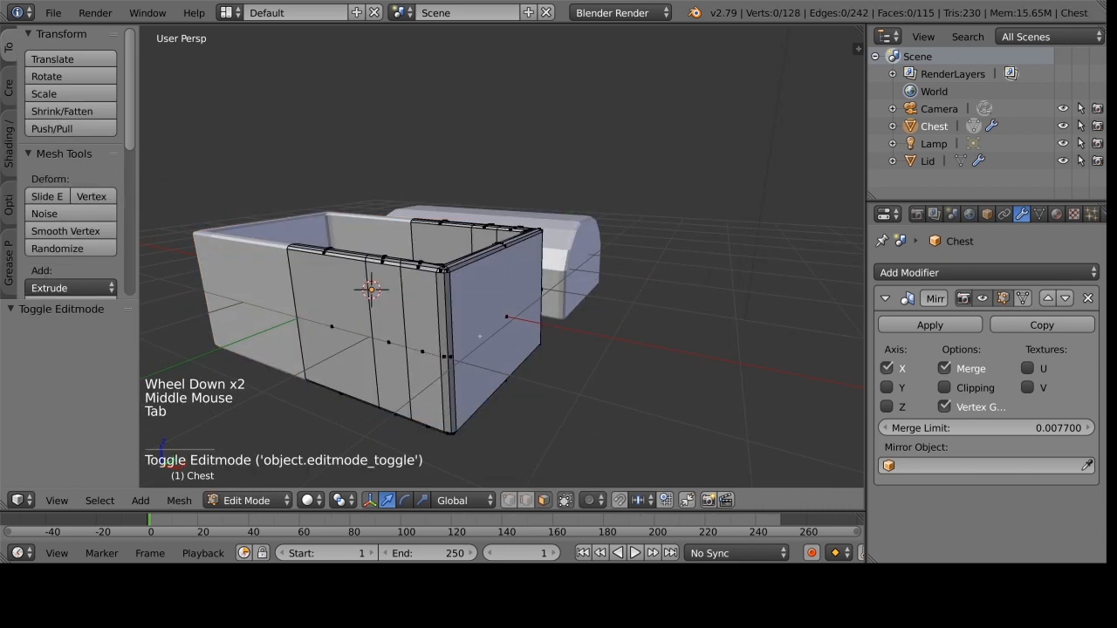
{"action": "scroll", "coordinate": [475, 343], "scroll_direction": "up", "scroll_amount": 1}
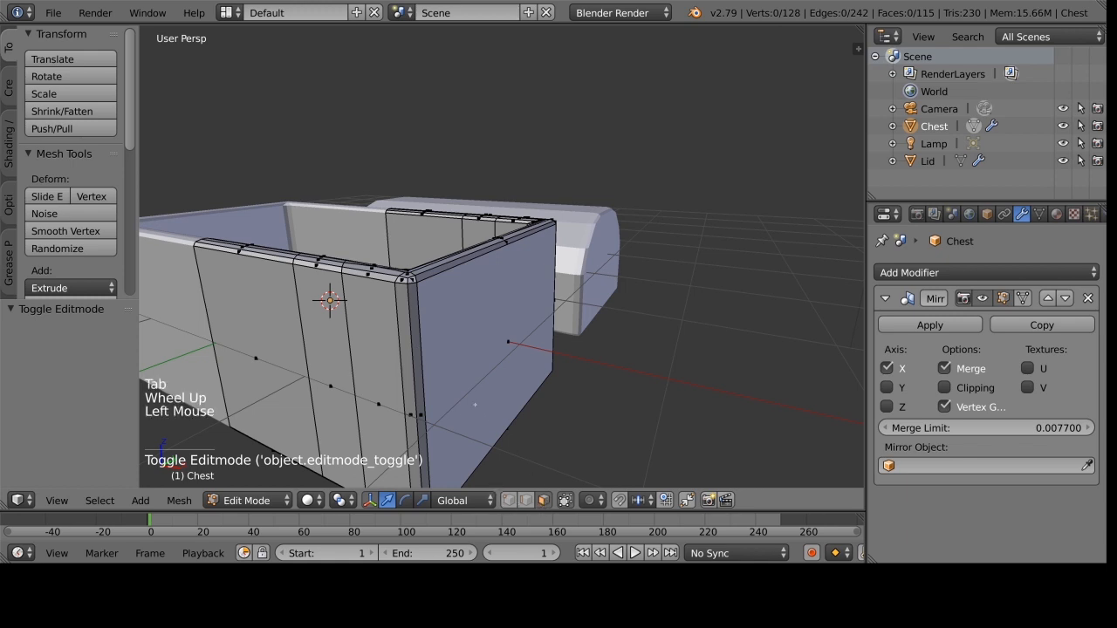
{"action": "middle_click_drag", "start_coordinate": [474, 329], "coordinate": [492, 295], "text": "shift"}
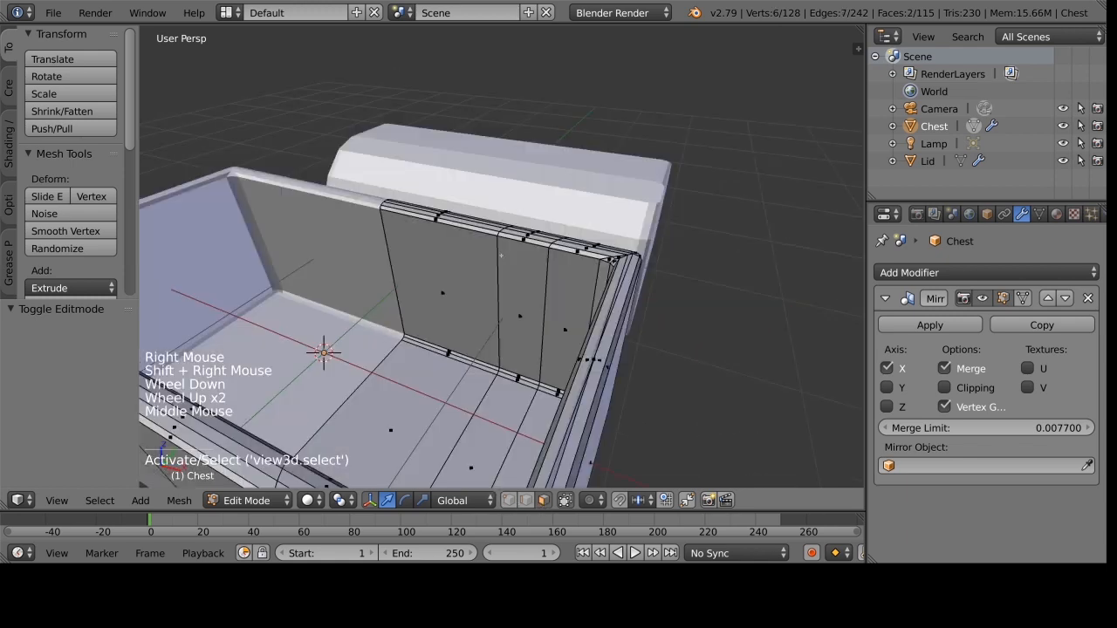
{"action": "middle_click_drag", "start_coordinate": [541, 331], "coordinate": [559, 314]}
{"action": "right_click", "coordinate": [544, 305], "text": "shift"}
{"action": "right_click", "coordinate": [454, 256], "text": "shift"}
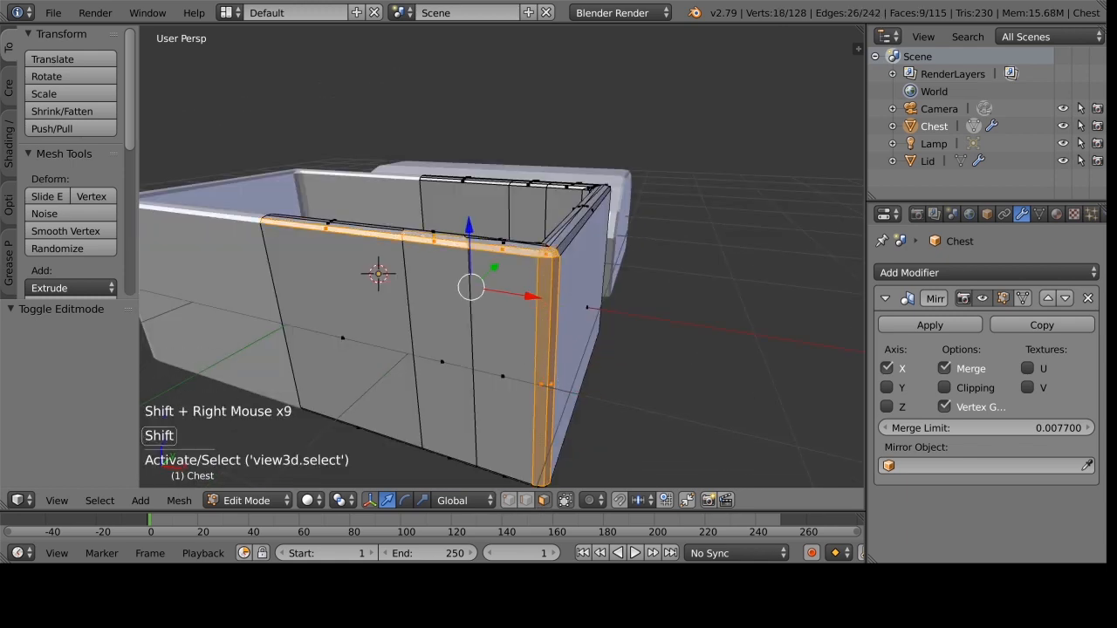
{"action": "right_click", "coordinate": [328, 393], "text": "shift"}
{"action": "middle_click_drag", "start_coordinate": [602, 271], "coordinate": [524, 288]}
{"action": "scroll", "coordinate": [617, 266], "scroll_direction": "down", "scroll_amount": 1}
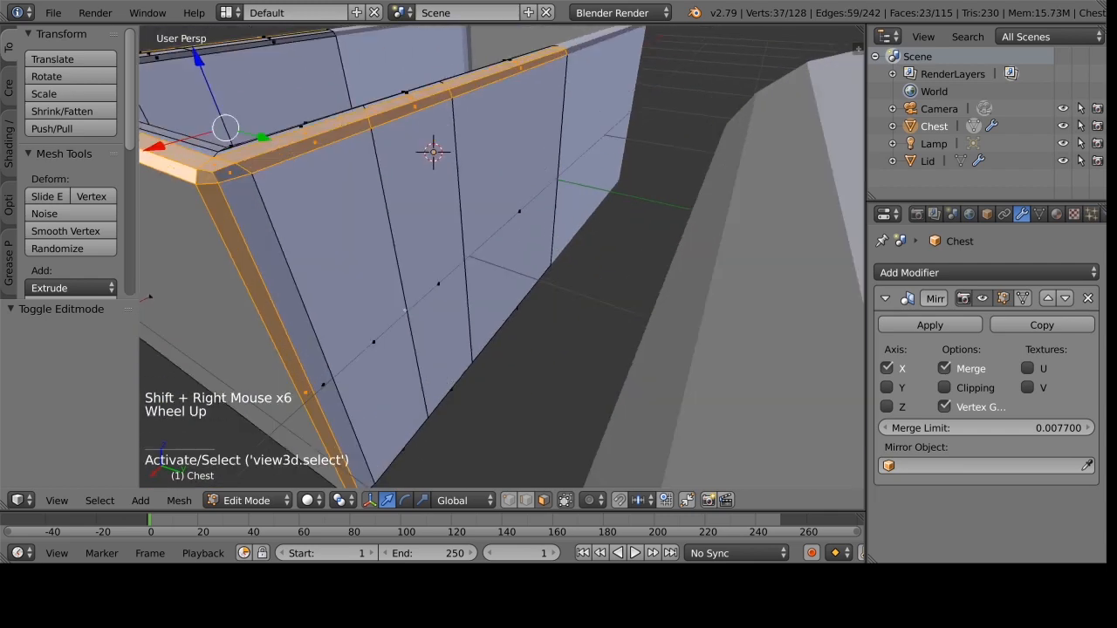
Add the bevelled faces along the chest's bottom edges to the selection.
{"action": "scroll", "coordinate": [405, 311], "scroll_direction": "down", "scroll_amount": 2}
{"action": "middle_click_drag", "start_coordinate": [405, 311], "coordinate": [436, 296], "text": "shift"}
{"action": "middle_click_drag", "start_coordinate": [436, 297], "coordinate": [468, 289]}
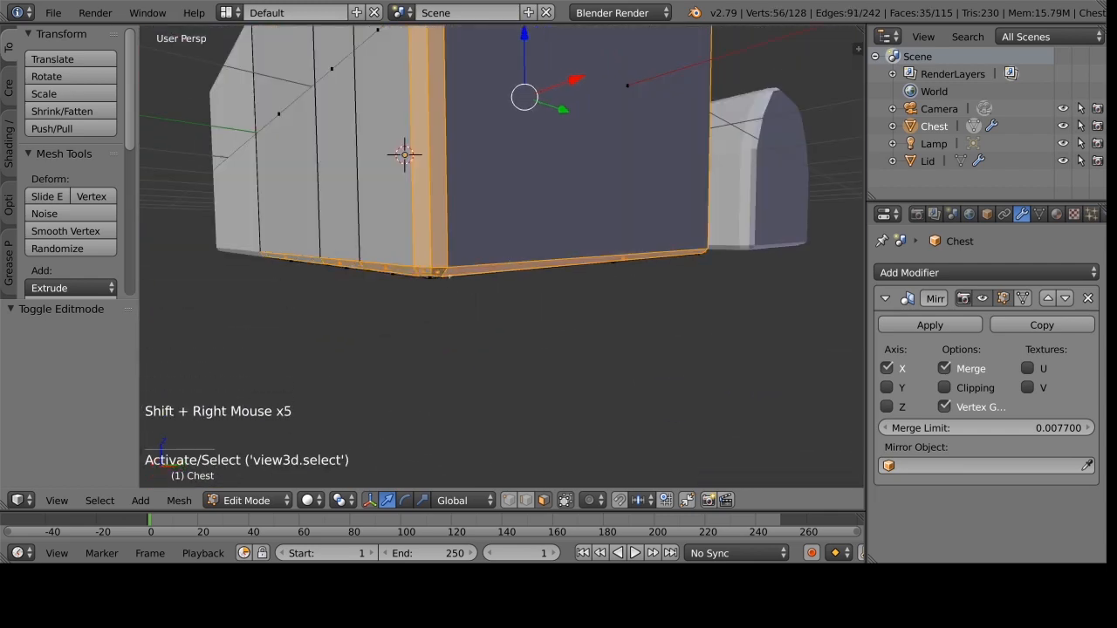
{"action": "scroll", "coordinate": [506, 297], "scroll_direction": "down", "scroll_amount": 3}
{"action": "middle_click_drag", "start_coordinate": [506, 296], "coordinate": [517, 298]}
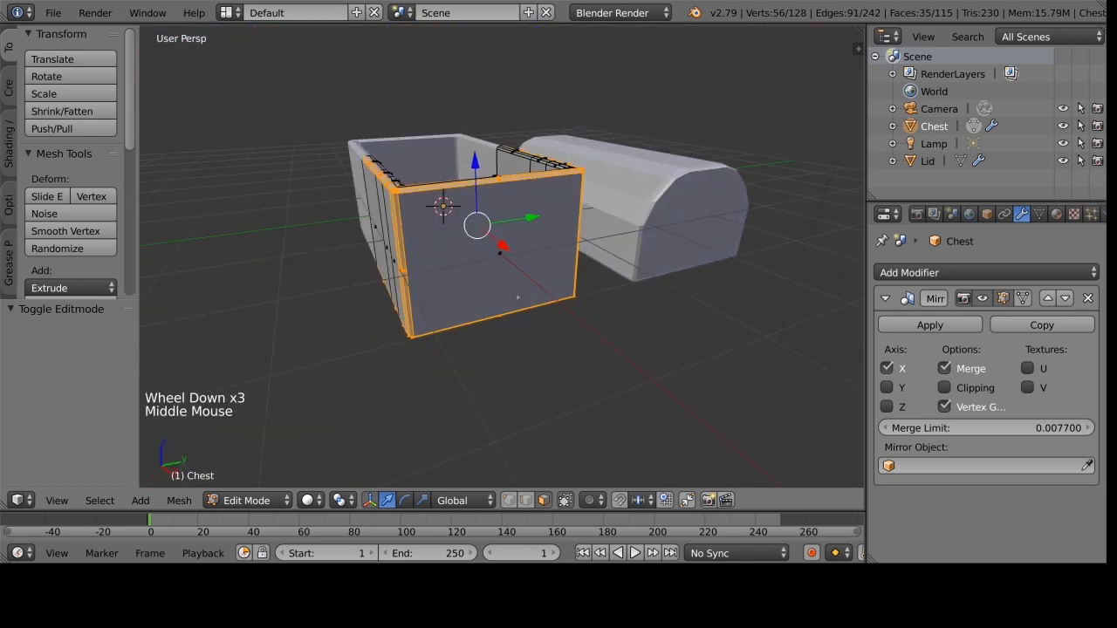
{"action": "scroll", "coordinate": [518, 297], "scroll_direction": "up", "scroll_amount": 1}
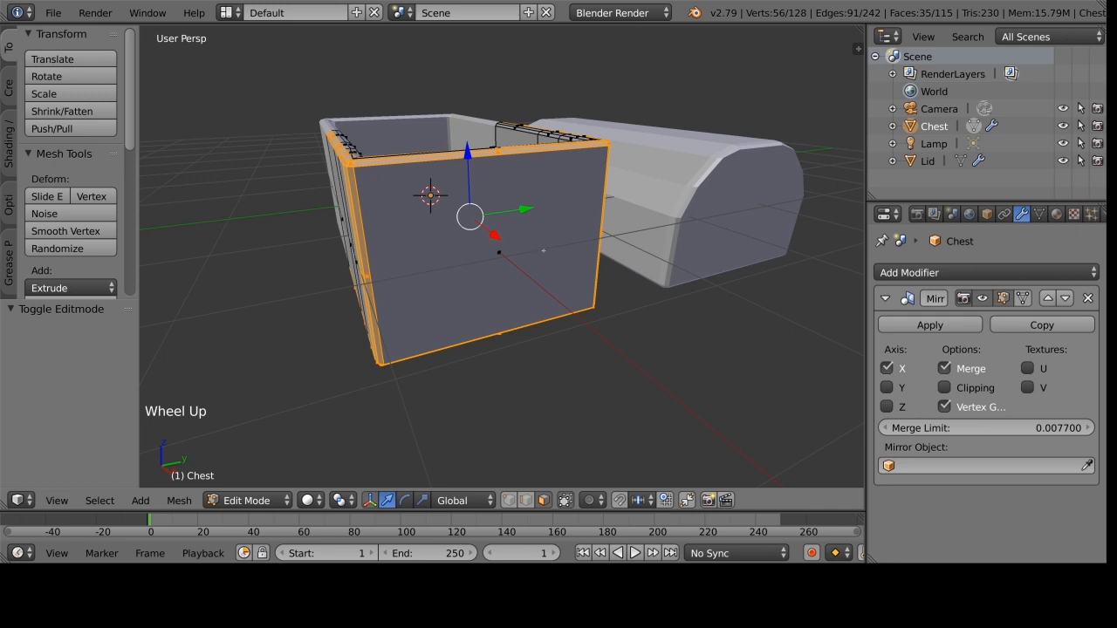
Extrude the selected bevelled edge faces 0.002 along X and scale them uniformly to 1.009.
{"action": "key", "text": "e"}
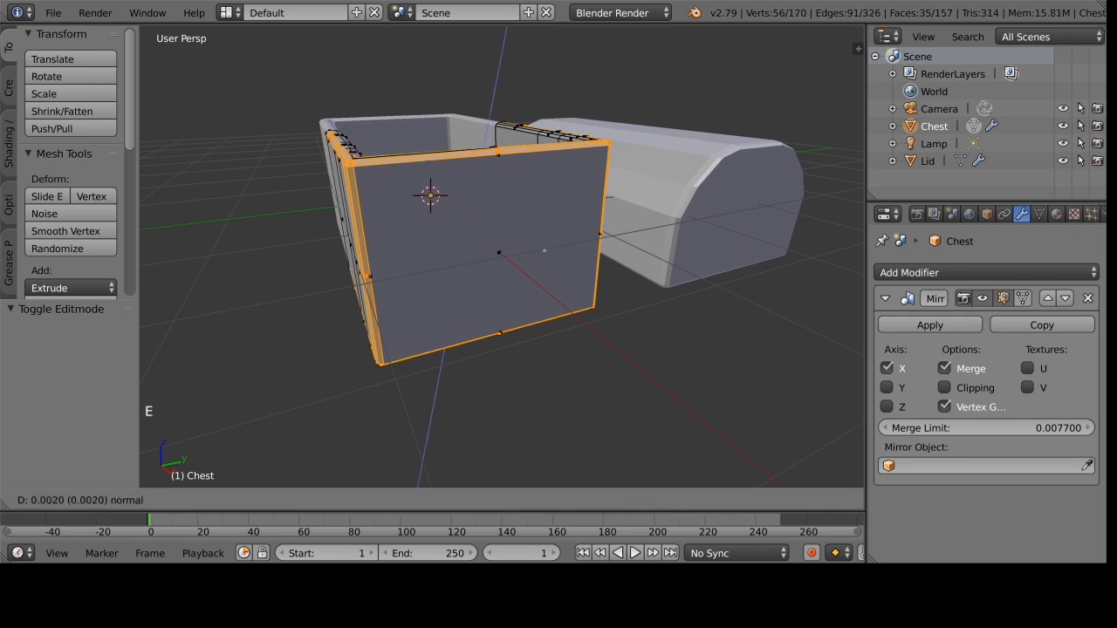
{"action": "key", "text": "x"}
{"action": "left_click", "coordinate": [544, 250]}
{"action": "middle_click_drag", "start_coordinate": [544, 251], "coordinate": [561, 324]}
{"action": "key", "text": "s"}
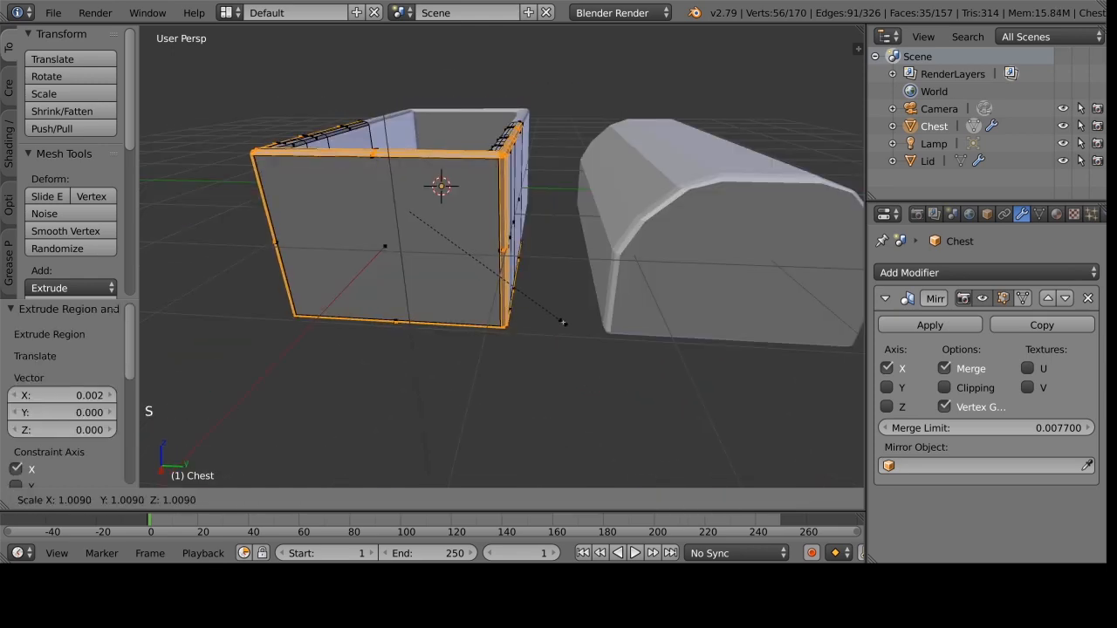
{"action": "left_click", "coordinate": [561, 322]}
{"action": "scroll", "coordinate": [561, 322], "scroll_direction": "up", "scroll_amount": 1}
{"action": "scroll", "coordinate": [561, 322], "scroll_direction": "up", "scroll_amount": 2}
{"action": "middle_click_drag", "start_coordinate": [561, 322], "coordinate": [546, 328]}
{"action": "scroll", "coordinate": [545, 327], "scroll_direction": "down", "scroll_amount": 1}
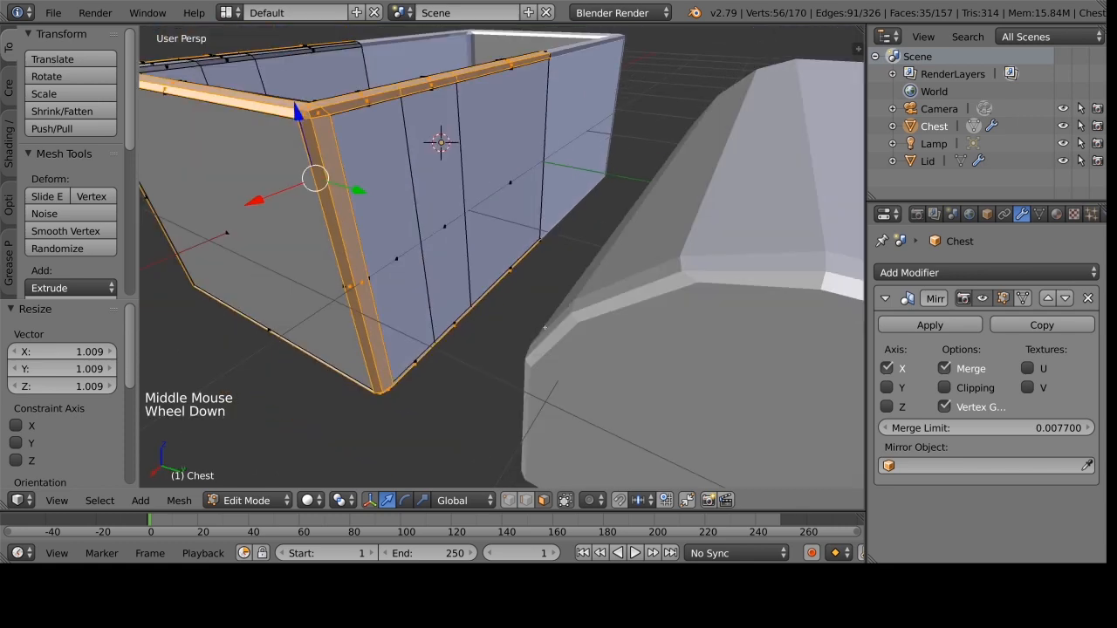
Scale the chest's extruded edge trim to 1.012 along Z.
{"action": "key", "text": "s"}
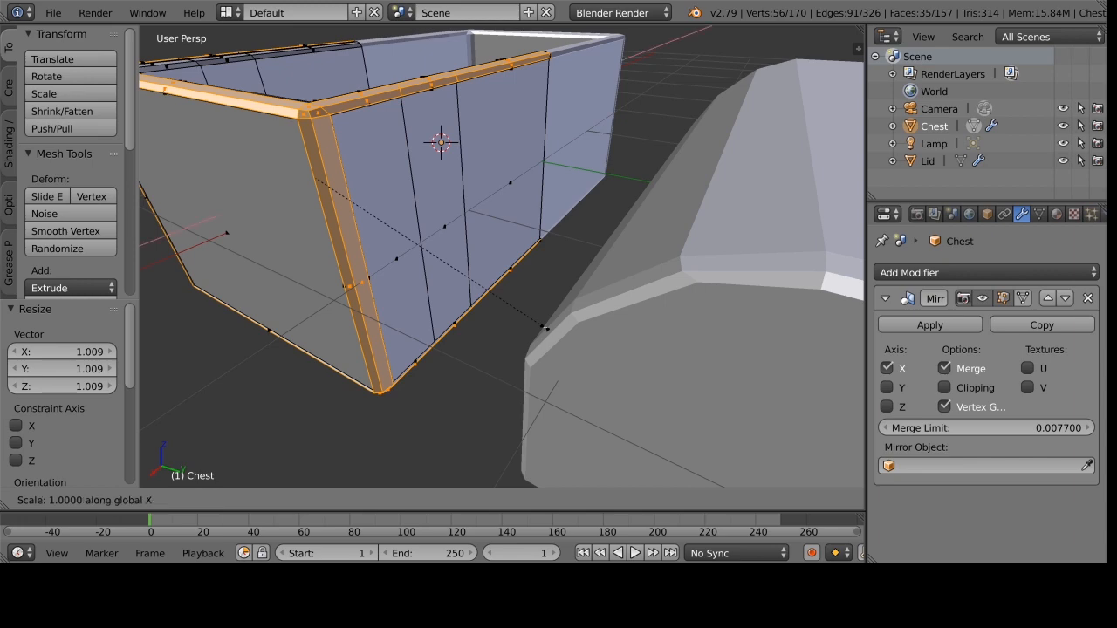
{"action": "left_click", "coordinate": [549, 330]}
{"action": "middle_click_drag", "start_coordinate": [549, 329], "coordinate": [632, 213]}
{"action": "scroll", "coordinate": [618, 316], "scroll_direction": "down", "scroll_amount": 2}
{"action": "scroll", "coordinate": [589, 323], "scroll_direction": "down", "scroll_amount": 2}
{"action": "right_click", "coordinate": [633, 213]}
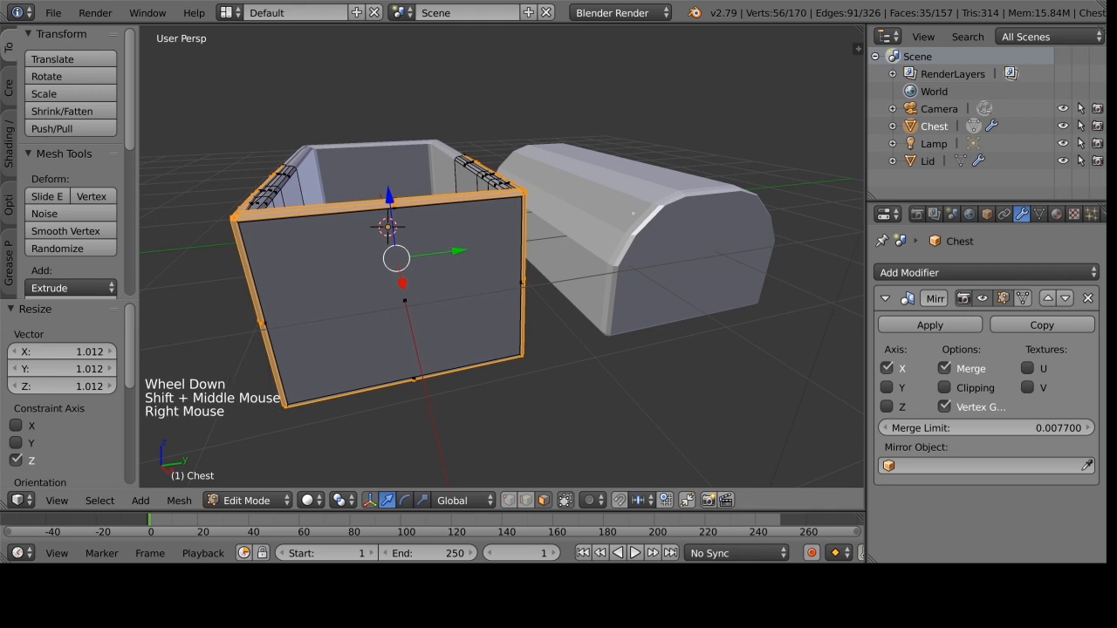
Leave Edit Mode on the chest, select the lid and extrude its bevelled edge faces as raised trim.
{"action": "key", "text": "Tab"}
{"action": "right_click", "coordinate": [674, 271]}
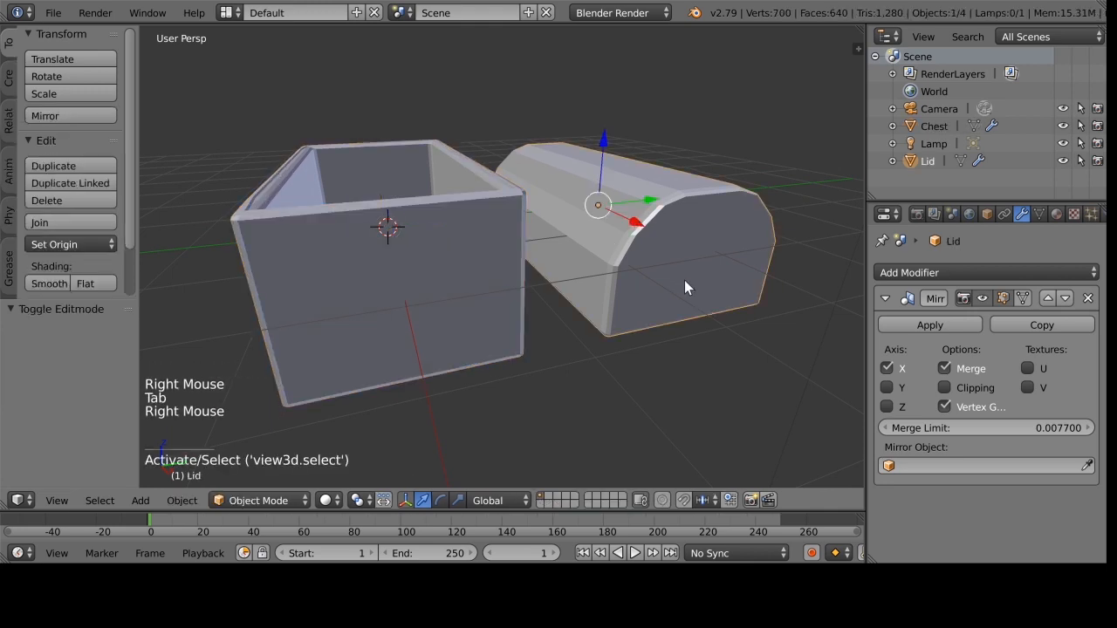
{"action": "middle_click_drag", "start_coordinate": [684, 281], "coordinate": [652, 299], "text": "shift"}
{"action": "scroll", "coordinate": [651, 297], "scroll_direction": "up", "scroll_amount": 1}
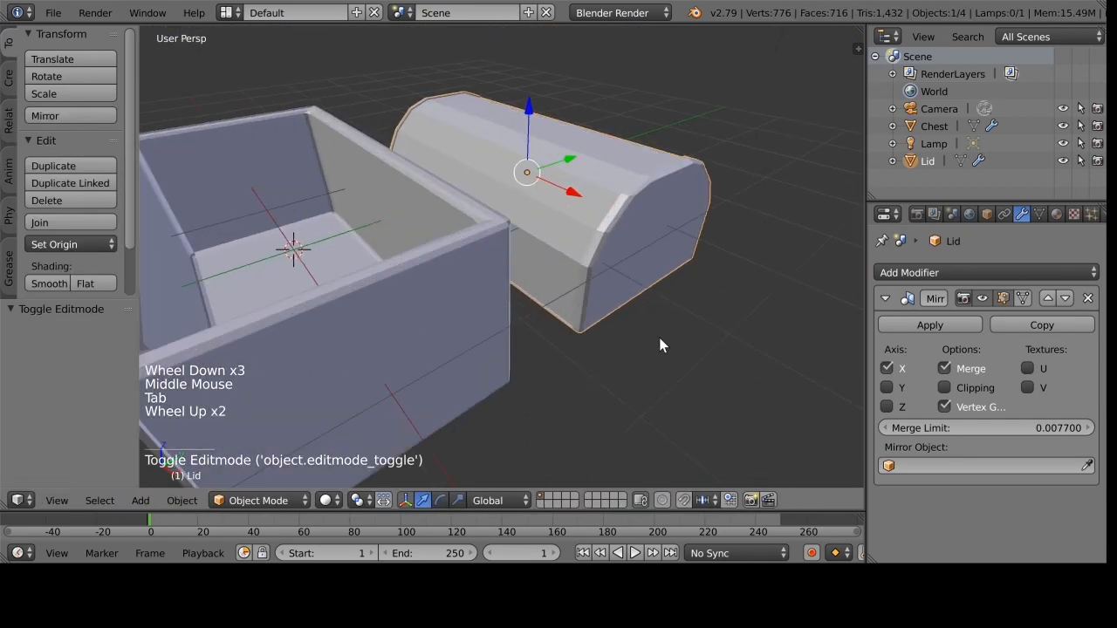
Examine the raised edge trim on the chest and lid from several angles.
{"action": "scroll", "coordinate": [660, 345], "scroll_direction": "down", "scroll_amount": 1}
{"action": "middle_click_drag", "start_coordinate": [660, 342], "coordinate": [625, 345]}
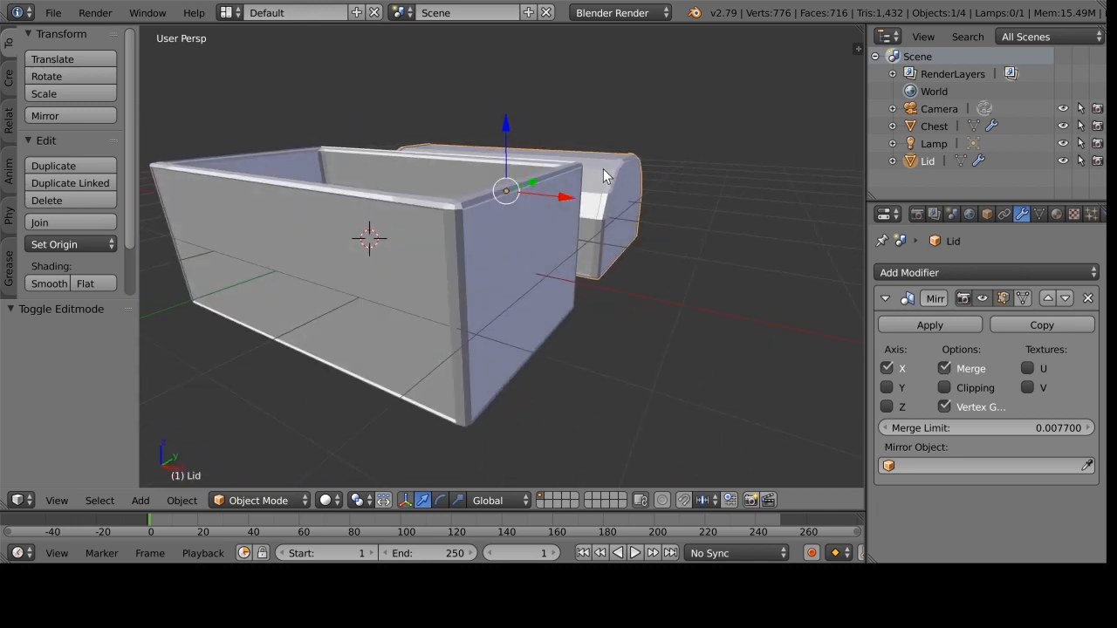
{"action": "scroll", "coordinate": [611, 192], "scroll_direction": "up", "scroll_amount": 2}
{"action": "scroll", "coordinate": [646, 223], "scroll_direction": "up", "scroll_amount": 1}
{"action": "middle_click_drag", "start_coordinate": [650, 223], "coordinate": [636, 243], "text": "shift"}
{"action": "scroll", "coordinate": [579, 310], "scroll_direction": "up", "scroll_amount": 2}
{"action": "scroll", "coordinate": [582, 317], "scroll_direction": "down", "scroll_amount": 1}
{"action": "scroll", "coordinate": [638, 227], "scroll_direction": "down", "scroll_amount": 3}
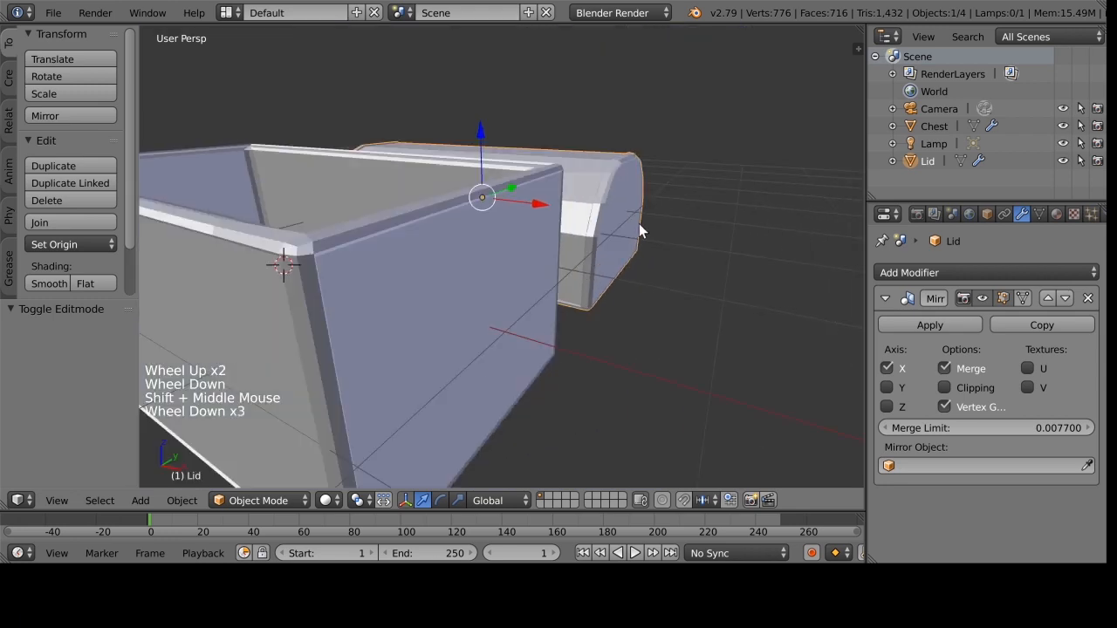
{"action": "scroll", "coordinate": [637, 226], "scroll_direction": "down", "scroll_amount": 1}
{"action": "middle_click_drag", "start_coordinate": [596, 273], "coordinate": [497, 280], "text": "shift"}
Extrude the narrow vertical strip faces on the chest's front and back walls by -0.032 along Y.
{"action": "right_click", "coordinate": [610, 386]}
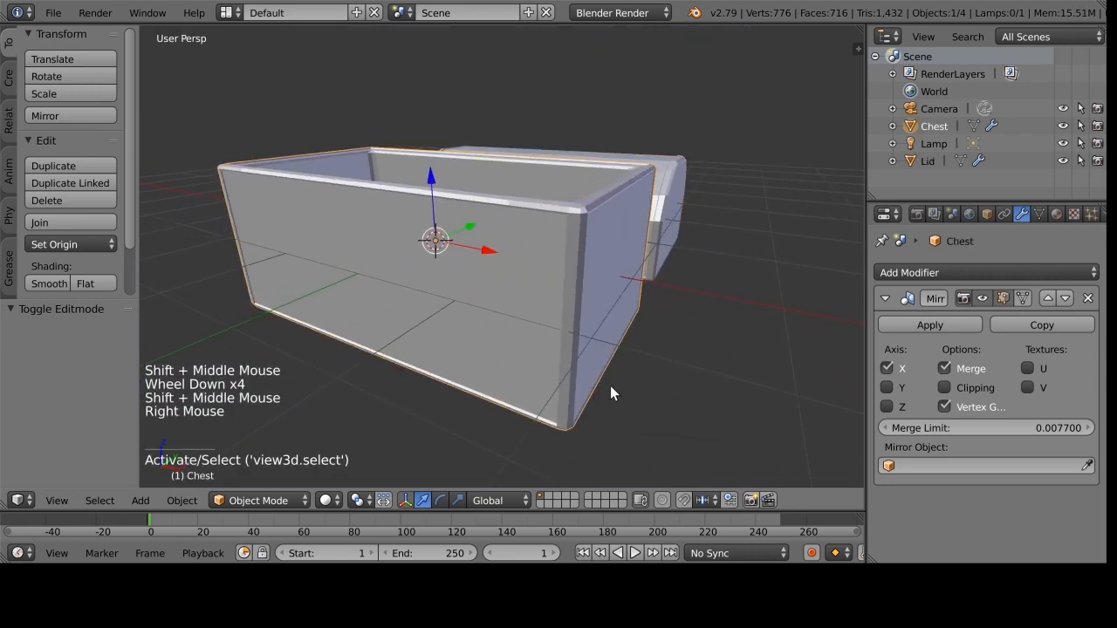
{"action": "middle_click_drag", "start_coordinate": [572, 338], "coordinate": [582, 332]}
{"action": "key", "text": "Tab"}
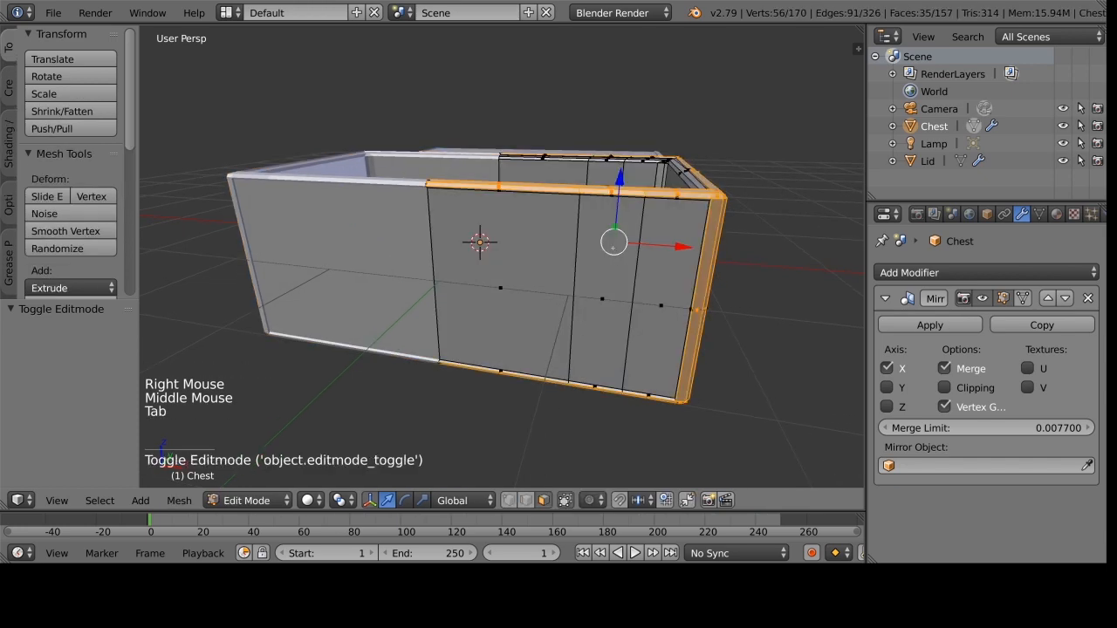
{"action": "right_click", "coordinate": [583, 332]}
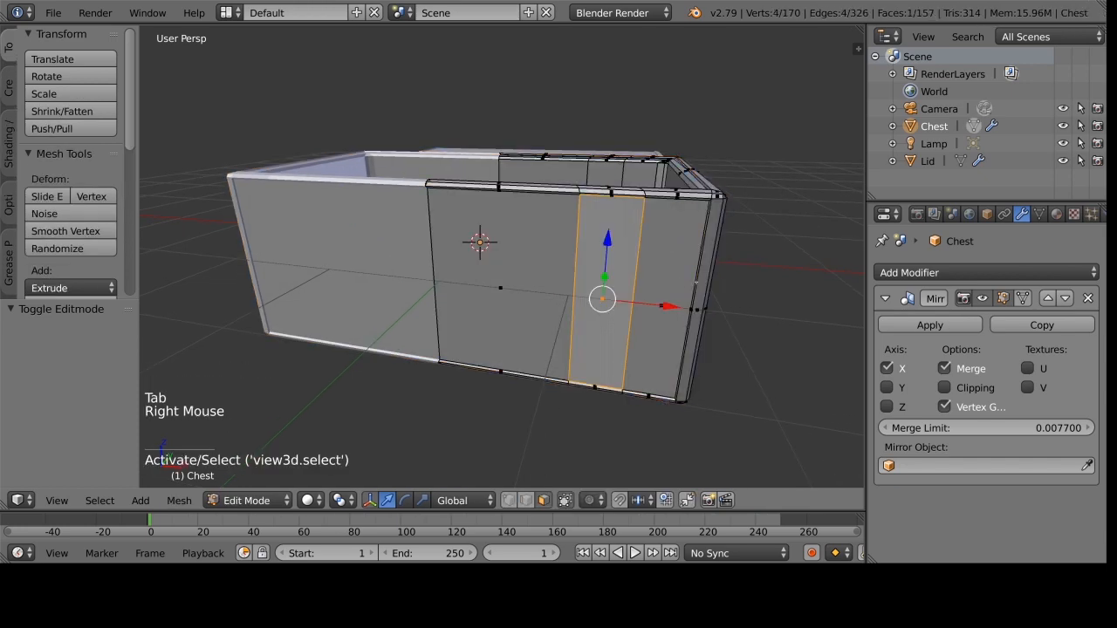
{"action": "middle_click_drag", "start_coordinate": [696, 281], "coordinate": [519, 260]}
{"action": "right_click", "coordinate": [403, 233], "text": "shift"}
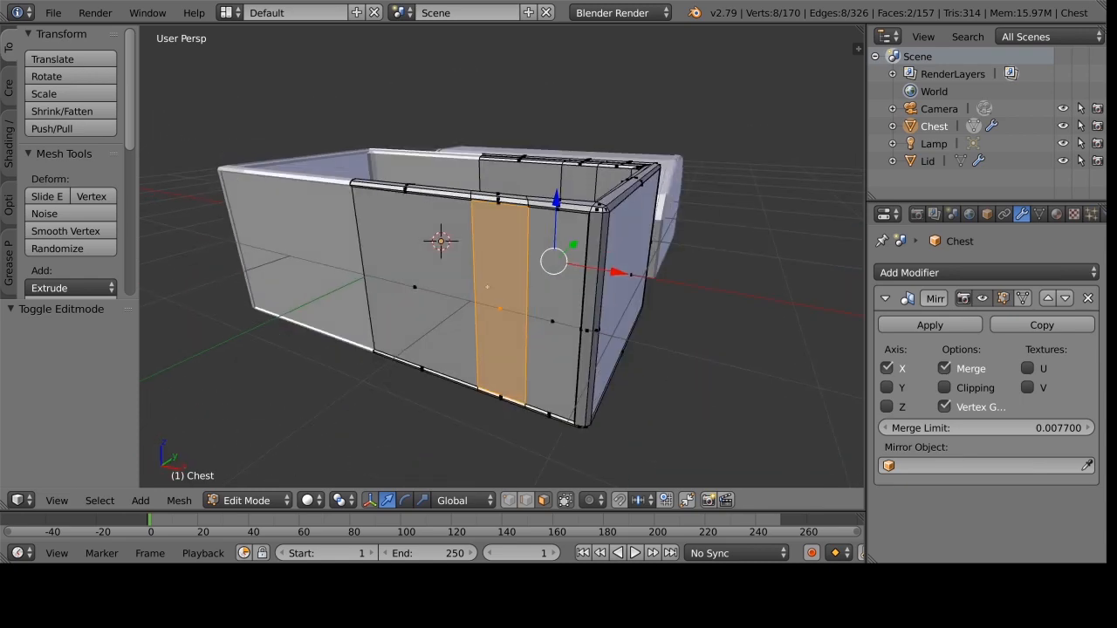
{"action": "key", "text": "e"}
{"action": "key", "text": "y"}
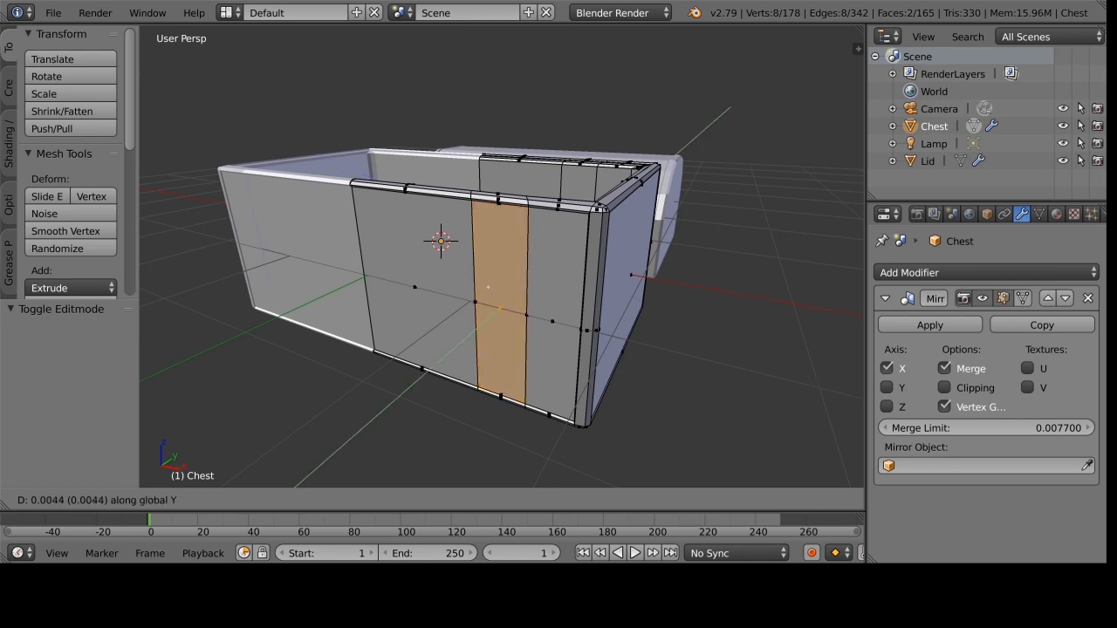
{"action": "key", "text": "Return"}
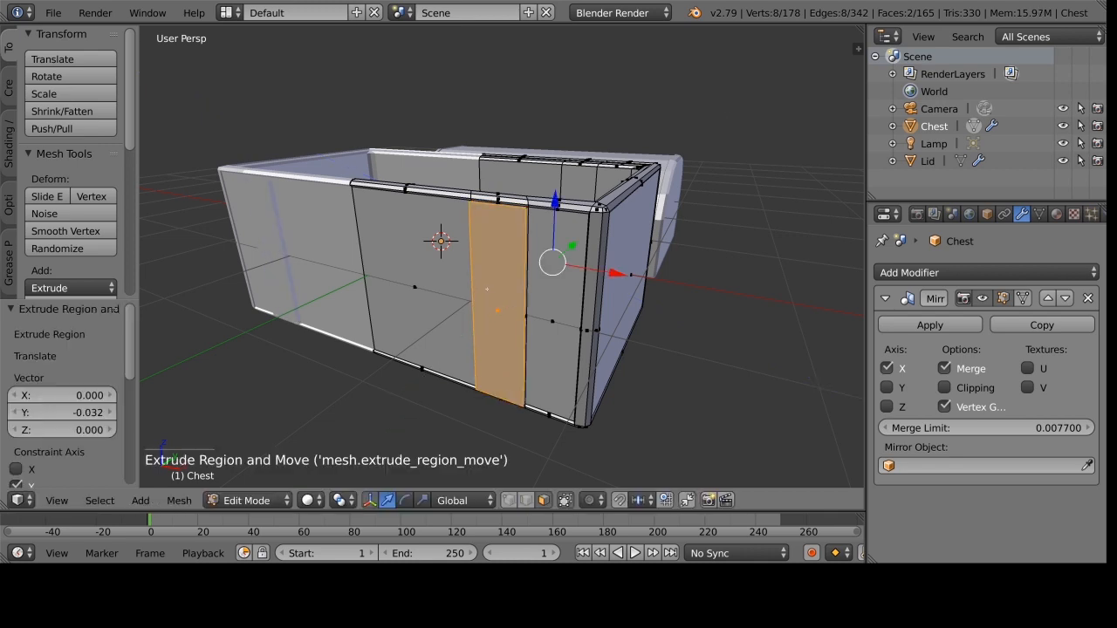
Move the extruded strips 0.021 along Y and scale them along Y so both stand out from the walls.
{"action": "middle_click_drag", "start_coordinate": [487, 289], "coordinate": [297, 279]}
{"action": "left_click_drag", "start_coordinate": [427, 247], "coordinate": [433, 247]}
{"action": "scroll", "coordinate": [428, 249], "scroll_direction": "up", "scroll_amount": 2}
{"action": "middle_click_drag", "start_coordinate": [419, 253], "coordinate": [332, 249]}
{"action": "left_click_drag", "start_coordinate": [260, 233], "coordinate": [261, 233]}
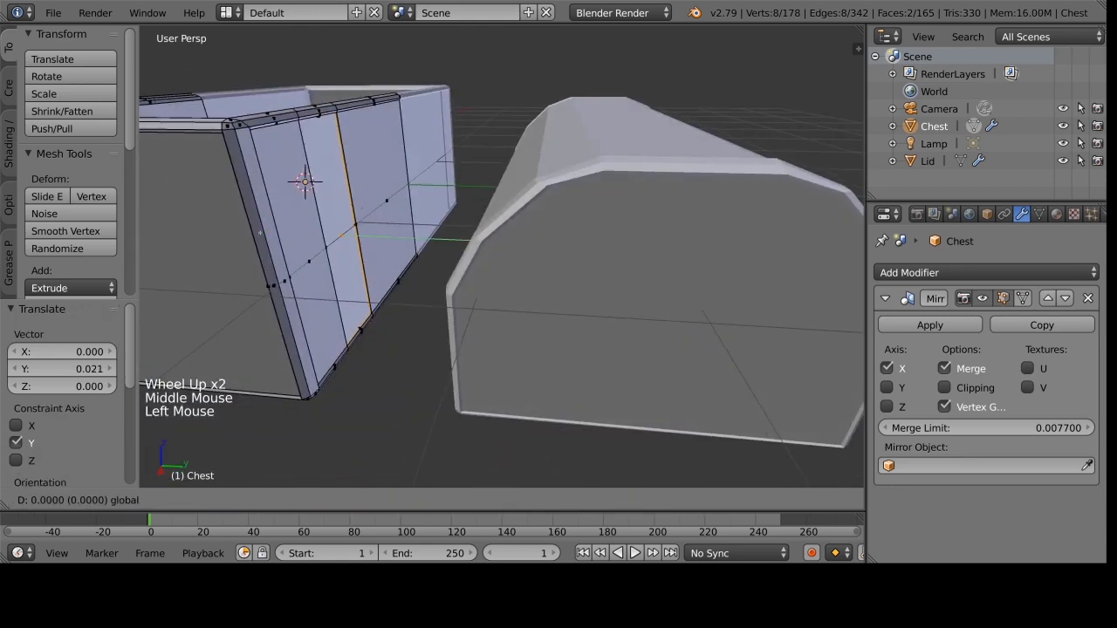
{"action": "key", "text": "s"}
{"action": "key", "text": "y"}
{"action": "left_click", "coordinate": [379, 254]}
{"action": "middle_click_drag", "start_coordinate": [379, 254], "coordinate": [523, 253]}
{"action": "scroll", "coordinate": [524, 253], "scroll_direction": "down", "scroll_amount": 2}
{"action": "mouse_move", "coordinate": [524, 253]}
{"action": "middle_mouse_down"}
{"action": "mouse_move", "coordinate": [611, 262]}
{"action": "mouse_move", "coordinate": [645, 280]}
{"action": "mouse_move", "coordinate": [544, 253]}
{"action": "middle_mouse_up"}
Switch to editing the lid and select the narrow band of faces running over its curved surface.
{"action": "key", "text": "Tab"}
{"action": "right_click", "coordinate": [690, 285]}
{"action": "scroll", "coordinate": [543, 325], "scroll_direction": "down", "scroll_amount": 1}
{"action": "scroll", "coordinate": [543, 325], "scroll_direction": "up", "scroll_amount": 2}
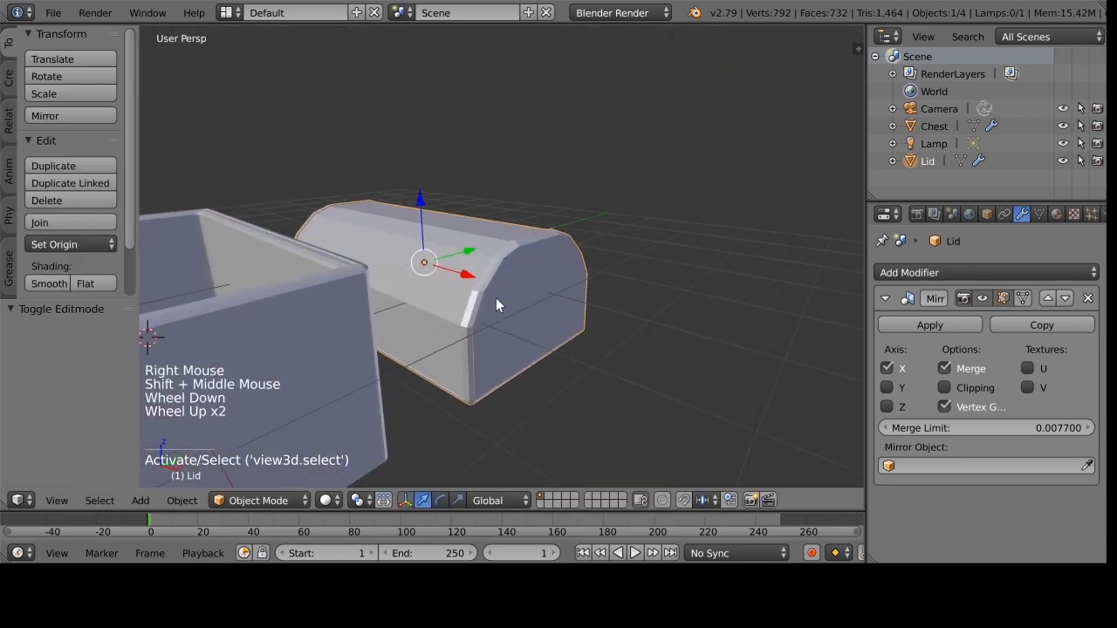
{"action": "key", "text": "Tab"}
{"action": "right_click", "coordinate": [471, 297]}
{"action": "right_click", "coordinate": [462, 262], "text": "shift"}
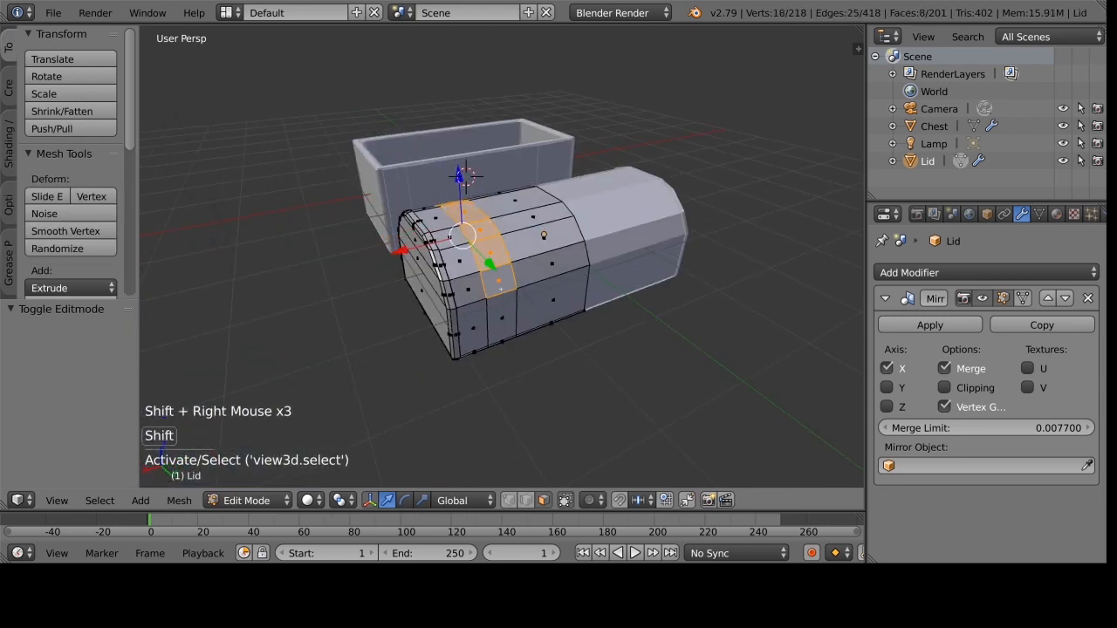
{"action": "scroll", "coordinate": [502, 255], "scroll_direction": "up", "scroll_amount": 2}
Extrude the lid's band in place, scale it along Y and return to Object Mode.
{"action": "key", "text": "e"}
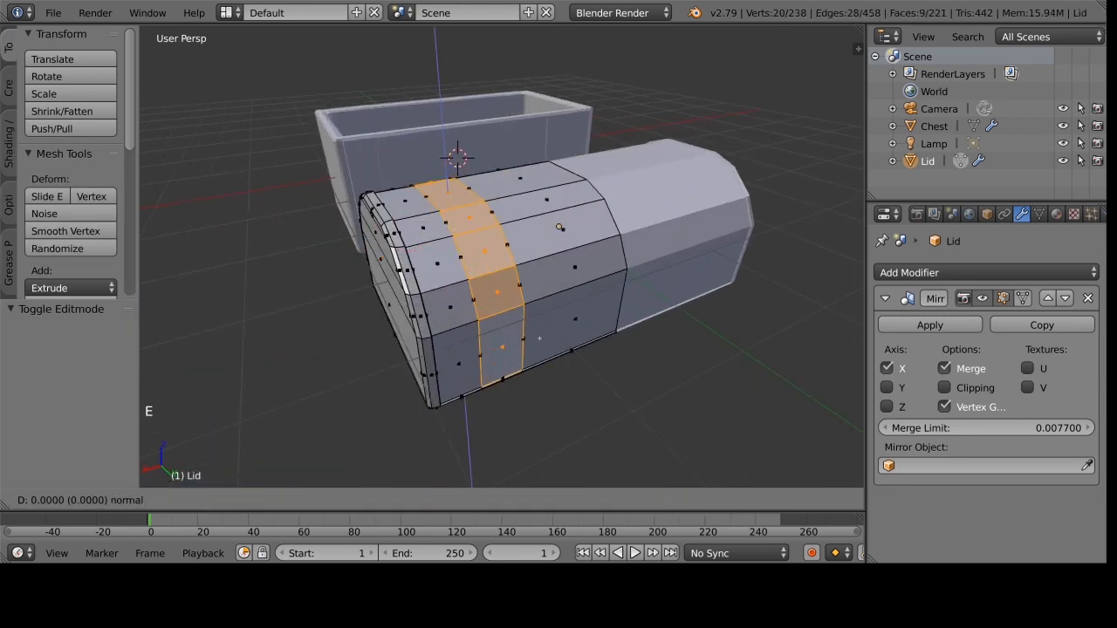
{"action": "key", "text": "Escape"}
{"action": "key", "text": "s"}
{"action": "key", "text": "y"}
{"action": "key", "text": "Return"}
{"action": "middle_click_drag", "start_coordinate": [502, 262], "coordinate": [593, 291]}
{"action": "key", "text": "Tab"}
{"action": "scroll", "coordinate": [593, 291], "scroll_direction": "down", "scroll_amount": 2}
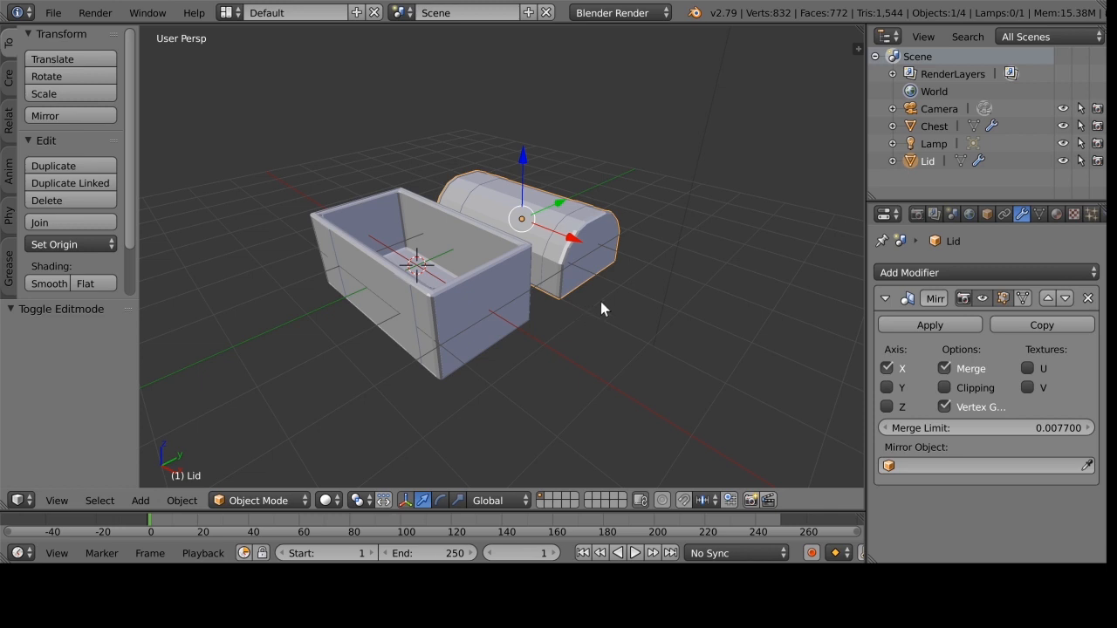
Hide the lid.
{"action": "scroll", "coordinate": [601, 308], "scroll_direction": "up", "scroll_amount": 1}
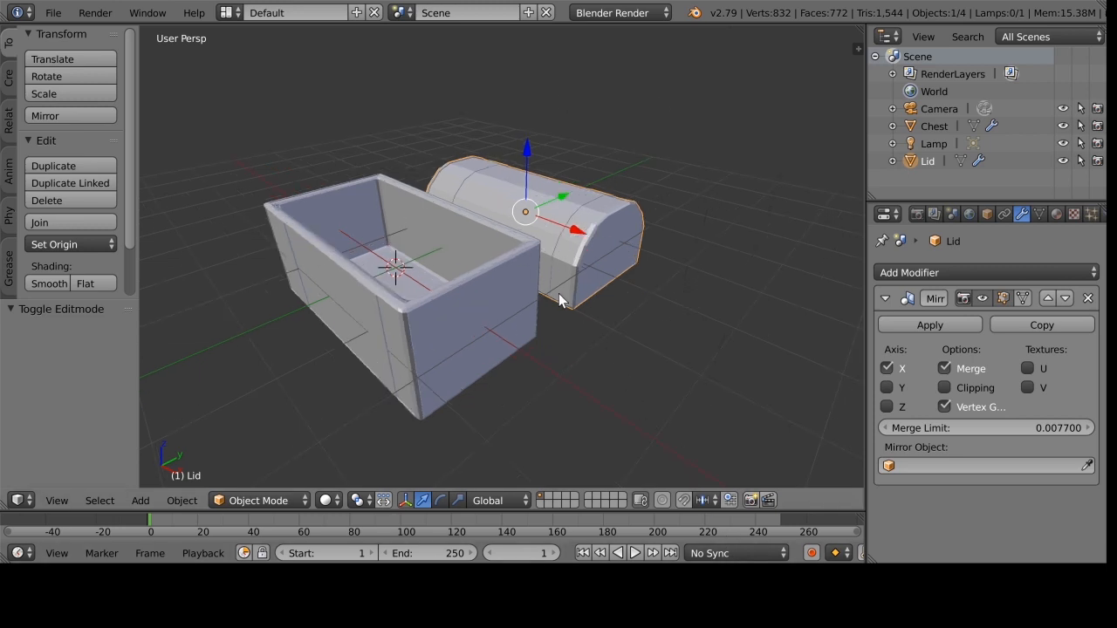
{"action": "middle_click_drag", "start_coordinate": [559, 300], "coordinate": [602, 361], "text": "shift"}
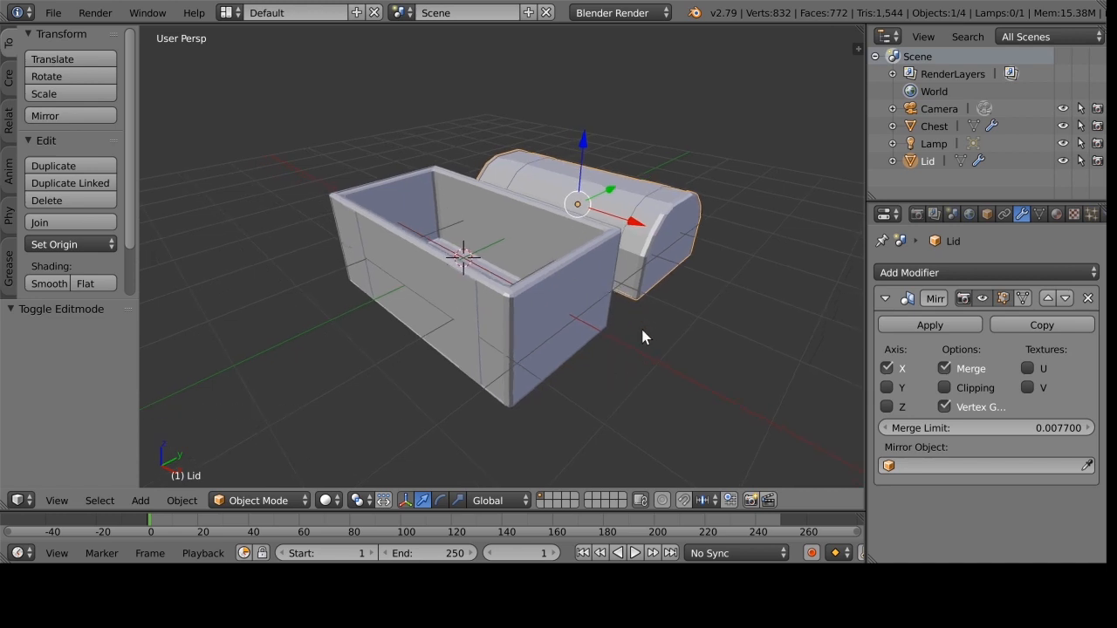
{"action": "scroll", "coordinate": [604, 304], "scroll_direction": "down", "scroll_amount": 2}
{"action": "mouse_move", "coordinate": [614, 313]}
{"action": "middle_mouse_down"}
{"action": "mouse_move", "coordinate": [595, 321]}
{"action": "mouse_move", "coordinate": [610, 313]}
{"action": "mouse_move", "coordinate": [622, 333]}
{"action": "mouse_move", "coordinate": [609, 309]}
{"action": "middle_mouse_up"}
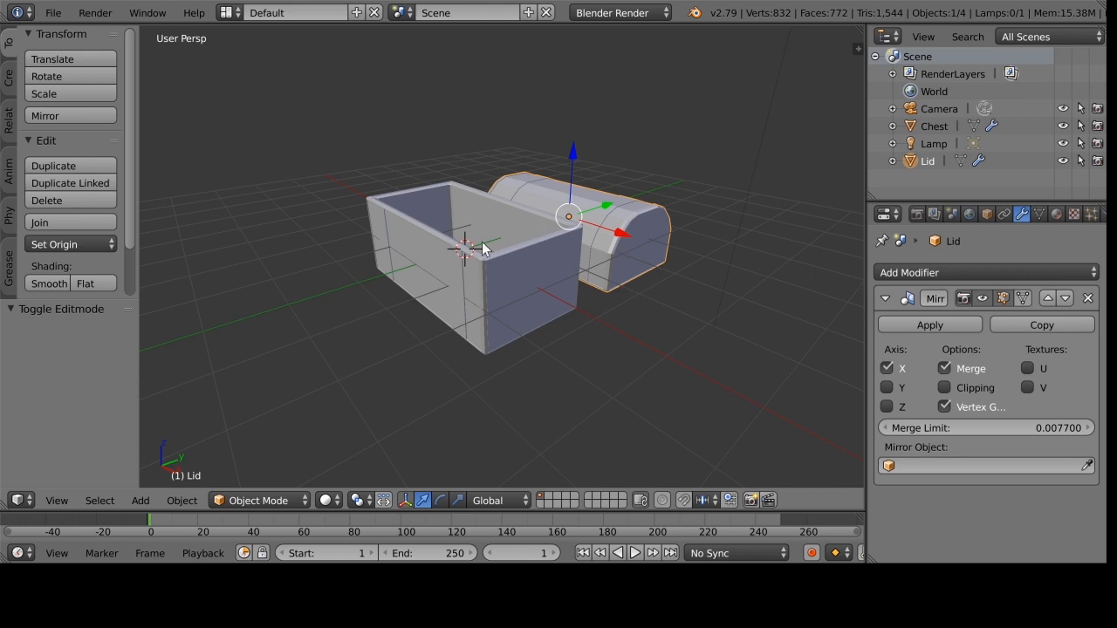
{"action": "key", "text": "h"}
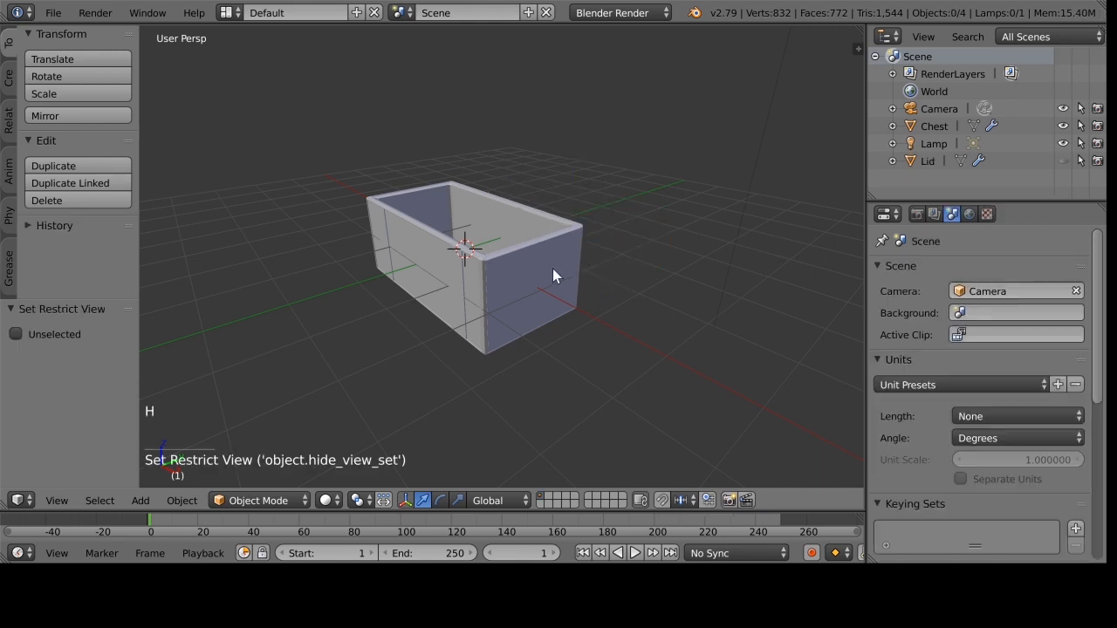
Hide the chest and add a cylinder mesh with 8 vertices.
{"action": "right_click", "coordinate": [543, 272]}
{"action": "key", "text": "h"}
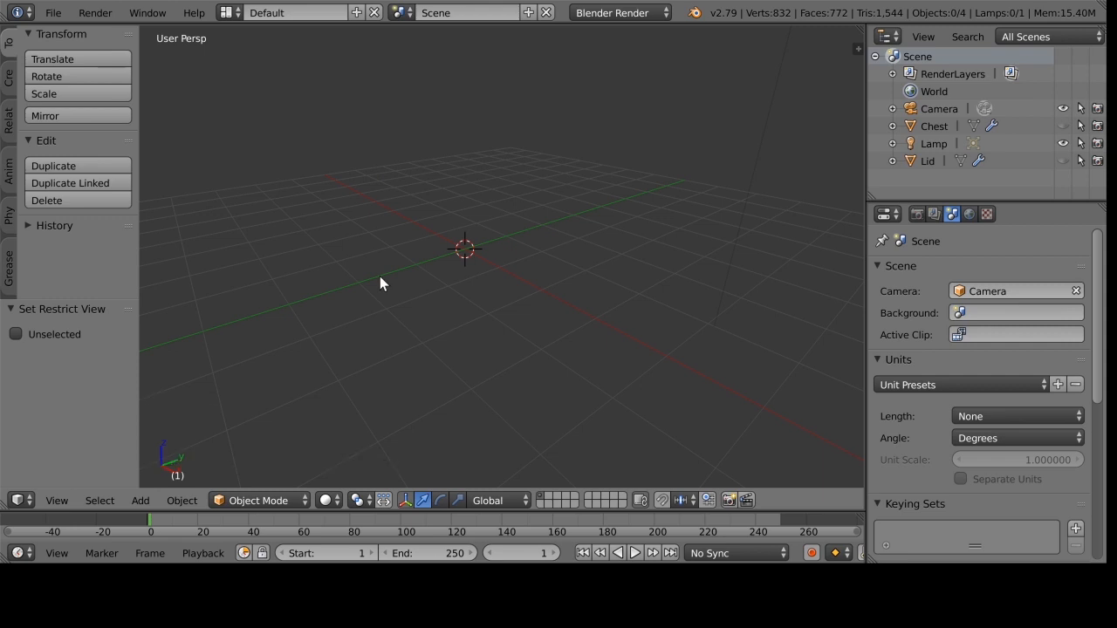
{"action": "key", "text": "shift+a"}
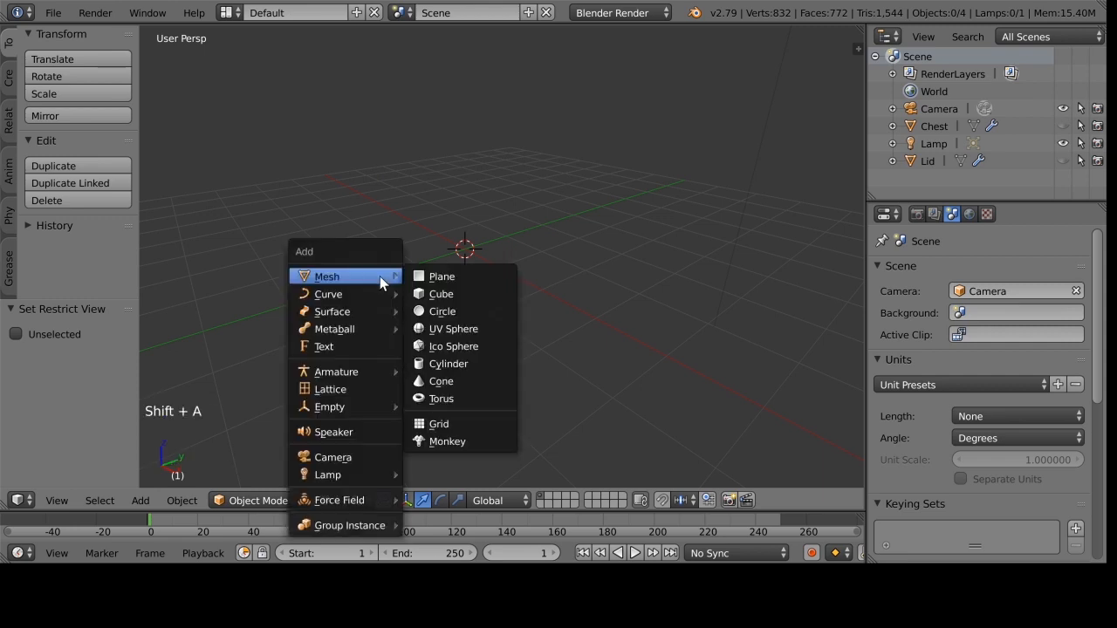
{"action": "left_click", "coordinate": [448, 365]}
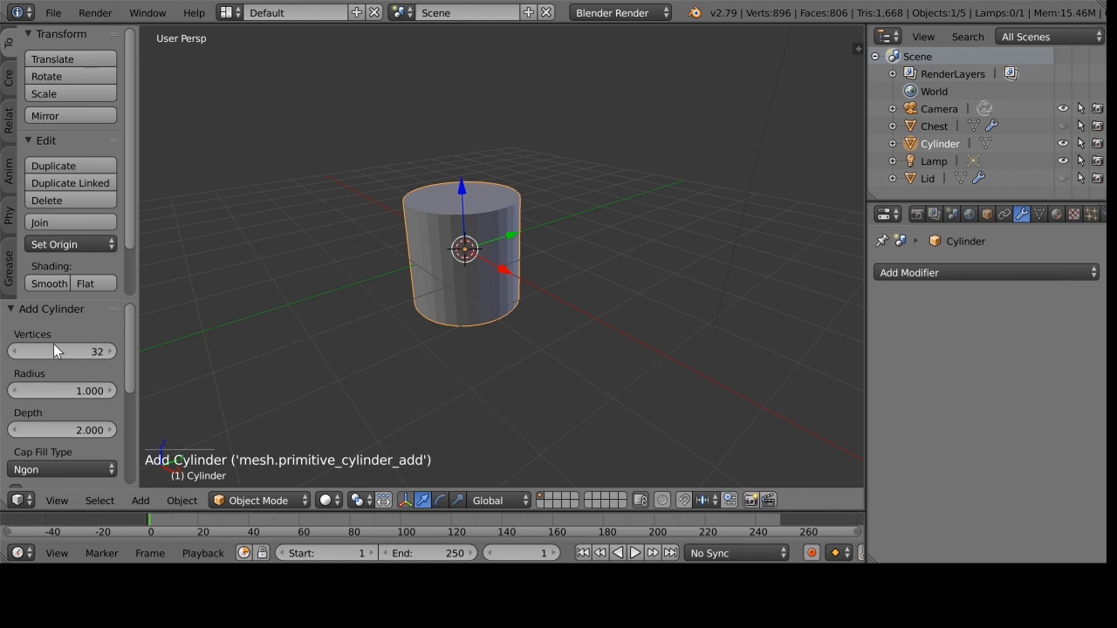
{"action": "left_click", "coordinate": [85, 353]}
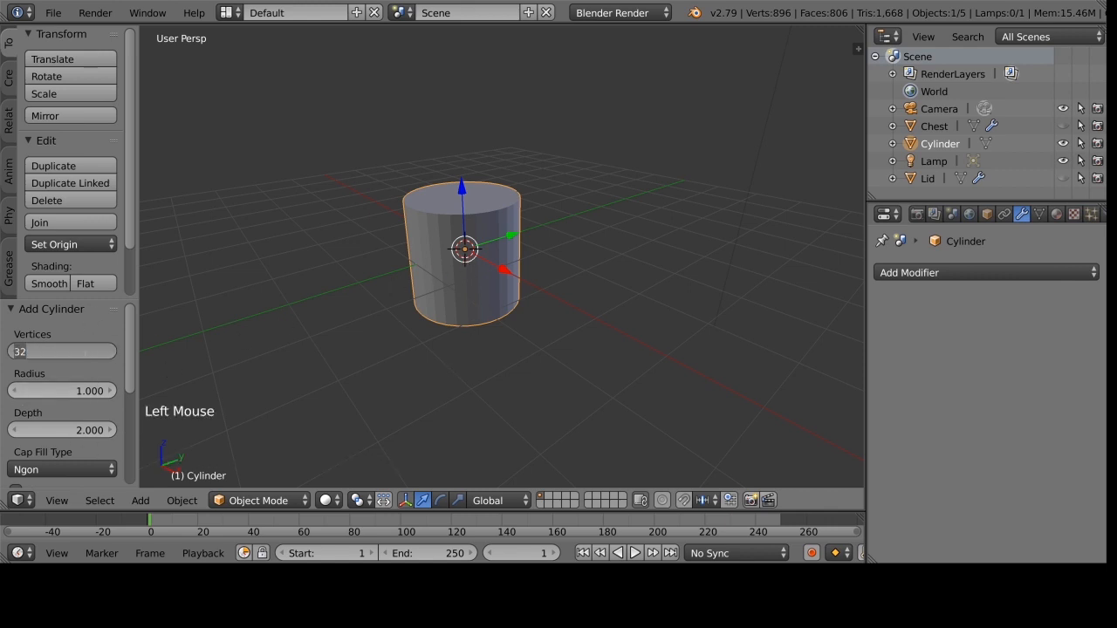
{"action": "type", "text": "8"}
{"action": "key", "text": "Return"}
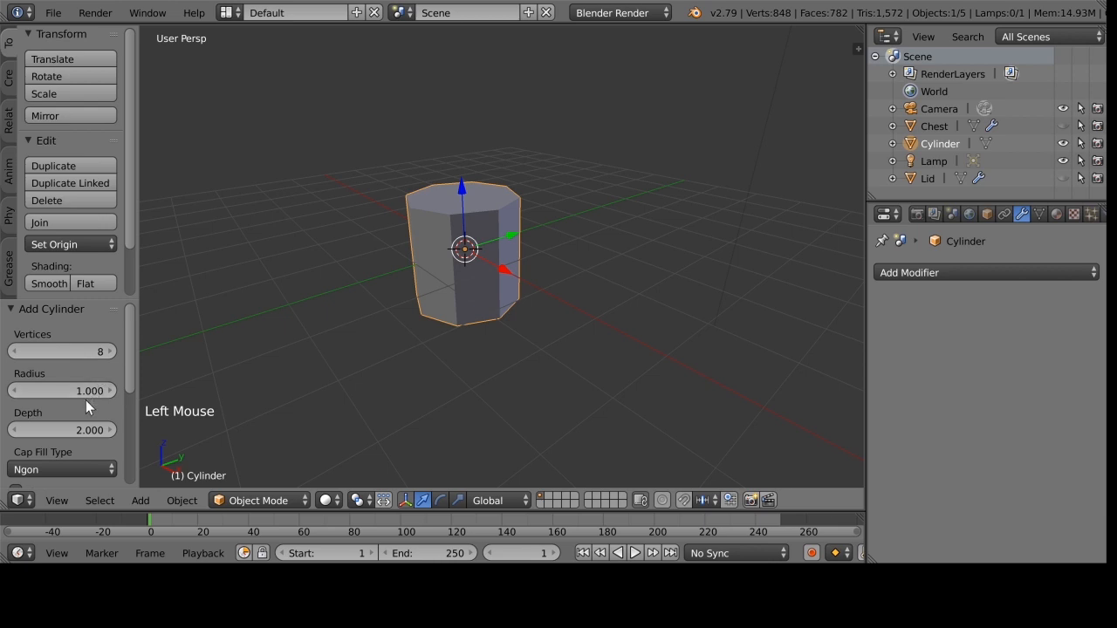
Set the cylinder's radius to 0.05.
{"action": "left_click", "coordinate": [86, 391]}
{"action": "type", "text": "0"}
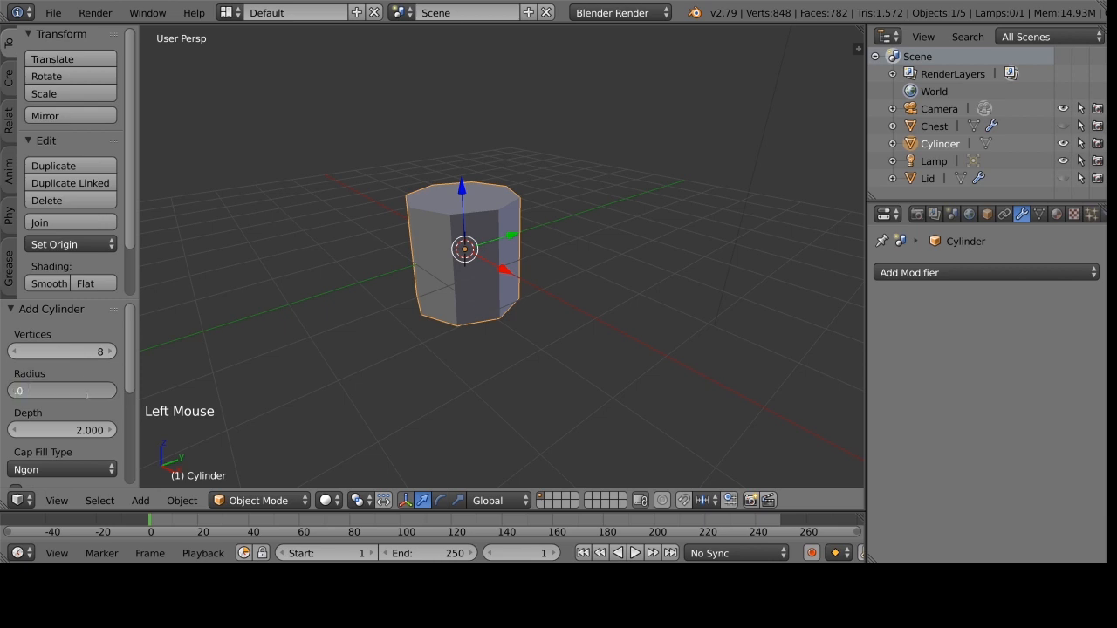
{"action": "type", "text": ".05"}
{"action": "key", "text": "Return"}
{"action": "left_click", "coordinate": [87, 430]}
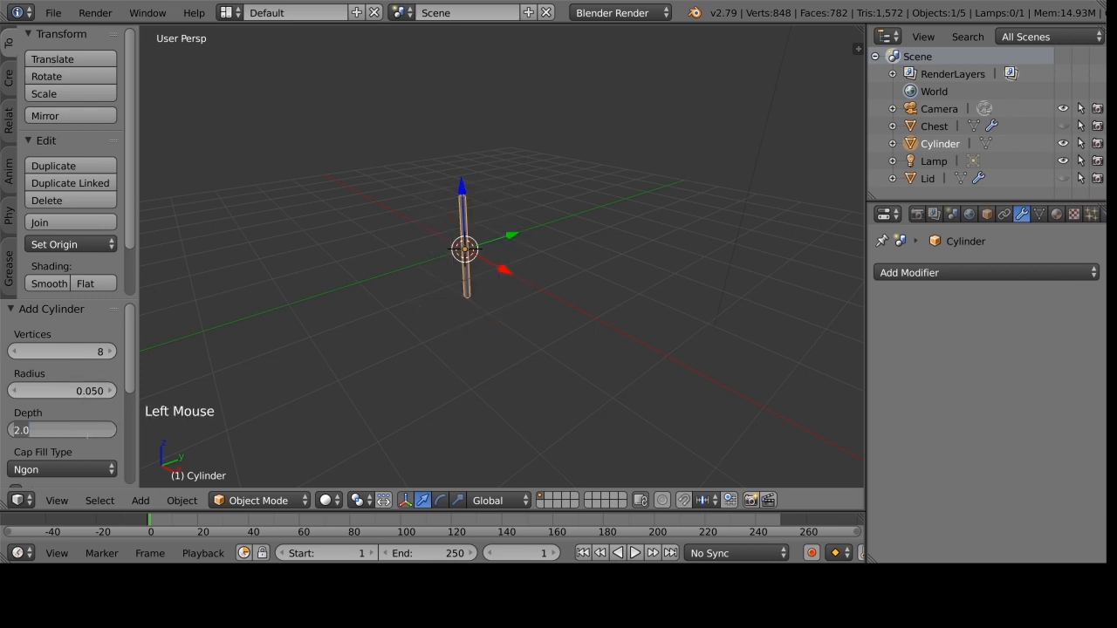
{"action": "key", "text": "Return"}
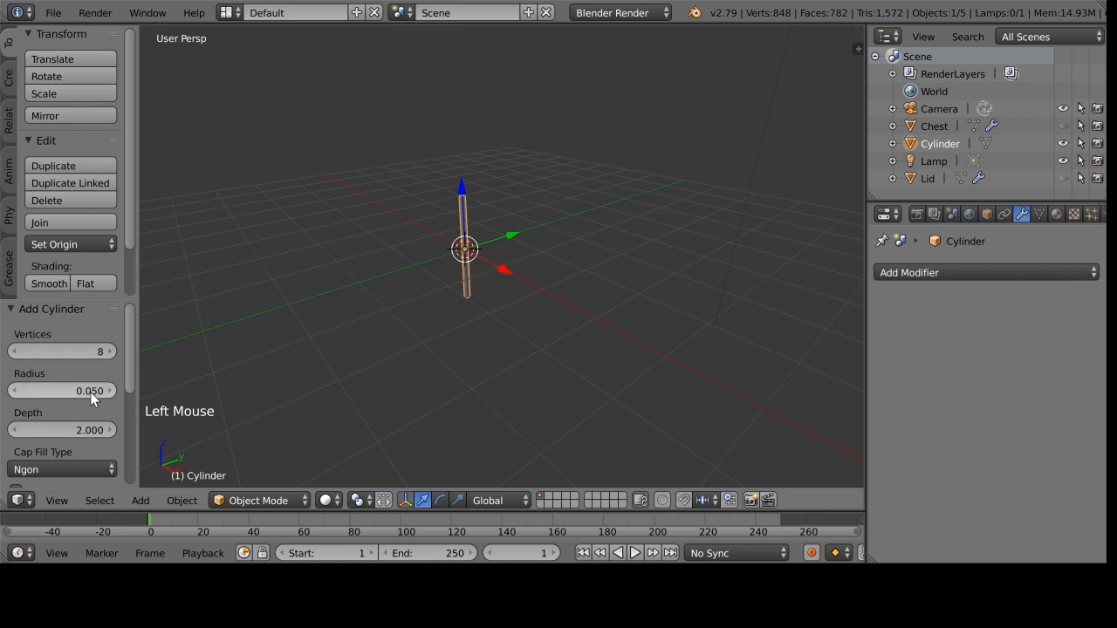
Set the cylinder's radius to 0.5 and its depth to 0.25.
{"action": "left_click", "coordinate": [90, 392]}
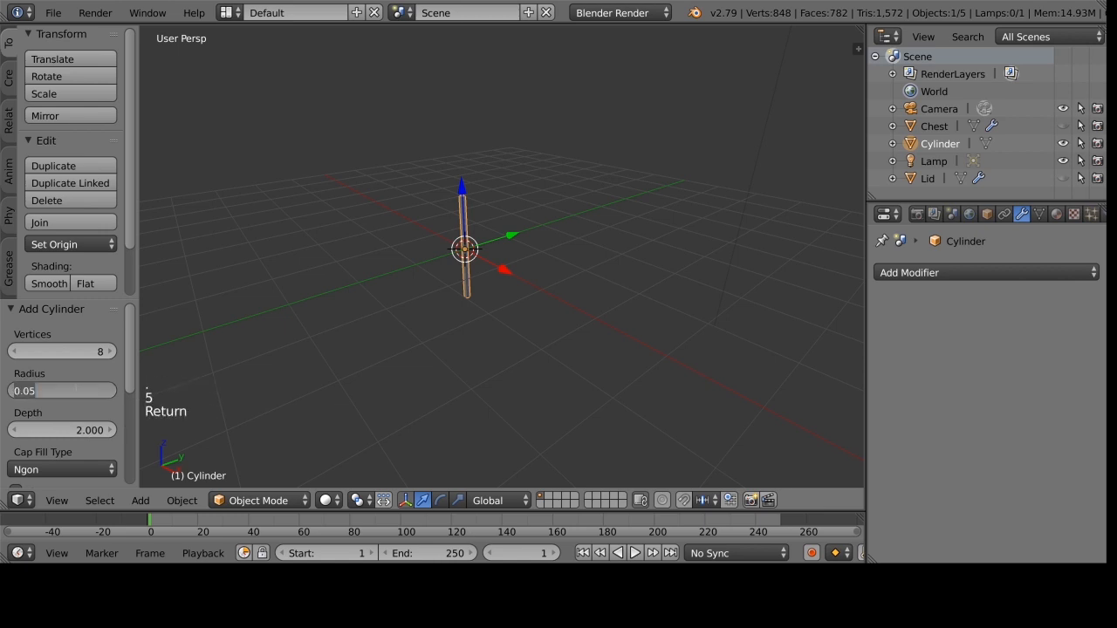
{"action": "key", "text": "BackSpace"}
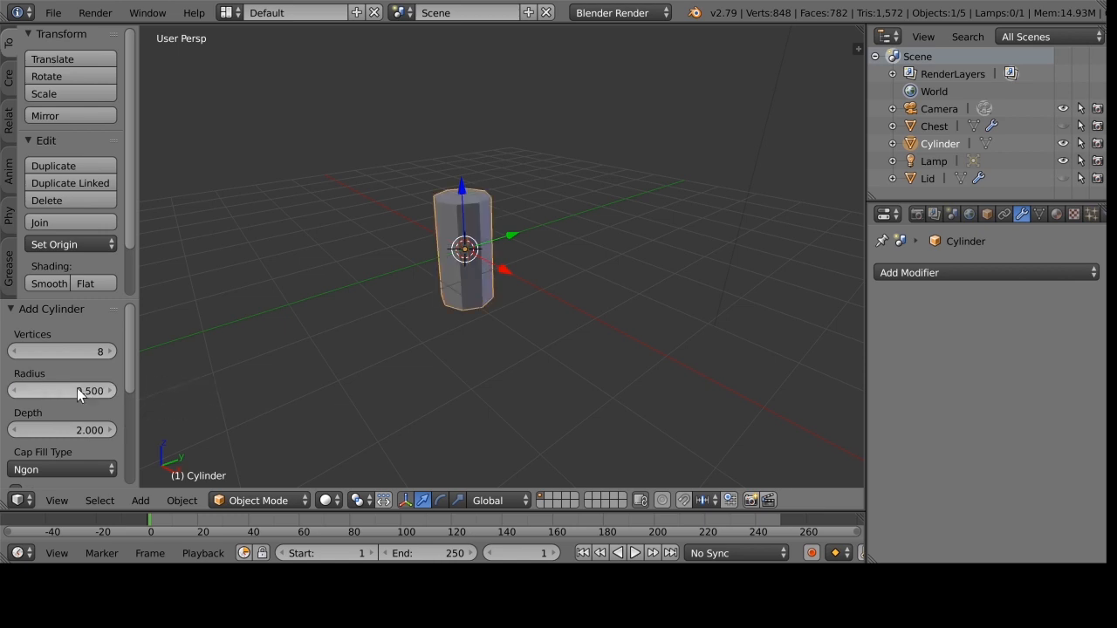
{"action": "left_click", "coordinate": [77, 430]}
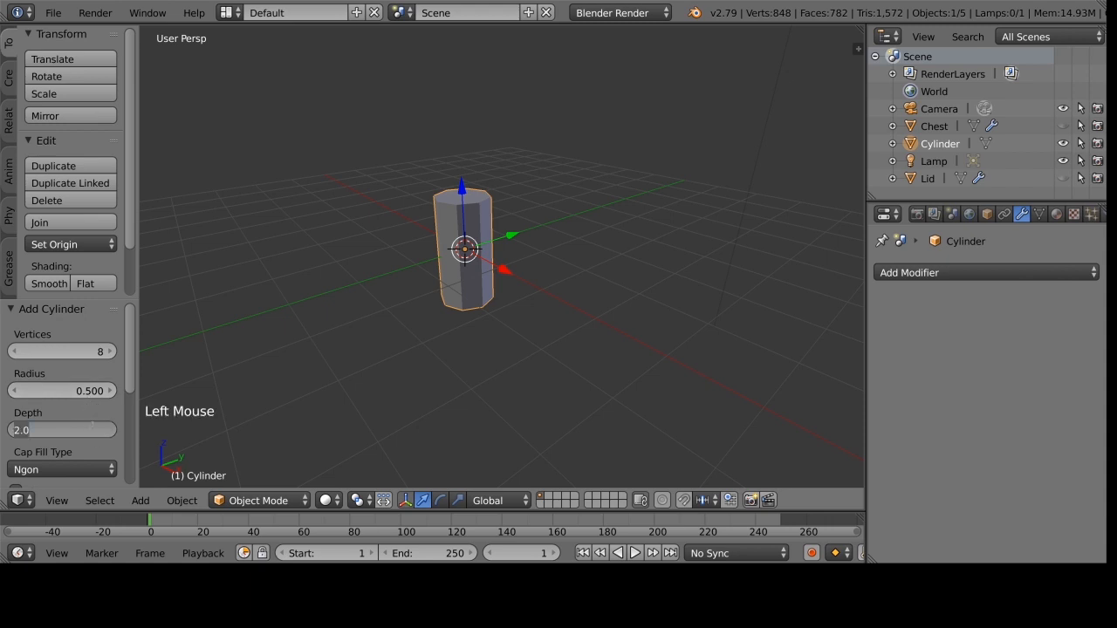
{"action": "key", "text": "BackSpace"}
{"action": "type", "text": "/25"}
{"action": "key", "text": "Return"}
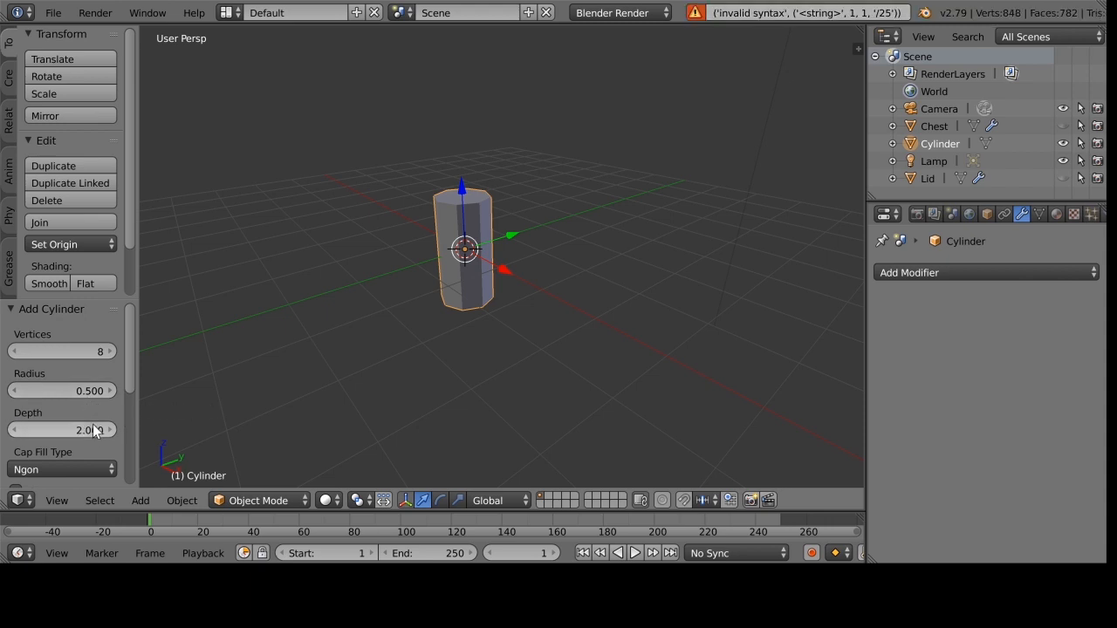
{"action": "key", "text": "BackSpace"}
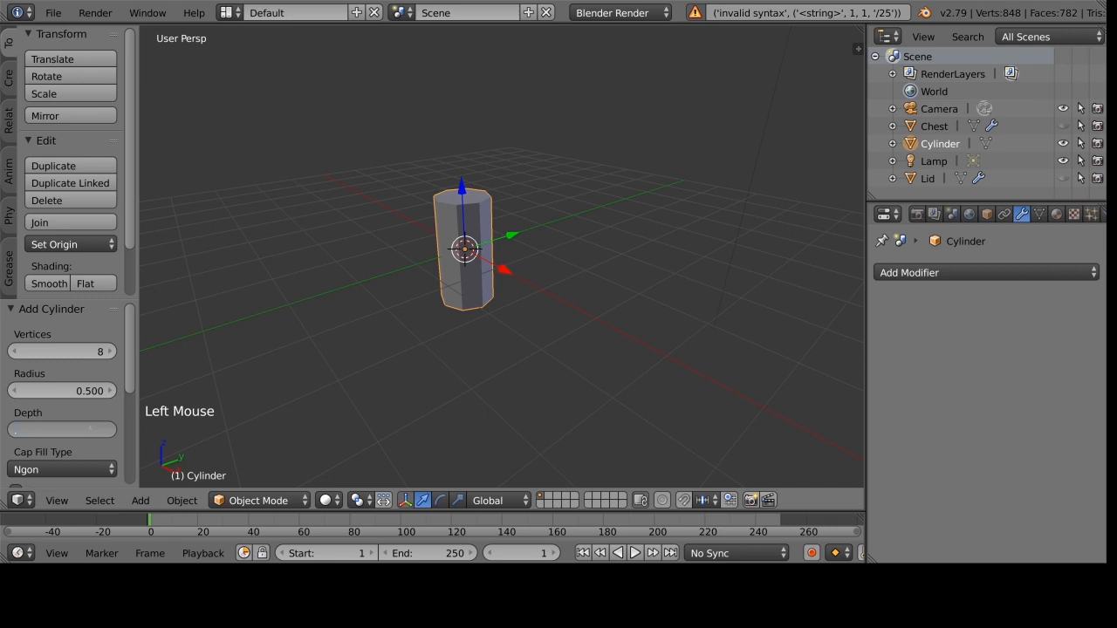
{"action": "type", "text": ".25"}
{"action": "key", "text": "Return"}
Rotate the new cylinder 90° about X so that it stands upright.
{"action": "scroll", "coordinate": [91, 427], "scroll_direction": "down", "scroll_amount": 7}
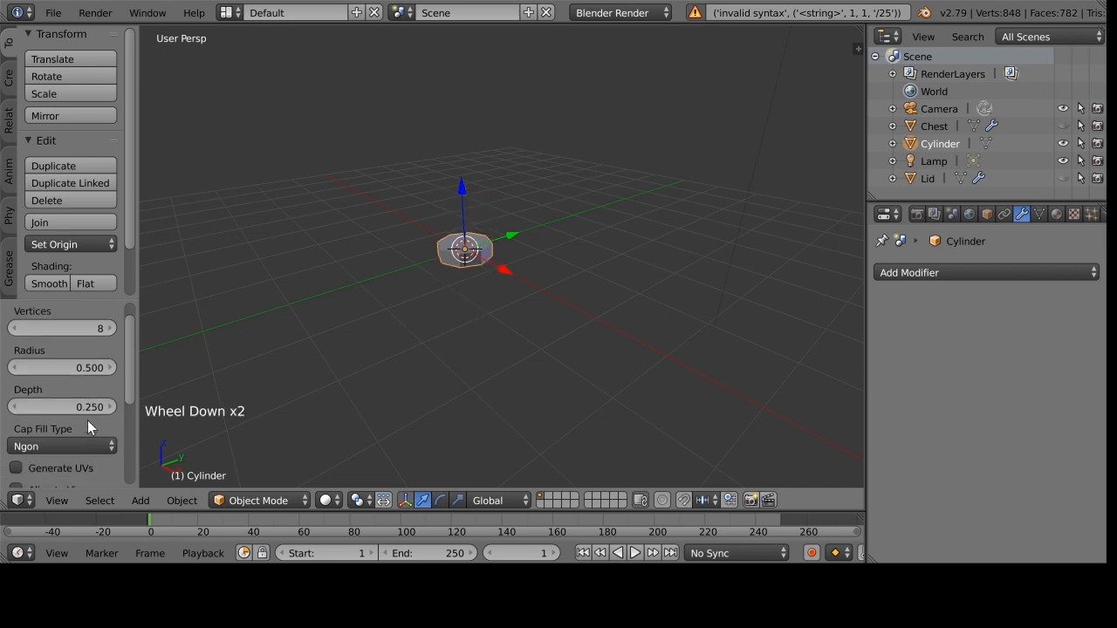
{"action": "scroll", "coordinate": [85, 411], "scroll_direction": "down", "scroll_amount": 8}
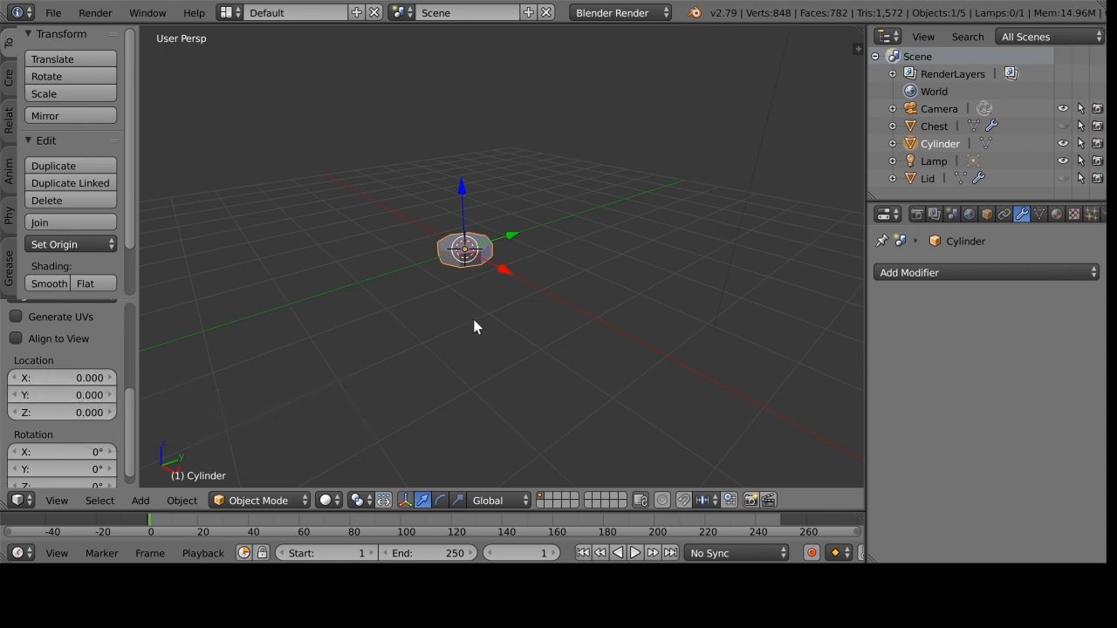
{"action": "scroll", "coordinate": [85, 419], "scroll_direction": "down", "scroll_amount": 2}
{"action": "left_click", "coordinate": [89, 436]}
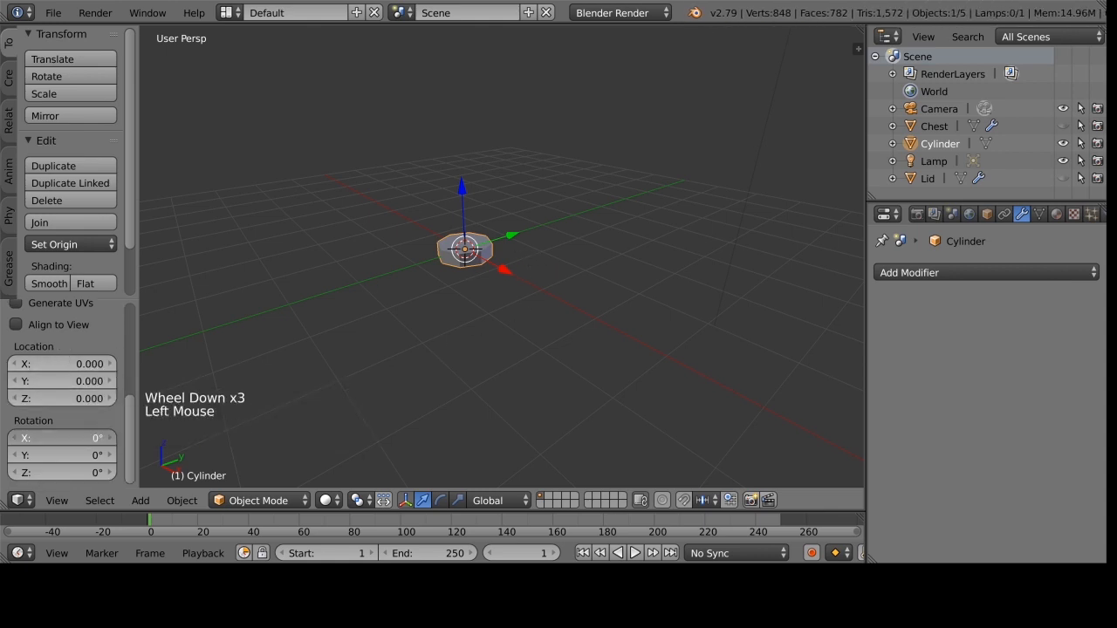
{"action": "type", "text": "90"}
{"action": "key", "text": "Return"}
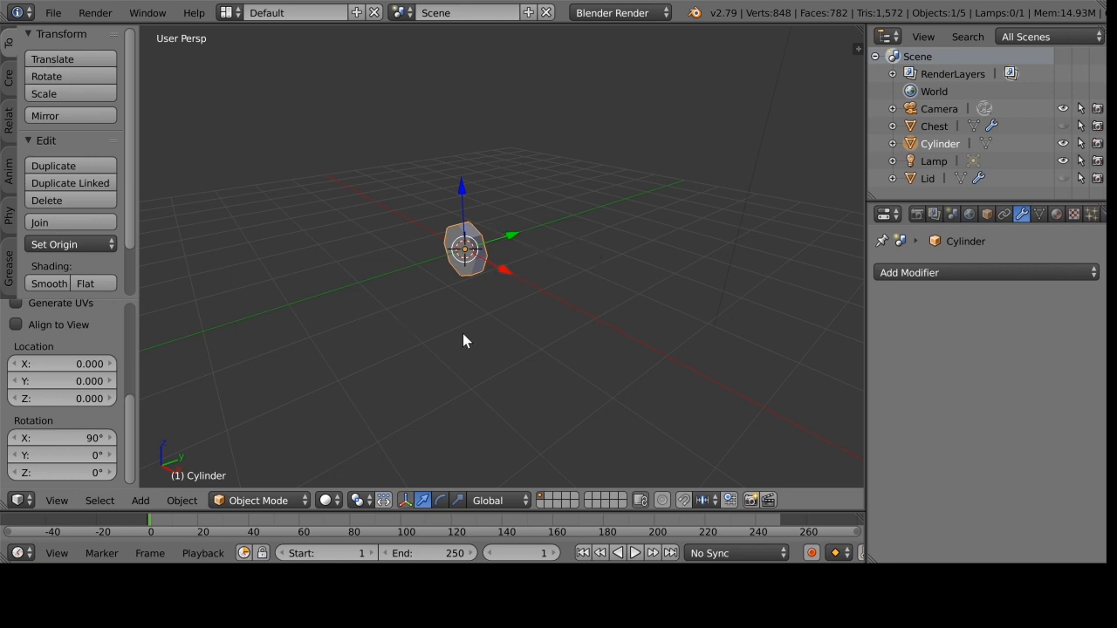
Unhide the chest and move the cylinder along Y so it protrudes from the outside of the long front wall.
{"action": "scroll", "coordinate": [464, 336], "scroll_direction": "down", "scroll_amount": 3}
{"action": "scroll", "coordinate": [464, 336], "scroll_direction": "up", "scroll_amount": 3}
{"action": "left_click_drag", "start_coordinate": [519, 240], "coordinate": [419, 282]}
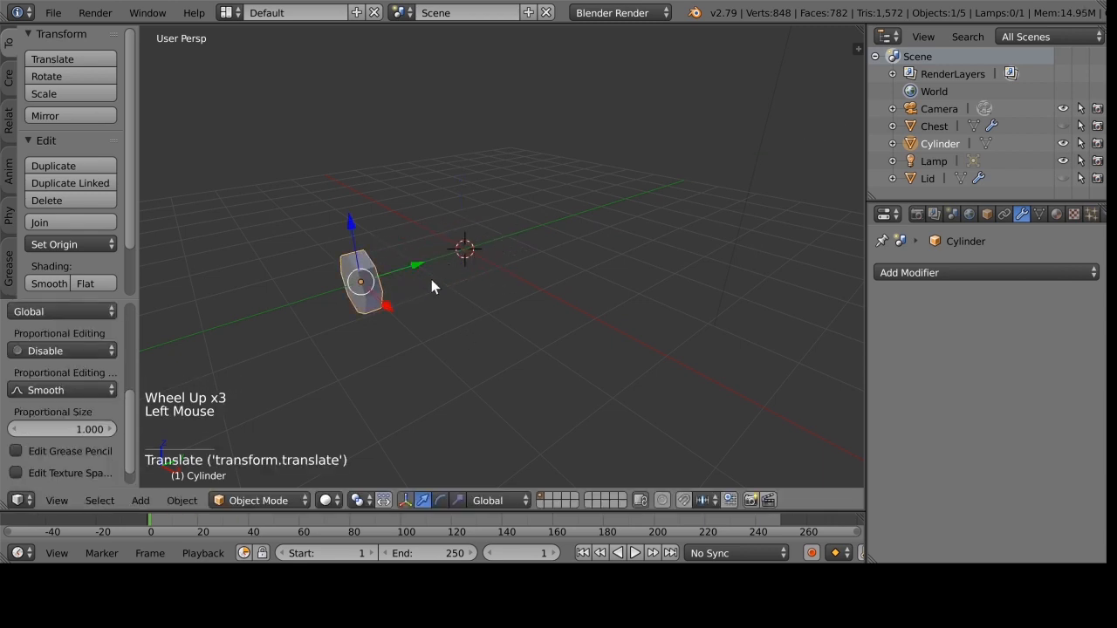
{"action": "left_click", "coordinate": [1064, 125]}
{"action": "scroll", "coordinate": [573, 284], "scroll_direction": "up", "scroll_amount": 2}
{"action": "middle_click_drag", "start_coordinate": [574, 284], "coordinate": [590, 274]}
{"action": "left_click_drag", "start_coordinate": [334, 239], "coordinate": [467, 199]}
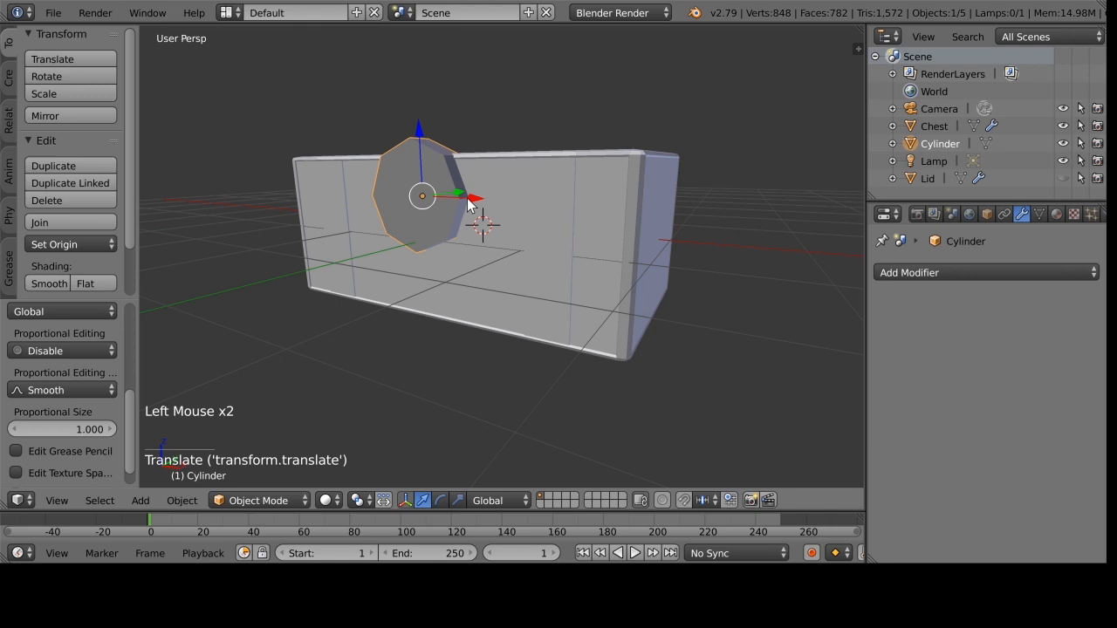
Scale the cylinder down uniformly, then flatten it along Z.
{"action": "key", "text": "s"}
{"action": "left_click", "coordinate": [457, 201]}
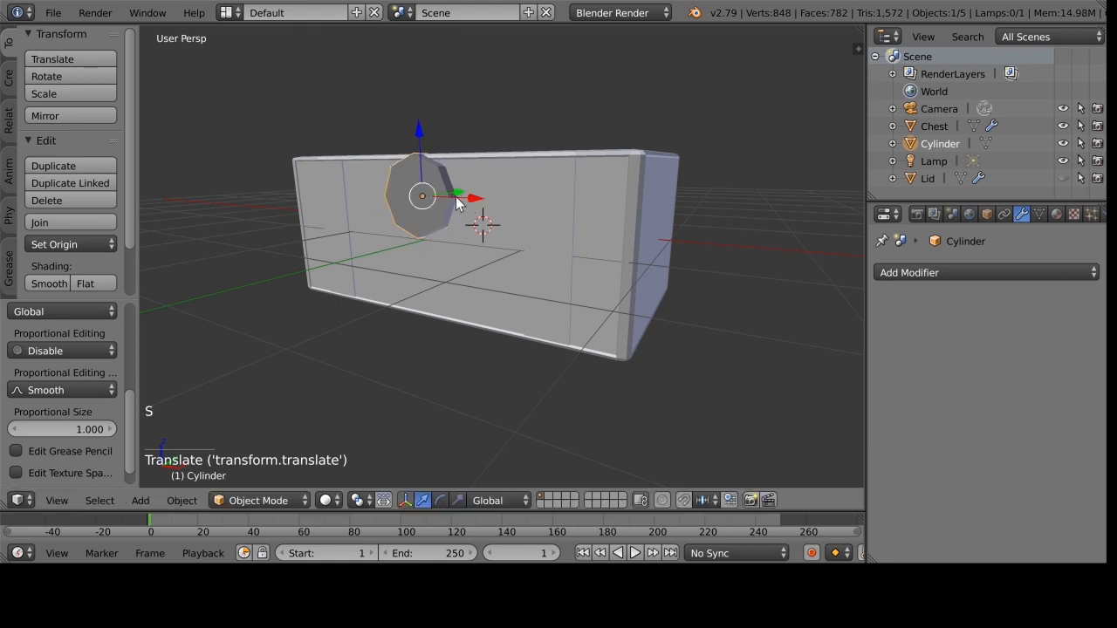
{"action": "key", "text": "s"}
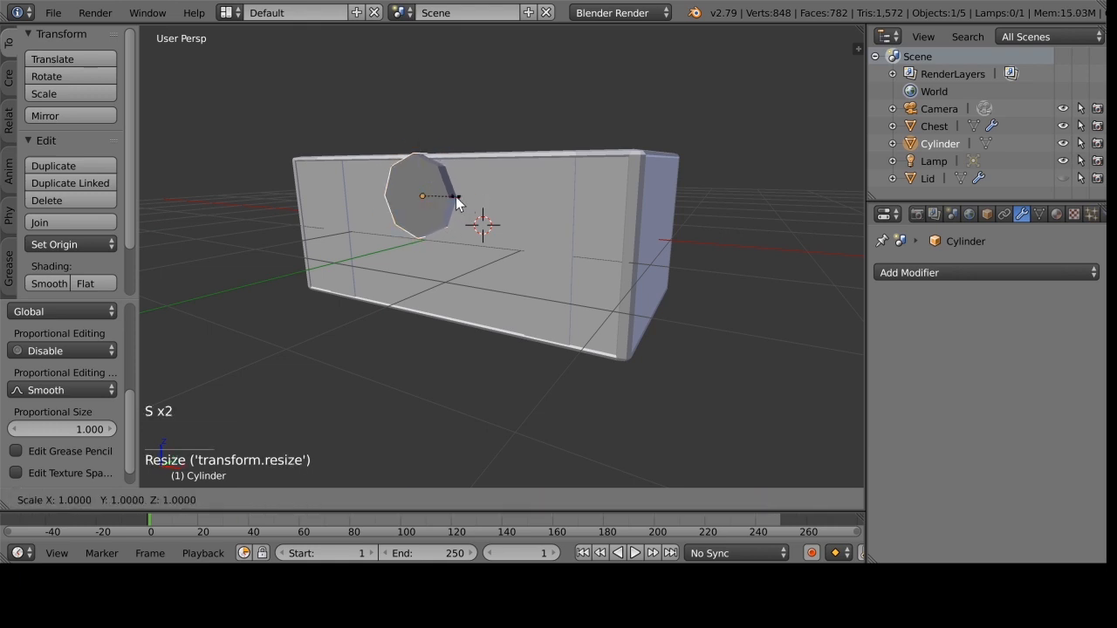
{"action": "key", "text": "z"}
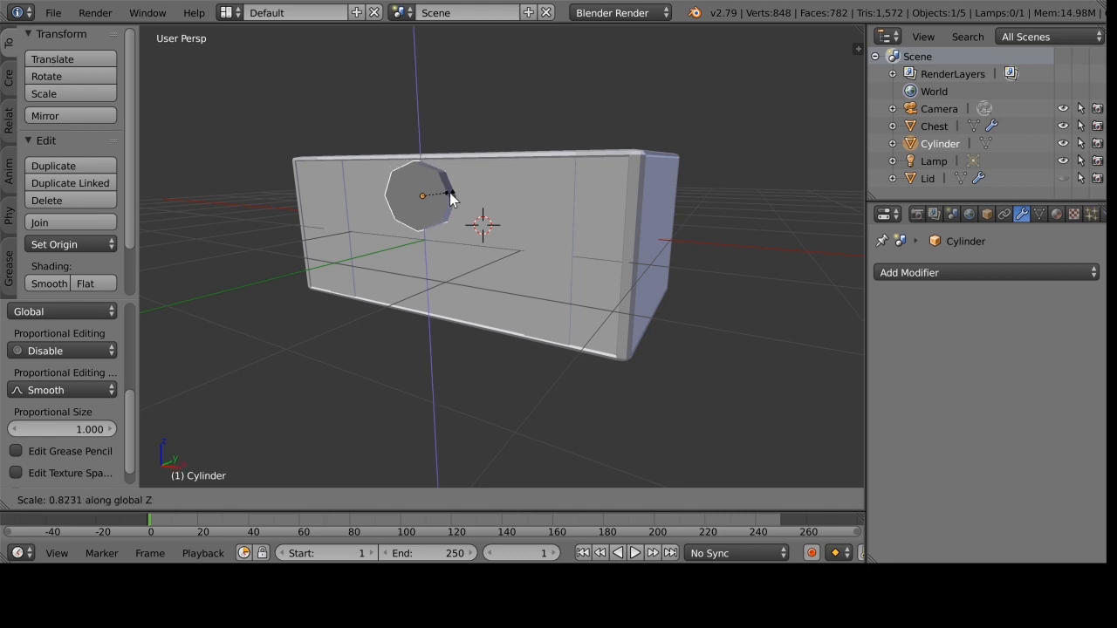
{"action": "left_click", "coordinate": [447, 192]}
{"action": "middle_click_drag", "start_coordinate": [447, 192], "coordinate": [489, 226]}
{"action": "scroll", "coordinate": [500, 260], "scroll_direction": "down", "scroll_amount": 1}
{"action": "scroll", "coordinate": [500, 260], "scroll_direction": "up", "scroll_amount": 1}
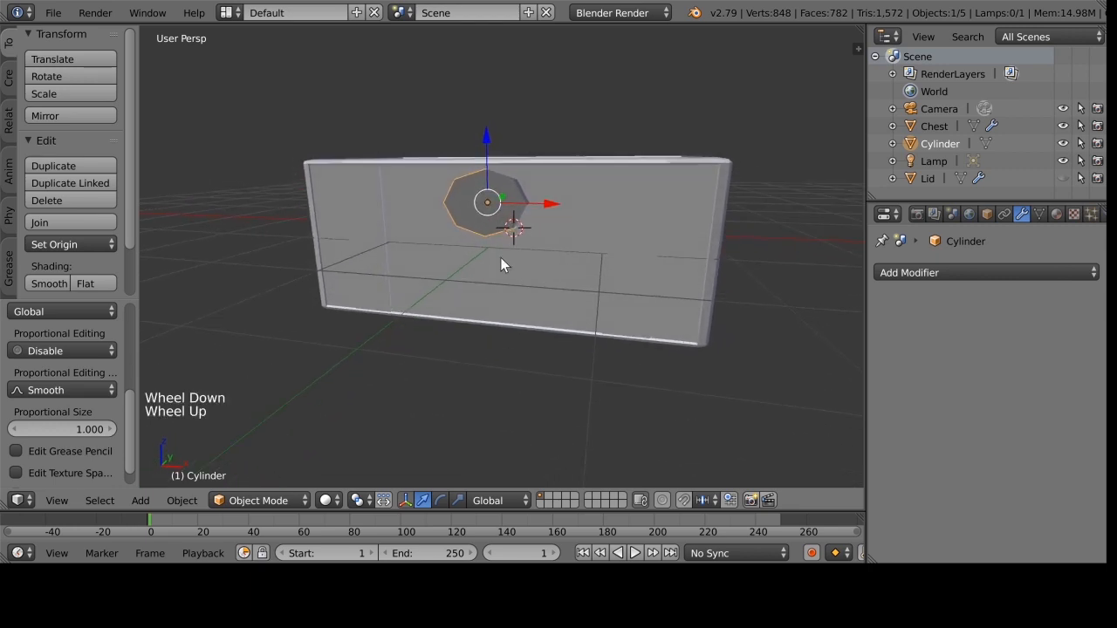
Apply the scale of the flattened cylinder on the chest's front wall.
{"action": "scroll", "coordinate": [500, 265], "scroll_direction": "down", "scroll_amount": 1}
{"action": "key", "text": "ctrl+a"}
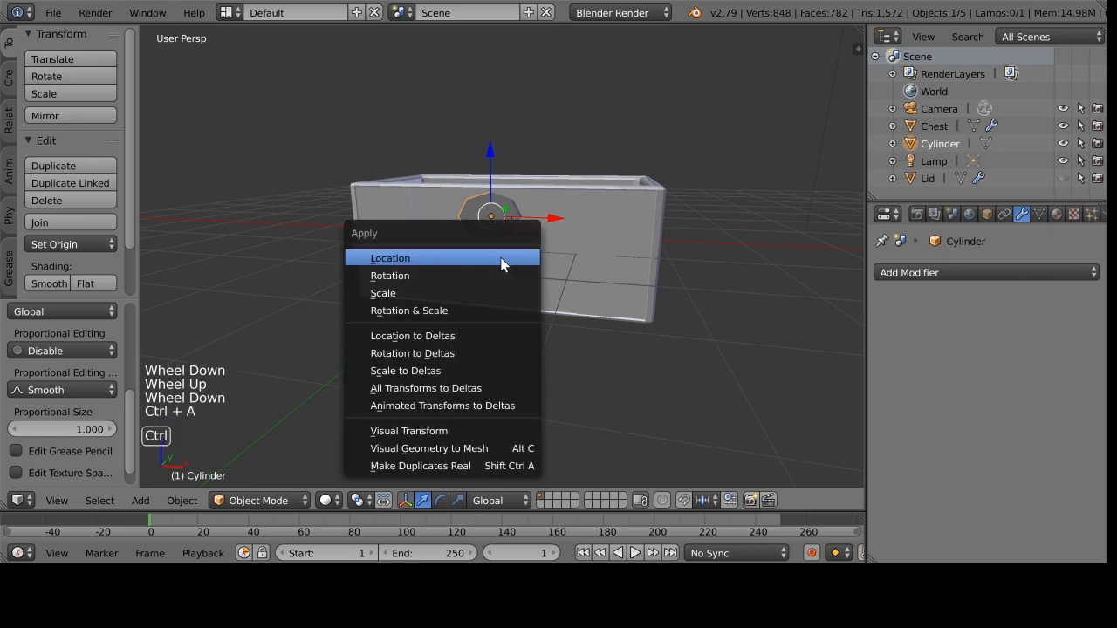
{"action": "left_click", "coordinate": [472, 293]}
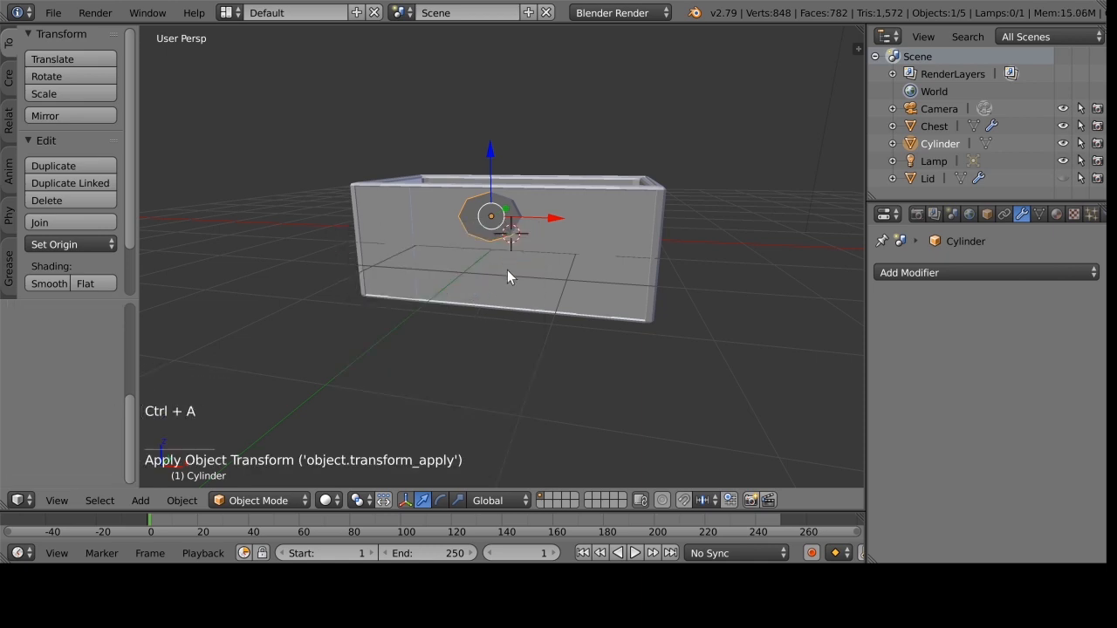
{"action": "scroll", "coordinate": [510, 269], "scroll_direction": "up", "scroll_amount": 2}
{"action": "middle_click_drag", "start_coordinate": [561, 222], "coordinate": [606, 239]}
{"action": "scroll", "coordinate": [608, 240], "scroll_direction": "down", "scroll_amount": 2}
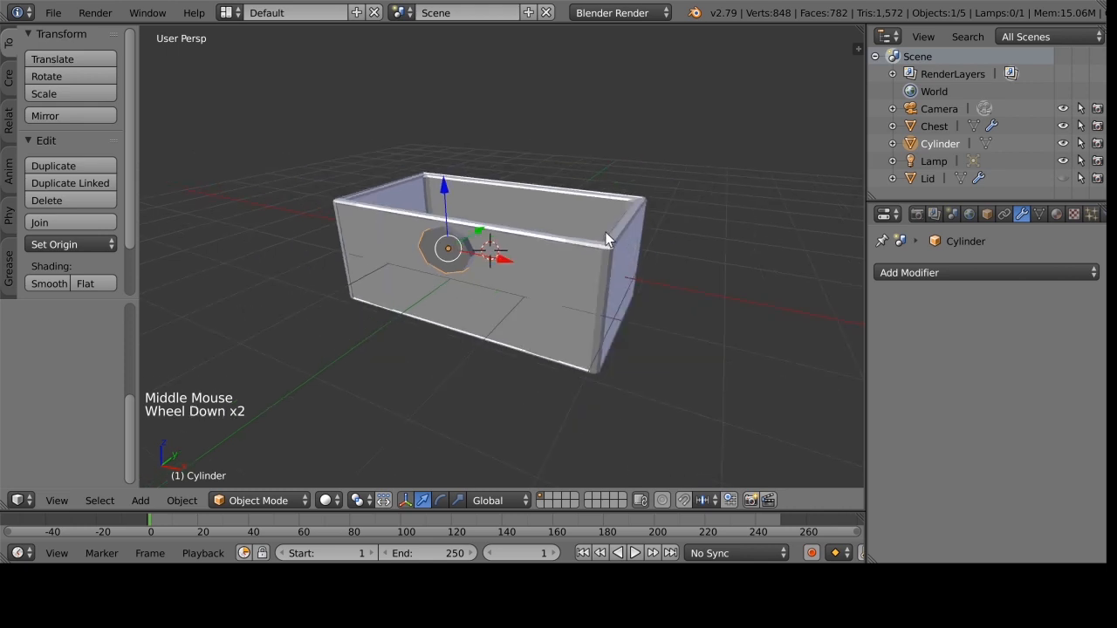
Hide the chest and add a second cylinder away from the first, at a newly placed 3D cursor.
{"action": "left_click", "coordinate": [1063, 127]}
{"action": "scroll", "coordinate": [576, 274], "scroll_direction": "up", "scroll_amount": 1}
{"action": "middle_click_drag", "start_coordinate": [576, 274], "coordinate": [561, 280]}
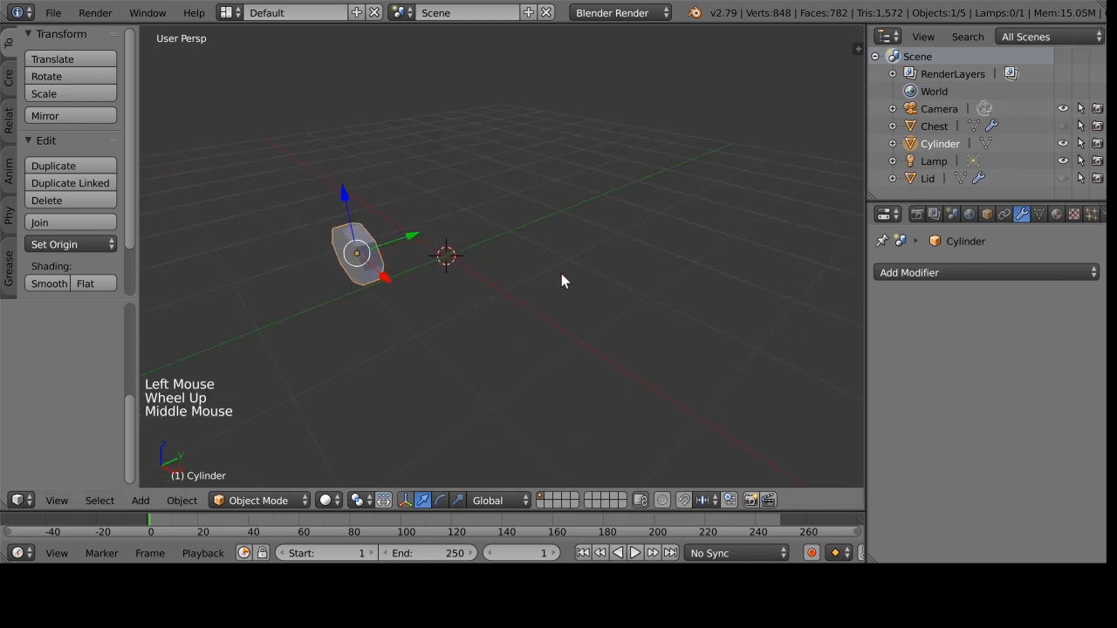
{"action": "left_click", "coordinate": [627, 270]}
{"action": "key", "text": "shift+a"}
{"action": "mouse_move", "coordinate": [463, 272]}
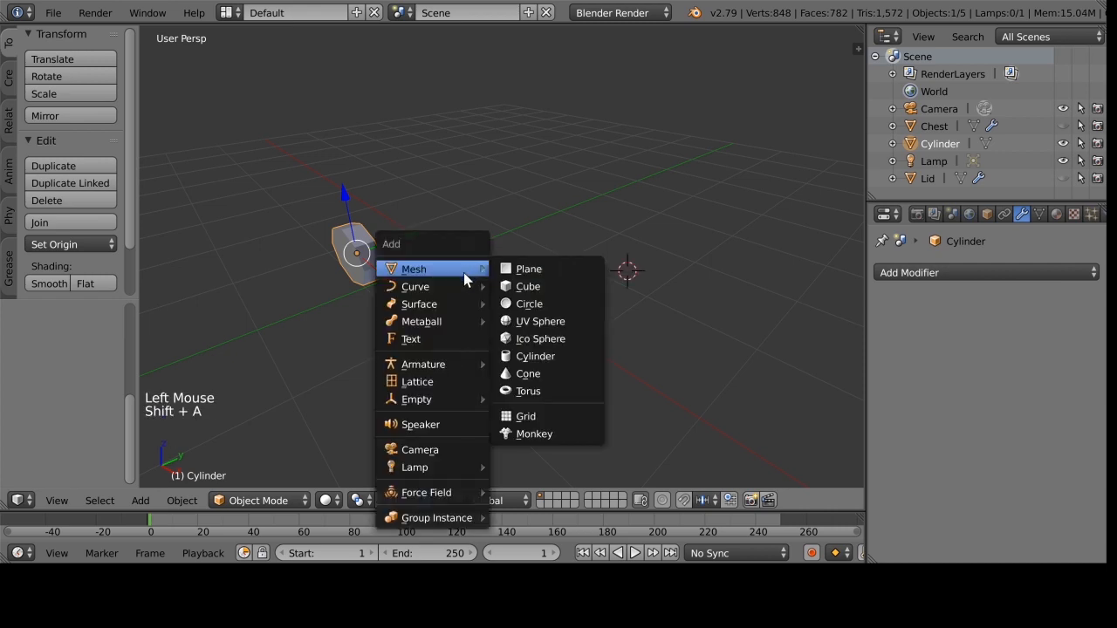
{"action": "left_click", "coordinate": [539, 355]}
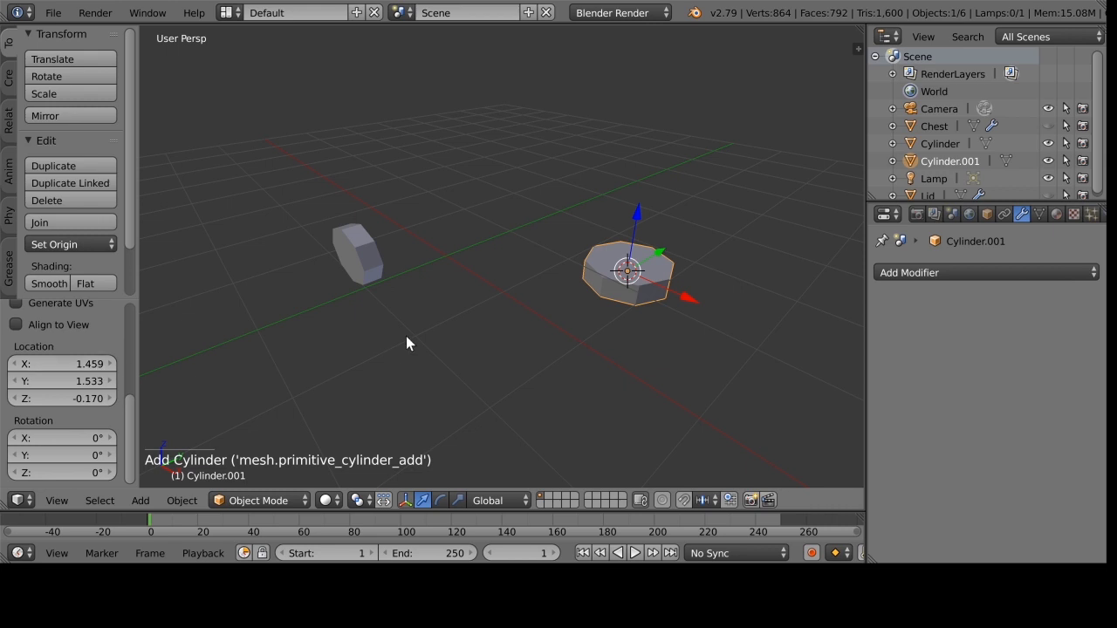
Set the second cylinder's X location to 0 and its radius to 0.2.
{"action": "middle_click_drag", "start_coordinate": [406, 336], "coordinate": [416, 337]}
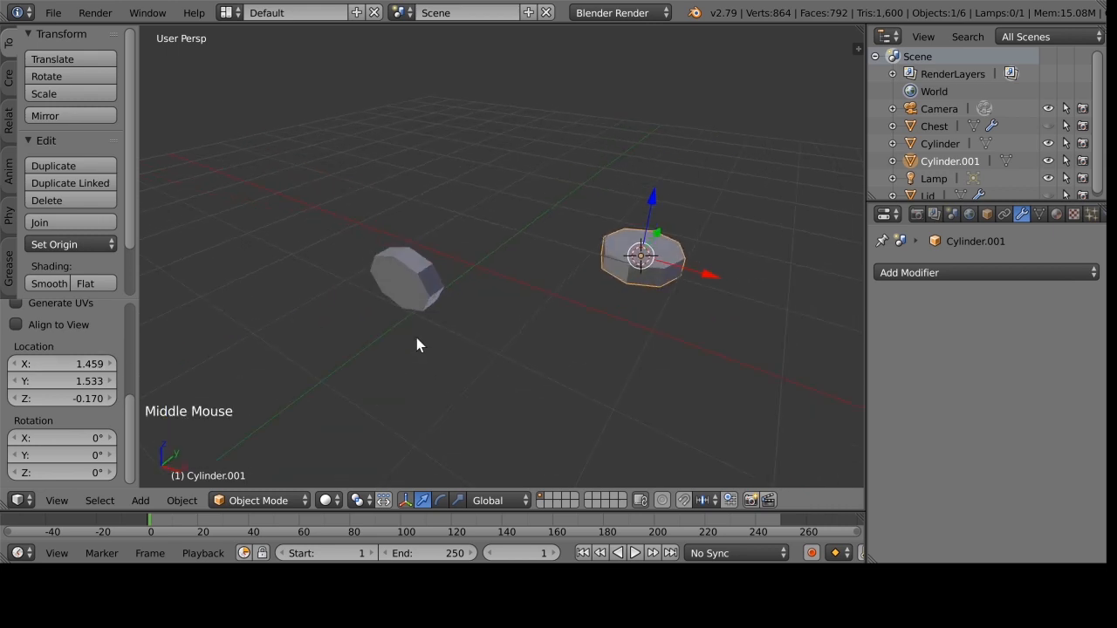
{"action": "left_click", "coordinate": [88, 365]}
{"action": "type", "text": "0"}
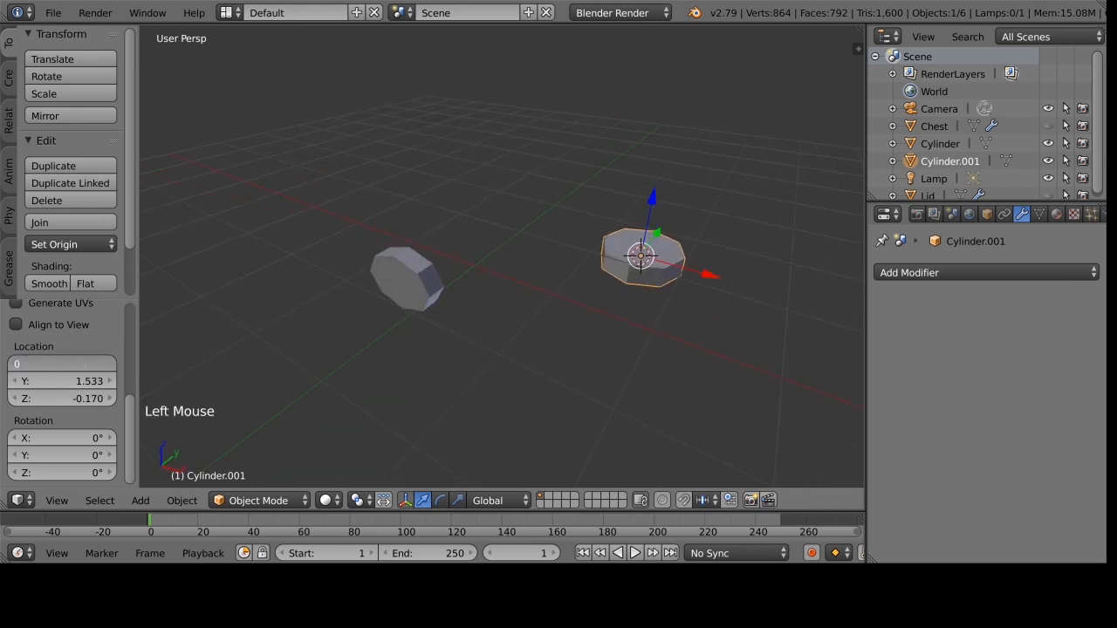
{"action": "key", "text": "Return"}
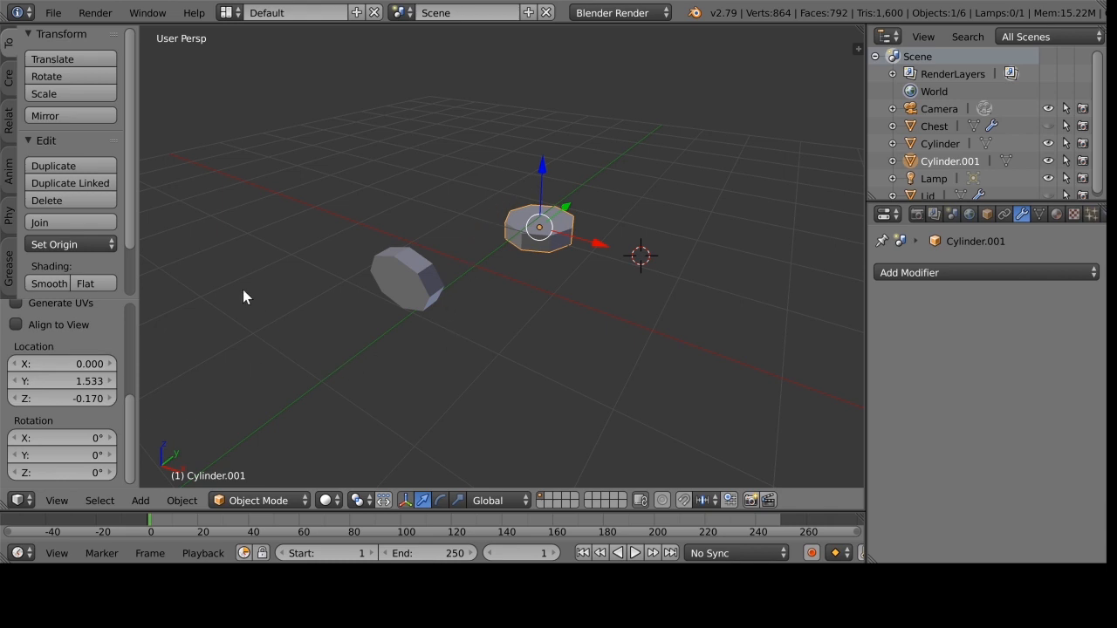
{"action": "left_click_drag", "start_coordinate": [131, 410], "coordinate": [142, 303]}
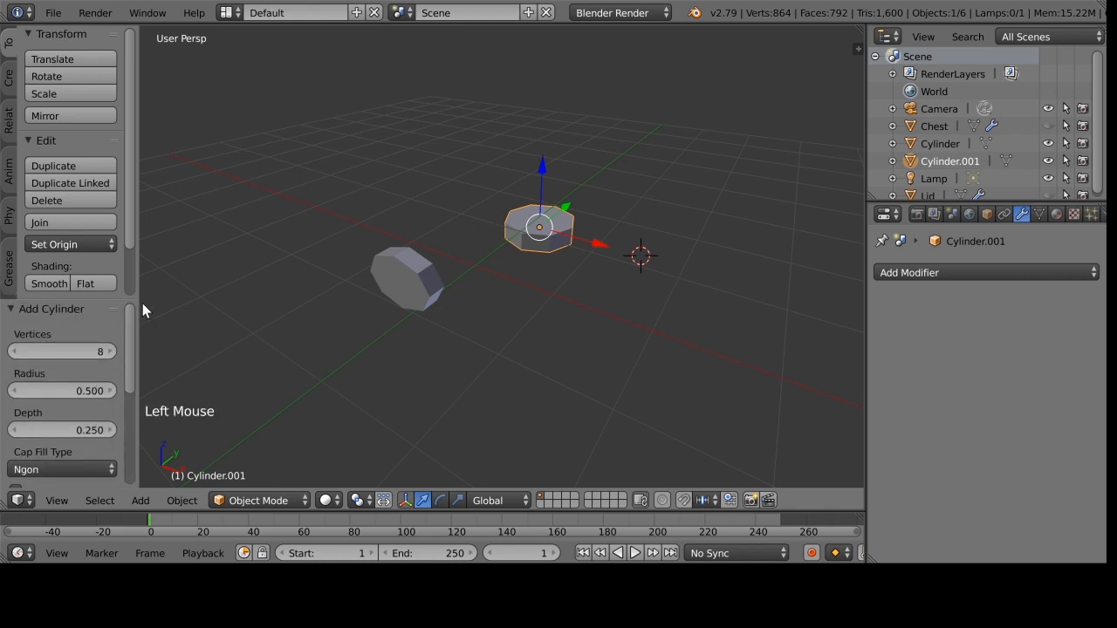
{"action": "double_click", "coordinate": [88, 391]}
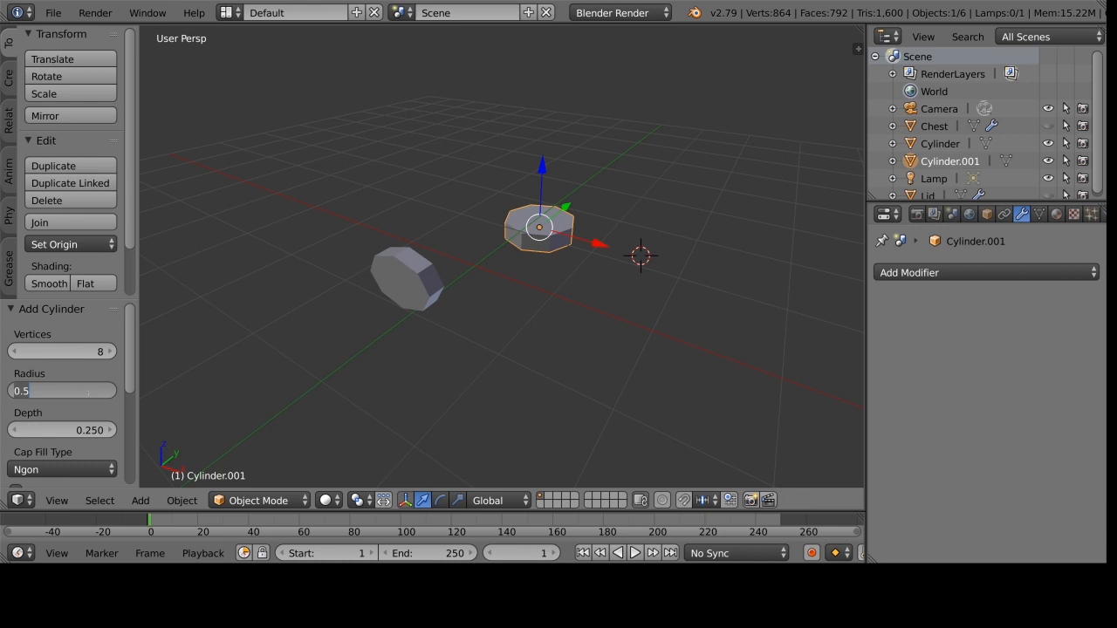
{"action": "type", "text": "0.2"}
{"action": "key", "text": "Return"}
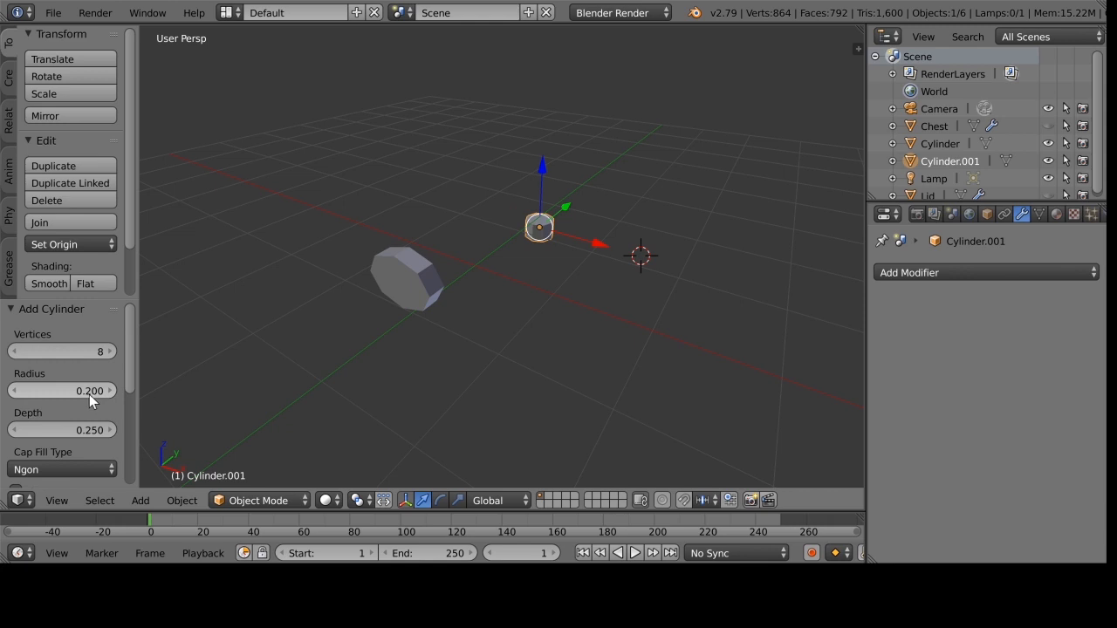
Set the second cylinder's depth to 0.4 and its X rotation to 90°.
{"action": "left_click", "coordinate": [93, 430]}
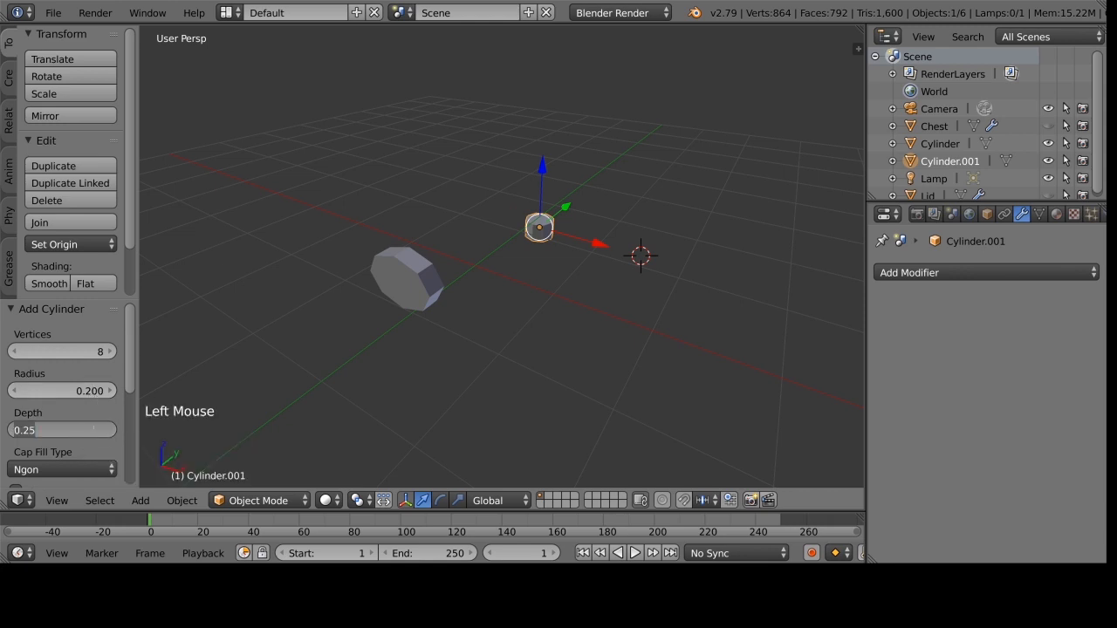
{"action": "type", "text": "0.4"}
{"action": "key", "text": "Return"}
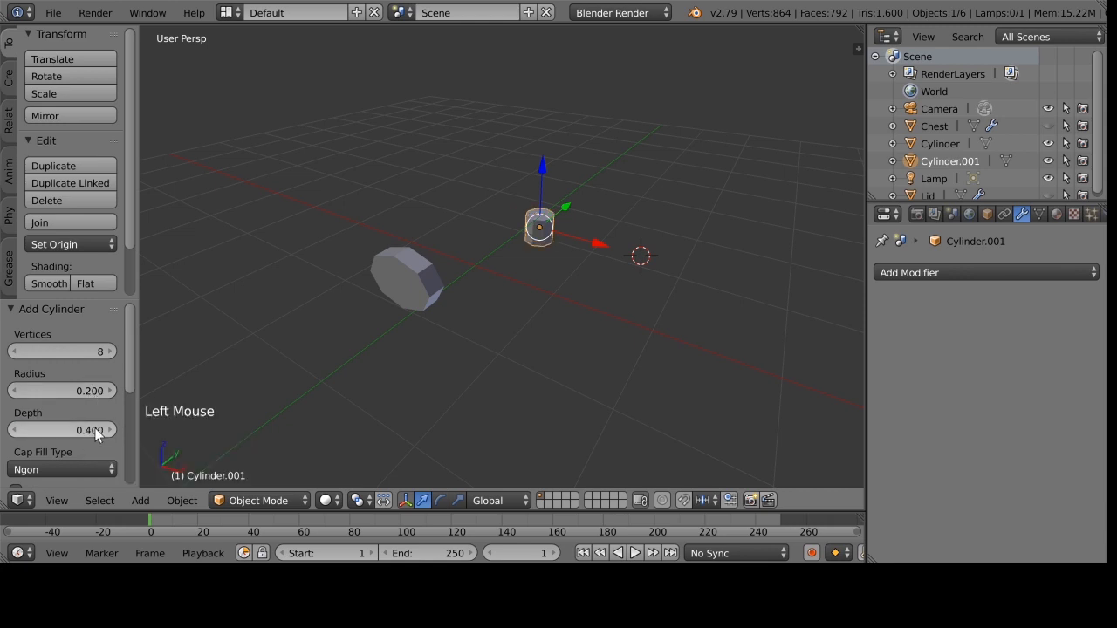
{"action": "scroll", "coordinate": [96, 429], "scroll_direction": "down", "scroll_amount": 16}
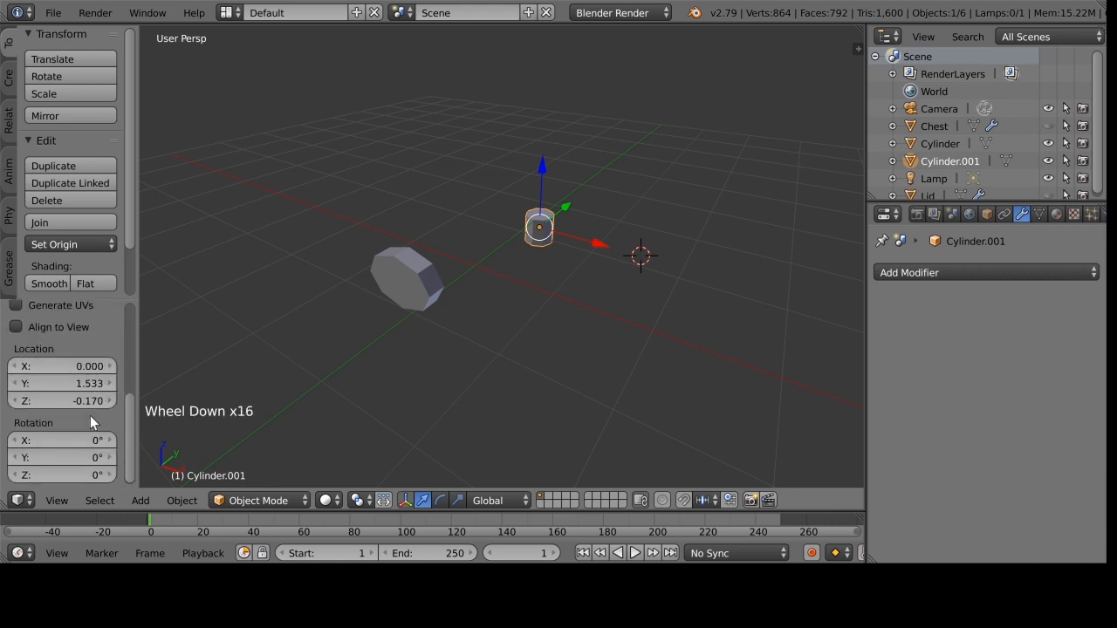
{"action": "scroll", "coordinate": [91, 417], "scroll_direction": "down", "scroll_amount": 4}
{"action": "left_click", "coordinate": [94, 438]}
{"action": "type", "text": "9"}
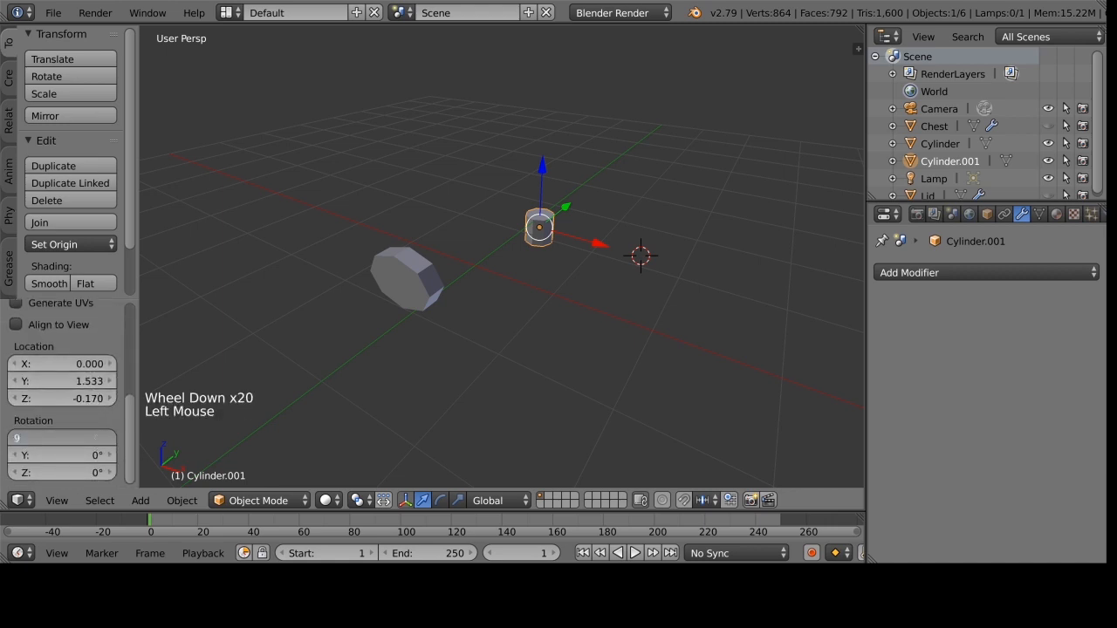
{"action": "type", "text": "0"}
{"action": "key", "text": "Return"}
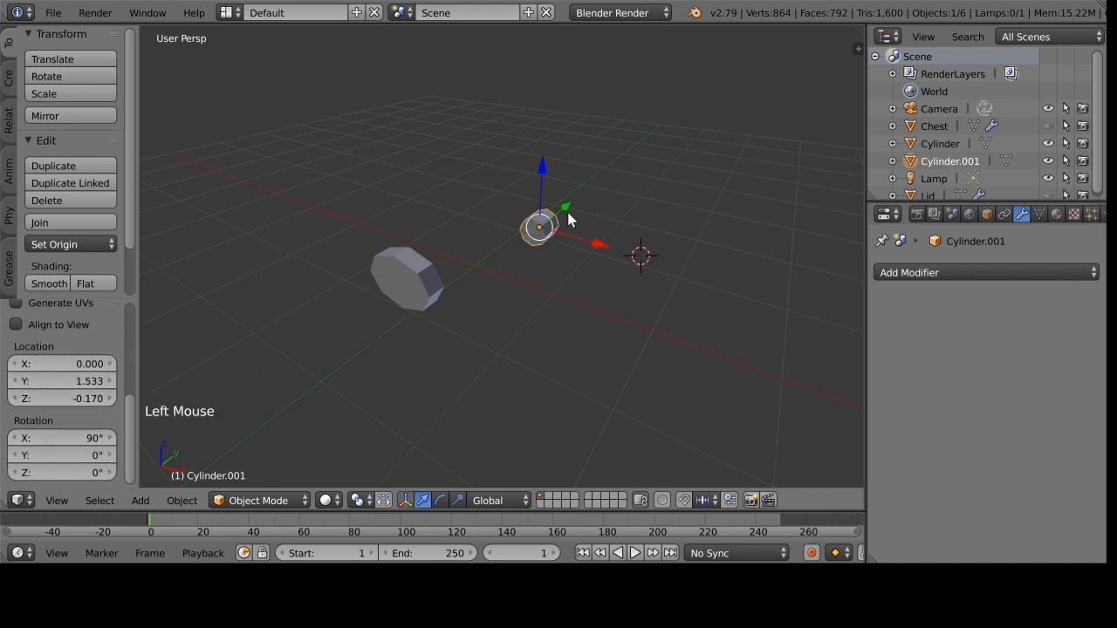
Position the small cylinder in the upper middle of the large cylinder's face and scale it uniformly to about 0.56.
{"action": "left_click_drag", "start_coordinate": [567, 212], "coordinate": [392, 229]}
{"action": "scroll", "coordinate": [581, 228], "scroll_direction": "up", "scroll_amount": 19}
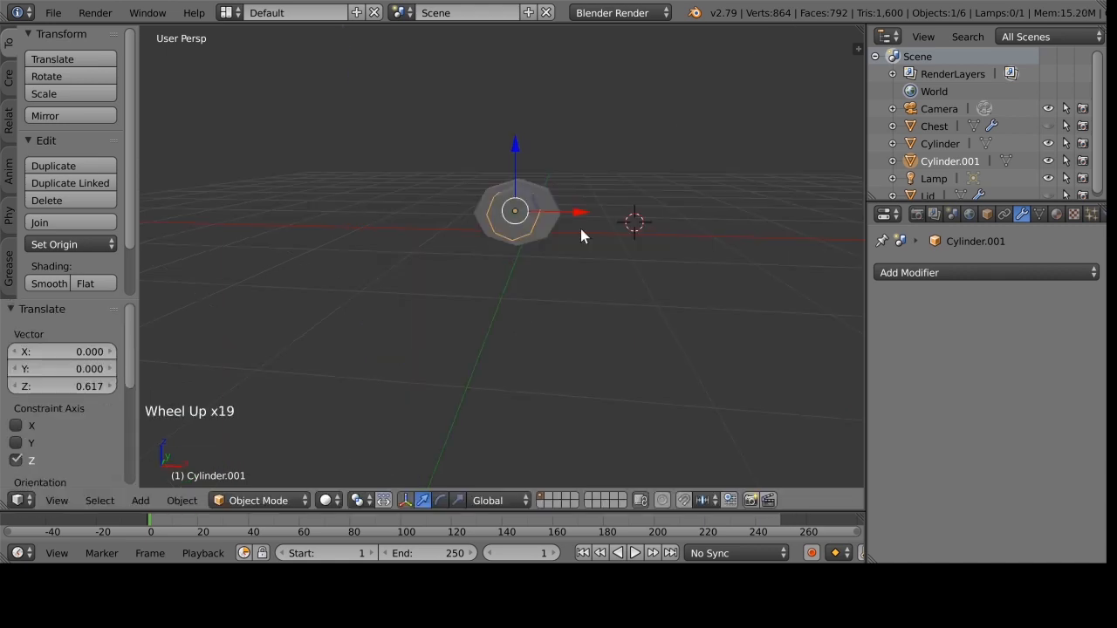
{"action": "key", "text": "s"}
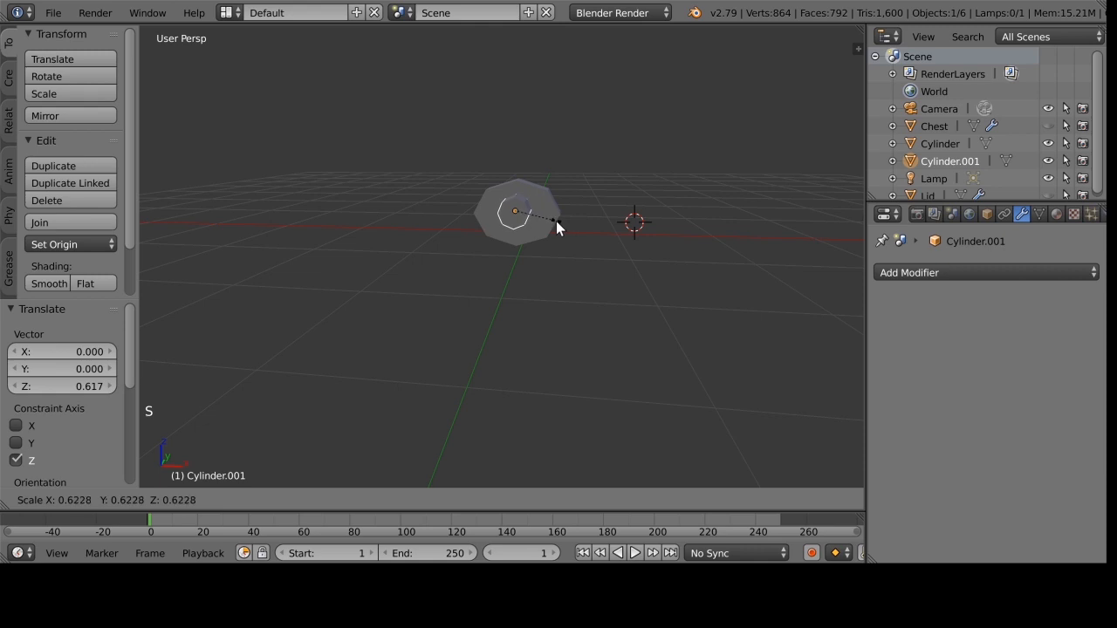
{"action": "left_click", "coordinate": [552, 221]}
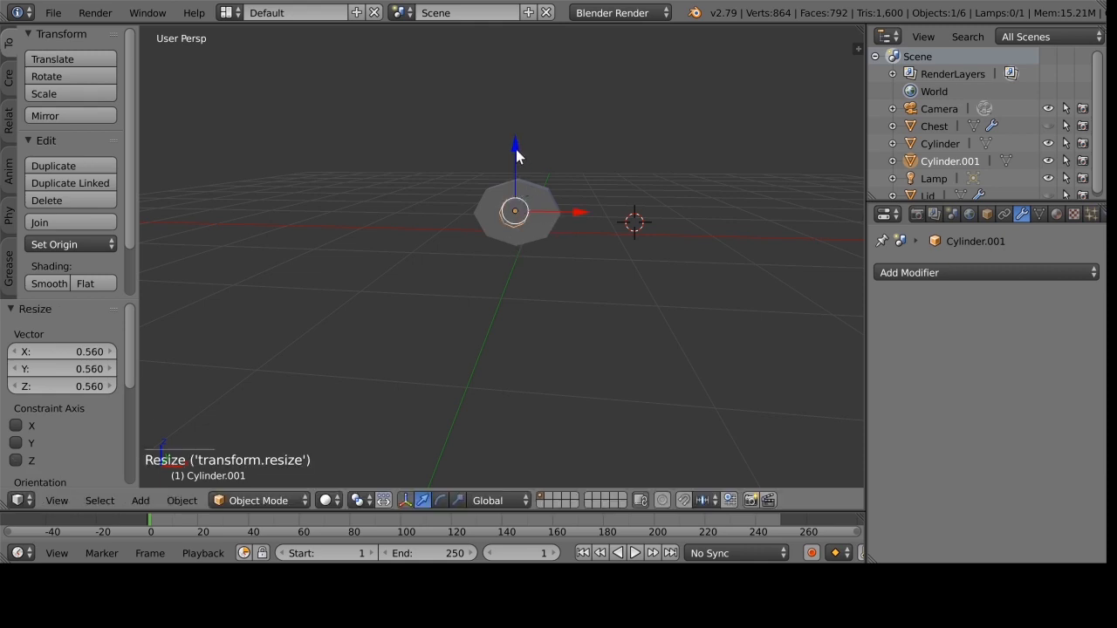
{"action": "left_click_drag", "start_coordinate": [516, 149], "coordinate": [517, 140]}
{"action": "scroll", "coordinate": [581, 251], "scroll_direction": "up", "scroll_amount": 2}
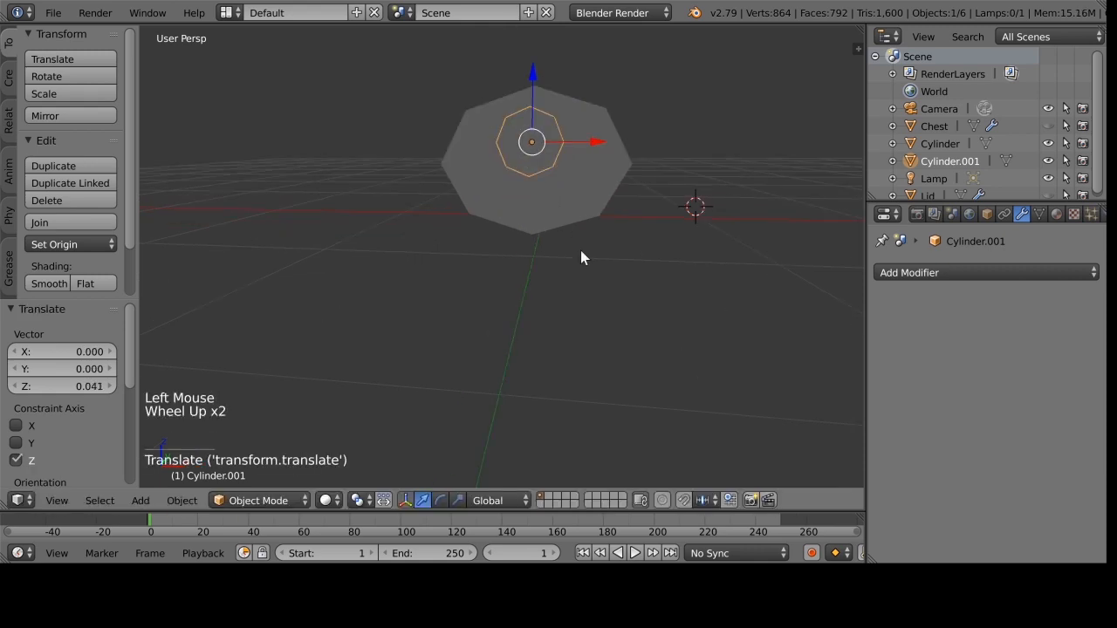
Extrude the small cylinder's two lowest side faces downward about 0.143 and widen them about 1.5 times along X.
{"action": "middle_click_drag", "start_coordinate": [582, 257], "coordinate": [578, 291]}
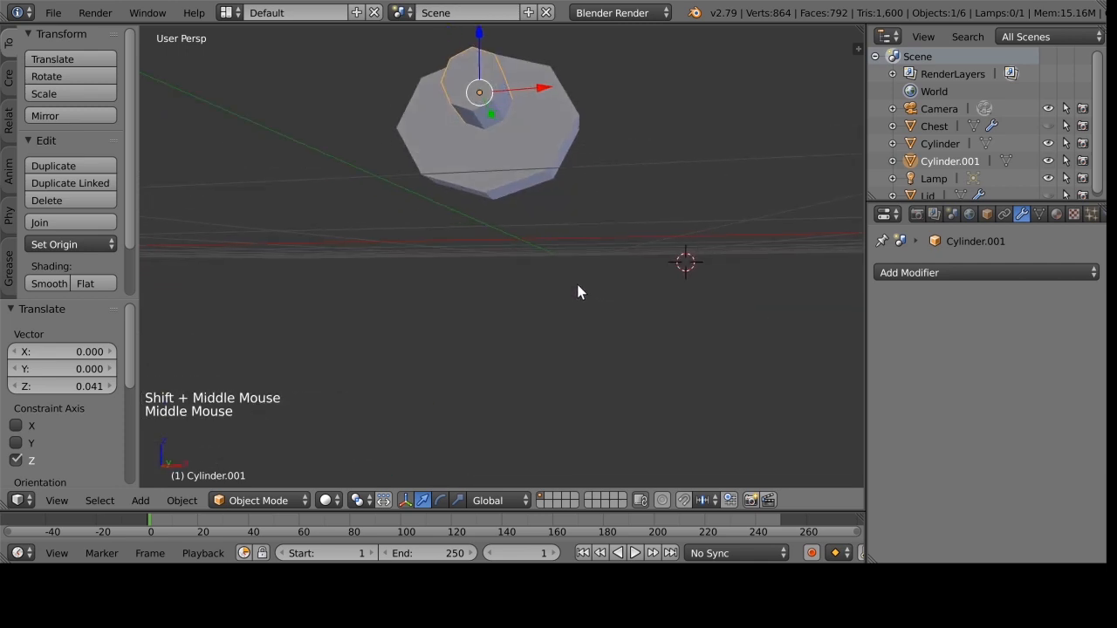
{"action": "key", "text": "Tab"}
{"action": "right_click", "coordinate": [493, 109]}
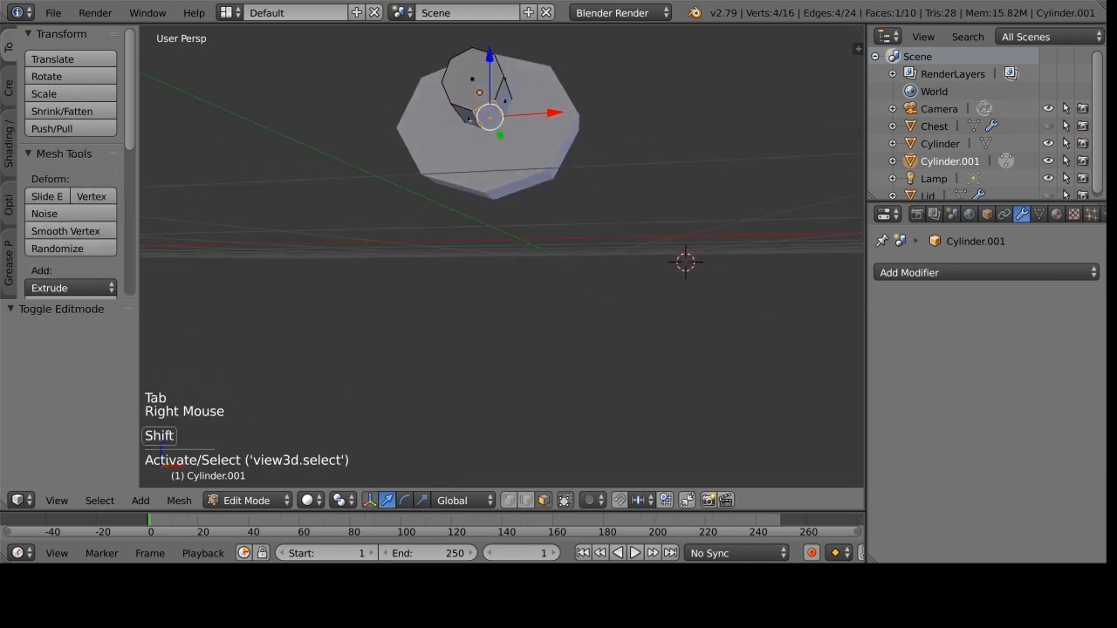
{"action": "right_click", "coordinate": [464, 113], "text": "shift"}
{"action": "middle_click_drag", "start_coordinate": [524, 150], "coordinate": [533, 160]}
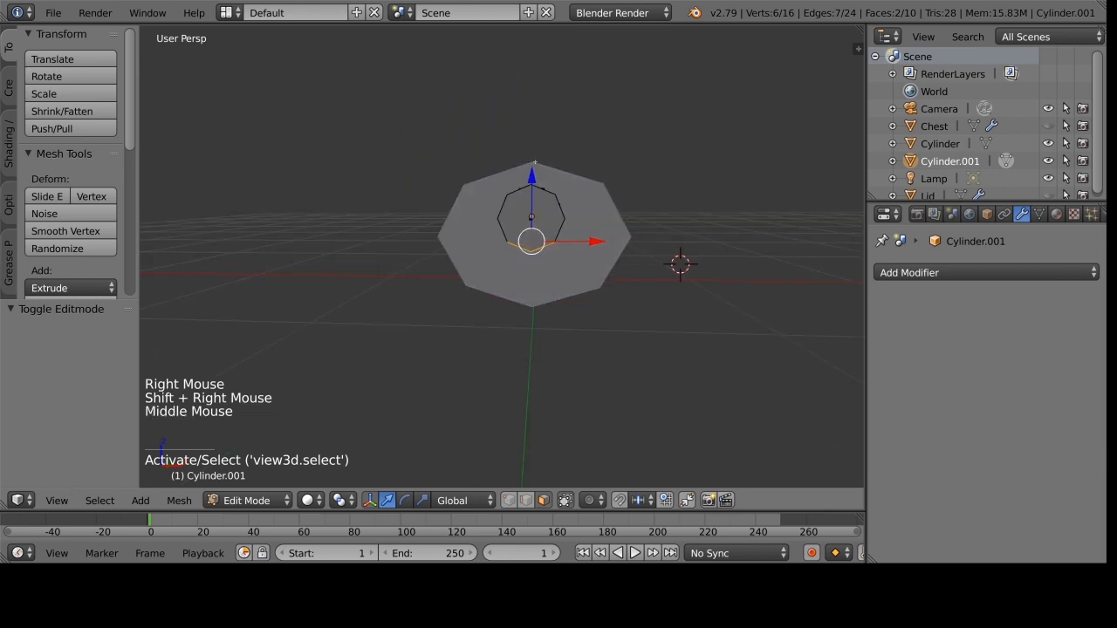
{"action": "key", "text": "e"}
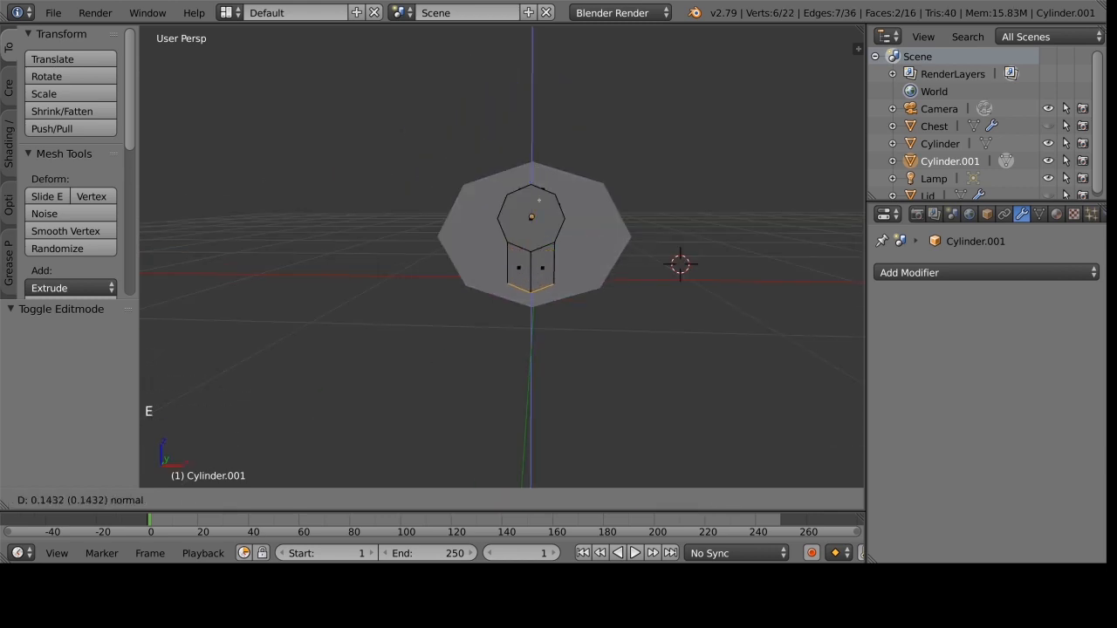
{"action": "left_click", "coordinate": [551, 216]}
{"action": "key", "text": "s"}
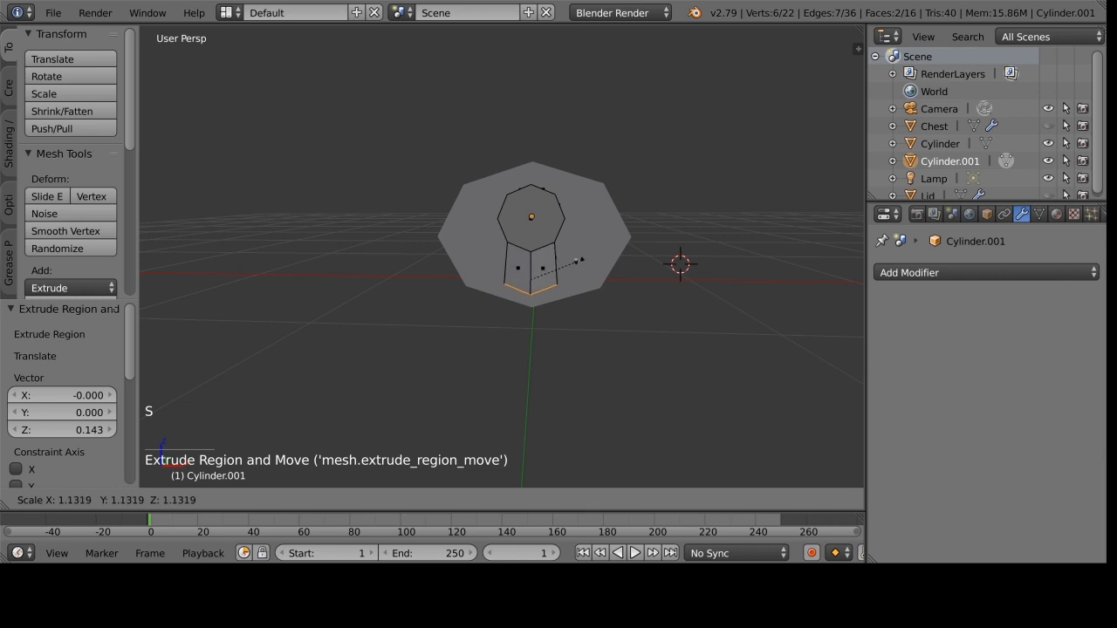
{"action": "key", "text": "x"}
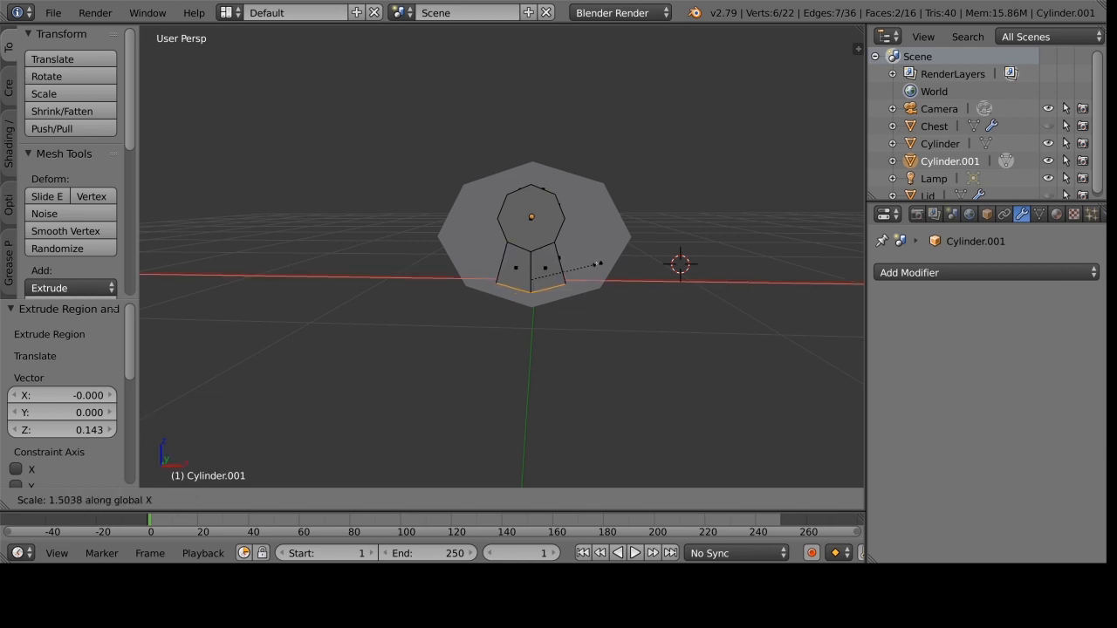
{"action": "left_click", "coordinate": [600, 263]}
Lower the extruded keyhole faces about 0.074 along Z and widen them by about 1.3 along X.
{"action": "middle_click_drag", "start_coordinate": [600, 270], "coordinate": [486, 223]}
{"action": "left_click_drag", "start_coordinate": [526, 202], "coordinate": [521, 206]}
{"action": "key", "text": "s"}
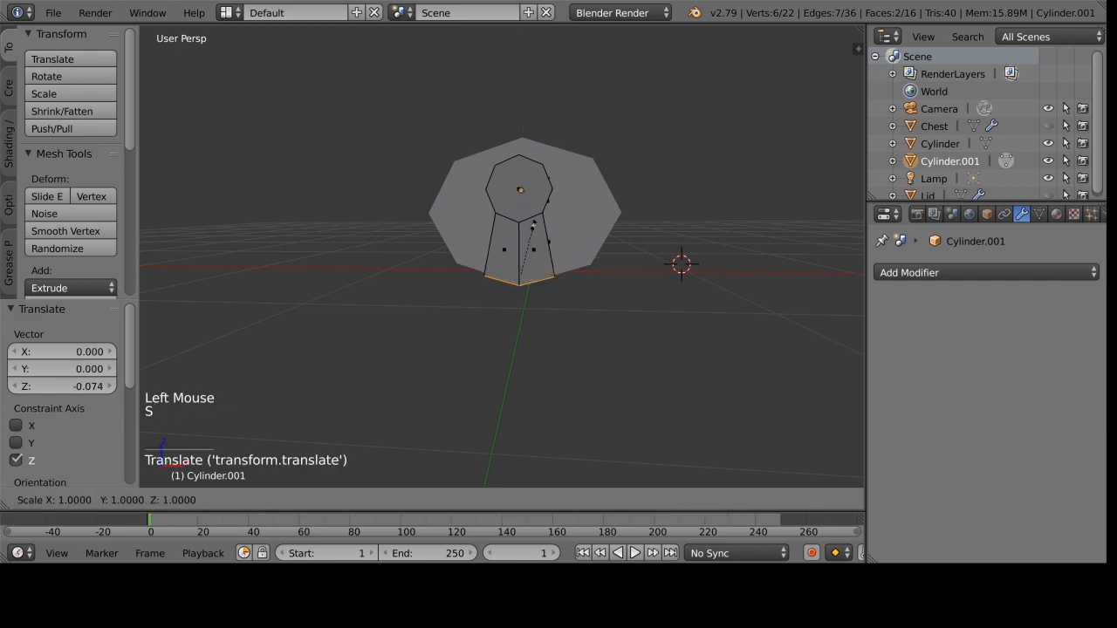
{"action": "key", "text": "x"}
{"action": "left_click", "coordinate": [575, 238]}
{"action": "middle_click_drag", "start_coordinate": [575, 239], "coordinate": [598, 261]}
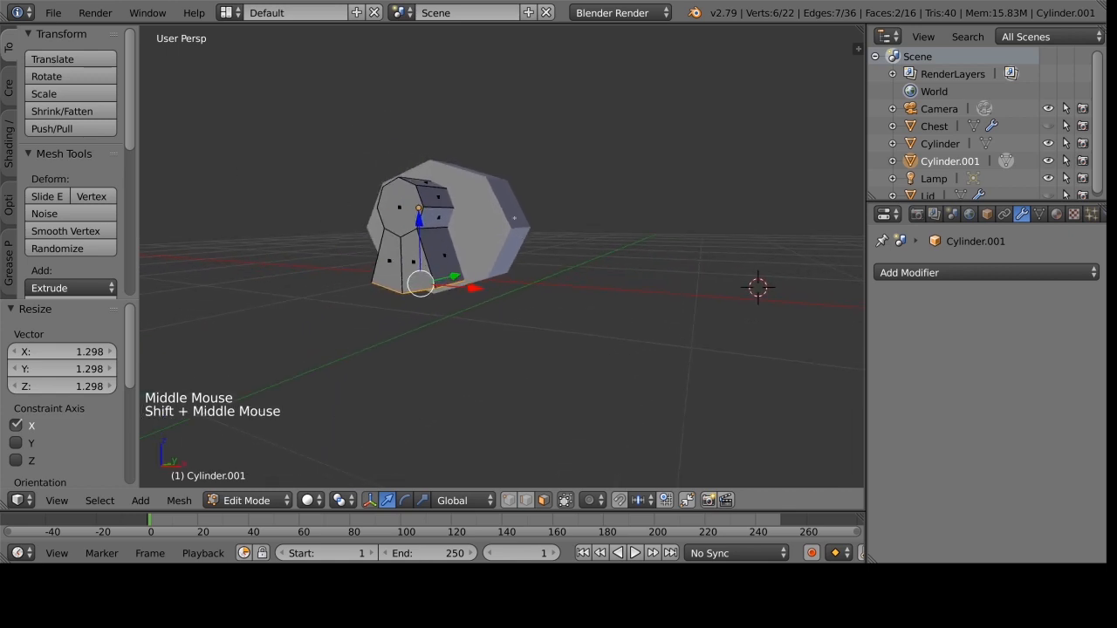
{"action": "scroll", "coordinate": [598, 262], "scroll_direction": "down", "scroll_amount": 1}
{"action": "key", "text": "Tab"}
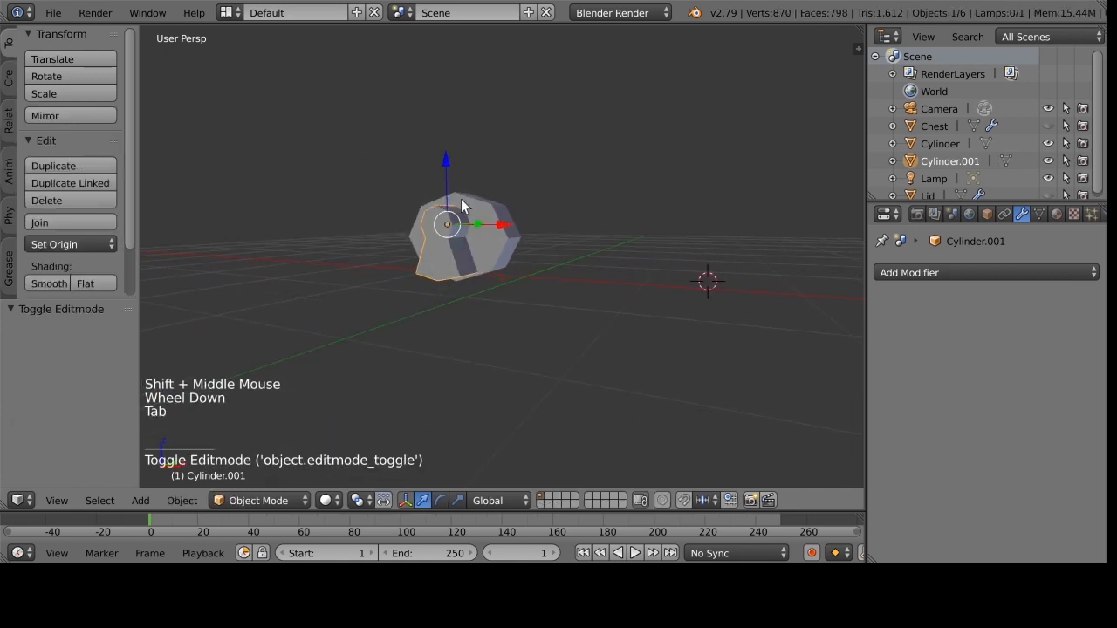
Move the keyhole shape along Y so it sits partly embedded in the large cylinder's front face.
{"action": "middle_click_drag", "start_coordinate": [483, 229], "coordinate": [437, 250]}
{"action": "left_click_drag", "start_coordinate": [437, 249], "coordinate": [478, 273]}
{"action": "key", "text": "s"}
{"action": "left_click", "coordinate": [447, 250]}
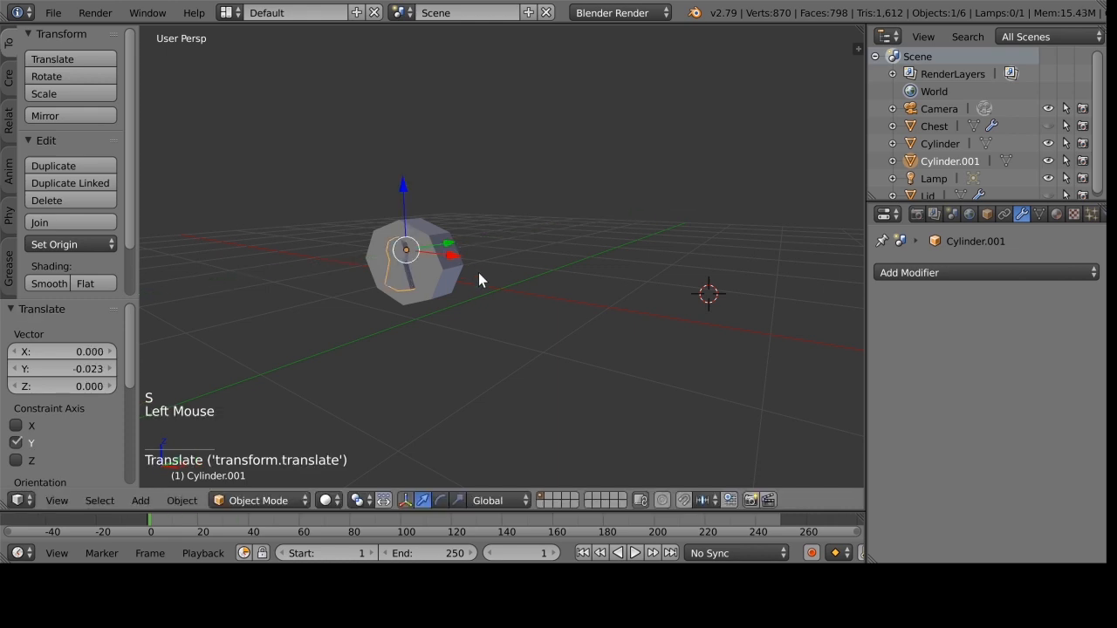
{"action": "mouse_move", "coordinate": [478, 272]}
{"action": "middle_mouse_down"}
{"action": "mouse_move", "coordinate": [504, 289]}
{"action": "mouse_move", "coordinate": [491, 290]}
{"action": "middle_mouse_up"}
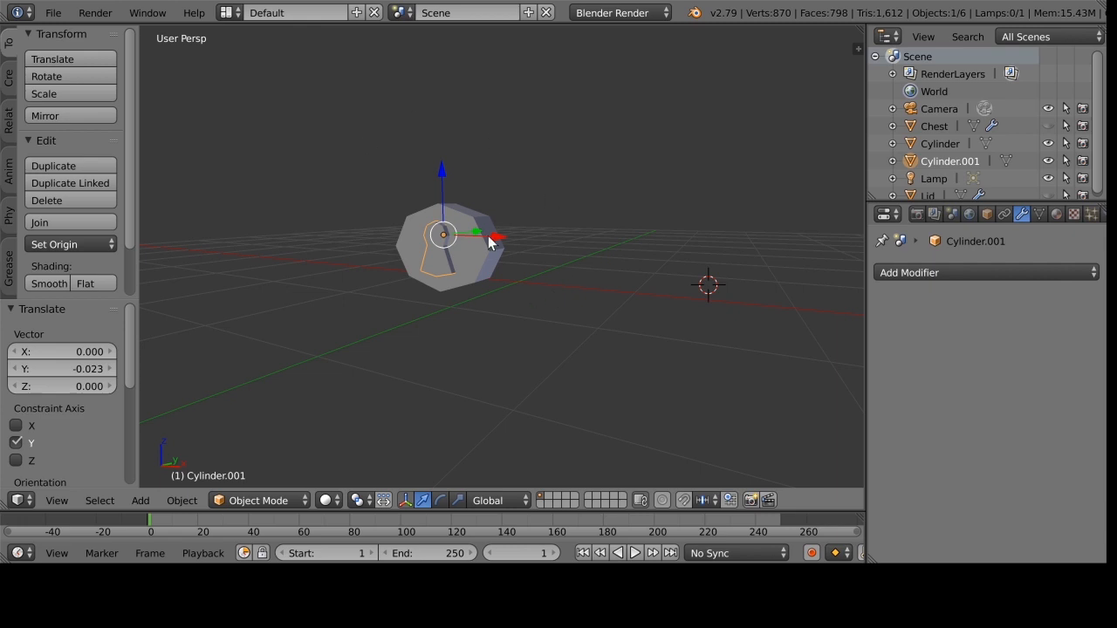
Add a Boolean modifier to the large cylinder with the Difference operation and the keyhole shape, Cylinder.001, as its object.
{"action": "right_click", "coordinate": [472, 266]}
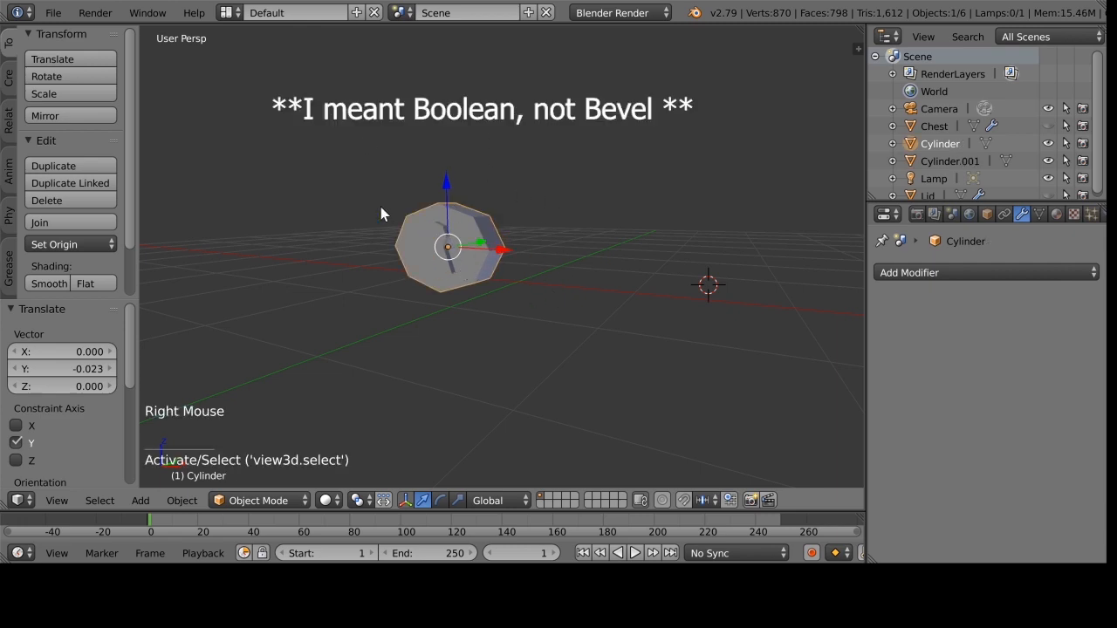
{"action": "left_click", "coordinate": [1008, 274]}
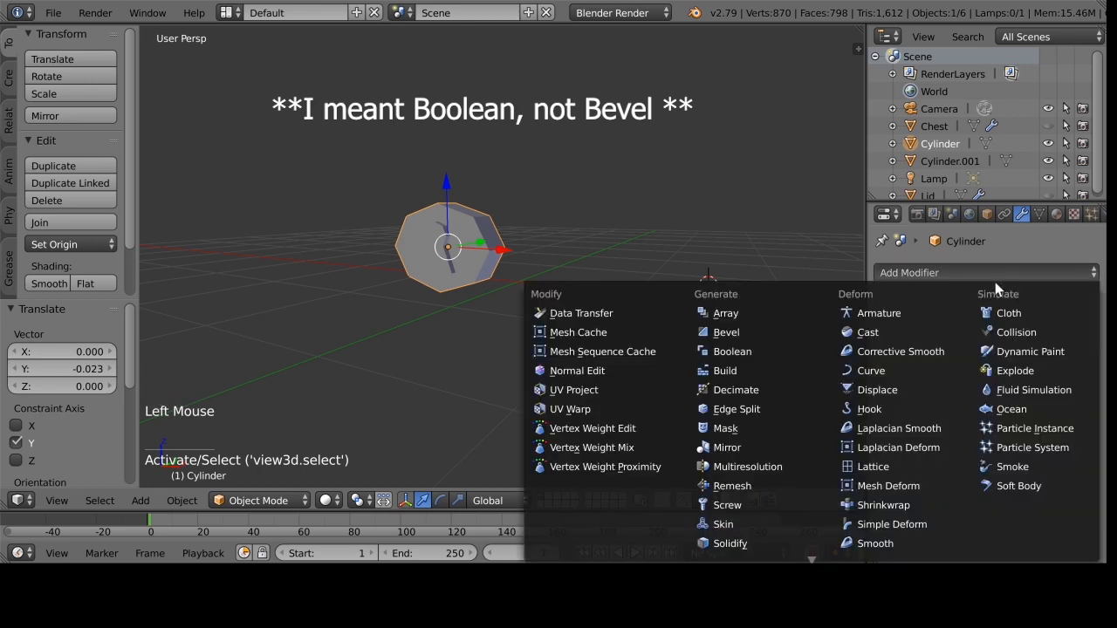
{"action": "left_click", "coordinate": [752, 352]}
{"action": "left_click", "coordinate": [966, 373]}
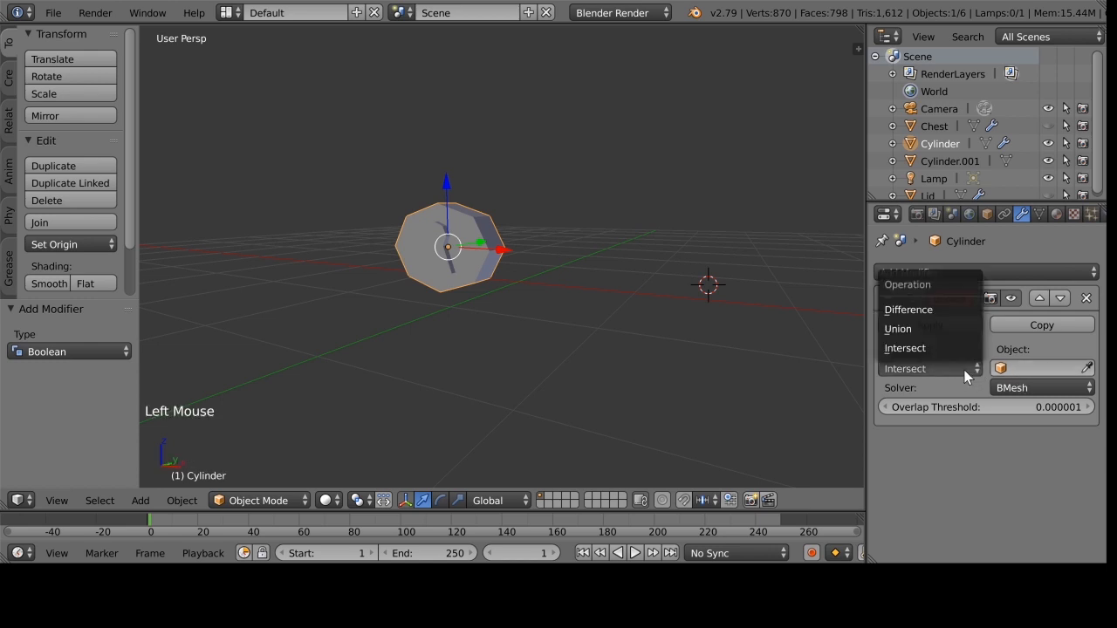
{"action": "left_click", "coordinate": [928, 309]}
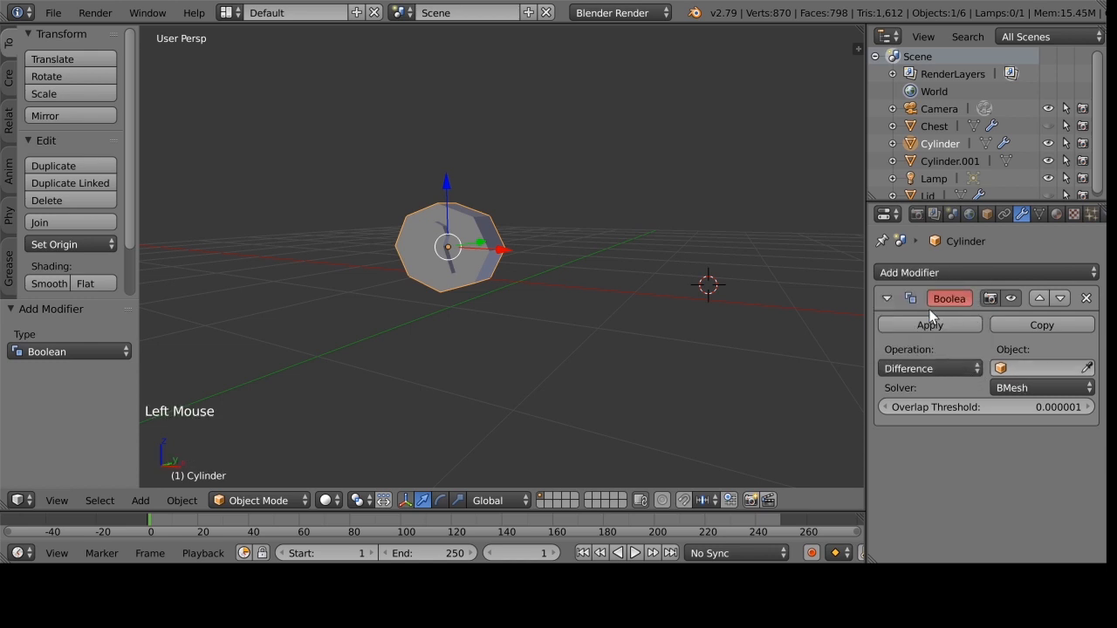
{"action": "left_click", "coordinate": [1088, 369]}
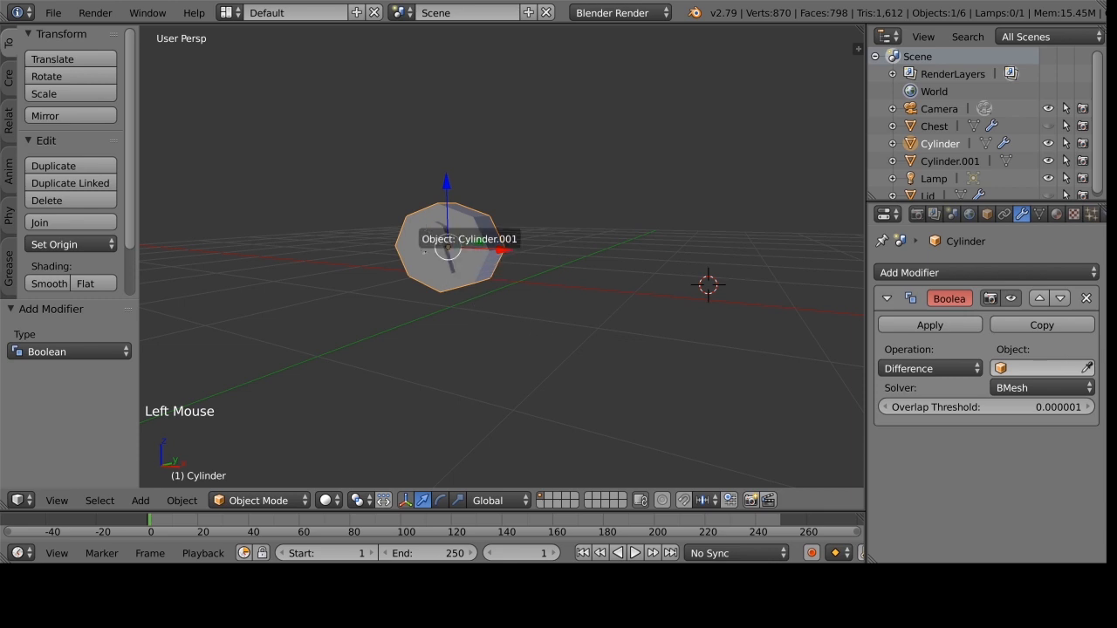
{"action": "left_click", "coordinate": [434, 235]}
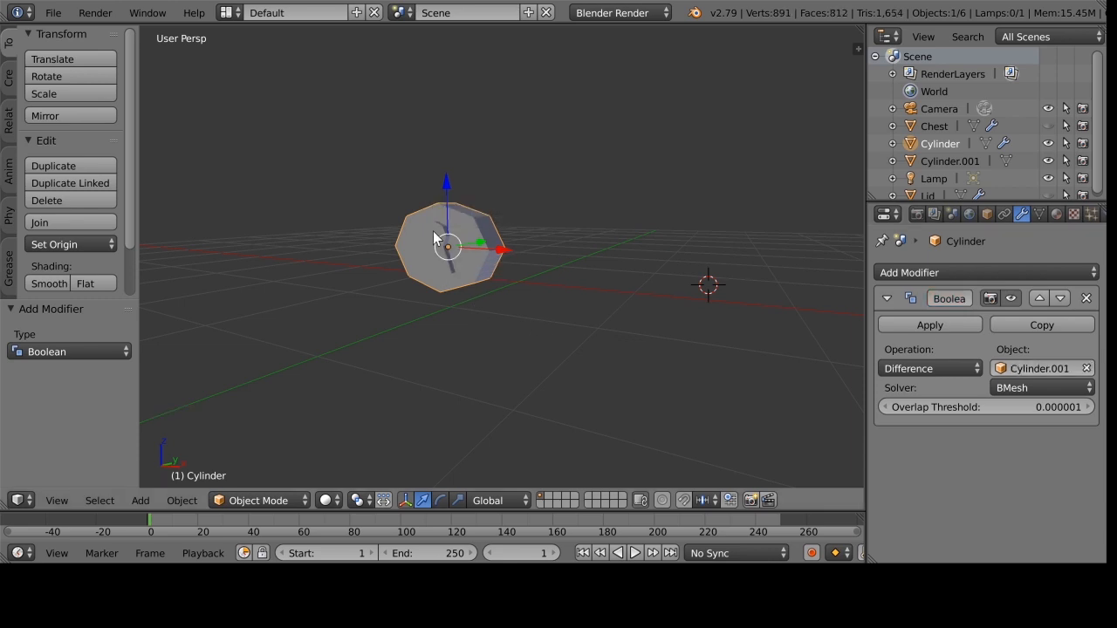
{"action": "middle_click_drag", "start_coordinate": [629, 346], "coordinate": [633, 346]}
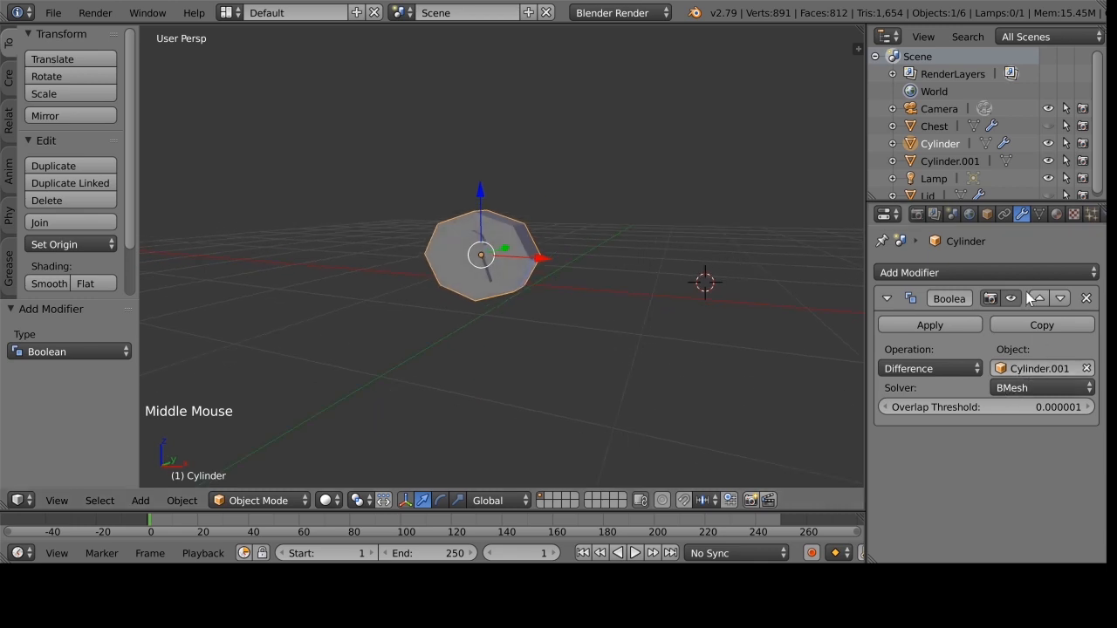
Hide the keyhole cutter, Cylinder.001, to expose the cut in the large cylinder.
{"action": "left_click", "coordinate": [970, 164]}
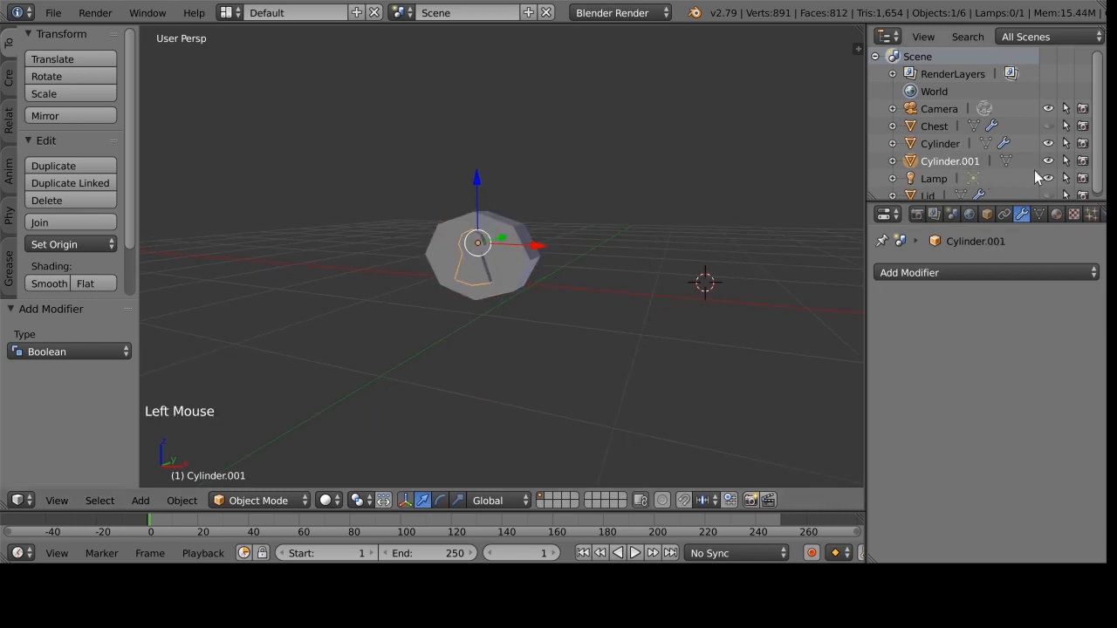
{"action": "left_click", "coordinate": [1048, 163]}
{"action": "mouse_move", "coordinate": [768, 314]}
{"action": "middle_mouse_down"}
{"action": "mouse_move", "coordinate": [790, 320]}
{"action": "mouse_move", "coordinate": [768, 322]}
{"action": "mouse_move", "coordinate": [785, 332]}
{"action": "mouse_move", "coordinate": [780, 323]}
{"action": "middle_mouse_up"}
{"action": "scroll", "coordinate": [568, 254], "scroll_direction": "up", "scroll_amount": 2}
{"action": "mouse_move", "coordinate": [568, 254]}
{"action": "middle_mouse_down"}
{"action": "mouse_move", "coordinate": [593, 254]}
{"action": "mouse_move", "coordinate": [574, 257]}
{"action": "middle_mouse_up"}
Apply the Boolean modifier on the large cylinder.
{"action": "right_click", "coordinate": [574, 257]}
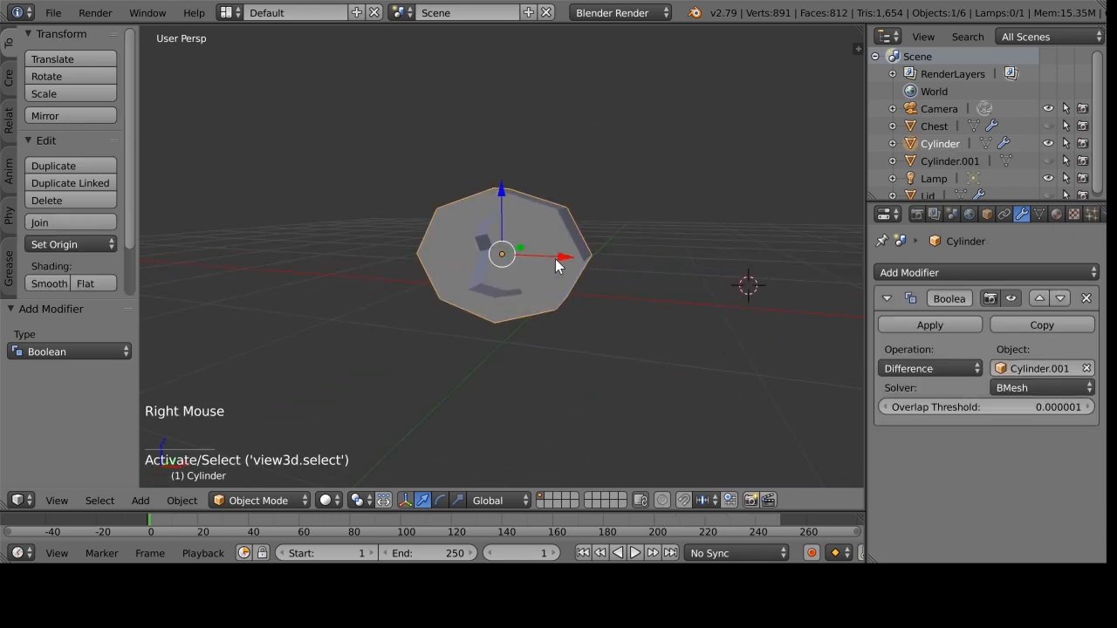
{"action": "scroll", "coordinate": [586, 297], "scroll_direction": "down", "scroll_amount": 1}
{"action": "scroll", "coordinate": [587, 297], "scroll_direction": "down", "scroll_amount": 1}
{"action": "scroll", "coordinate": [586, 296], "scroll_direction": "up", "scroll_amount": 2}
{"action": "scroll", "coordinate": [587, 297], "scroll_direction": "down", "scroll_amount": 2}
{"action": "scroll", "coordinate": [587, 297], "scroll_direction": "up", "scroll_amount": 1}
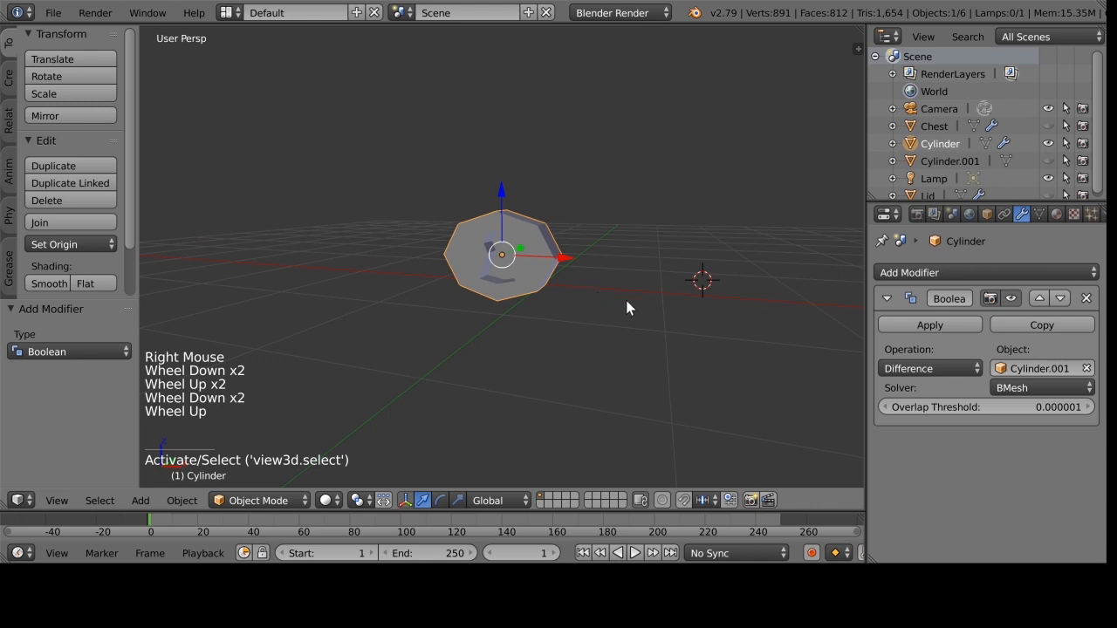
{"action": "scroll", "coordinate": [627, 321], "scroll_direction": "down", "scroll_amount": 1}
{"action": "scroll", "coordinate": [616, 315], "scroll_direction": "down", "scroll_amount": 3}
{"action": "scroll", "coordinate": [615, 314], "scroll_direction": "up", "scroll_amount": 4}
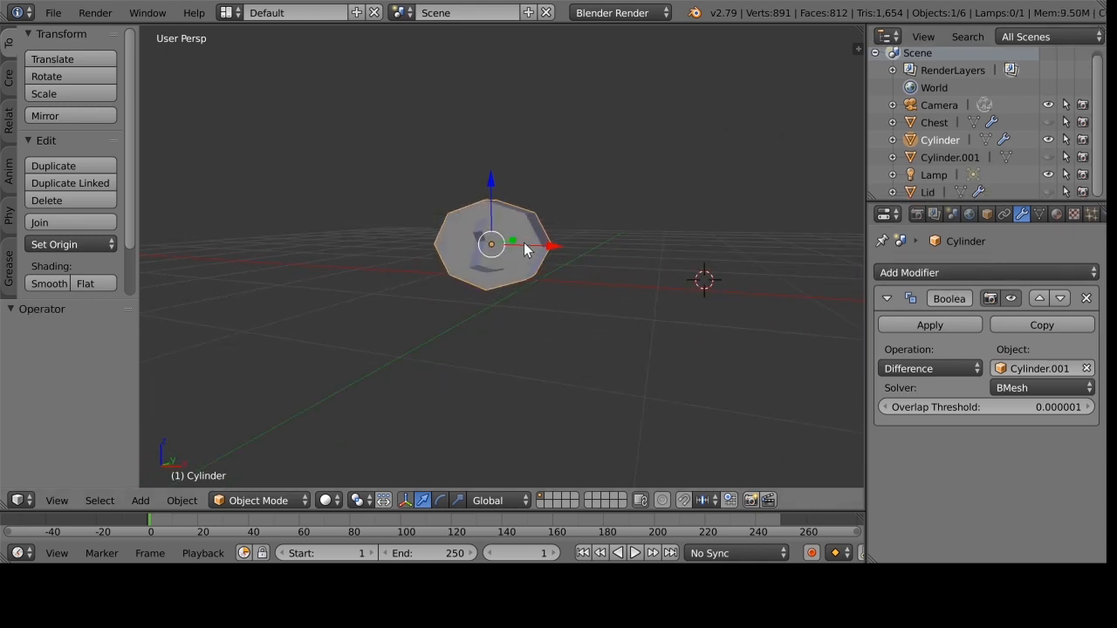
{"action": "right_click", "coordinate": [526, 257]}
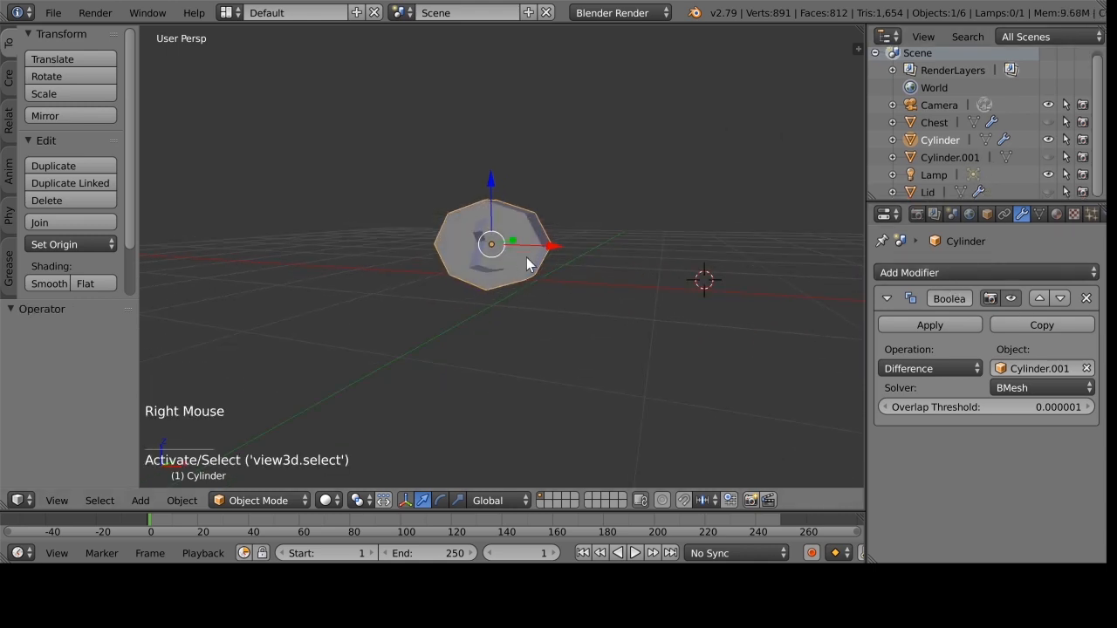
{"action": "mouse_move", "coordinate": [578, 310]}
{"action": "middle_mouse_down"}
{"action": "mouse_move", "coordinate": [562, 319]}
{"action": "mouse_move", "coordinate": [584, 311]}
{"action": "middle_mouse_up"}
{"action": "left_click", "coordinate": [911, 327]}
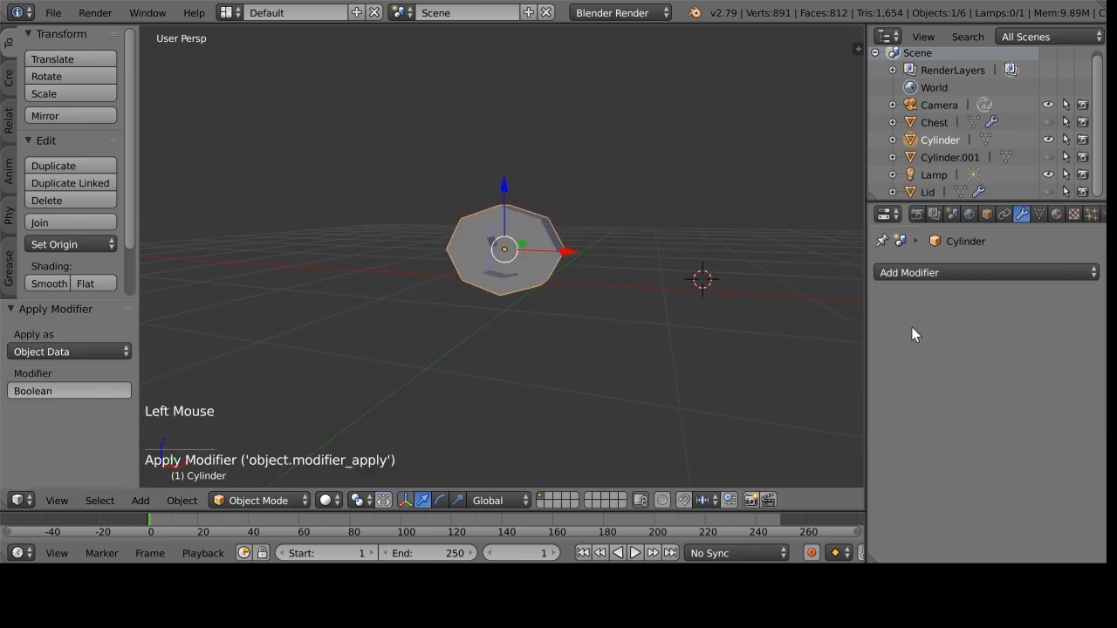
{"action": "scroll", "coordinate": [553, 270], "scroll_direction": "down", "scroll_amount": 1}
{"action": "scroll", "coordinate": [555, 270], "scroll_direction": "up", "scroll_amount": 1}
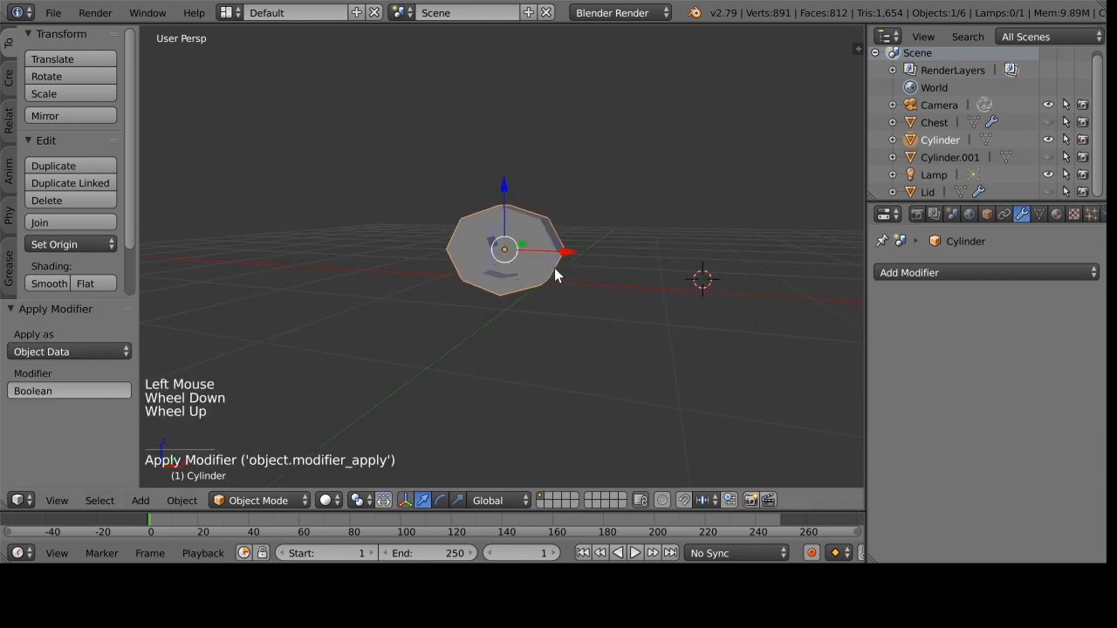
Unhide the chest body and select it.
{"action": "left_click", "coordinate": [1048, 122]}
{"action": "right_click", "coordinate": [802, 263]}
{"action": "scroll", "coordinate": [802, 262], "scroll_direction": "down", "scroll_amount": 1}
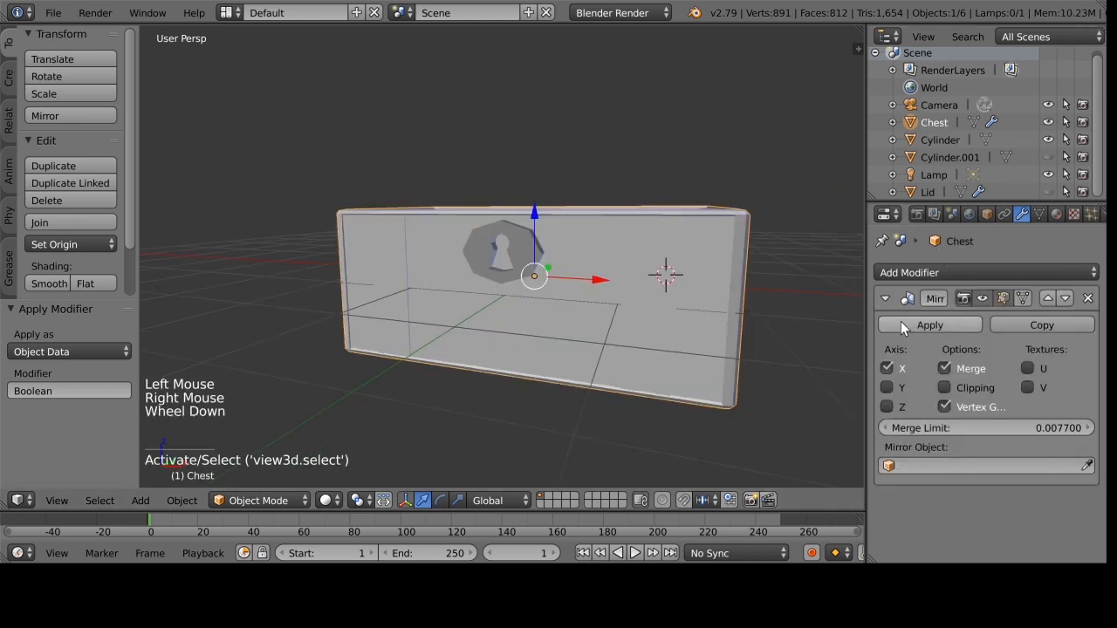
Apply the Mirror modifier on the chest body, unhide the lid, and apply the lid's Mirror modifier as well.
{"action": "left_click", "coordinate": [926, 325]}
{"action": "middle_click", "coordinate": [711, 313]}
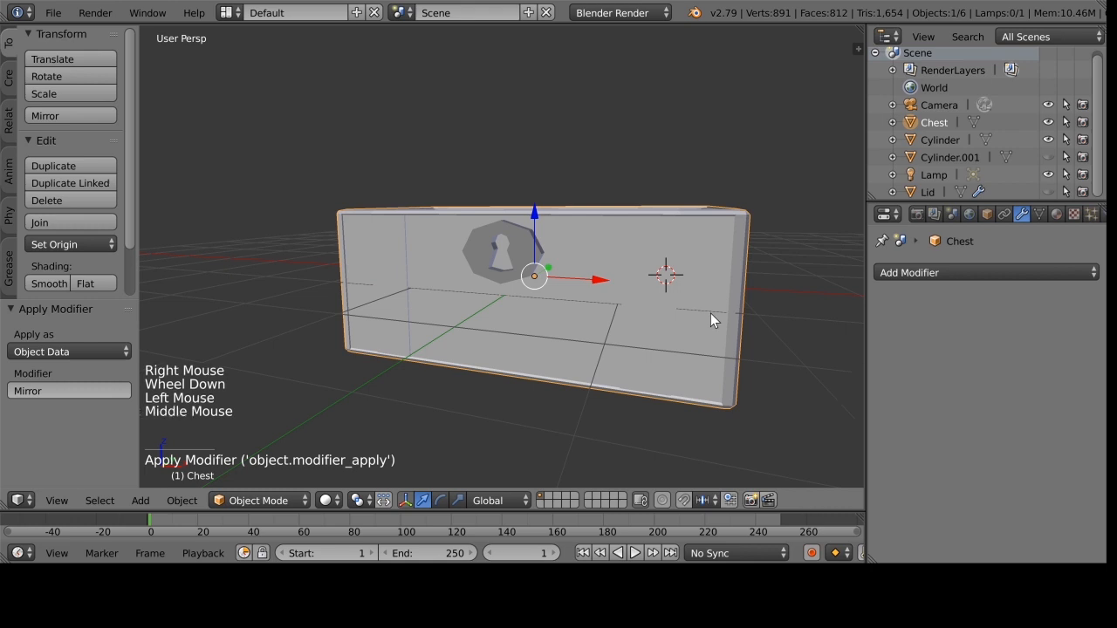
{"action": "middle_click_drag", "start_coordinate": [710, 313], "coordinate": [687, 319]}
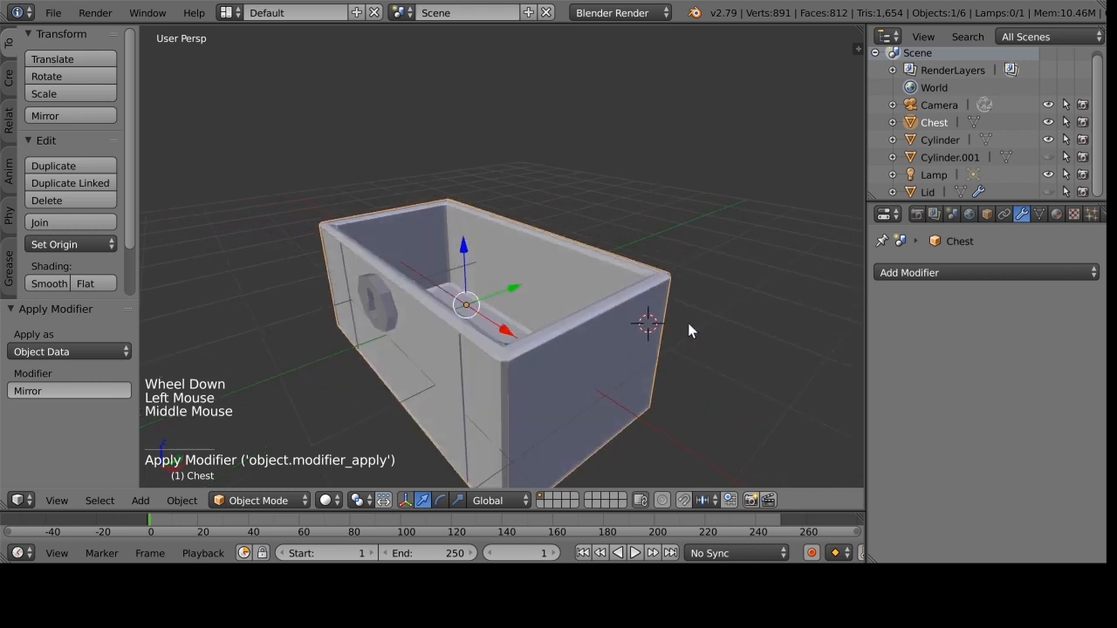
{"action": "left_click", "coordinate": [1048, 191]}
{"action": "right_click", "coordinate": [720, 279]}
{"action": "left_click", "coordinate": [954, 327]}
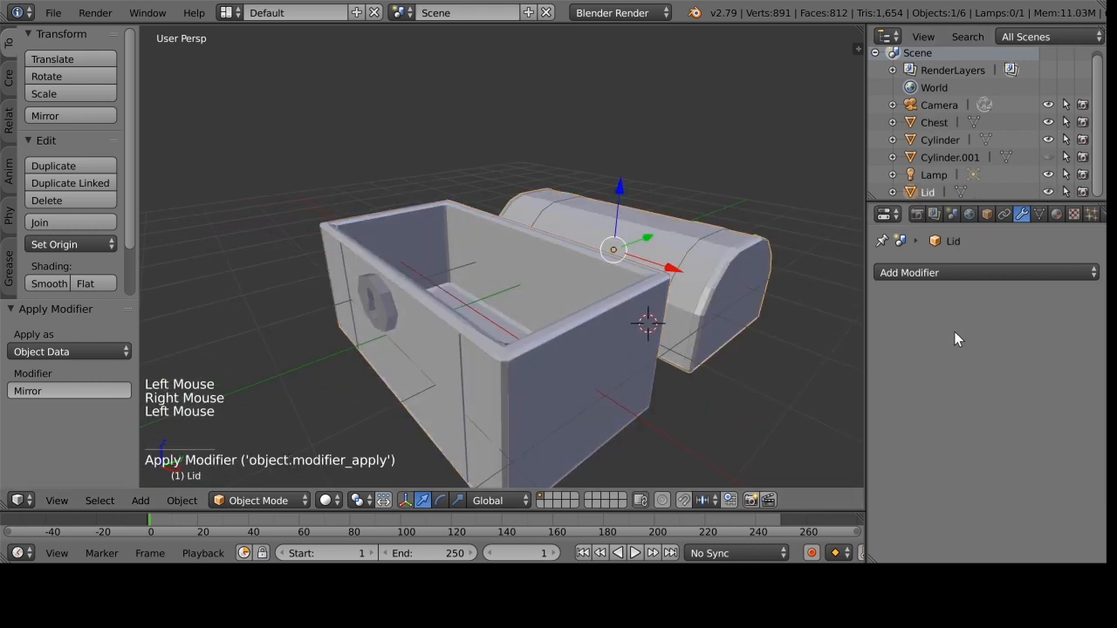
Add a Boolean modifier to the chest body with the Union operation and the lock plate, Cylinder, as its object.
{"action": "right_click", "coordinate": [616, 379]}
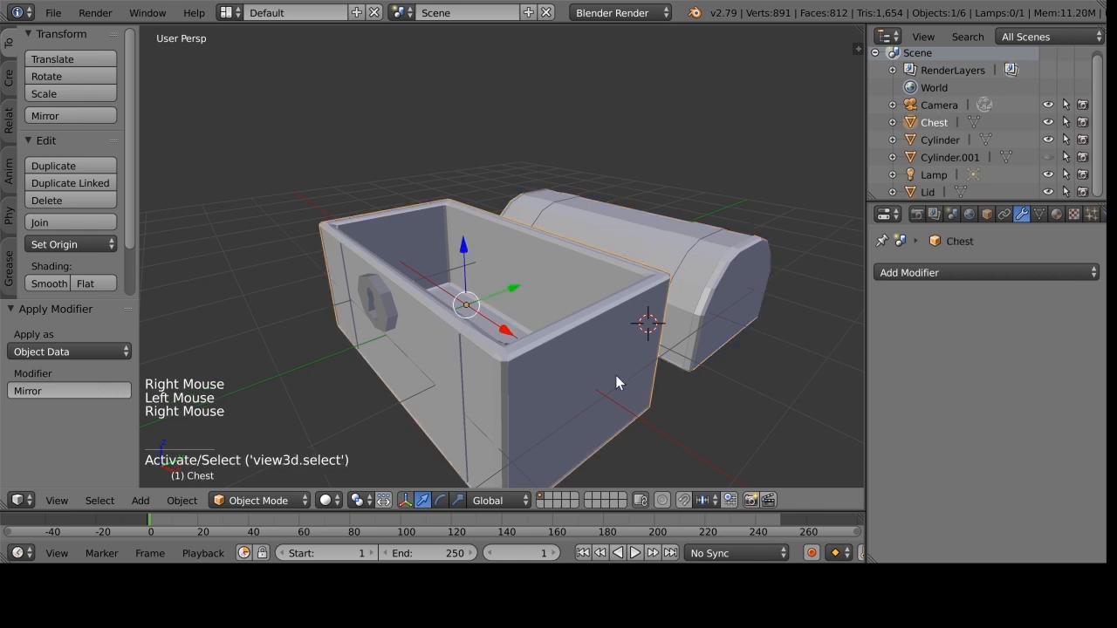
{"action": "middle_click_drag", "start_coordinate": [616, 379], "coordinate": [634, 376]}
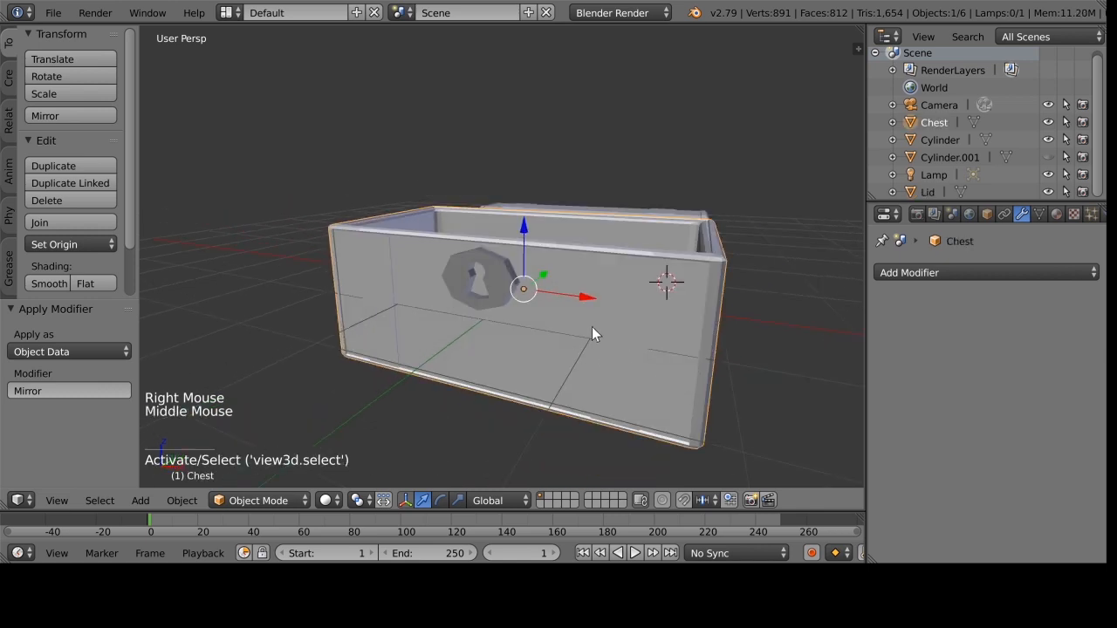
{"action": "left_click", "coordinate": [912, 274]}
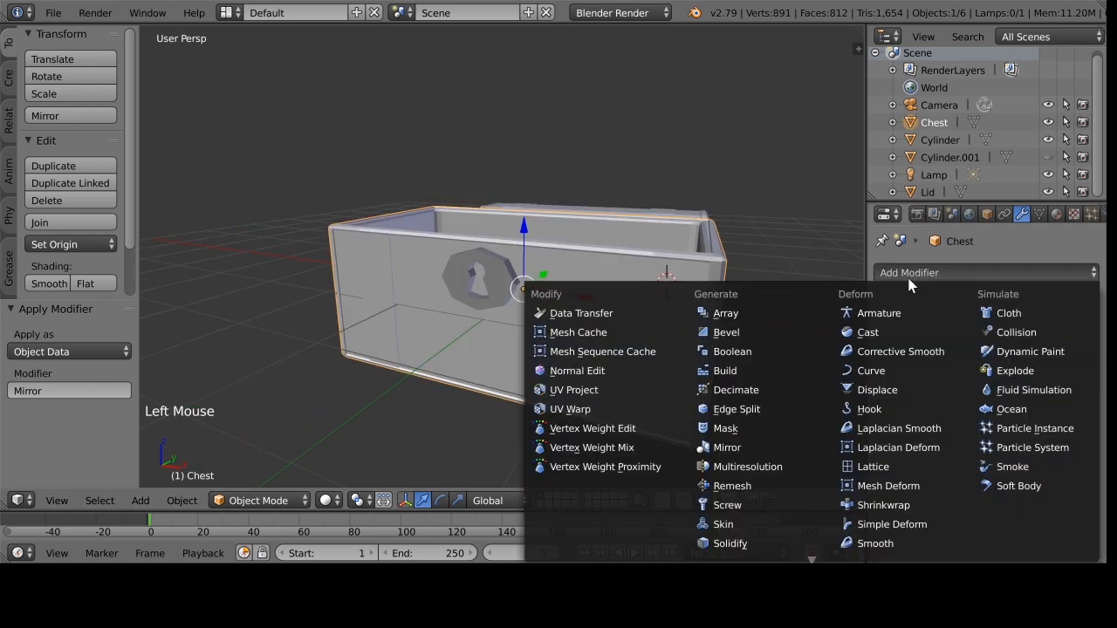
{"action": "left_click", "coordinate": [770, 352]}
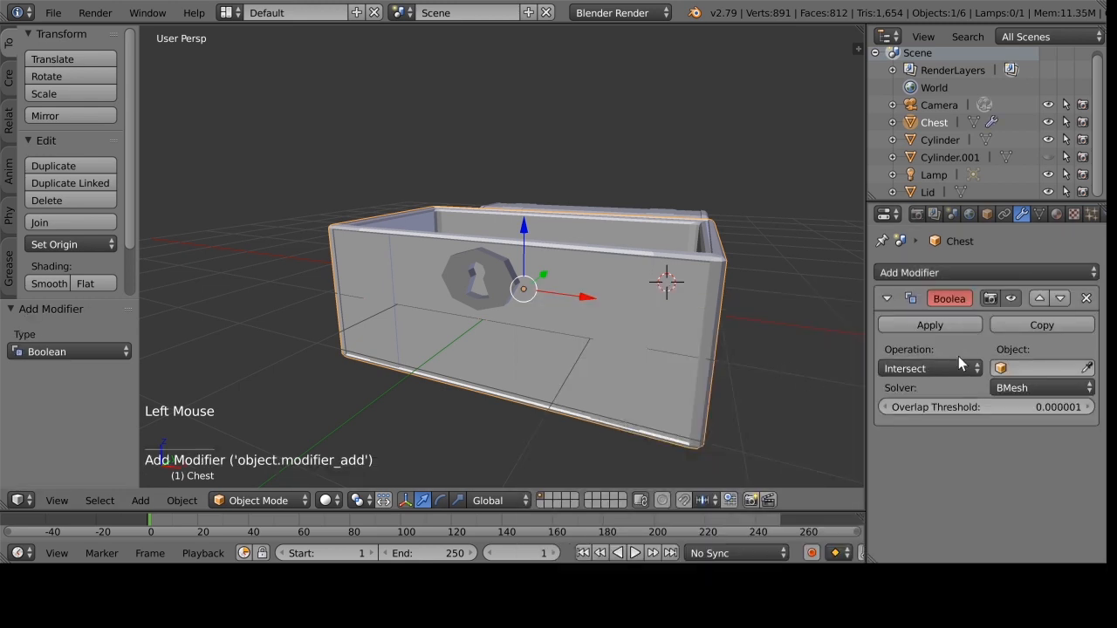
{"action": "left_click", "coordinate": [957, 329]}
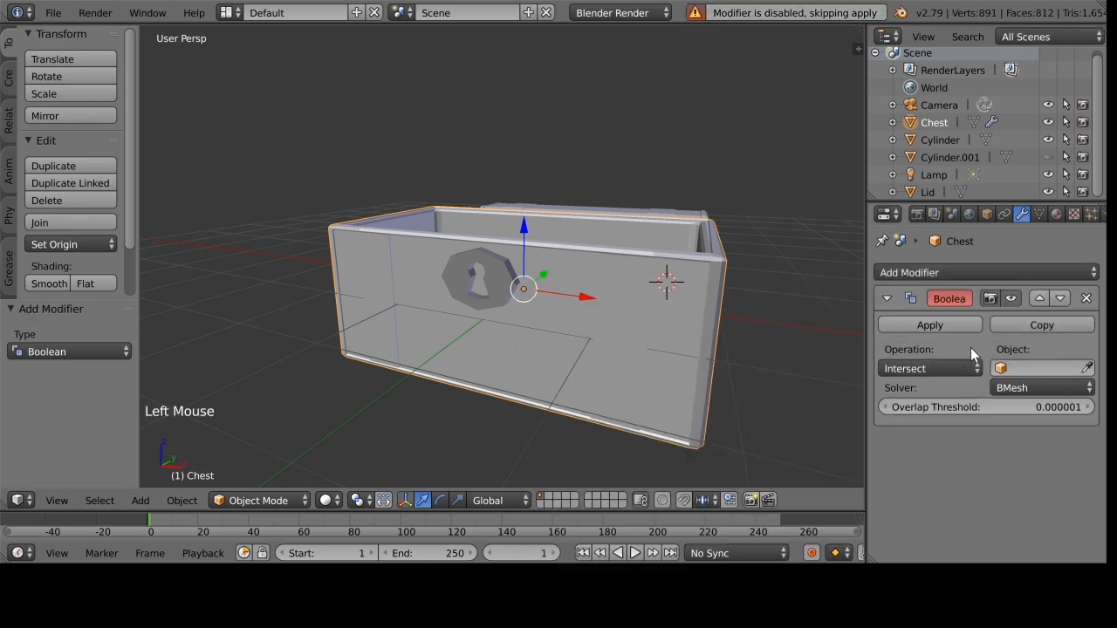
{"action": "left_click", "coordinate": [954, 370]}
{"action": "left_click", "coordinate": [929, 332]}
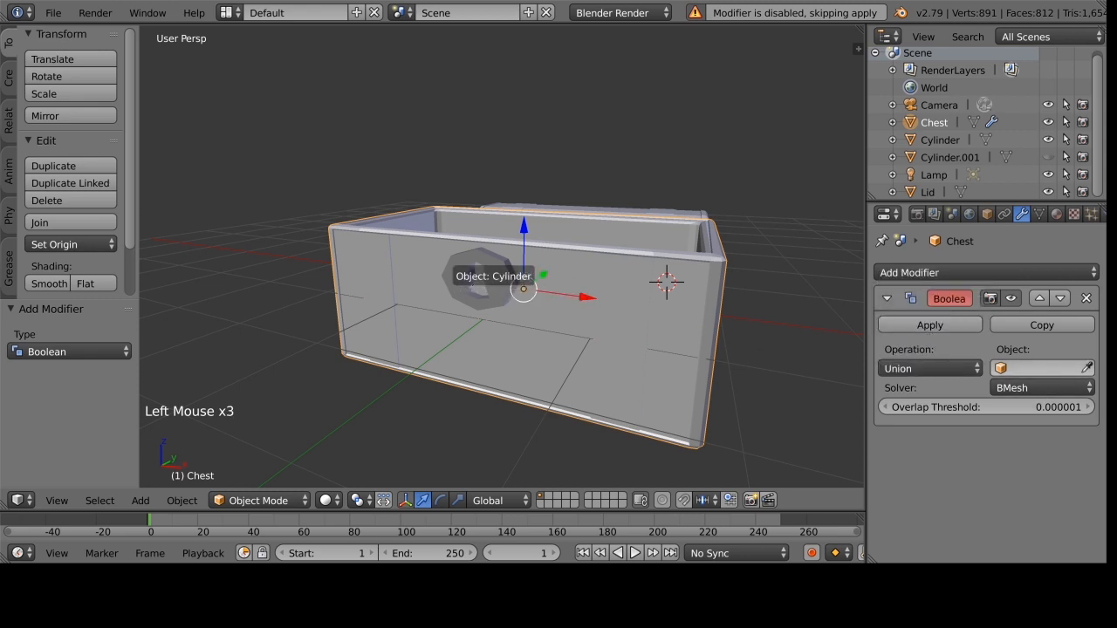
{"action": "left_click", "coordinate": [500, 285]}
{"action": "middle_click_drag", "start_coordinate": [599, 341], "coordinate": [641, 363]}
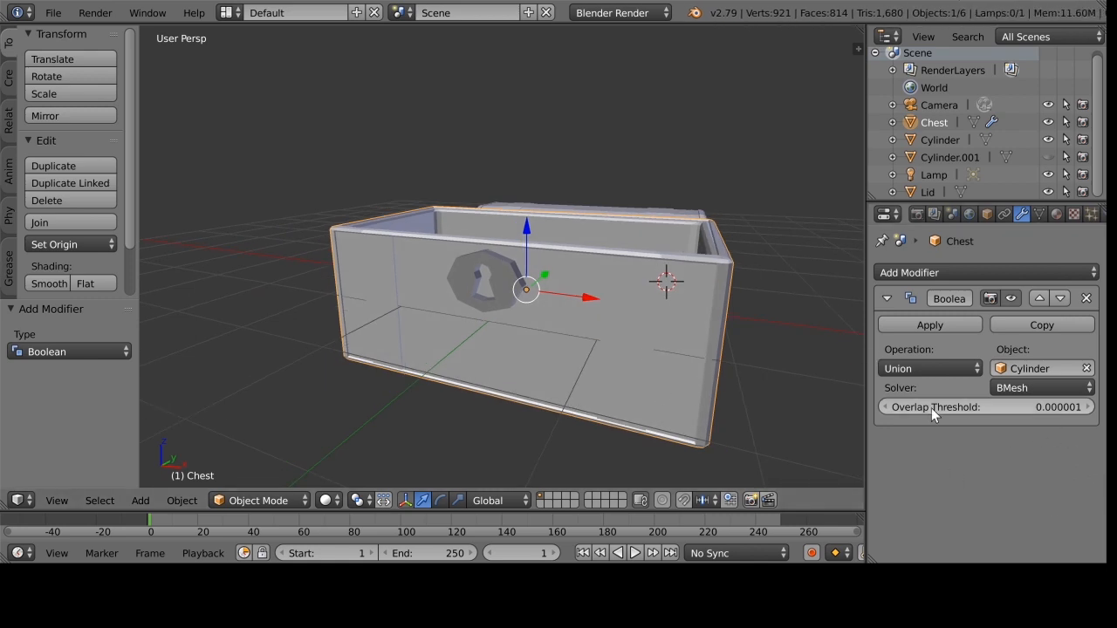
{"action": "mouse_move", "coordinate": [805, 410]}
{"action": "middle_mouse_down"}
{"action": "mouse_move", "coordinate": [828, 417]}
{"action": "mouse_move", "coordinate": [739, 419]}
{"action": "mouse_move", "coordinate": [810, 408]}
{"action": "middle_mouse_up"}
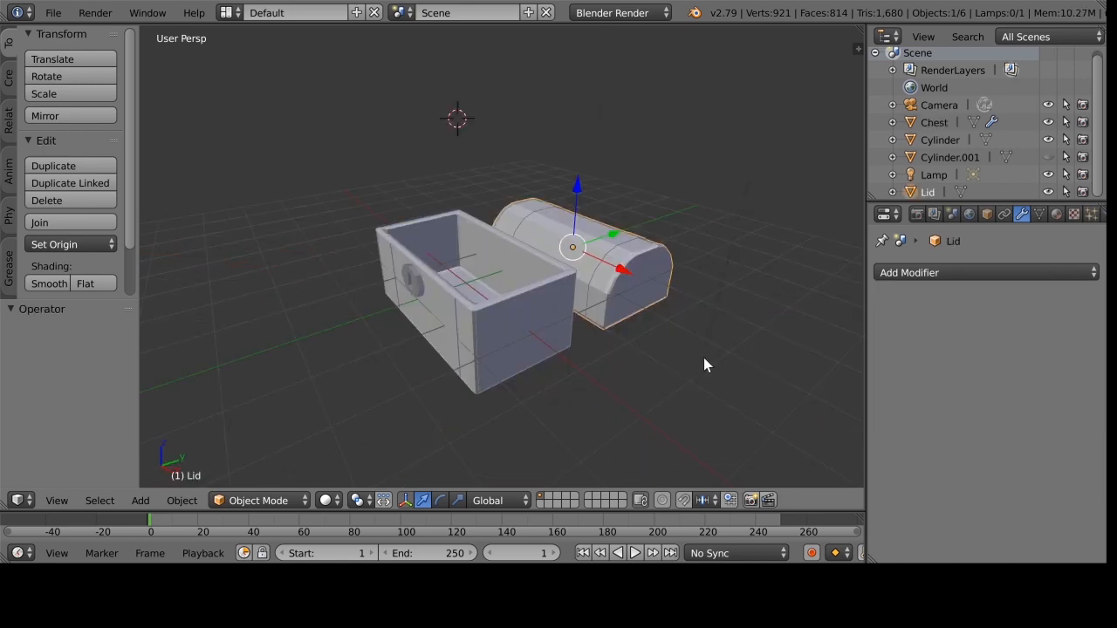
{"action": "mouse_move", "coordinate": [702, 354]}
{"action": "middle_mouse_down"}
{"action": "mouse_move", "coordinate": [660, 353]}
{"action": "mouse_move", "coordinate": [709, 358]}
{"action": "middle_mouse_up"}
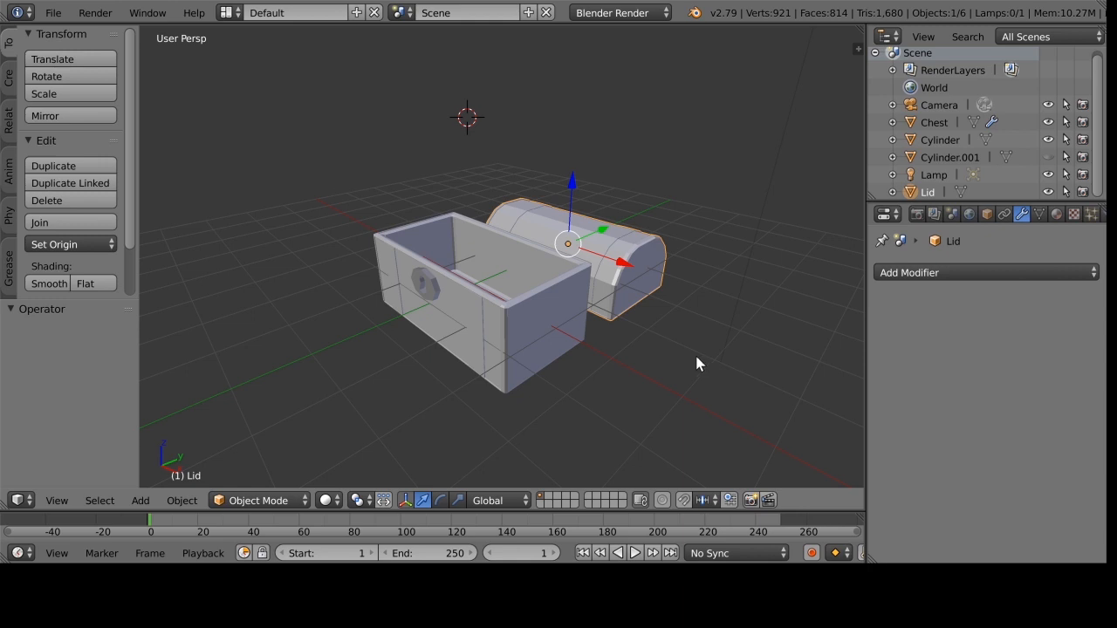
{"action": "middle_click_drag", "start_coordinate": [696, 363], "coordinate": [682, 365]}
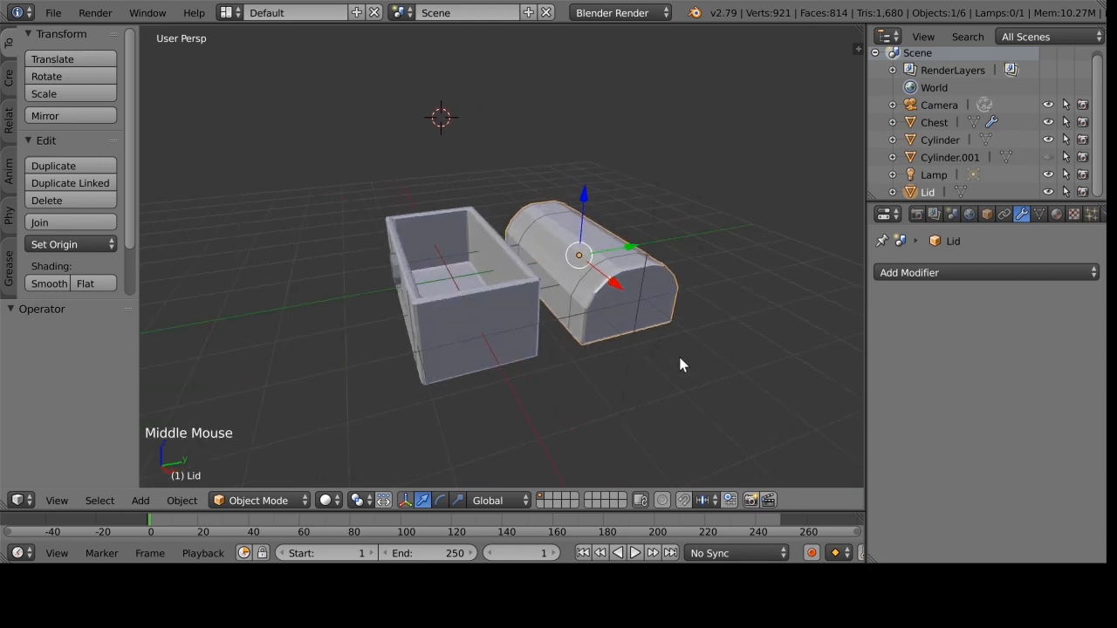
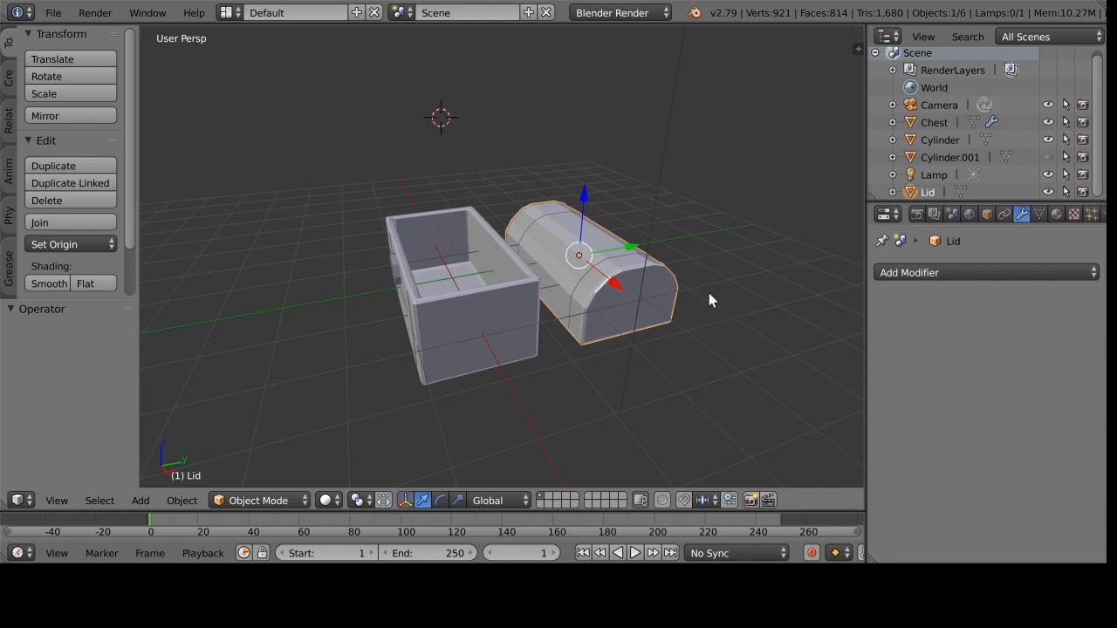
{"action": "mouse_move", "coordinate": [695, 303]}
{"action": "middle_mouse_down"}
{"action": "mouse_move", "coordinate": [684, 308]}
{"action": "mouse_move", "coordinate": [713, 306]}
{"action": "middle_mouse_up"}
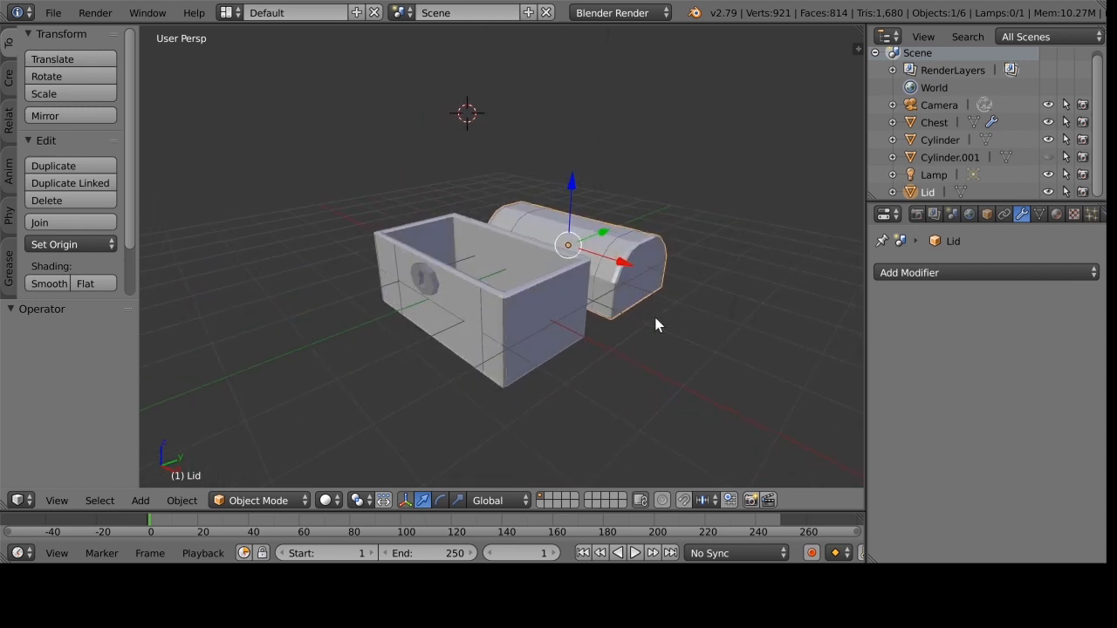
{"action": "mouse_move", "coordinate": [683, 302]}
{"action": "middle_mouse_down"}
{"action": "mouse_move", "coordinate": [660, 294]}
{"action": "mouse_move", "coordinate": [683, 304]}
{"action": "middle_mouse_up"}
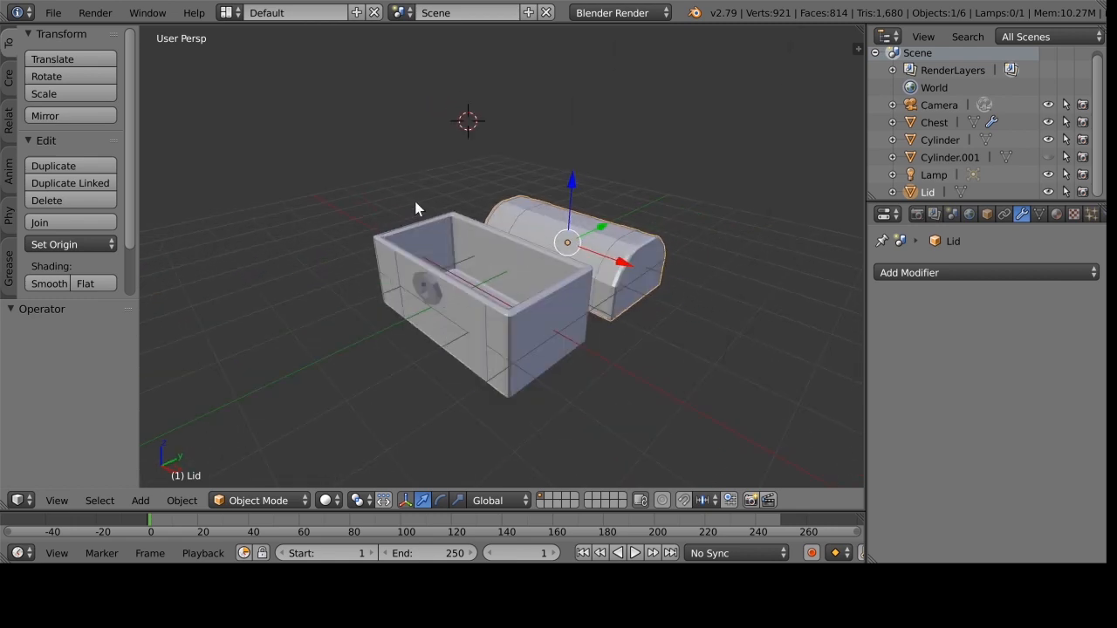
{"action": "left_click", "coordinate": [58, 14]}
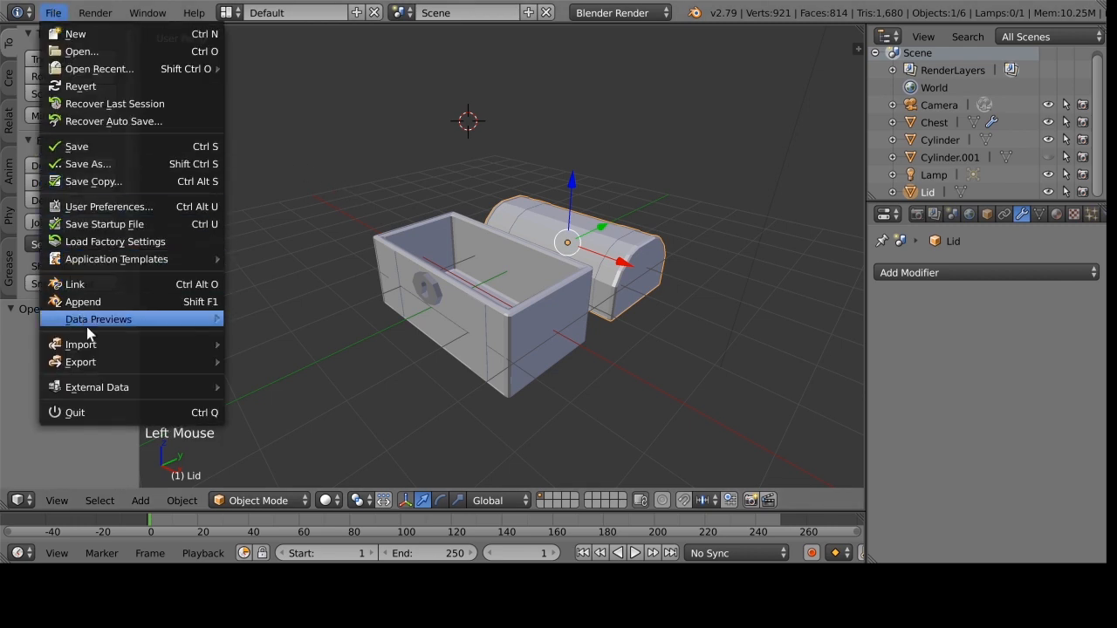
{"action": "mouse_move", "coordinate": [98, 360]}
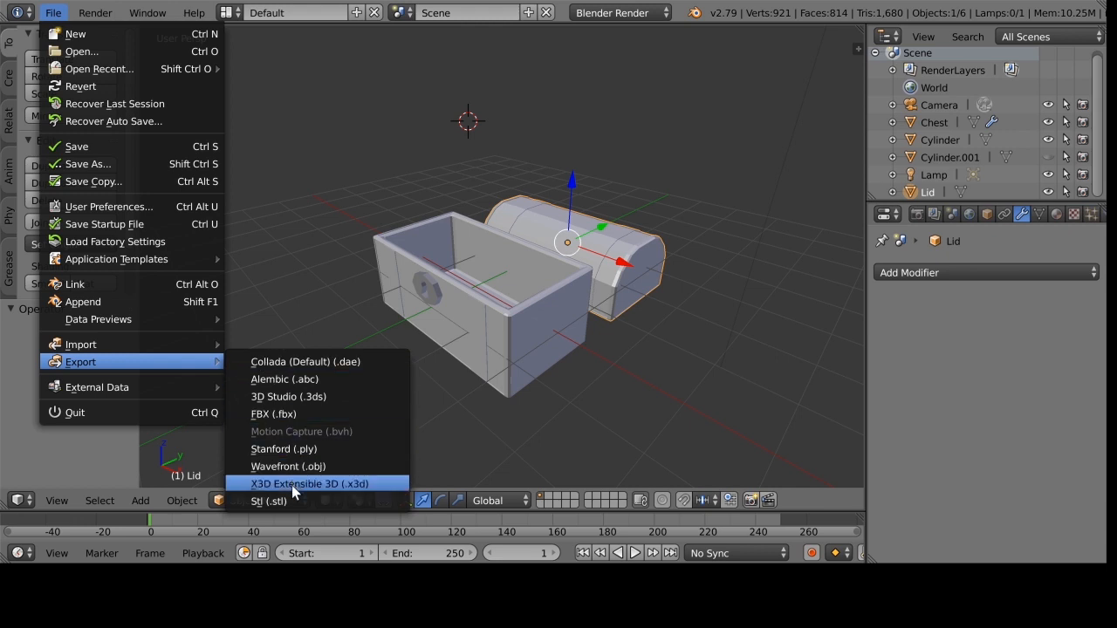
{"action": "left_click", "coordinate": [347, 503]}
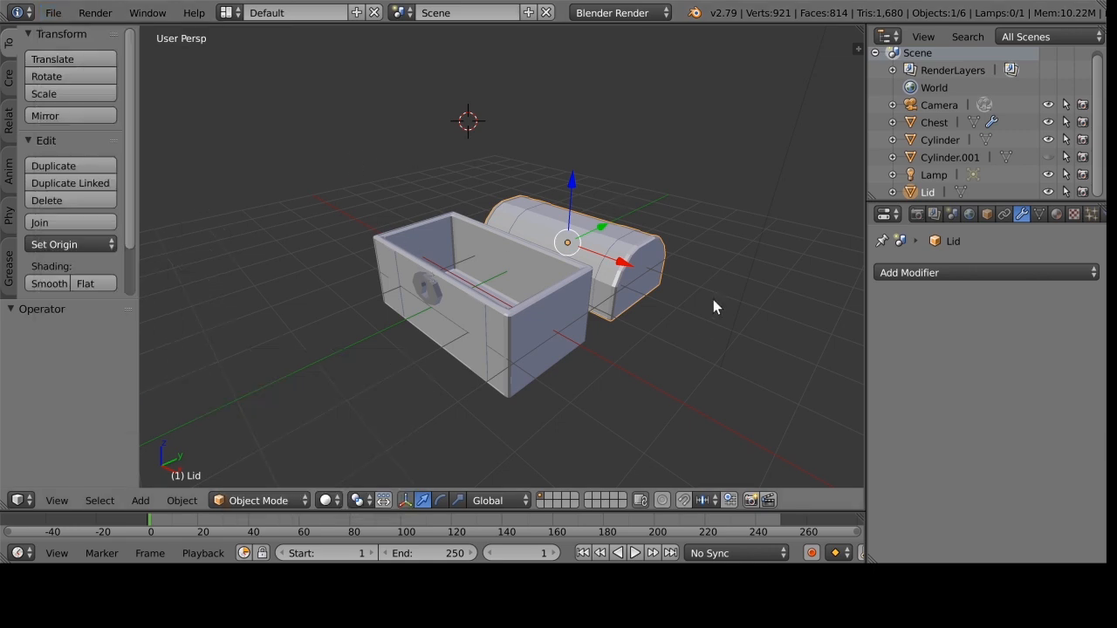
Move the Lid up about 1.6 units, back along Y over the Chest, and down onto its opening.
{"action": "mouse_move", "coordinate": [665, 348]}
{"action": "middle_mouse_down"}
{"action": "mouse_move", "coordinate": [638, 348]}
{"action": "mouse_move", "coordinate": [667, 345]}
{"action": "mouse_move", "coordinate": [657, 339]}
{"action": "middle_mouse_up"}
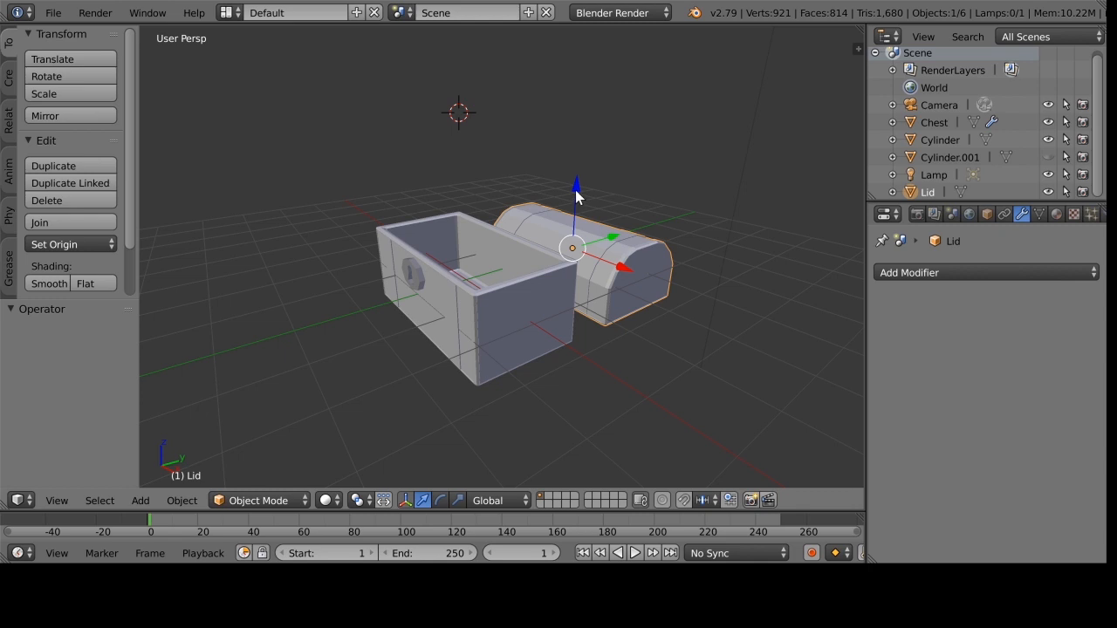
{"action": "left_click_drag", "start_coordinate": [576, 196], "coordinate": [590, 122]}
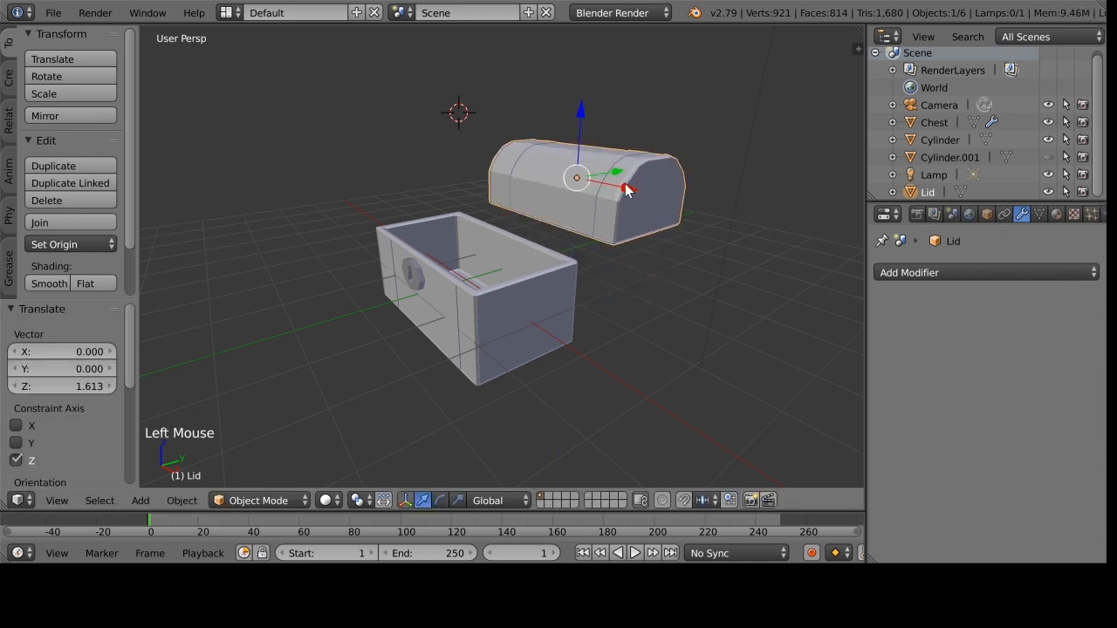
{"action": "left_click_drag", "start_coordinate": [615, 174], "coordinate": [506, 215]}
{"action": "left_click_drag", "start_coordinate": [464, 131], "coordinate": [459, 133]}
Scale the Lid to about 0.762 along Z and lower it about 0.161 so it rests on the Chest.
{"action": "middle_click_drag", "start_coordinate": [608, 294], "coordinate": [677, 253]}
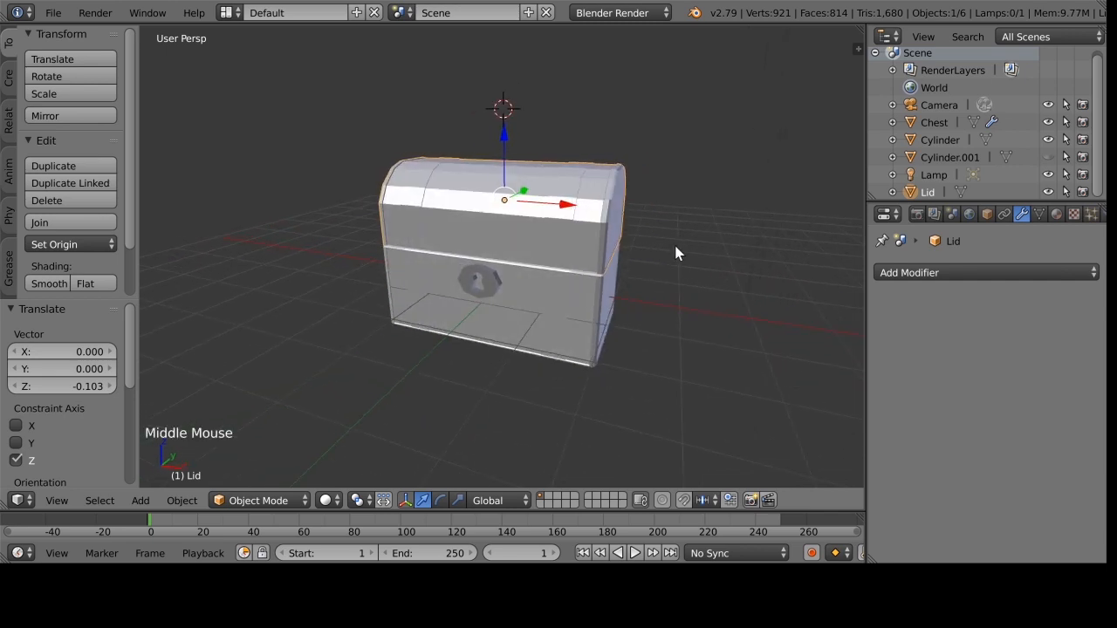
{"action": "key", "text": "s"}
{"action": "key", "text": "z"}
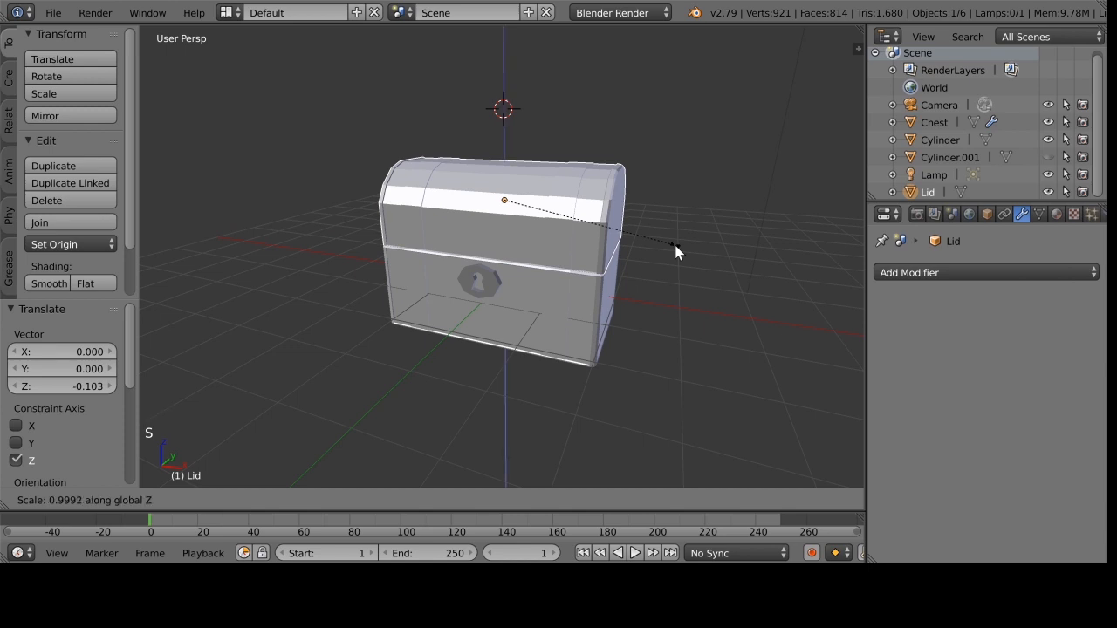
{"action": "left_click", "coordinate": [637, 215]}
{"action": "middle_click_drag", "start_coordinate": [638, 215], "coordinate": [674, 242]}
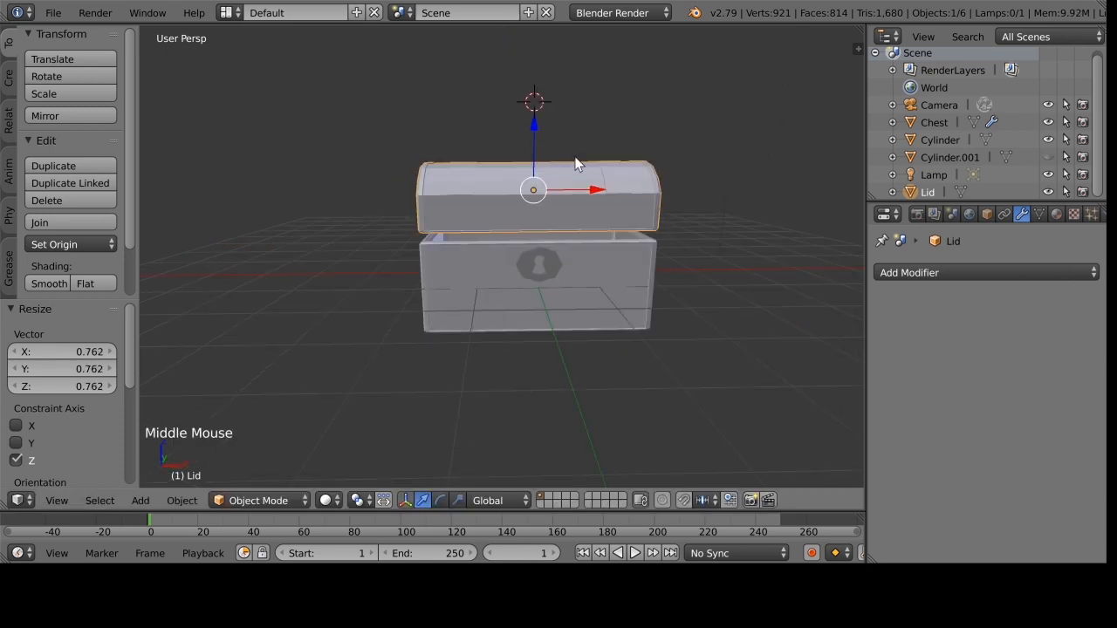
{"action": "left_click_drag", "start_coordinate": [535, 136], "coordinate": [533, 137]}
{"action": "scroll", "coordinate": [601, 251], "scroll_direction": "up", "scroll_amount": 2}
{"action": "middle_click_drag", "start_coordinate": [620, 281], "coordinate": [591, 281]}
{"action": "scroll", "coordinate": [599, 279], "scroll_direction": "down", "scroll_amount": 2}
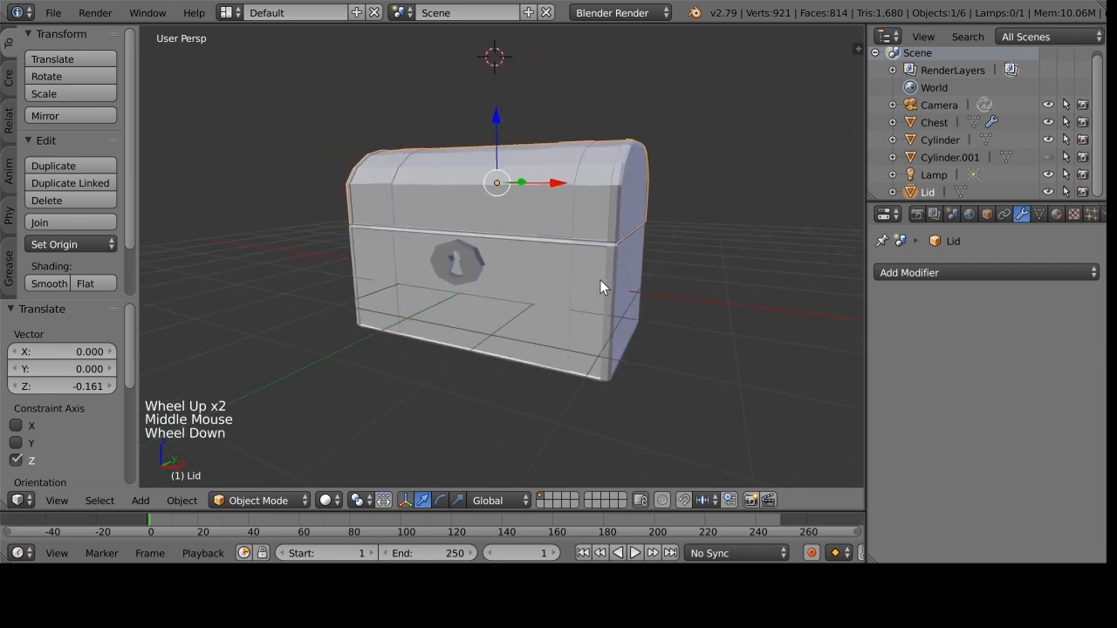
Try rotating the Lid about 9.3° around its local X axis, and undo the rotation.
{"action": "mouse_move", "coordinate": [692, 336]}
{"action": "middle_mouse_down"}
{"action": "mouse_move", "coordinate": [657, 357]}
{"action": "mouse_move", "coordinate": [671, 341]}
{"action": "middle_mouse_up"}
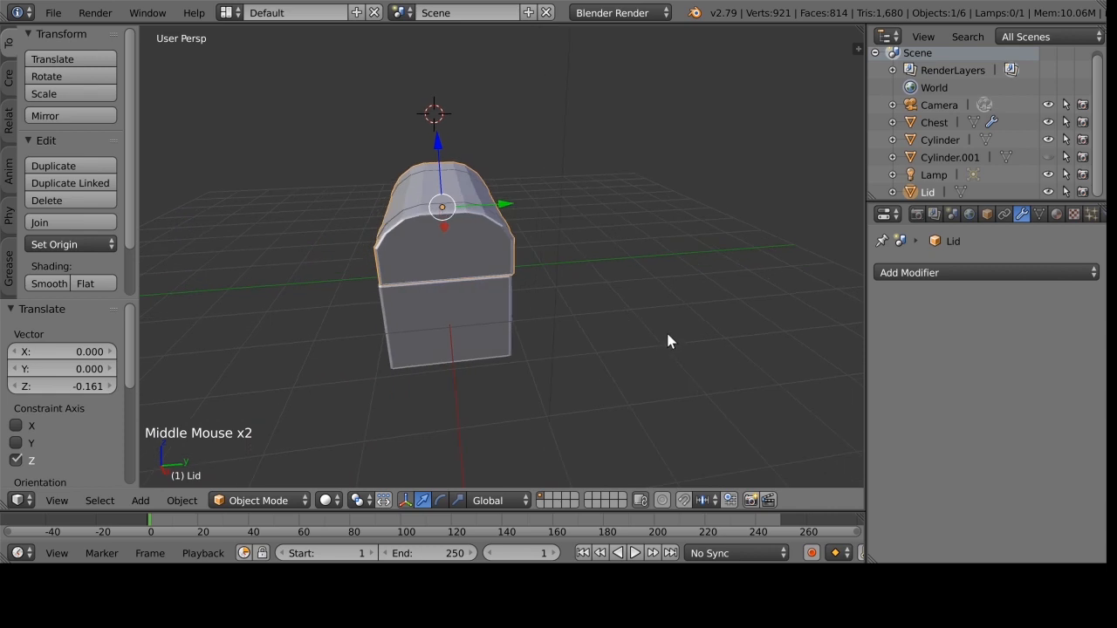
{"action": "middle_click_drag", "start_coordinate": [584, 301], "coordinate": [599, 300]}
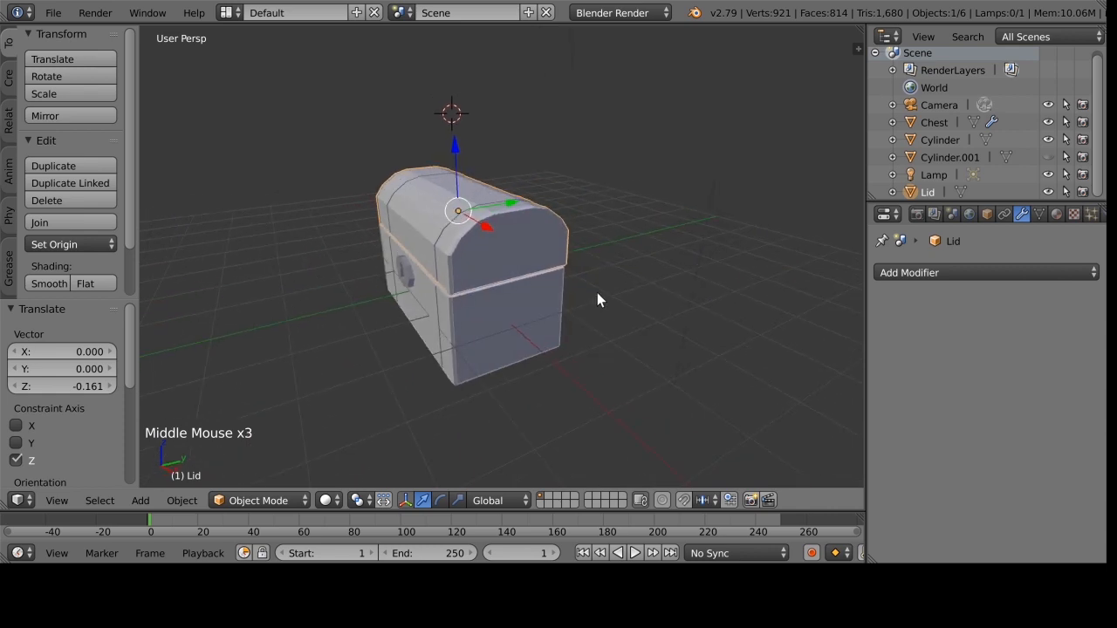
{"action": "key", "text": "r"}
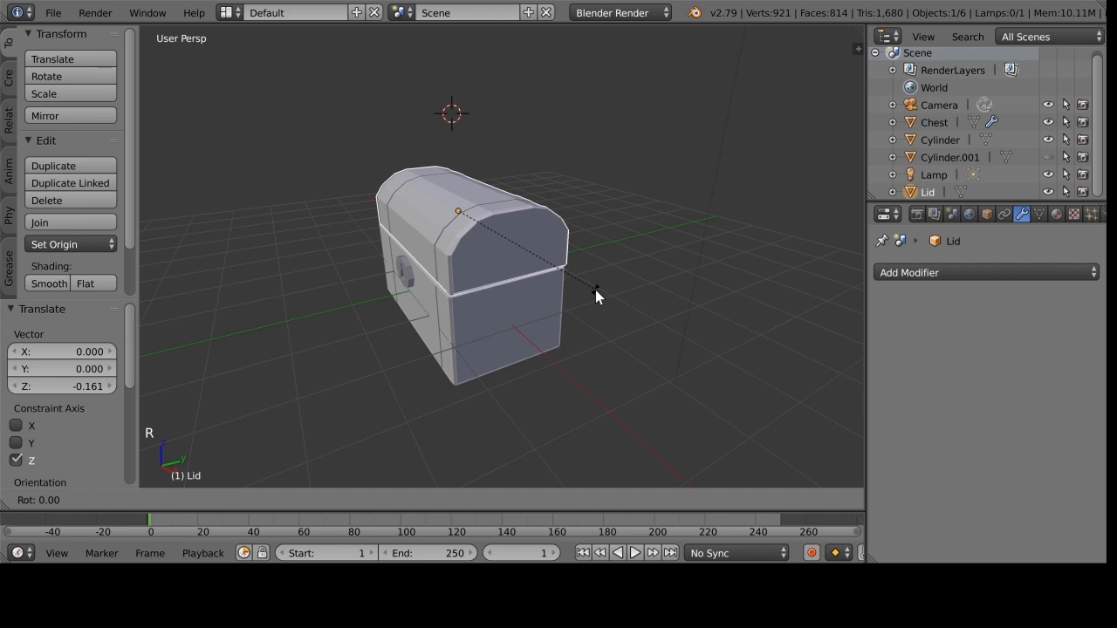
{"action": "key", "text": "x"}
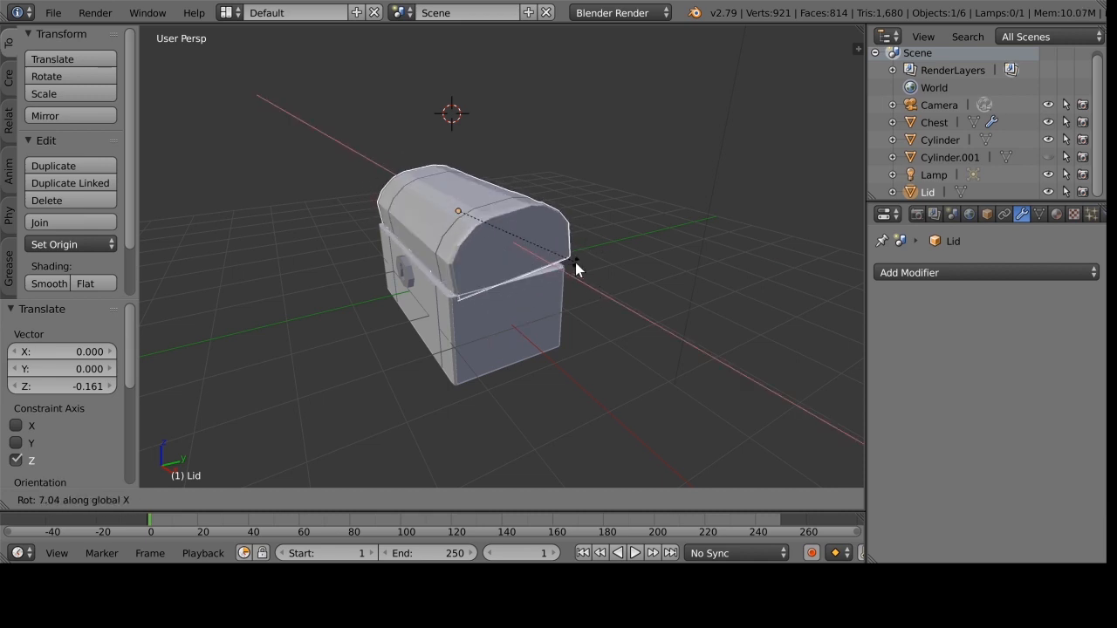
{"action": "key", "text": "x"}
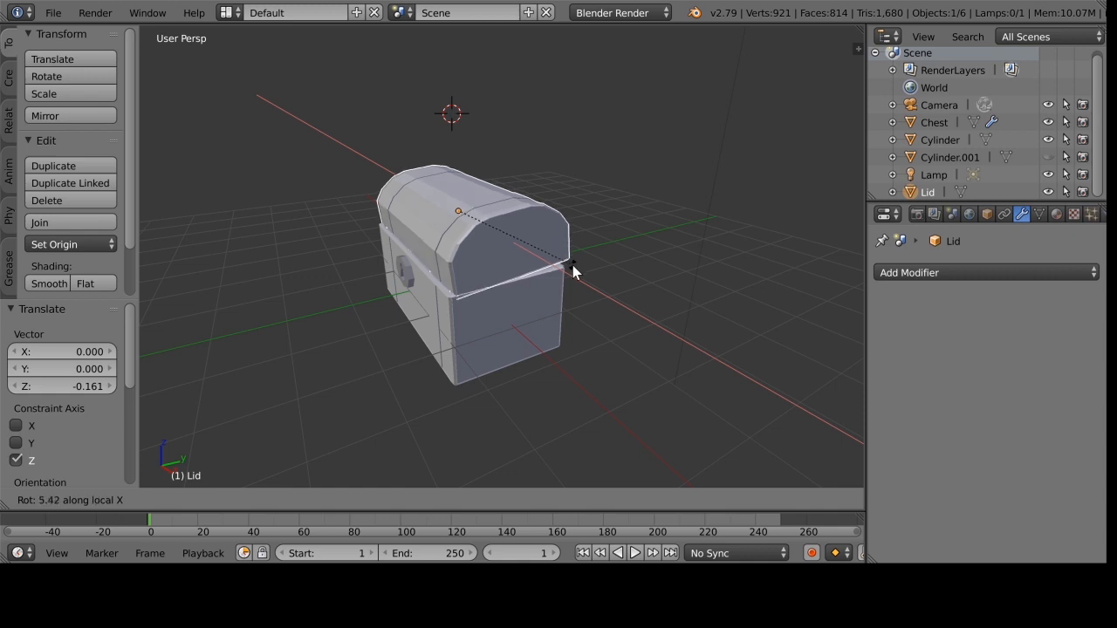
{"action": "left_click", "coordinate": [603, 264]}
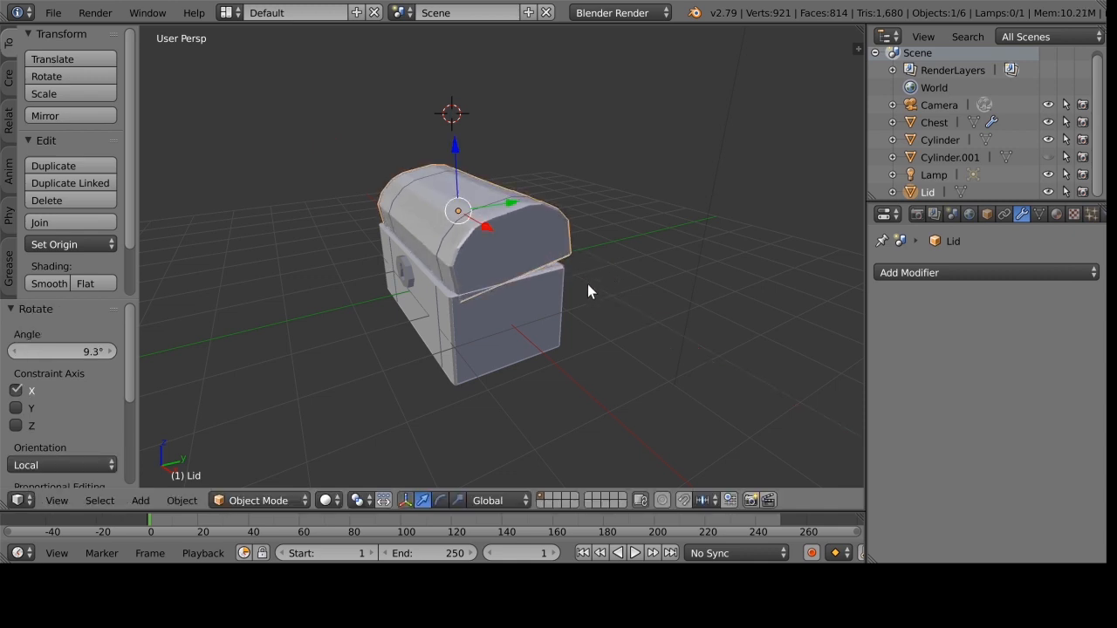
{"action": "key", "text": "ctrl+z"}
In the Lid's mesh, use edge selection to pick the two lower rear rim edges on either side of the middle.
{"action": "middle_click_drag", "start_coordinate": [584, 262], "coordinate": [536, 276]}
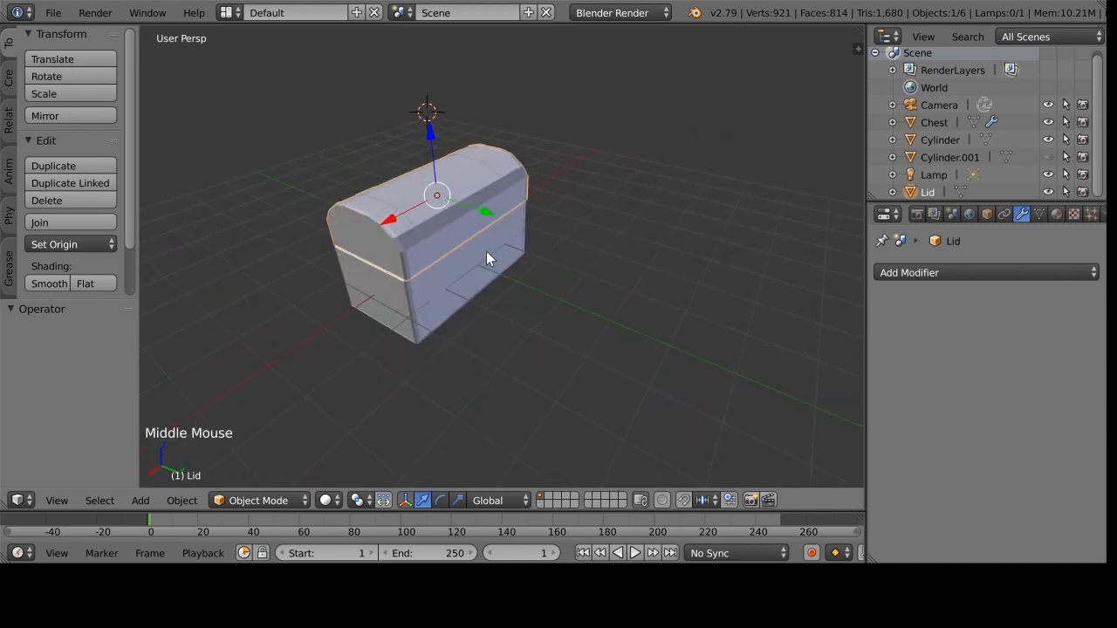
{"action": "key", "text": "Tab"}
{"action": "scroll", "coordinate": [486, 251], "scroll_direction": "up", "scroll_amount": 5}
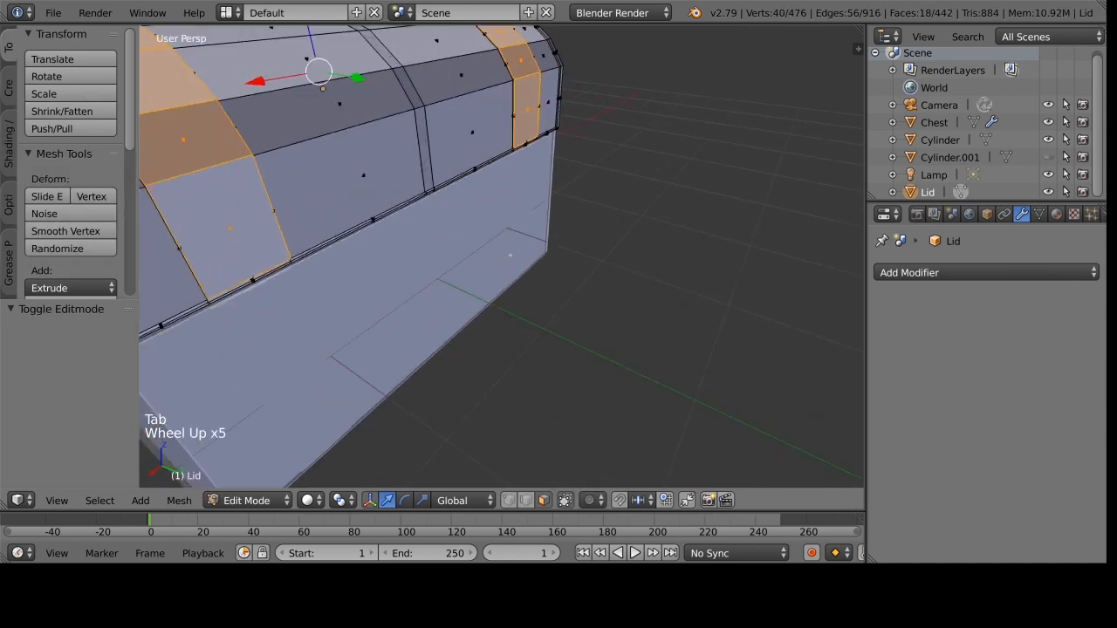
{"action": "key", "text": "ctrl+Tab"}
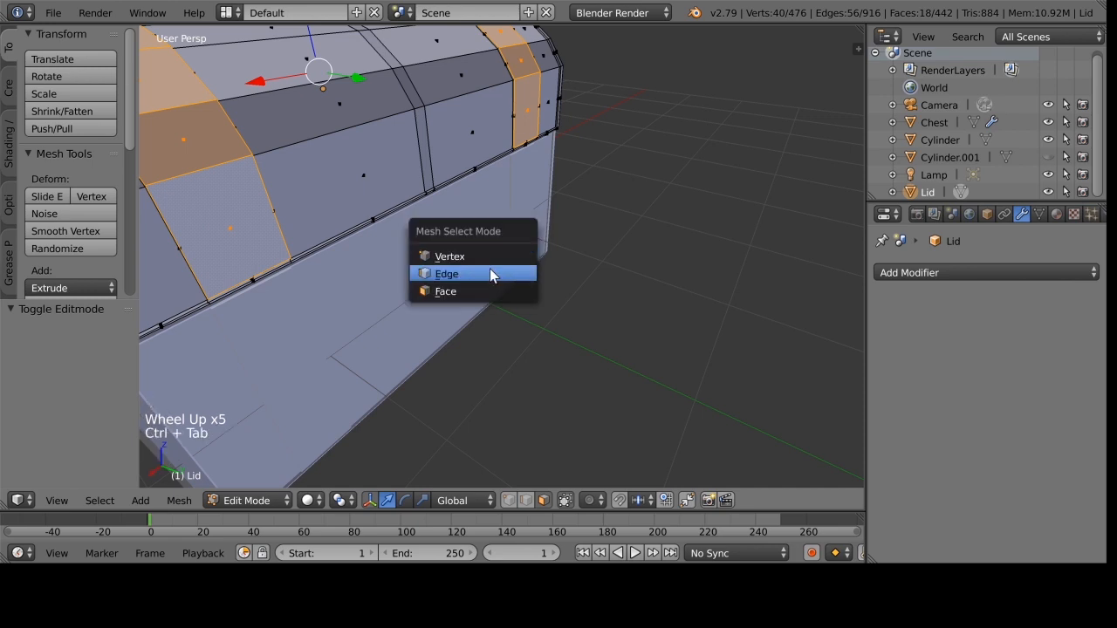
{"action": "left_click", "coordinate": [490, 270]}
{"action": "right_click", "coordinate": [402, 198]}
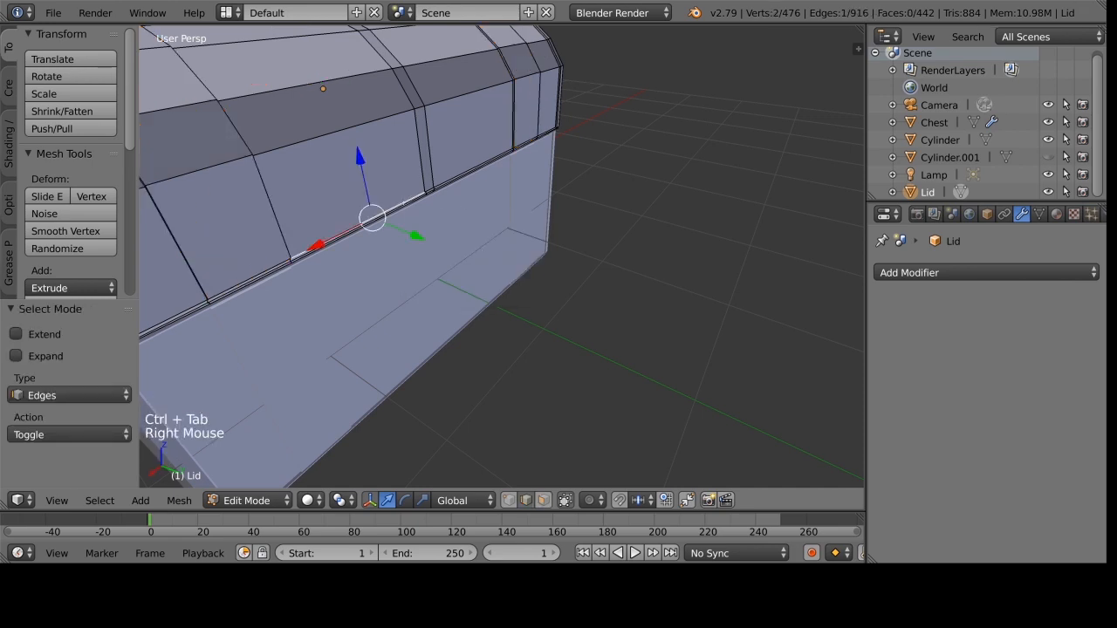
{"action": "scroll", "coordinate": [403, 198], "scroll_direction": "up", "scroll_amount": 2}
{"action": "middle_click_drag", "start_coordinate": [448, 211], "coordinate": [419, 211], "text": "shift"}
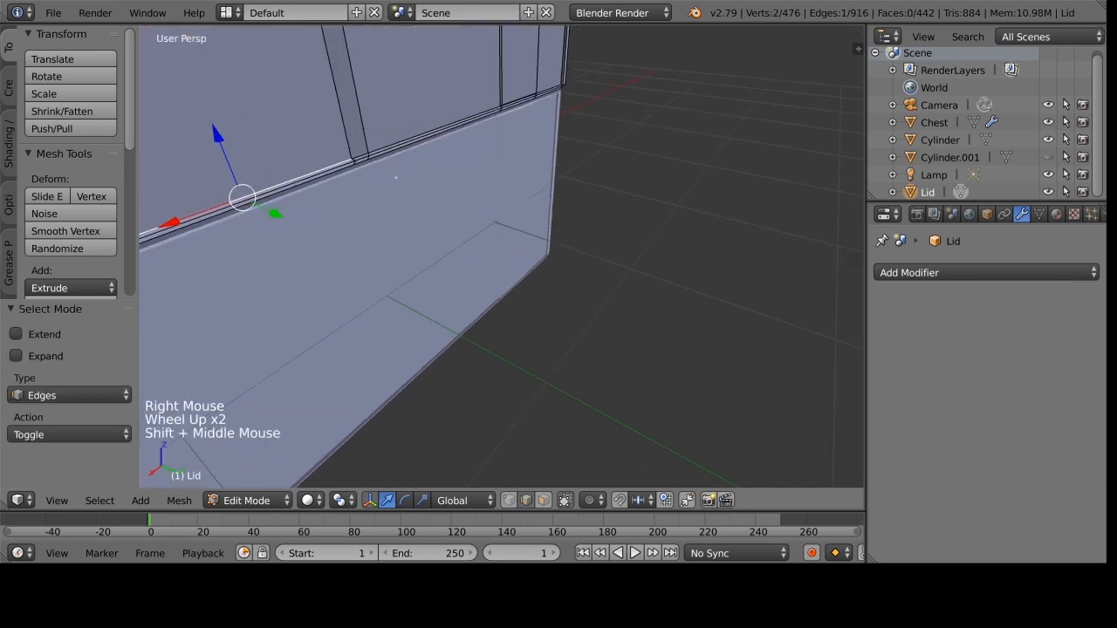
{"action": "right_click", "coordinate": [218, 207], "text": "shift"}
{"action": "scroll", "coordinate": [491, 280], "scroll_direction": "down", "scroll_amount": 3}
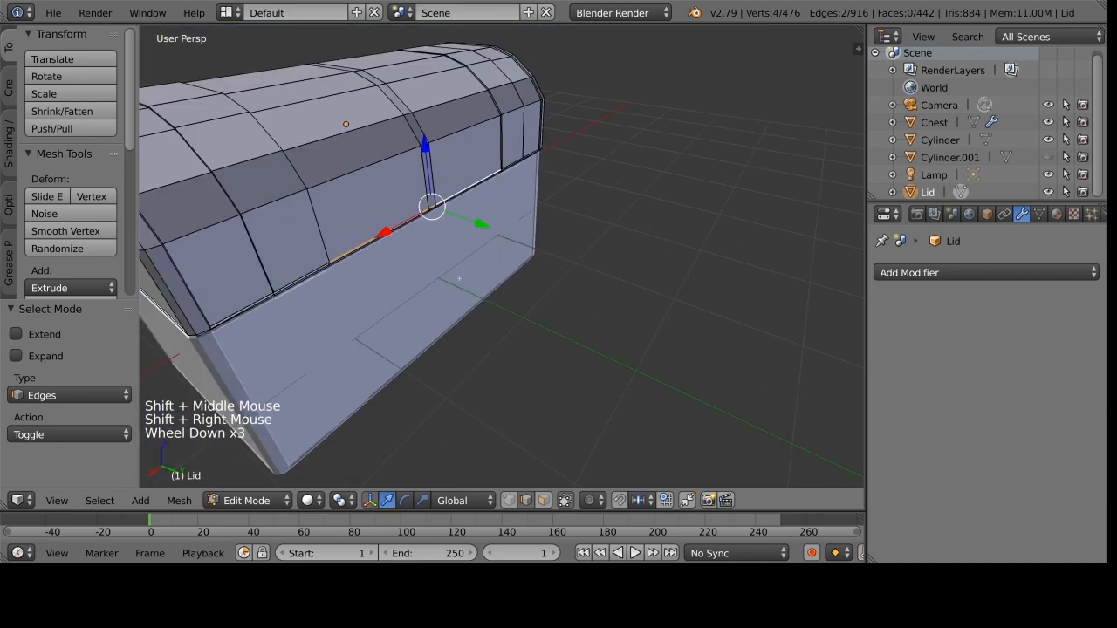
Snap the 3D cursor to the selected rear rim edges of the Lid.
{"action": "middle_click_drag", "start_coordinate": [453, 262], "coordinate": [644, 364]}
{"action": "scroll", "coordinate": [492, 280], "scroll_direction": "down", "scroll_amount": 3}
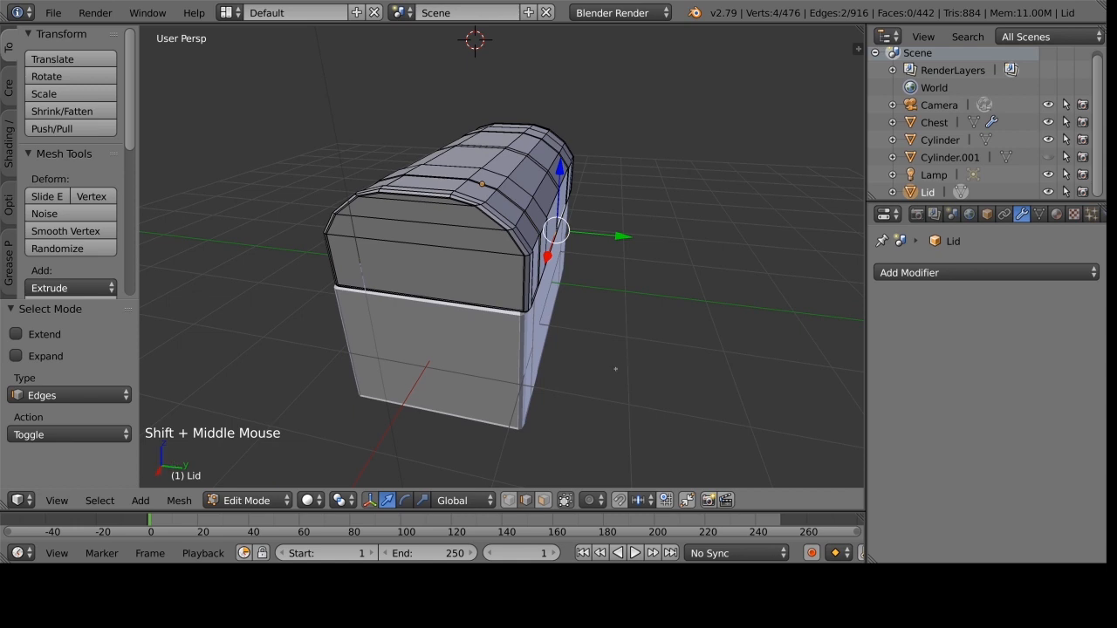
{"action": "left_click", "coordinate": [181, 501]}
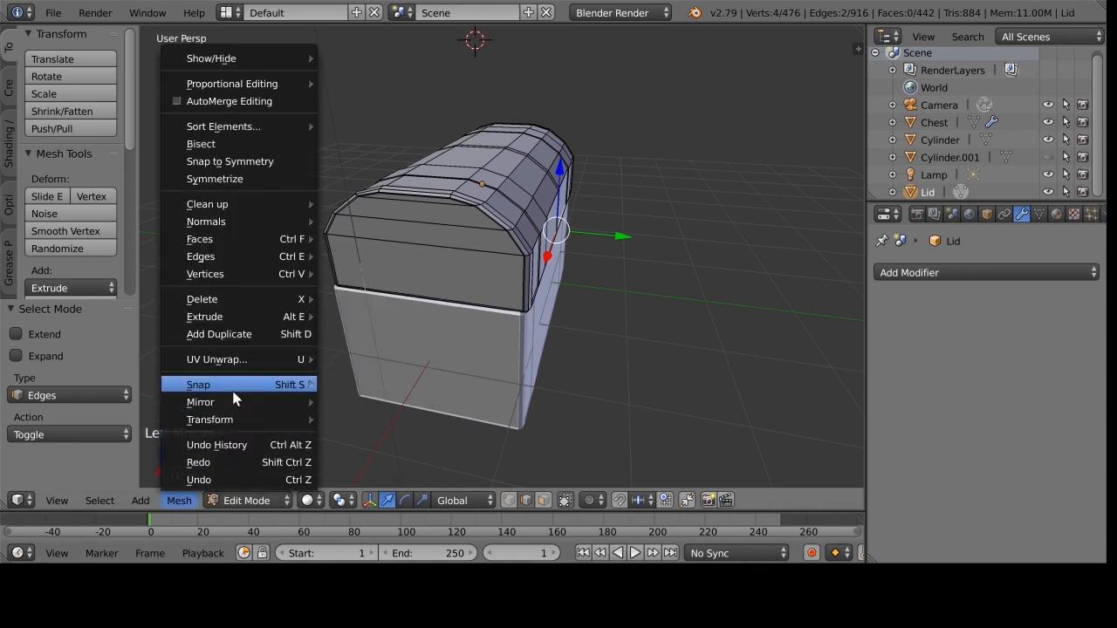
{"action": "mouse_move", "coordinate": [234, 388]}
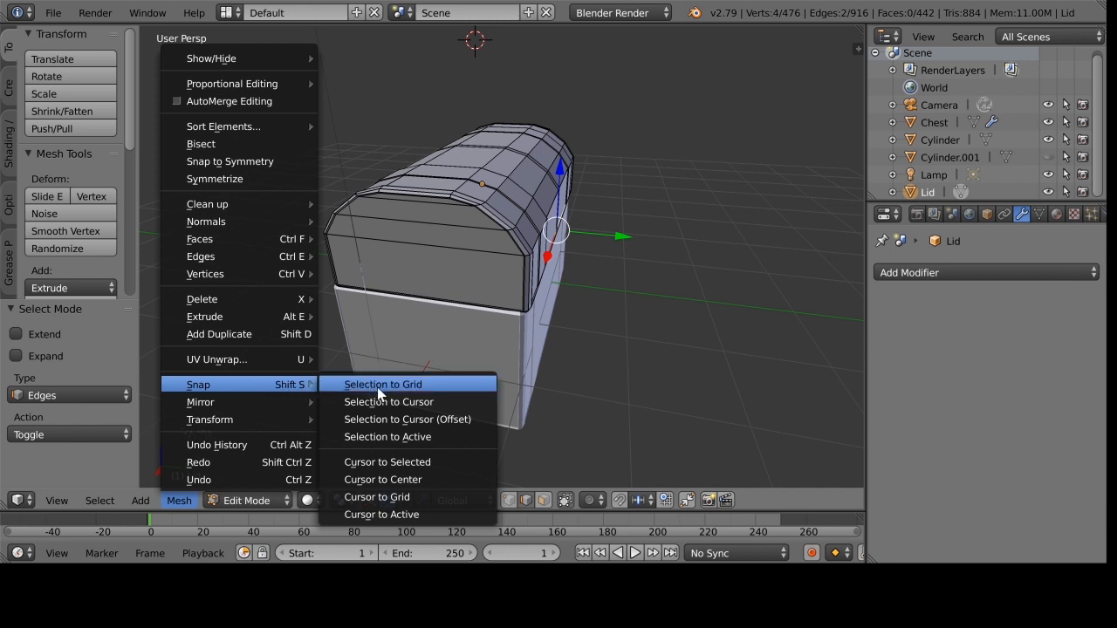
{"action": "left_click", "coordinate": [433, 470]}
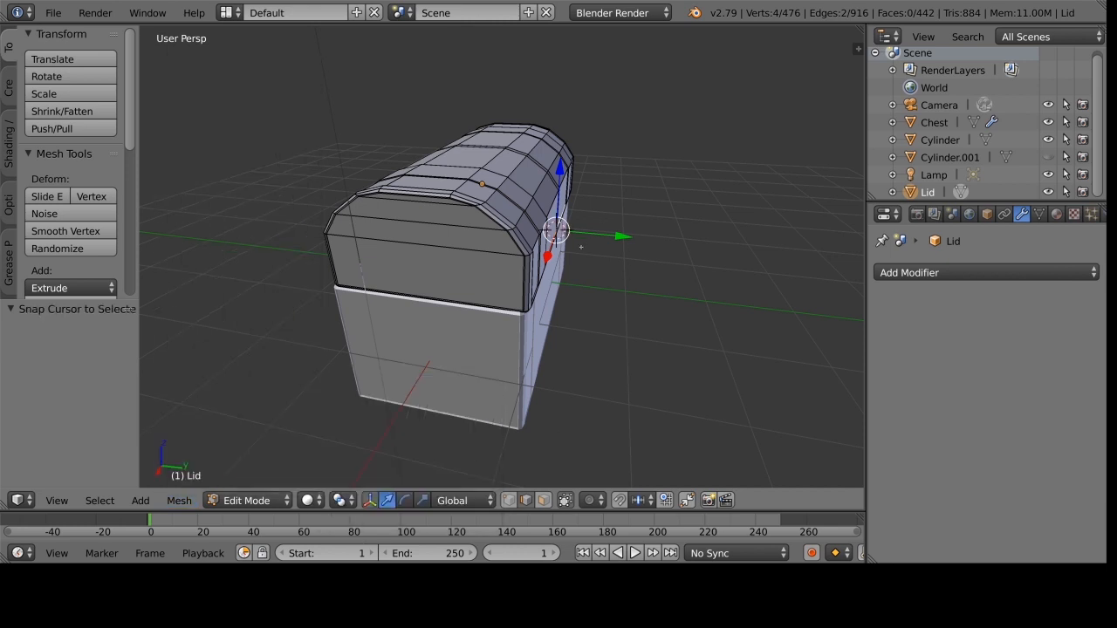
{"action": "middle_click_drag", "start_coordinate": [676, 337], "coordinate": [636, 343]}
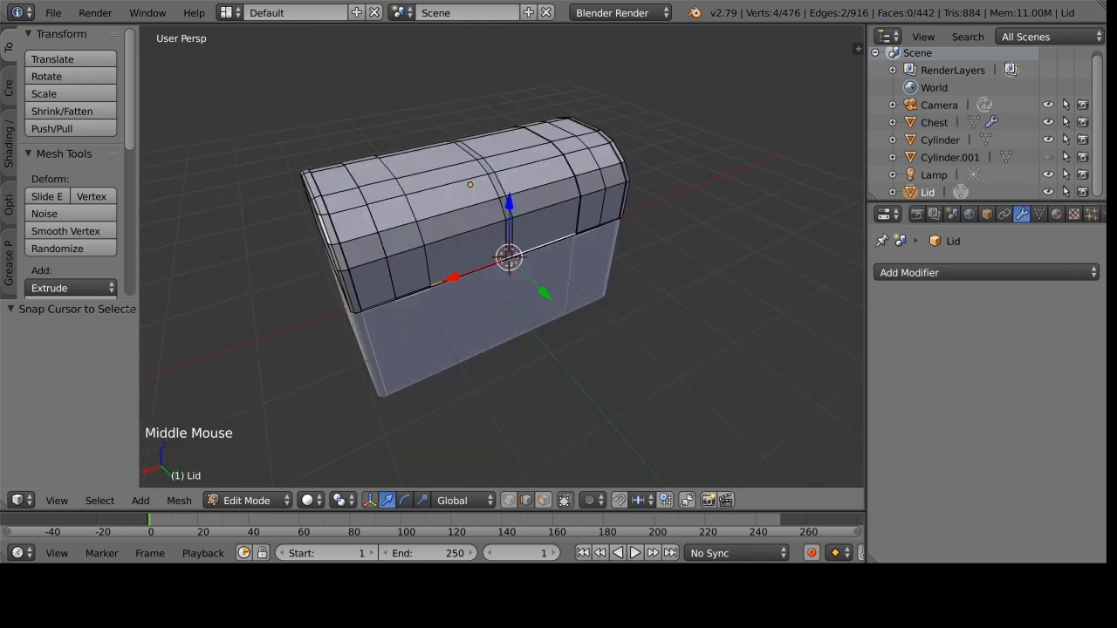
{"action": "middle_click_drag", "start_coordinate": [536, 404], "coordinate": [560, 399]}
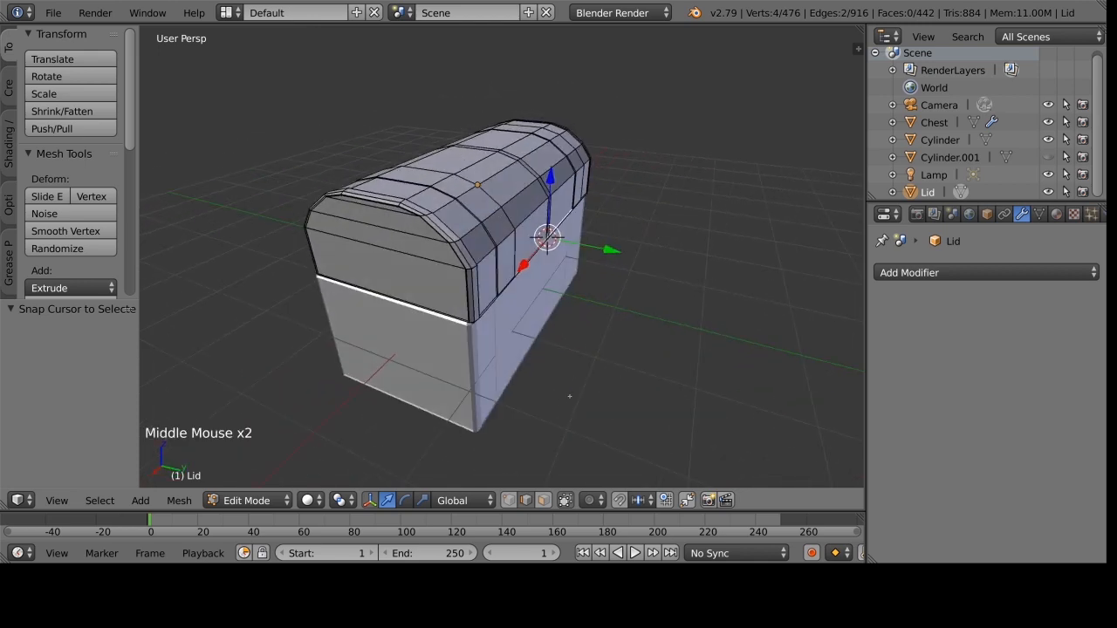
Return to Object Mode and set the Lid's origin to the 3D cursor at its rear edge.
{"action": "key", "text": "Tab"}
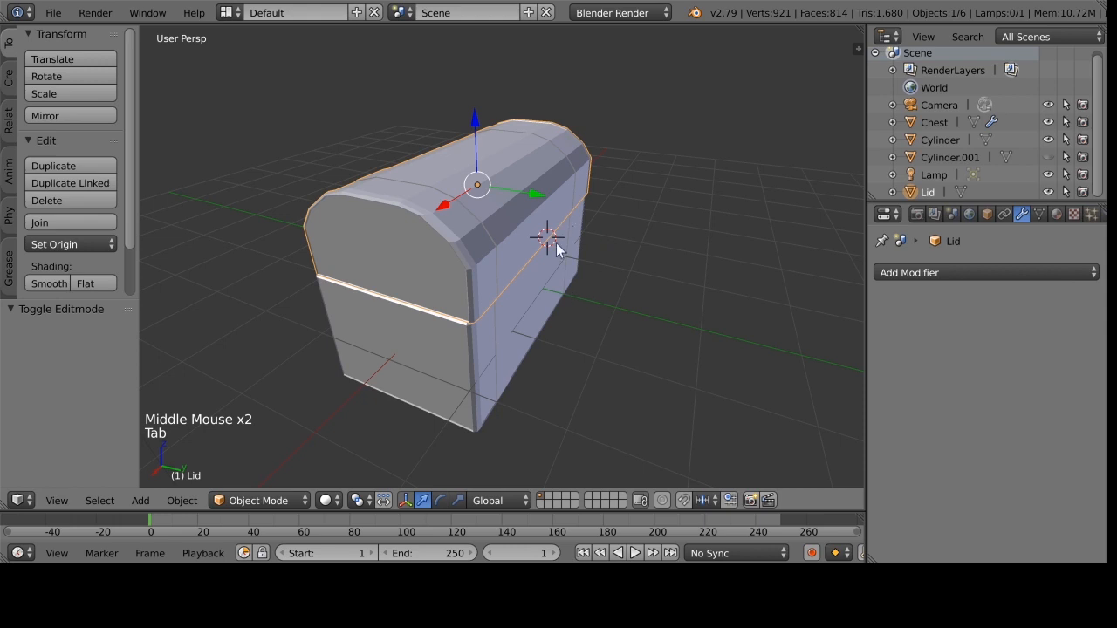
{"action": "left_click", "coordinate": [193, 507]}
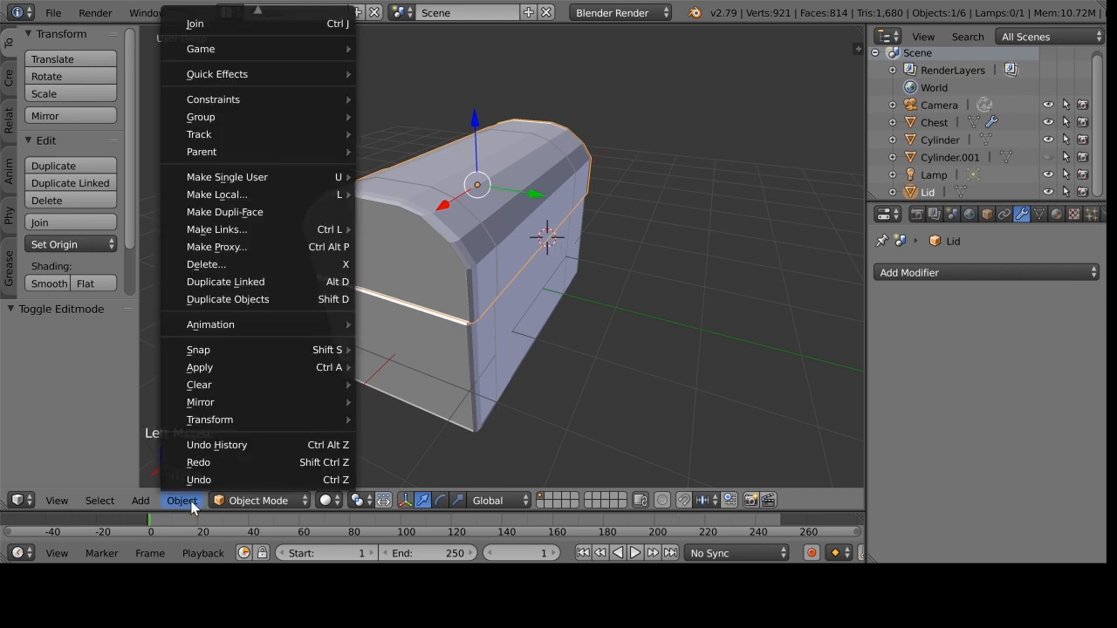
{"action": "mouse_move", "coordinate": [222, 420]}
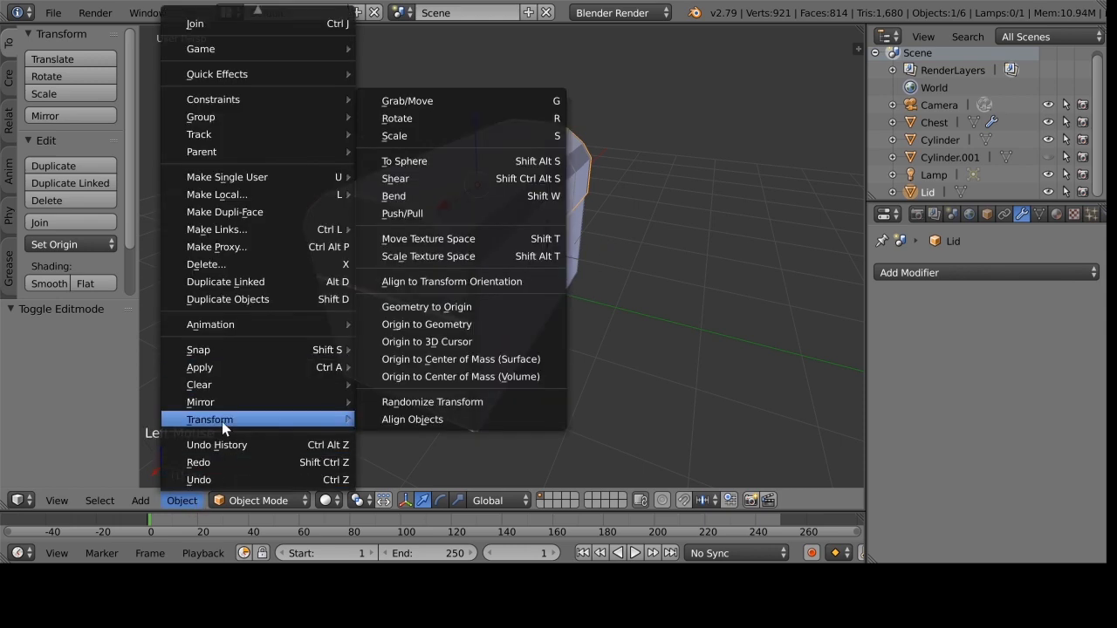
{"action": "left_click", "coordinate": [473, 344]}
Try rotating the Lid open around the global X axis from its rear pivot, and undo the rotation.
{"action": "scroll", "coordinate": [567, 277], "scroll_direction": "down", "scroll_amount": 2}
{"action": "middle_click_drag", "start_coordinate": [577, 301], "coordinate": [595, 317]}
{"action": "right_click_drag", "start_coordinate": [596, 316], "coordinate": [584, 277]}
{"action": "key", "text": "ctrl+z"}
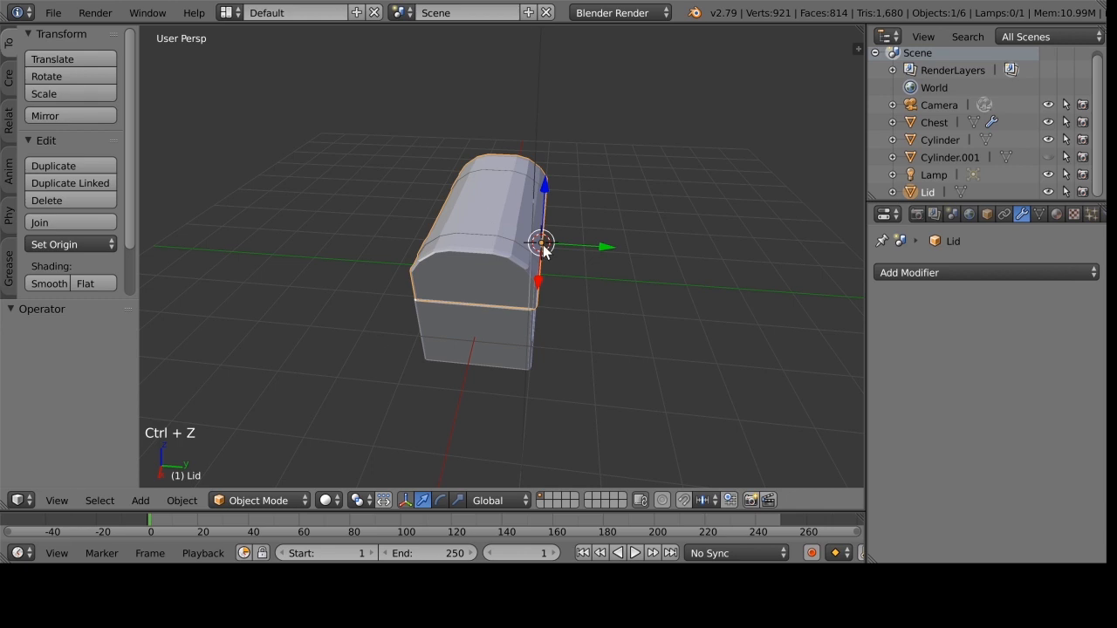
{"action": "mouse_move", "coordinate": [587, 288]}
{"action": "middle_mouse_down"}
{"action": "mouse_move", "coordinate": [545, 300]}
{"action": "mouse_move", "coordinate": [590, 301]}
{"action": "middle_mouse_up"}
{"action": "key", "text": "r"}
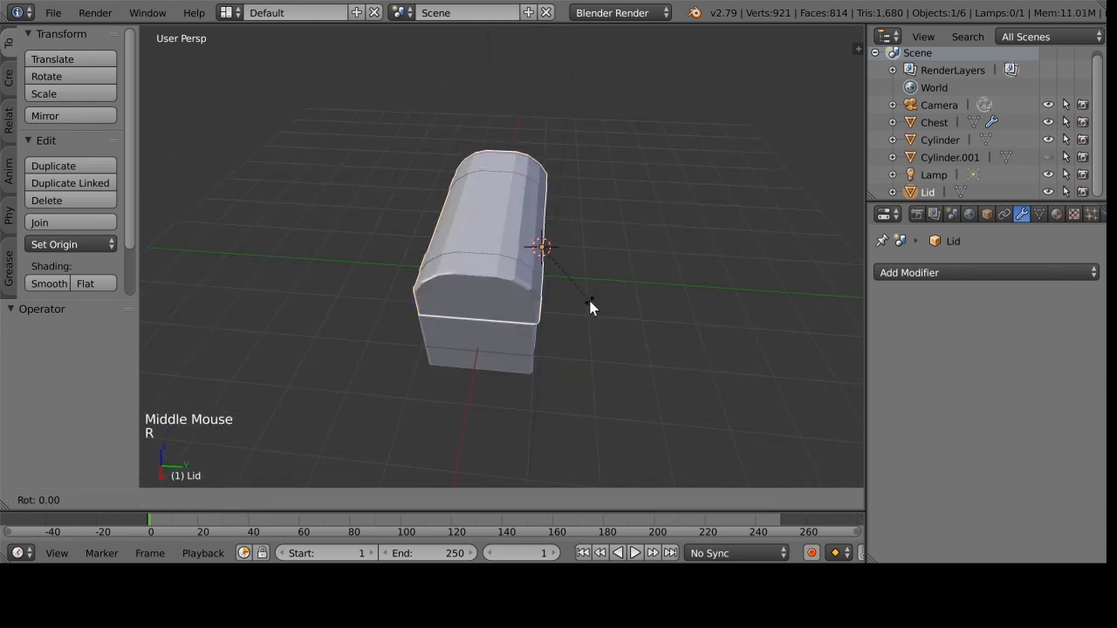
{"action": "key", "text": "z"}
{"action": "key", "text": "x"}
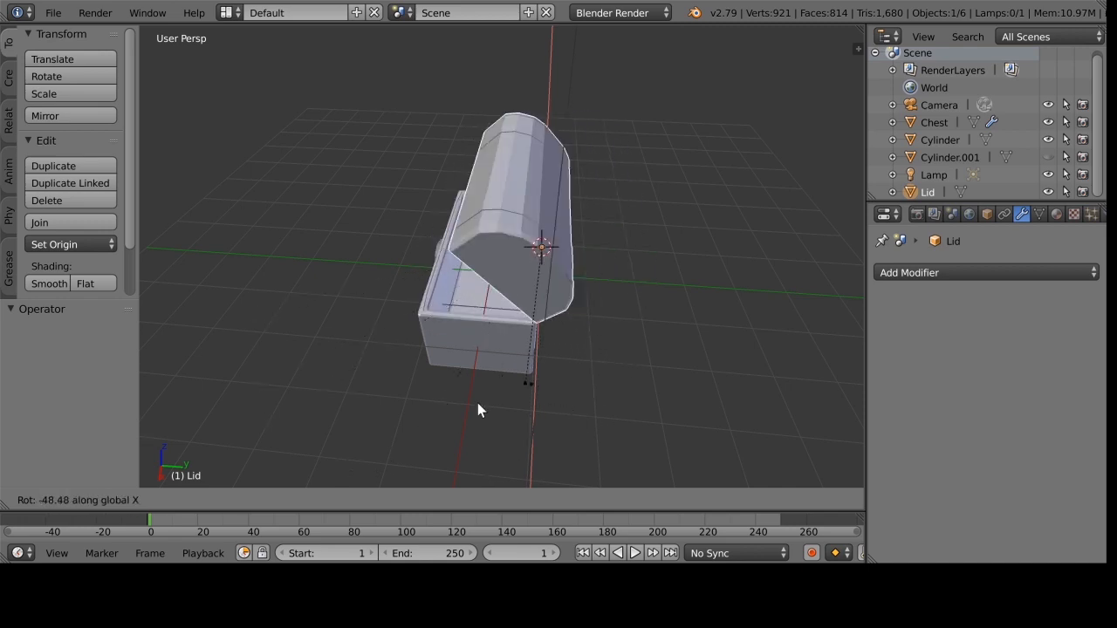
{"action": "left_click", "coordinate": [585, 353]}
{"action": "key", "text": "ctrl+z"}
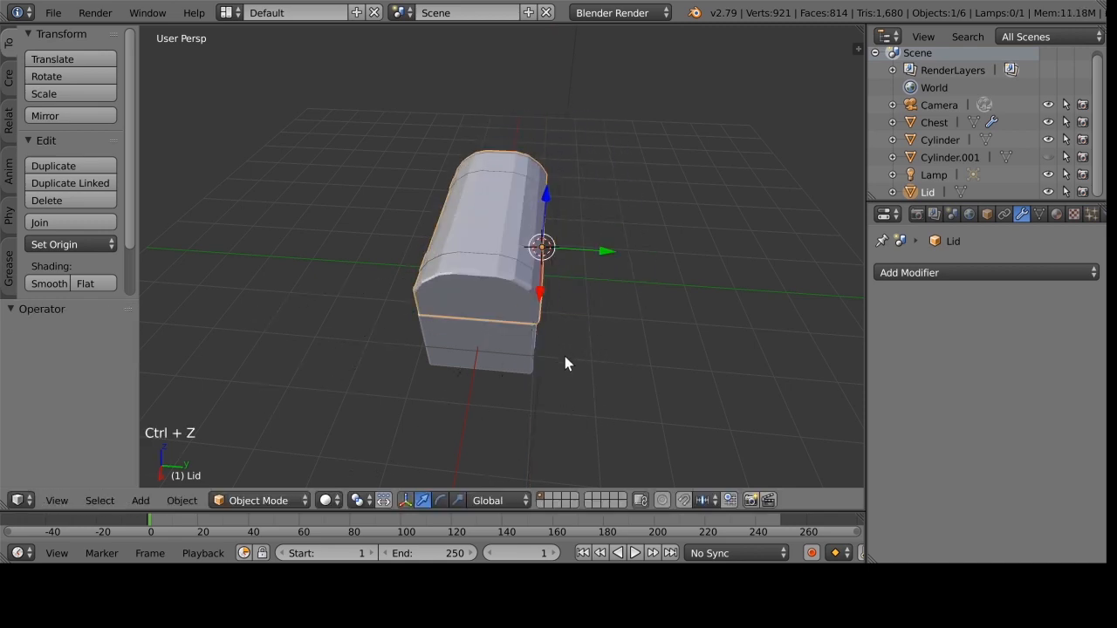
Swing the Lid open by rotating it about -149° around the global X axis.
{"action": "middle_click_drag", "start_coordinate": [591, 388], "coordinate": [629, 364]}
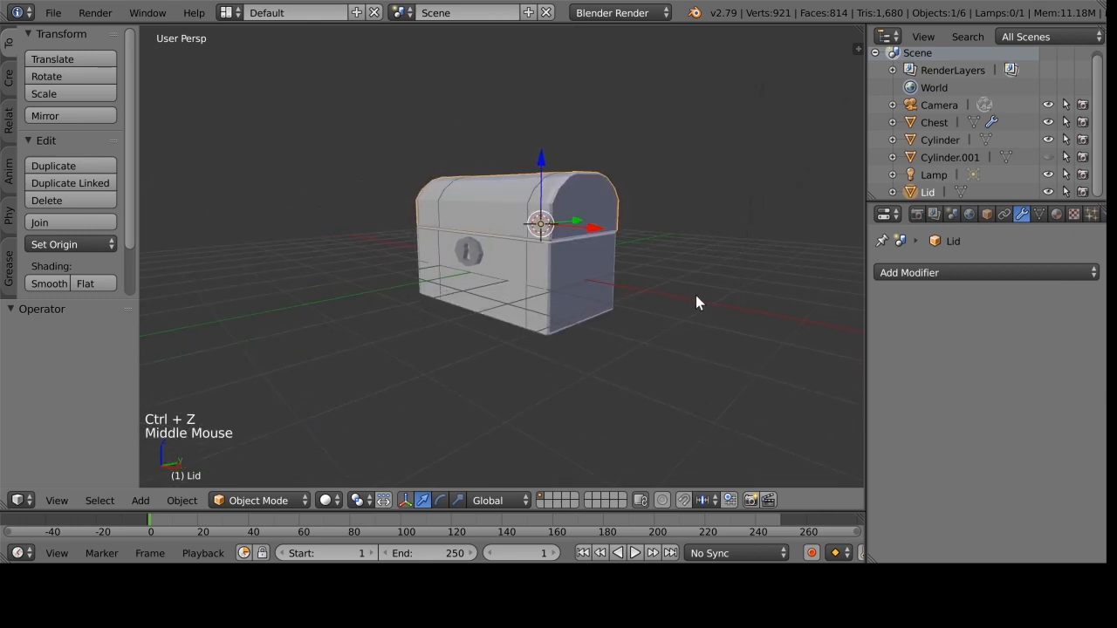
{"action": "middle_click_drag", "start_coordinate": [723, 286], "coordinate": [710, 312]}
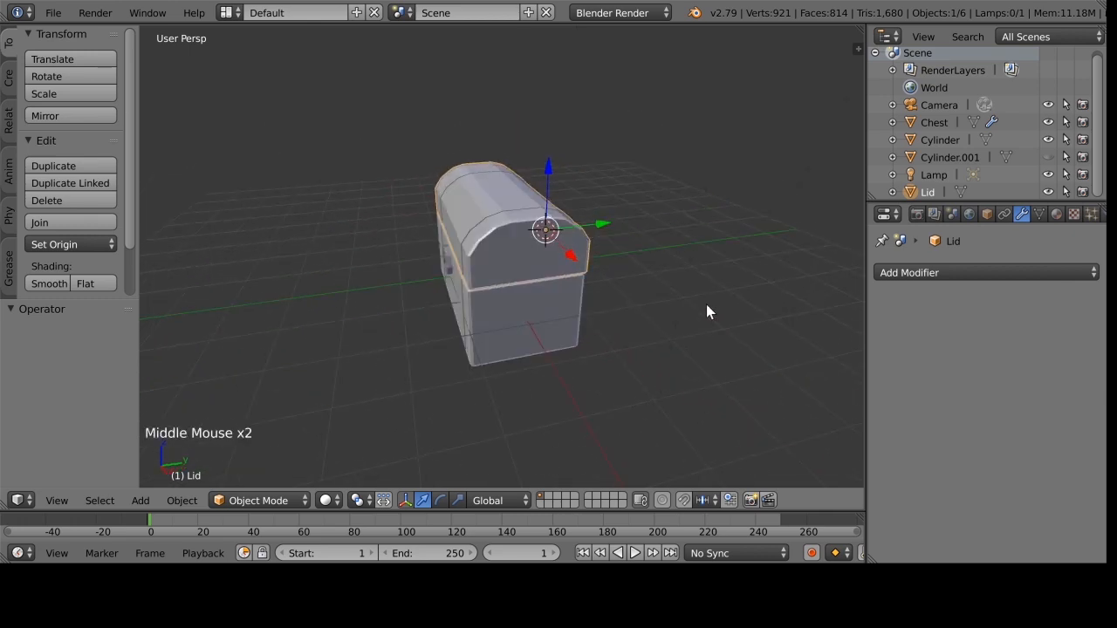
{"action": "key", "text": "r"}
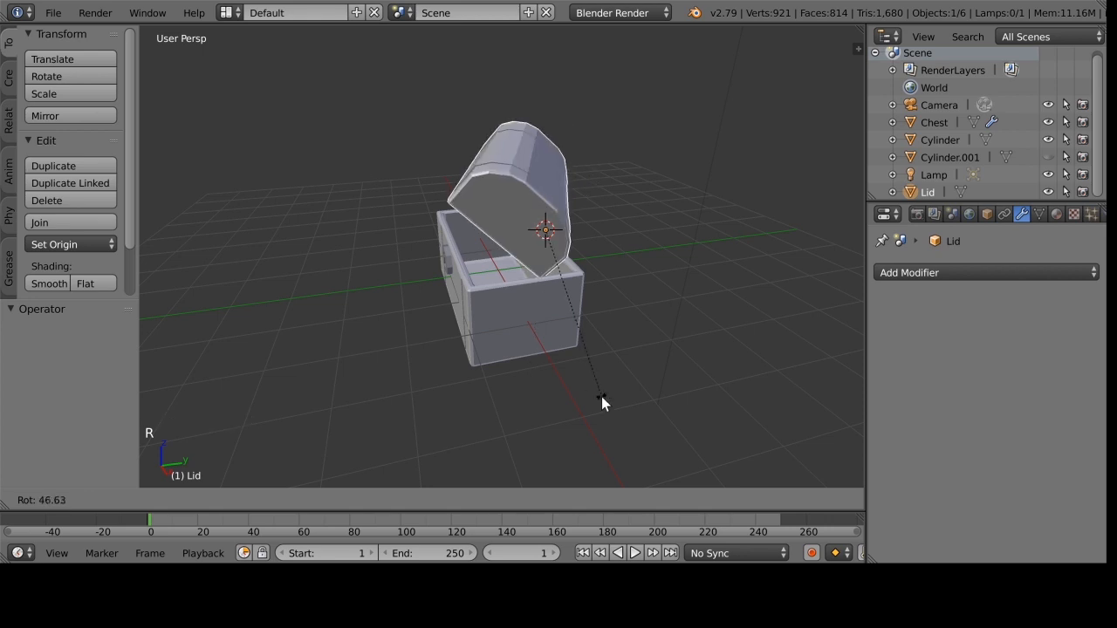
{"action": "key", "text": "x"}
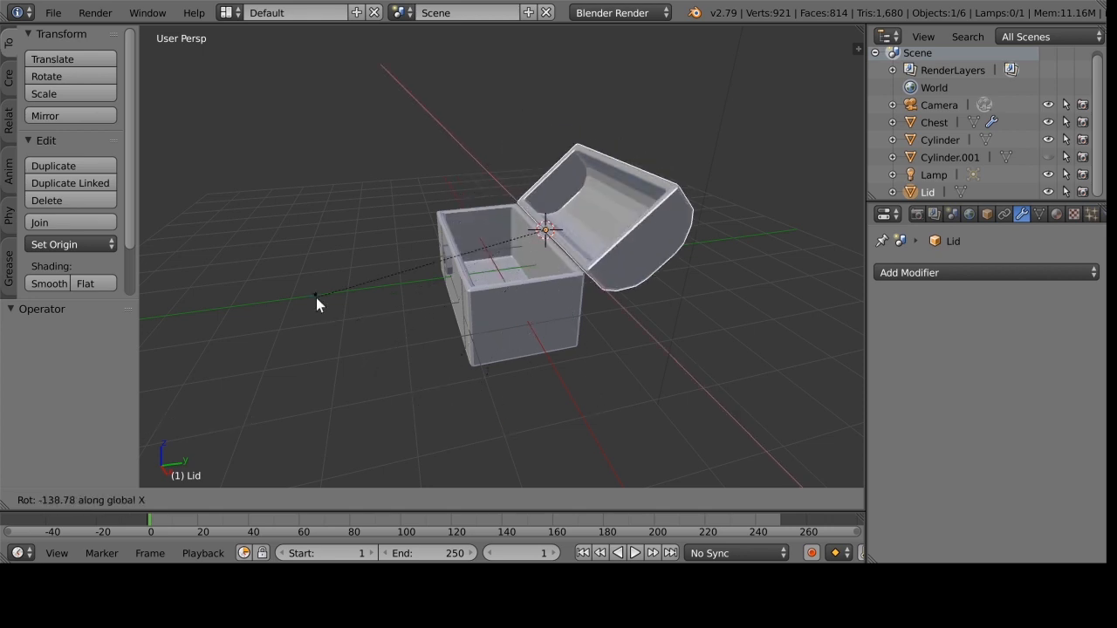
{"action": "left_click", "coordinate": [315, 251]}
{"action": "middle_click_drag", "start_coordinate": [701, 453], "coordinate": [701, 426]}
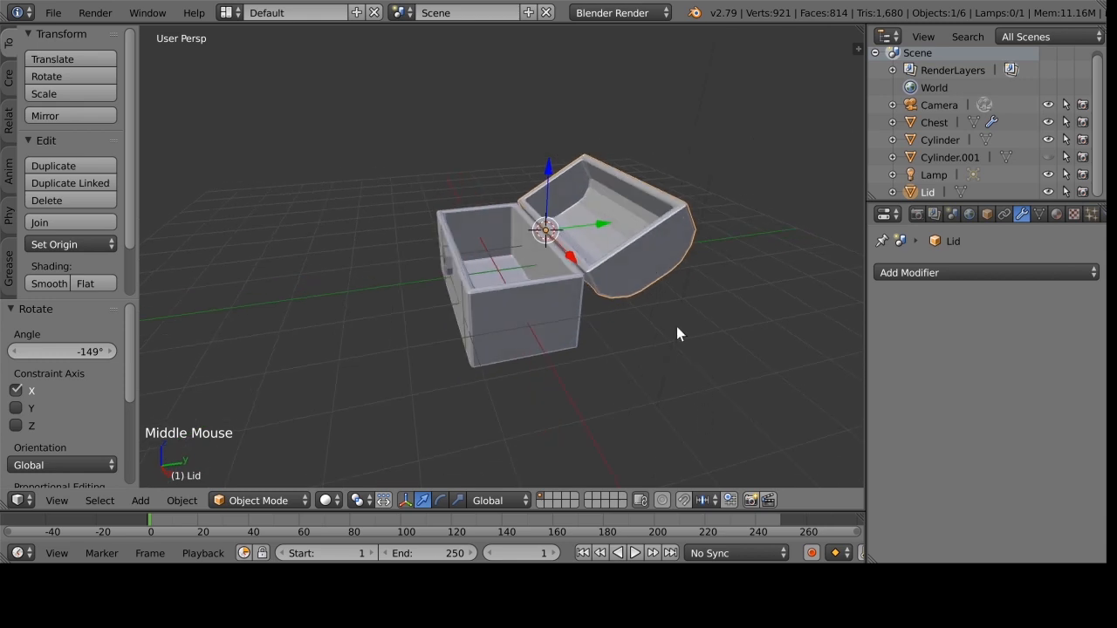
{"action": "scroll", "coordinate": [655, 330], "scroll_direction": "down", "scroll_amount": 3}
{"action": "scroll", "coordinate": [656, 330], "scroll_direction": "up", "scroll_amount": 3}
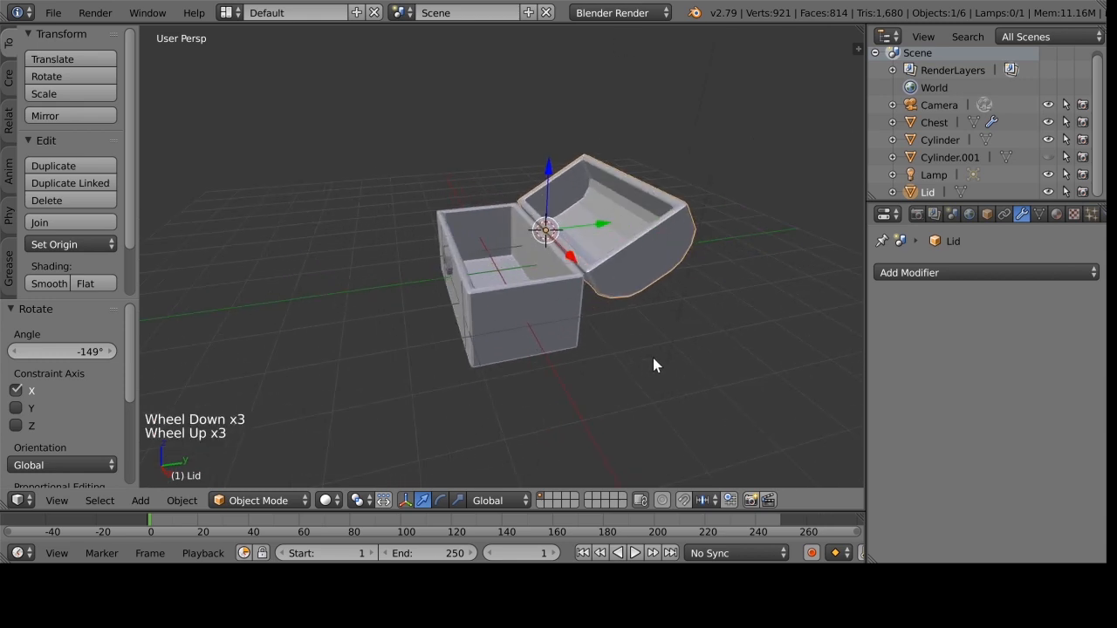
{"action": "middle_click_drag", "start_coordinate": [653, 357], "coordinate": [669, 352]}
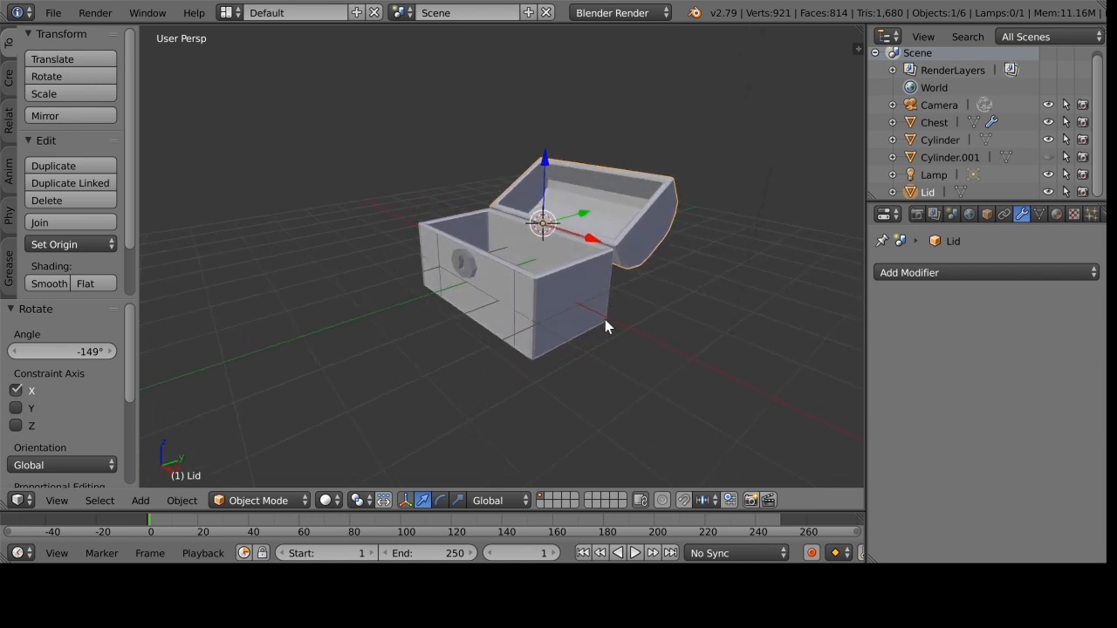
Add a mesh cylinder at the 3D cursor with 12 vertices and a radius of 0.2.
{"action": "scroll", "coordinate": [669, 383], "scroll_direction": "down", "scroll_amount": 2}
{"action": "scroll", "coordinate": [668, 383], "scroll_direction": "up", "scroll_amount": 2}
{"action": "key", "text": "shift+a"}
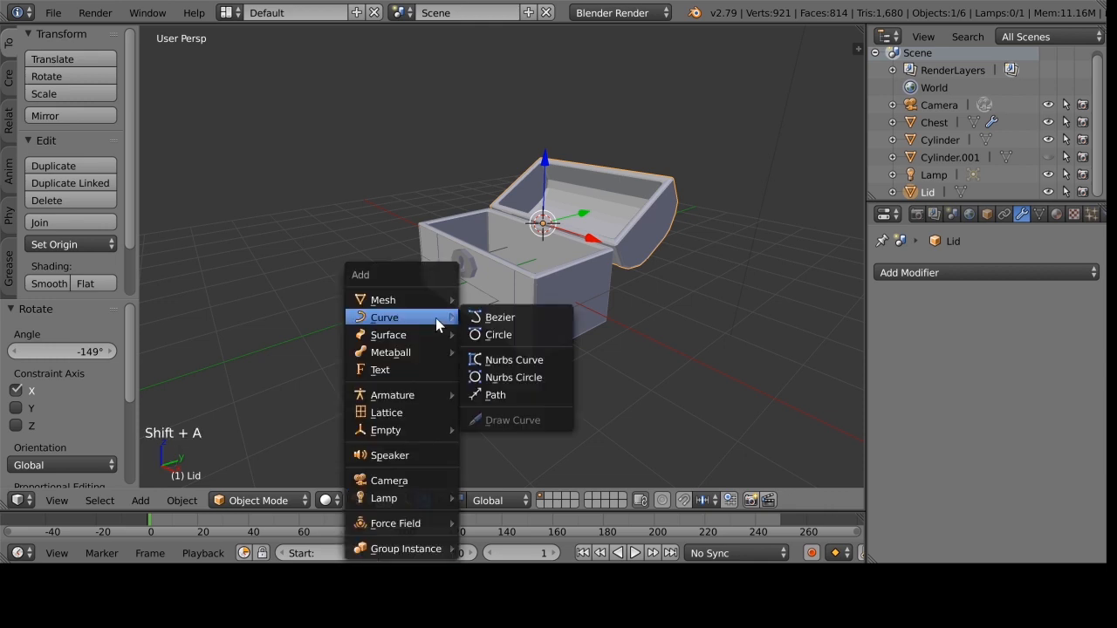
{"action": "mouse_move", "coordinate": [441, 302]}
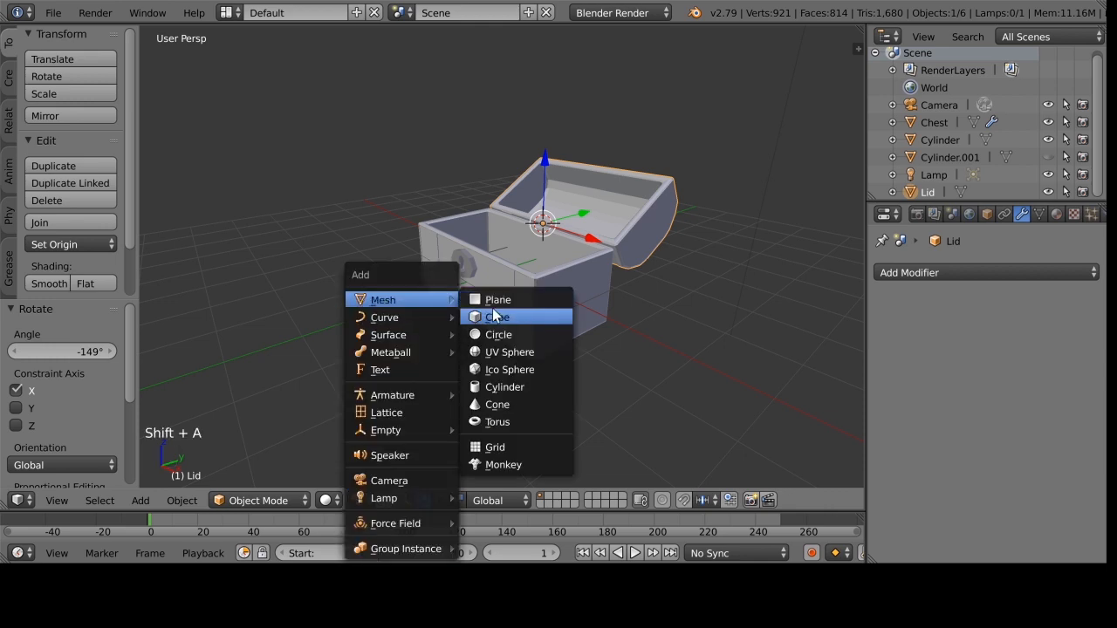
{"action": "left_click", "coordinate": [507, 385]}
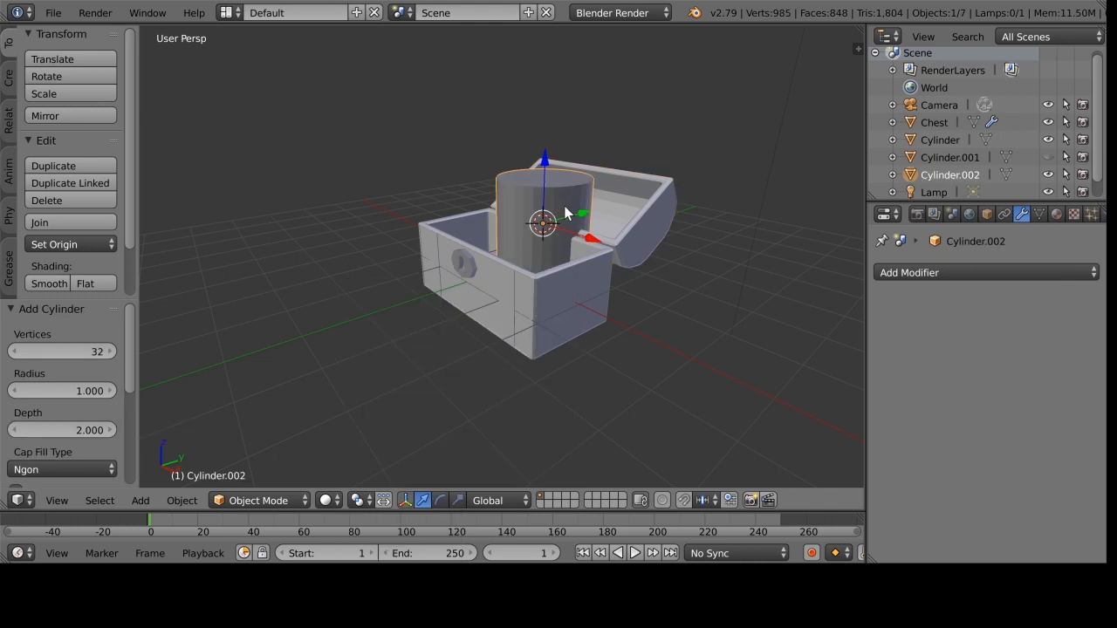
{"action": "scroll", "coordinate": [593, 277], "scroll_direction": "up", "scroll_amount": 1}
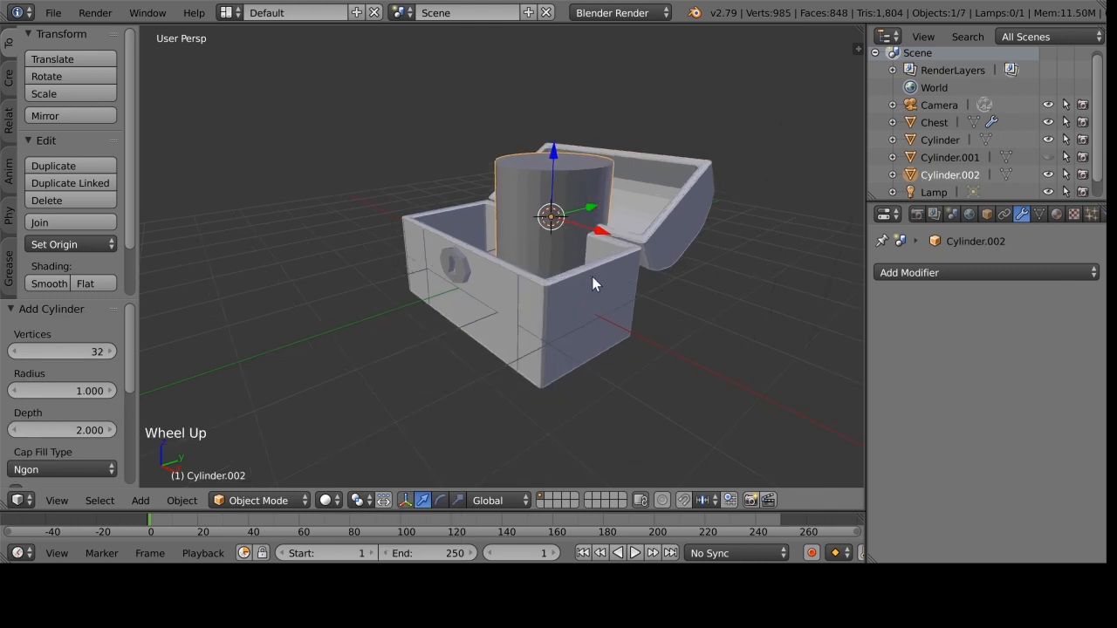
{"action": "left_click", "coordinate": [96, 352]}
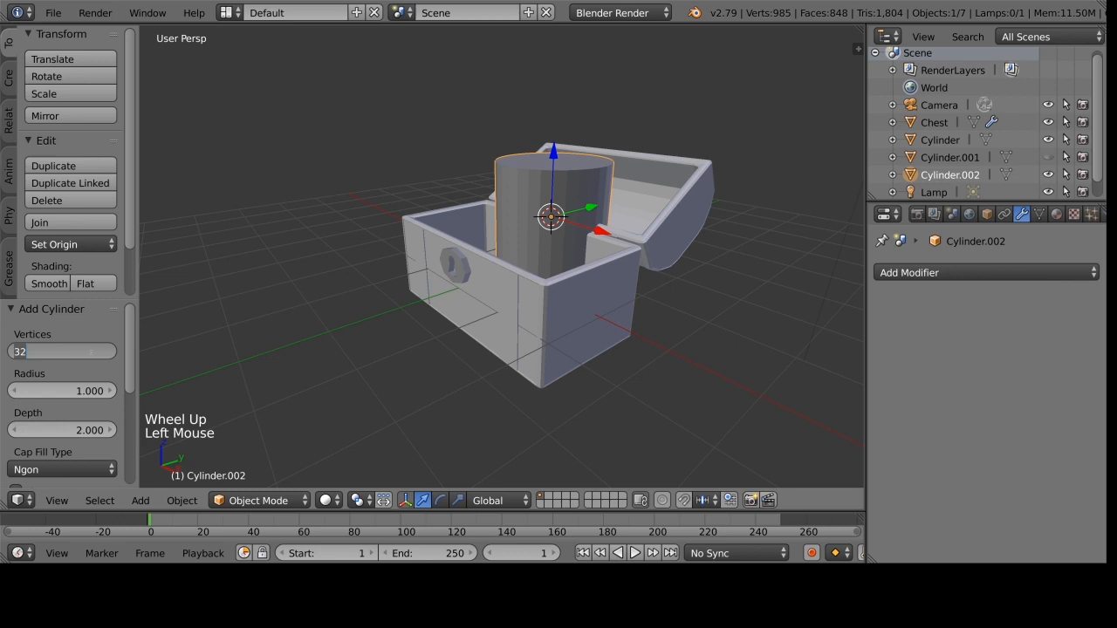
{"action": "type", "text": "12"}
{"action": "key", "text": "Return"}
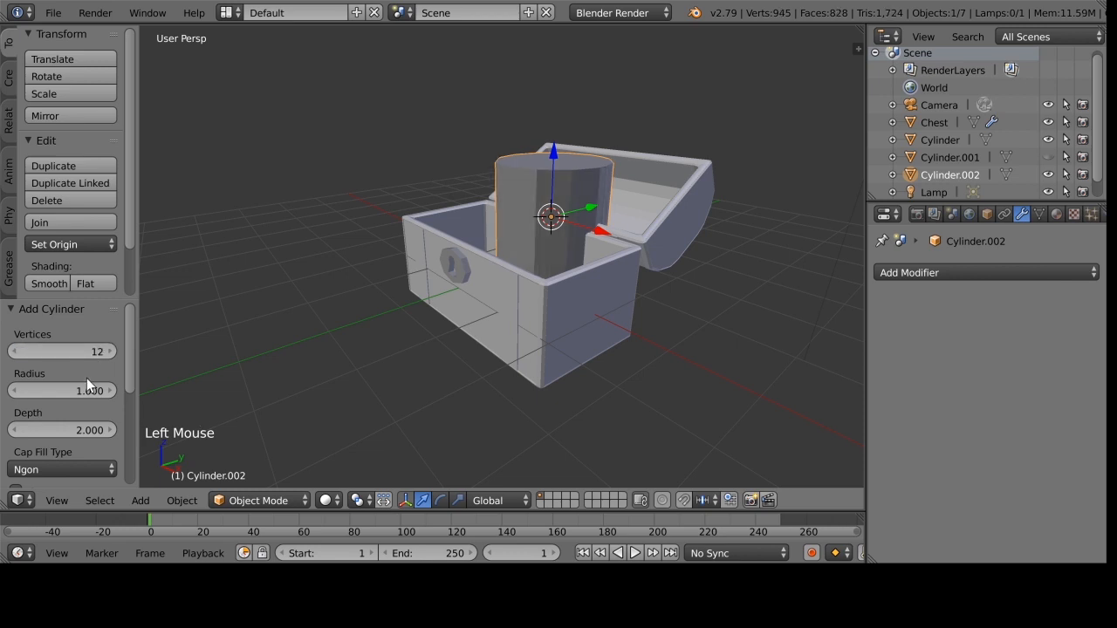
{"action": "double_click", "coordinate": [86, 384]}
{"action": "type", "text": "0.2"}
{"action": "key", "text": "Return"}
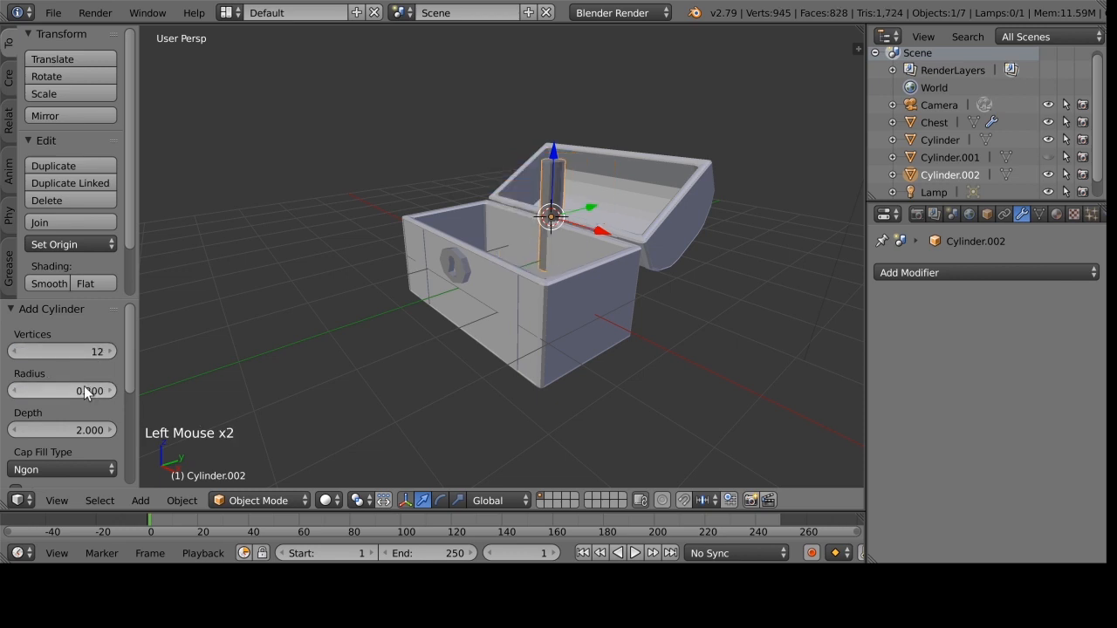
Set the new cylinder's depth to 0.04.
{"action": "left_click", "coordinate": [35, 428]}
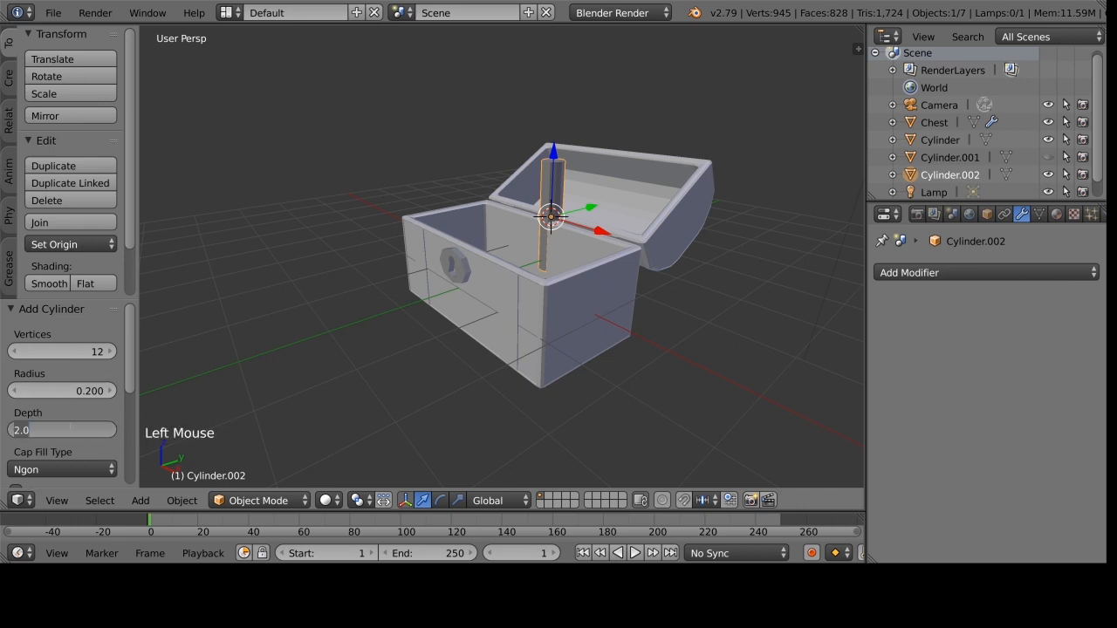
{"action": "key", "text": "BackSpace"}
{"action": "type", "text": ".04"}
{"action": "key", "text": "Return"}
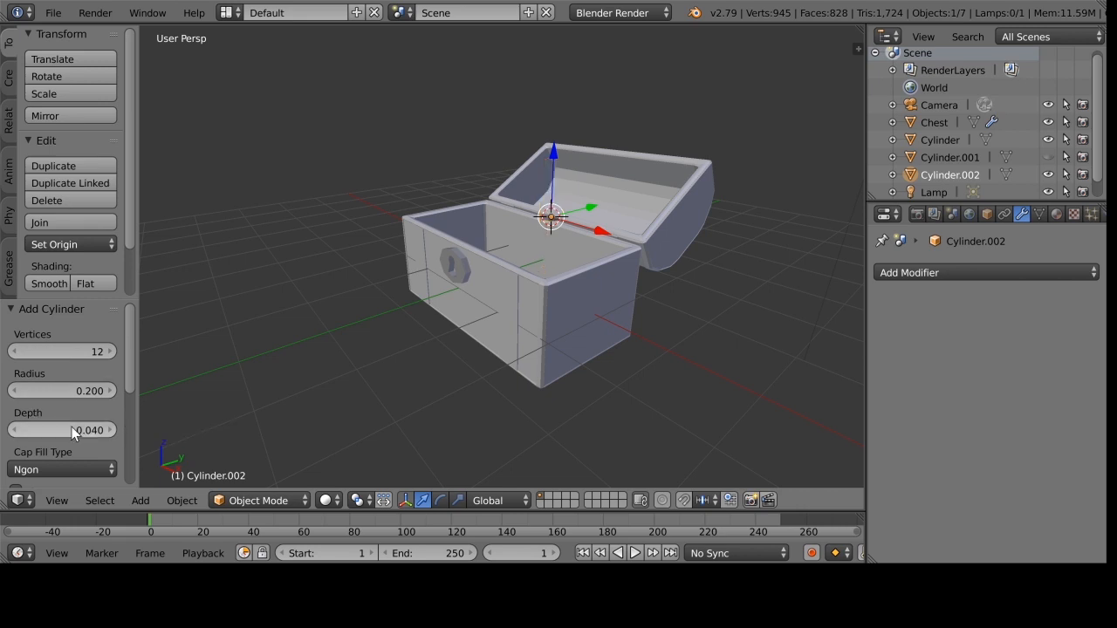
Set the new cylinder's depth to 0.2.
{"action": "left_click", "coordinate": [74, 431]}
{"action": "type", "text": "."}
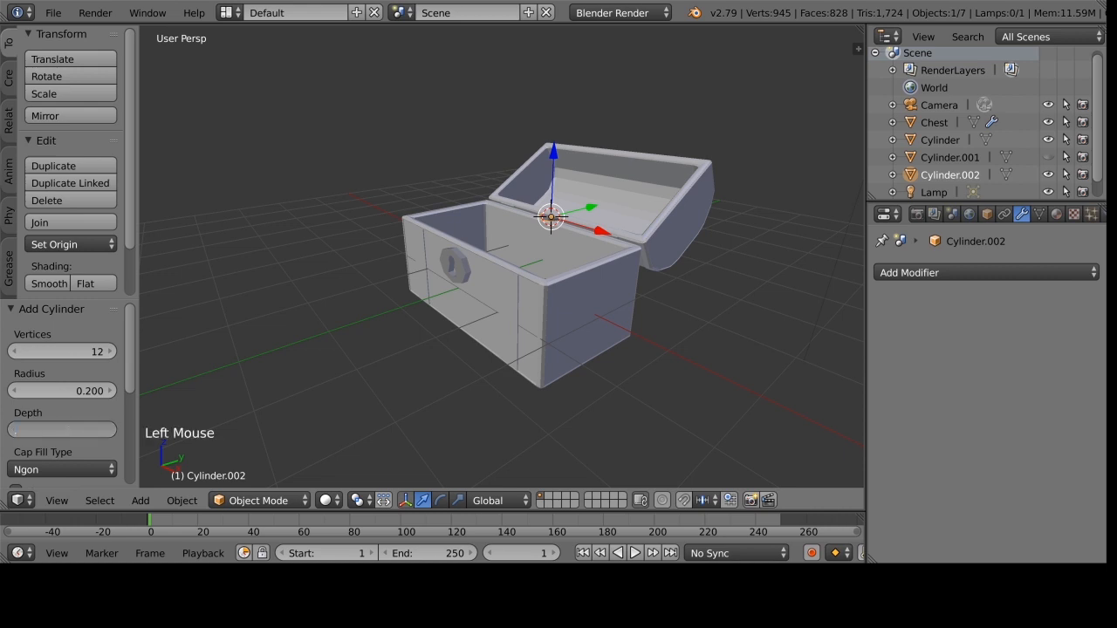
{"action": "type", "text": "2"}
{"action": "key", "text": "Return"}
Raise the small cylinder about 0.732 along Z and shift it about -1.341 along Y, over the open Chest.
{"action": "scroll", "coordinate": [628, 254], "scroll_direction": "up", "scroll_amount": 5}
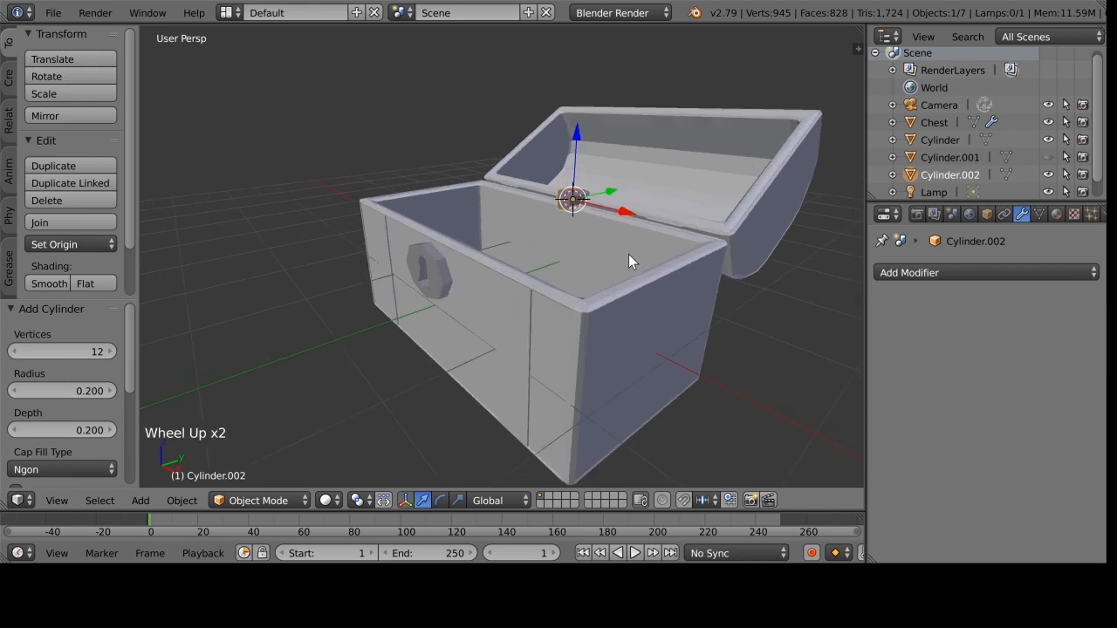
{"action": "middle_click_drag", "start_coordinate": [634, 253], "coordinate": [556, 307], "text": "shift"}
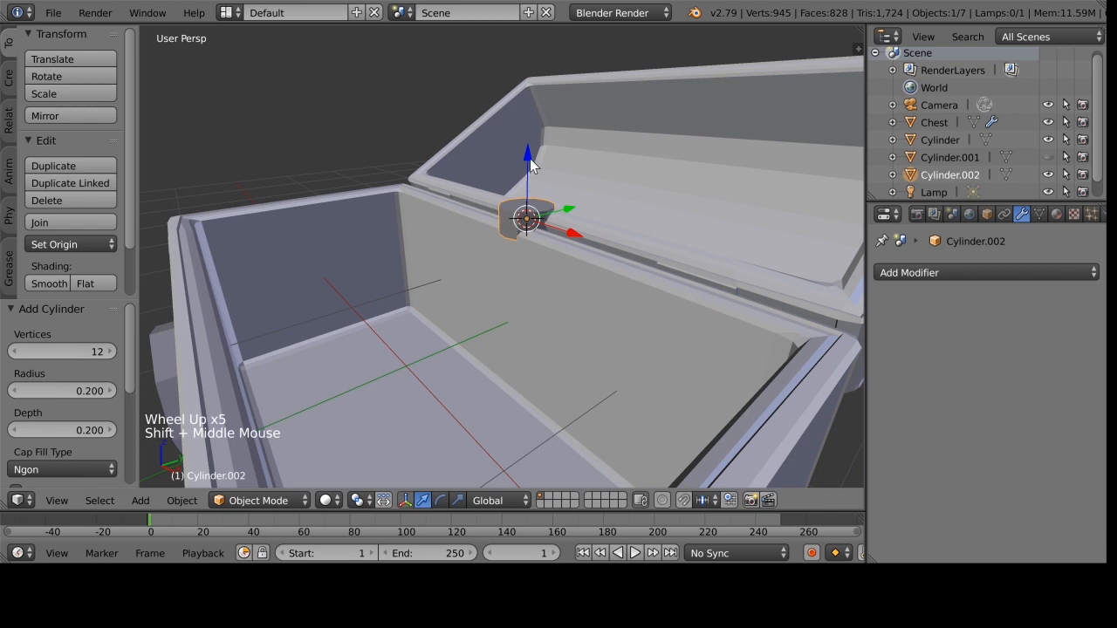
{"action": "left_click_drag", "start_coordinate": [529, 156], "coordinate": [532, 66]}
{"action": "scroll", "coordinate": [537, 193], "scroll_direction": "down", "scroll_amount": 3}
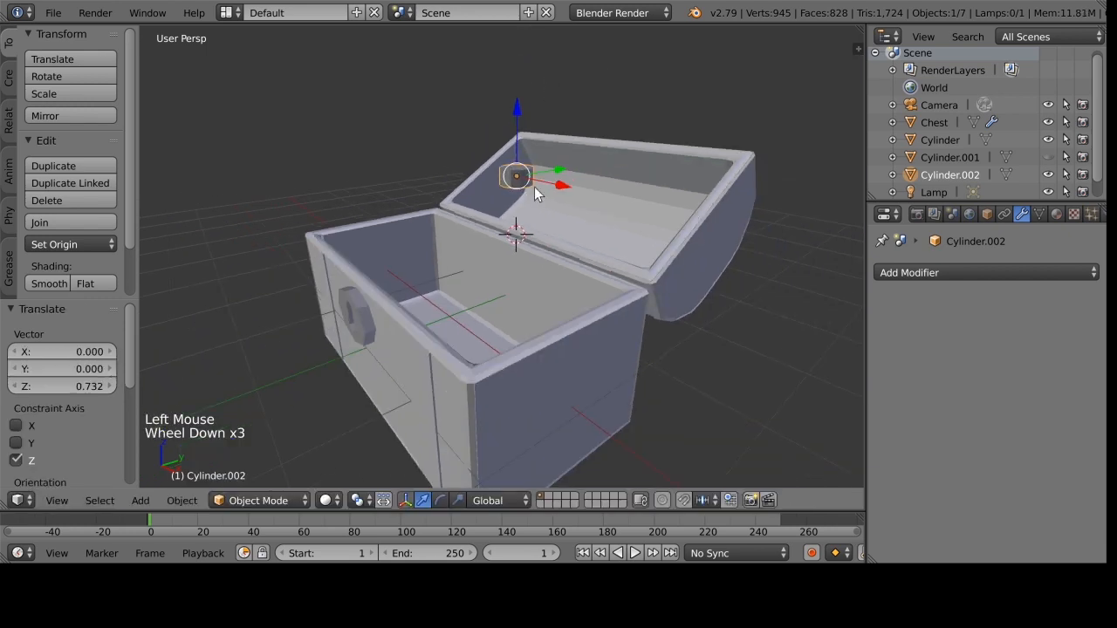
{"action": "left_click_drag", "start_coordinate": [559, 175], "coordinate": [462, 187]}
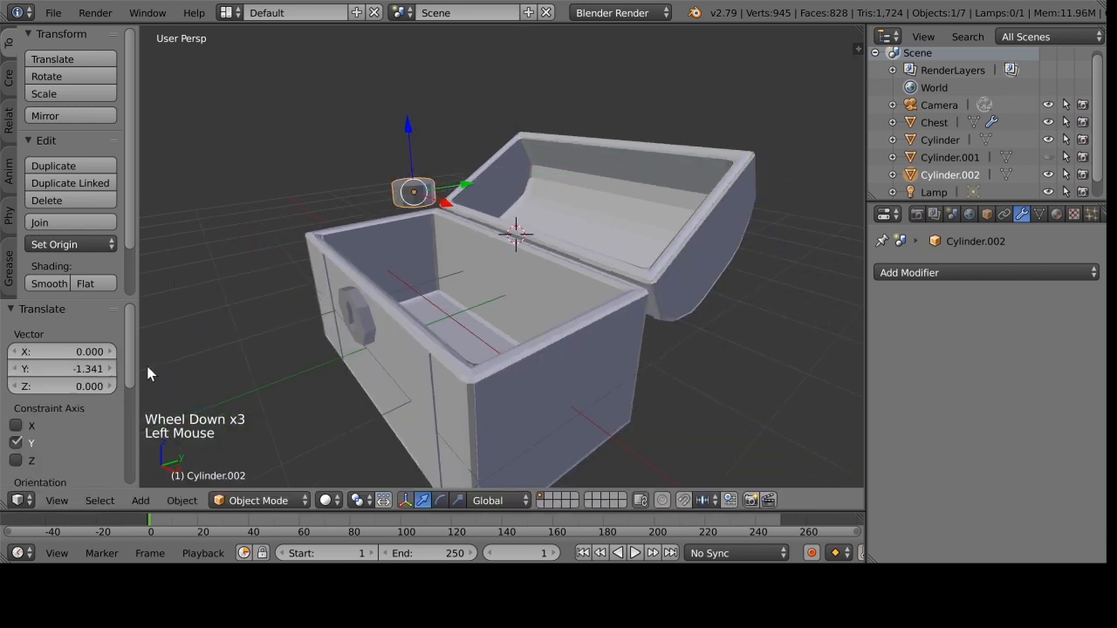
Scale the small cylinder uniformly to about 0.711 and flatten it into a disc with a Z scale of about -0.286.
{"action": "scroll", "coordinate": [101, 370], "scroll_direction": "up", "scroll_amount": 2}
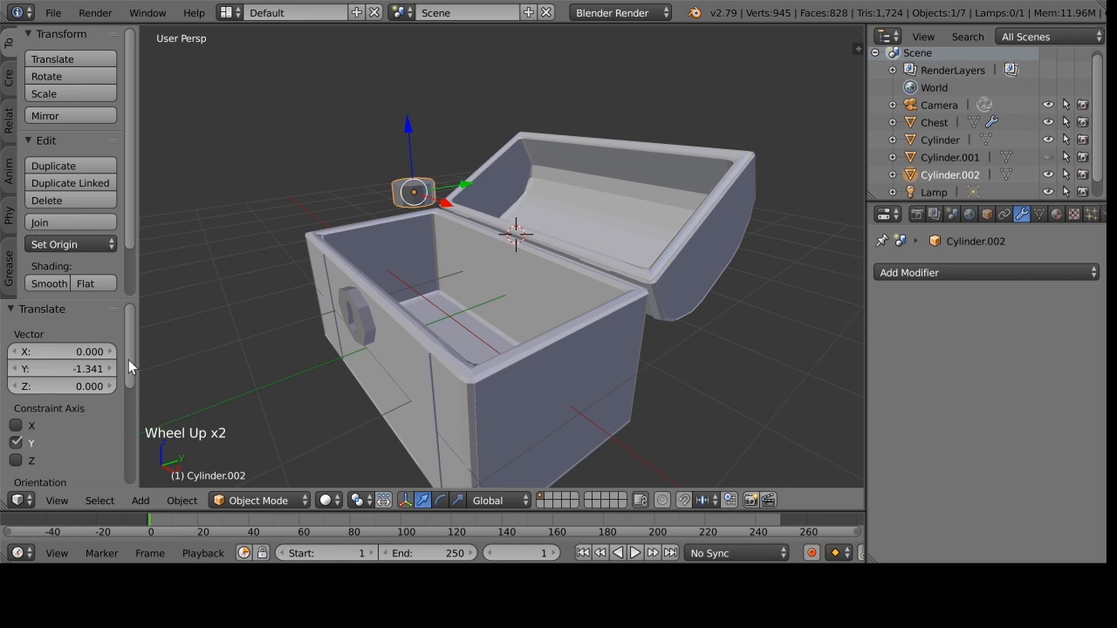
{"action": "scroll", "coordinate": [129, 368], "scroll_direction": "up", "scroll_amount": 1}
{"action": "key", "text": "s"}
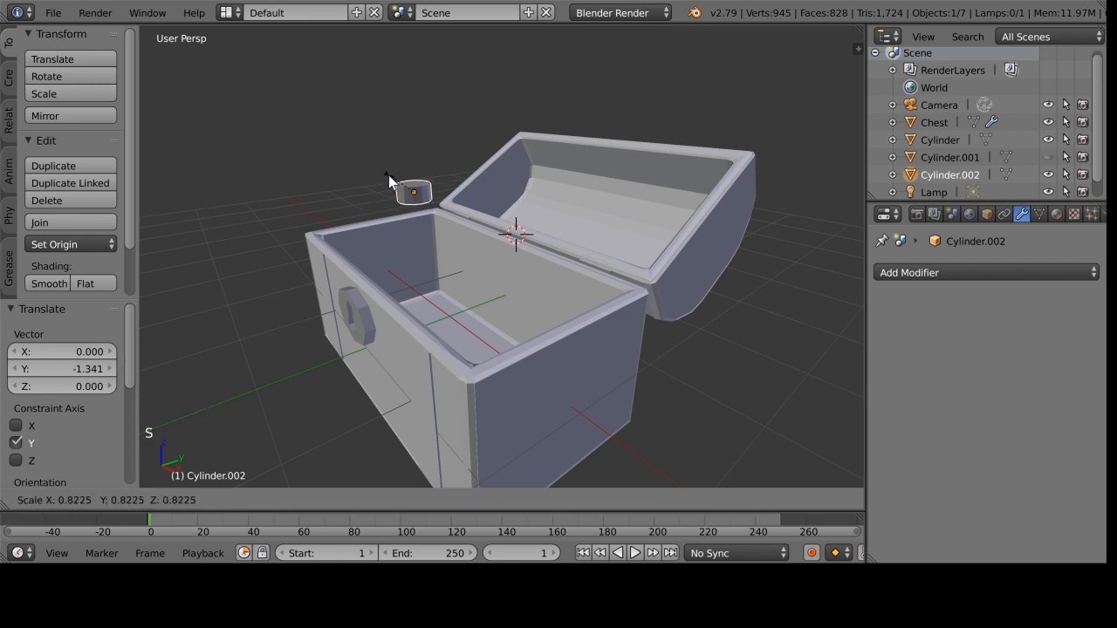
{"action": "left_click", "coordinate": [393, 178]}
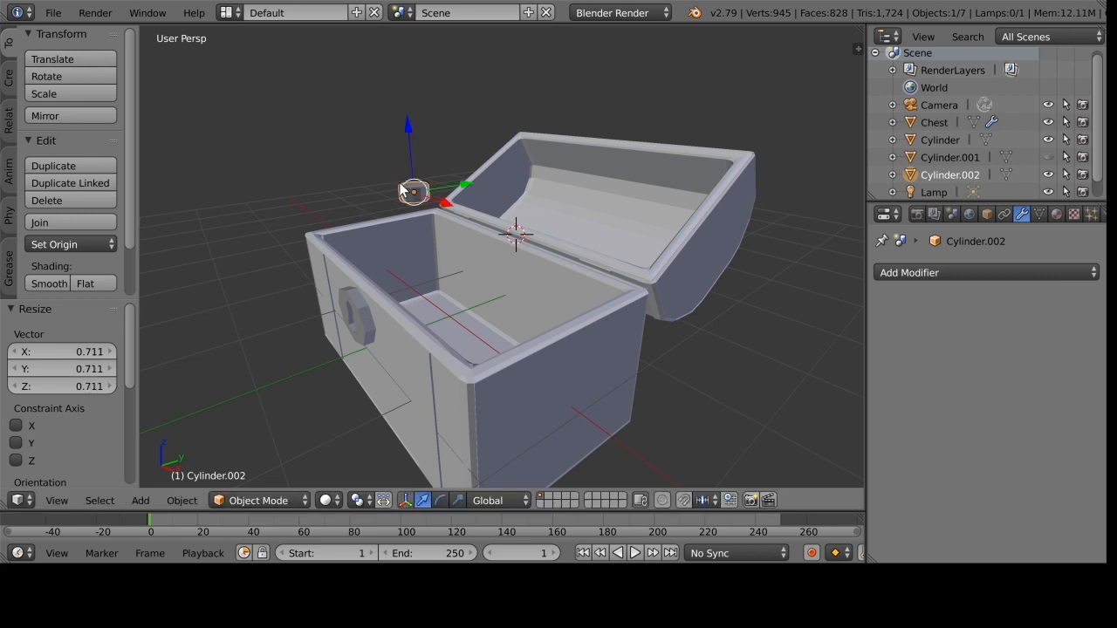
{"action": "key", "text": "s"}
{"action": "key", "text": "z"}
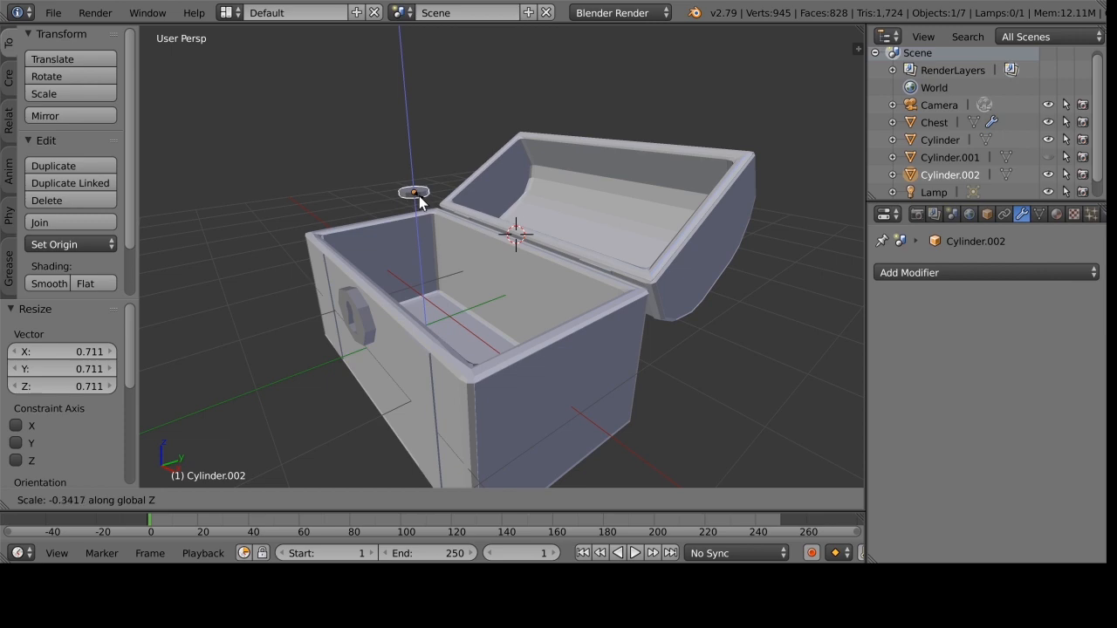
{"action": "left_click", "coordinate": [421, 202]}
Add an Array modifier to the small disc with a fixed count of 4.
{"action": "scroll", "coordinate": [429, 207], "scroll_direction": "up", "scroll_amount": 4}
{"action": "middle_click_drag", "start_coordinate": [450, 227], "coordinate": [466, 239]}
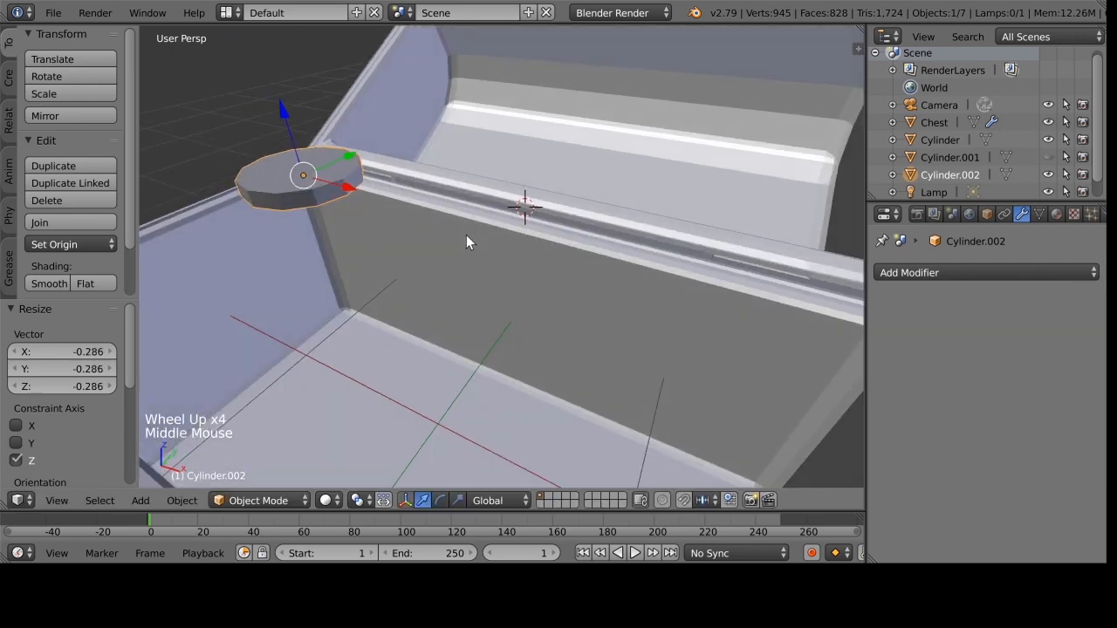
{"action": "scroll", "coordinate": [466, 239], "scroll_direction": "down", "scroll_amount": 4}
{"action": "middle_click_drag", "start_coordinate": [600, 301], "coordinate": [583, 307]}
{"action": "scroll", "coordinate": [582, 306], "scroll_direction": "down", "scroll_amount": 2}
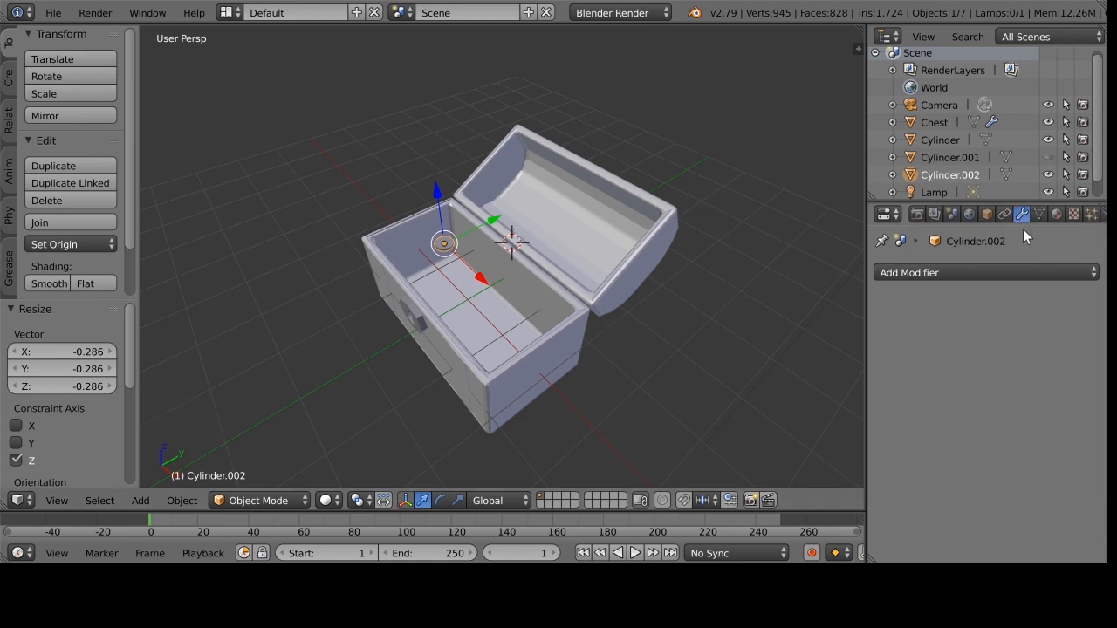
{"action": "left_click", "coordinate": [1006, 276]}
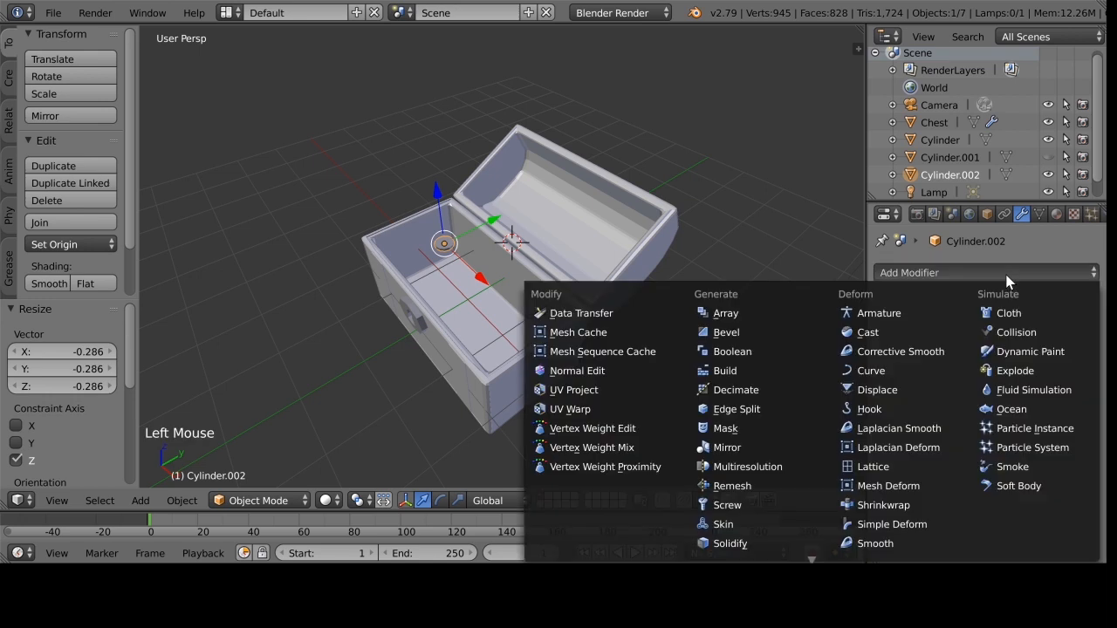
{"action": "left_click", "coordinate": [742, 312]}
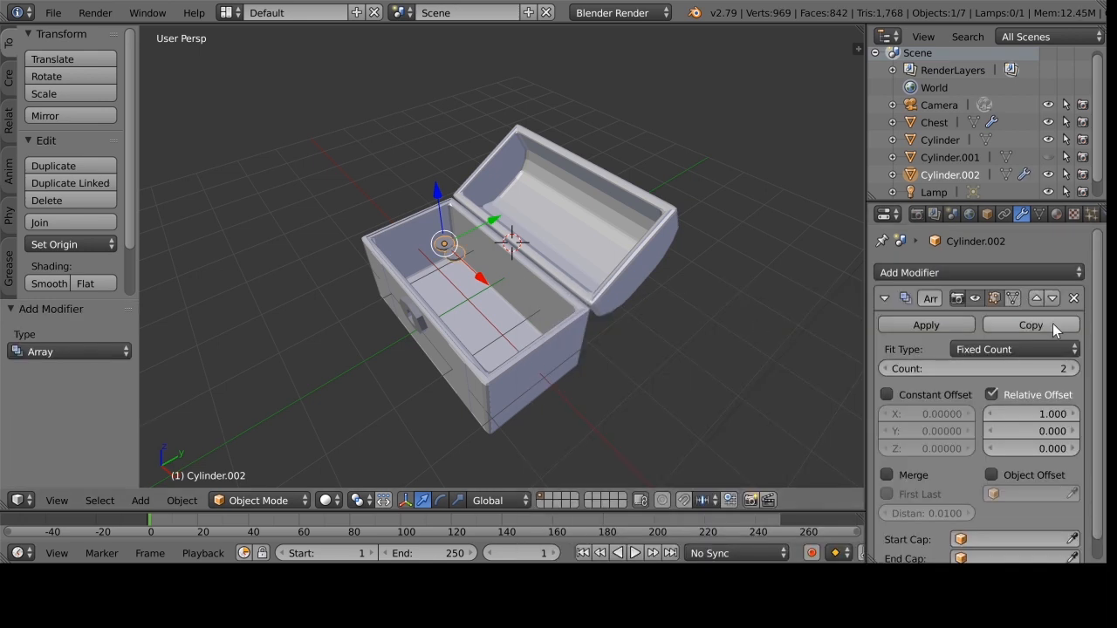
{"action": "scroll", "coordinate": [658, 337], "scroll_direction": "up", "scroll_amount": 3}
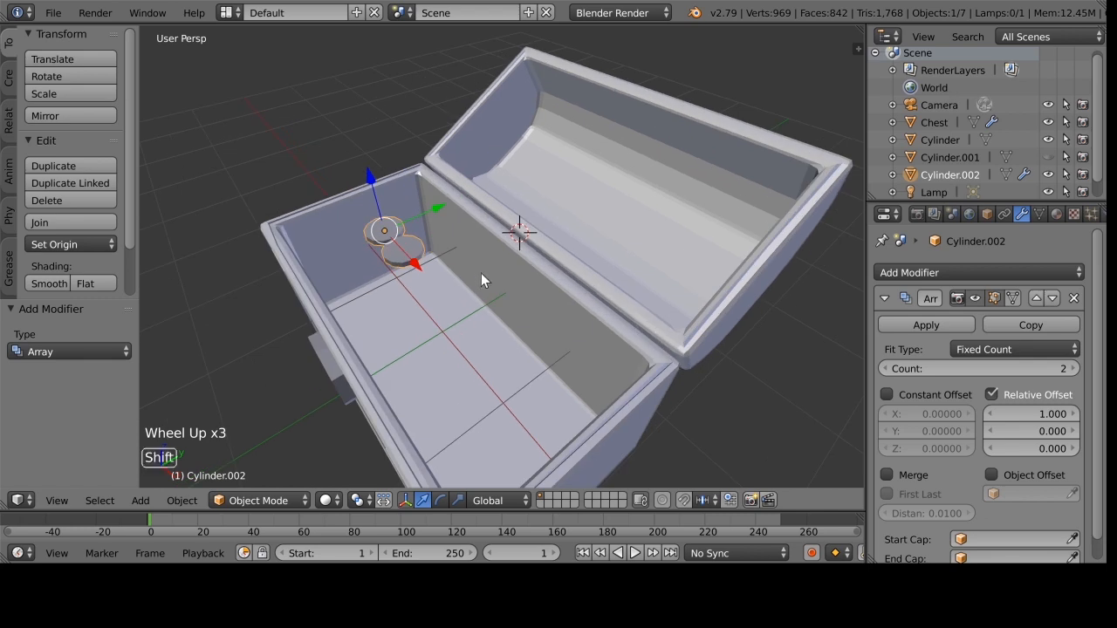
{"action": "middle_click_drag", "start_coordinate": [481, 273], "coordinate": [614, 293], "text": "shift"}
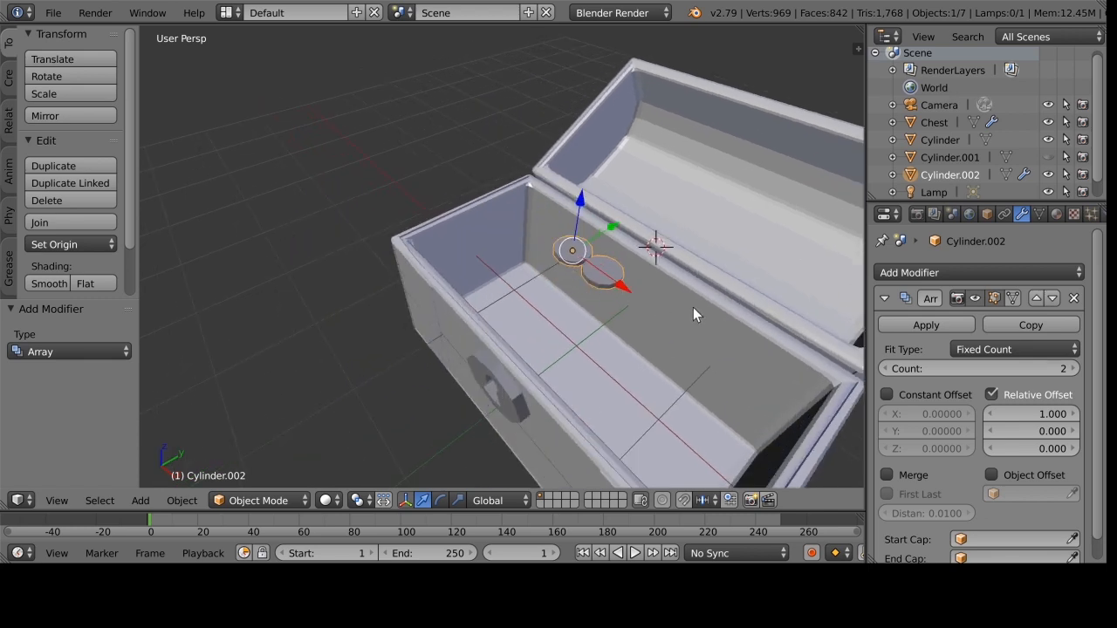
{"action": "mouse_move", "coordinate": [986, 370]}
{"action": "left_mouse_down"}
{"action": "mouse_move", "coordinate": [1007, 370]}
{"action": "mouse_move", "coordinate": [978, 370]}
{"action": "left_mouse_up"}
Set the disc array's relative X offset to 1.1.
{"action": "left_click", "coordinate": [994, 412]}
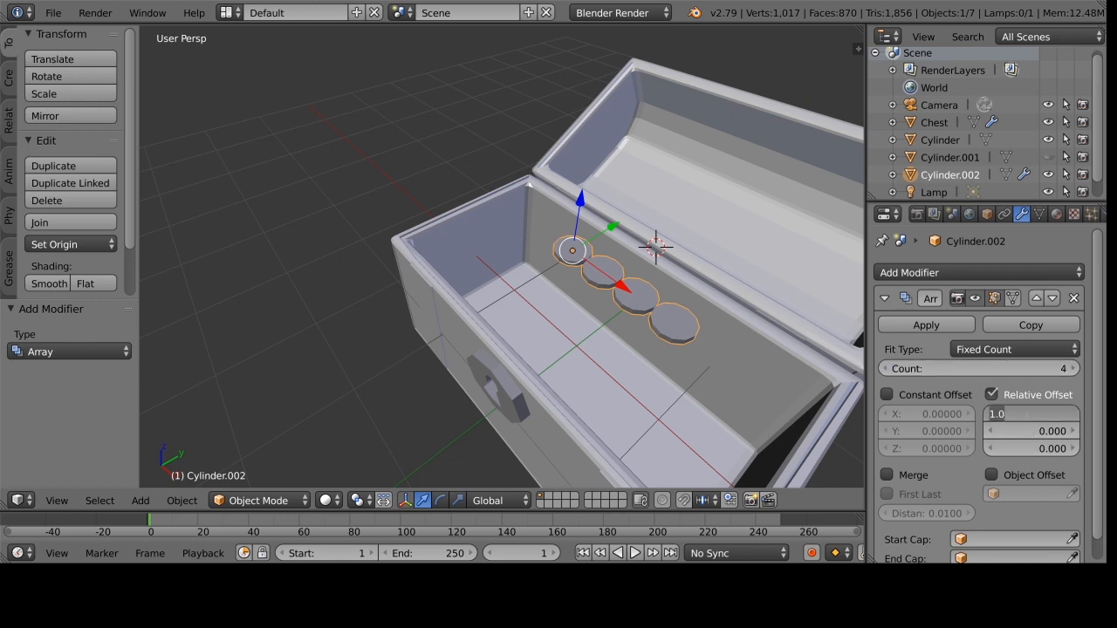
{"action": "left_click", "coordinate": [1028, 414]}
{"action": "type", "text": "1"}
{"action": "key", "text": "BackSpace"}
{"action": "key", "text": "BackSpace"}
{"action": "type", "text": "1"}
{"action": "key", "text": "Return"}
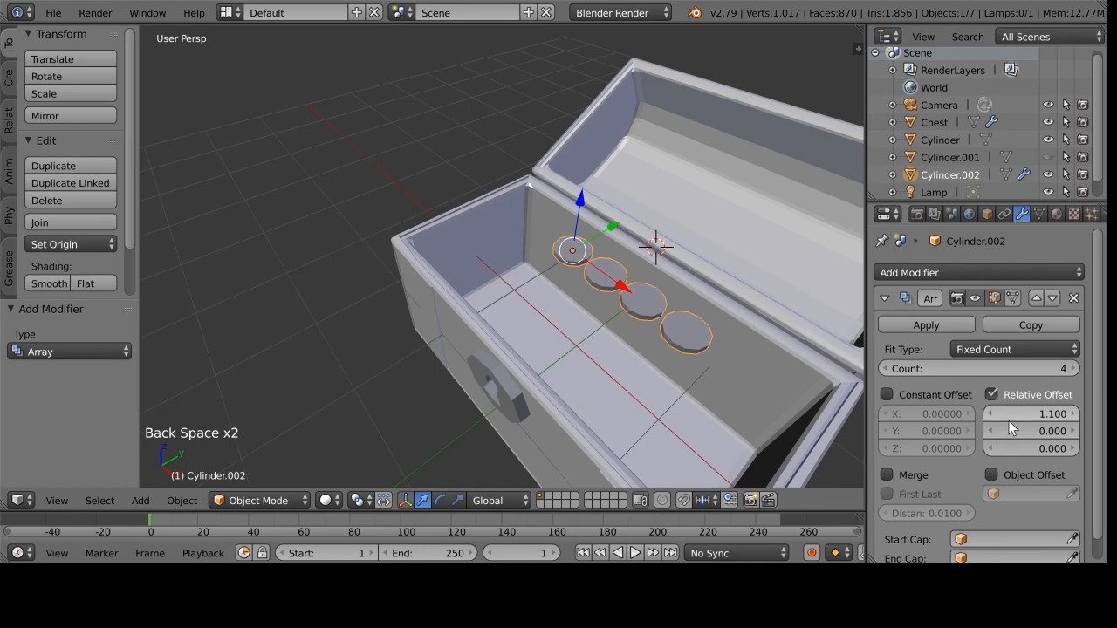
In top view, move the row of discs along X and Y to the chest's front-left corner.
{"action": "scroll", "coordinate": [790, 400], "scroll_direction": "down", "scroll_amount": 2}
{"action": "middle_click_drag", "start_coordinate": [765, 389], "coordinate": [780, 405]}
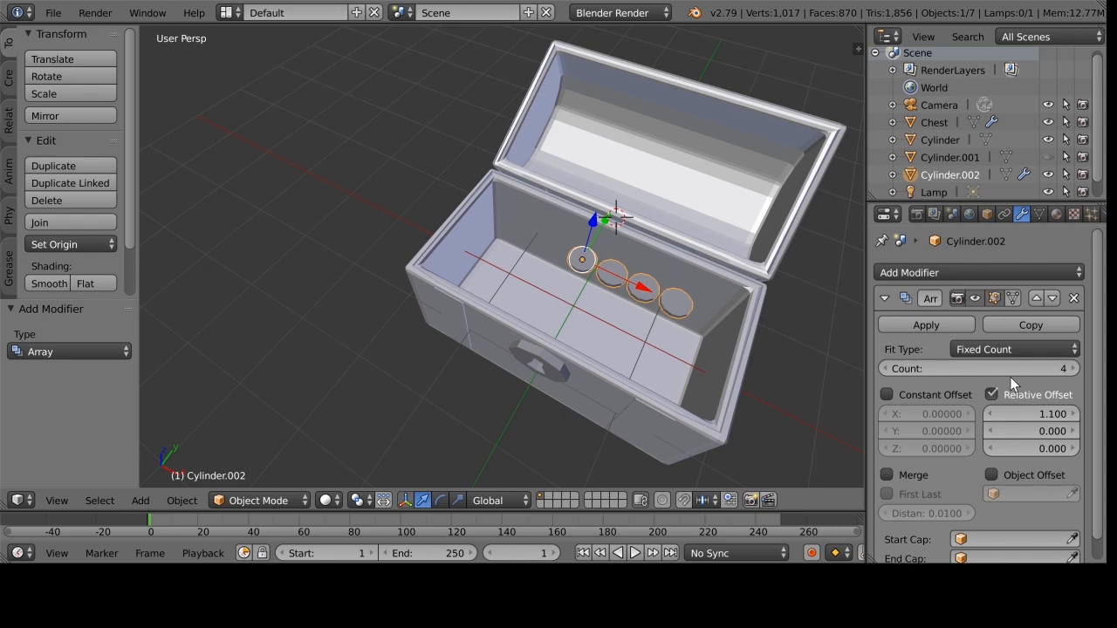
{"action": "scroll", "coordinate": [625, 341], "scroll_direction": "down", "scroll_amount": 2}
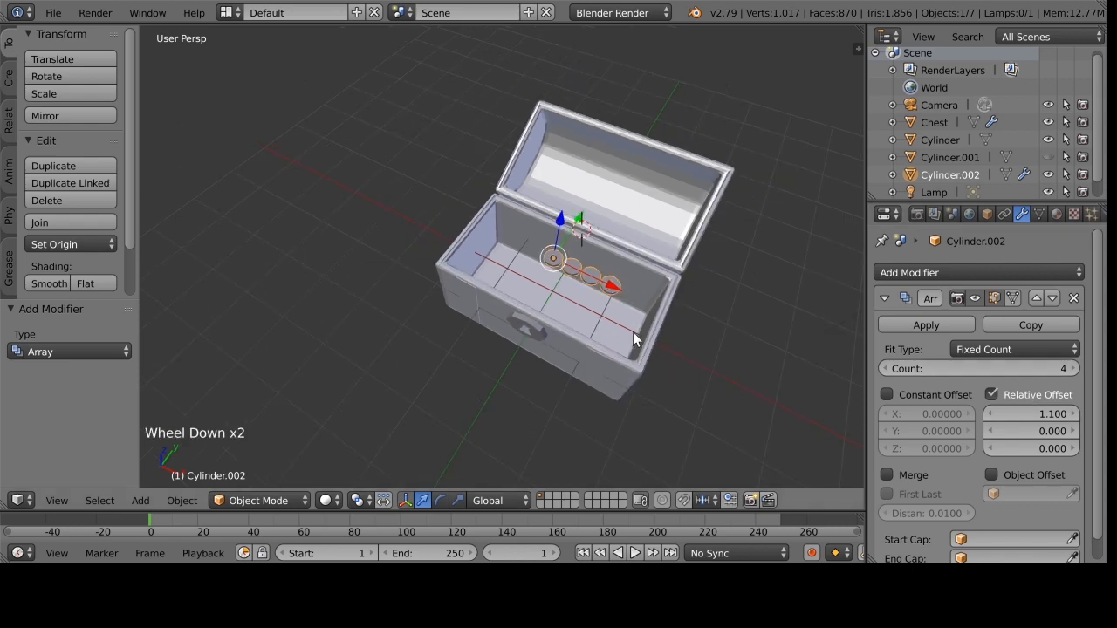
{"action": "key", "text": "shift+7"}
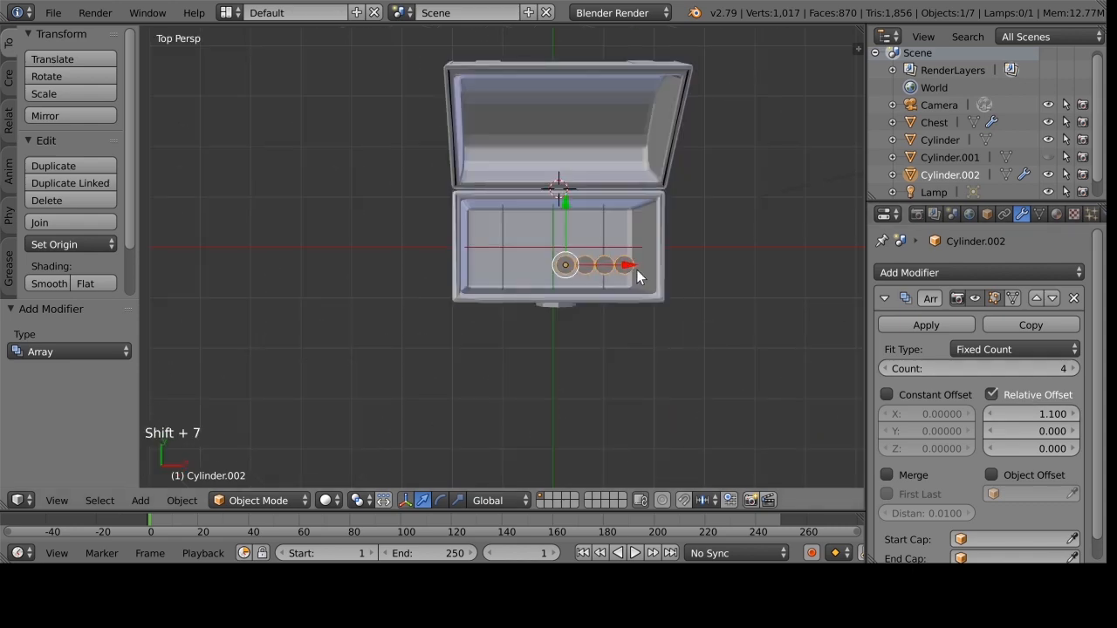
{"action": "left_click_drag", "start_coordinate": [636, 269], "coordinate": [513, 271]}
{"action": "left_click_drag", "start_coordinate": [449, 207], "coordinate": [446, 223]}
{"action": "left_click_drag", "start_coordinate": [507, 280], "coordinate": [514, 281]}
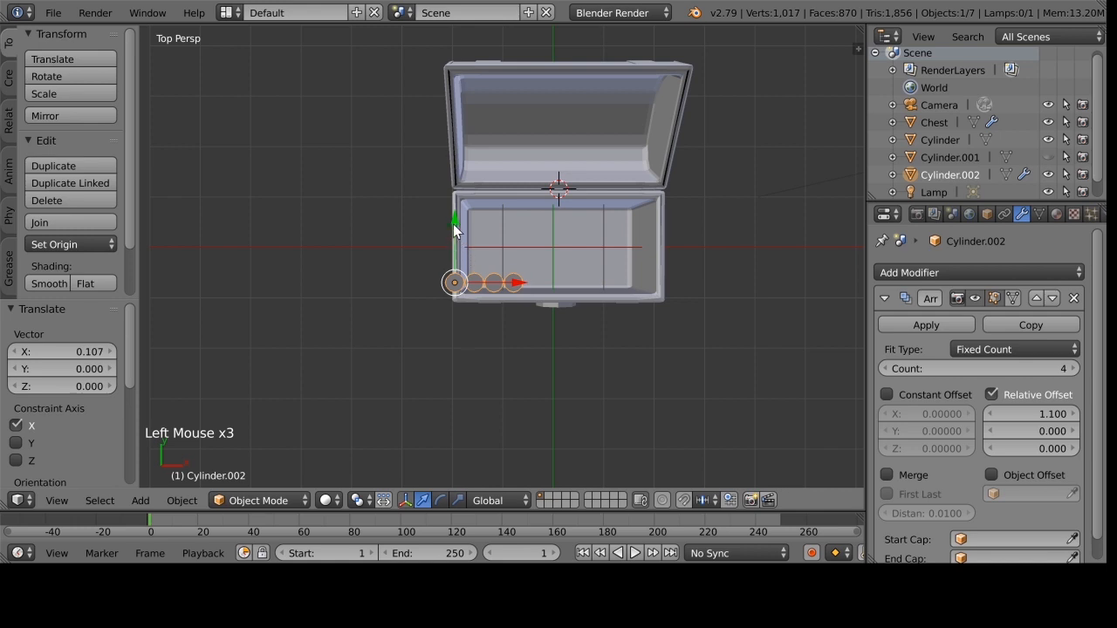
{"action": "left_click_drag", "start_coordinate": [453, 223], "coordinate": [456, 232]}
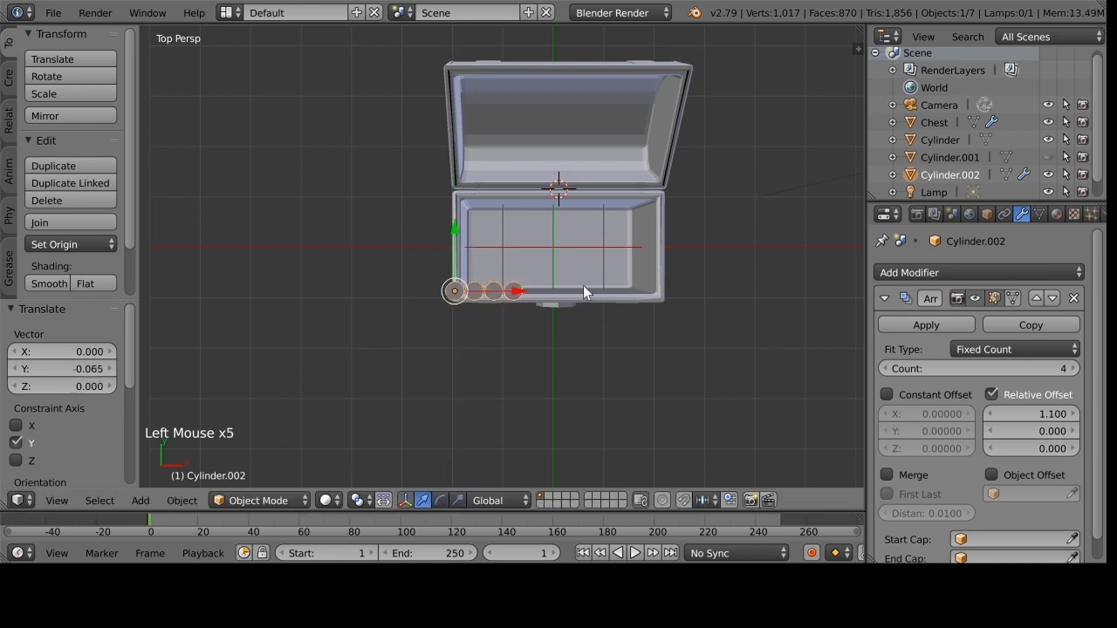
Increase the disc array's count to 12 so the row spans the chest's full width.
{"action": "left_click_drag", "start_coordinate": [985, 369], "coordinate": [1023, 369]}
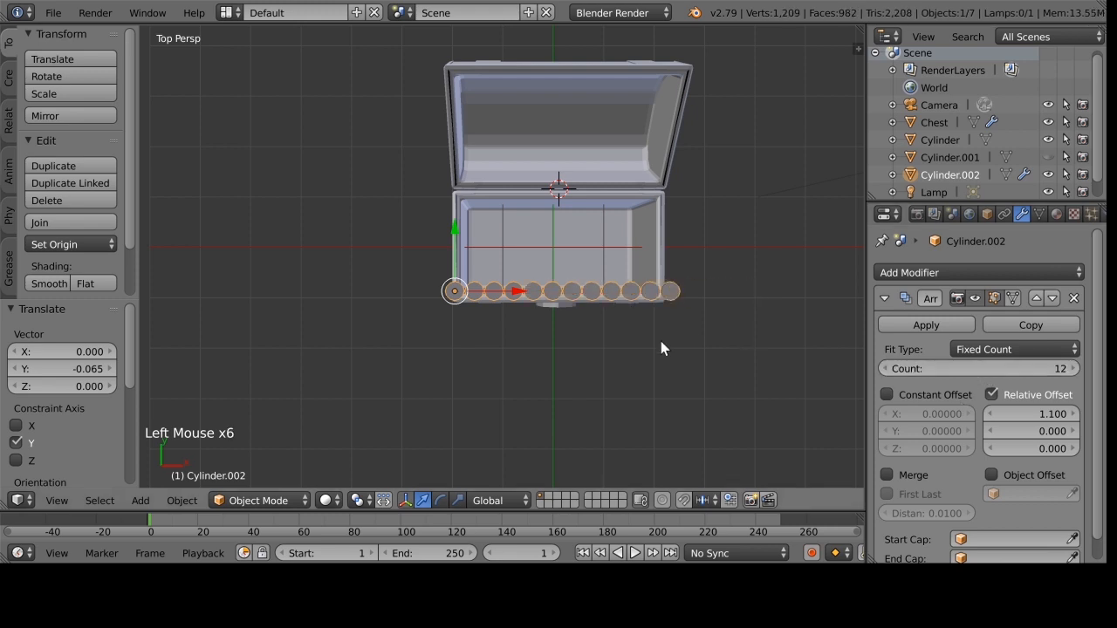
{"action": "scroll", "coordinate": [976, 479], "scroll_direction": "down", "scroll_amount": 3}
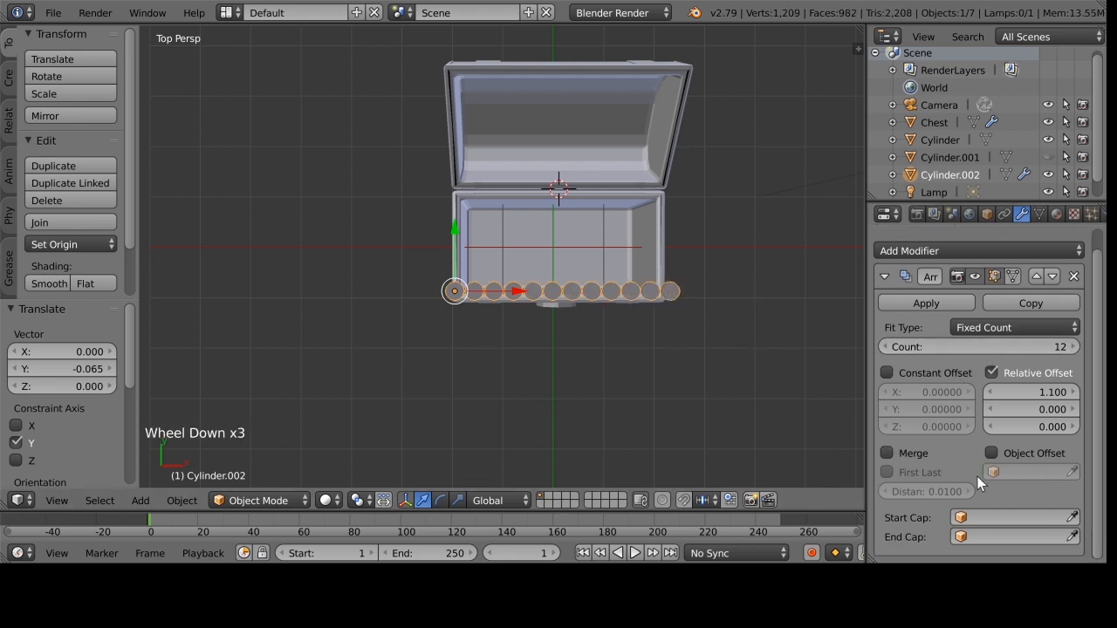
{"action": "scroll", "coordinate": [991, 489], "scroll_direction": "up", "scroll_amount": 3}
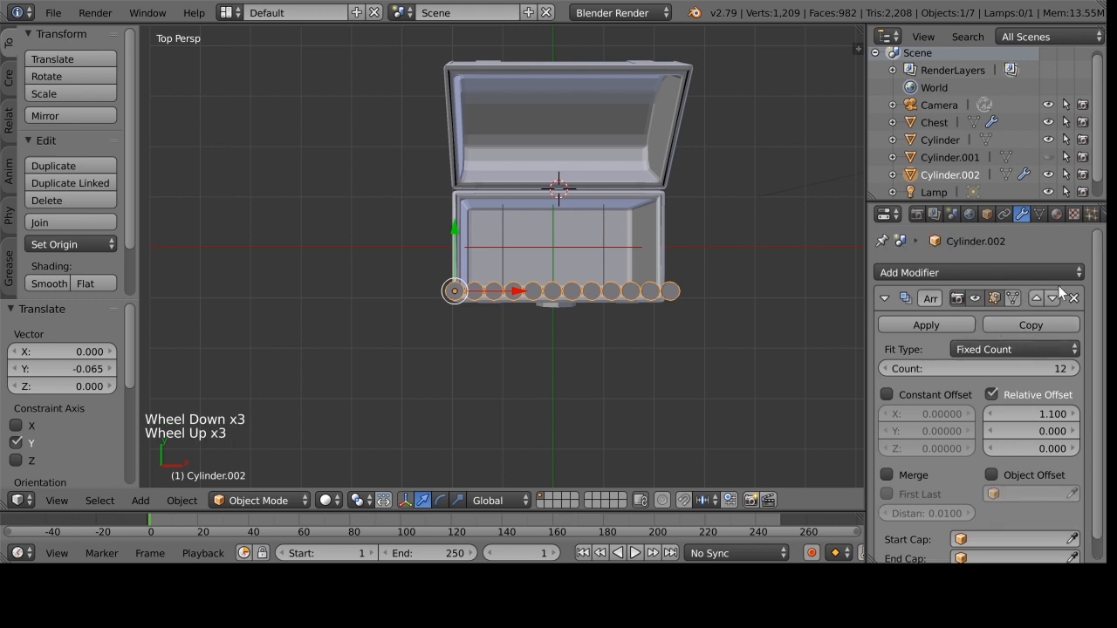
Add a second Array modifier to the disc row.
{"action": "left_click", "coordinate": [991, 275]}
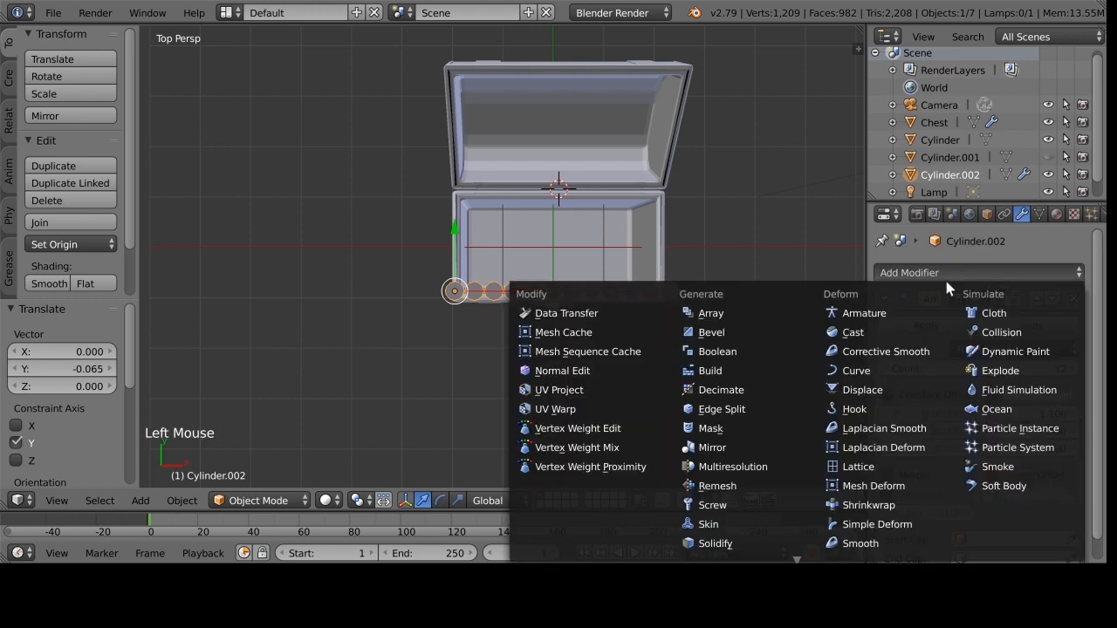
{"action": "left_click", "coordinate": [711, 314]}
{"action": "scroll", "coordinate": [1026, 396], "scroll_direction": "down", "scroll_amount": 15}
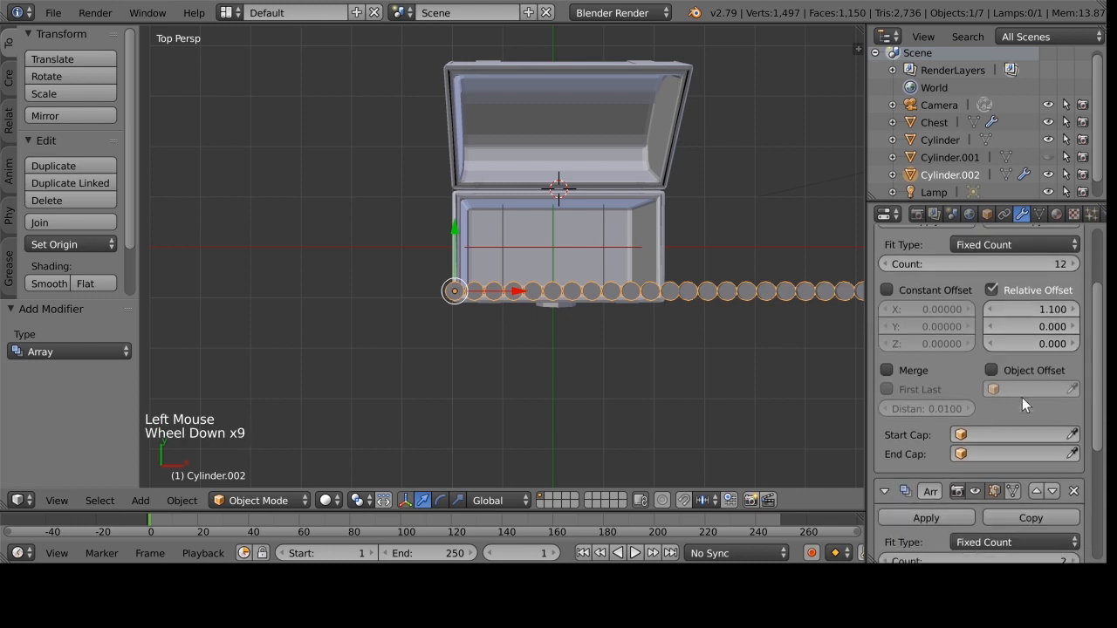
{"action": "scroll", "coordinate": [1006, 388], "scroll_direction": "down", "scroll_amount": 5}
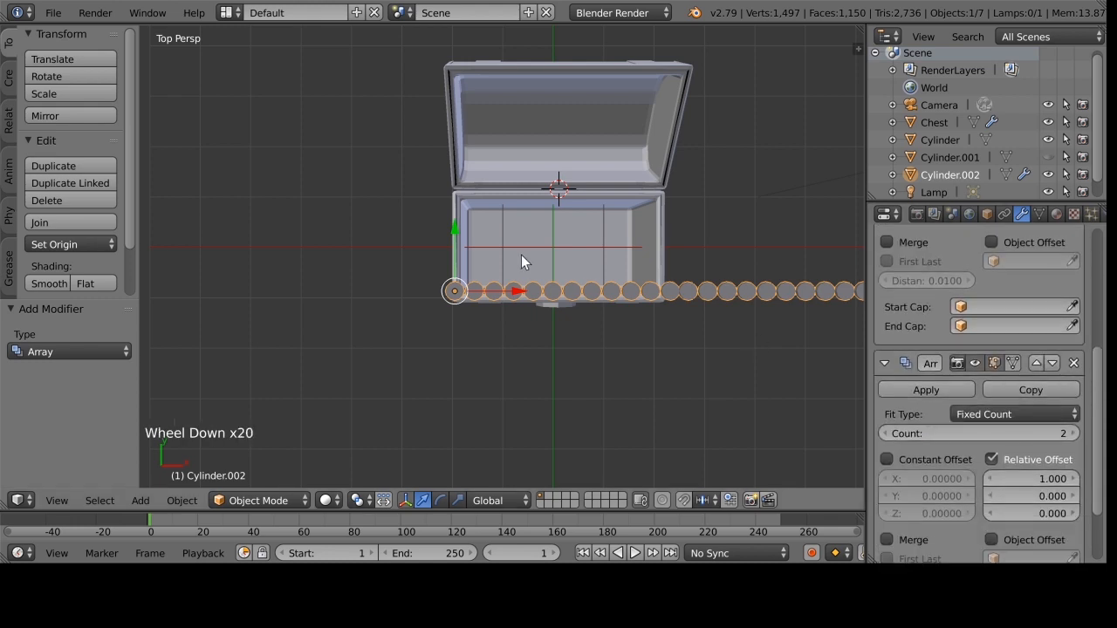
{"action": "scroll", "coordinate": [1022, 388], "scroll_direction": "down", "scroll_amount": 11}
Set the second array's relative offset to 0 on X and 1.1 on Y.
{"action": "left_click", "coordinate": [1022, 389]}
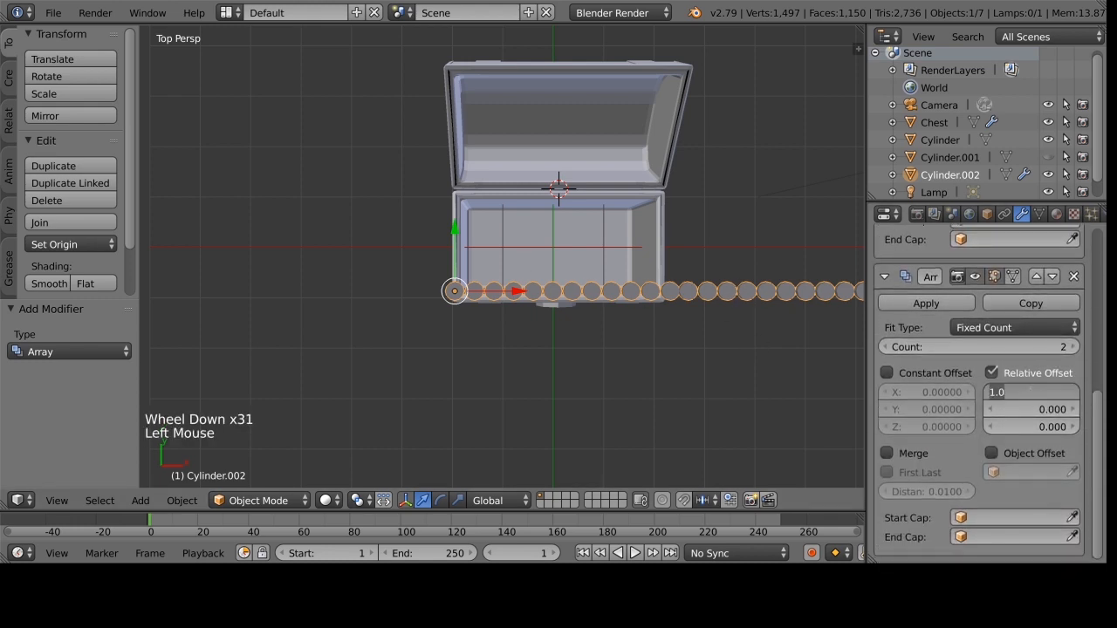
{"action": "type", "text": "0"}
{"action": "key", "text": "Return"}
{"action": "left_click", "coordinate": [1037, 409]}
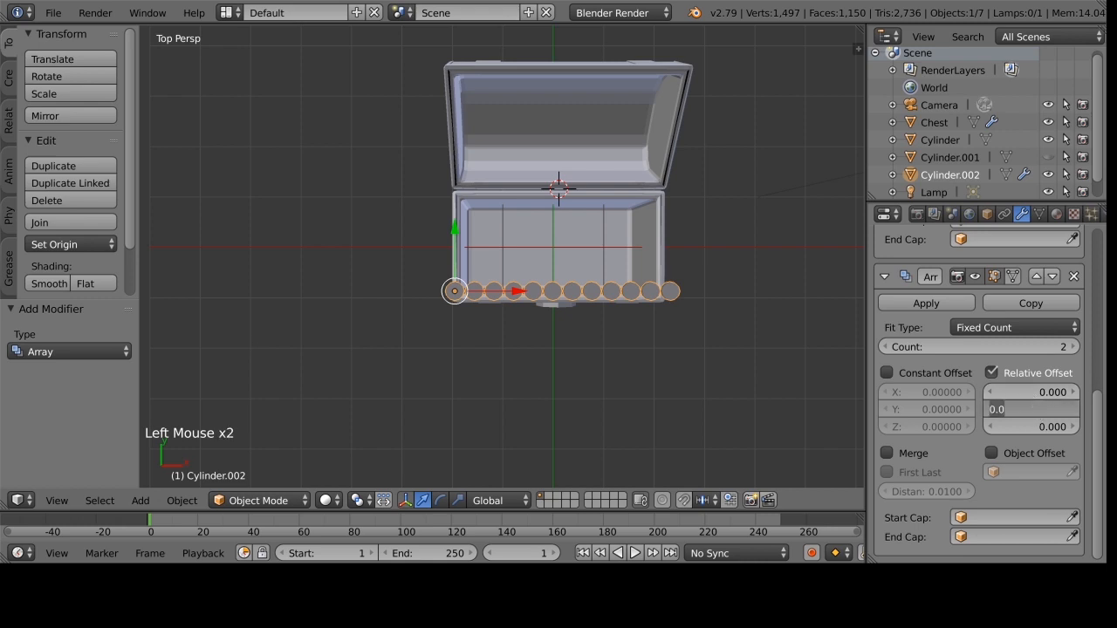
{"action": "type", "text": "1.1"}
{"action": "left_click", "coordinate": [1075, 416]}
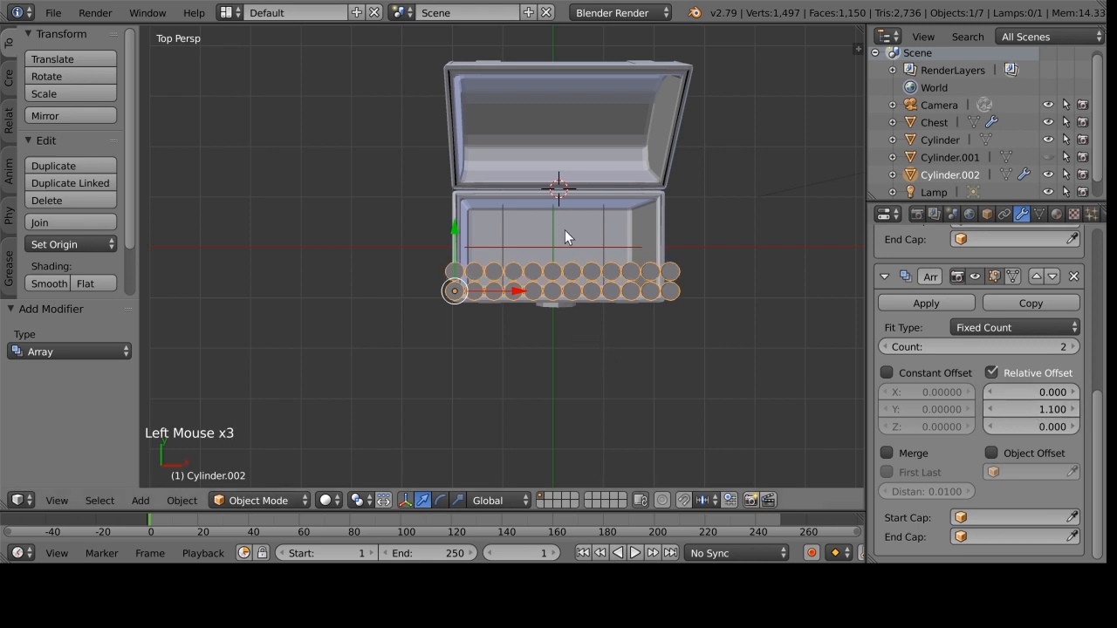
Set the second array's count to 6 to cover the chest's depth with disc rows.
{"action": "left_click", "coordinate": [994, 346]}
{"action": "left_click_drag", "start_coordinate": [994, 347], "coordinate": [832, 327]}
{"action": "scroll", "coordinate": [1048, 359], "scroll_direction": "down", "scroll_amount": 5}
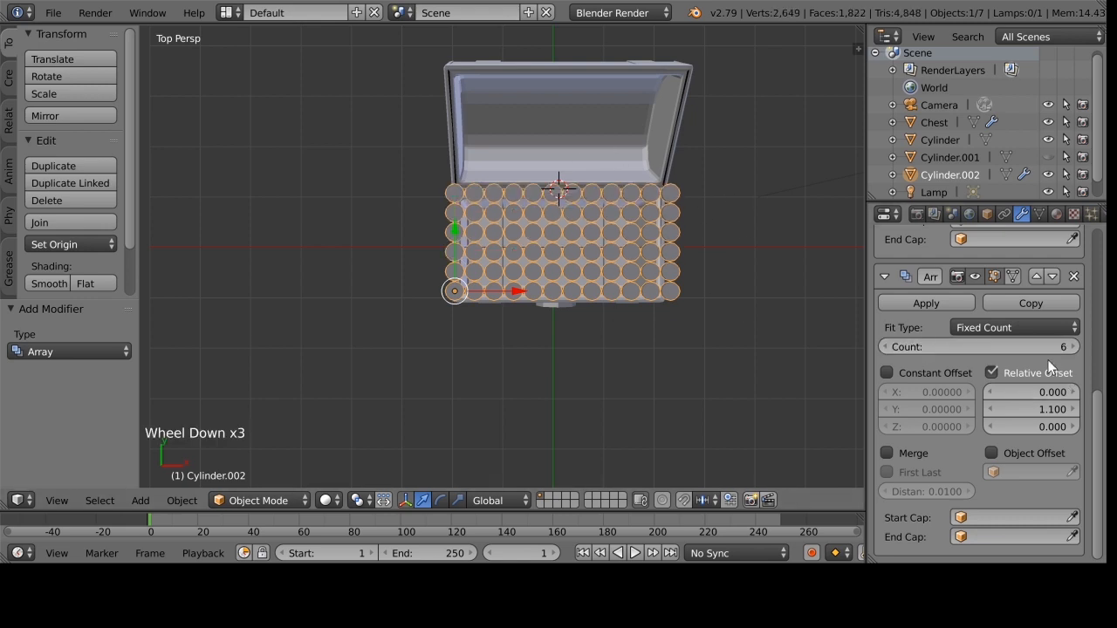
Add a third Array modifier to the discs and re-enter 1.1 as the first array's relative X offset.
{"action": "left_click_drag", "start_coordinate": [1086, 304], "coordinate": [1089, 279]}
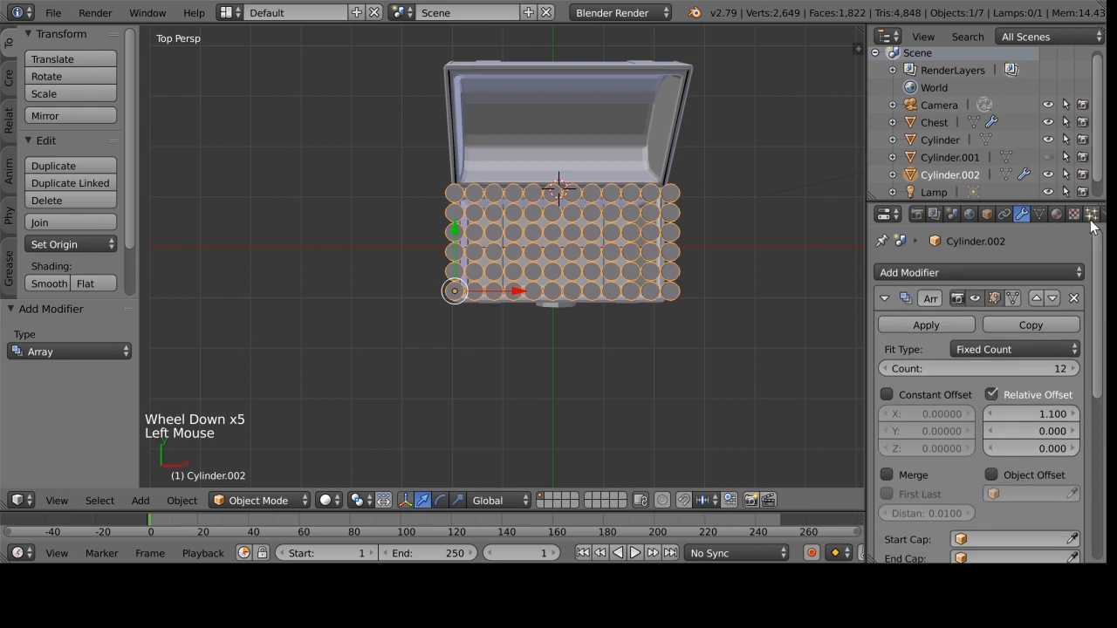
{"action": "left_click", "coordinate": [977, 272]}
{"action": "left_click", "coordinate": [733, 312]}
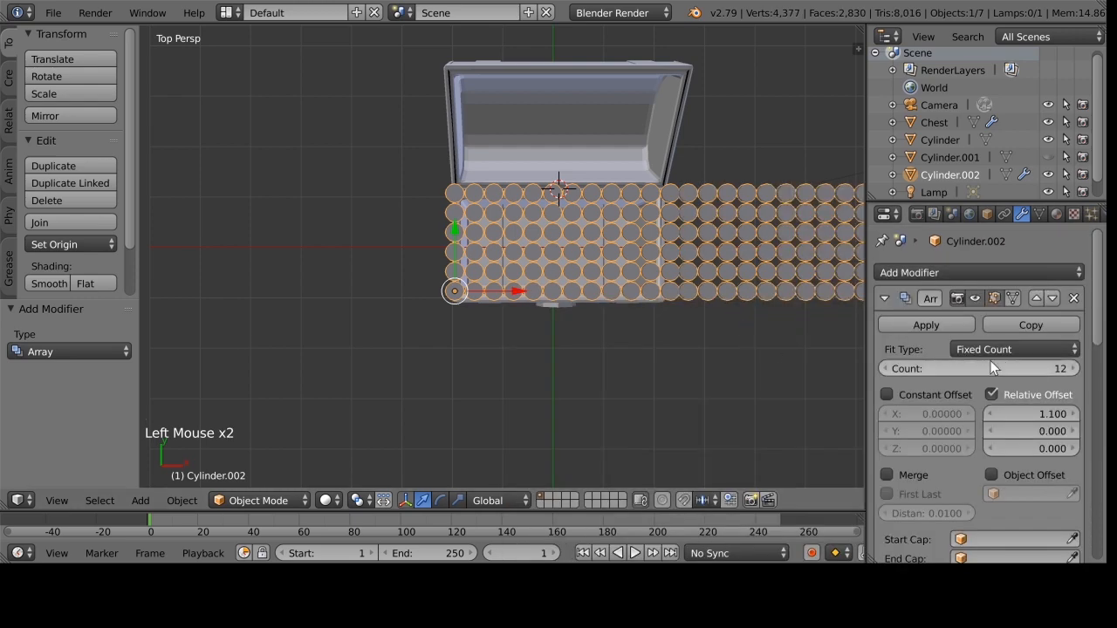
{"action": "left_click_drag", "start_coordinate": [1097, 330], "coordinate": [1095, 349]}
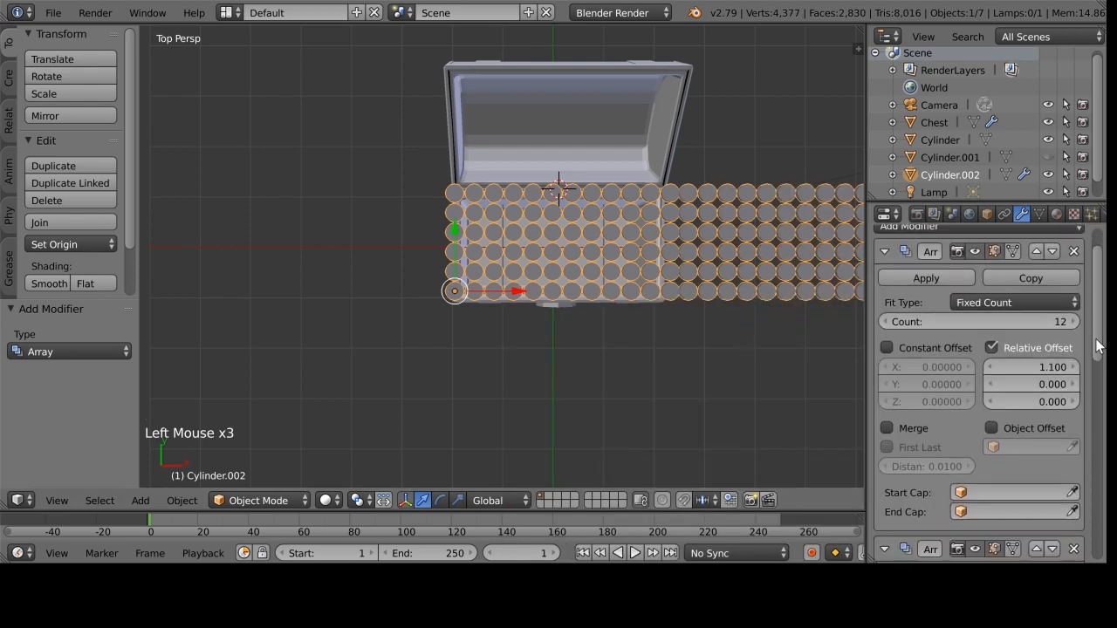
{"action": "left_click", "coordinate": [1052, 367]}
{"action": "type", "text": "1.1"}
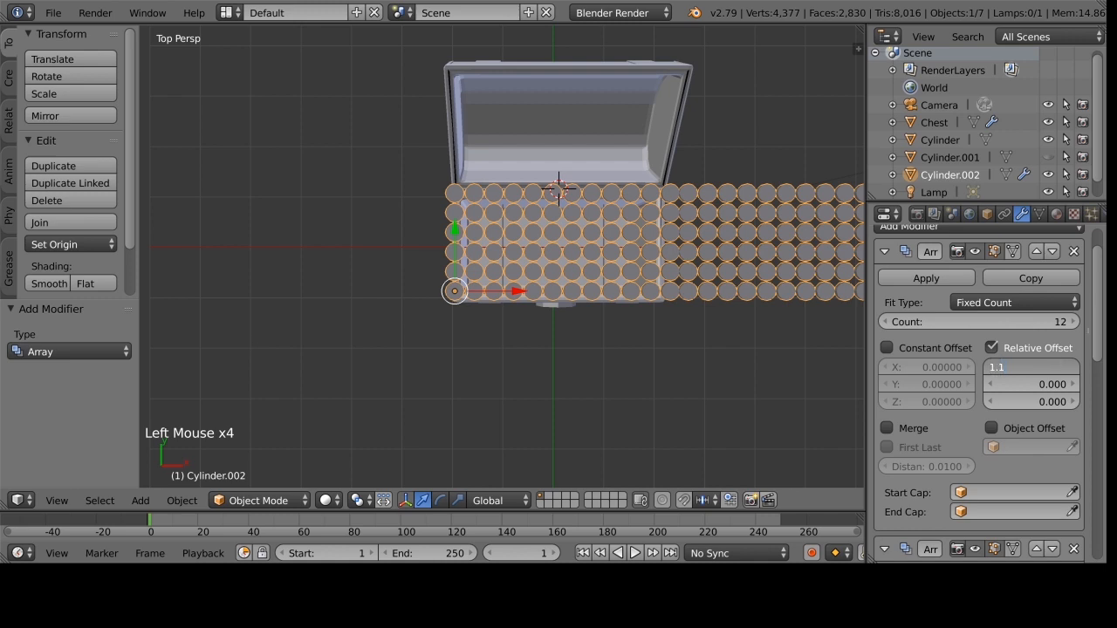
{"action": "key", "text": "Return"}
Set the third array's relative offset to 0 on X and 1.1 on Z.
{"action": "left_click_drag", "start_coordinate": [1102, 356], "coordinate": [1101, 524]}
{"action": "left_click", "coordinate": [1033, 391]}
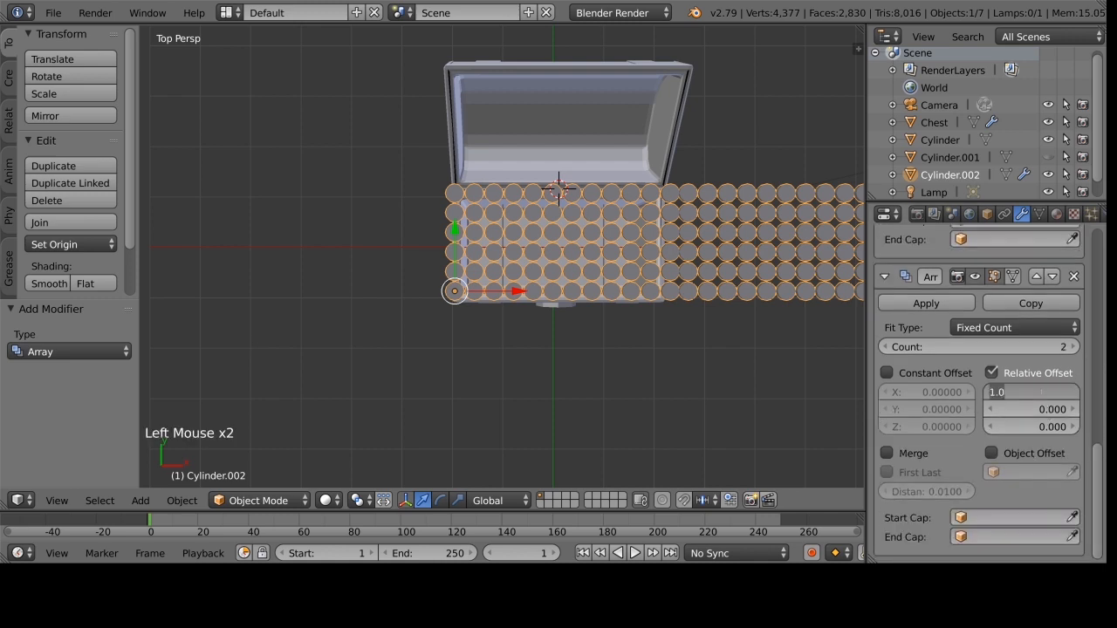
{"action": "type", "text": "0"}
{"action": "key", "text": "Return"}
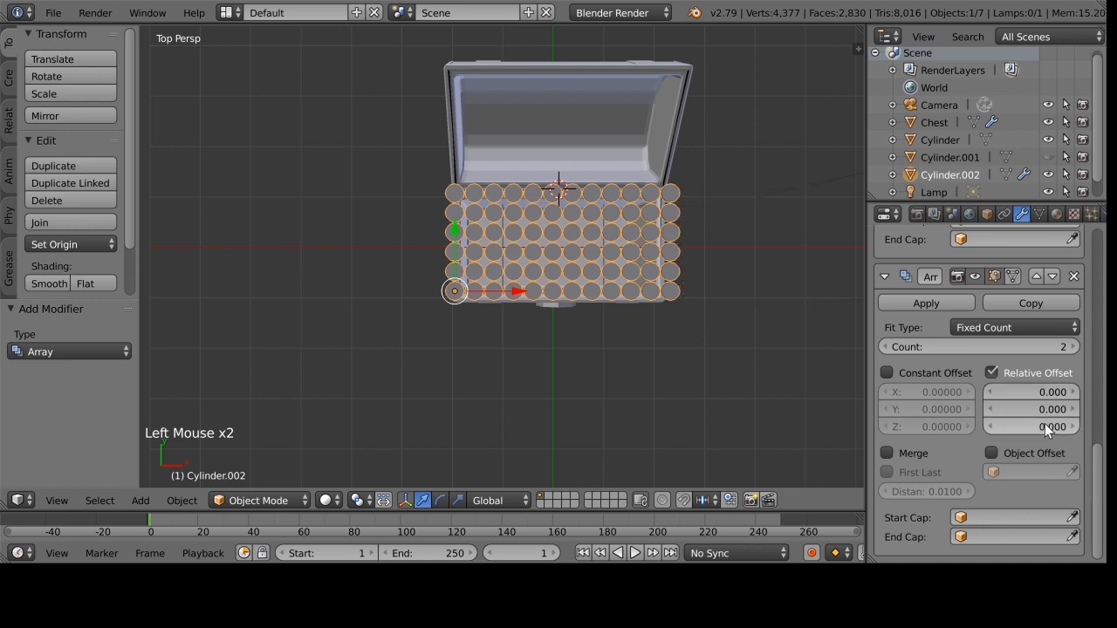
{"action": "left_click", "coordinate": [1043, 426]}
{"action": "type", "text": "1.1"}
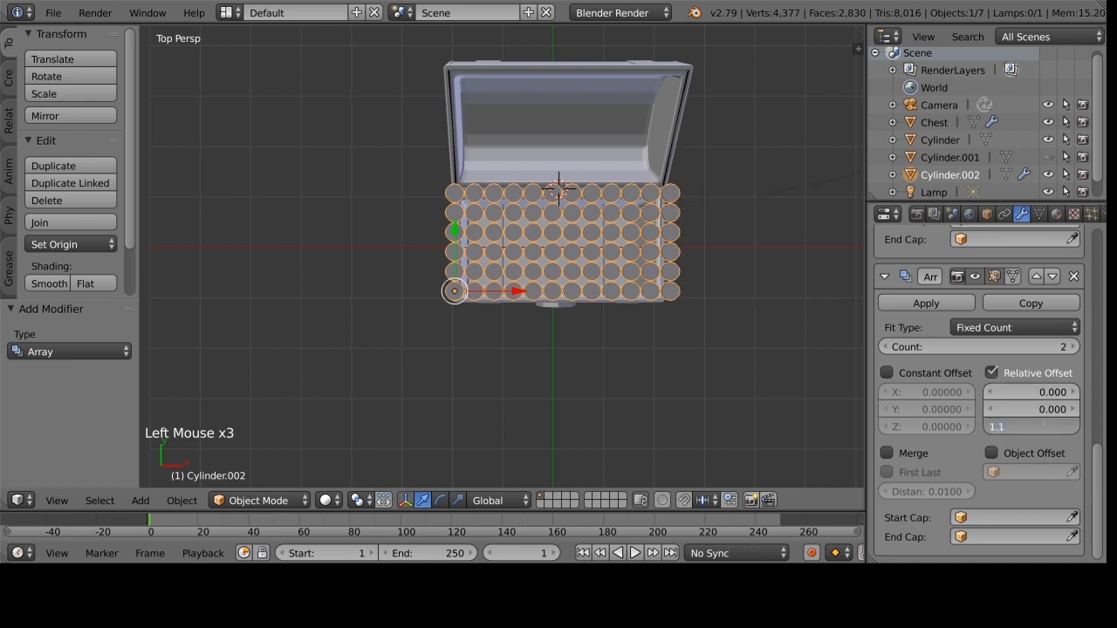
{"action": "key", "text": "Return"}
Set the third array's count to 25 and raise the disc stack about 1.197 along Z above the chest.
{"action": "middle_click_drag", "start_coordinate": [722, 330], "coordinate": [715, 267]}
{"action": "left_click", "coordinate": [978, 346]}
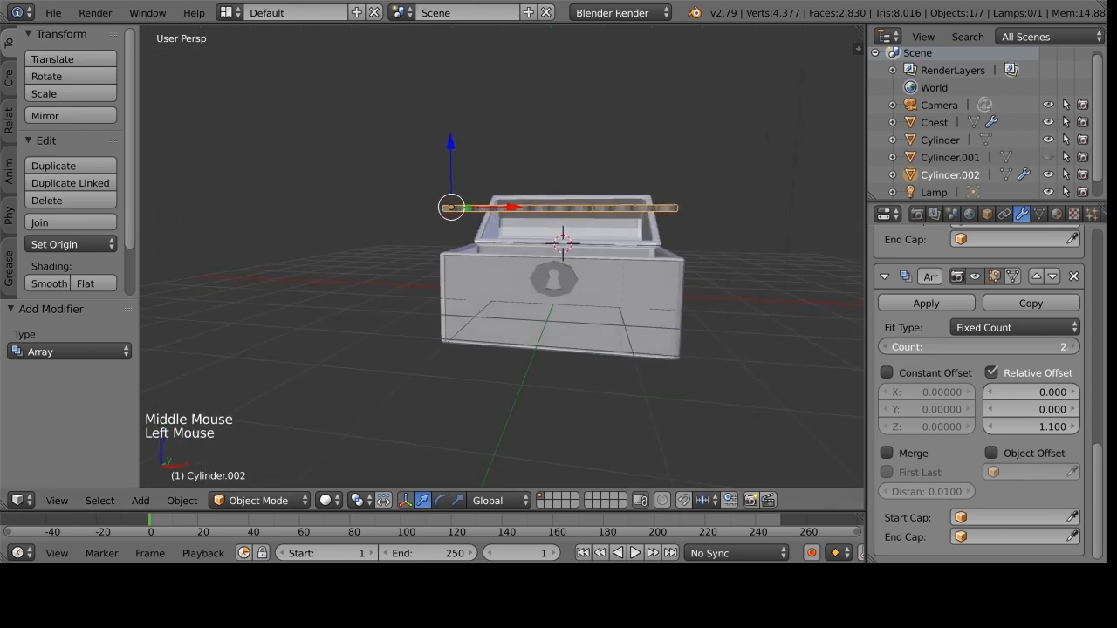
{"action": "left_click_drag", "start_coordinate": [978, 346], "coordinate": [1030, 346]}
{"action": "left_click_drag", "start_coordinate": [451, 145], "coordinate": [452, 73]}
{"action": "double_click", "coordinate": [965, 346]}
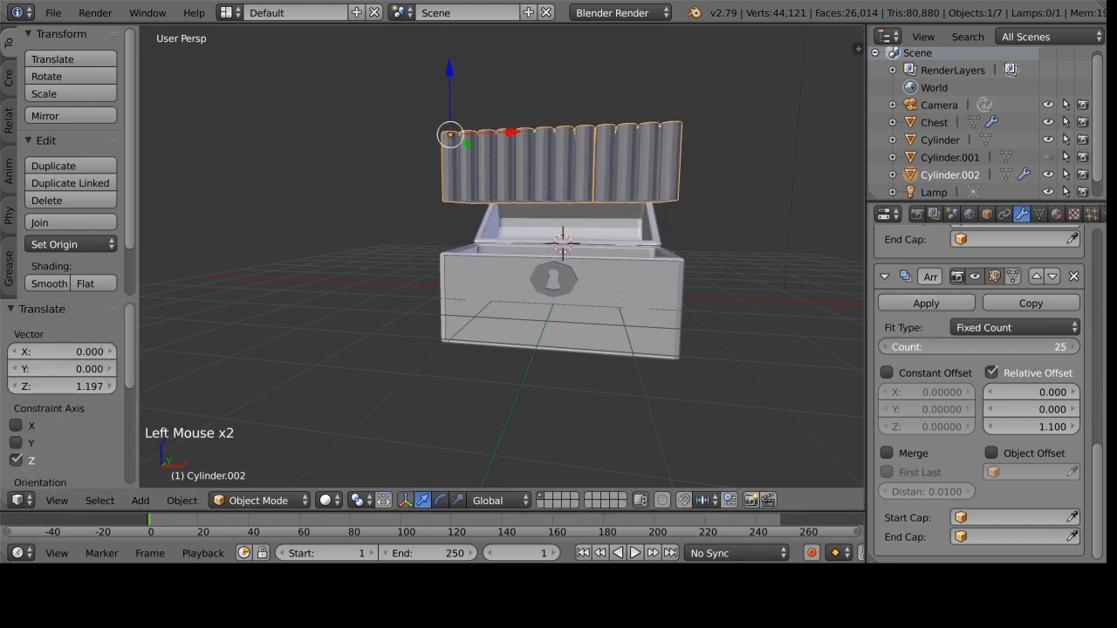
{"action": "left_click", "coordinate": [965, 347]}
{"action": "left_click", "coordinate": [938, 370]}
{"action": "scroll", "coordinate": [644, 321], "scroll_direction": "down", "scroll_amount": 2}
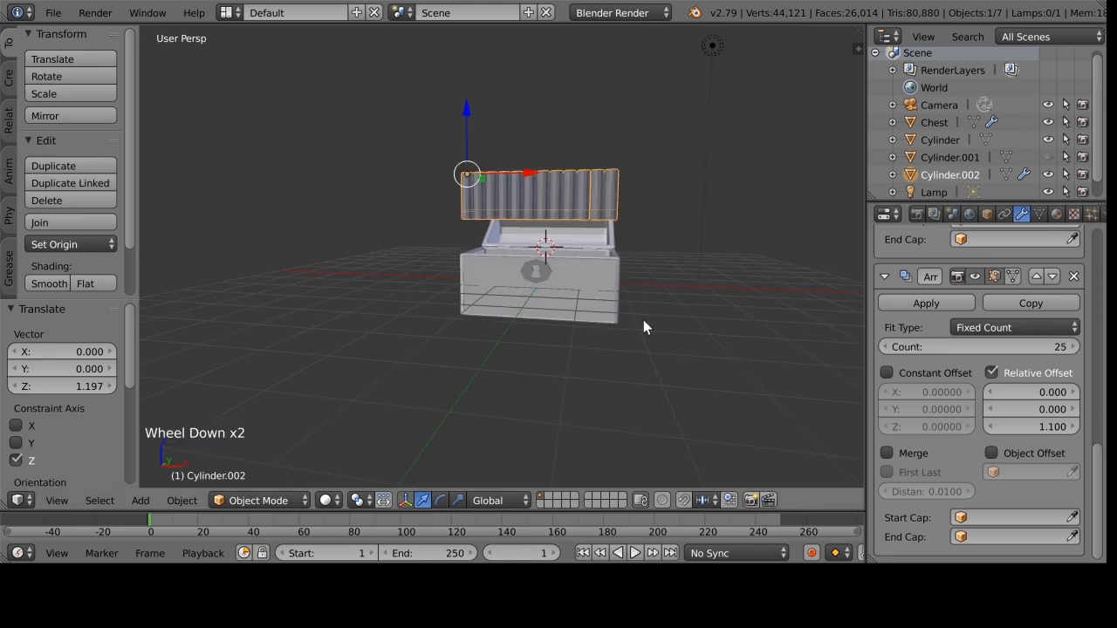
{"action": "middle_click_drag", "start_coordinate": [643, 321], "coordinate": [617, 342]}
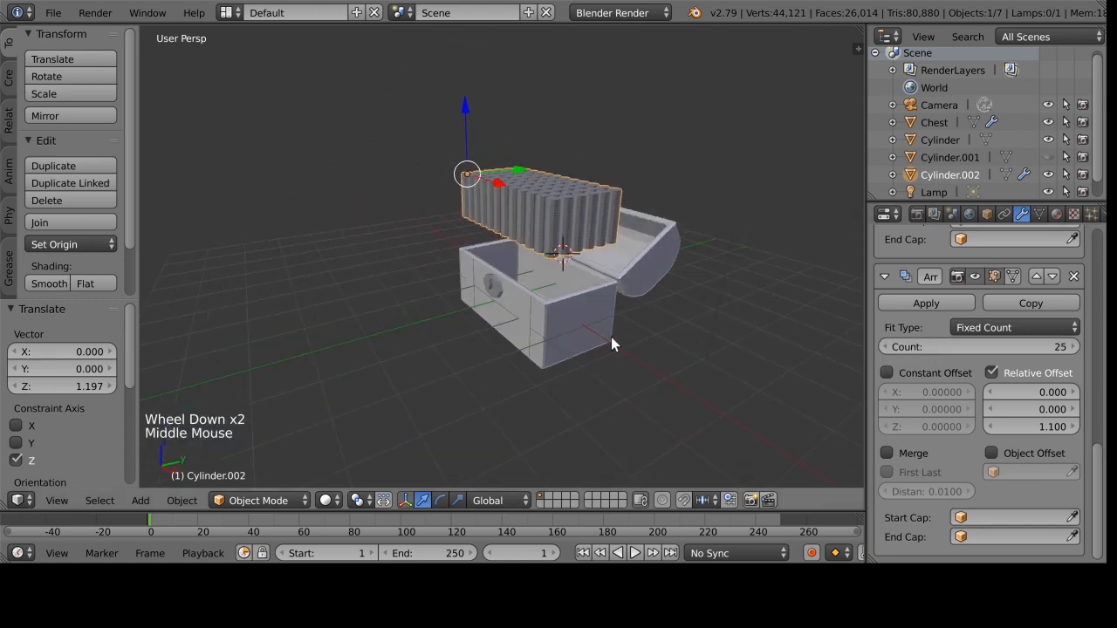
{"action": "scroll", "coordinate": [618, 341], "scroll_direction": "up", "scroll_amount": 1}
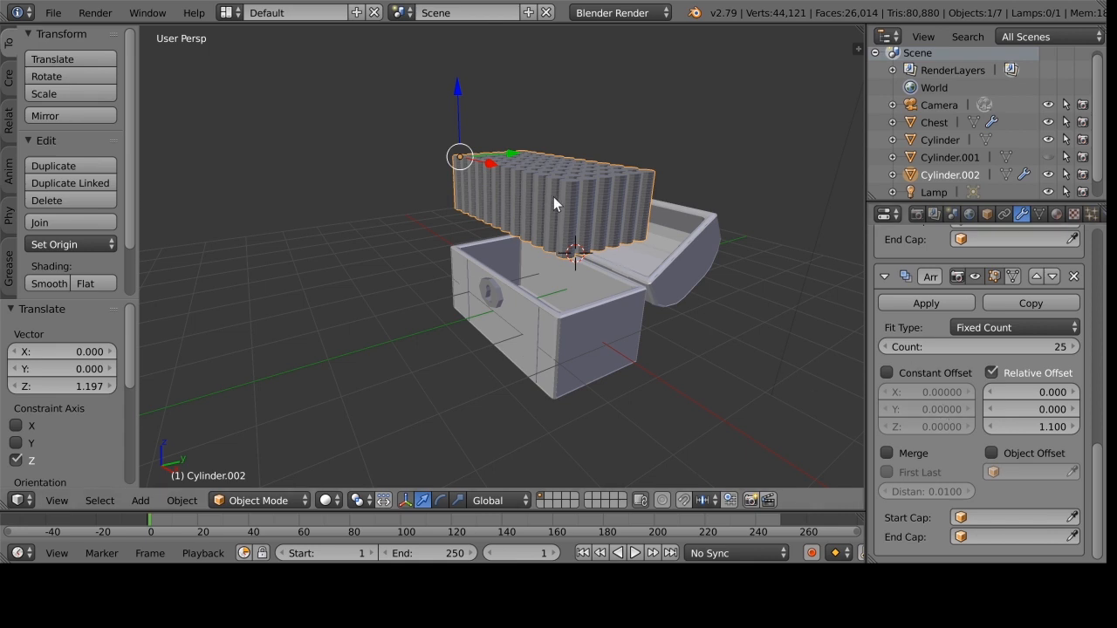
Set the disc stack's third array count to 18.
{"action": "left_click", "coordinate": [977, 347]}
{"action": "left_click_drag", "start_coordinate": [977, 348], "coordinate": [934, 348]}
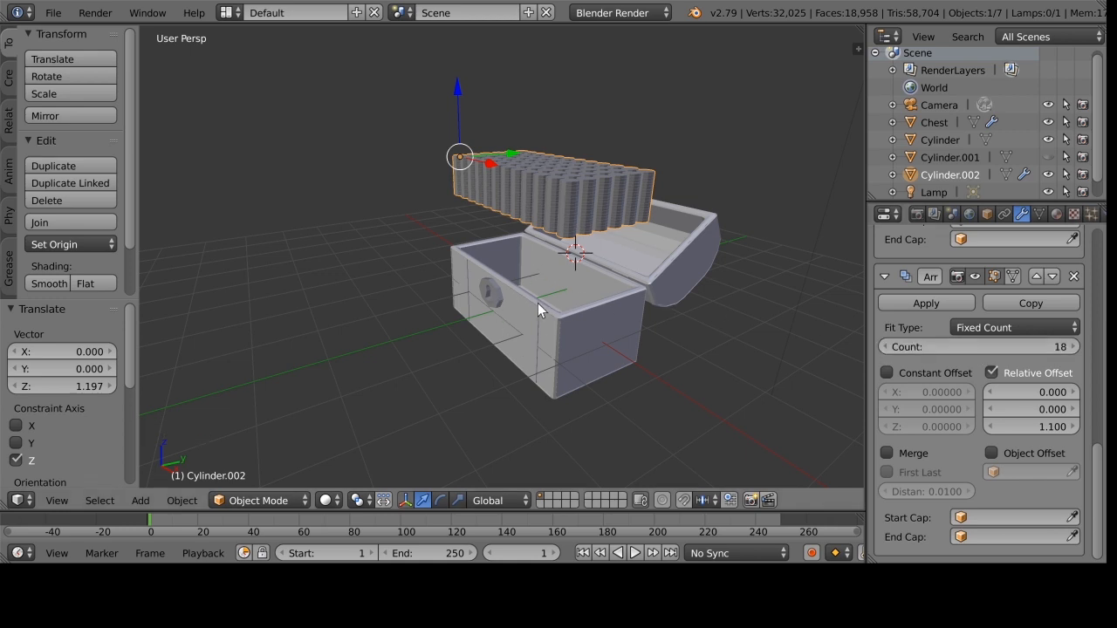
Add a cube and move it about -0.985 along Y and -0.848 along Z into the chest.
{"action": "key", "text": "shift+a"}
{"action": "mouse_move", "coordinate": [537, 299]}
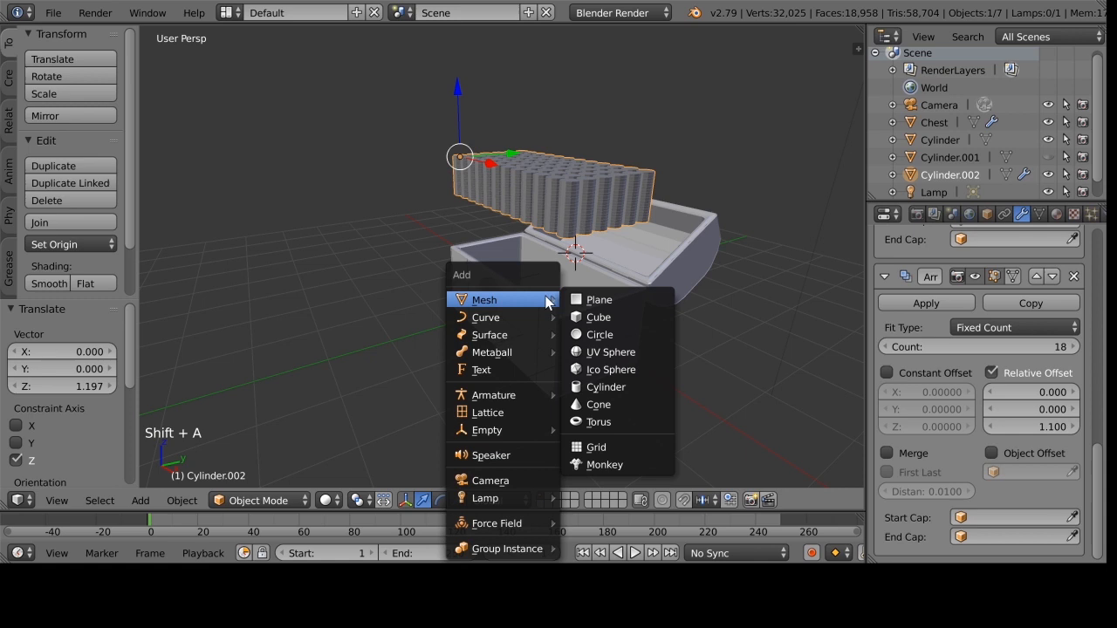
{"action": "left_click", "coordinate": [602, 317]}
{"action": "left_click_drag", "start_coordinate": [611, 252], "coordinate": [576, 266]}
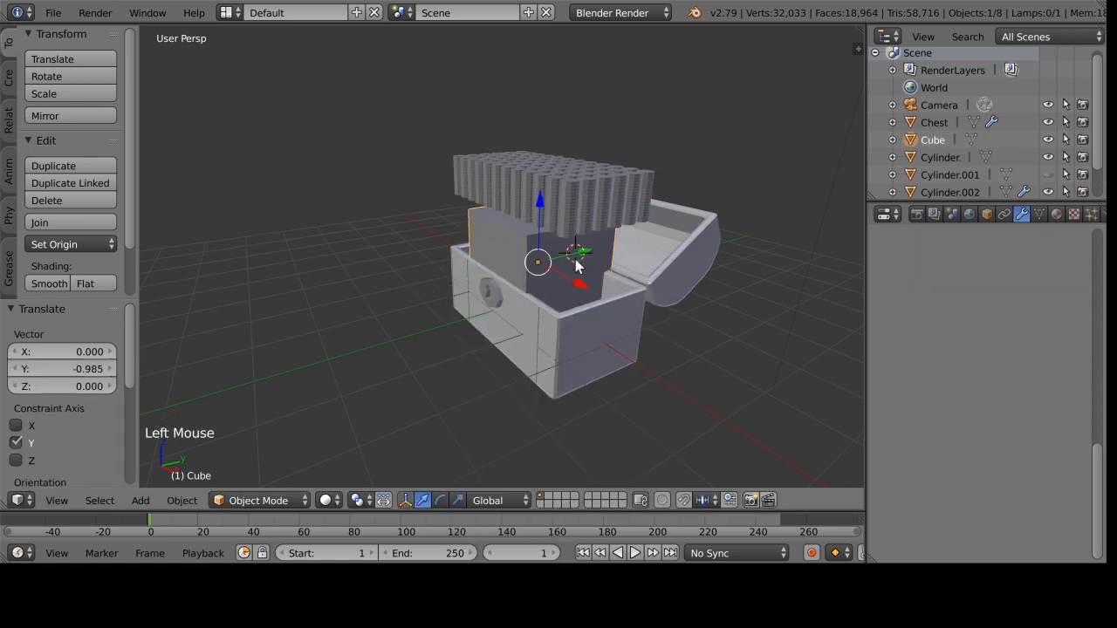
{"action": "left_click_drag", "start_coordinate": [530, 204], "coordinate": [531, 239]}
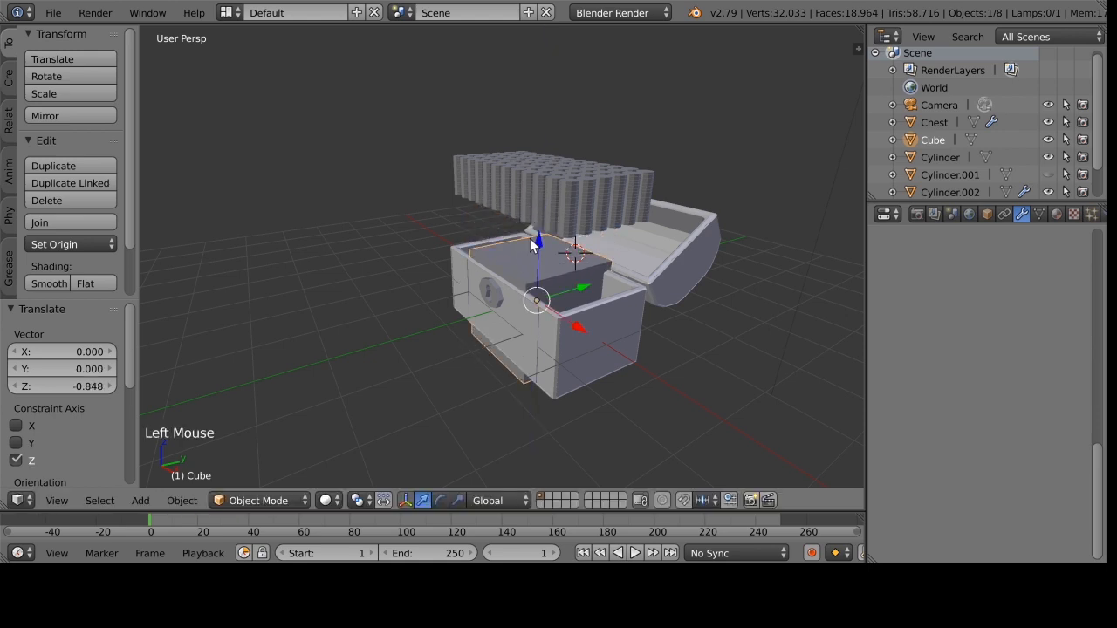
Scale the cube to fit the chest's interior, about 0.517 along Z and 0.793 along Y, and lower it about 0.056.
{"action": "key", "text": "s"}
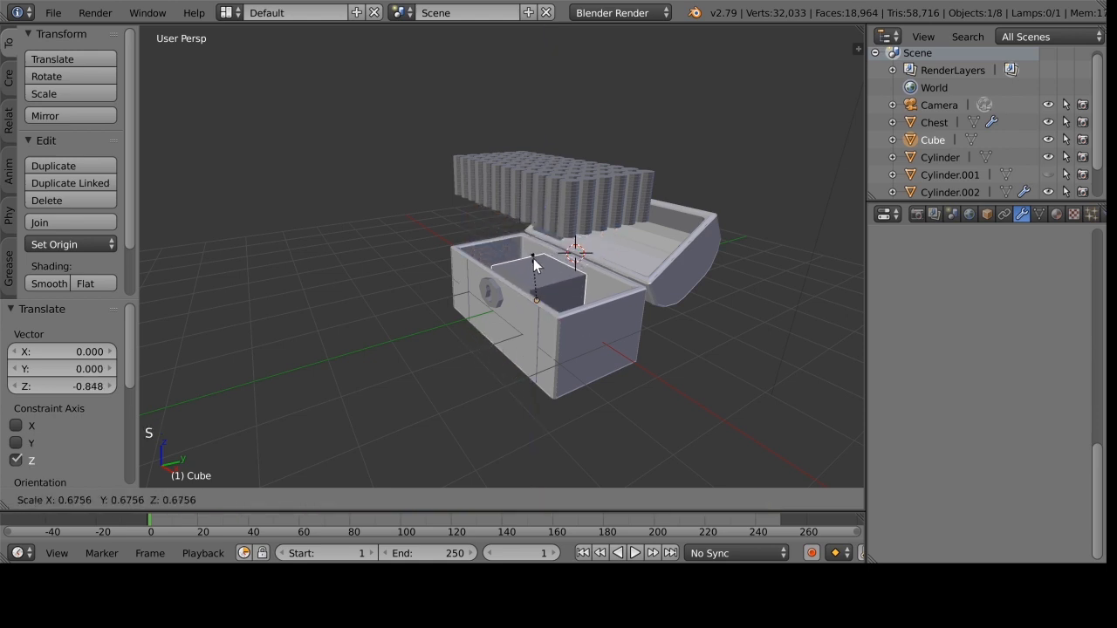
{"action": "left_click", "coordinate": [534, 267]}
{"action": "middle_click_drag", "start_coordinate": [534, 267], "coordinate": [639, 397]}
{"action": "key", "text": "s"}
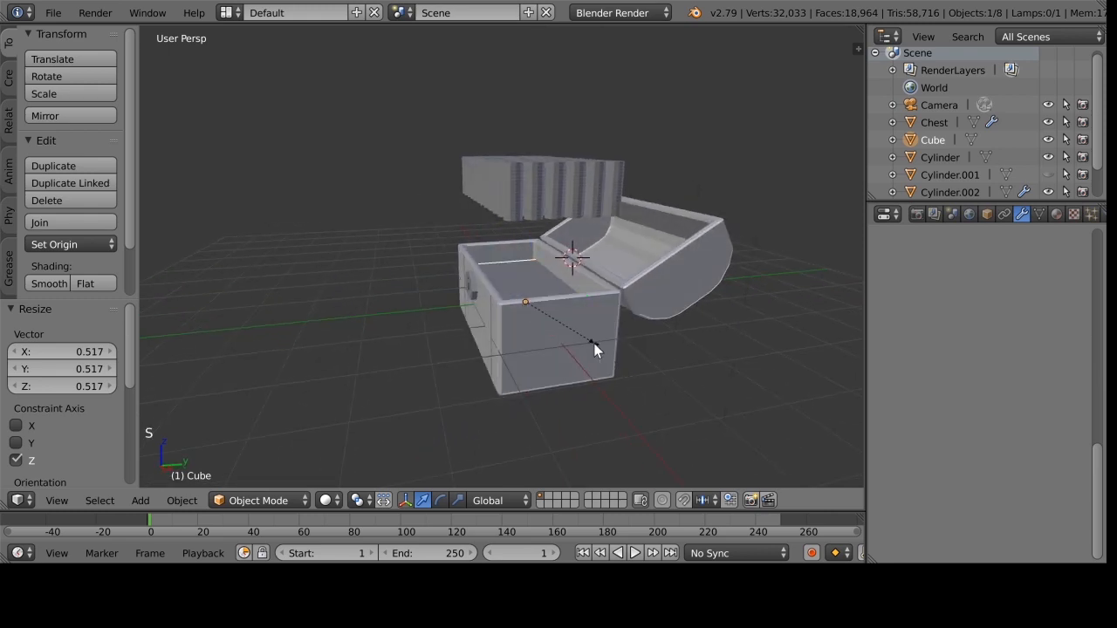
{"action": "key", "text": "y"}
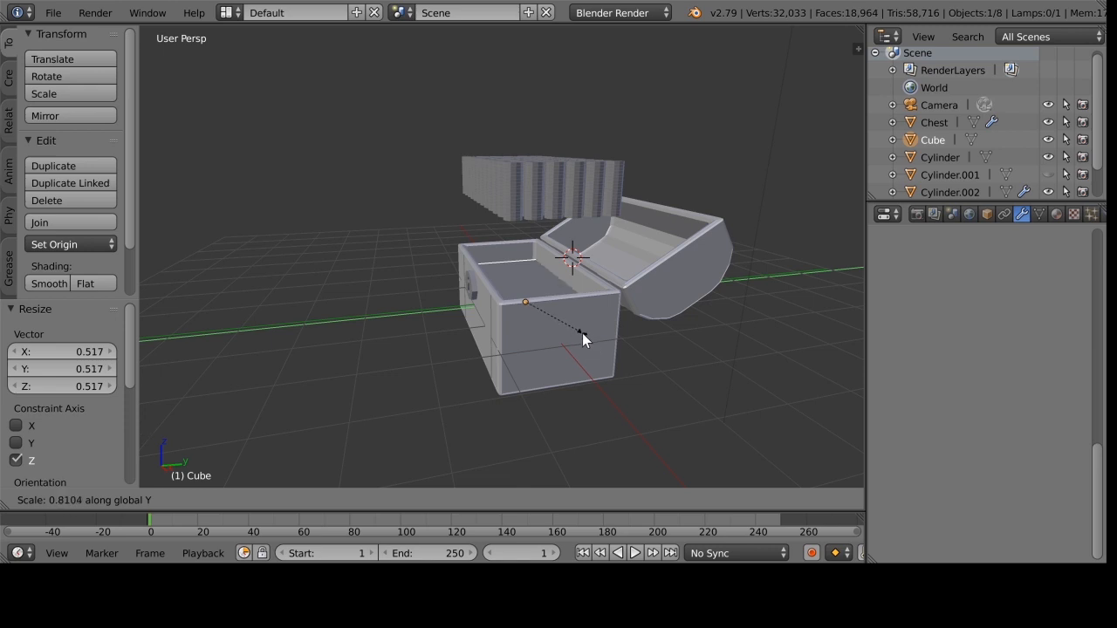
{"action": "left_click", "coordinate": [581, 336]}
{"action": "middle_click_drag", "start_coordinate": [580, 333], "coordinate": [643, 378]}
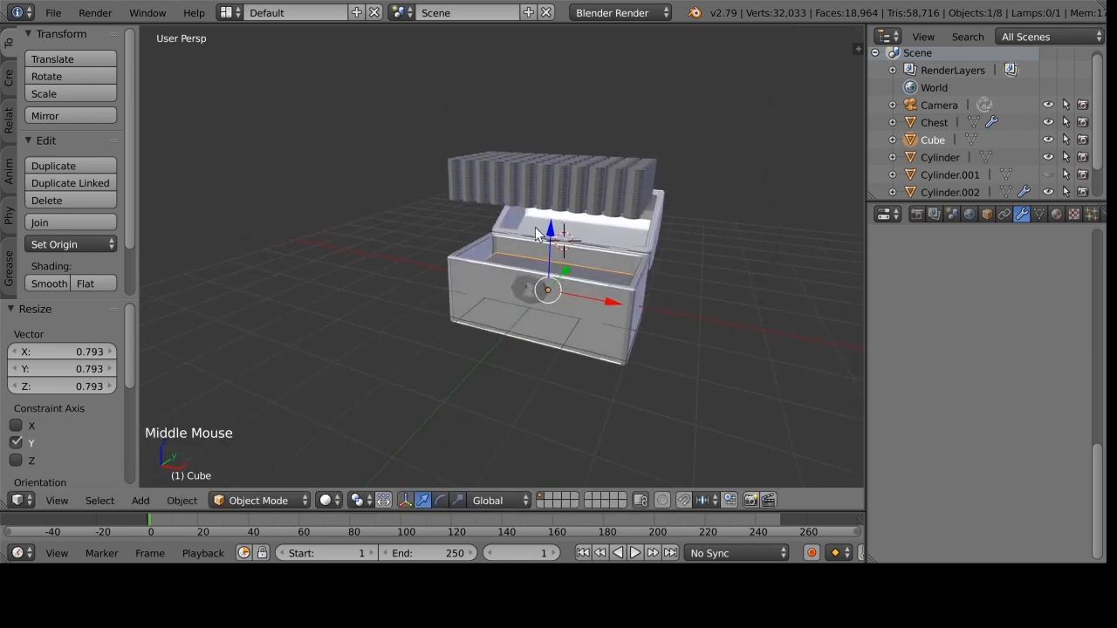
{"action": "left_click_drag", "start_coordinate": [548, 231], "coordinate": [549, 242]}
{"action": "middle_click_drag", "start_coordinate": [549, 241], "coordinate": [587, 347]}
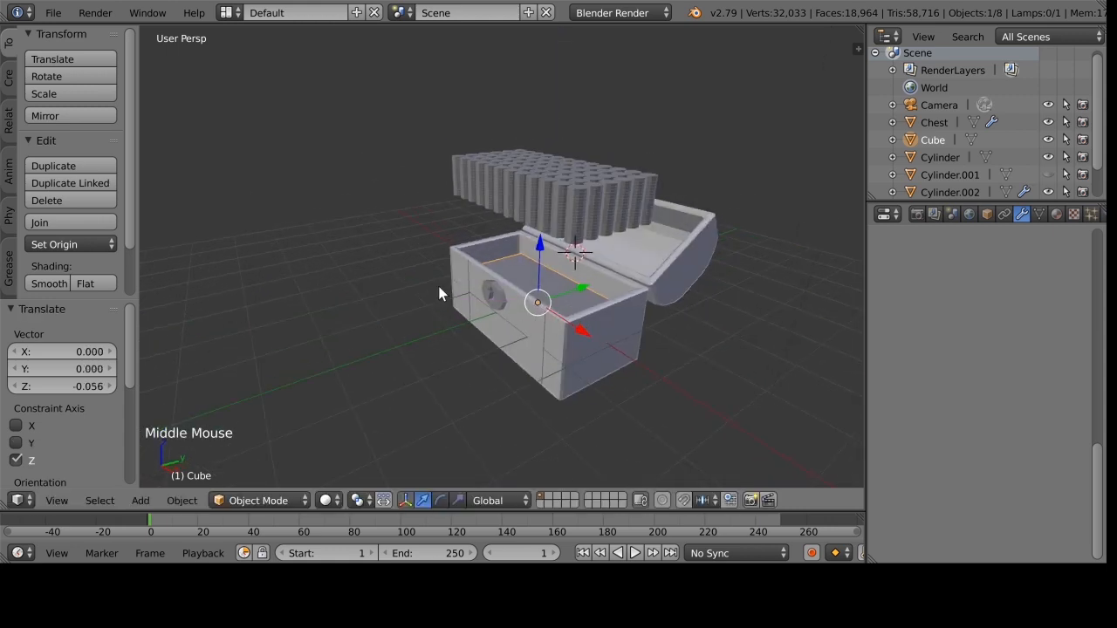
Rename the disc stack object Cylinder.002 as Coin.
{"action": "scroll", "coordinate": [959, 157], "scroll_direction": "down", "scroll_amount": 6}
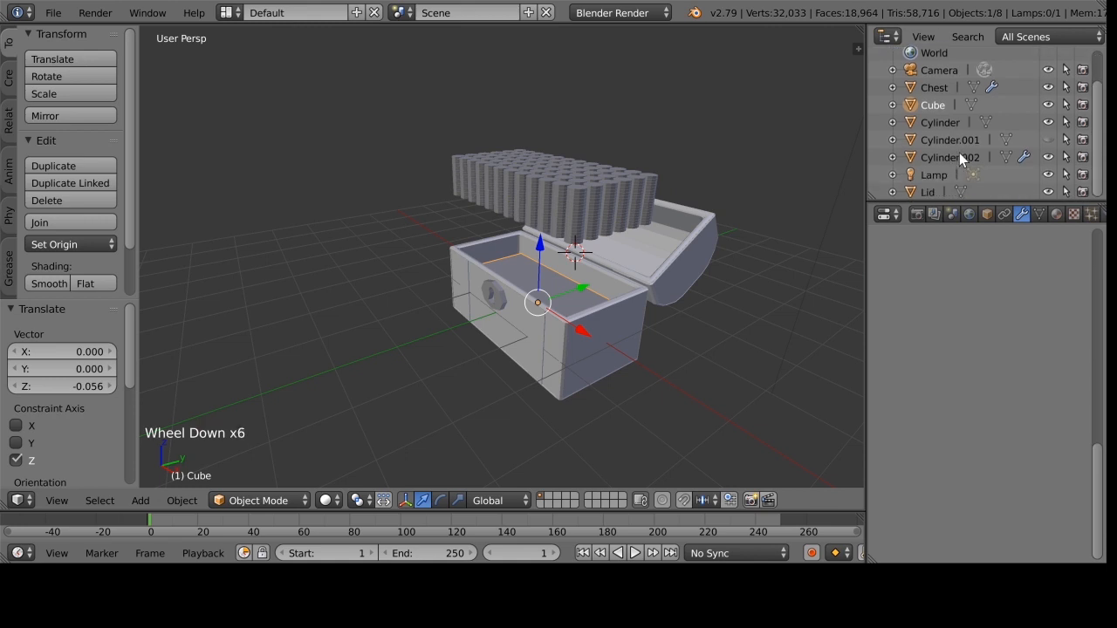
{"action": "scroll", "coordinate": [959, 154], "scroll_direction": "down", "scroll_amount": 3}
{"action": "scroll", "coordinate": [955, 172], "scroll_direction": "up", "scroll_amount": 8}
{"action": "scroll", "coordinate": [954, 172], "scroll_direction": "down", "scroll_amount": 3}
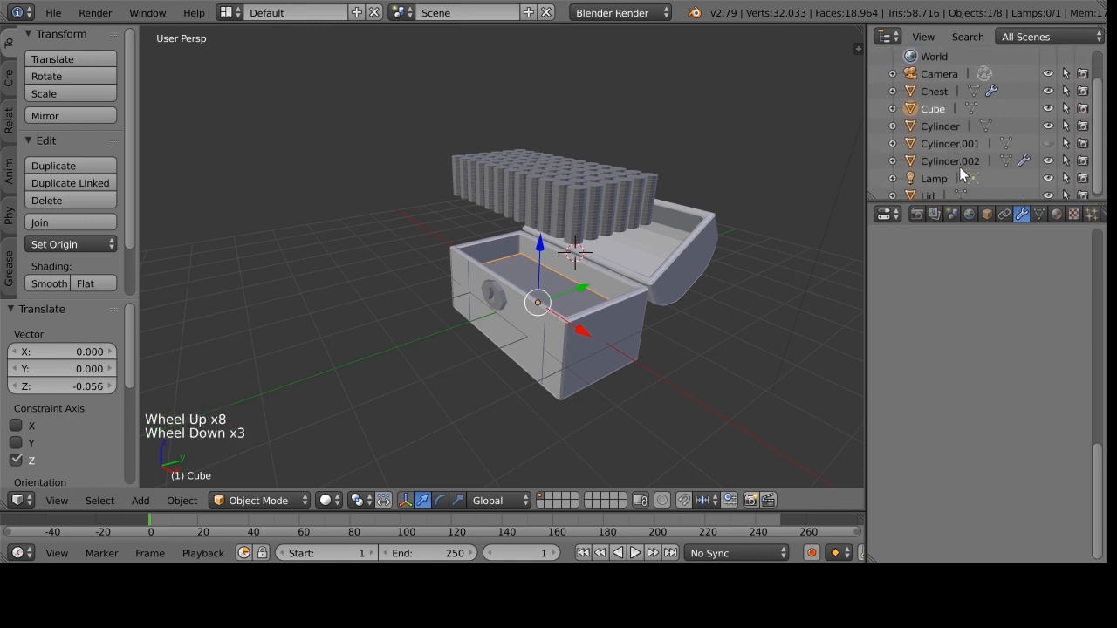
{"action": "left_click", "coordinate": [954, 160]}
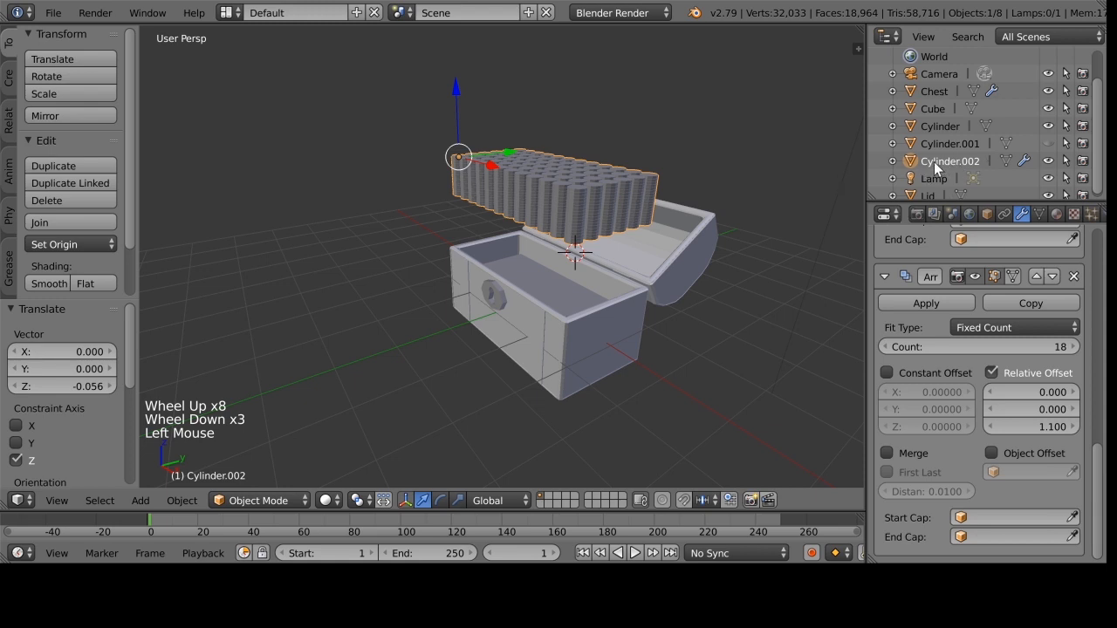
{"action": "double_click", "coordinate": [933, 161]}
{"action": "type", "text": "Coi"}
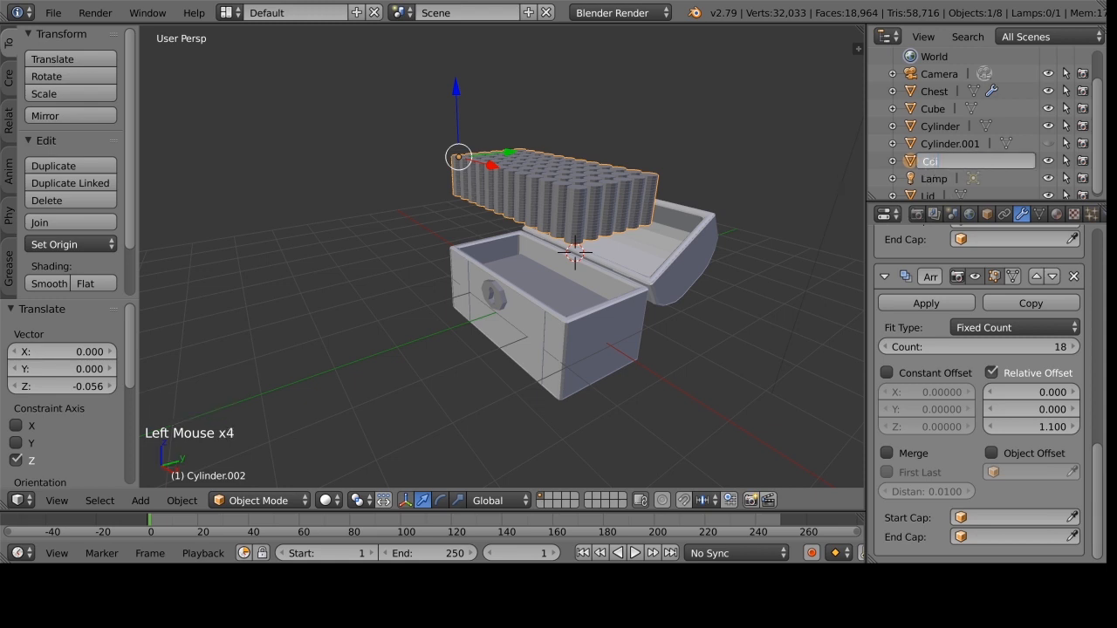
{"action": "type", "text": "n"}
{"action": "key", "text": "Return"}
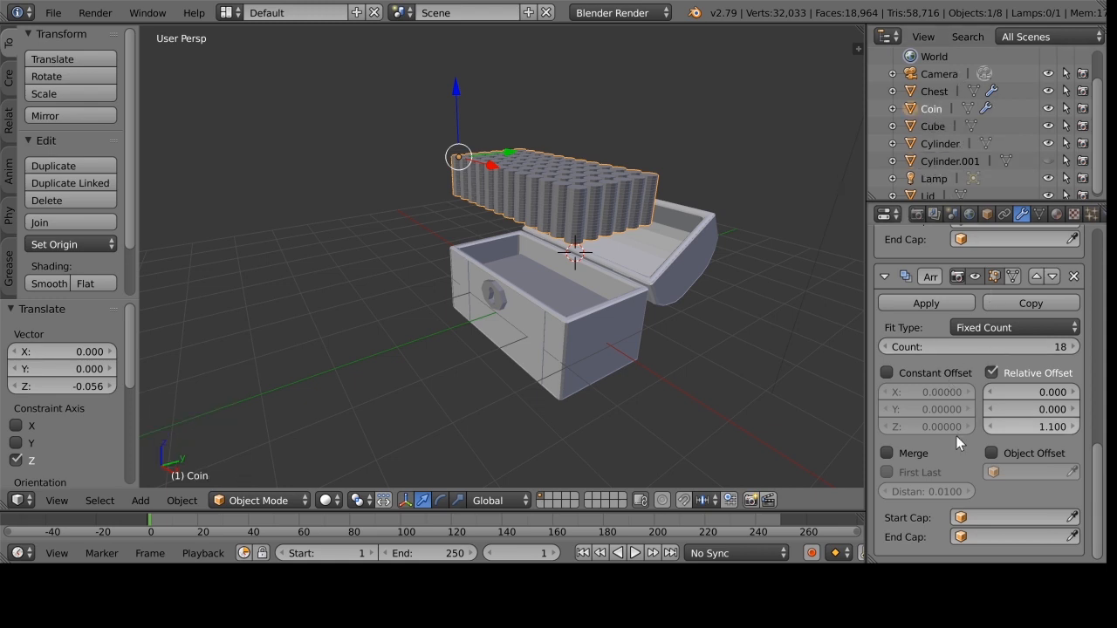
Apply all three Array modifiers on the Coin object.
{"action": "scroll", "coordinate": [977, 344], "scroll_direction": "down", "scroll_amount": 5}
{"action": "scroll", "coordinate": [1060, 419], "scroll_direction": "up", "scroll_amount": 3}
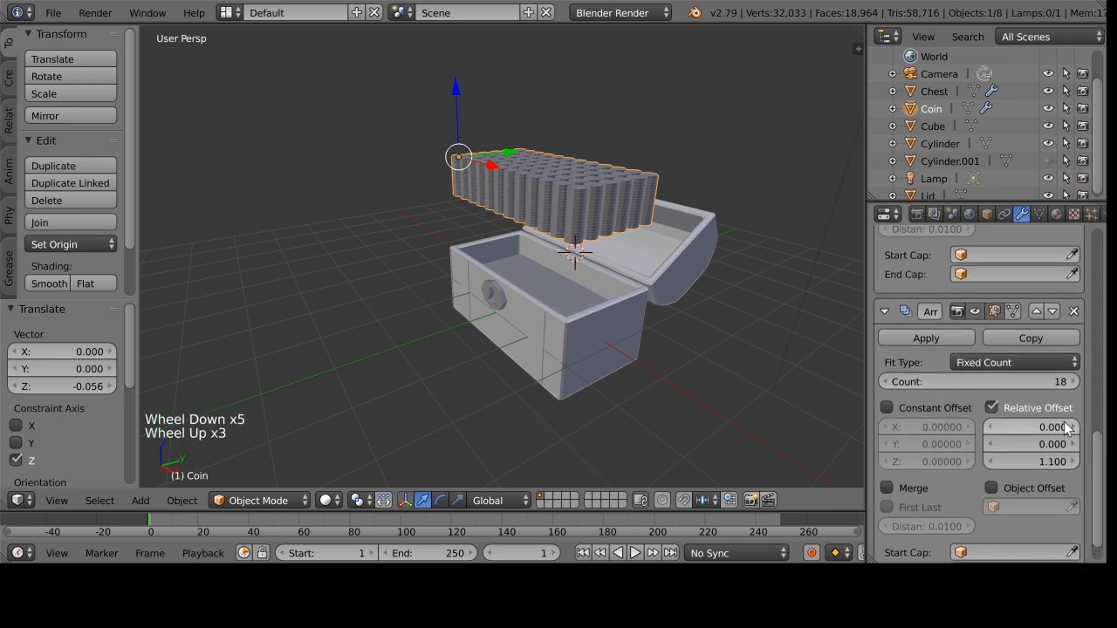
{"action": "left_click_drag", "start_coordinate": [1097, 448], "coordinate": [1103, 240]}
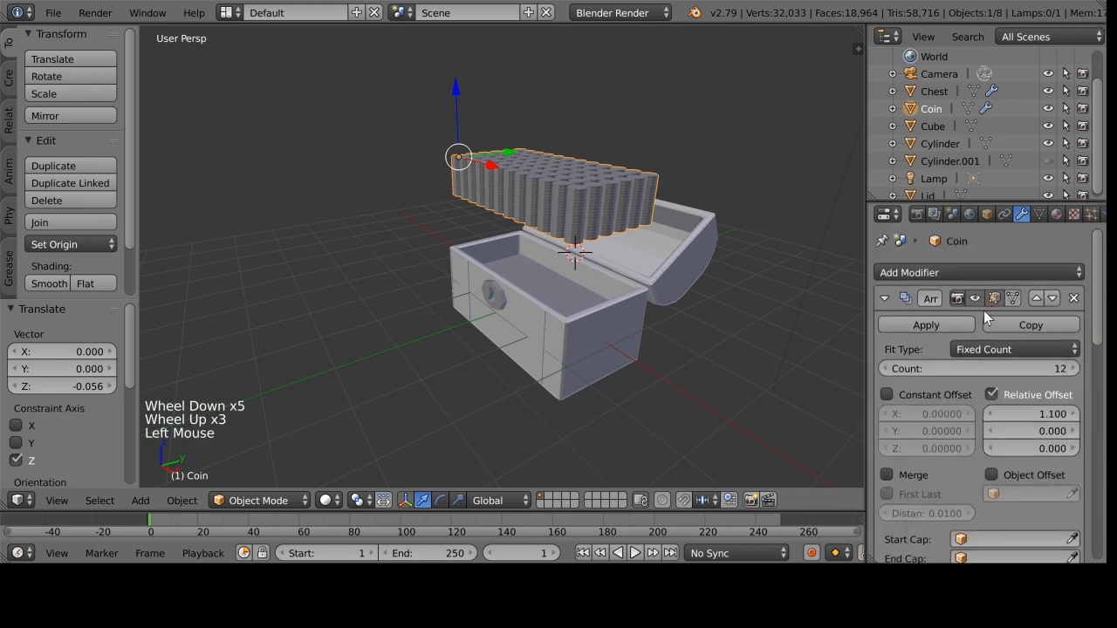
{"action": "left_click", "coordinate": [957, 322]}
{"action": "left_click", "coordinate": [957, 324]}
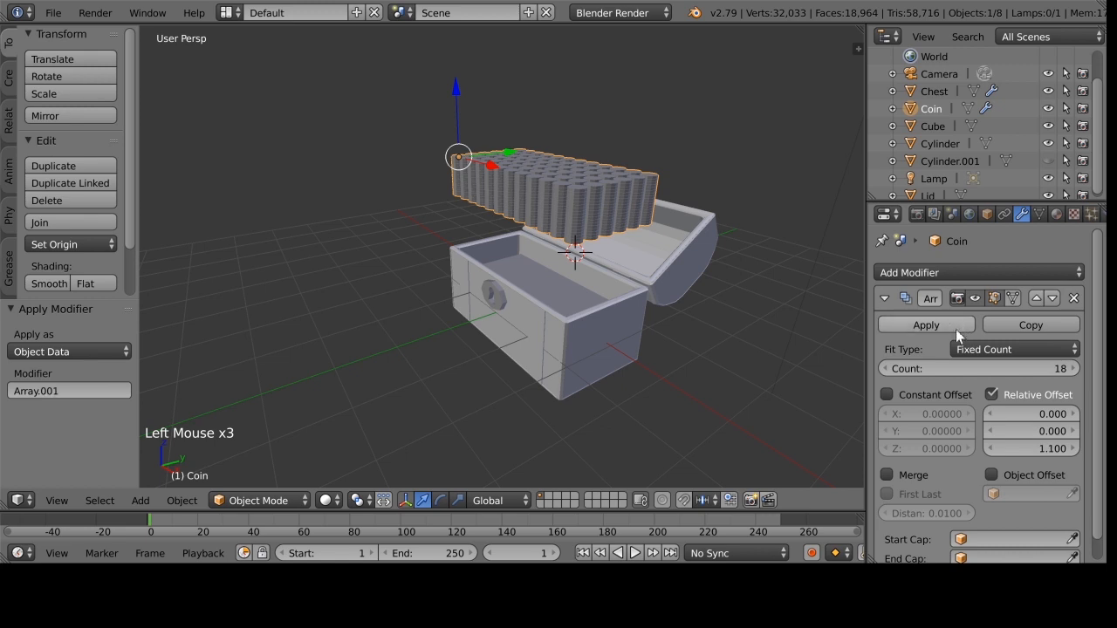
{"action": "left_click", "coordinate": [956, 329]}
Tilt the coin block above the chest by about -24.1°, and by another -8.98° viewed from the chest's front.
{"action": "scroll", "coordinate": [579, 257], "scroll_direction": "up", "scroll_amount": 2}
{"action": "scroll", "coordinate": [594, 257], "scroll_direction": "down", "scroll_amount": 1}
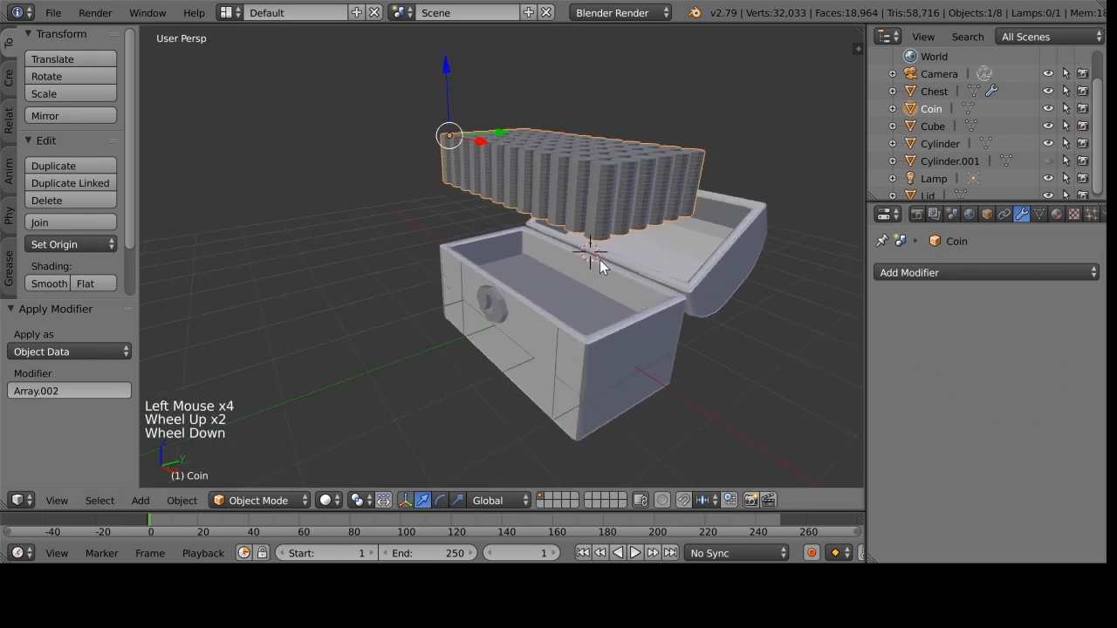
{"action": "scroll", "coordinate": [599, 259], "scroll_direction": "down", "scroll_amount": 1}
{"action": "middle_click_drag", "start_coordinate": [599, 259], "coordinate": [613, 290], "text": "shift"}
{"action": "scroll", "coordinate": [616, 291], "scroll_direction": "up", "scroll_amount": 1}
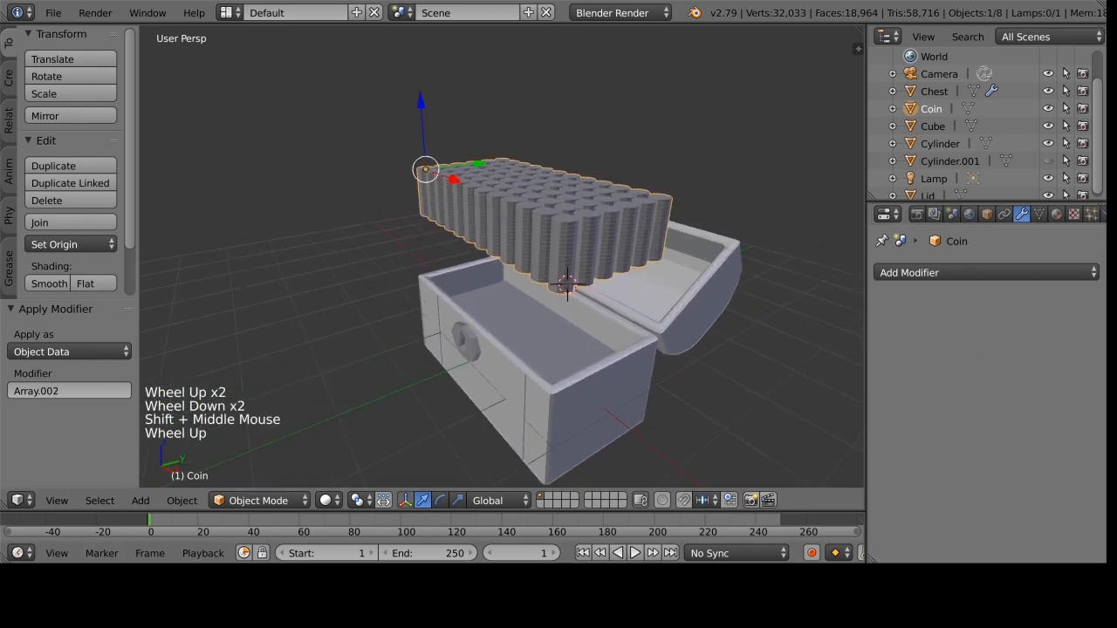
{"action": "scroll", "coordinate": [656, 341], "scroll_direction": "down", "scroll_amount": 1}
{"action": "scroll", "coordinate": [658, 338], "scroll_direction": "up", "scroll_amount": 1}
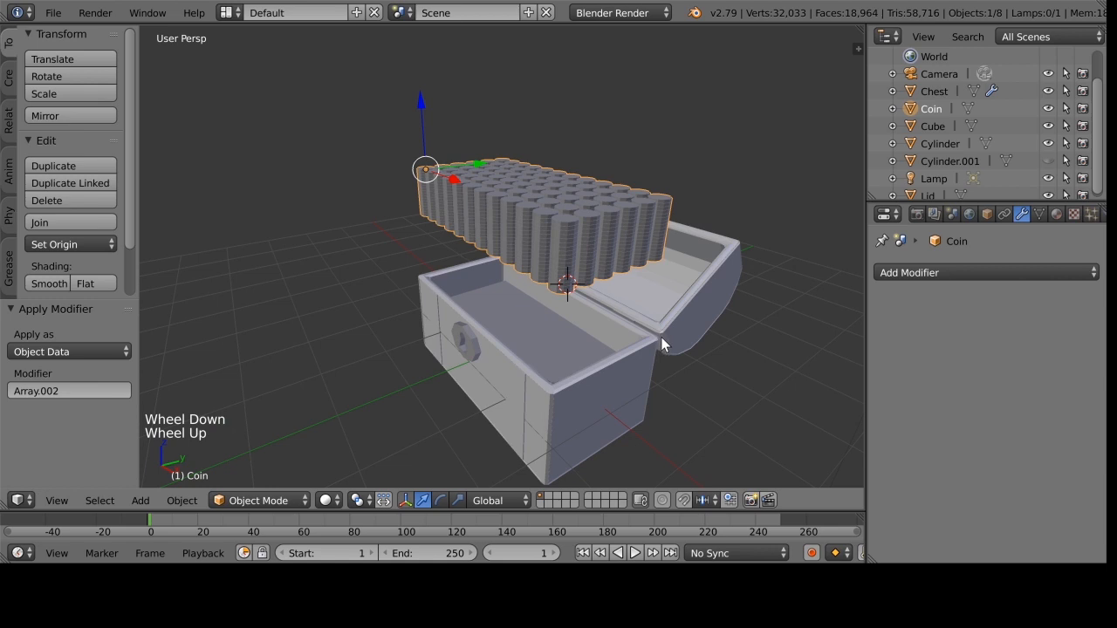
{"action": "key", "text": "r"}
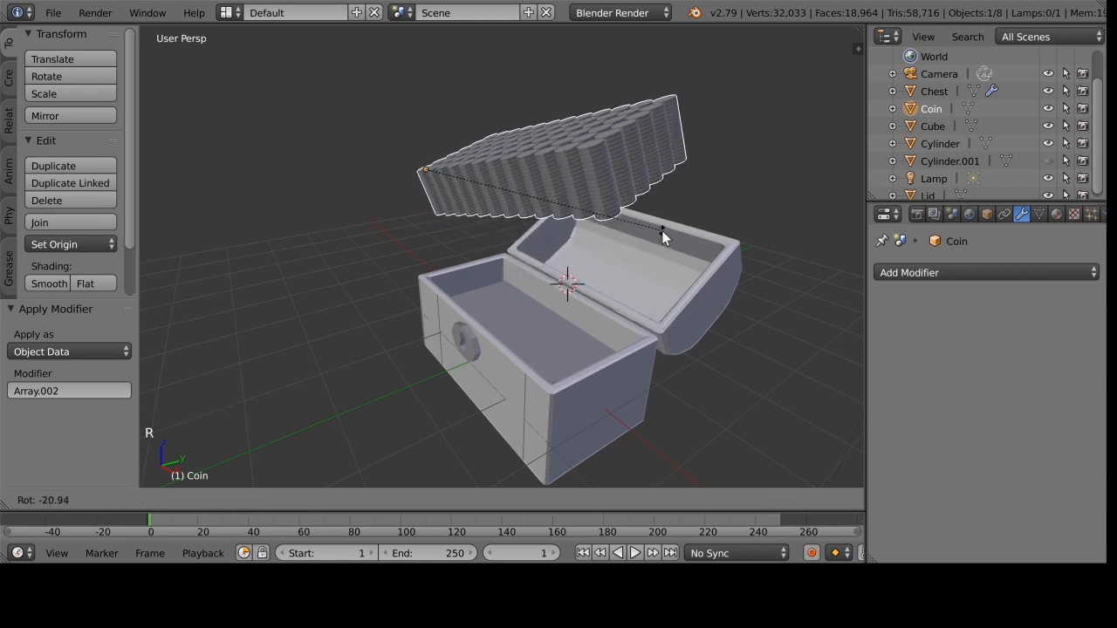
{"action": "left_click", "coordinate": [626, 223]}
{"action": "middle_click_drag", "start_coordinate": [651, 293], "coordinate": [758, 301]}
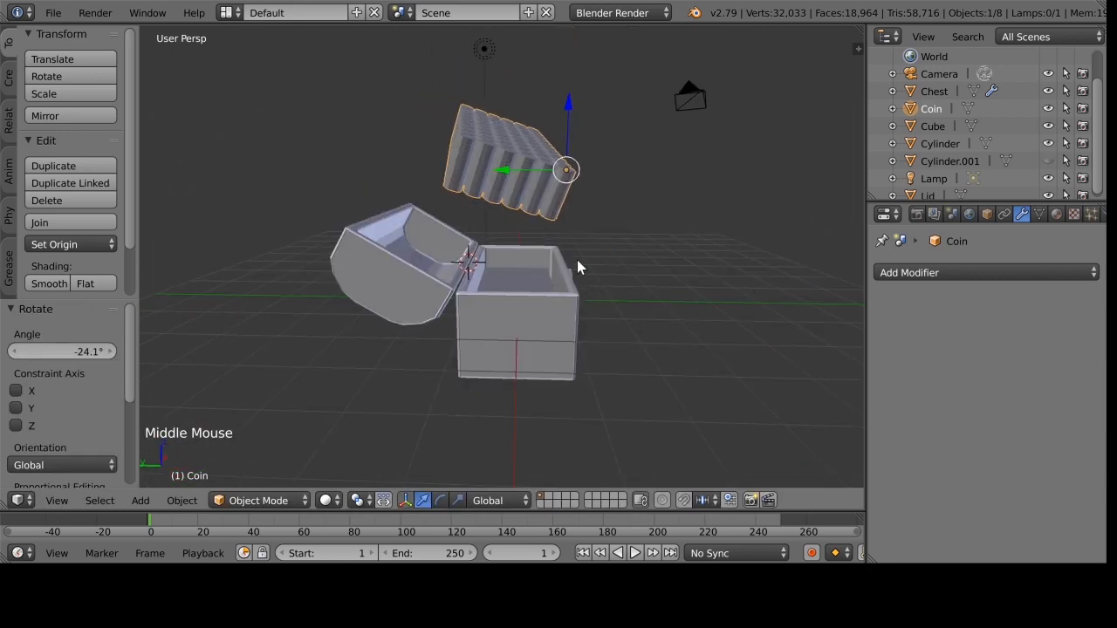
{"action": "middle_click_drag", "start_coordinate": [576, 259], "coordinate": [519, 275]}
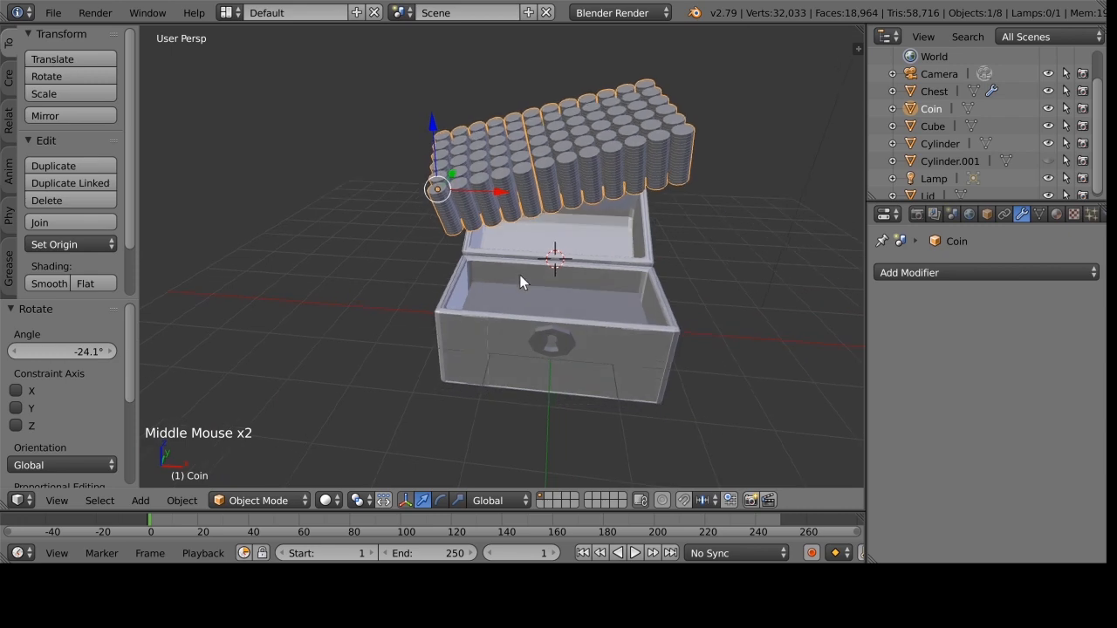
{"action": "key", "text": "r"}
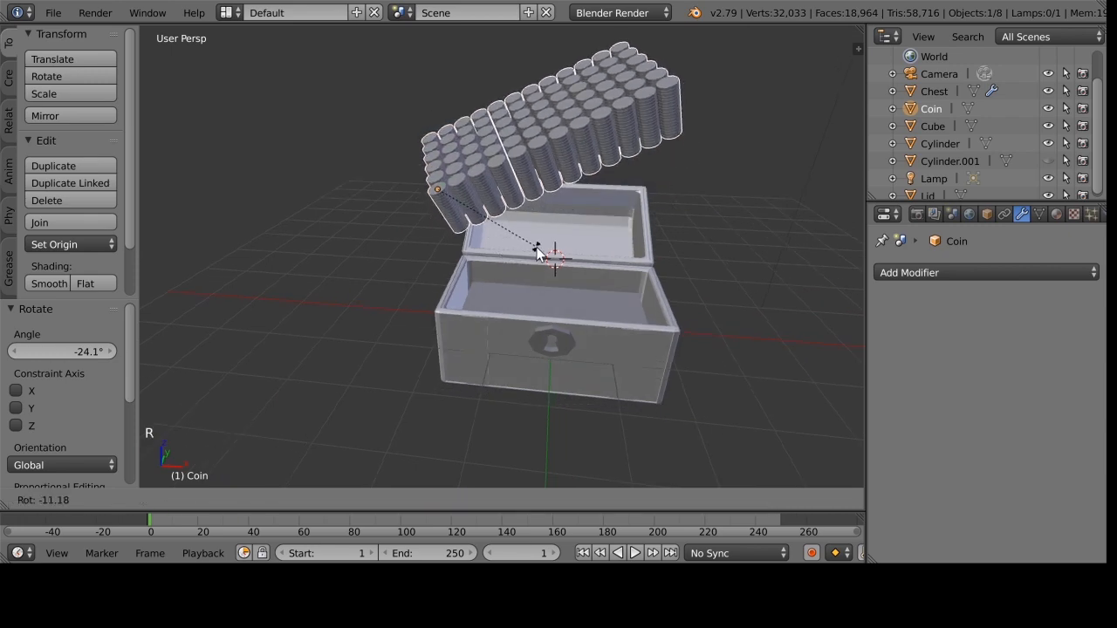
{"action": "left_click", "coordinate": [539, 253]}
Shift the tilted coin block about 0.177 along X and -0.045 along Y to position it over the chest.
{"action": "middle_click_drag", "start_coordinate": [538, 254], "coordinate": [569, 326]}
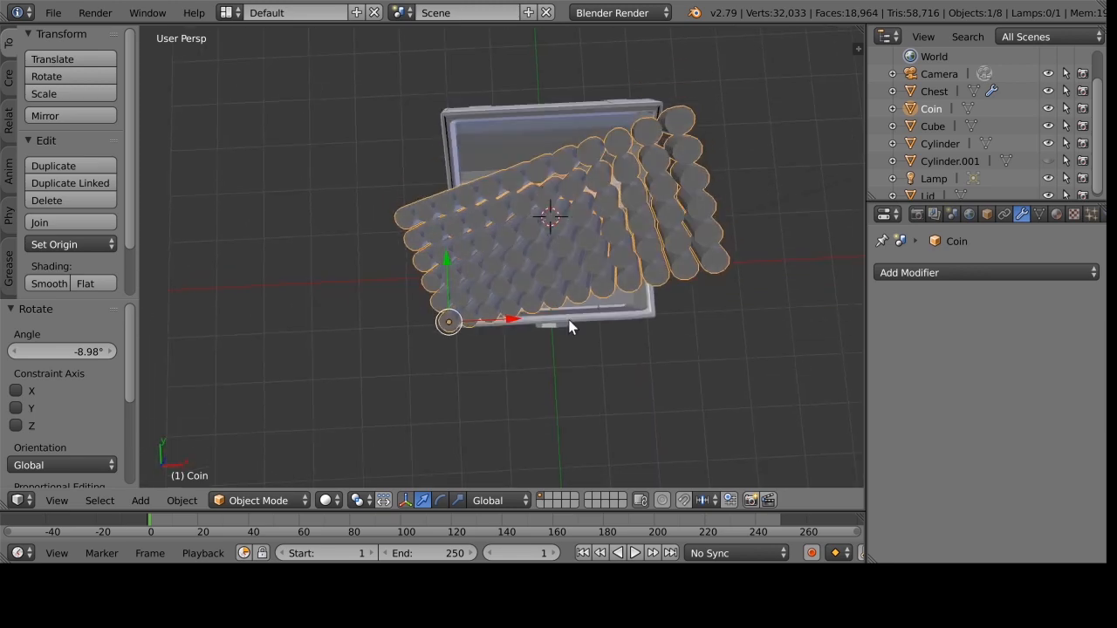
{"action": "left_click_drag", "start_coordinate": [518, 320], "coordinate": [526, 316]}
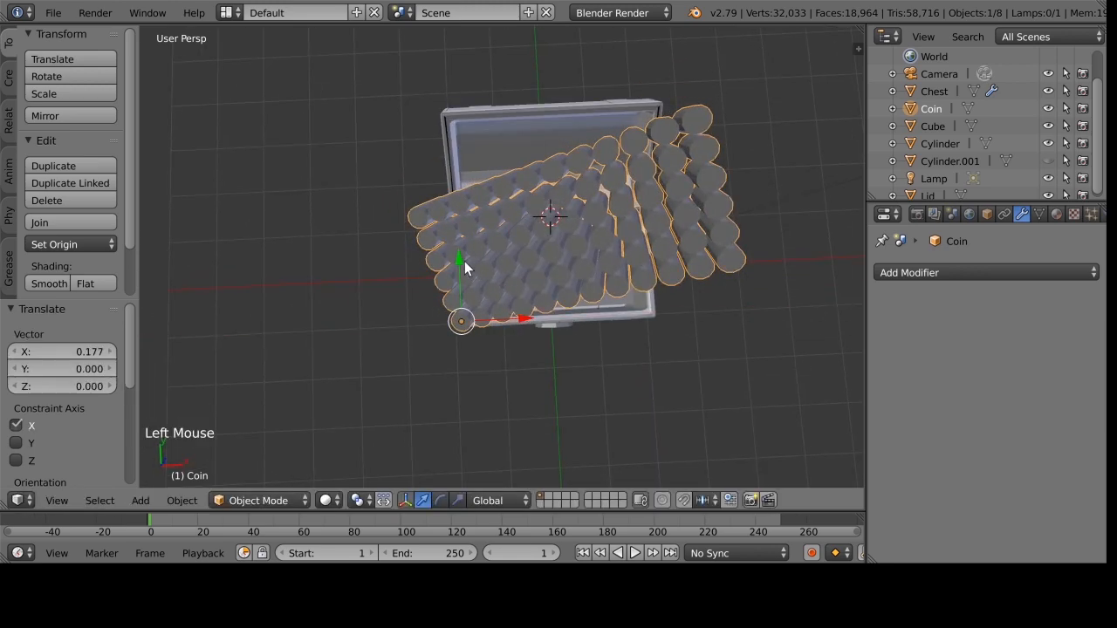
{"action": "middle_click_drag", "start_coordinate": [536, 321], "coordinate": [544, 280]}
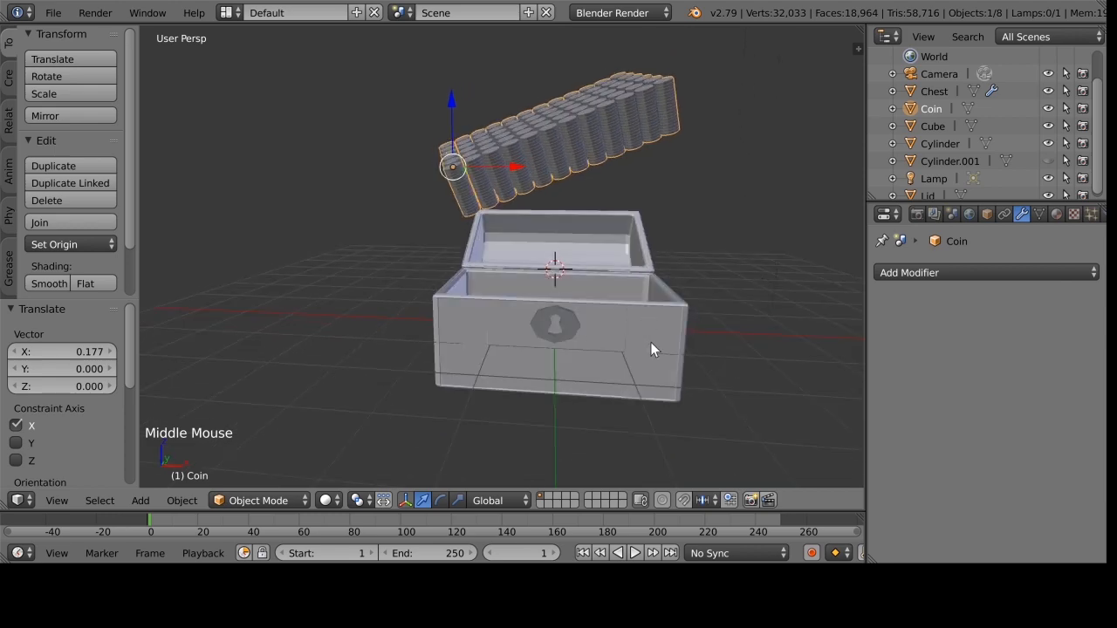
{"action": "middle_click_drag", "start_coordinate": [650, 350], "coordinate": [590, 417]}
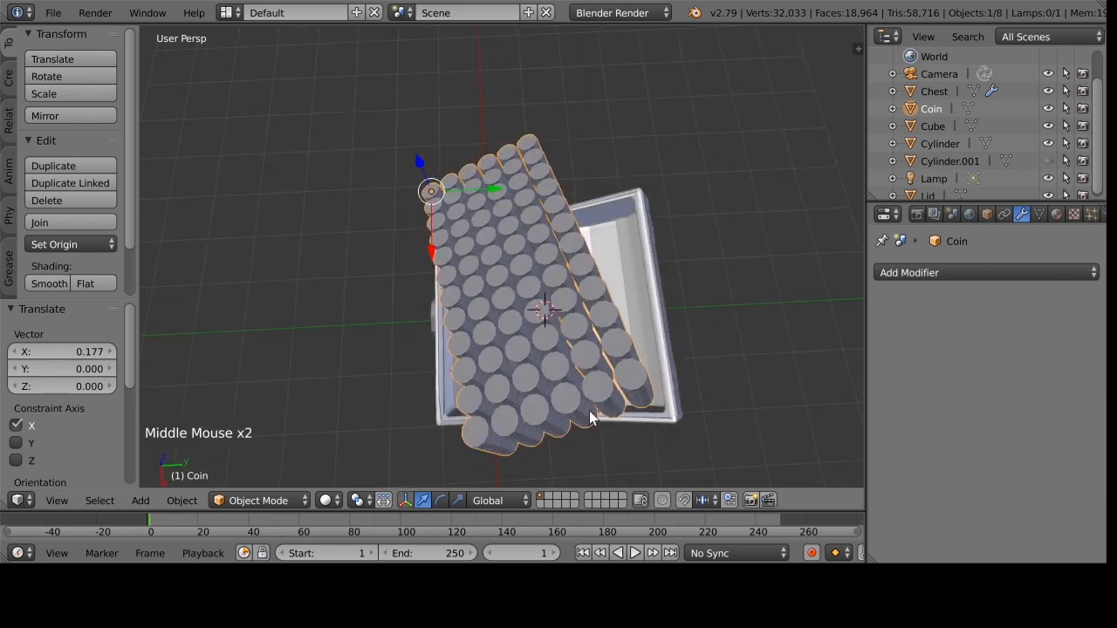
{"action": "key", "text": "shift+KP_7"}
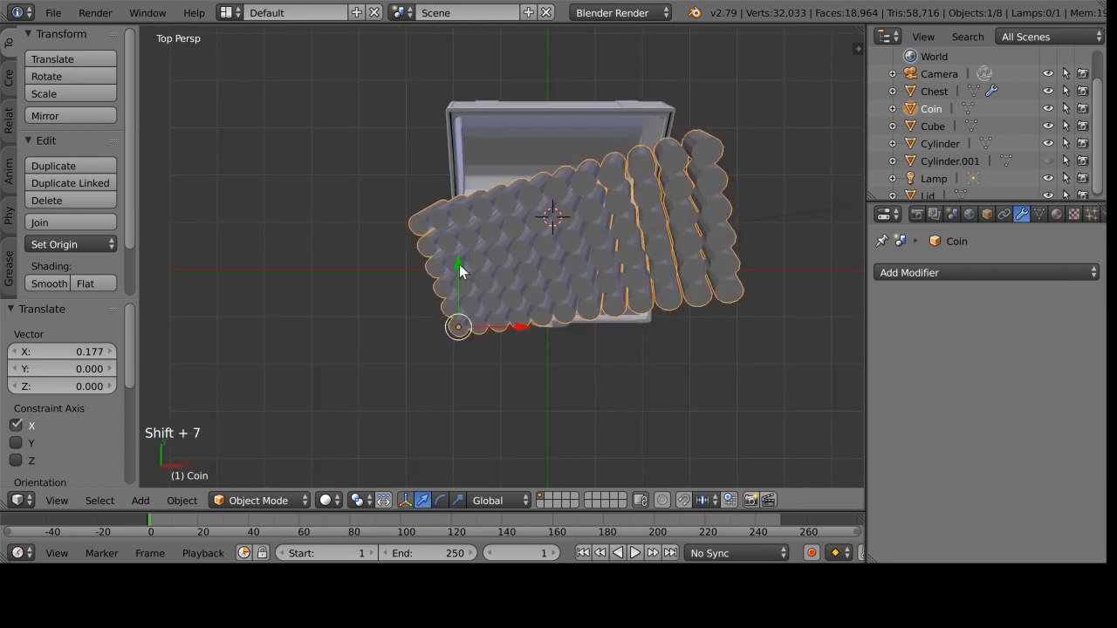
{"action": "left_click_drag", "start_coordinate": [459, 265], "coordinate": [458, 271]}
{"action": "middle_click_drag", "start_coordinate": [609, 351], "coordinate": [502, 312]}
{"action": "left_click_drag", "start_coordinate": [463, 269], "coordinate": [456, 267]}
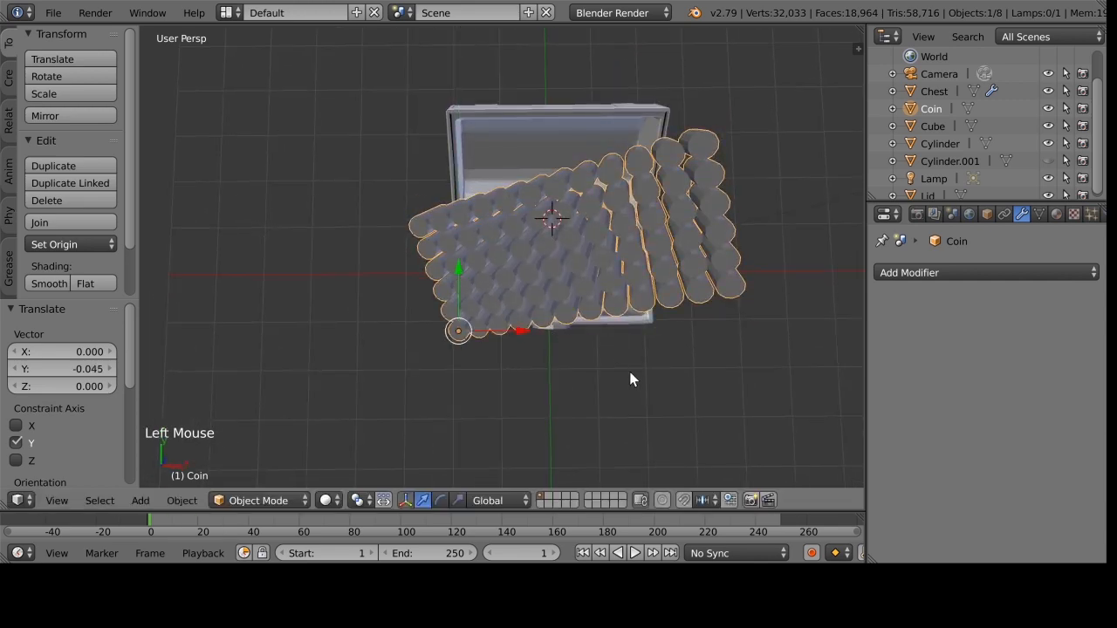
Separate the coin block's mesh by loose parts so each coin is its own object.
{"action": "middle_click_drag", "start_coordinate": [628, 369], "coordinate": [618, 326]}
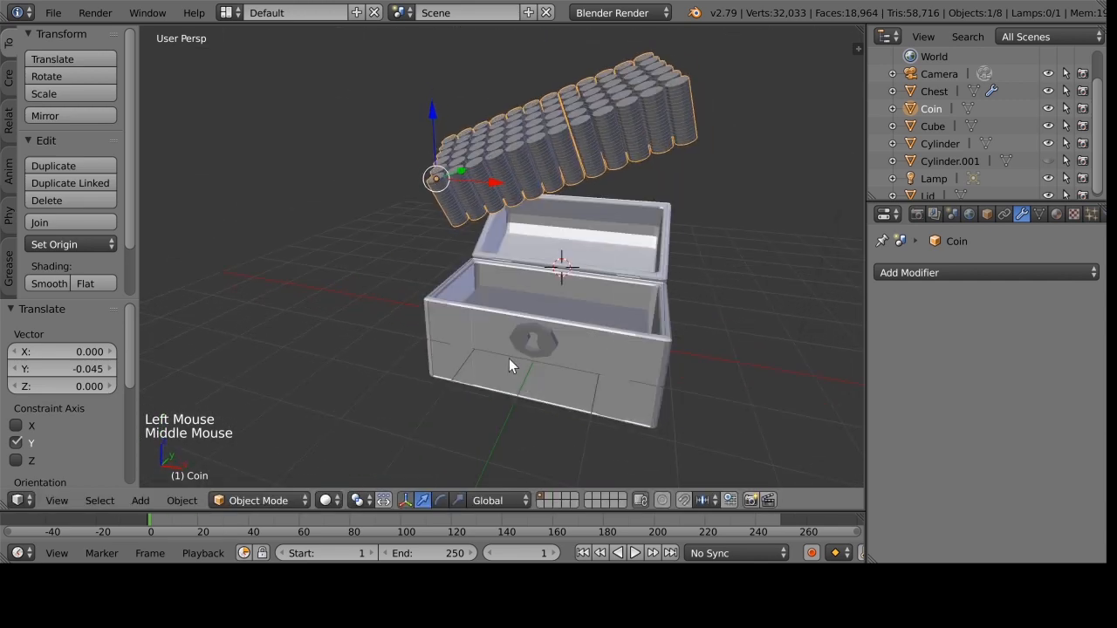
{"action": "key", "text": "Tab"}
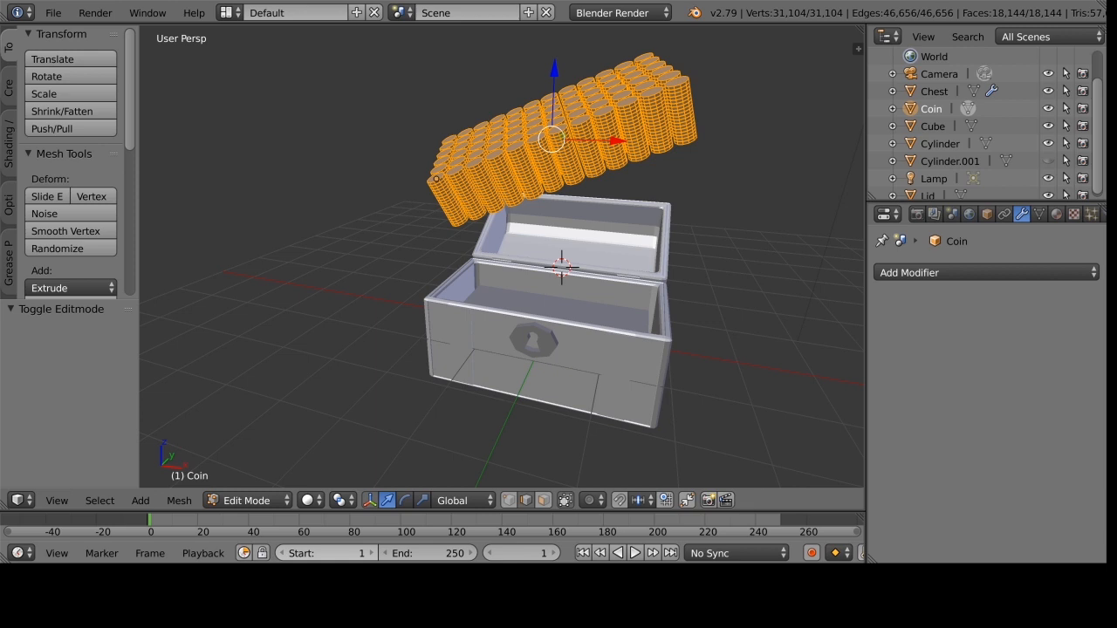
{"action": "key", "text": "p"}
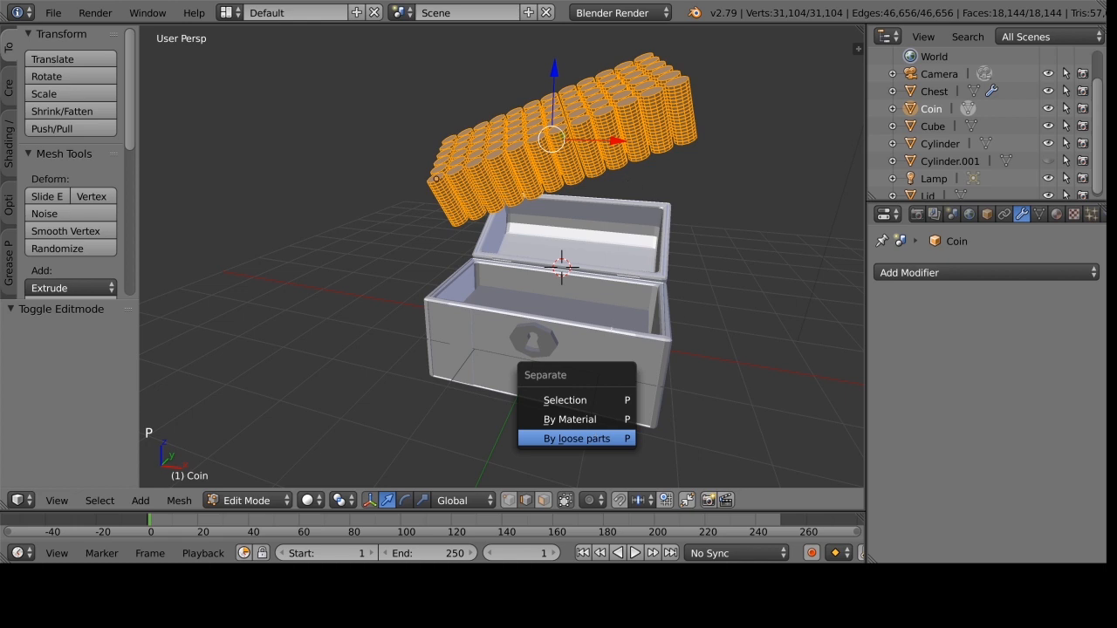
{"action": "key", "text": "Return"}
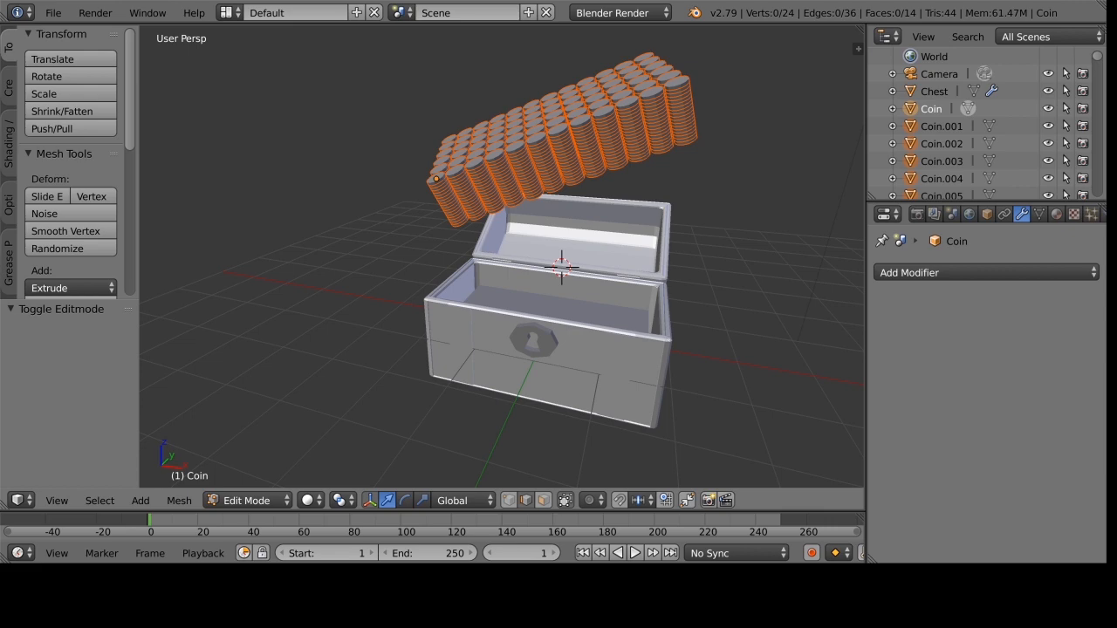
{"action": "middle_click_drag", "start_coordinate": [611, 341], "coordinate": [666, 346]}
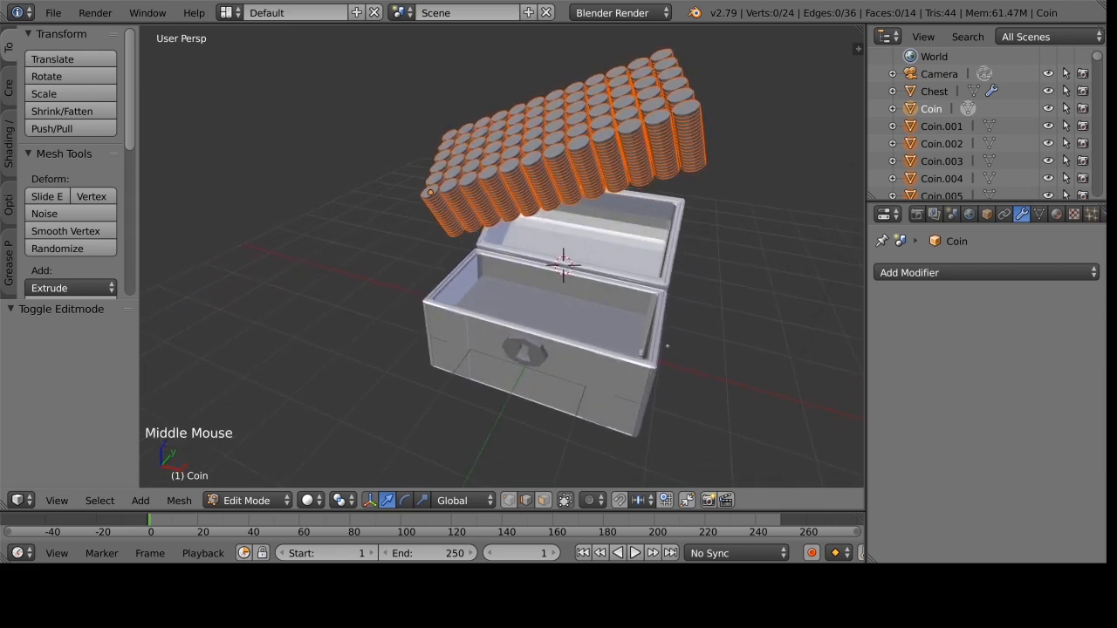
Return to Object Mode and set the origin of every selected coin to its own geometry.
{"action": "scroll", "coordinate": [702, 332], "scroll_direction": "down", "scroll_amount": 2}
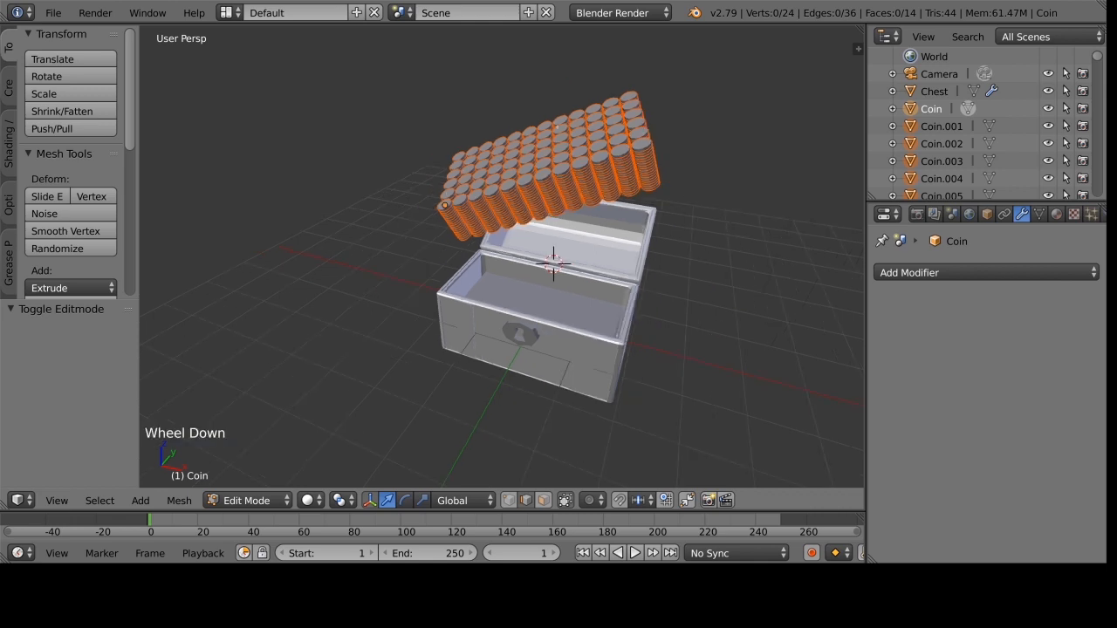
{"action": "scroll", "coordinate": [562, 243], "scroll_direction": "up", "scroll_amount": 1}
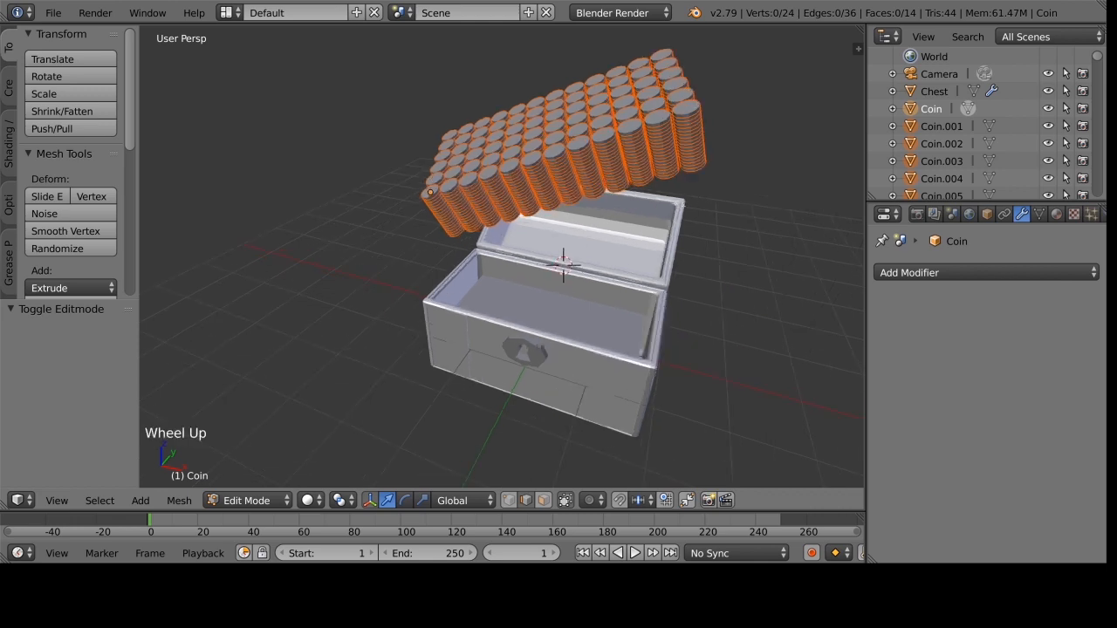
{"action": "middle_click_drag", "start_coordinate": [725, 235], "coordinate": [670, 211], "text": "shift"}
{"action": "scroll", "coordinate": [684, 247], "scroll_direction": "down", "scroll_amount": 1}
{"action": "scroll", "coordinate": [683, 248], "scroll_direction": "up", "scroll_amount": 1}
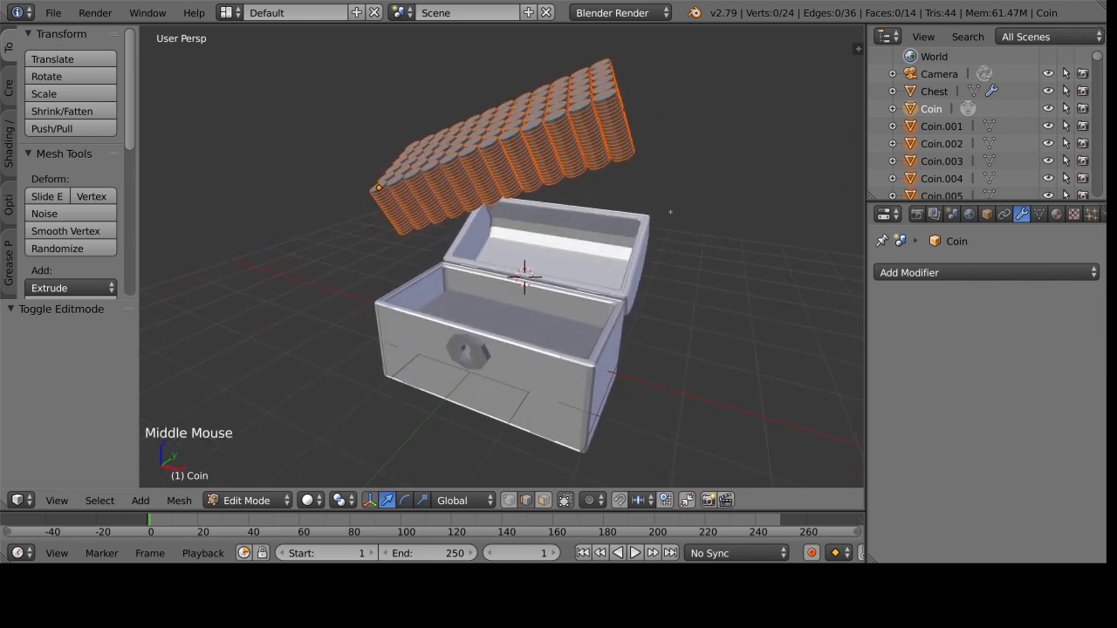
{"action": "key", "text": "Tab"}
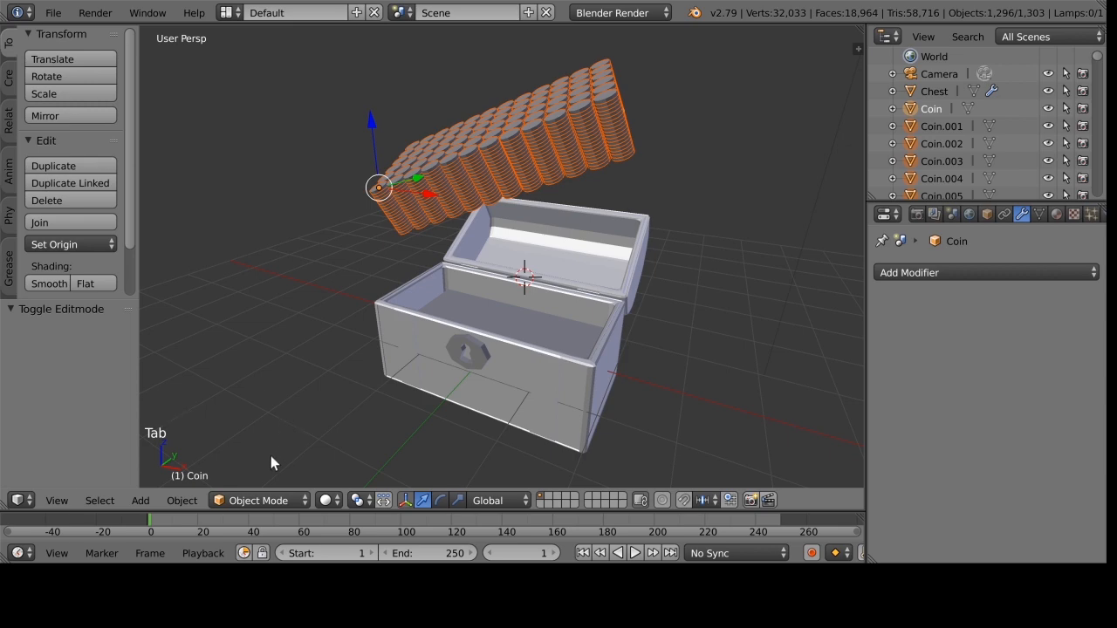
{"action": "left_click", "coordinate": [192, 502]}
{"action": "mouse_move", "coordinate": [238, 418]}
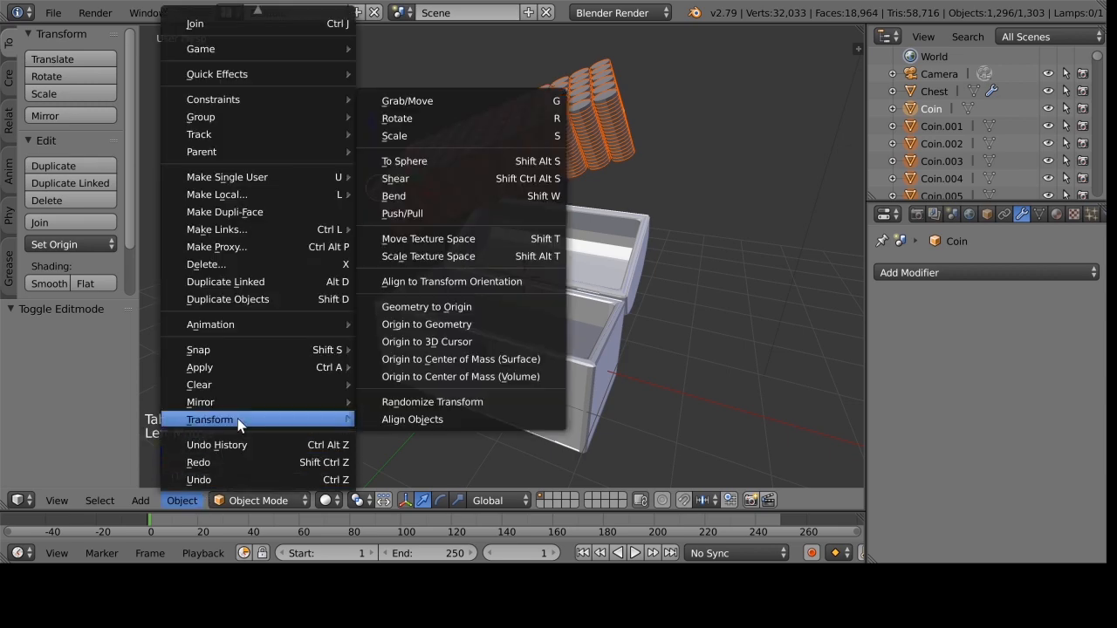
{"action": "left_click", "coordinate": [422, 325]}
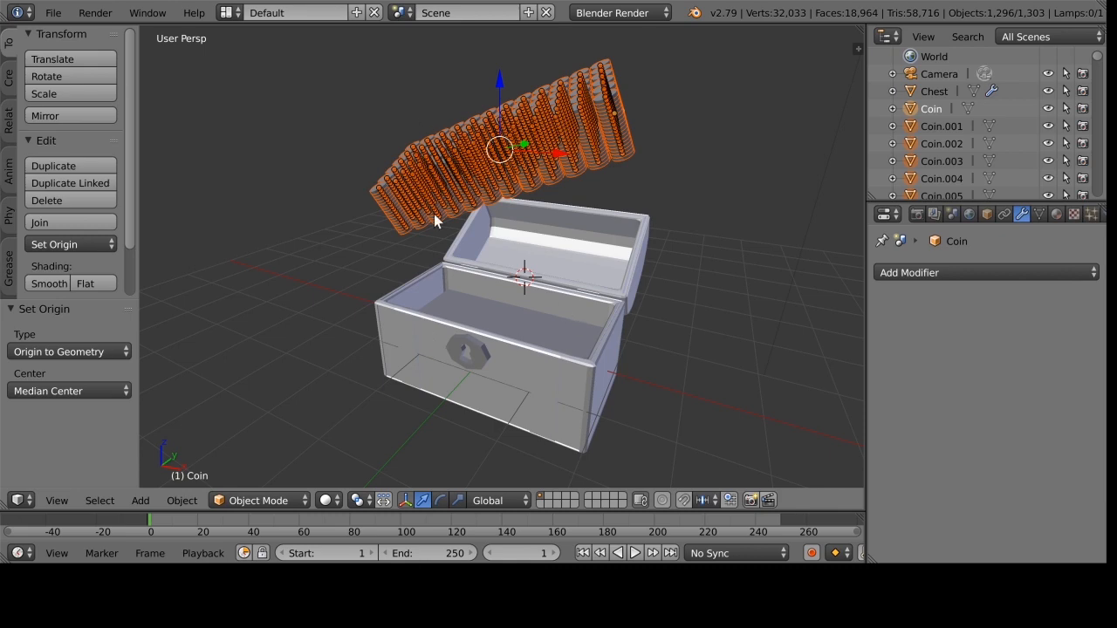
Enable rigid body physics of type Active on the active Coin object and look through its settings.
{"action": "middle_click_drag", "start_coordinate": [556, 301], "coordinate": [608, 103]}
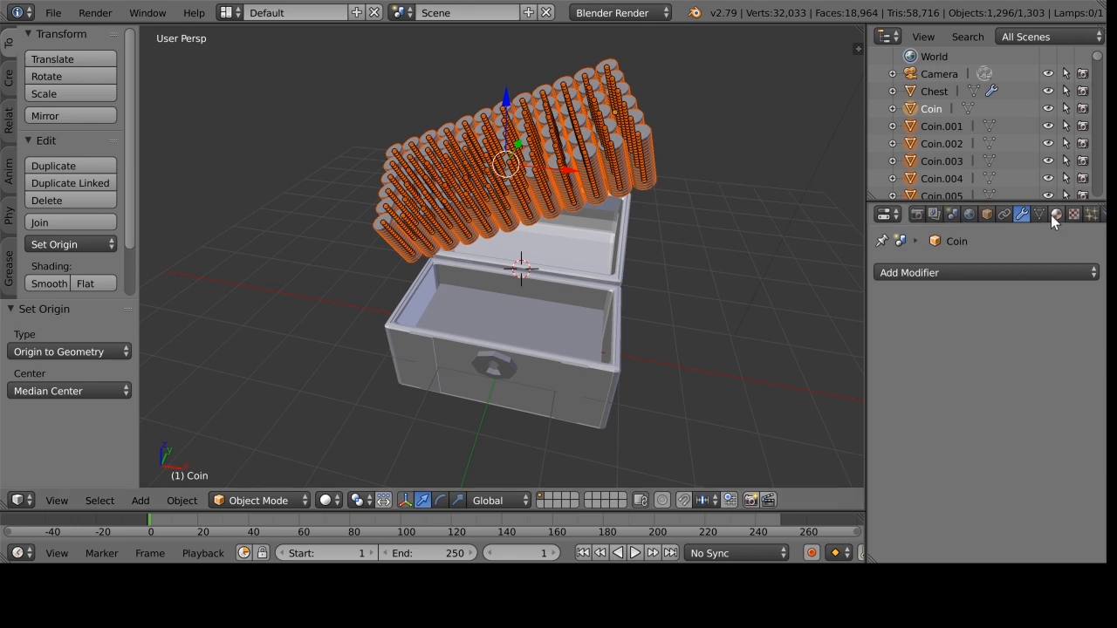
{"action": "left_click_drag", "start_coordinate": [868, 244], "coordinate": [817, 237]}
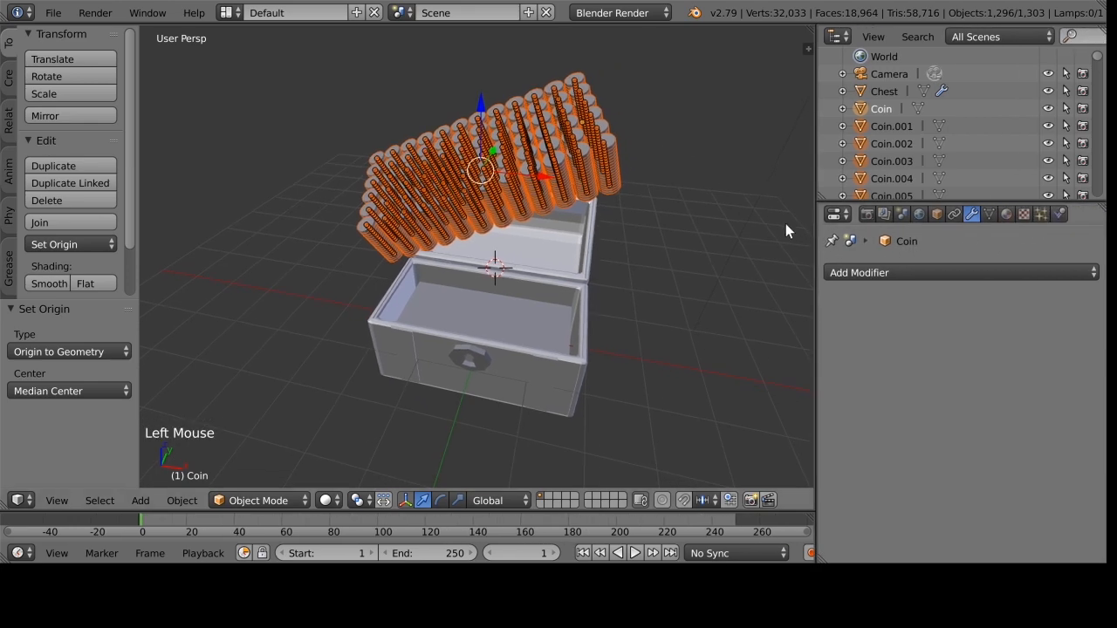
{"action": "left_click", "coordinate": [1061, 215]}
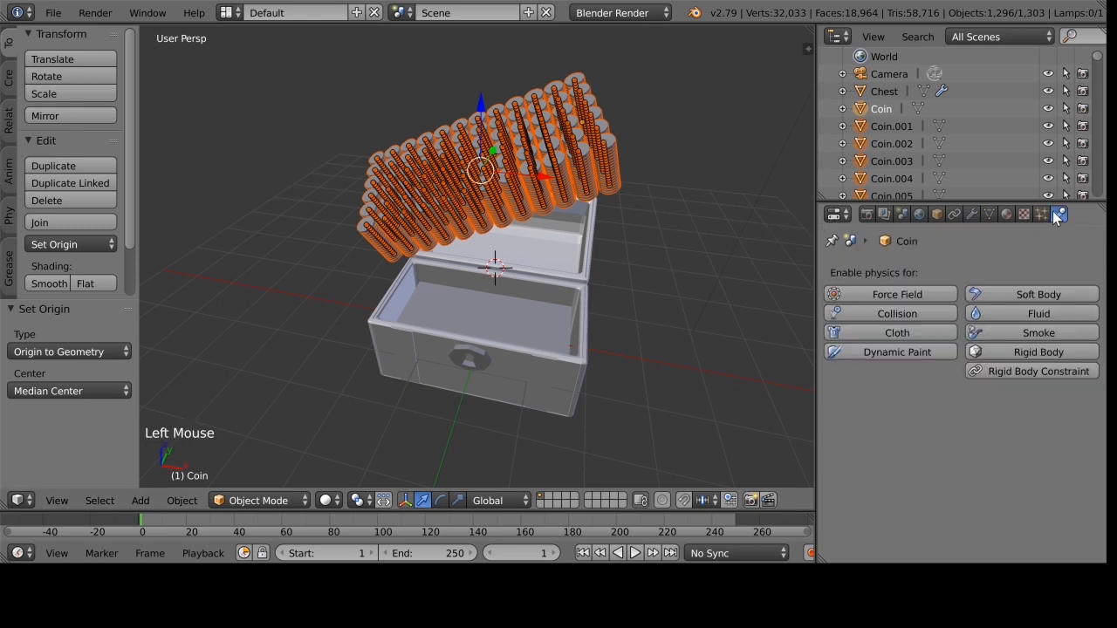
{"action": "left_click", "coordinate": [1039, 350]}
{"action": "scroll", "coordinate": [888, 401], "scroll_direction": "down", "scroll_amount": 5}
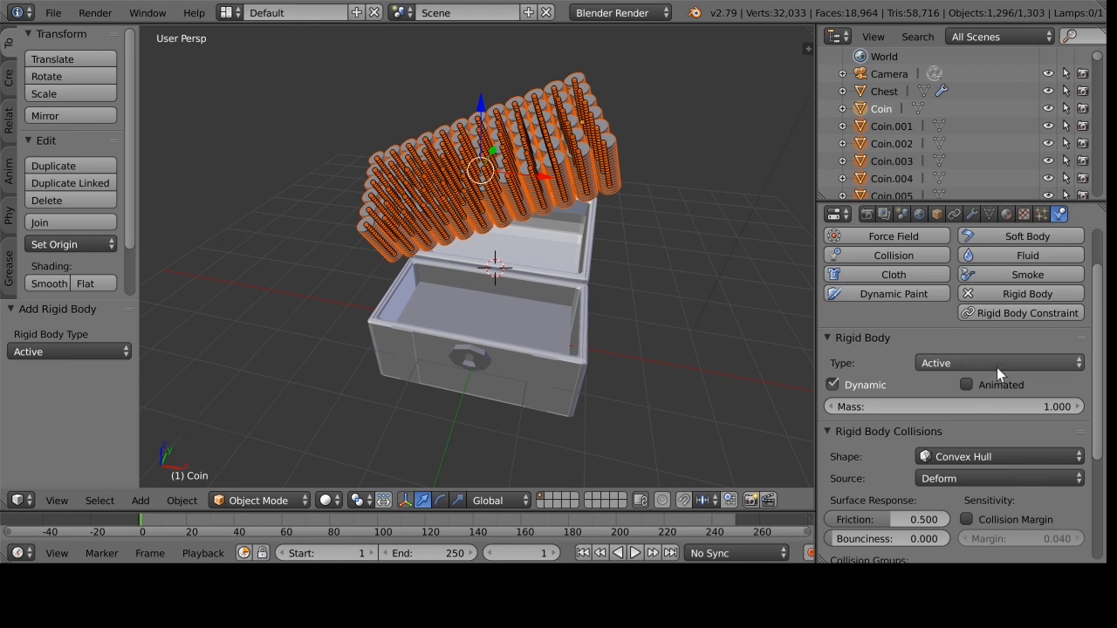
{"action": "scroll", "coordinate": [903, 393], "scroll_direction": "down", "scroll_amount": 5}
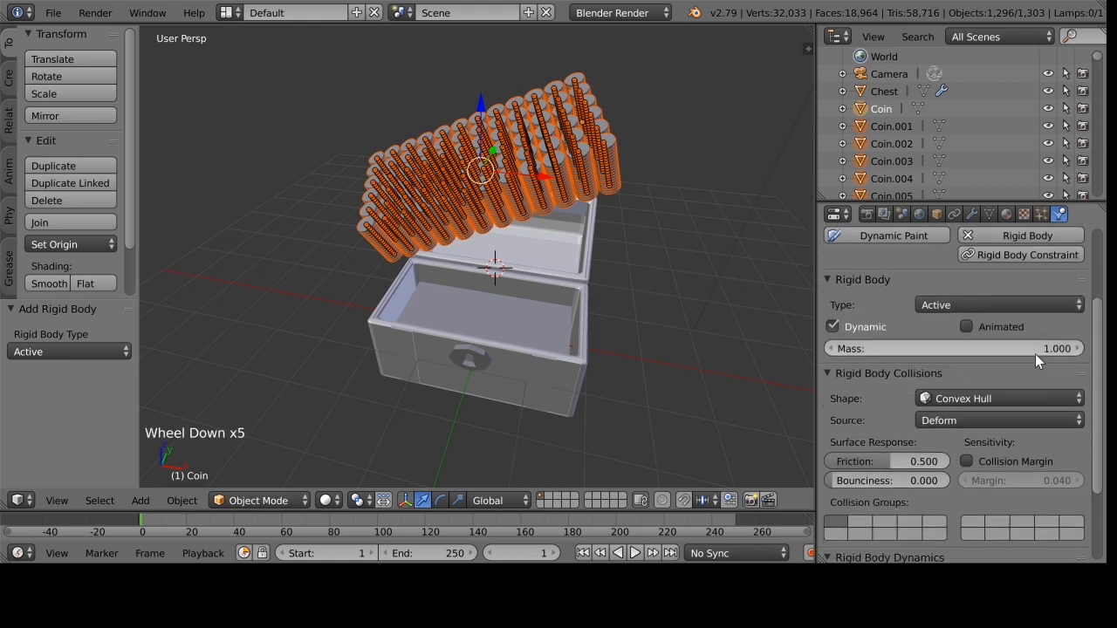
{"action": "scroll", "coordinate": [1003, 367], "scroll_direction": "down", "scroll_amount": 2}
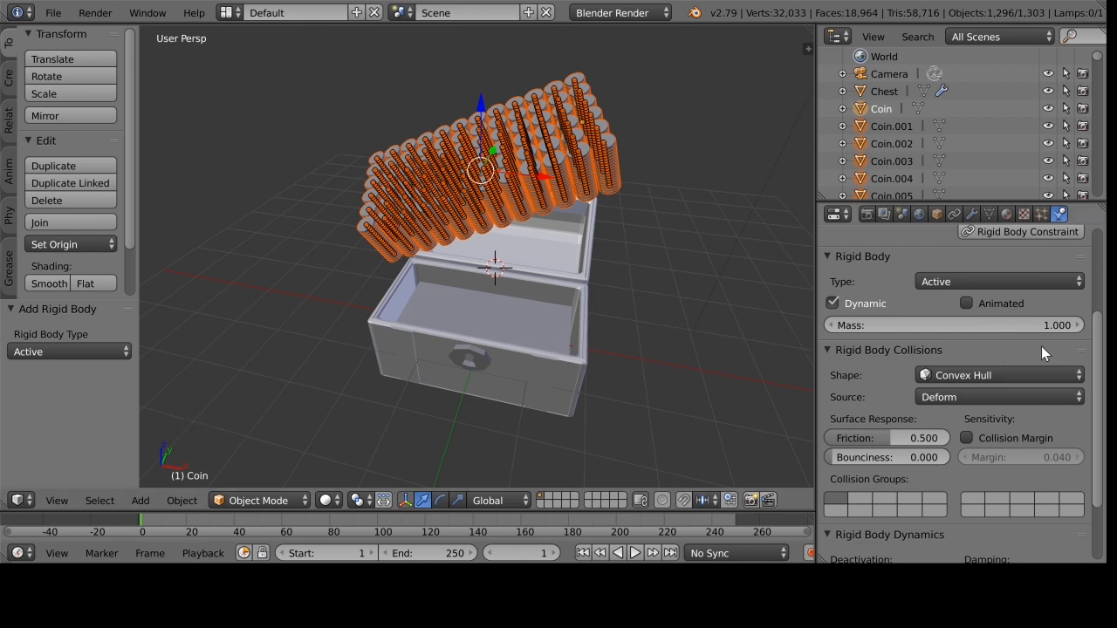
{"action": "scroll", "coordinate": [1037, 347], "scroll_direction": "down", "scroll_amount": 14}
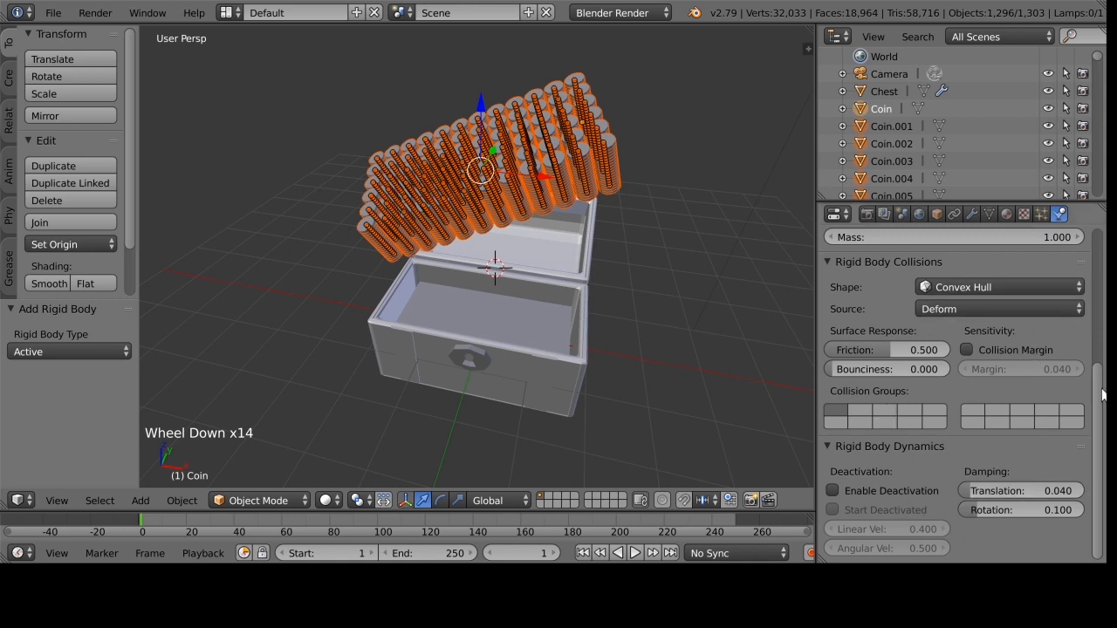
Copy the active coin's rigid body settings to all the other selected coins.
{"action": "left_click_drag", "start_coordinate": [1098, 393], "coordinate": [1098, 273]}
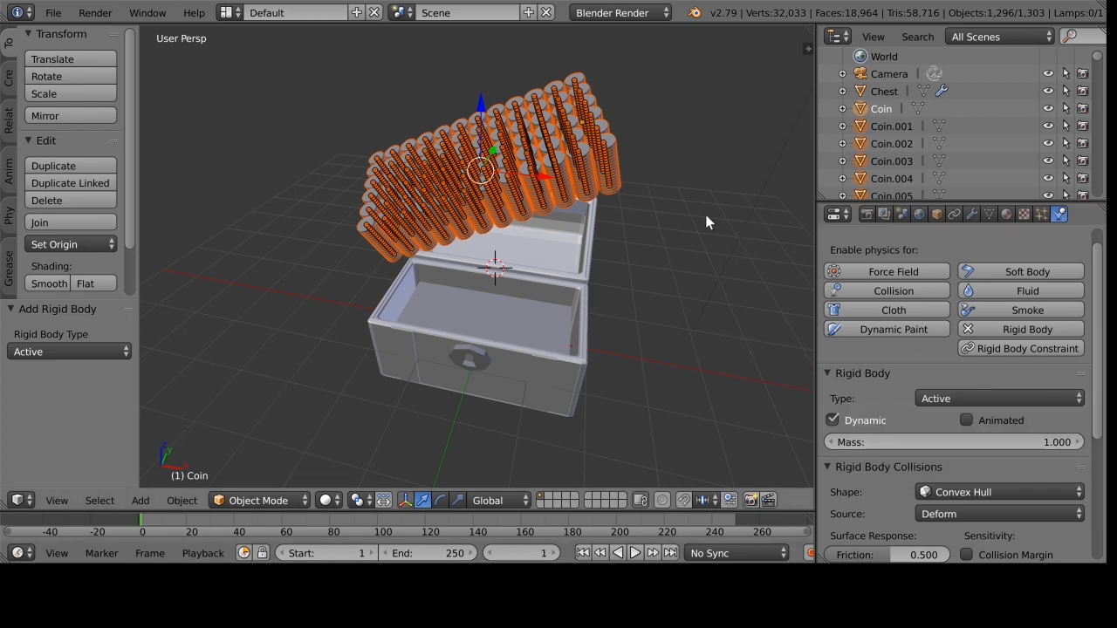
{"action": "left_click", "coordinate": [10, 218]}
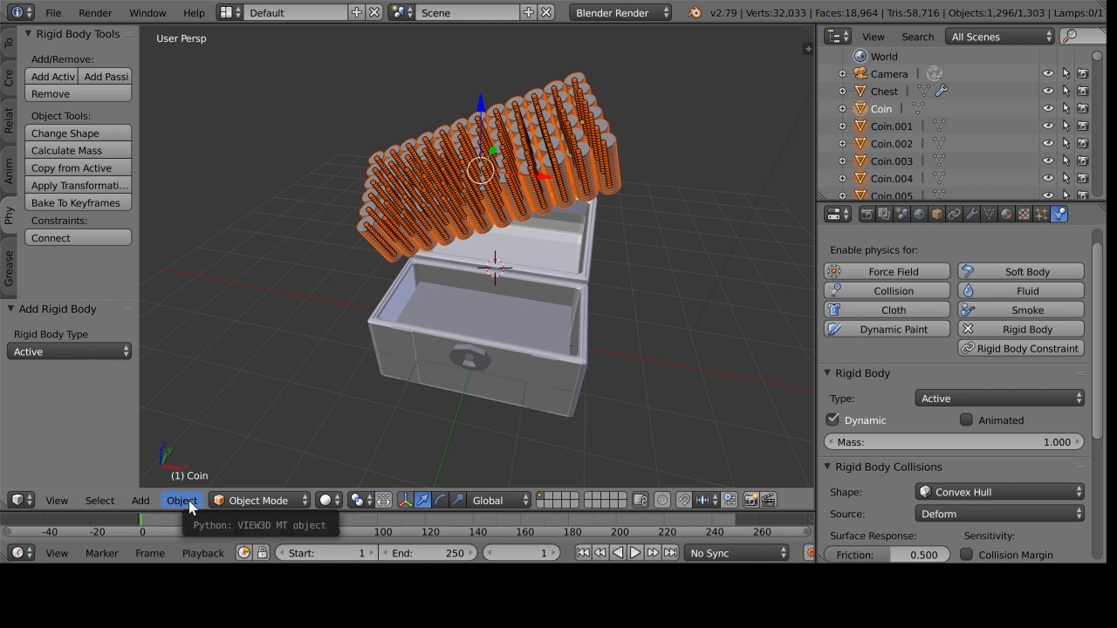
{"action": "left_click", "coordinate": [87, 169]}
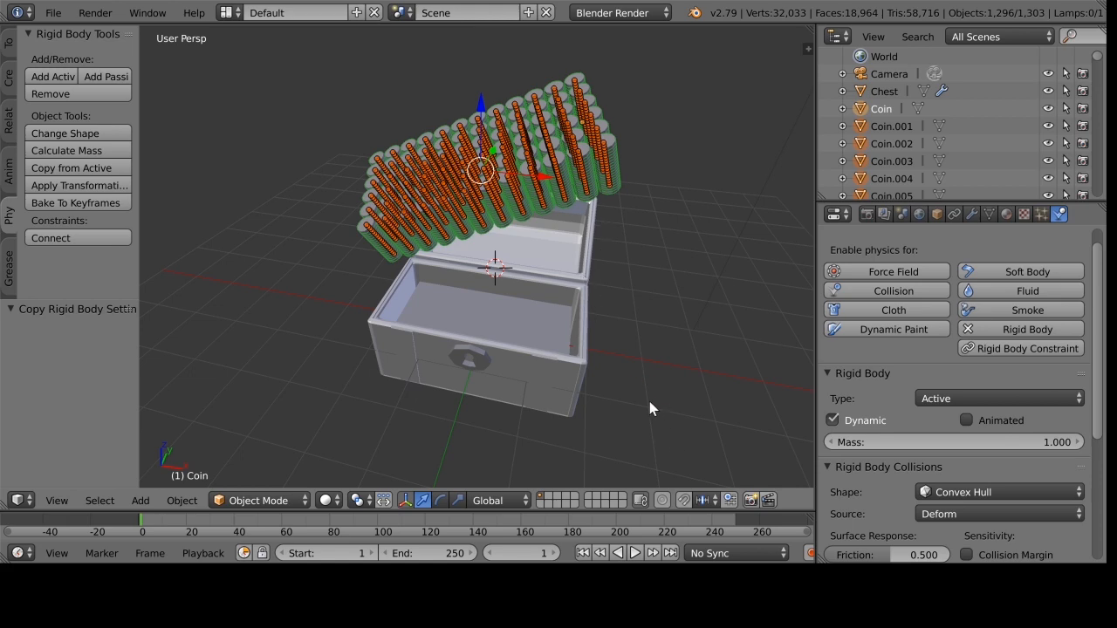
Add a mesh plane to the scene to serve as the ground under the chest.
{"action": "scroll", "coordinate": [617, 379], "scroll_direction": "down", "scroll_amount": 2}
{"action": "middle_click_drag", "start_coordinate": [613, 367], "coordinate": [602, 360]}
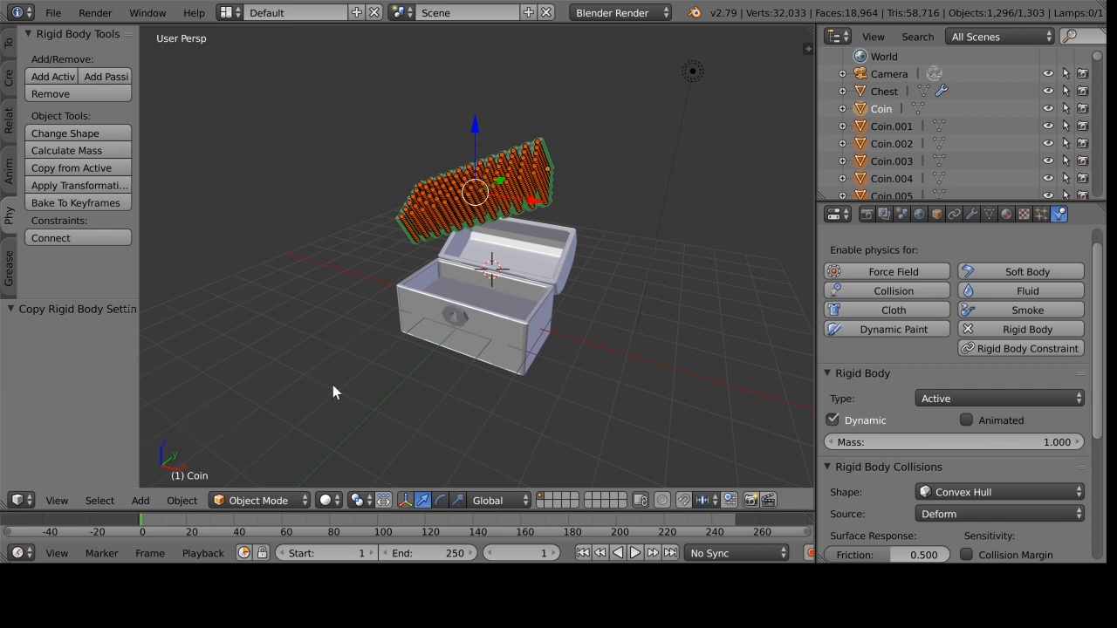
{"action": "middle_click_drag", "start_coordinate": [602, 339], "coordinate": [588, 274]}
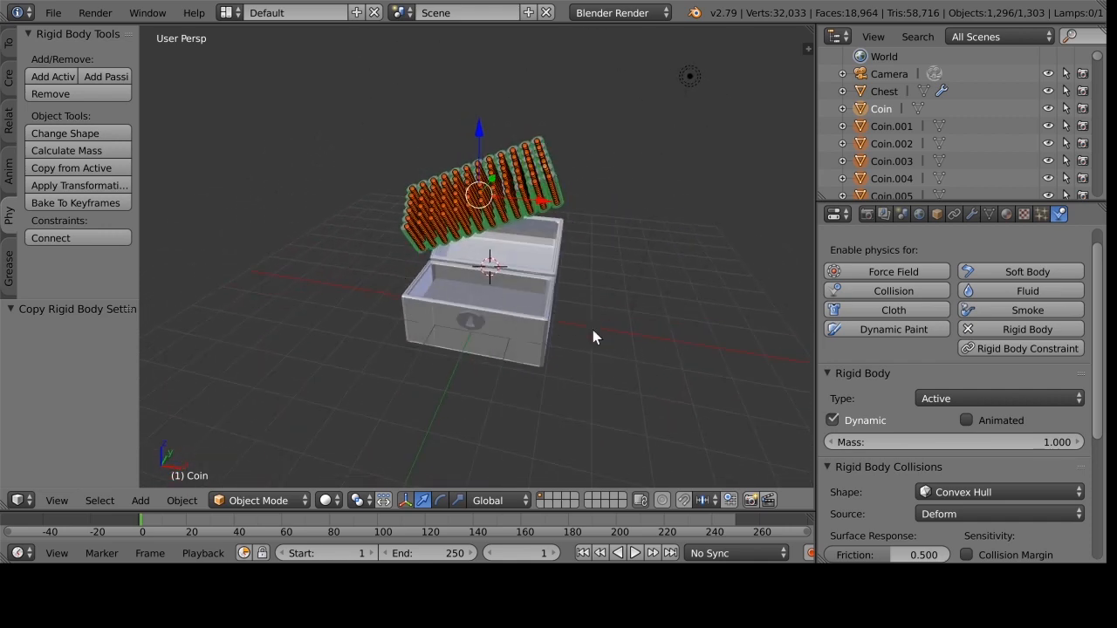
{"action": "middle_click_drag", "start_coordinate": [581, 327], "coordinate": [600, 363]}
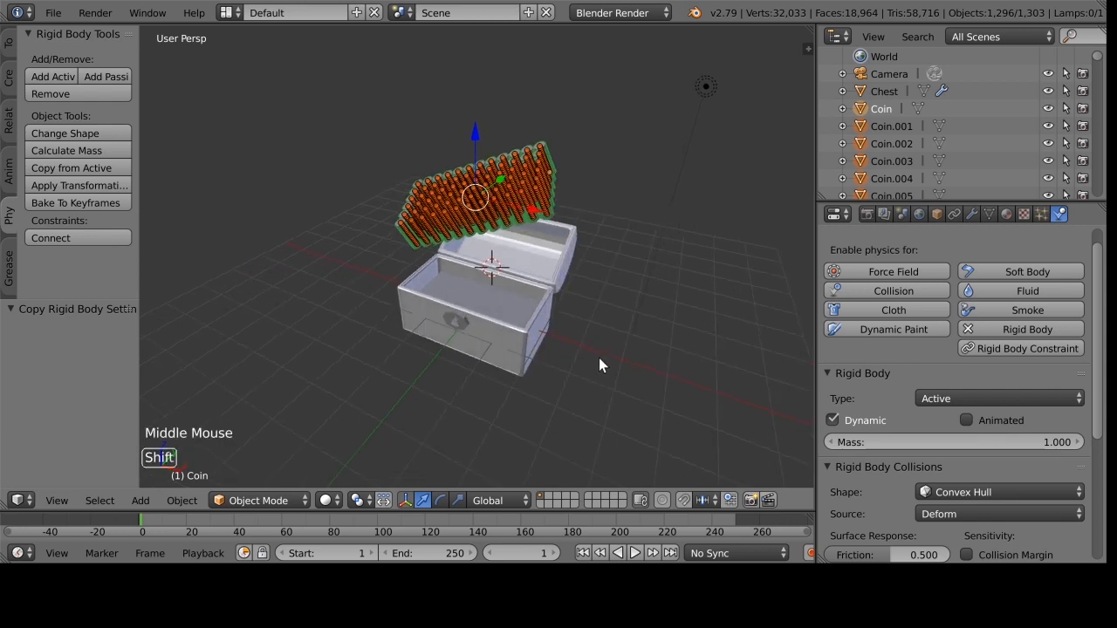
{"action": "key", "text": "shift+a"}
{"action": "mouse_move", "coordinate": [598, 302]}
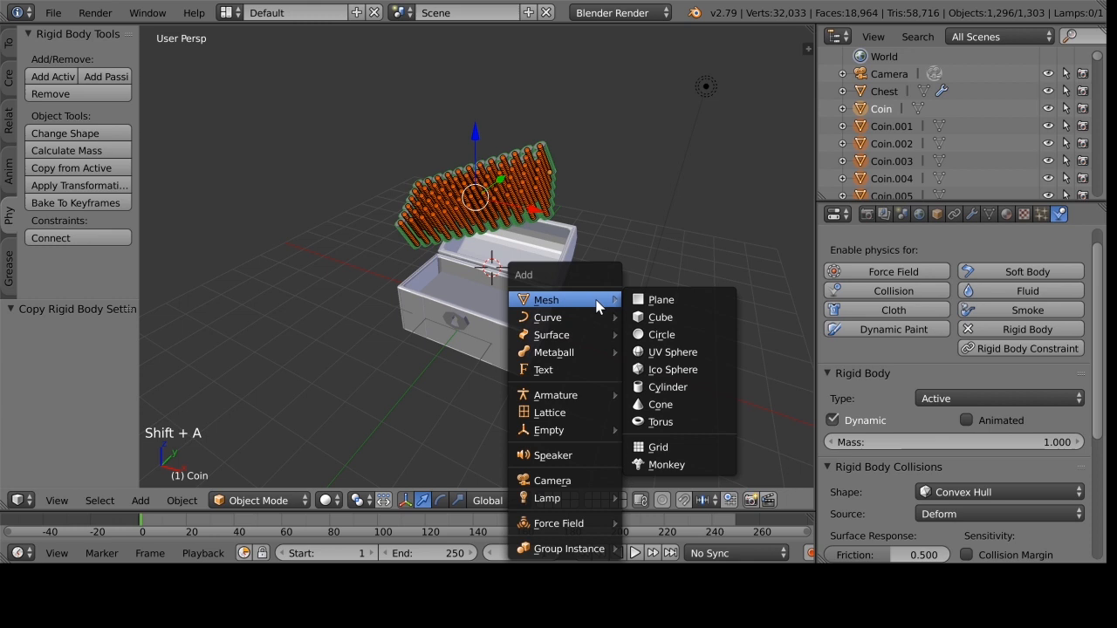
{"action": "left_click", "coordinate": [663, 305]}
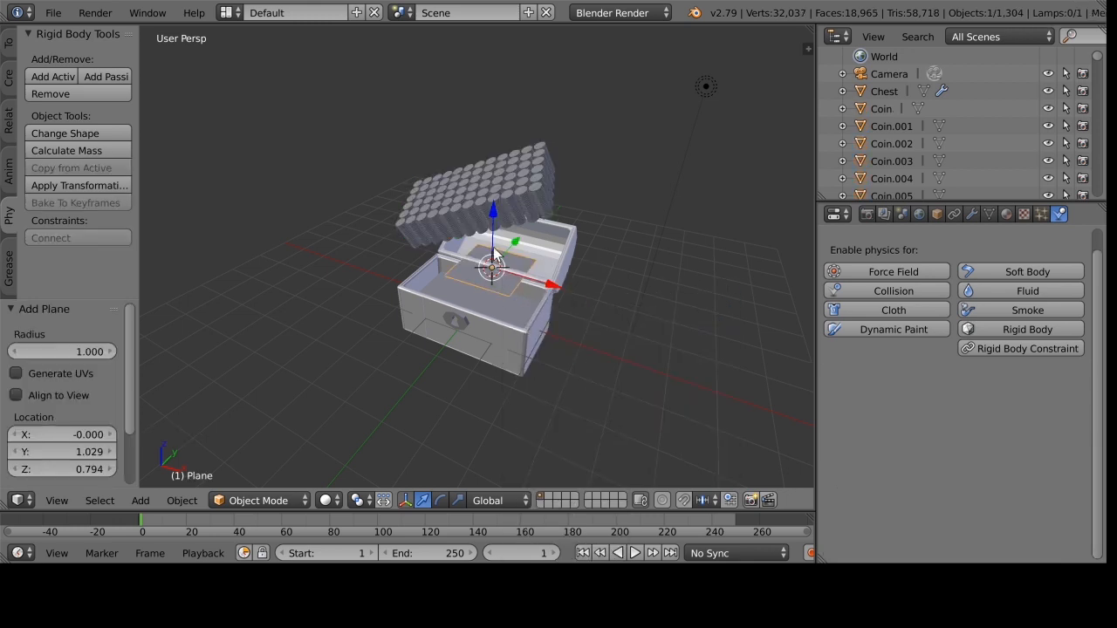
Set the new plane's Y and Z location to 0.
{"action": "scroll", "coordinate": [109, 401], "scroll_direction": "down", "scroll_amount": 2}
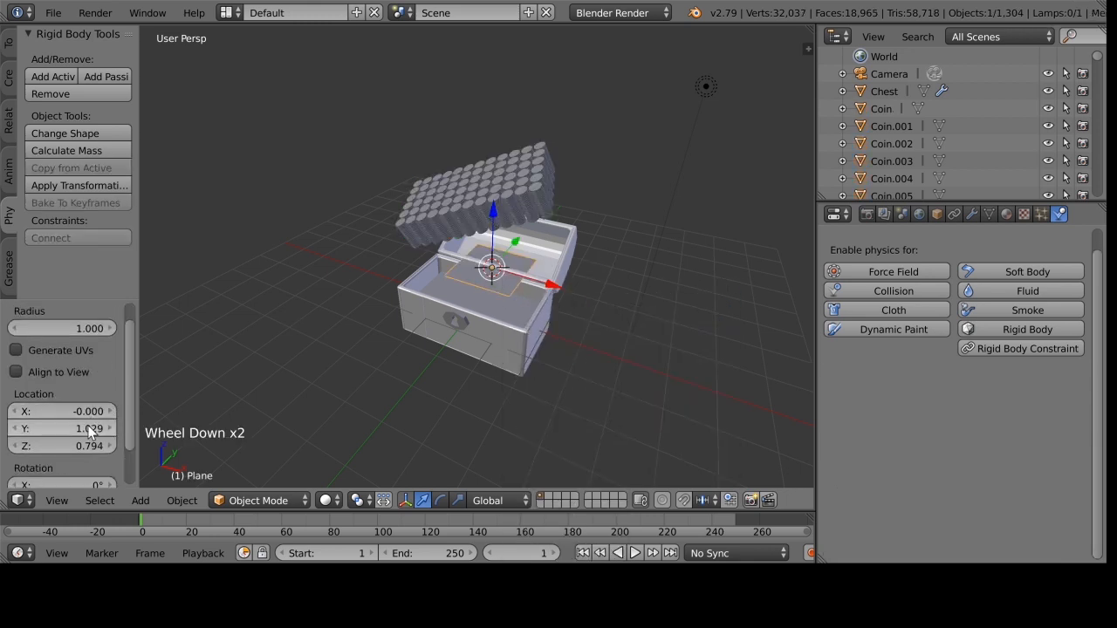
{"action": "left_click", "coordinate": [89, 428]}
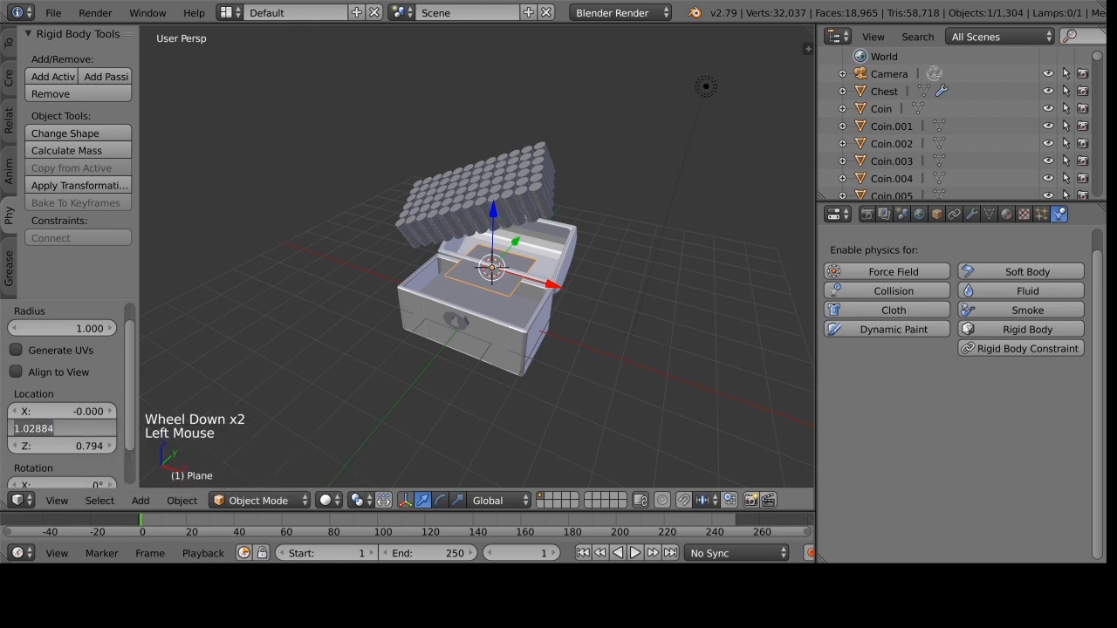
{"action": "type", "text": "0"}
{"action": "key", "text": "Return"}
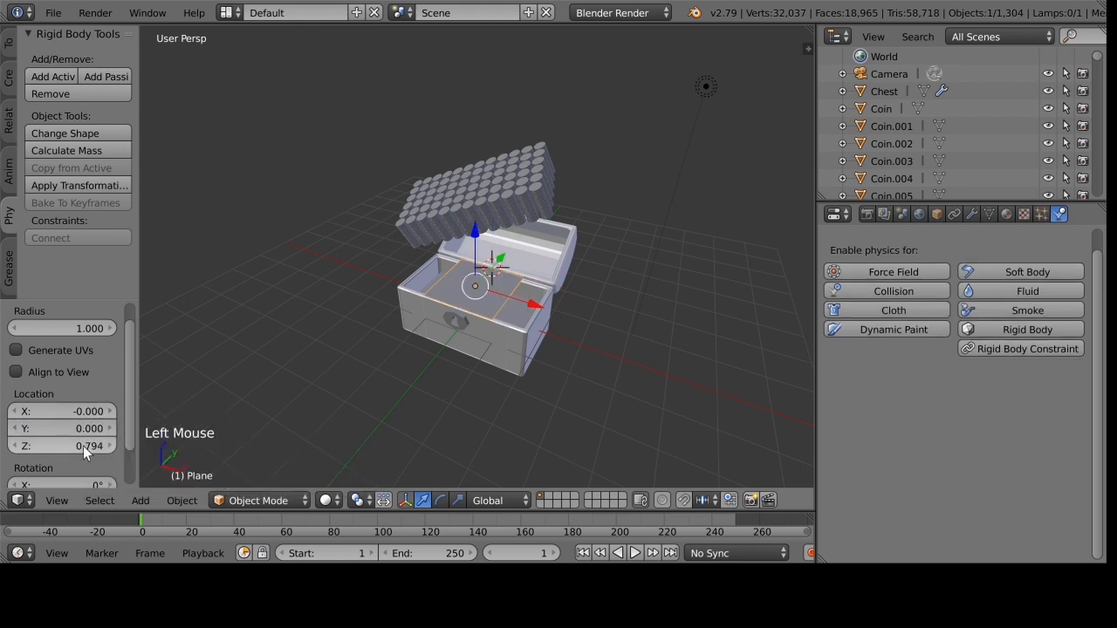
{"action": "left_click", "coordinate": [86, 446]}
{"action": "type", "text": "0"}
{"action": "key", "text": "Return"}
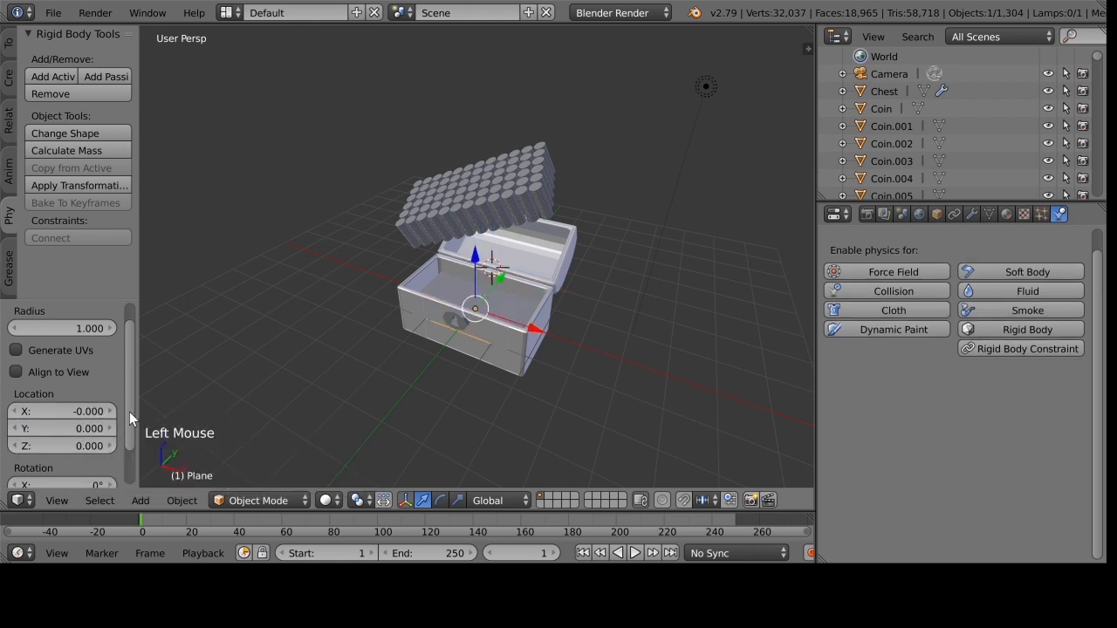
Lower the plane about 0.753 along Z towards the underside of the chest.
{"action": "scroll", "coordinate": [503, 388], "scroll_direction": "up", "scroll_amount": 2}
{"action": "mouse_move", "coordinate": [497, 381]}
{"action": "middle_mouse_down"}
{"action": "mouse_move", "coordinate": [517, 361]}
{"action": "mouse_move", "coordinate": [494, 368]}
{"action": "middle_mouse_up"}
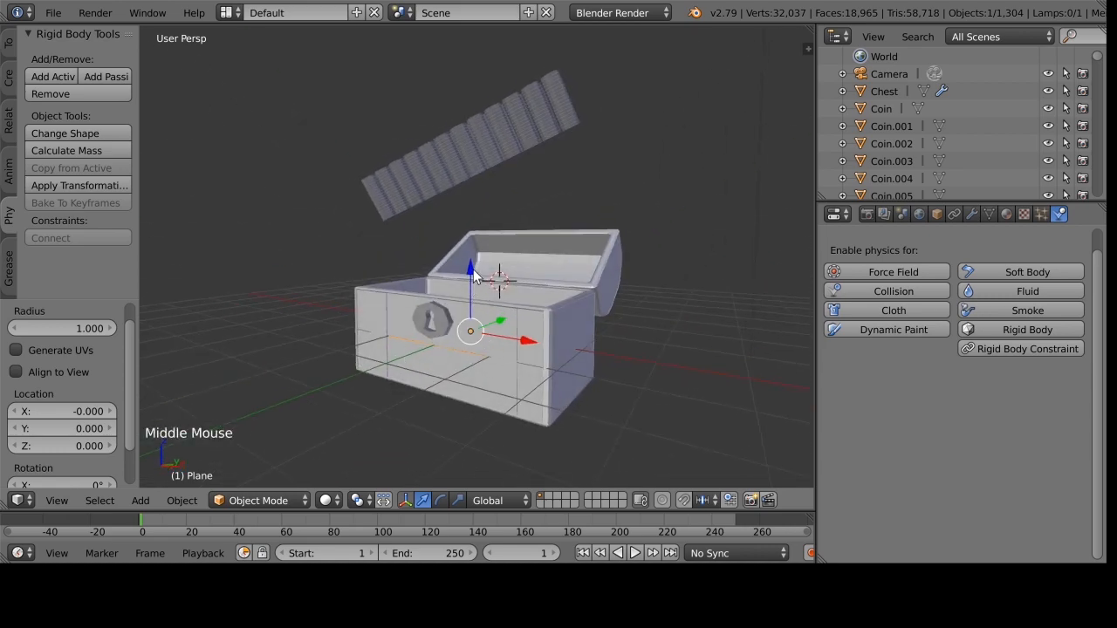
{"action": "mouse_move", "coordinate": [470, 310]}
{"action": "left_mouse_down"}
{"action": "mouse_move", "coordinate": [470, 321]}
{"action": "mouse_move", "coordinate": [474, 311]}
{"action": "left_mouse_up"}
Scale the plane up uniformly by about 16.832 so it forms a wide floor around the chest.
{"action": "scroll", "coordinate": [485, 394], "scroll_direction": "down", "scroll_amount": 2}
{"action": "mouse_move", "coordinate": [486, 395]}
{"action": "middle_mouse_down"}
{"action": "mouse_move", "coordinate": [507, 379]}
{"action": "mouse_move", "coordinate": [494, 406]}
{"action": "middle_mouse_up"}
{"action": "key", "text": "s"}
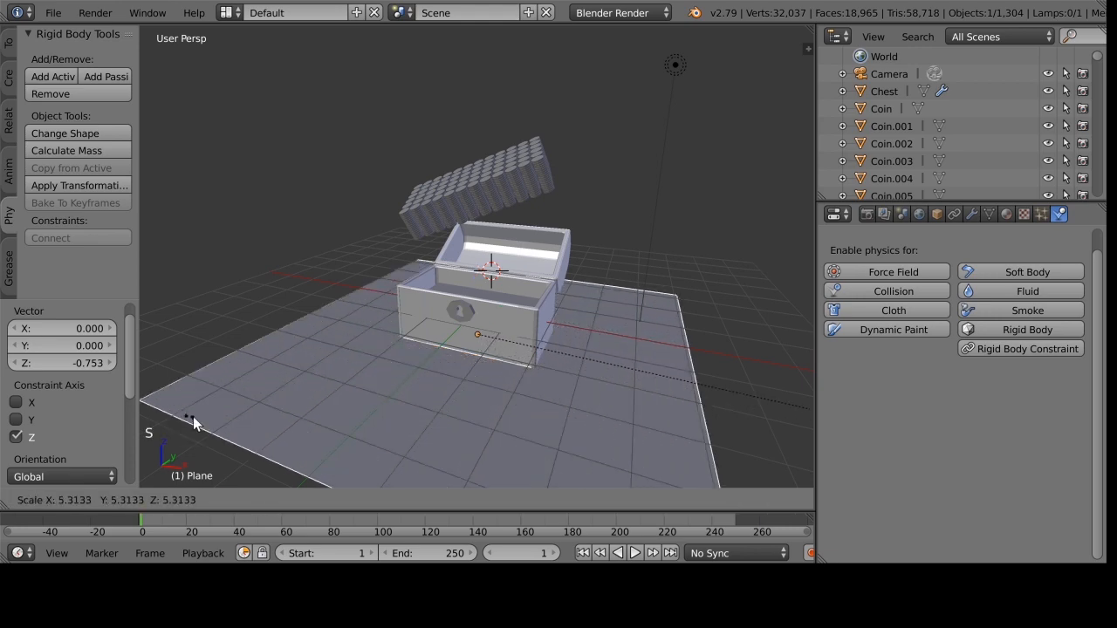
{"action": "left_click", "coordinate": [290, 443]}
Lower the floor plane about 0.015 more along Z to line it up with the chest's base.
{"action": "middle_click_drag", "start_coordinate": [349, 390], "coordinate": [463, 392]}
{"action": "scroll", "coordinate": [469, 389], "scroll_direction": "down", "scroll_amount": 2}
{"action": "scroll", "coordinate": [469, 390], "scroll_direction": "up", "scroll_amount": 2}
{"action": "scroll", "coordinate": [472, 335], "scroll_direction": "up", "scroll_amount": 2}
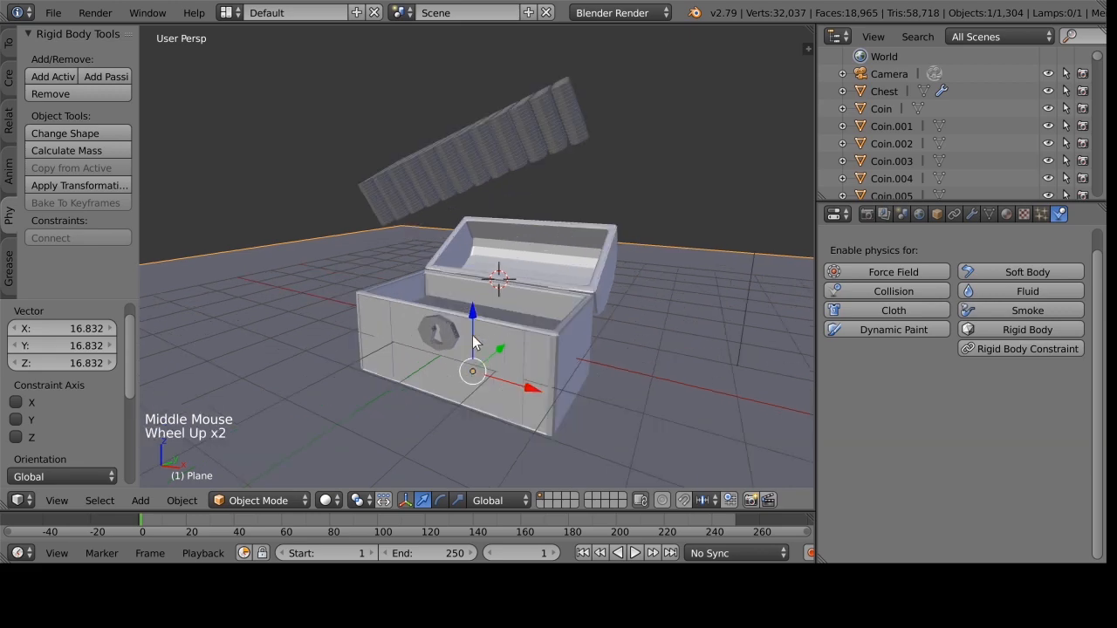
{"action": "scroll", "coordinate": [472, 335], "scroll_direction": "up", "scroll_amount": 1}
{"action": "middle_click_drag", "start_coordinate": [472, 335], "coordinate": [477, 358]}
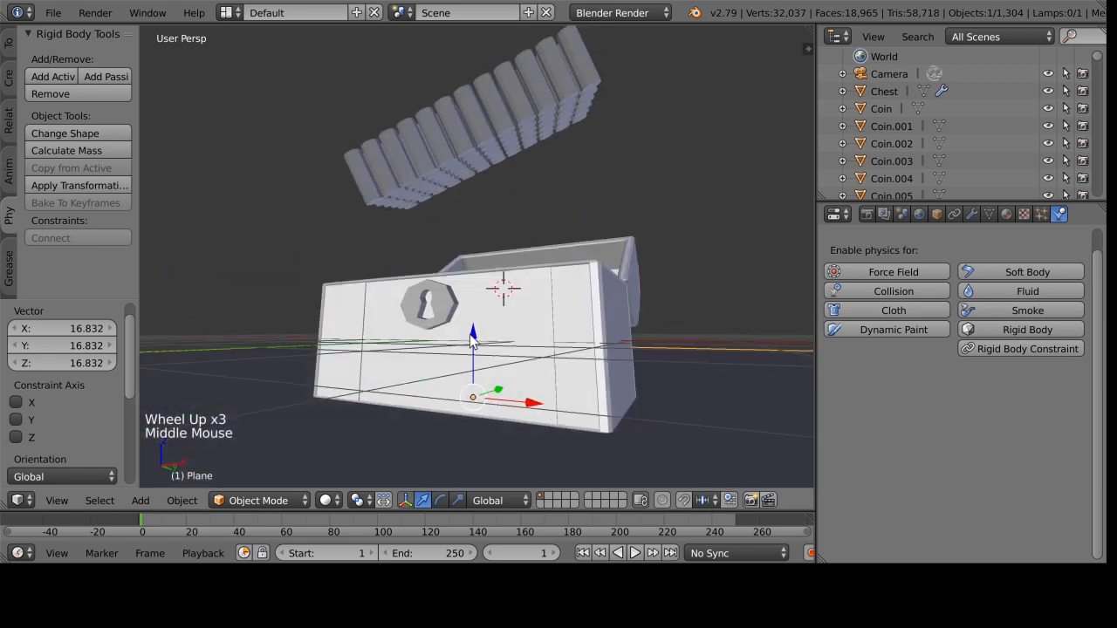
{"action": "left_click_drag", "start_coordinate": [470, 334], "coordinate": [477, 337]}
{"action": "scroll", "coordinate": [491, 367], "scroll_direction": "down", "scroll_amount": 3}
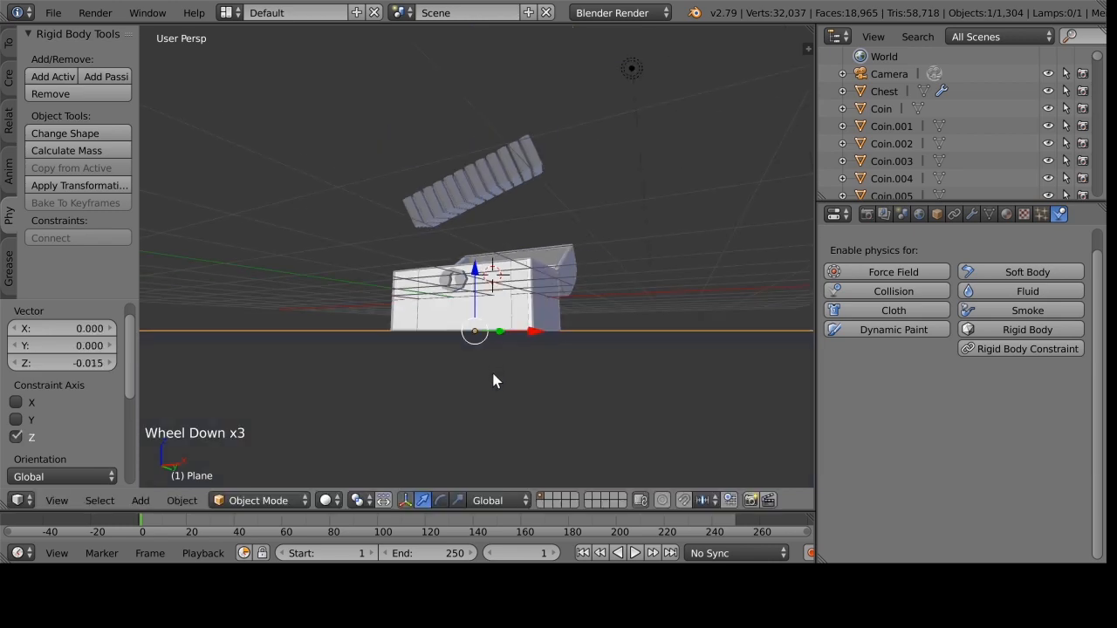
Make the floor plane a rigid body of type Passive with the Mesh collision shape.
{"action": "middle_click_drag", "start_coordinate": [491, 369], "coordinate": [489, 407]}
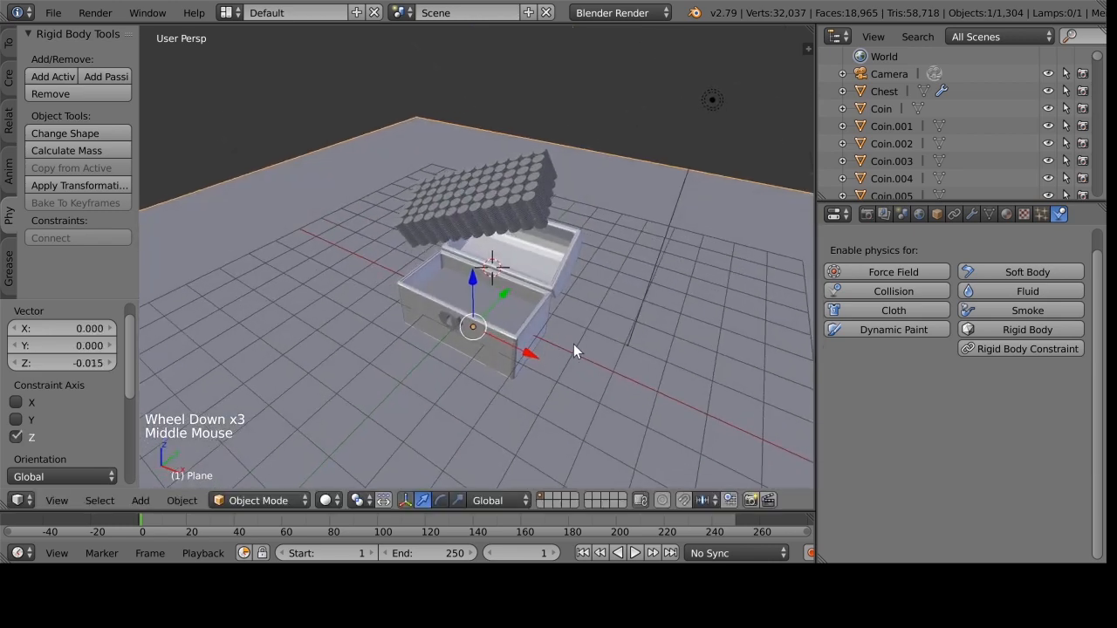
{"action": "left_click", "coordinate": [1061, 218]}
{"action": "left_click", "coordinate": [1037, 329]}
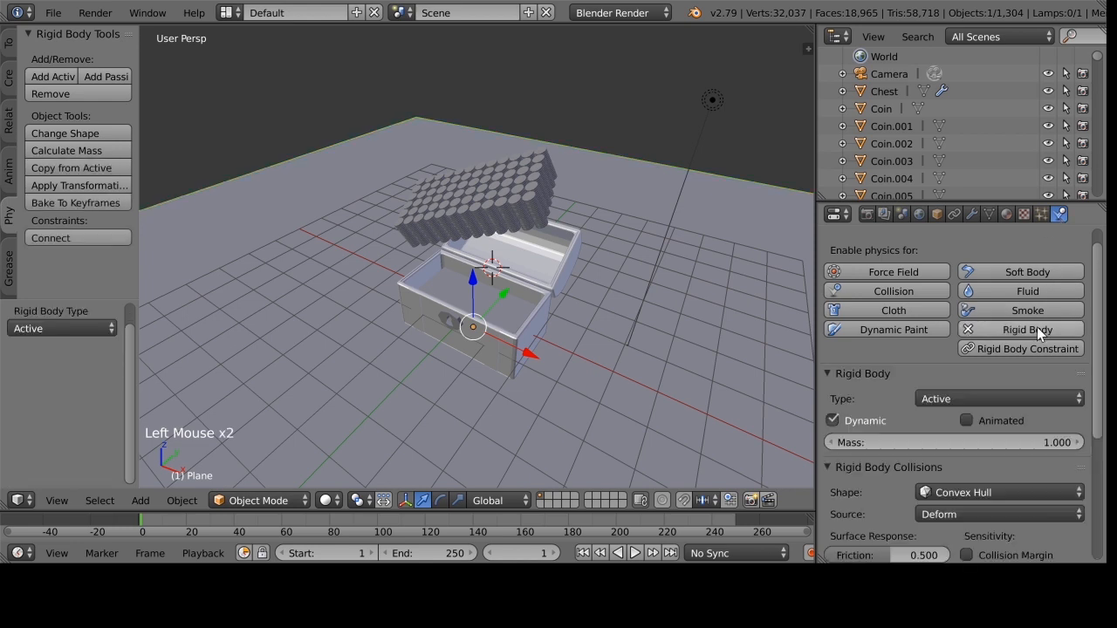
{"action": "left_click", "coordinate": [1011, 397]}
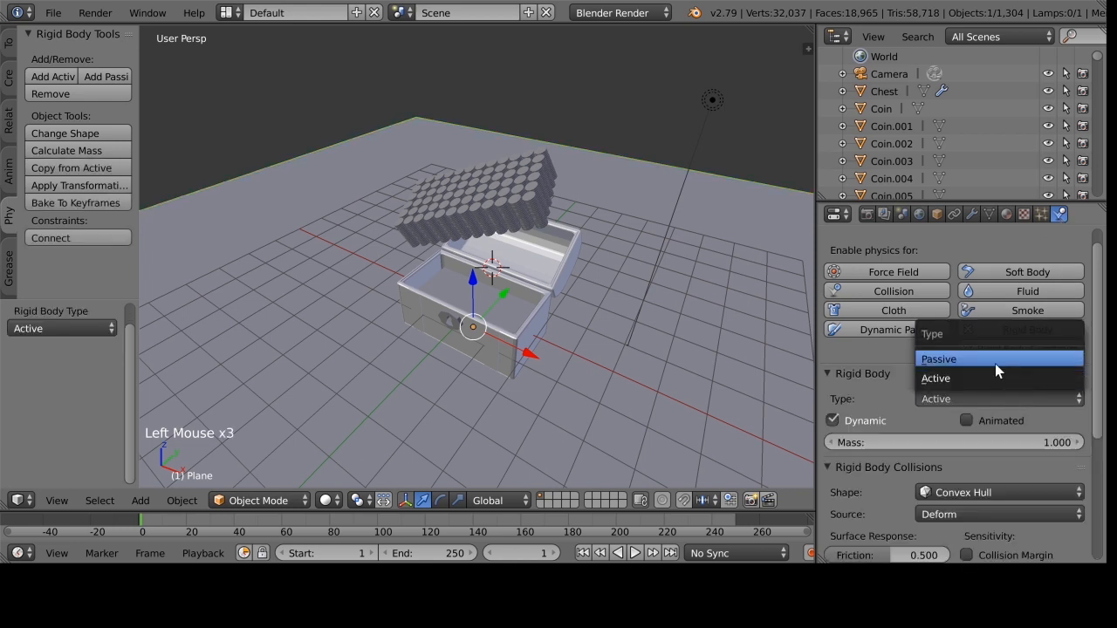
{"action": "left_click", "coordinate": [995, 362]}
{"action": "scroll", "coordinate": [995, 364], "scroll_direction": "down", "scroll_amount": 4}
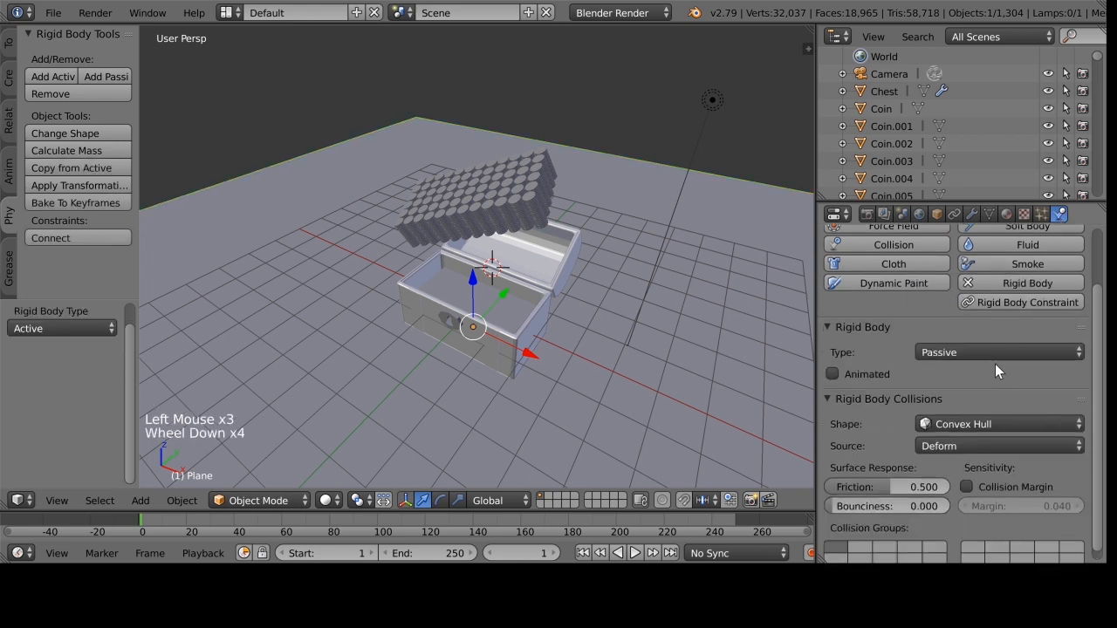
{"action": "left_click", "coordinate": [967, 422]}
{"action": "left_click", "coordinate": [1000, 293]}
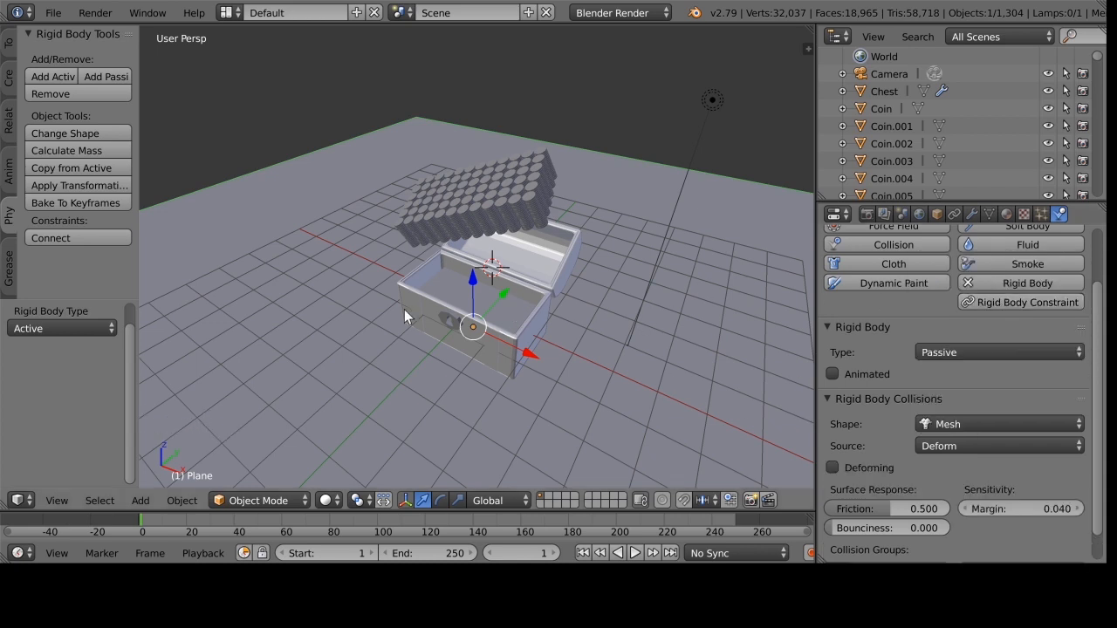
Make the inner box of the chest (Cube) a rigid body of type Passive with the Mesh collision shape.
{"action": "left_click", "coordinate": [499, 335]}
{"action": "right_click", "coordinate": [519, 318]}
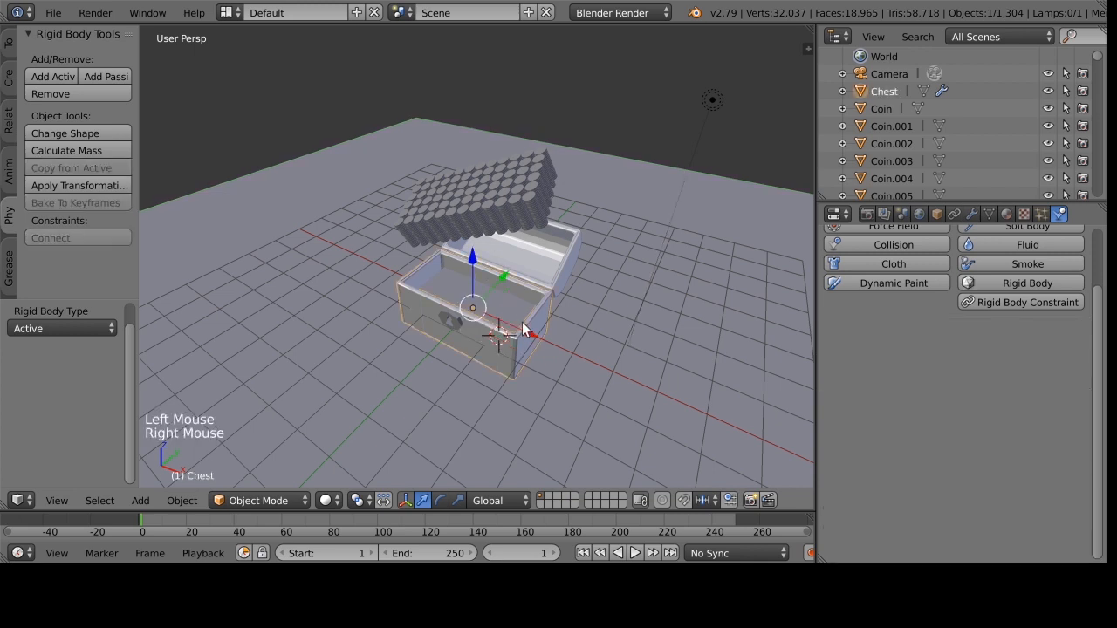
{"action": "right_click", "coordinate": [513, 310]}
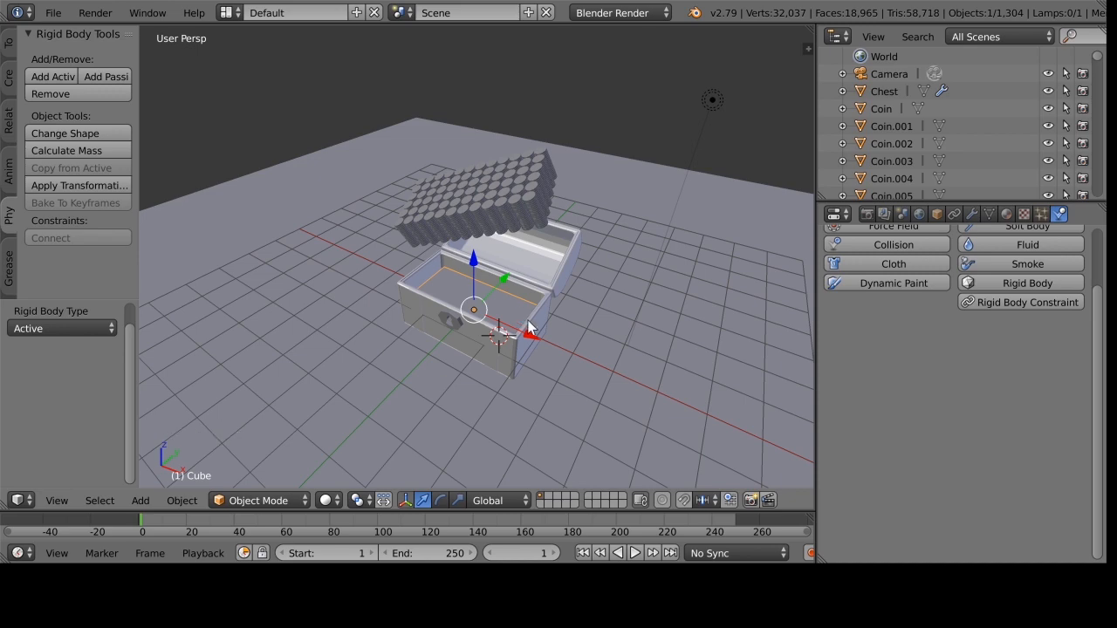
{"action": "right_click", "coordinate": [532, 329]}
{"action": "left_click", "coordinate": [1027, 283]}
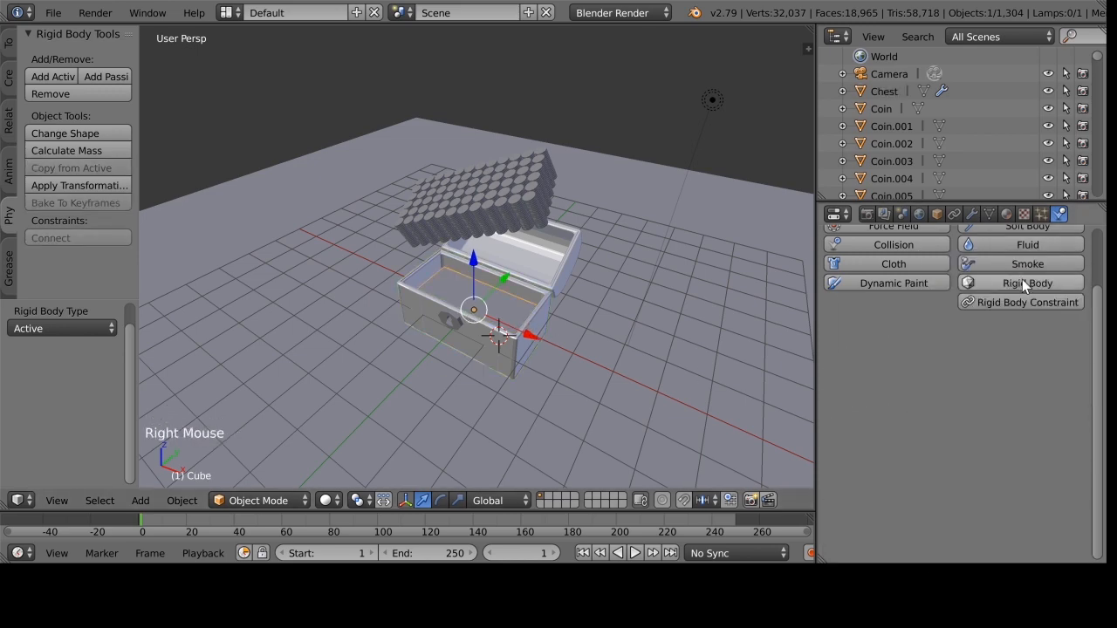
{"action": "left_click", "coordinate": [1027, 282]}
{"action": "left_click", "coordinate": [997, 352]}
{"action": "left_click", "coordinate": [939, 312]}
{"action": "left_click", "coordinate": [1001, 424]}
{"action": "left_click", "coordinate": [947, 285]}
Run the rigid body simulation so the coins drop into the chest, and go to the last frame, 250.
{"action": "scroll", "coordinate": [568, 391], "scroll_direction": "up", "scroll_amount": 2}
{"action": "middle_click_drag", "start_coordinate": [559, 384], "coordinate": [568, 391]}
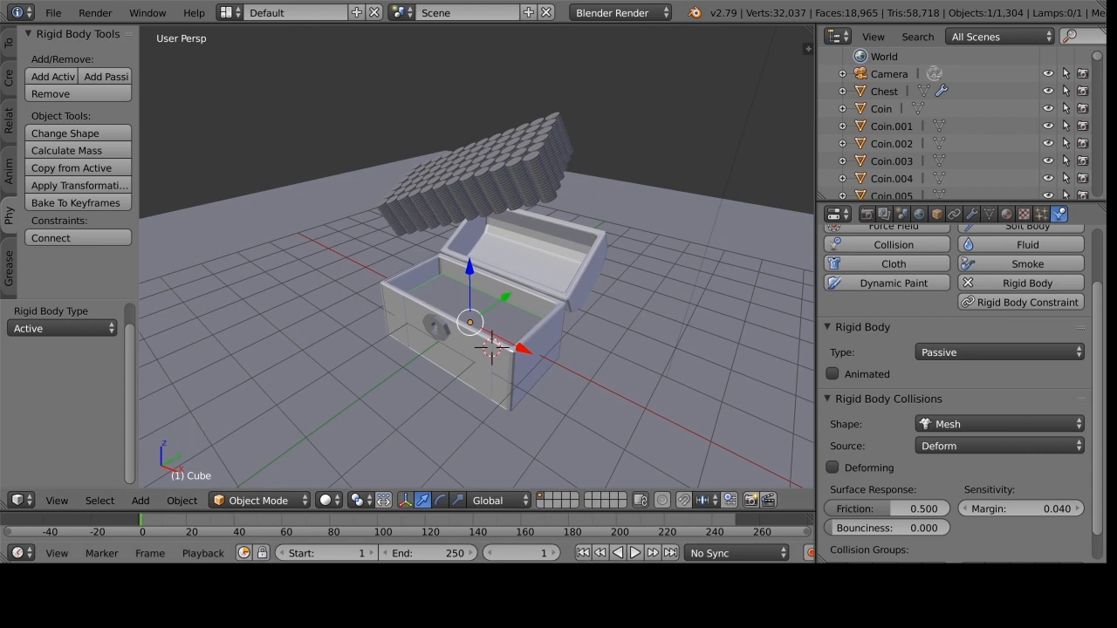
{"action": "scroll", "coordinate": [586, 363], "scroll_direction": "down", "scroll_amount": 3}
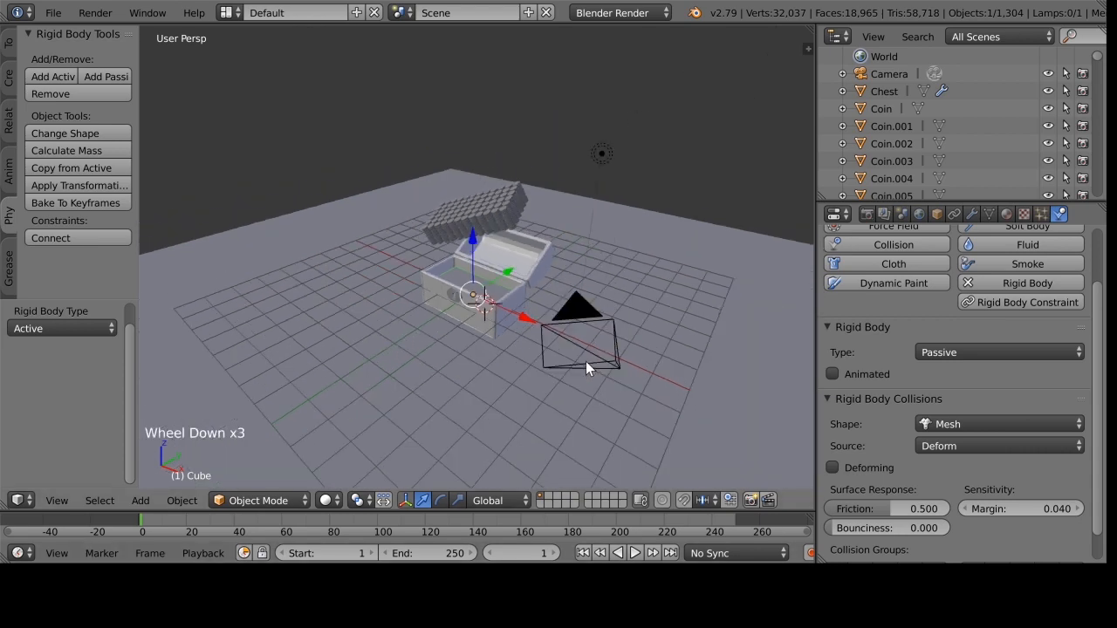
{"action": "scroll", "coordinate": [585, 363], "scroll_direction": "up", "scroll_amount": 2}
{"action": "middle_click_drag", "start_coordinate": [587, 356], "coordinate": [587, 318], "text": "shift"}
{"action": "scroll", "coordinate": [586, 318], "scroll_direction": "up", "scroll_amount": 2}
{"action": "scroll", "coordinate": [613, 344], "scroll_direction": "down", "scroll_amount": 1}
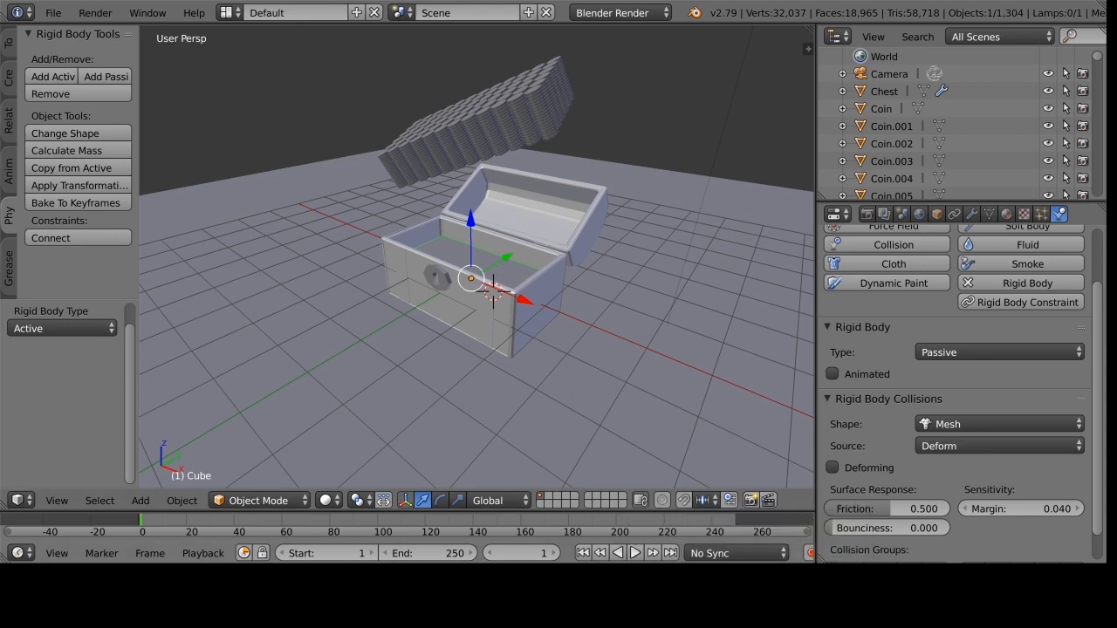
{"action": "left_click", "coordinate": [635, 555]}
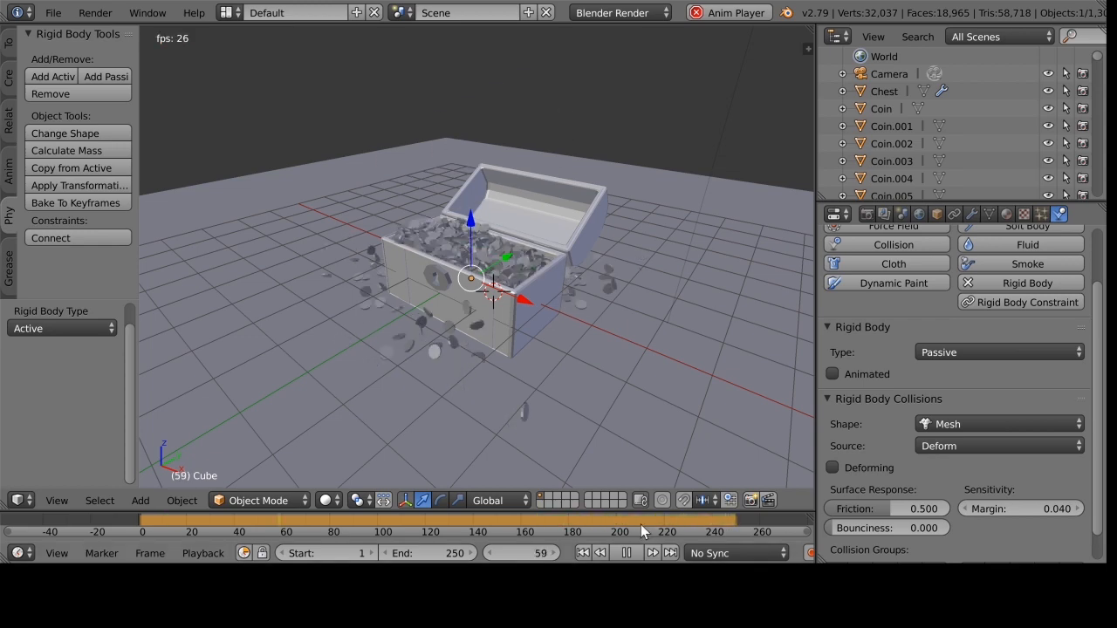
{"action": "left_click", "coordinate": [634, 555]}
{"action": "left_click", "coordinate": [669, 553]}
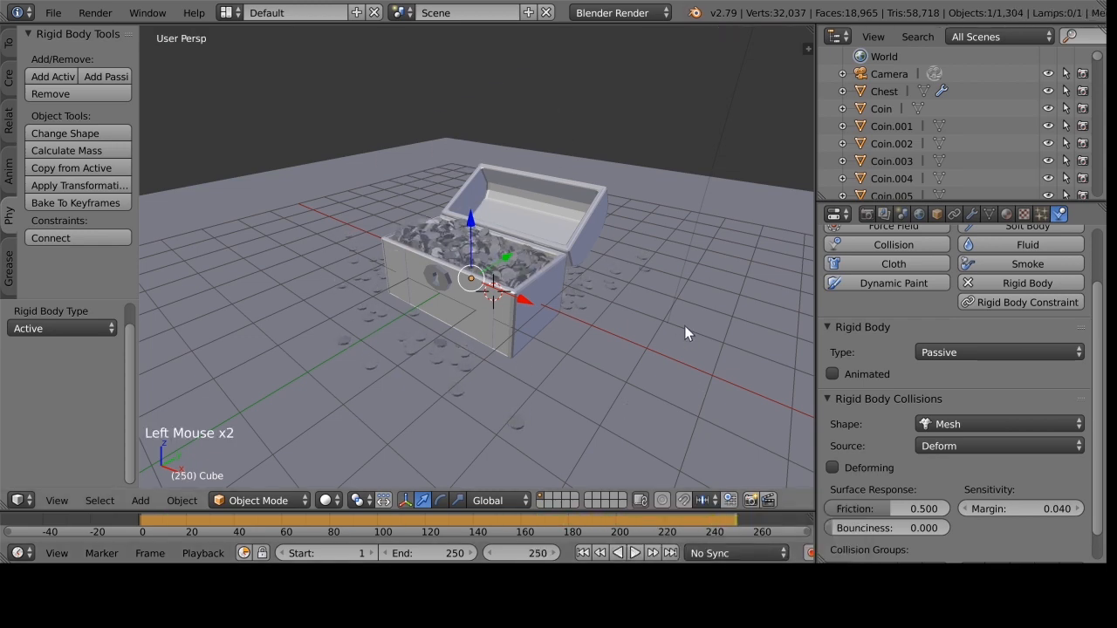
Hide the camera, Chest, Cube, Cylinder, Cylinder.001, Lamp, Lid and Plane, leaving only the coins visible.
{"action": "scroll", "coordinate": [664, 345], "scroll_direction": "up", "scroll_amount": 2}
{"action": "scroll", "coordinate": [664, 346], "scroll_direction": "down", "scroll_amount": 1}
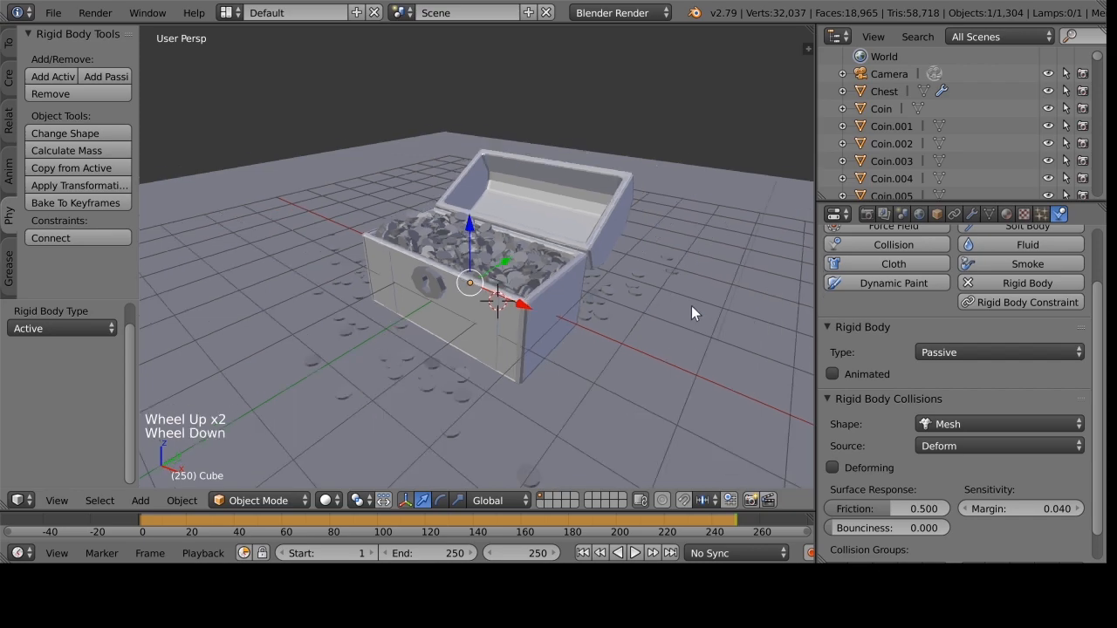
{"action": "mouse_move", "coordinate": [640, 368]}
{"action": "middle_mouse_down"}
{"action": "mouse_move", "coordinate": [606, 387]}
{"action": "mouse_move", "coordinate": [655, 396]}
{"action": "mouse_move", "coordinate": [654, 378]}
{"action": "mouse_move", "coordinate": [623, 372]}
{"action": "mouse_move", "coordinate": [638, 364]}
{"action": "mouse_move", "coordinate": [609, 370]}
{"action": "mouse_move", "coordinate": [599, 360]}
{"action": "mouse_move", "coordinate": [640, 376]}
{"action": "middle_mouse_up"}
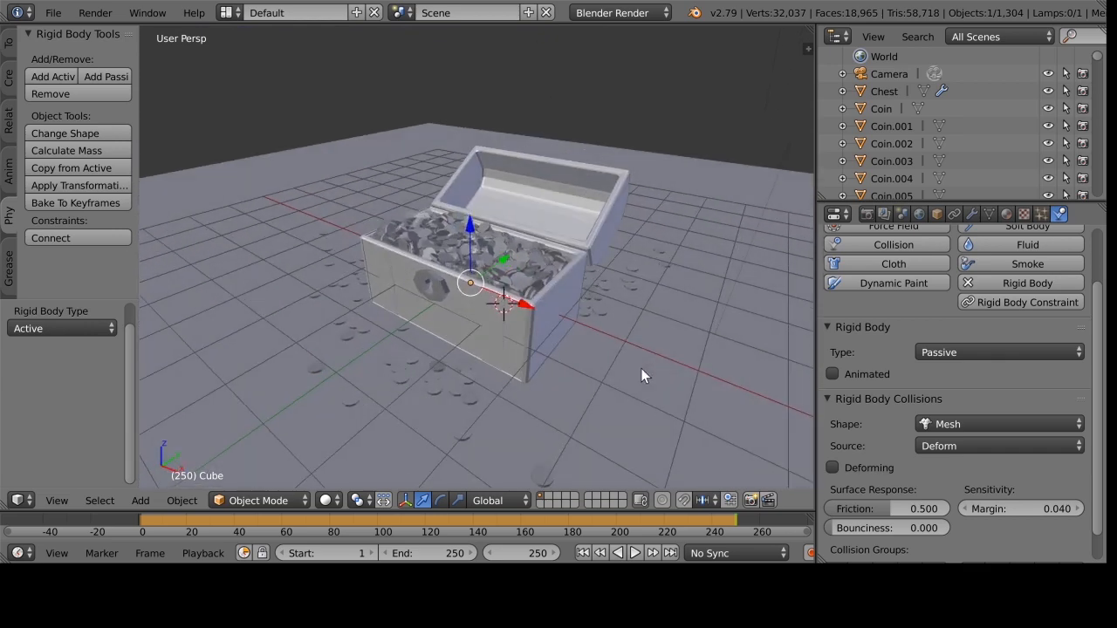
{"action": "scroll", "coordinate": [642, 371], "scroll_direction": "down", "scroll_amount": 1}
{"action": "scroll", "coordinate": [641, 372], "scroll_direction": "up", "scroll_amount": 1}
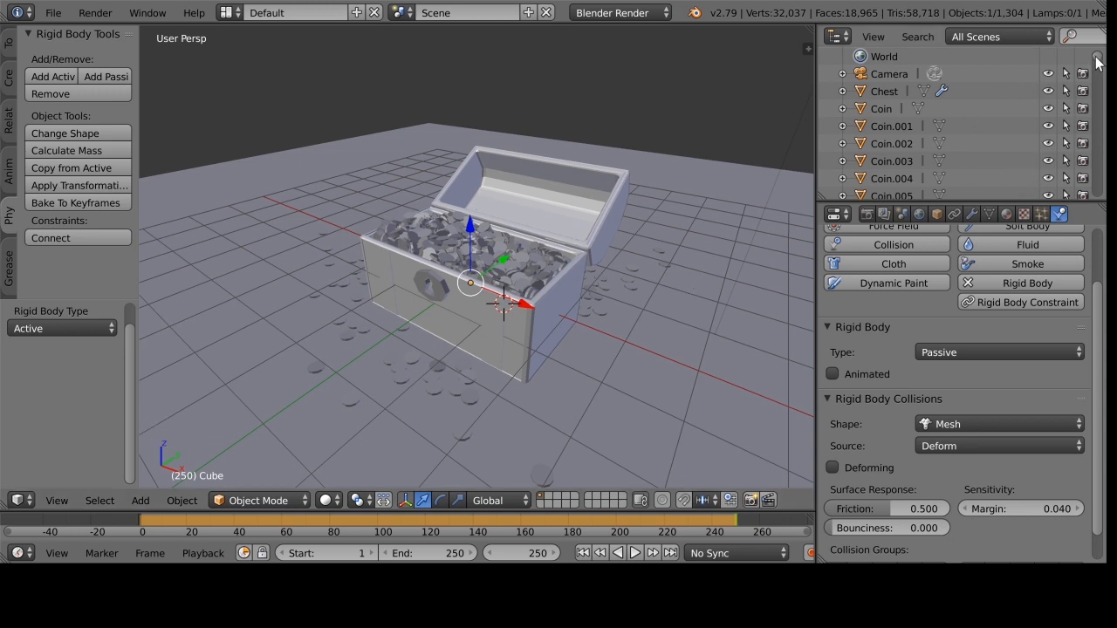
{"action": "mouse_move", "coordinate": [1097, 62]}
{"action": "left_mouse_down"}
{"action": "mouse_move", "coordinate": [1091, 173]}
{"action": "mouse_move", "coordinate": [1105, 54]}
{"action": "left_mouse_up"}
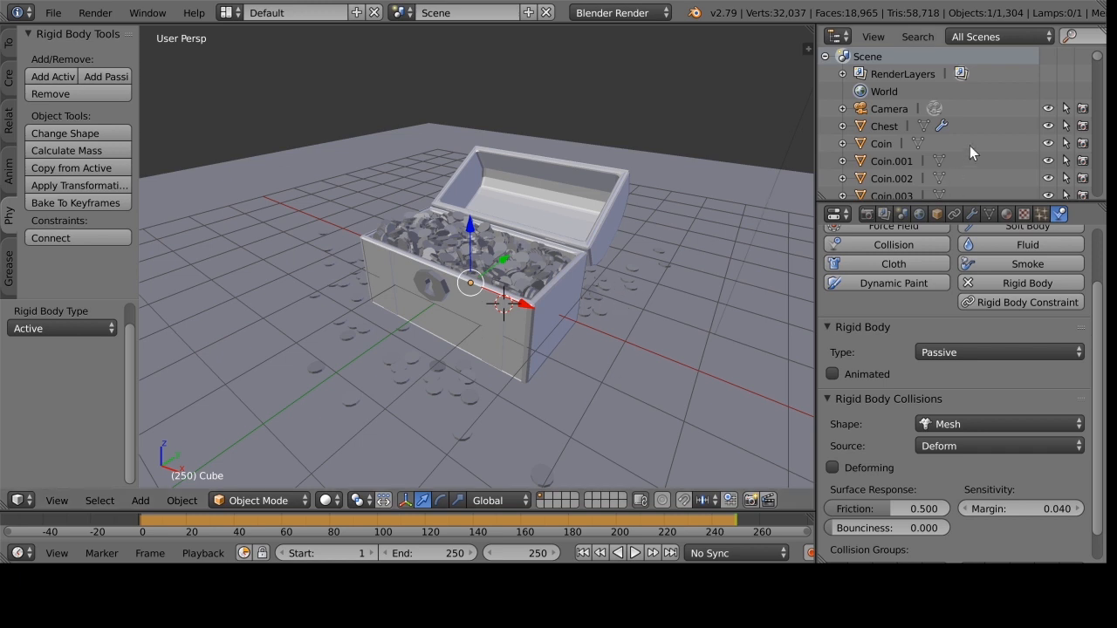
{"action": "left_click", "coordinate": [1048, 125]}
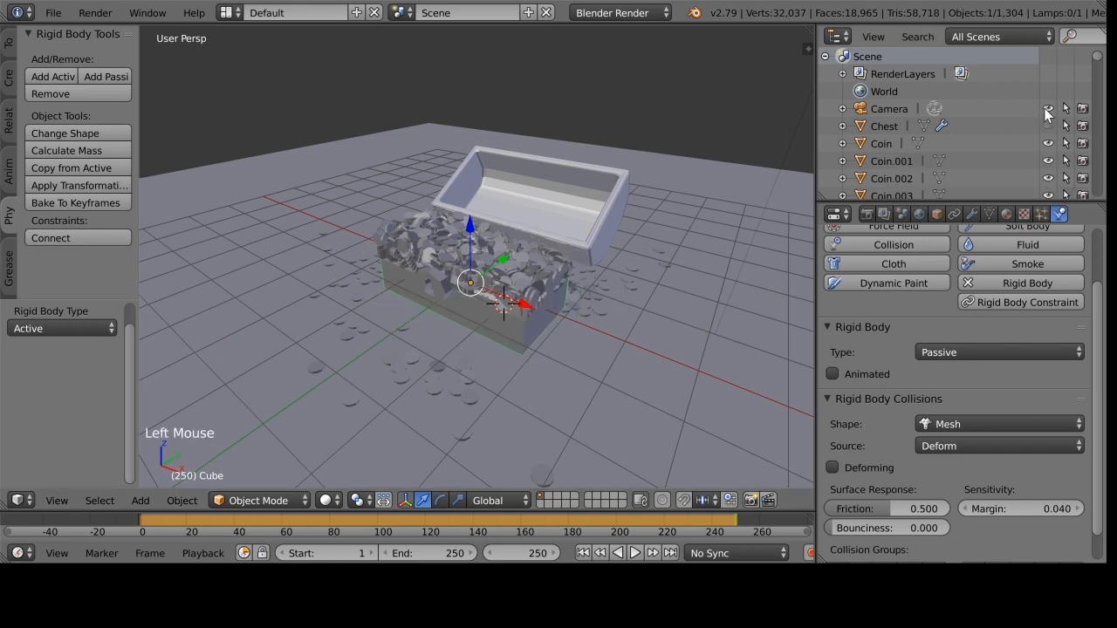
{"action": "left_click_drag", "start_coordinate": [1097, 58], "coordinate": [1102, 170]}
{"action": "left_click", "coordinate": [1048, 122]}
{"action": "left_click", "coordinate": [1048, 157]}
{"action": "left_click", "coordinate": [1048, 175]}
{"action": "left_click", "coordinate": [1048, 192]}
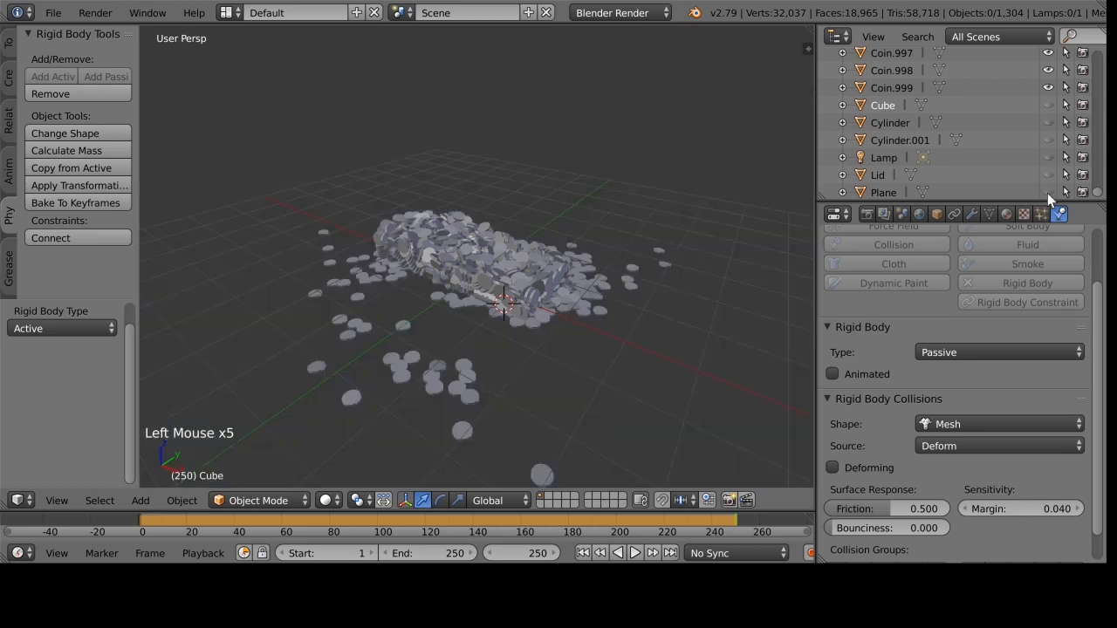
Select all the coins, apply their simulated transformation and remove their rigid bodies.
{"action": "scroll", "coordinate": [667, 251], "scroll_direction": "down", "scroll_amount": 2}
{"action": "key", "text": "a"}
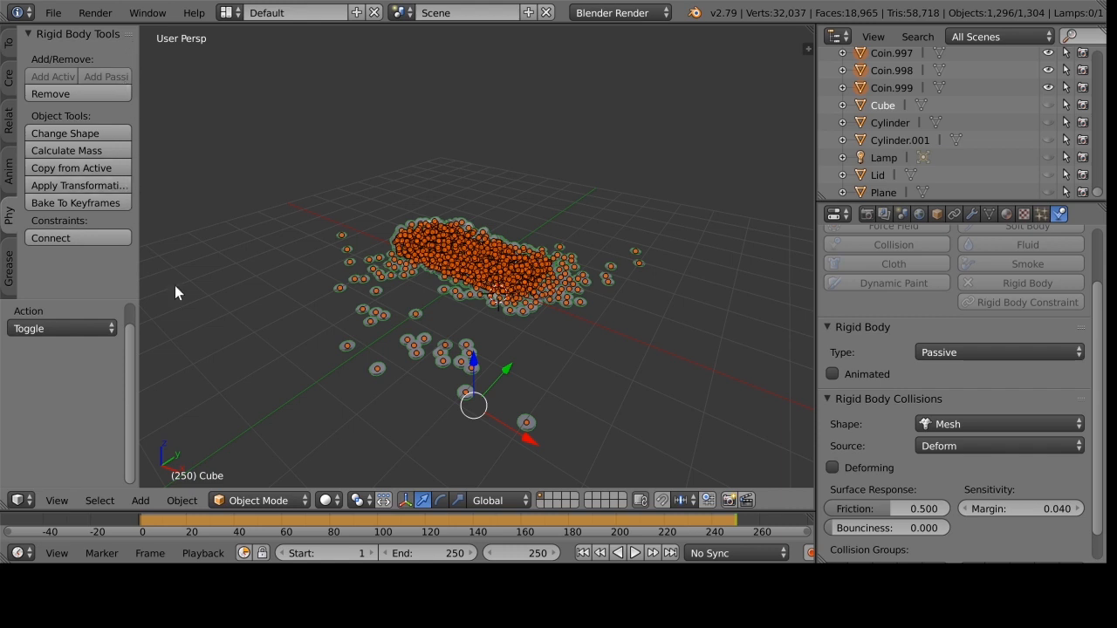
{"action": "left_click", "coordinate": [127, 185]}
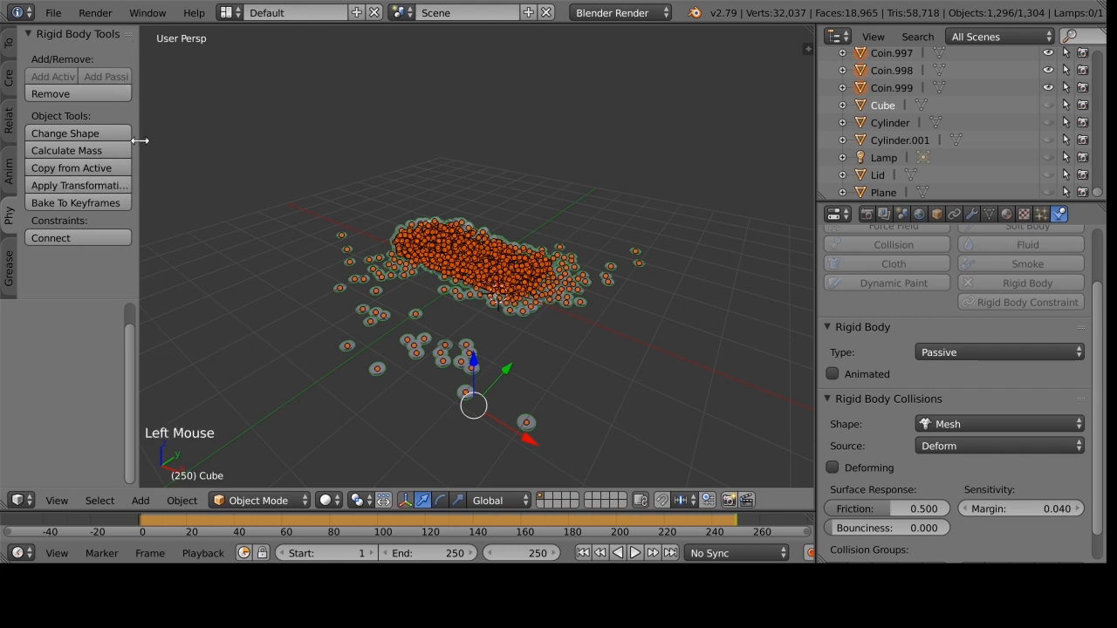
{"action": "left_click", "coordinate": [103, 96]}
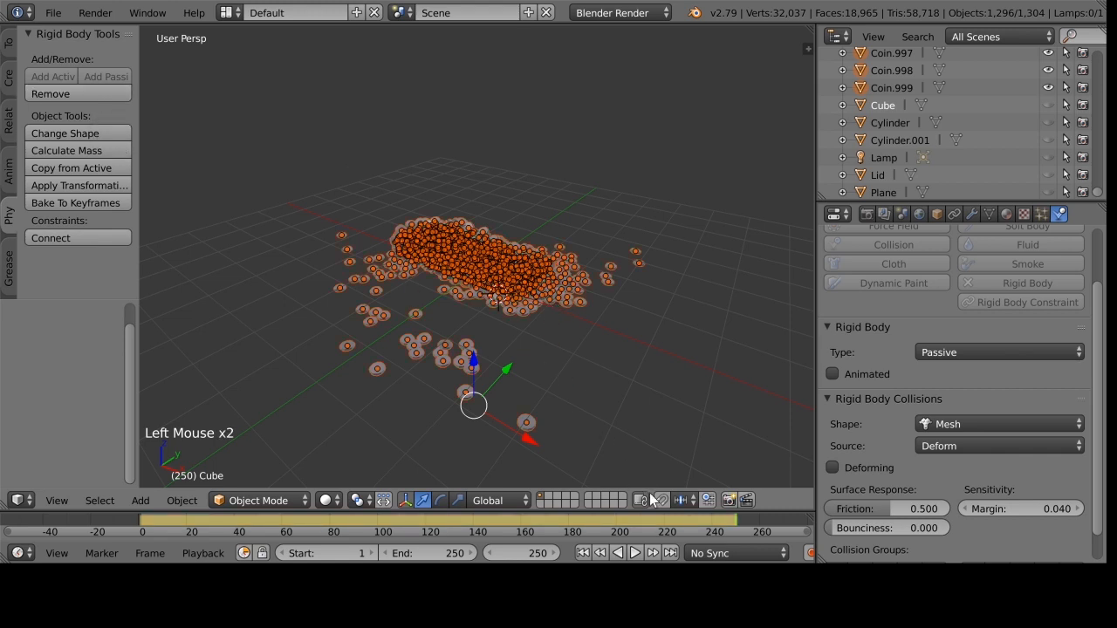
Return the running playback to frame 1 and bring all the hidden objects back into view.
{"action": "left_click", "coordinate": [635, 552]}
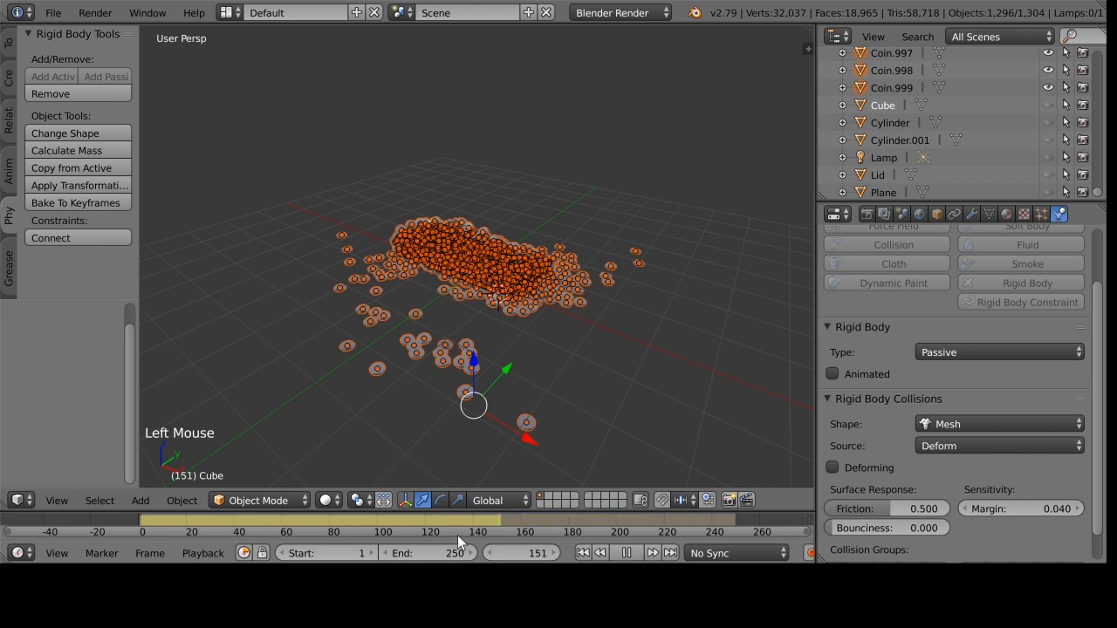
{"action": "left_click_drag", "start_coordinate": [457, 535], "coordinate": [142, 529]}
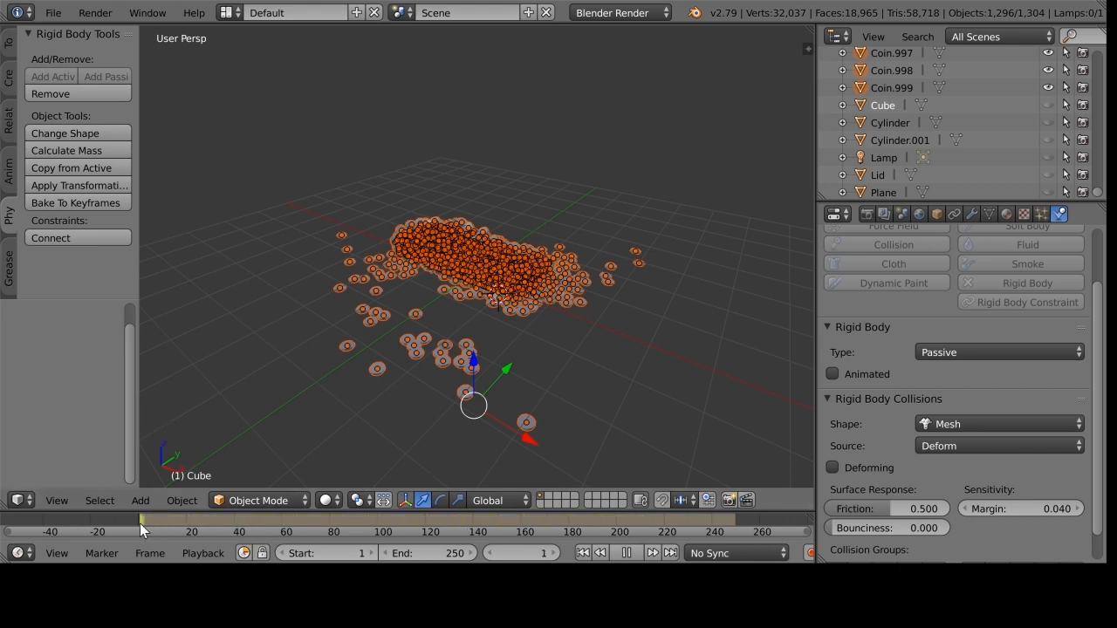
{"action": "key", "text": "alt+a"}
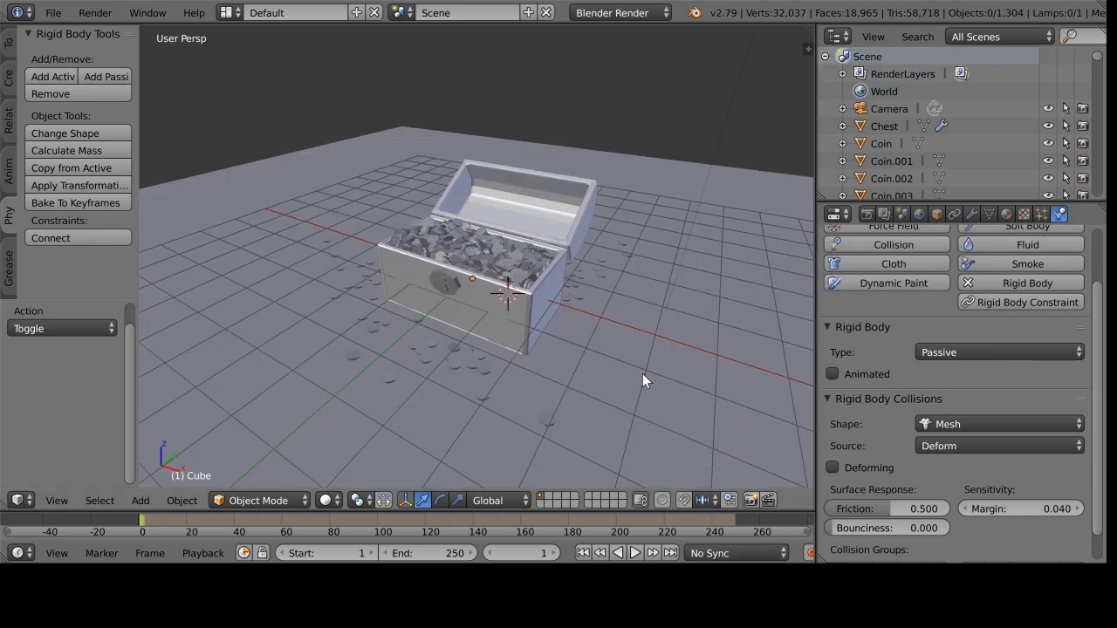
Select the chest's lid and set its X rotation to 0°.
{"action": "mouse_move", "coordinate": [642, 373]}
{"action": "middle_mouse_down"}
{"action": "mouse_move", "coordinate": [611, 387]}
{"action": "mouse_move", "coordinate": [620, 375]}
{"action": "mouse_move", "coordinate": [648, 378]}
{"action": "mouse_move", "coordinate": [642, 354]}
{"action": "middle_mouse_up"}
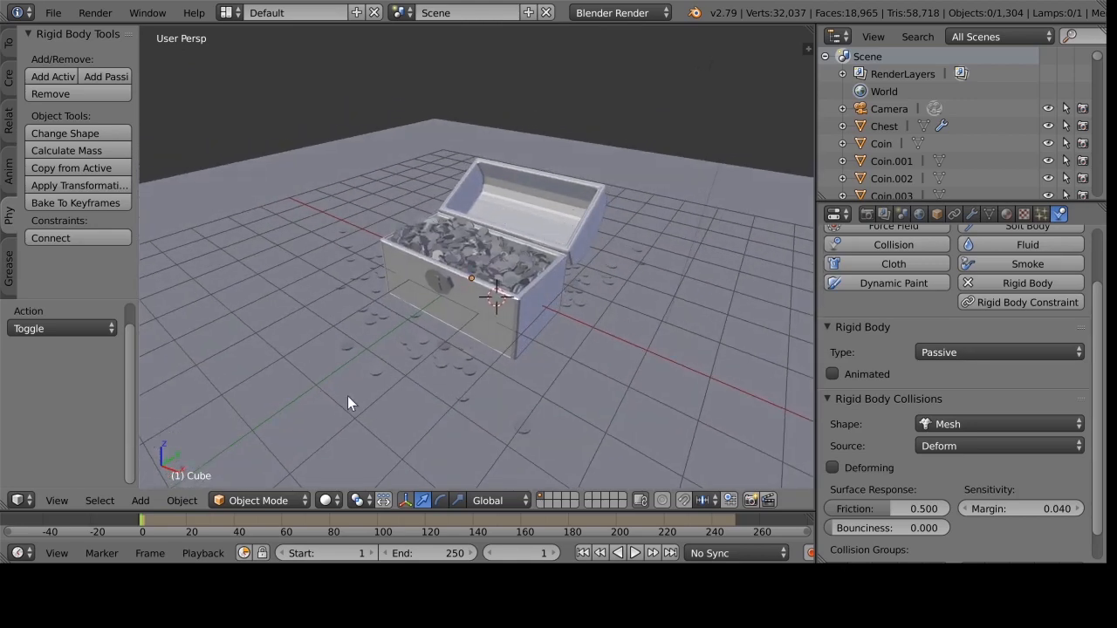
{"action": "right_click", "coordinate": [520, 208]}
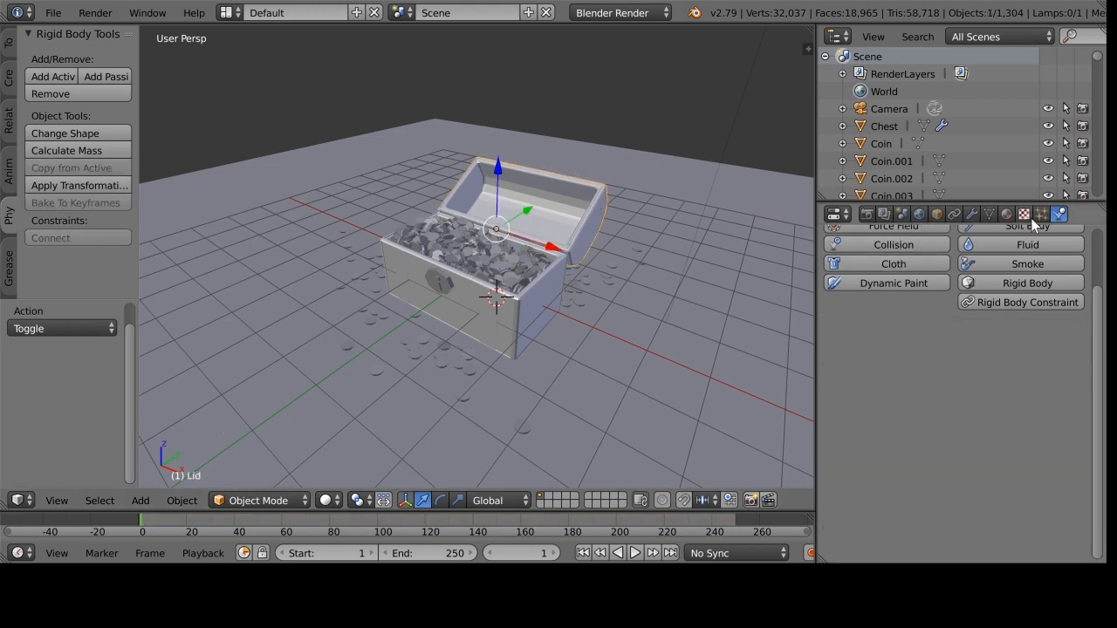
{"action": "left_click", "coordinate": [936, 216]}
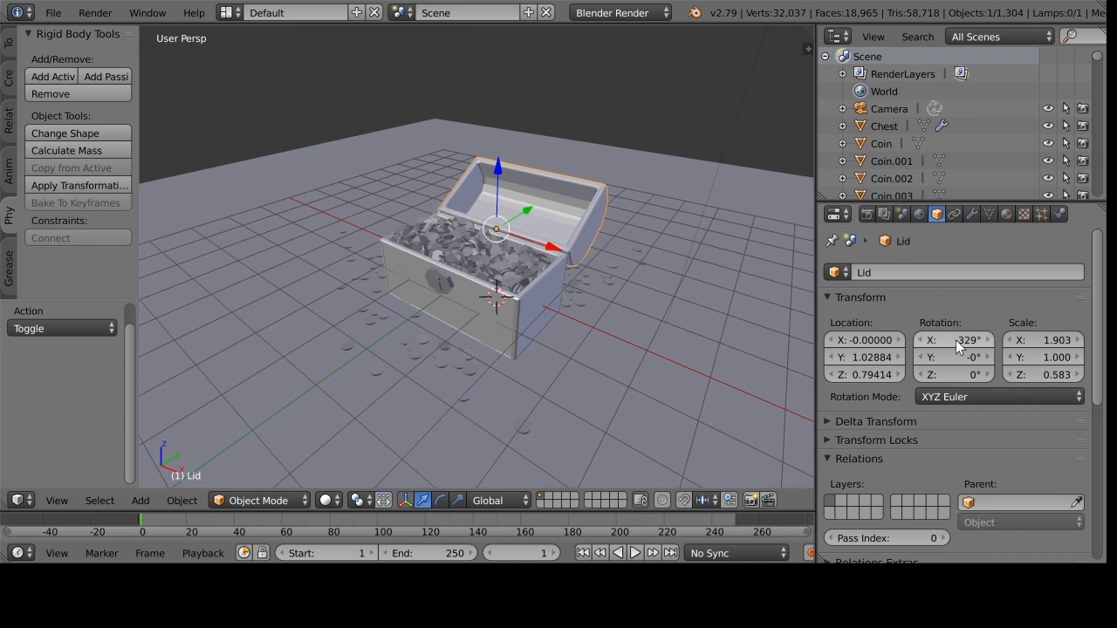
{"action": "scroll", "coordinate": [601, 227], "scroll_direction": "up", "scroll_amount": 2}
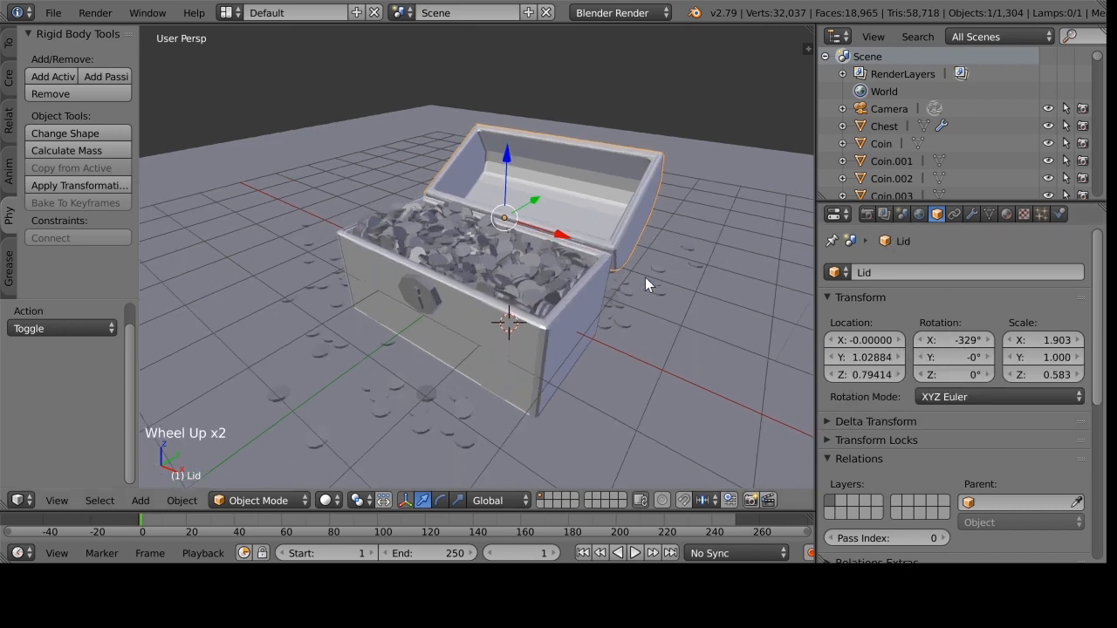
{"action": "middle_click_drag", "start_coordinate": [645, 277], "coordinate": [631, 281]}
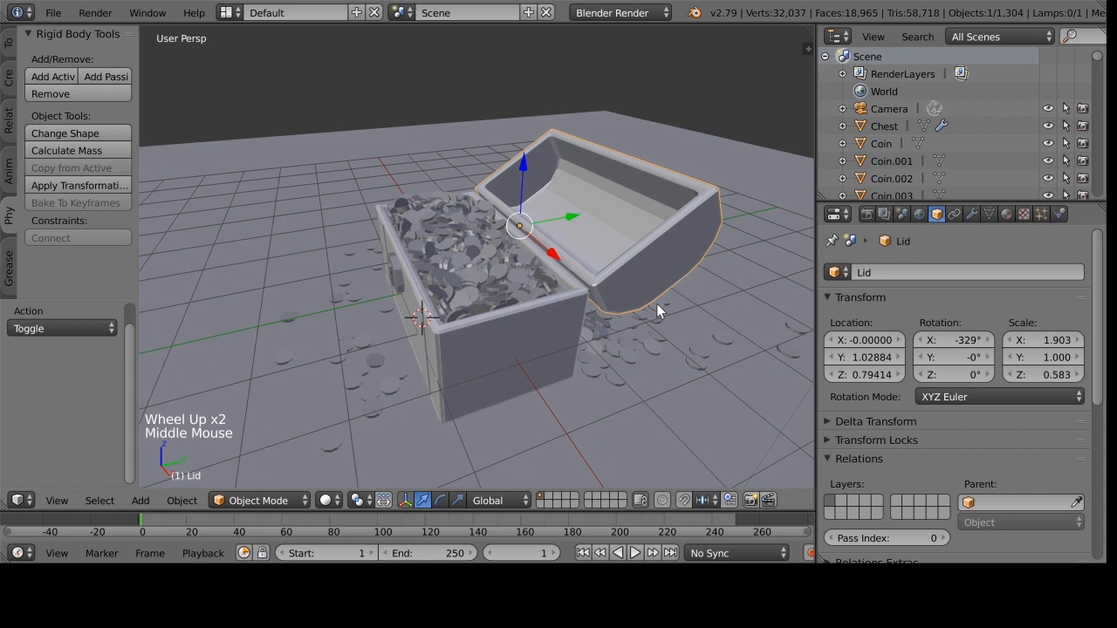
{"action": "scroll", "coordinate": [659, 305], "scroll_direction": "down", "scroll_amount": 1}
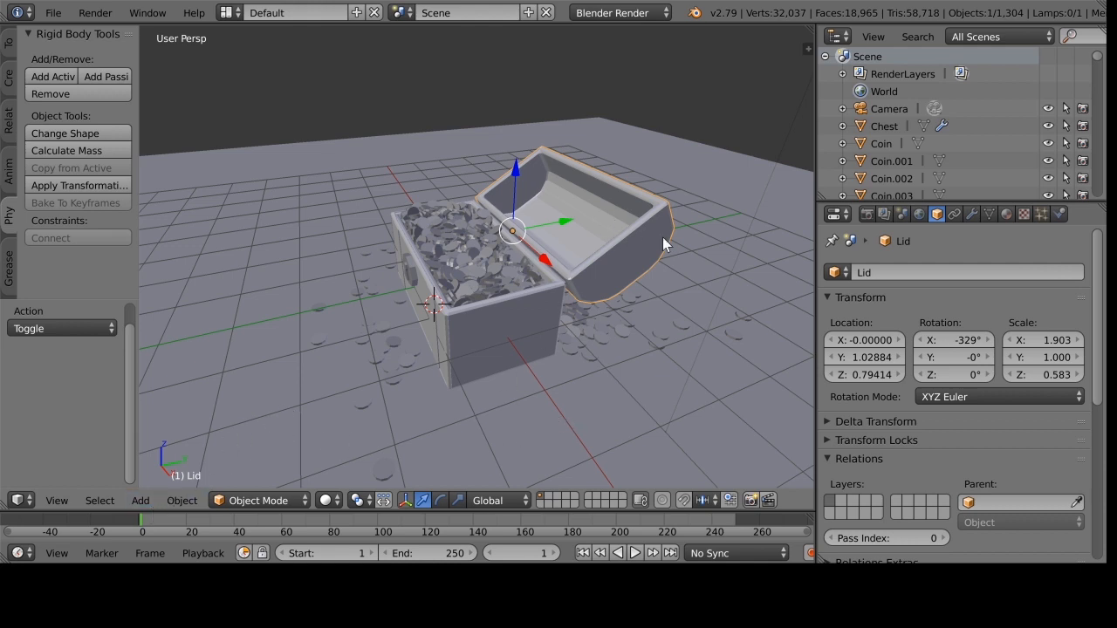
{"action": "left_click", "coordinate": [956, 341]}
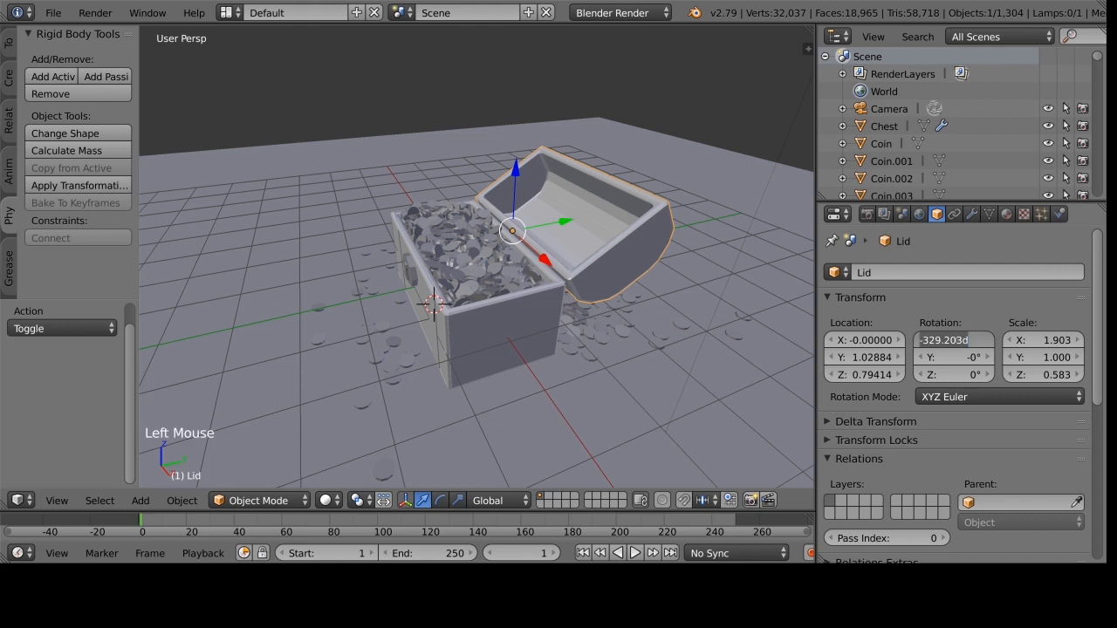
{"action": "type", "text": "0"}
{"action": "key", "text": "Return"}
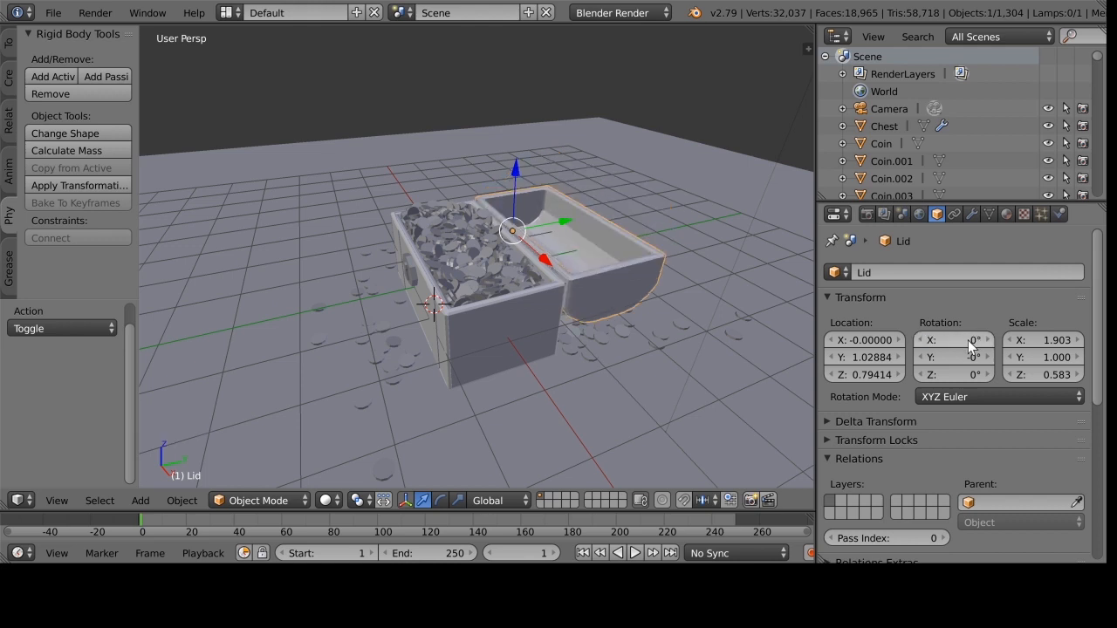
Close the lid with an X rotation of 180° and keyframe its rotation at frame 1.
{"action": "left_click", "coordinate": [960, 343]}
{"action": "type", "text": "180"}
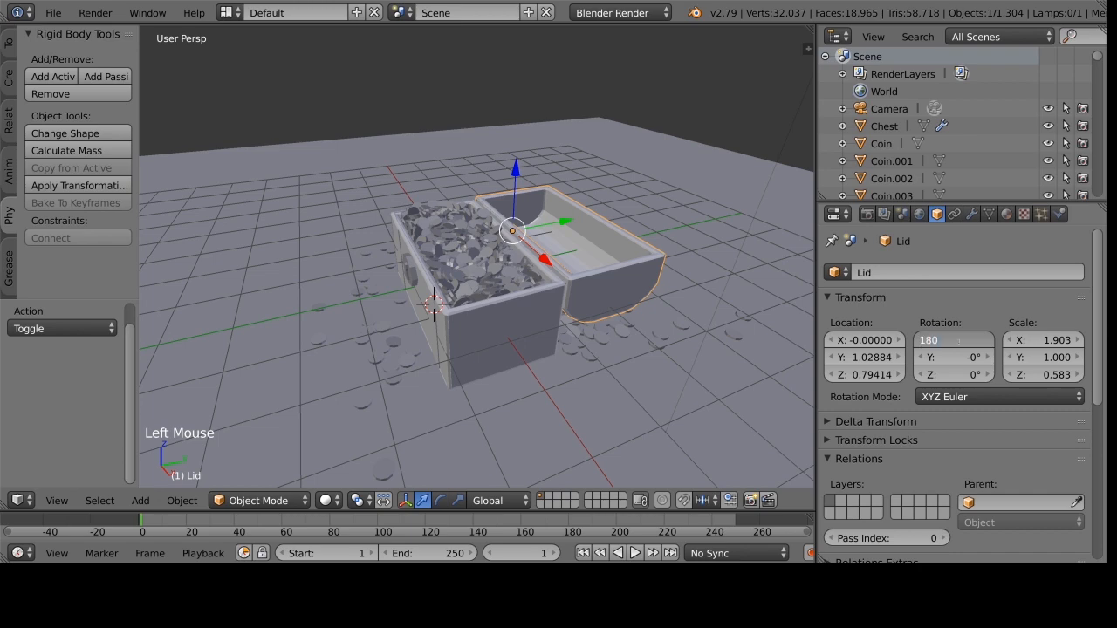
{"action": "key", "text": "Return"}
{"action": "middle_click_drag", "start_coordinate": [547, 286], "coordinate": [694, 382]}
{"action": "scroll", "coordinate": [695, 384], "scroll_direction": "down", "scroll_amount": 1}
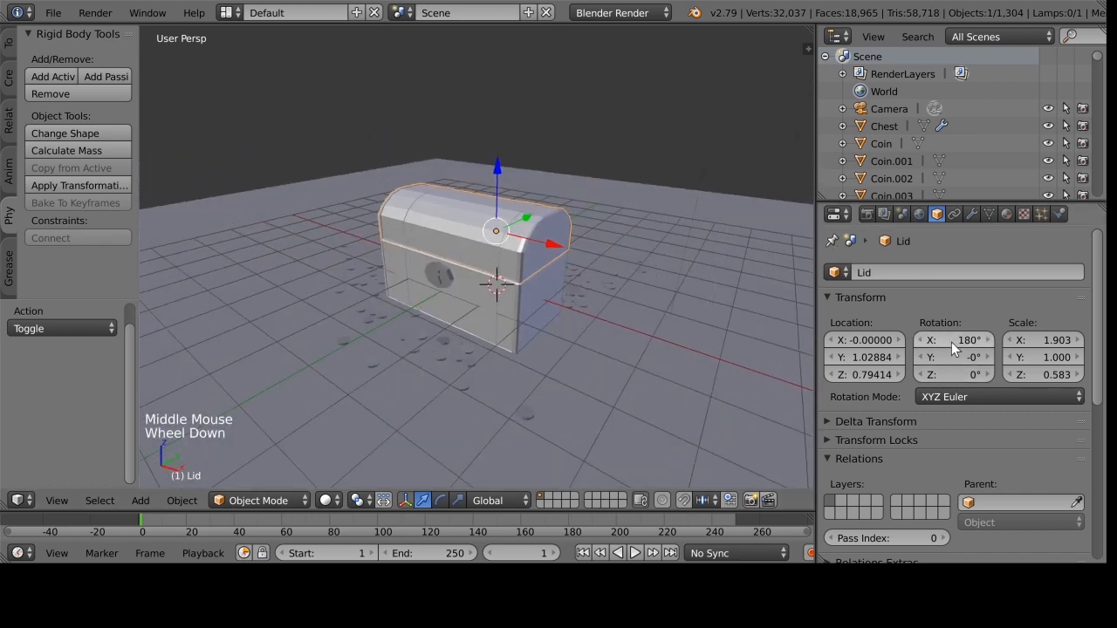
{"action": "right_click", "coordinate": [951, 342]}
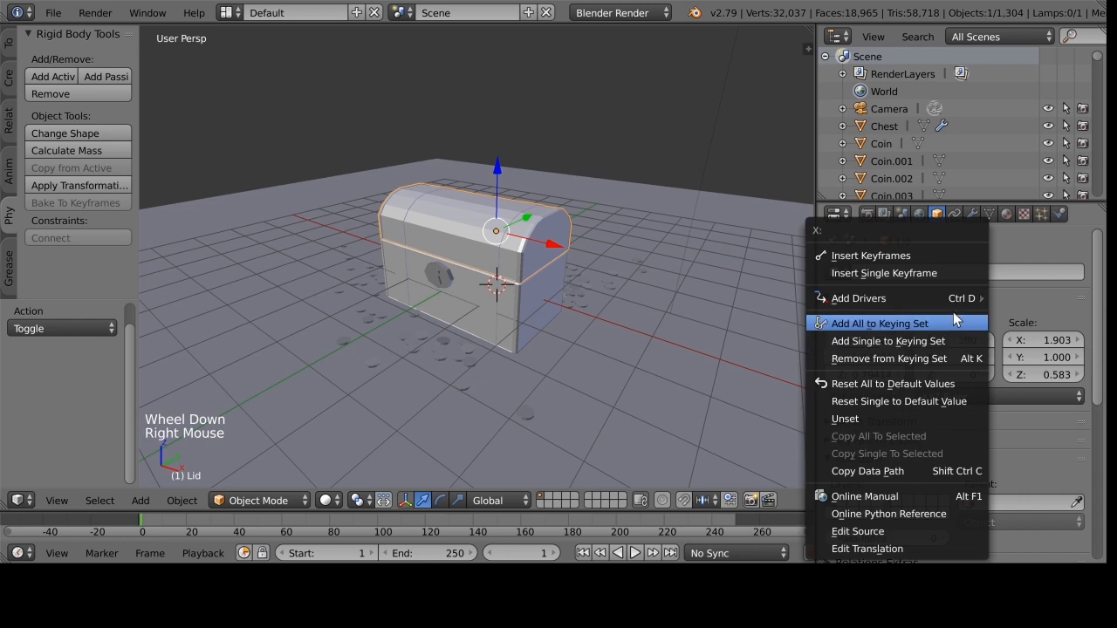
{"action": "left_click", "coordinate": [942, 259]}
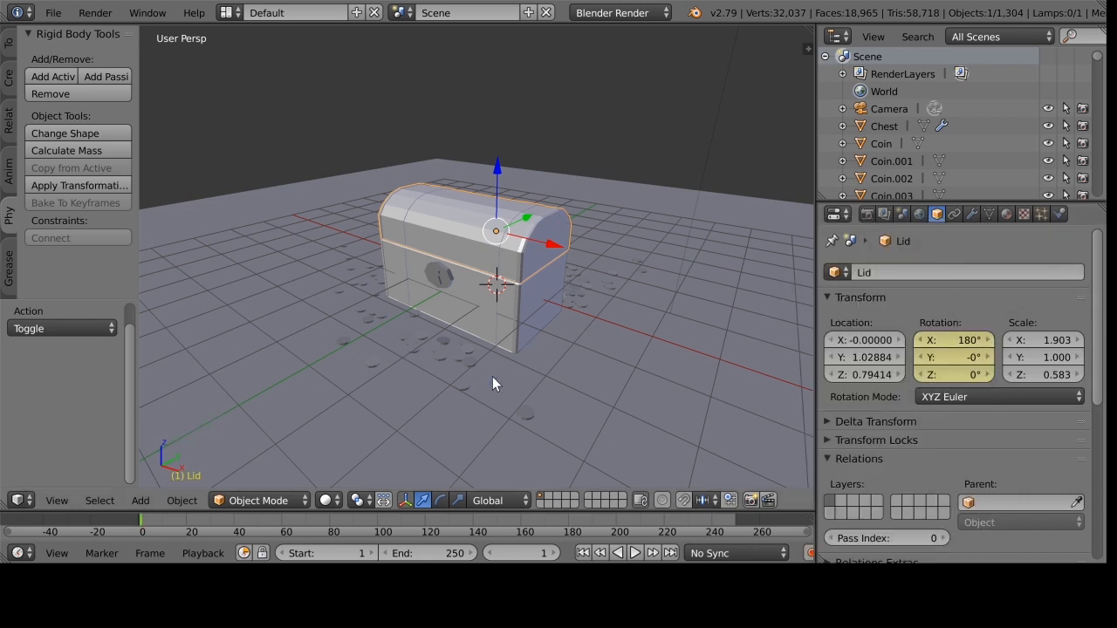
Open the chest's lid at frame 61 by setting its X rotation to 60°.
{"action": "scroll", "coordinate": [481, 389], "scroll_direction": "up", "scroll_amount": 2}
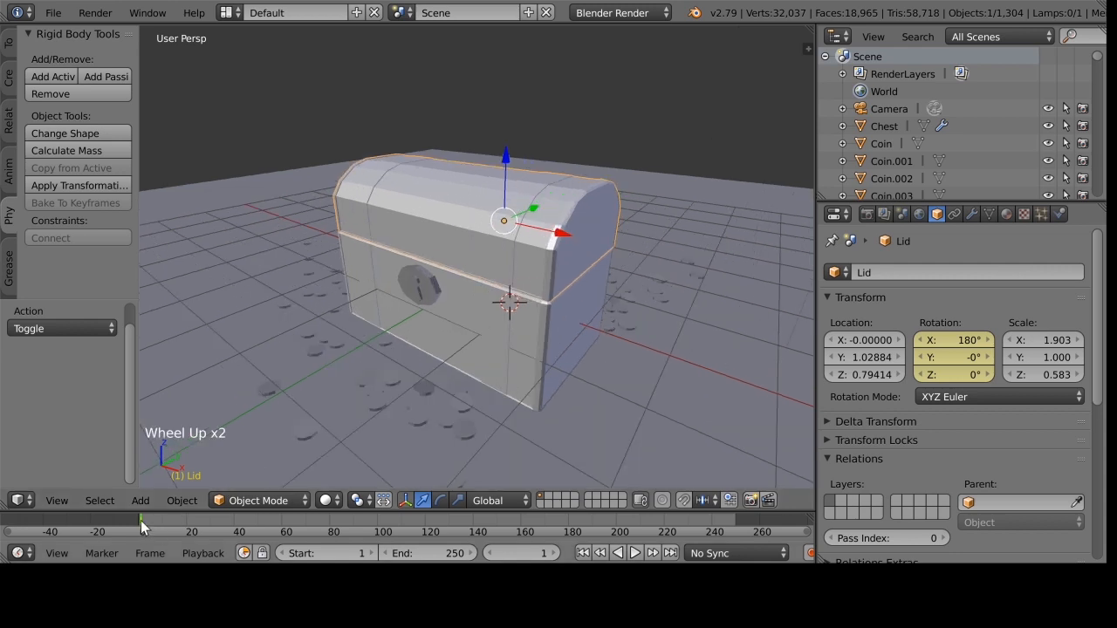
{"action": "left_click", "coordinate": [283, 519]}
{"action": "left_click", "coordinate": [282, 519]}
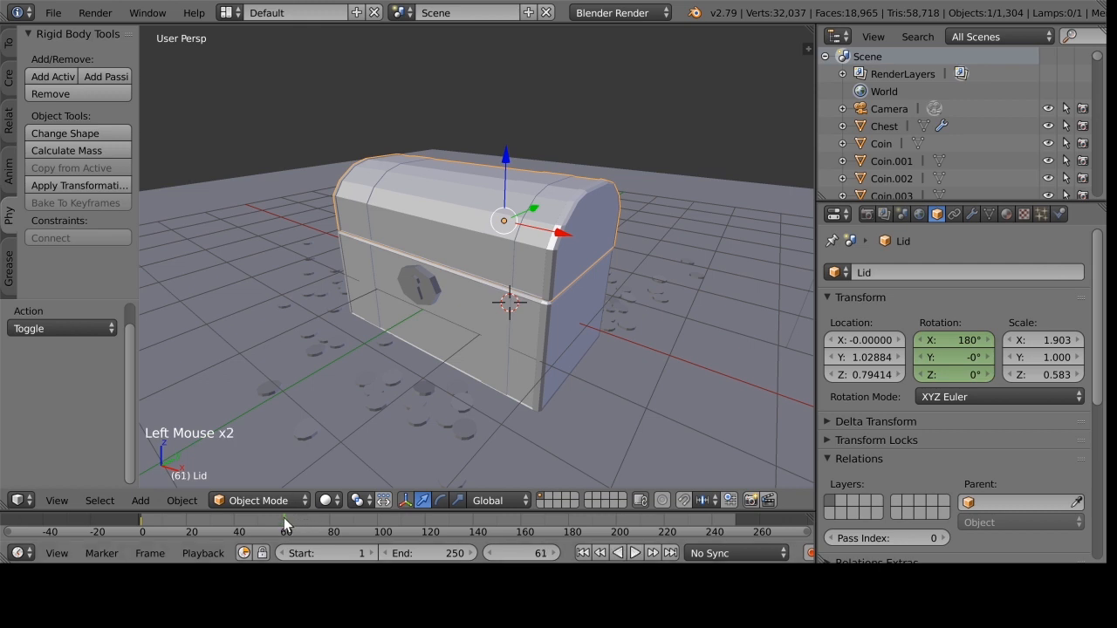
{"action": "left_click", "coordinate": [284, 519]}
{"action": "left_click", "coordinate": [283, 518]}
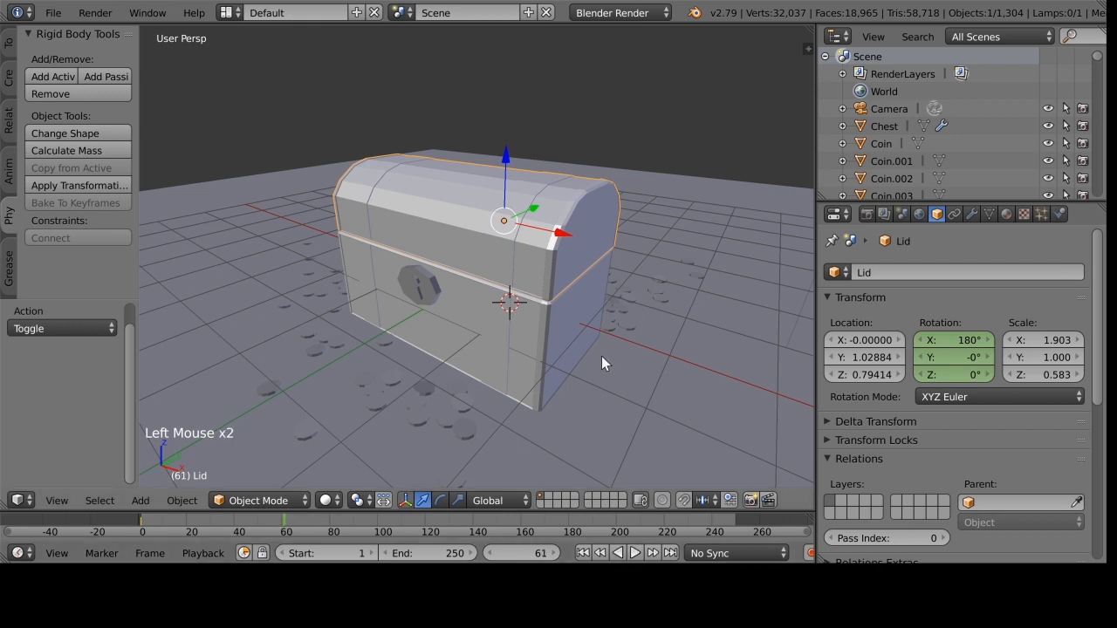
{"action": "scroll", "coordinate": [608, 295], "scroll_direction": "down", "scroll_amount": 2}
{"action": "scroll", "coordinate": [608, 295], "scroll_direction": "up", "scroll_amount": 3}
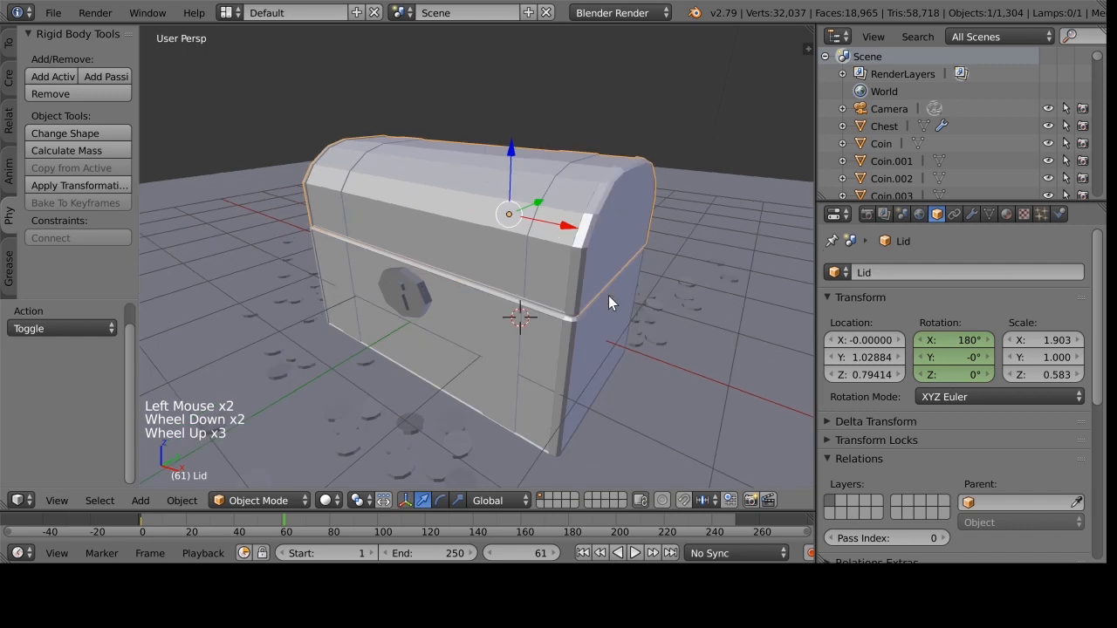
{"action": "left_click", "coordinate": [954, 339]}
{"action": "type", "text": "60"}
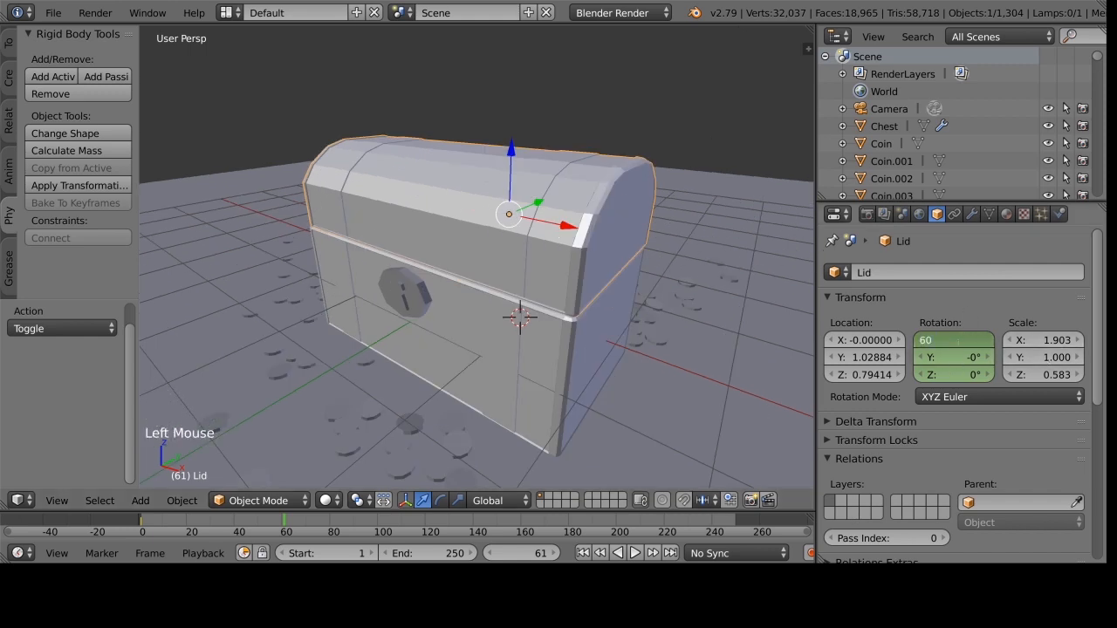
{"action": "key", "text": "Return"}
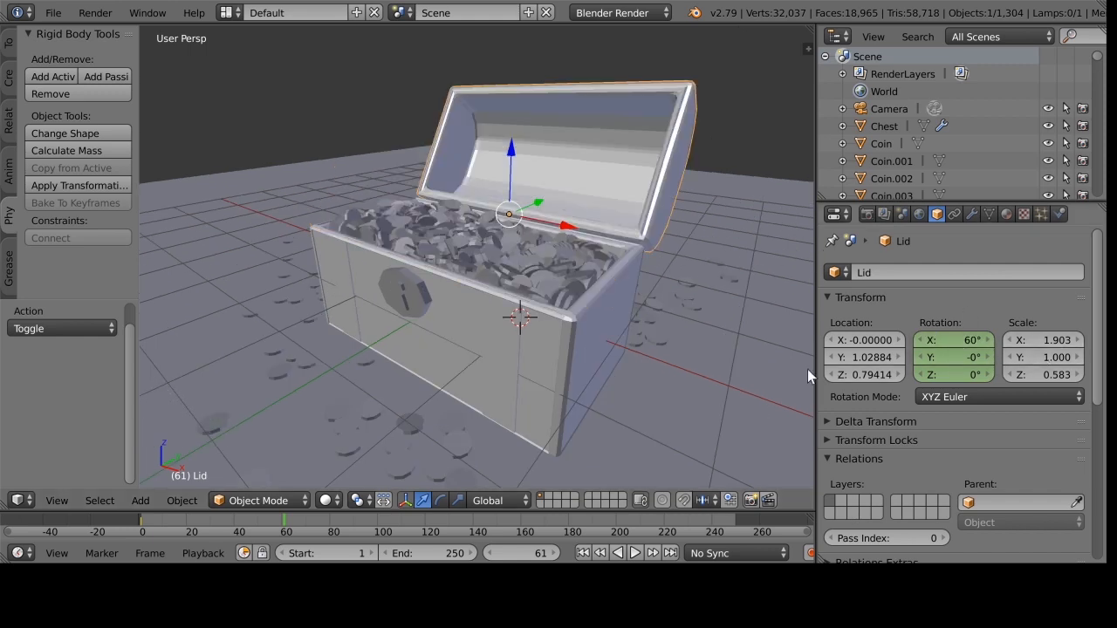
Insert a single keyframe for the lid's X rotation at frame 61.
{"action": "middle_click_drag", "start_coordinate": [668, 351], "coordinate": [623, 338]}
{"action": "scroll", "coordinate": [625, 340], "scroll_direction": "down", "scroll_amount": 2}
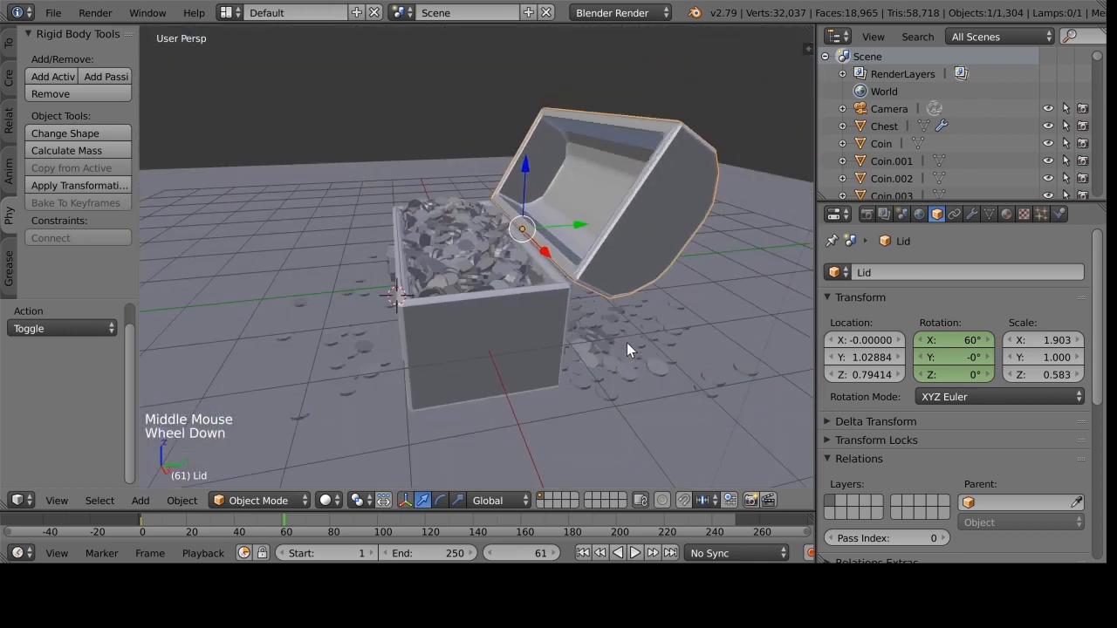
{"action": "right_click", "coordinate": [949, 339]}
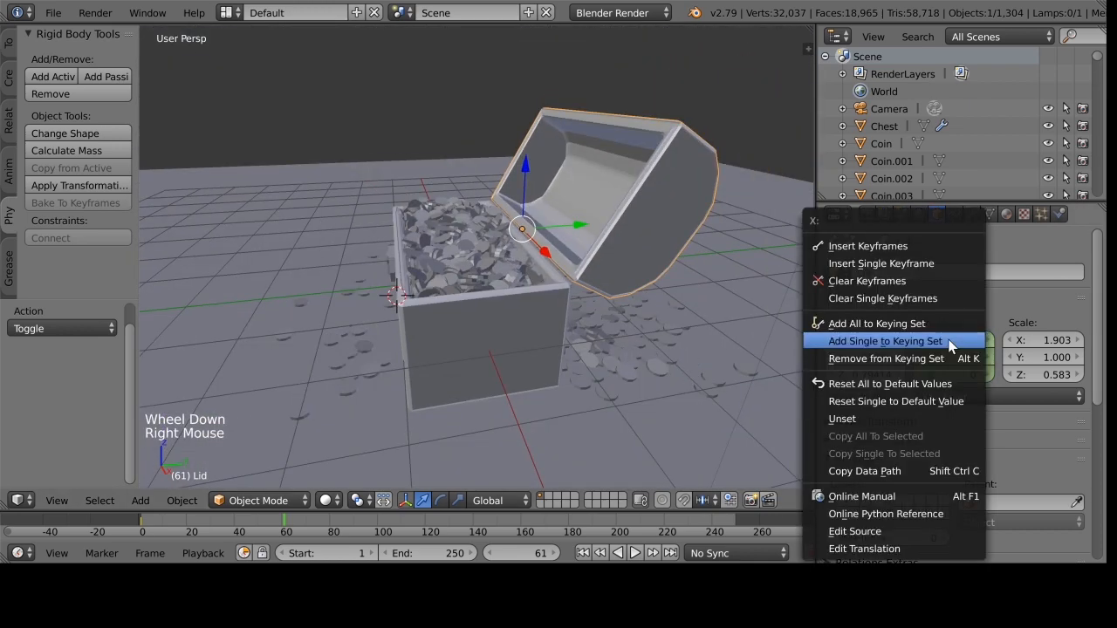
{"action": "left_click", "coordinate": [914, 263]}
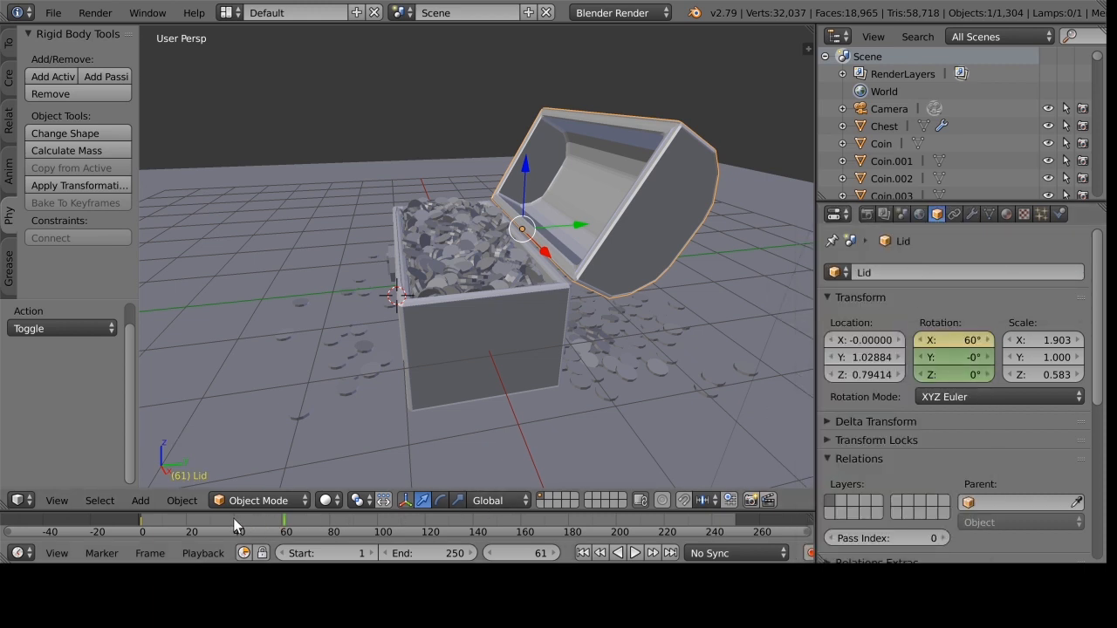
Play the lid-opening animation from the start of the timeline to check the motion, and stop it after the lid has opened.
{"action": "mouse_move", "coordinate": [271, 522]}
{"action": "left_mouse_down"}
{"action": "mouse_move", "coordinate": [138, 522]}
{"action": "mouse_move", "coordinate": [292, 528]}
{"action": "mouse_move", "coordinate": [130, 531]}
{"action": "mouse_move", "coordinate": [280, 535]}
{"action": "mouse_move", "coordinate": [144, 532]}
{"action": "mouse_move", "coordinate": [292, 523]}
{"action": "left_mouse_up"}
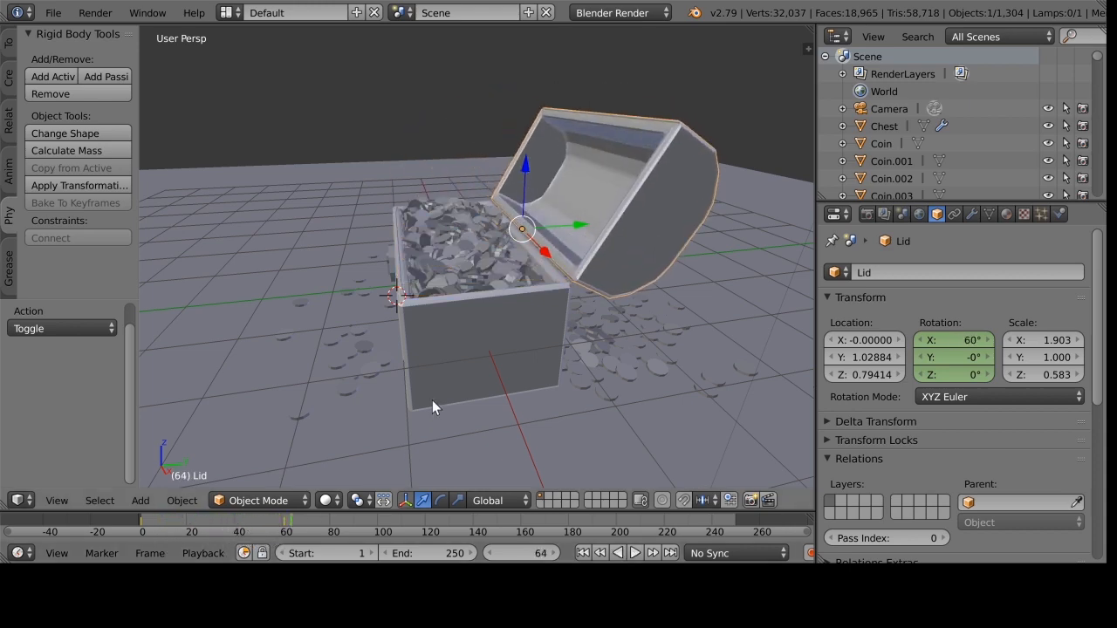
{"action": "middle_click_drag", "start_coordinate": [432, 399], "coordinate": [474, 400]}
{"action": "scroll", "coordinate": [476, 397], "scroll_direction": "down", "scroll_amount": 1}
{"action": "scroll", "coordinate": [476, 398], "scroll_direction": "down", "scroll_amount": 1}
{"action": "scroll", "coordinate": [514, 405], "scroll_direction": "up", "scroll_amount": 1}
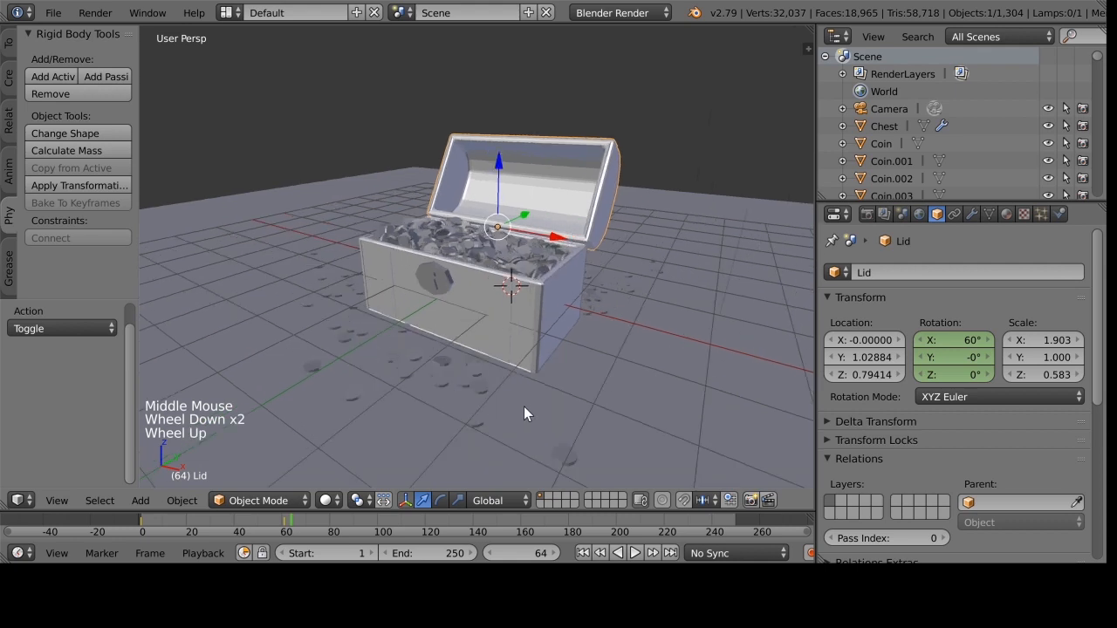
{"action": "middle_click_drag", "start_coordinate": [584, 407], "coordinate": [571, 398], "text": "shift"}
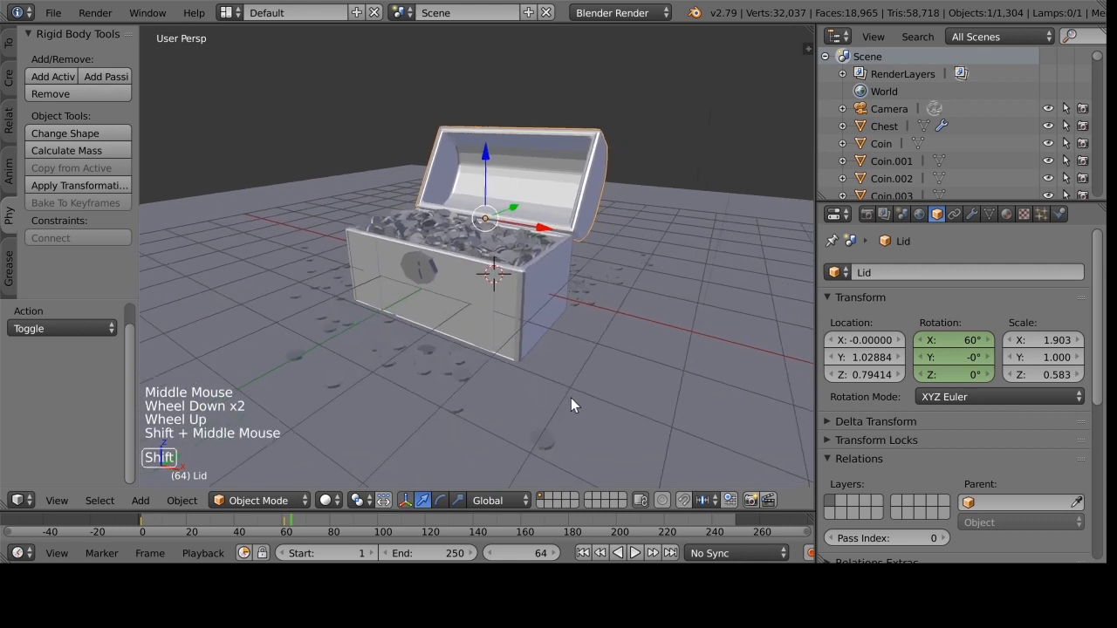
{"action": "left_click", "coordinate": [144, 517]}
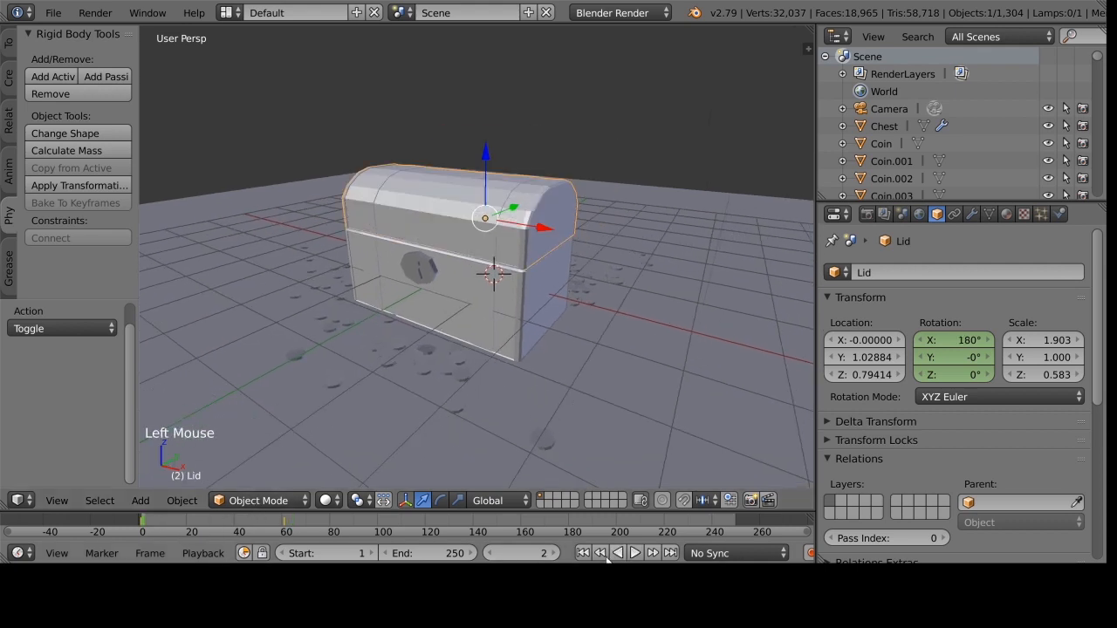
{"action": "left_click", "coordinate": [634, 554]}
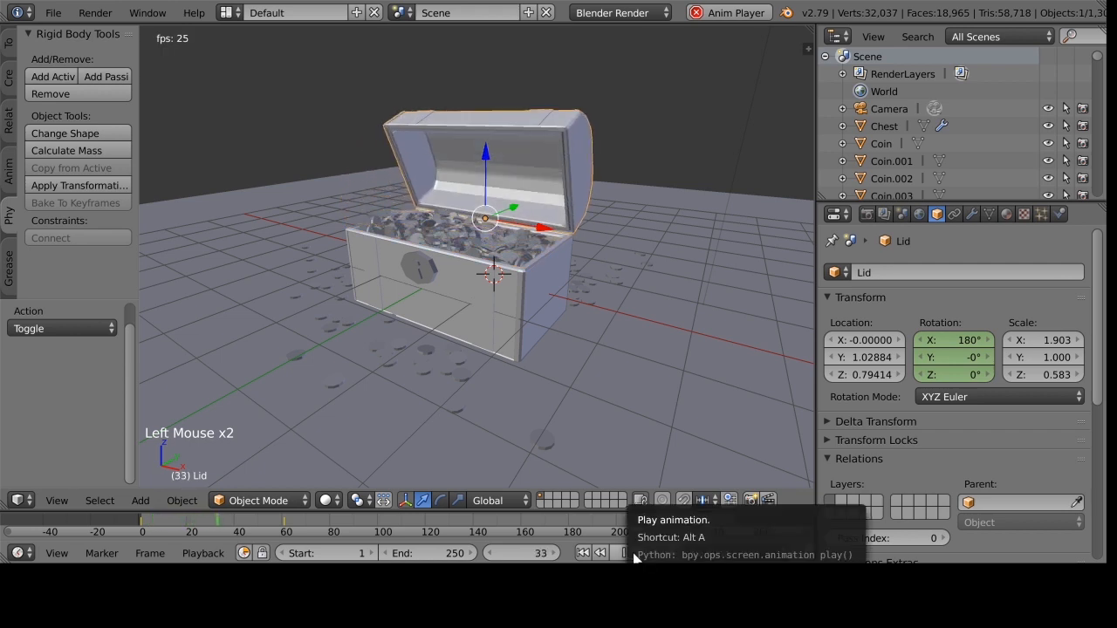
{"action": "left_click", "coordinate": [635, 553]}
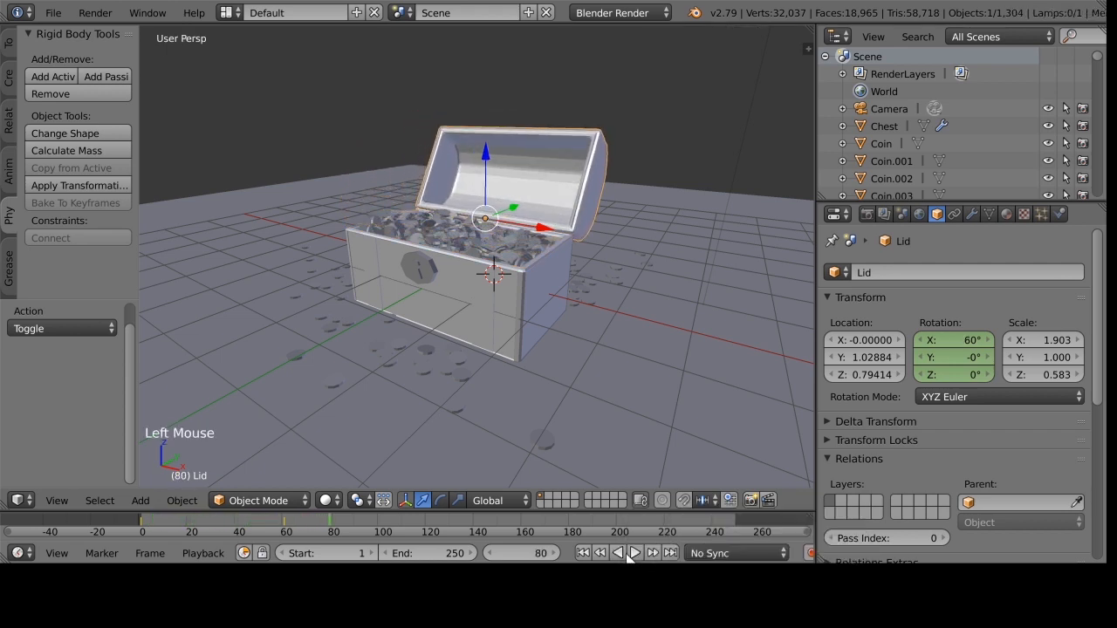
{"action": "scroll", "coordinate": [692, 416], "scroll_direction": "down", "scroll_amount": 2}
{"action": "scroll", "coordinate": [692, 416], "scroll_direction": "up", "scroll_amount": 1}
{"action": "middle_click_drag", "start_coordinate": [692, 415], "coordinate": [678, 418], "text": "shift"}
{"action": "scroll", "coordinate": [625, 379], "scroll_direction": "up", "scroll_amount": 1}
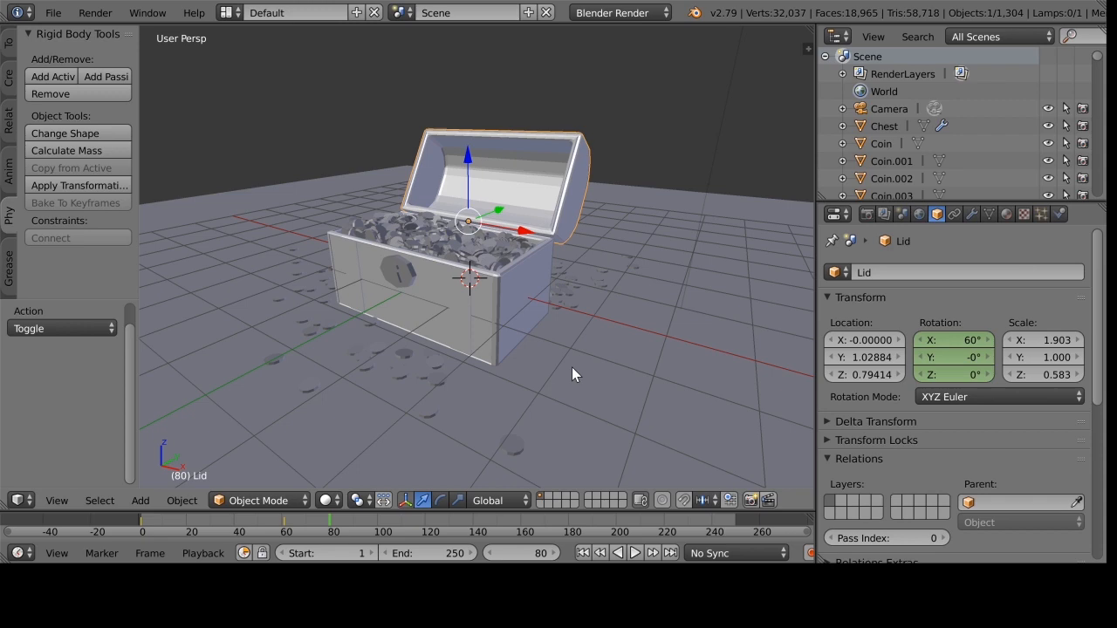
{"action": "scroll", "coordinate": [573, 368], "scroll_direction": "down", "scroll_amount": 1}
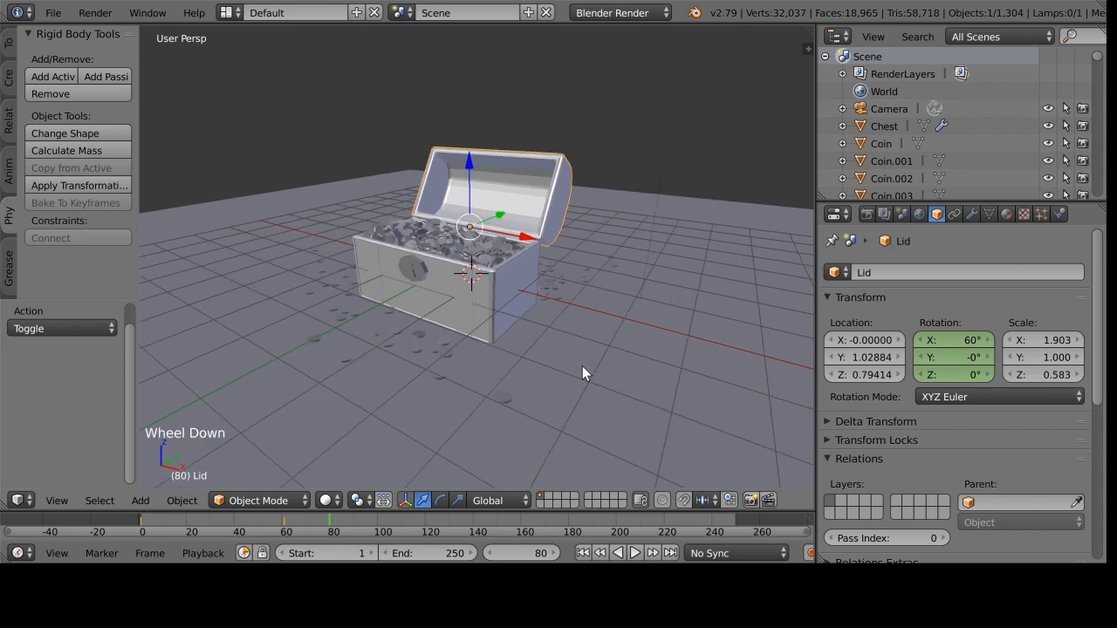
{"action": "scroll", "coordinate": [596, 368], "scroll_direction": "down", "scroll_amount": 3}
{"action": "scroll", "coordinate": [595, 368], "scroll_direction": "up", "scroll_amount": 3}
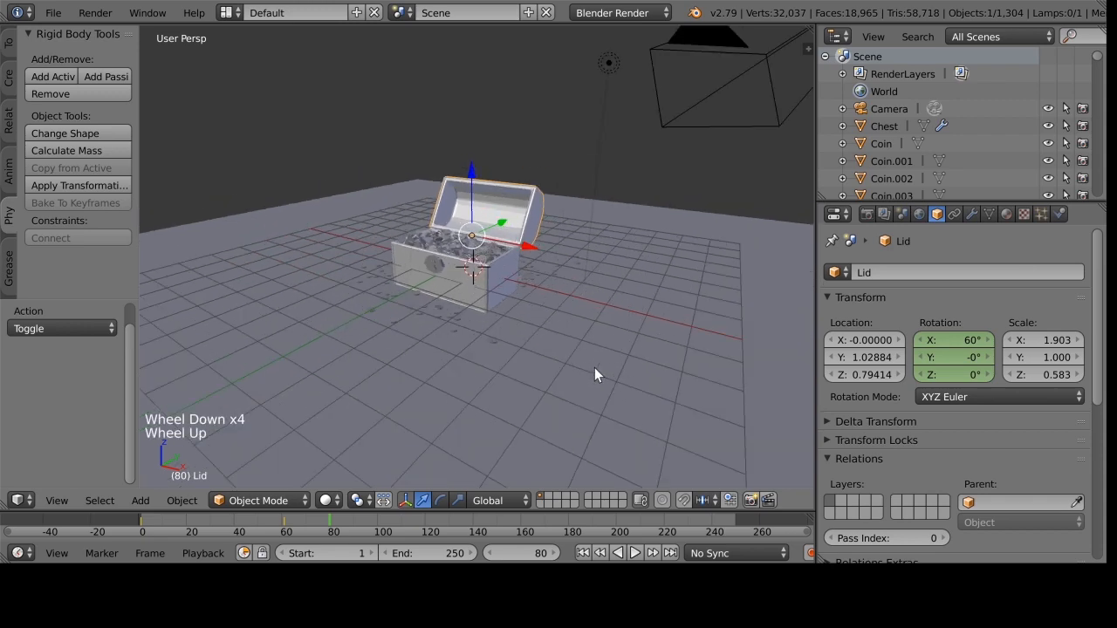
{"action": "scroll", "coordinate": [594, 374], "scroll_direction": "up", "scroll_amount": 1}
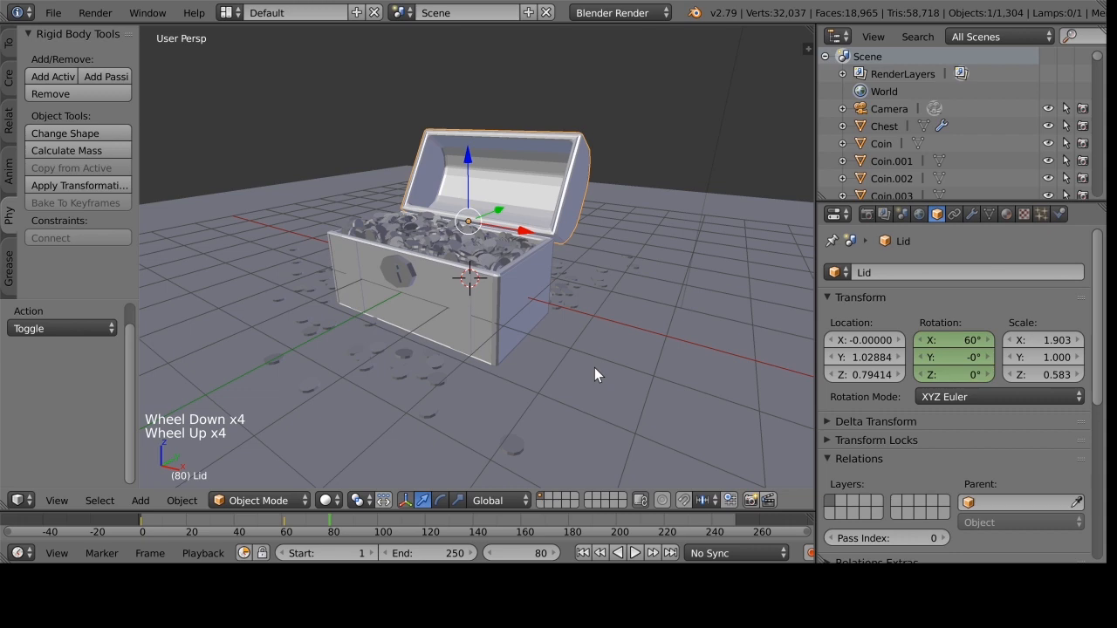
{"action": "scroll", "coordinate": [594, 367], "scroll_direction": "down", "scroll_amount": 1}
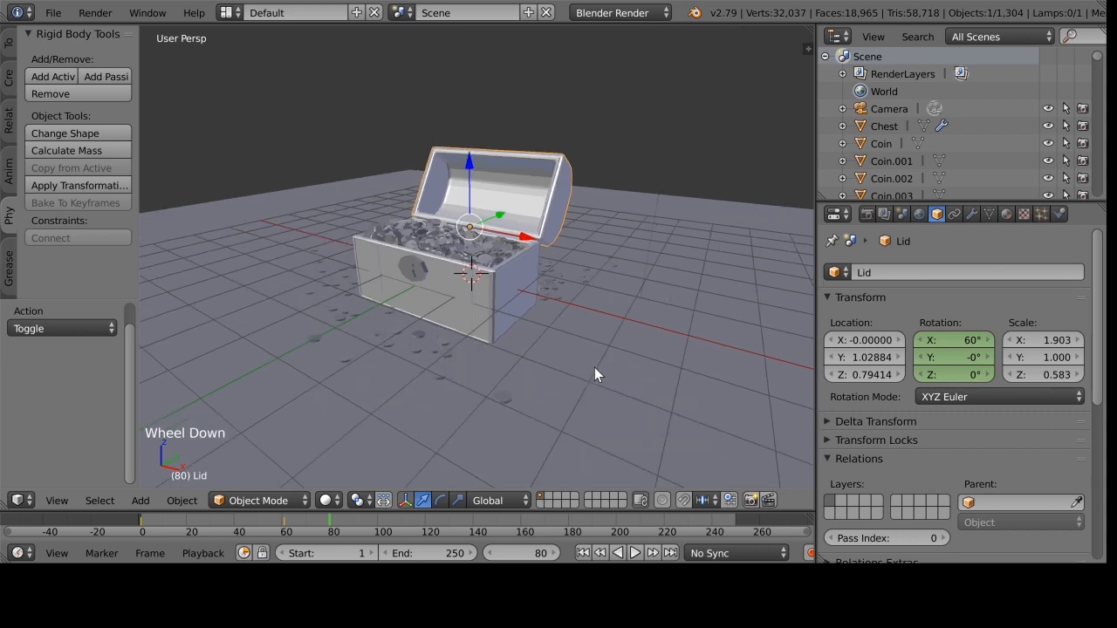
{"action": "scroll", "coordinate": [594, 368], "scroll_direction": "down", "scroll_amount": 2}
{"action": "scroll", "coordinate": [594, 366], "scroll_direction": "up", "scroll_amount": 2}
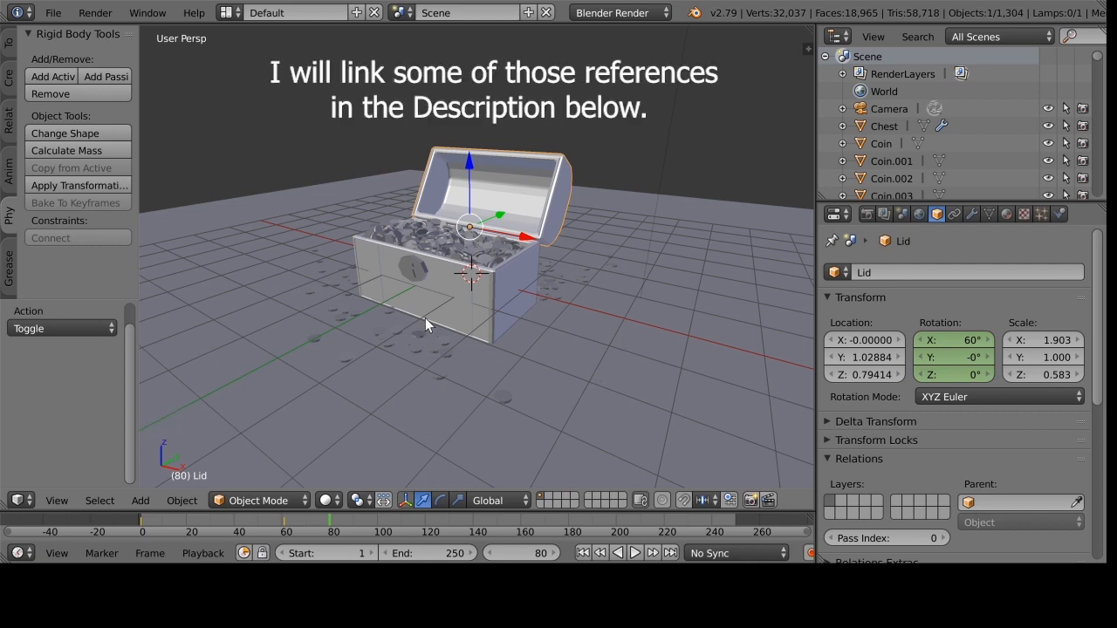
{"action": "scroll", "coordinate": [578, 356], "scroll_direction": "down", "scroll_amount": 2}
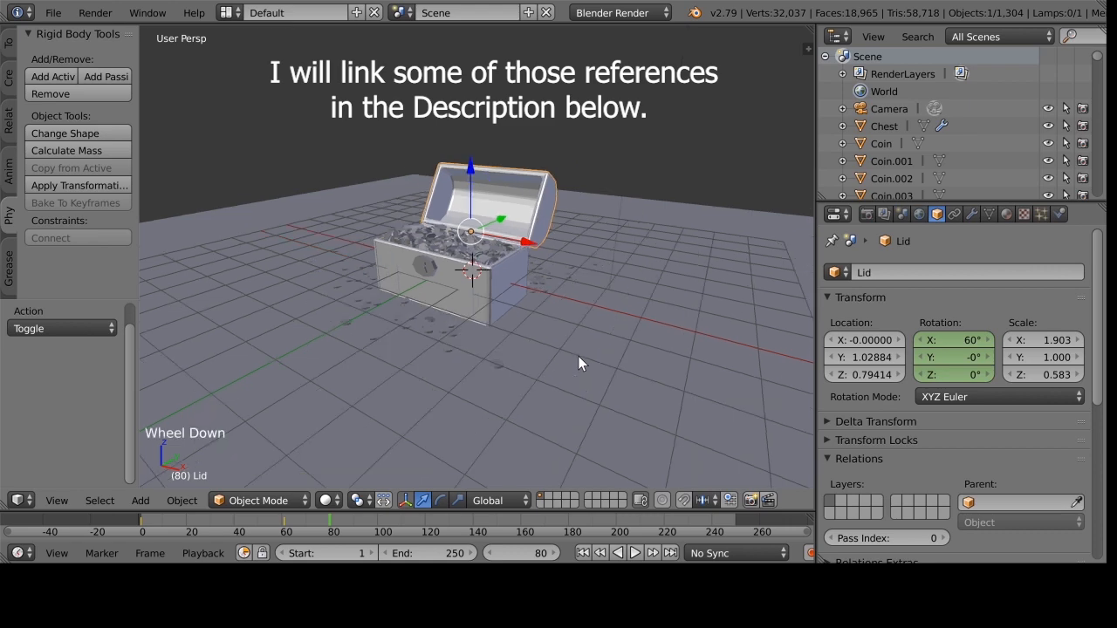
{"action": "scroll", "coordinate": [578, 356], "scroll_direction": "up", "scroll_amount": 2}
{"action": "scroll", "coordinate": [578, 356], "scroll_direction": "up", "scroll_amount": 3}
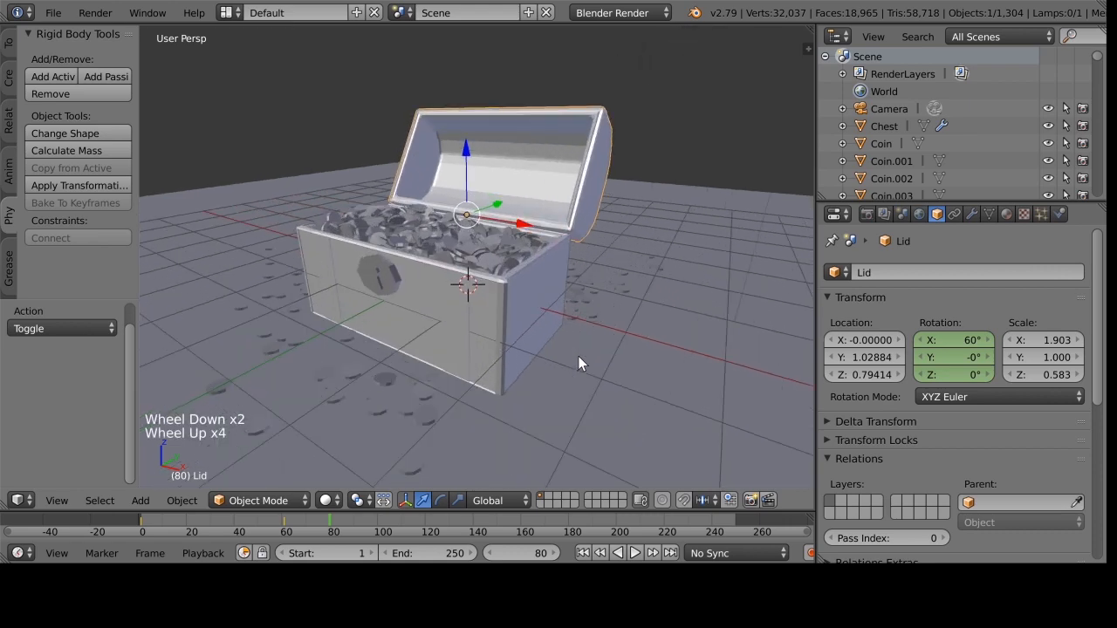
{"action": "scroll", "coordinate": [577, 356], "scroll_direction": "down", "scroll_amount": 1}
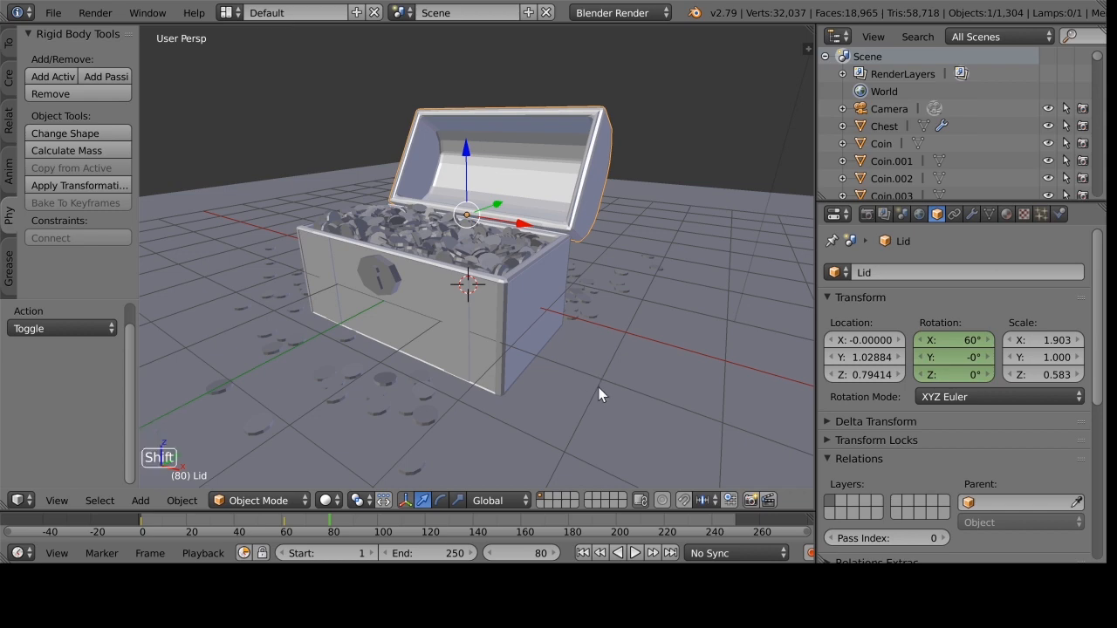
{"action": "mouse_move", "coordinate": [598, 390]}
{"action": "middle_mouse_down", "text": "shift"}
{"action": "mouse_move", "coordinate": [572, 393]}
{"action": "mouse_move", "coordinate": [609, 385]}
{"action": "middle_mouse_up", "text": "shift"}
{"action": "scroll", "coordinate": [609, 386], "scroll_direction": "down", "scroll_amount": 1}
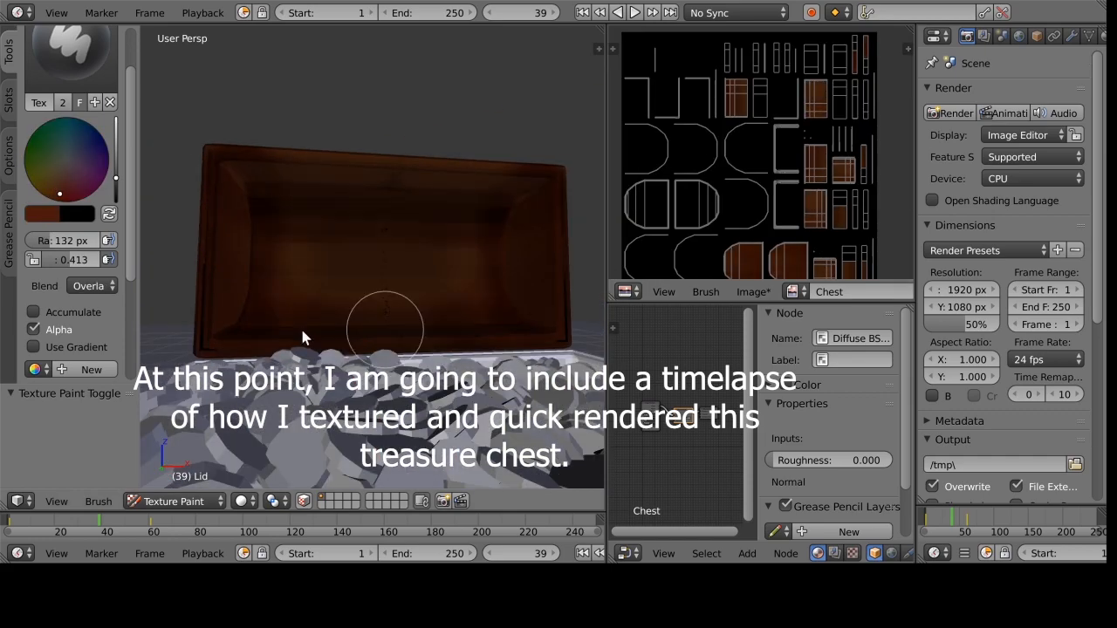
Paint the lid's end face brown with darker edges in Mix blend, with the lid closed at frame 0.
{"action": "left_click", "coordinate": [92, 286]}
{"action": "left_click", "coordinate": [92, 286]}
{"action": "middle_click_drag", "start_coordinate": [461, 166], "coordinate": [349, 218]}
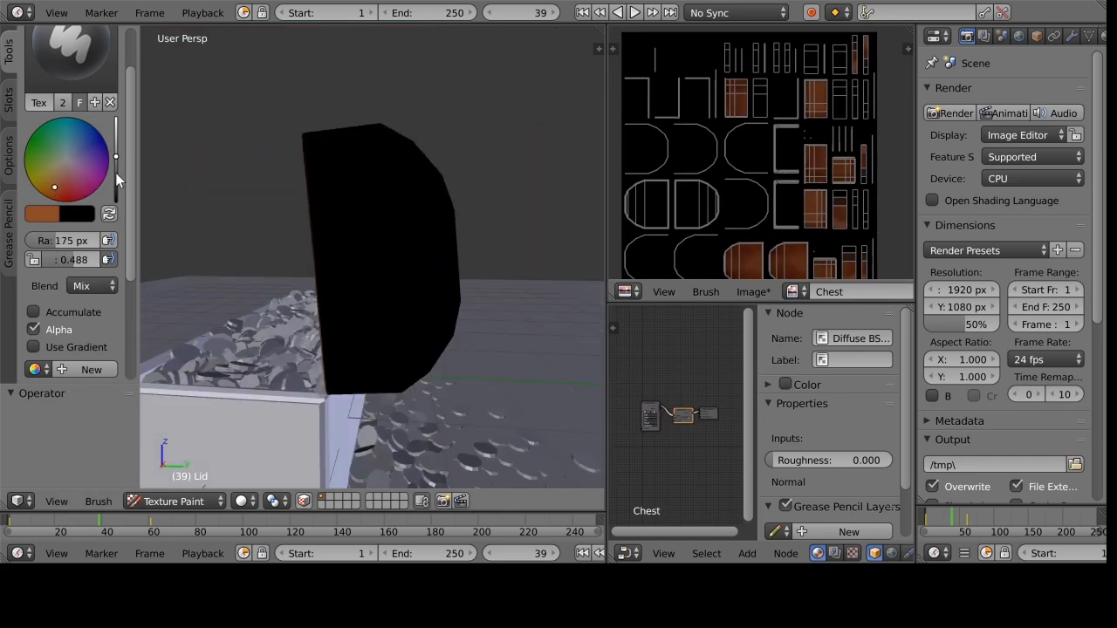
{"action": "left_click_drag", "start_coordinate": [116, 157], "coordinate": [116, 168]}
{"action": "left_click", "coordinate": [92, 286]}
{"action": "left_click_drag", "start_coordinate": [99, 521], "coordinate": [8, 521]}
{"action": "mouse_move", "coordinate": [366, 350]}
{"action": "middle_mouse_down"}
{"action": "mouse_move", "coordinate": [459, 387]}
{"action": "mouse_move", "coordinate": [376, 332]}
{"action": "middle_mouse_up"}
{"action": "left_click", "coordinate": [92, 287]}
{"action": "left_click_drag", "start_coordinate": [116, 168], "coordinate": [116, 179]}
{"action": "left_click_drag", "start_coordinate": [204, 285], "coordinate": [396, 282]}
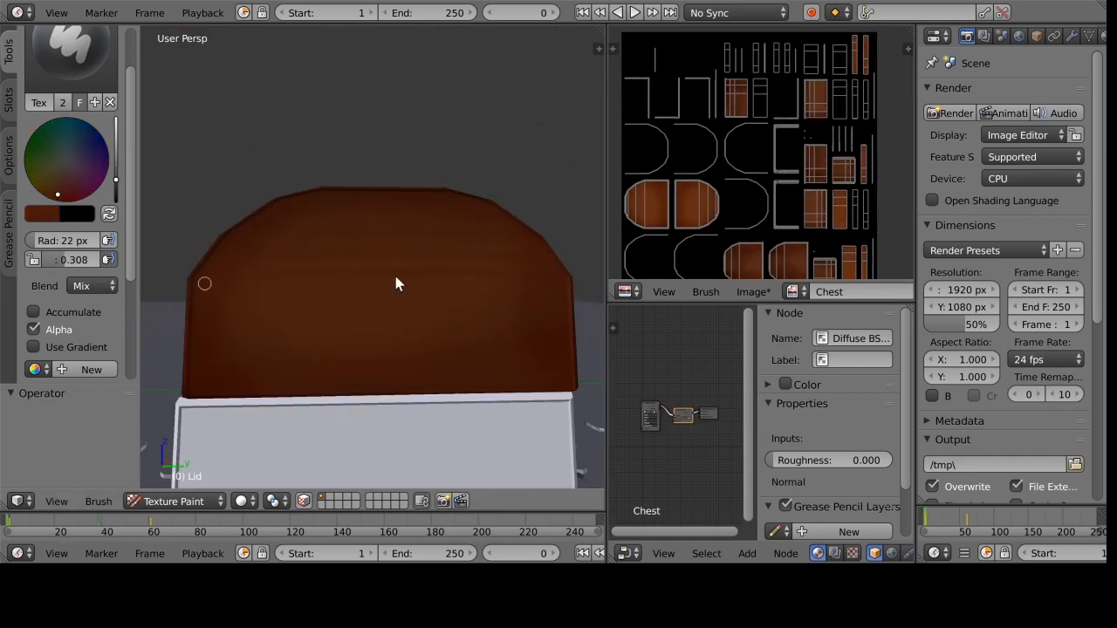
Paint dark brown horizontal wood grain streaks across the lid's end face.
{"action": "left_click_drag", "start_coordinate": [74, 260], "coordinate": [88, 261]}
{"action": "left_click_drag", "start_coordinate": [116, 180], "coordinate": [116, 189]}
{"action": "left_click_drag", "start_coordinate": [257, 267], "coordinate": [574, 287]}
{"action": "left_click_drag", "start_coordinate": [386, 379], "coordinate": [579, 387]}
{"action": "left_click", "coordinate": [92, 287]}
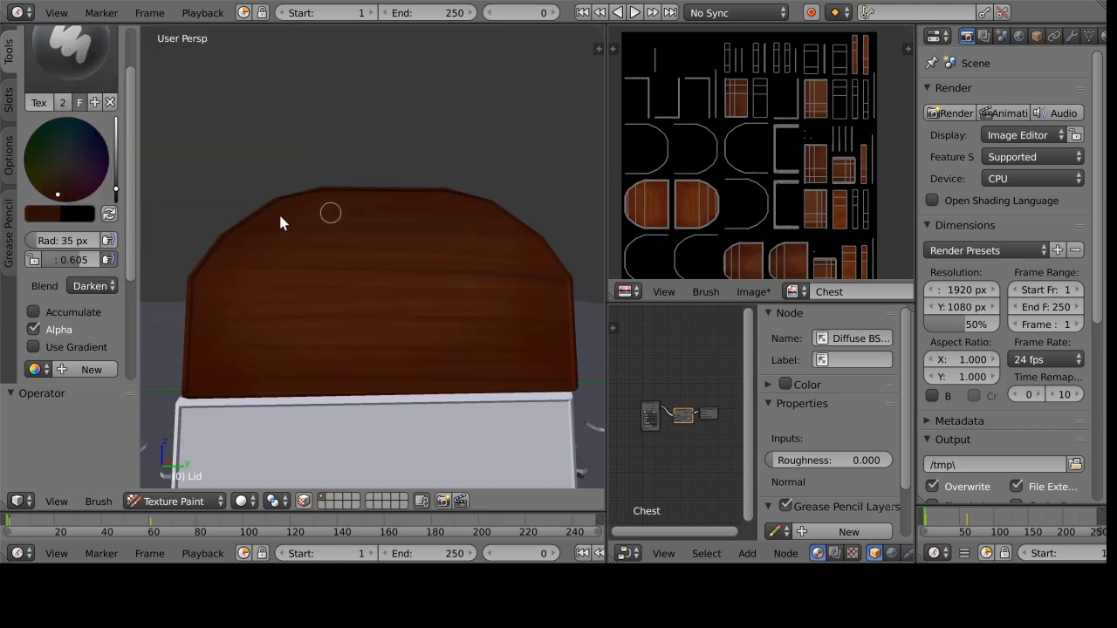
Add lighter grain to the lid's end face and paint a dark plank seam across its middle with Multiply blend.
{"action": "left_click_drag", "start_coordinate": [74, 260], "coordinate": [86, 260]}
{"action": "left_click", "coordinate": [92, 286]}
{"action": "left_click_drag", "start_coordinate": [116, 189], "coordinate": [116, 154]}
{"action": "left_click_drag", "start_coordinate": [340, 272], "coordinate": [515, 279]}
{"action": "left_click_drag", "start_coordinate": [116, 154], "coordinate": [116, 196]}
{"action": "left_click", "coordinate": [92, 287]}
{"action": "left_click_drag", "start_coordinate": [218, 291], "coordinate": [550, 295]}
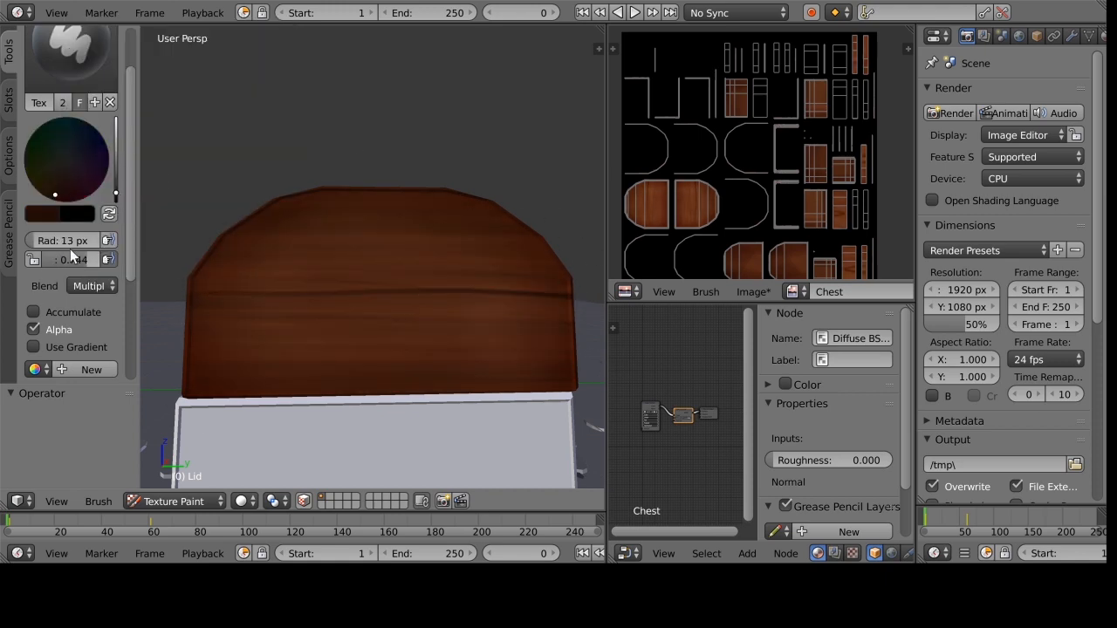
Paint the lid's curved outer surface brown, and set the brush to Overlay blend with strength 0.169.
{"action": "left_click_drag", "start_coordinate": [116, 196], "coordinate": [116, 153]}
{"action": "left_click", "coordinate": [92, 286]}
{"action": "middle_click_drag", "start_coordinate": [376, 332], "coordinate": [262, 349]}
{"action": "left_click", "coordinate": [92, 286]}
{"action": "left_click_drag", "start_coordinate": [116, 153], "coordinate": [116, 170]}
{"action": "left_click_drag", "start_coordinate": [224, 292], "coordinate": [524, 301]}
{"action": "left_click", "coordinate": [91, 286]}
{"action": "left_click_drag", "start_coordinate": [73, 260], "coordinate": [61, 260]}
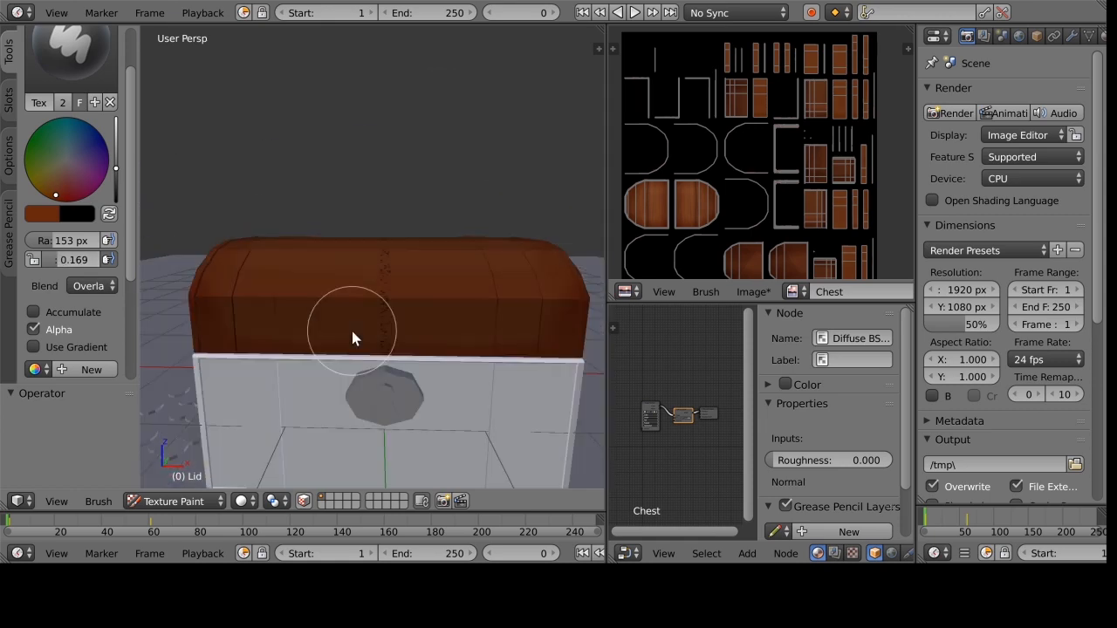
Paint dark brown wood grain streaks along the lid's front and top planks with Multiply blend at strength 0.291.
{"action": "left_click", "coordinate": [92, 287]}
{"action": "left_click_drag", "start_coordinate": [116, 169], "coordinate": [116, 187]}
{"action": "left_click_drag", "start_coordinate": [241, 317], "coordinate": [199, 308]}
{"action": "middle_click_drag", "start_coordinate": [200, 308], "coordinate": [162, 249]}
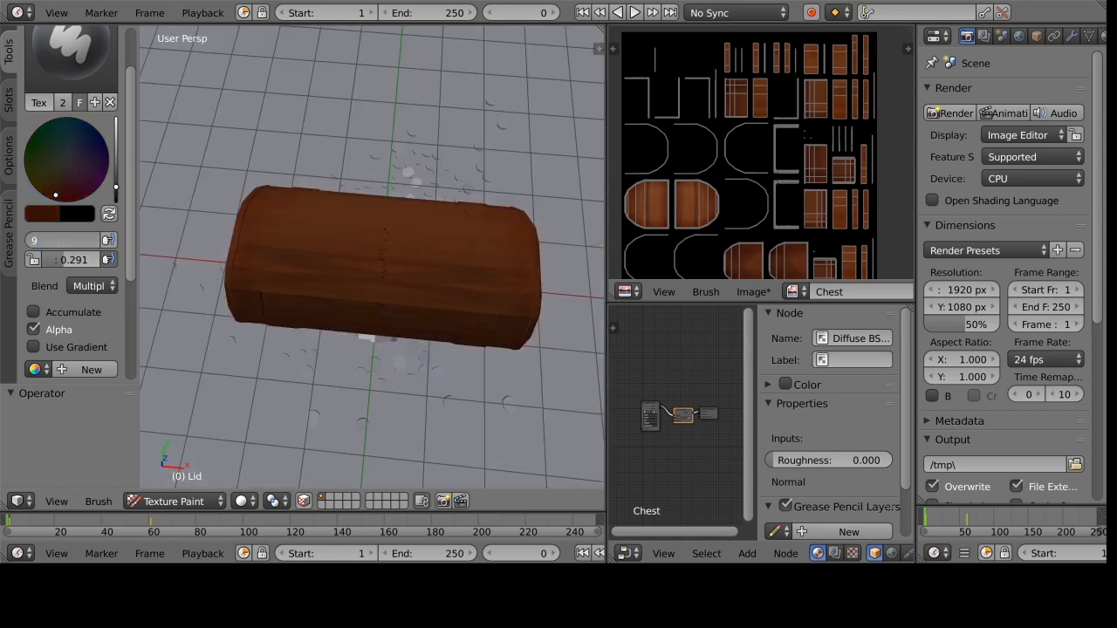
{"action": "left_click_drag", "start_coordinate": [116, 194], "coordinate": [116, 180]}
{"action": "middle_click_drag", "start_coordinate": [349, 288], "coordinate": [531, 279]}
{"action": "left_click_drag", "start_coordinate": [531, 296], "coordinate": [188, 314]}
{"action": "middle_click_drag", "start_coordinate": [488, 367], "coordinate": [509, 334]}
Paint lighter brown grain strokes lengthwise across the lid's top planks.
{"action": "left_click_drag", "start_coordinate": [116, 180], "coordinate": [116, 150]}
{"action": "left_click", "coordinate": [92, 286]}
{"action": "left_click_drag", "start_coordinate": [506, 262], "coordinate": [322, 257]}
{"action": "mouse_move", "coordinate": [322, 257]}
{"action": "middle_mouse_down"}
{"action": "mouse_move", "coordinate": [546, 382]}
{"action": "mouse_move", "coordinate": [489, 419]}
{"action": "middle_mouse_up"}
{"action": "left_click_drag", "start_coordinate": [515, 245], "coordinate": [253, 244]}
Paint thin light grey lines along the lid's trim bands with a 1 px Mix brush at strength 1.000.
{"action": "left_click_drag", "start_coordinate": [116, 150], "coordinate": [116, 187]}
{"action": "left_click", "coordinate": [91, 286]}
{"action": "mouse_move", "coordinate": [376, 332]}
{"action": "middle_mouse_down"}
{"action": "mouse_move", "coordinate": [288, 285]}
{"action": "mouse_move", "coordinate": [393, 288]}
{"action": "middle_mouse_up"}
{"action": "left_click_drag", "start_coordinate": [73, 321], "coordinate": [121, 321]}
{"action": "left_click_drag", "start_coordinate": [337, 280], "coordinate": [381, 327]}
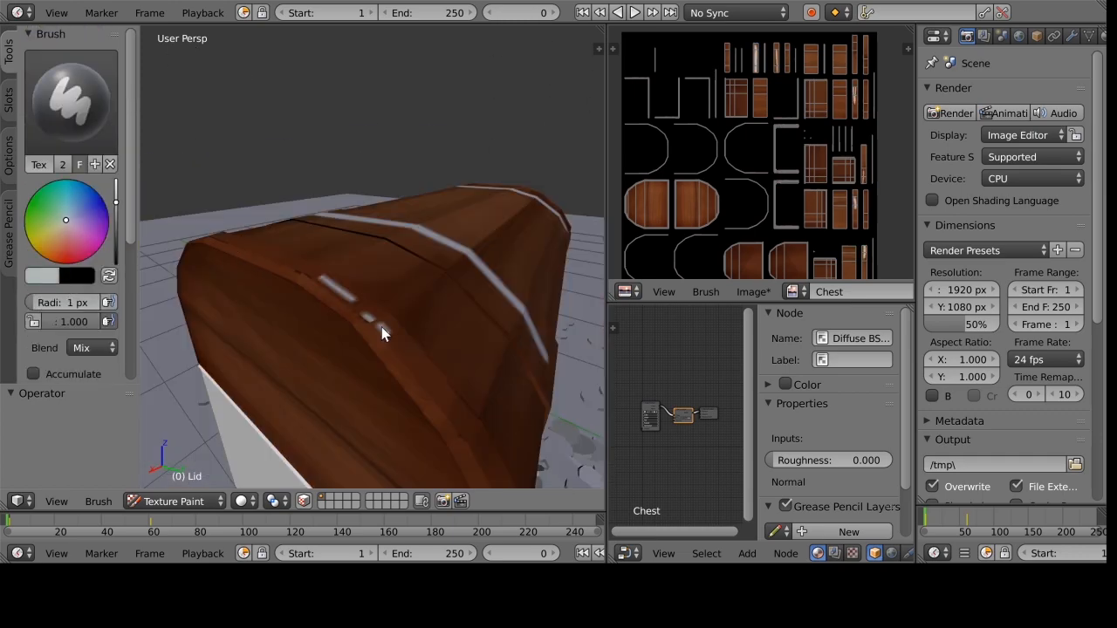
{"action": "middle_click_drag", "start_coordinate": [381, 327], "coordinate": [489, 288]}
Paint the first narrow trim strips light grey in the Chest image with a 21 px brush, with the lid open at frame 45.
{"action": "mouse_move", "coordinate": [717, 139]}
{"action": "left_mouse_down"}
{"action": "mouse_move", "coordinate": [729, 253]}
{"action": "mouse_move", "coordinate": [745, 255]}
{"action": "mouse_move", "coordinate": [718, 209]}
{"action": "left_mouse_up"}
{"action": "scroll", "coordinate": [375, 288], "scroll_direction": "down", "scroll_amount": 3}
{"action": "left_click", "coordinate": [113, 522]}
{"action": "left_click_drag", "start_coordinate": [116, 239], "coordinate": [116, 200]}
{"action": "left_click_drag", "start_coordinate": [695, 109], "coordinate": [694, 157]}
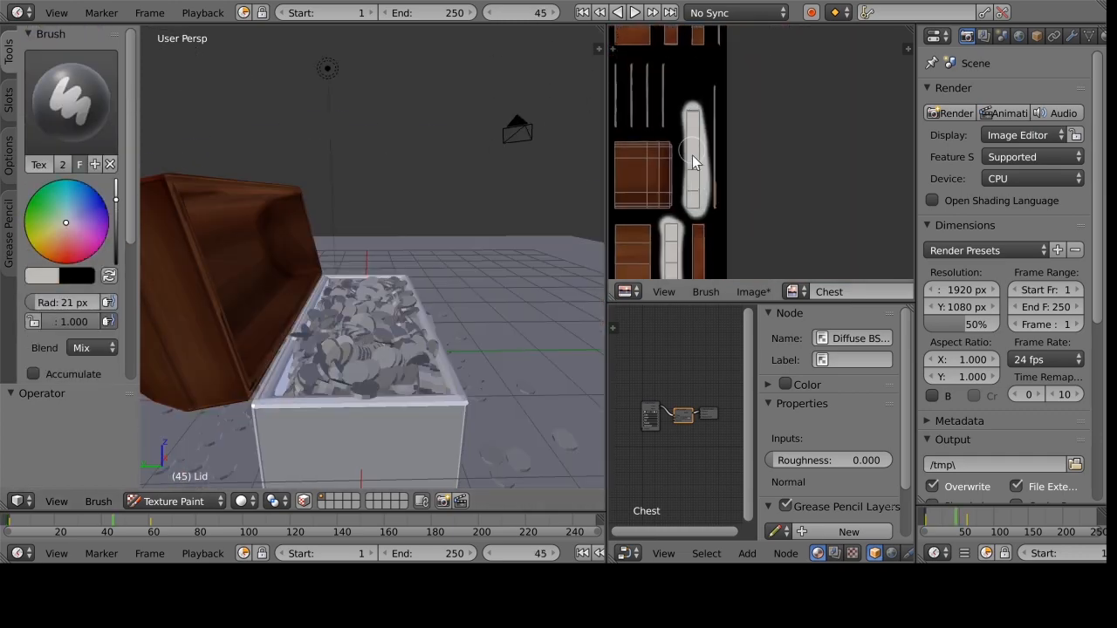
Cover further narrow vertical trim strips in the Chest image with light grey.
{"action": "left_click_drag", "start_coordinate": [777, 85], "coordinate": [777, 174]}
{"action": "scroll", "coordinate": [305, 236], "scroll_direction": "up", "scroll_amount": 6}
{"action": "middle_click_drag", "start_coordinate": [306, 236], "coordinate": [419, 261]}
{"action": "left_click_drag", "start_coordinate": [795, 89], "coordinate": [795, 180]}
{"action": "left_click_drag", "start_coordinate": [706, 99], "coordinate": [706, 183]}
{"action": "middle_click_drag", "start_coordinate": [777, 114], "coordinate": [742, 190]}
{"action": "left_click_drag", "start_coordinate": [735, 82], "coordinate": [735, 143]}
Cover the remaining thin rim outlines and trim strips in the Chest image with light grey using the 21 px brush.
{"action": "middle_click_drag", "start_coordinate": [375, 262], "coordinate": [454, 331]}
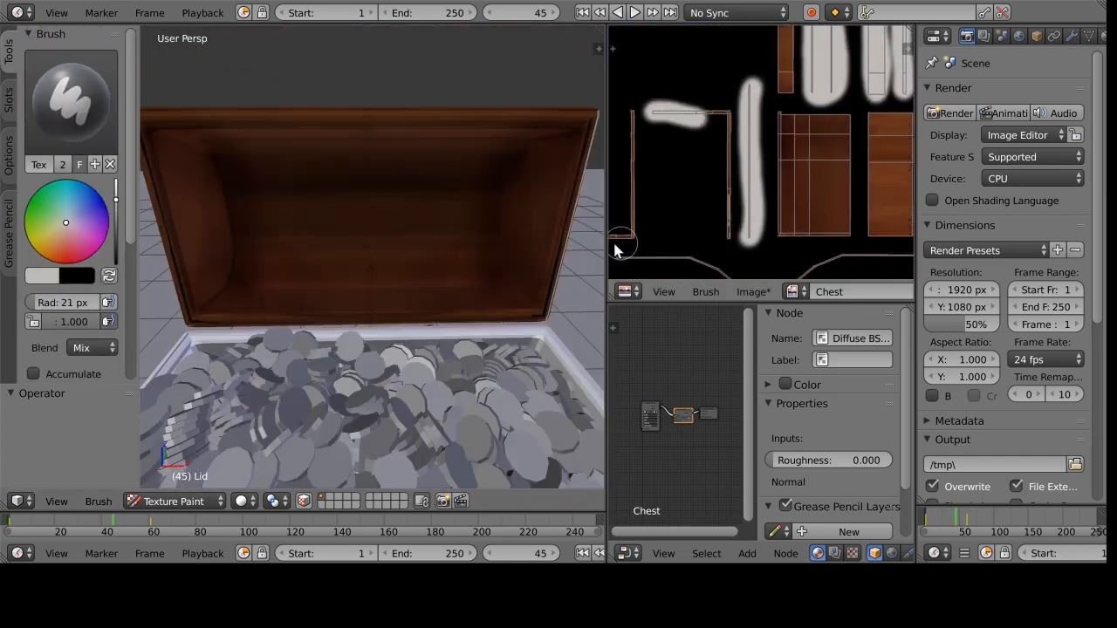
{"action": "scroll", "coordinate": [375, 288], "scroll_direction": "down", "scroll_amount": 5}
{"action": "left_click_drag", "start_coordinate": [724, 190], "coordinate": [765, 191]}
{"action": "left_click_drag", "start_coordinate": [776, 230], "coordinate": [723, 253]}
{"action": "left_click_drag", "start_coordinate": [730, 175], "coordinate": [721, 227]}
{"action": "scroll", "coordinate": [376, 267], "scroll_direction": "up", "scroll_amount": 4}
{"action": "mouse_move", "coordinate": [376, 332]}
{"action": "middle_mouse_down"}
{"action": "mouse_move", "coordinate": [376, 267]}
{"action": "mouse_move", "coordinate": [288, 271]}
{"action": "middle_mouse_up"}
{"action": "scroll", "coordinate": [788, 179], "scroll_direction": "up", "scroll_amount": 4}
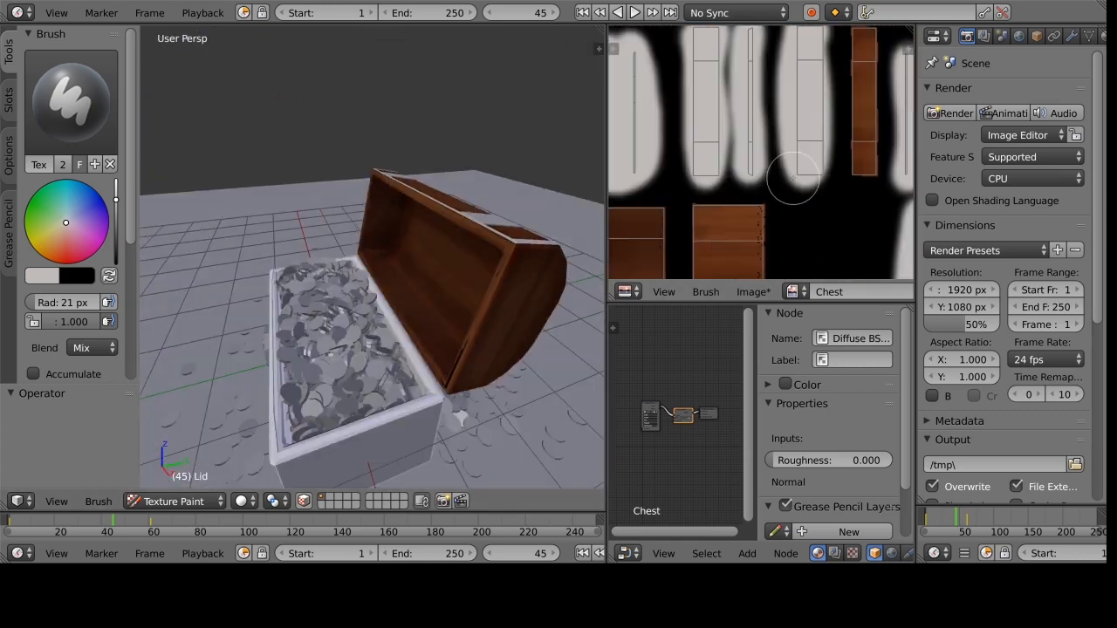
Shade the grey trim strips in the Chest image with a darker grey 9 px brush at strength 0.203.
{"action": "left_click_drag", "start_coordinate": [116, 200], "coordinate": [116, 185]}
{"action": "left_click_drag", "start_coordinate": [96, 321], "coordinate": [43, 321]}
{"action": "left_click_drag", "start_coordinate": [117, 185], "coordinate": [116, 214]}
{"action": "key", "text": "f"}
{"action": "left_click_drag", "start_coordinate": [707, 87], "coordinate": [743, 113]}
{"action": "middle_click_drag", "start_coordinate": [751, 210], "coordinate": [741, 96]}
{"action": "scroll", "coordinate": [742, 157], "scroll_direction": "down", "scroll_amount": 2}
{"action": "left_click_drag", "start_coordinate": [738, 122], "coordinate": [738, 166]}
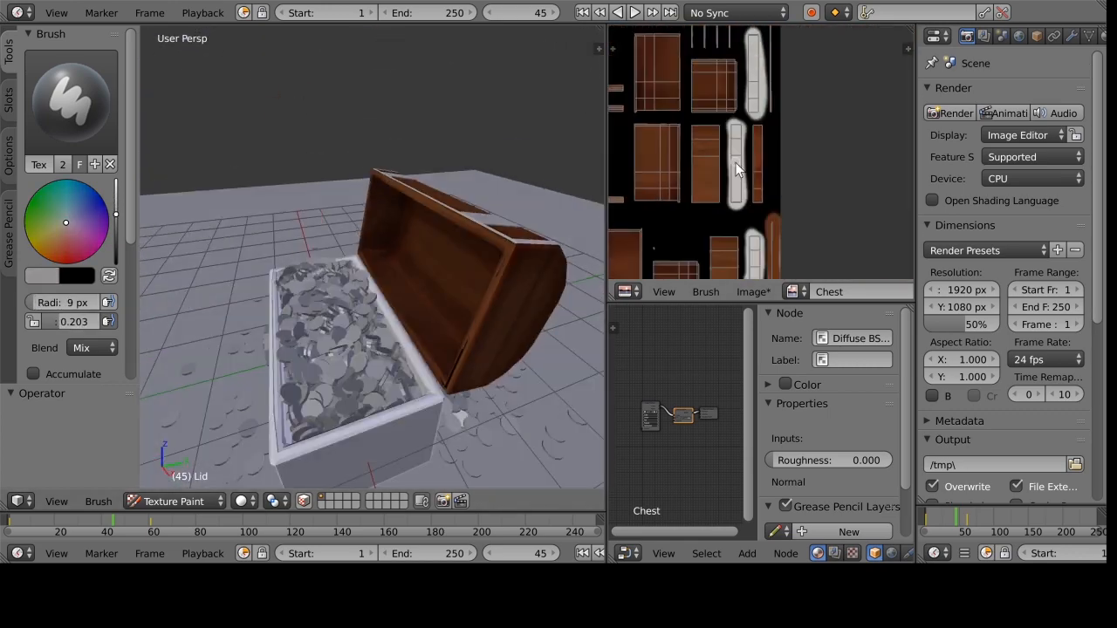
Go to frame 31, select the chest base and give it a new material.
{"action": "scroll", "coordinate": [737, 166], "scroll_direction": "up", "scroll_amount": 3}
{"action": "middle_click_drag", "start_coordinate": [453, 245], "coordinate": [502, 292]}
{"action": "left_click_drag", "start_coordinate": [111, 521], "coordinate": [82, 521]}
{"action": "middle_click_drag", "start_coordinate": [419, 297], "coordinate": [375, 227]}
{"action": "mouse_move", "coordinate": [606, 393]}
{"action": "left_mouse_down"}
{"action": "mouse_move", "coordinate": [317, 393]}
{"action": "mouse_move", "coordinate": [728, 393]}
{"action": "mouse_move", "coordinate": [621, 393]}
{"action": "left_mouse_up"}
{"action": "right_click", "coordinate": [494, 320]}
{"action": "left_click_drag", "start_coordinate": [915, 392], "coordinate": [871, 392]}
{"action": "left_click", "coordinate": [1061, 35]}
{"action": "left_click_drag", "start_coordinate": [621, 500], "coordinate": [509, 501]}
{"action": "left_click", "coordinate": [1008, 151]}
Create a blank image named Chest2 and add an Image Texture node to the chest base's material.
{"action": "left_click", "coordinate": [838, 292]}
{"action": "left_click", "coordinate": [858, 273]}
{"action": "type", "text": "Chest2"}
{"action": "left_click", "coordinate": [833, 399]}
{"action": "key", "text": "Tab"}
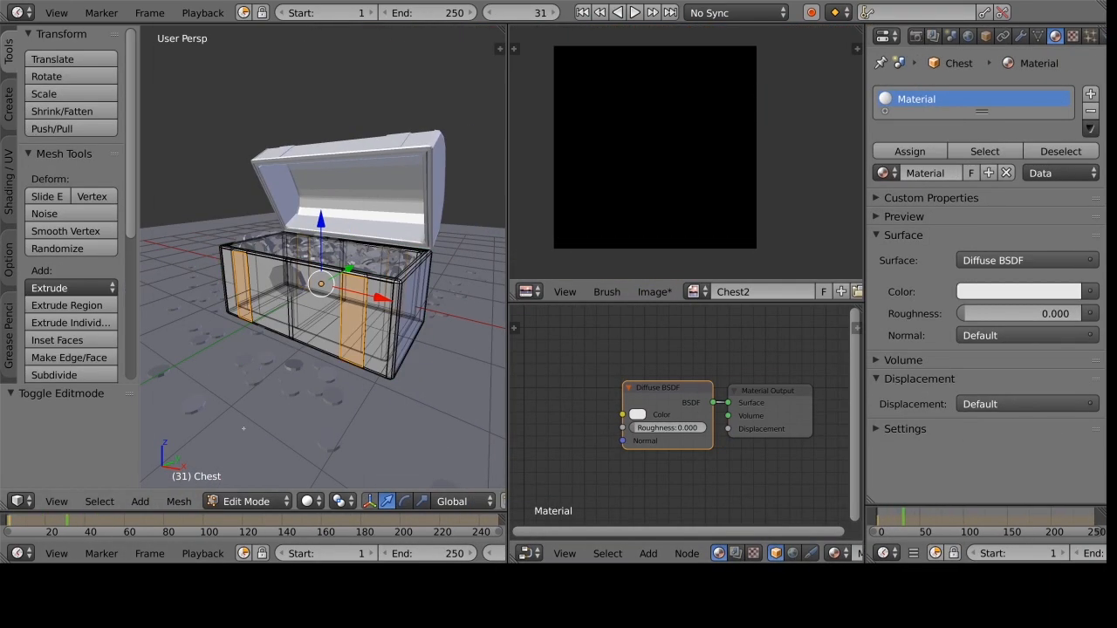
{"action": "left_click", "coordinate": [566, 368]}
Paint the chest base with brown wood and dark brown grain using a 6 px Darken brush at strength 0.773.
{"action": "double_click", "coordinate": [259, 225]}
{"action": "mouse_move", "coordinate": [227, 262]}
{"action": "left_mouse_down"}
{"action": "mouse_move", "coordinate": [384, 349]}
{"action": "mouse_move", "coordinate": [373, 335]}
{"action": "left_mouse_up"}
{"action": "left_click_drag", "start_coordinate": [116, 101], "coordinate": [116, 120]}
{"action": "left_click_drag", "start_coordinate": [70, 171], "coordinate": [52, 170]}
{"action": "left_click_drag", "start_coordinate": [384, 332], "coordinate": [457, 294]}
{"action": "left_click_drag", "start_coordinate": [70, 189], "coordinate": [87, 189]}
{"action": "left_click", "coordinate": [93, 215]}
{"action": "left_click_drag", "start_coordinate": [262, 323], "coordinate": [247, 332]}
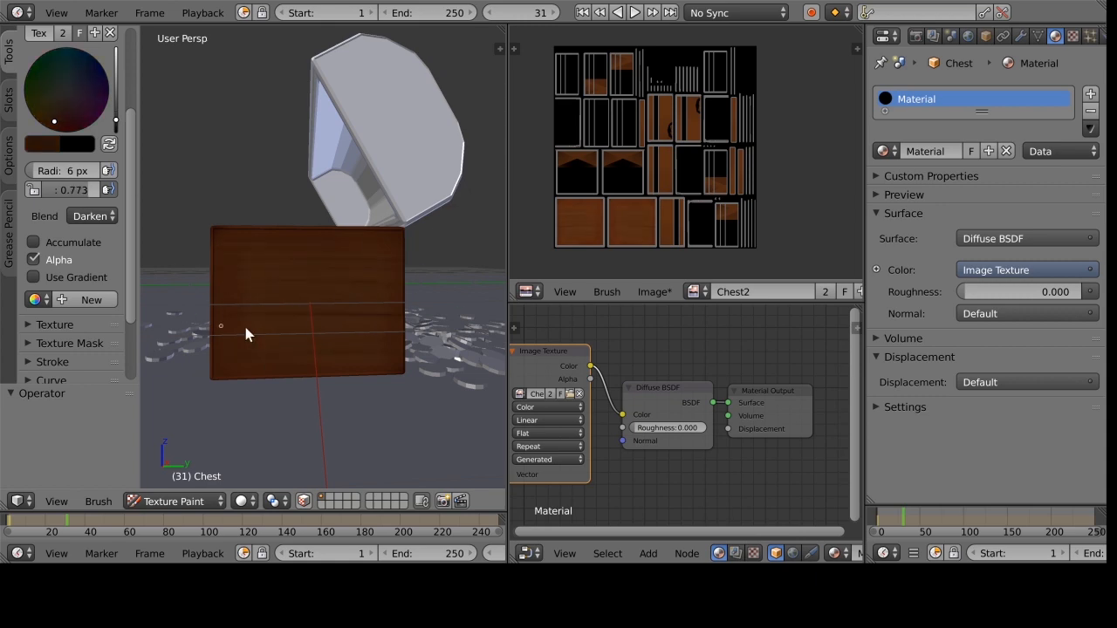
Switch the paint brush to a brighter orange-brown in Lighten mode with strength 0.419.
{"action": "left_click_drag", "start_coordinate": [72, 189], "coordinate": [87, 190]}
{"action": "left_click", "coordinate": [56, 126]}
{"action": "left_click", "coordinate": [93, 216]}
{"action": "left_click", "coordinate": [91, 391]}
{"action": "left_click", "coordinate": [97, 218]}
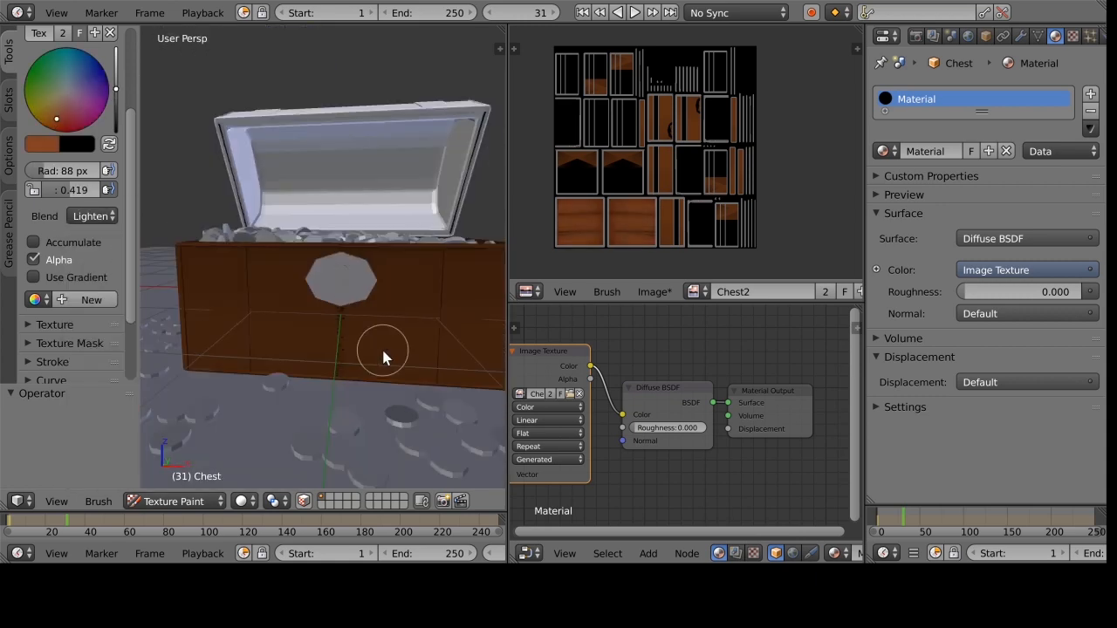
Resize the brush to 9 px and change its blend mode and wood colour for the chest front.
{"action": "key", "text": "f"}
{"action": "key", "text": "s"}
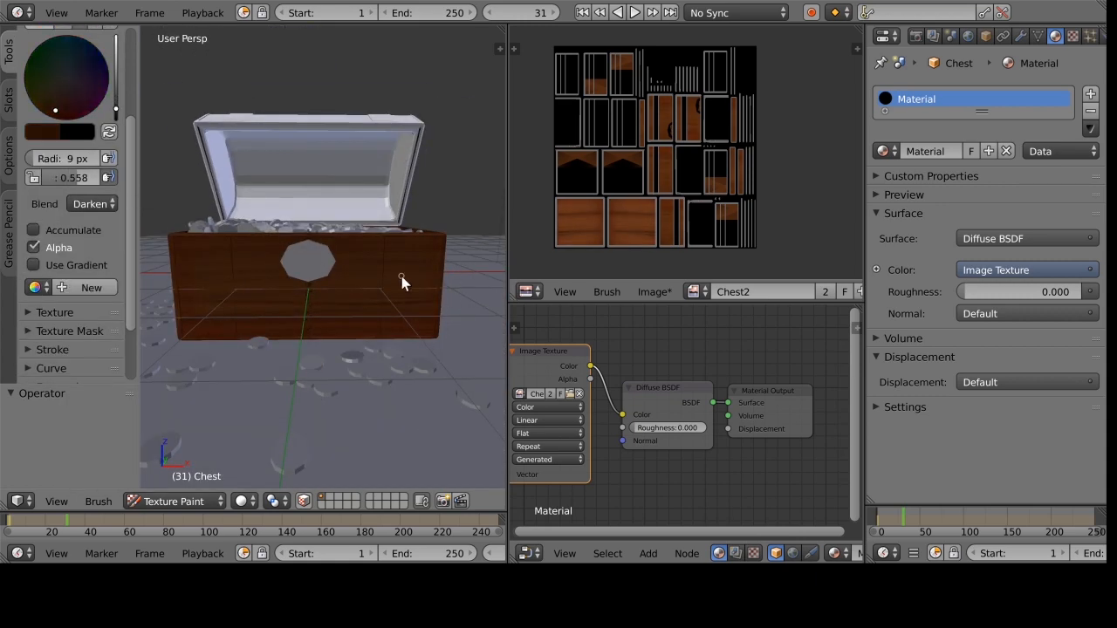
{"action": "left_click", "coordinate": [92, 204]}
{"action": "left_click", "coordinate": [90, 299]}
{"action": "left_click", "coordinate": [57, 105]}
{"action": "middle_click_drag", "start_coordinate": [476, 240], "coordinate": [444, 253]}
{"action": "scroll", "coordinate": [444, 253], "scroll_direction": "up", "scroll_amount": 3}
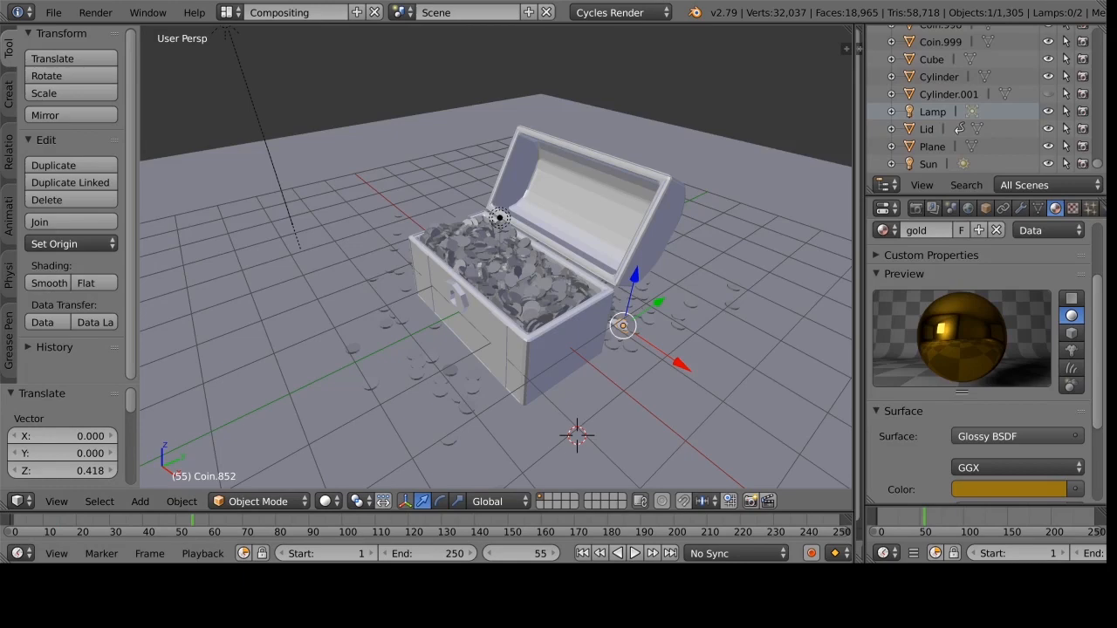
Hide the chest, lid, ground plane, lamps and other non-coin objects in the viewport.
{"action": "middle_click_drag", "start_coordinate": [705, 279], "coordinate": [739, 314]}
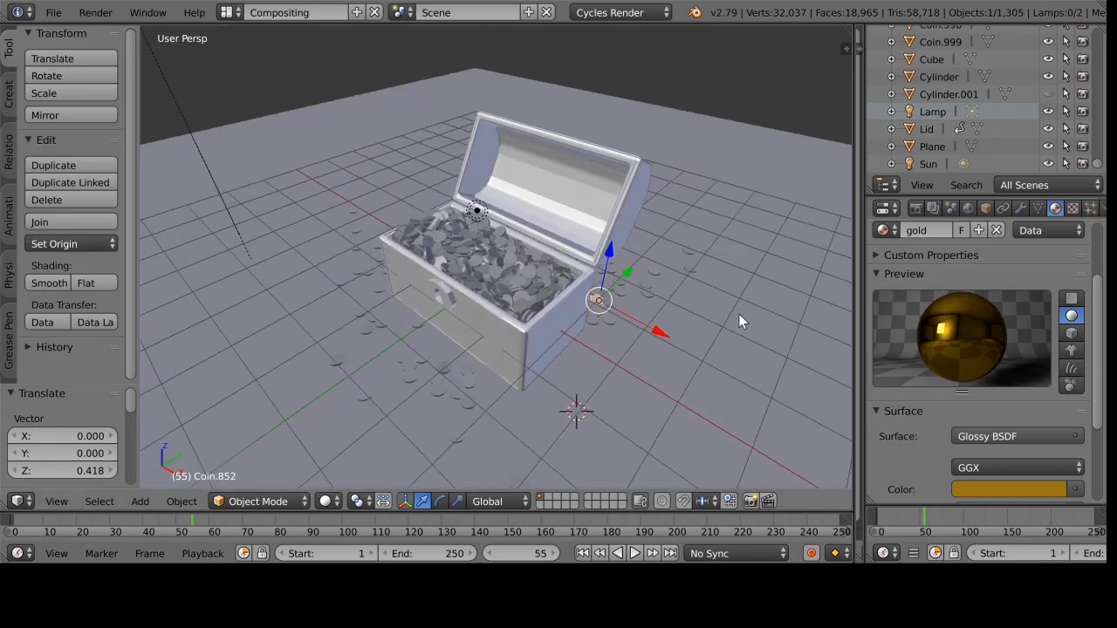
{"action": "left_click_drag", "start_coordinate": [1048, 163], "coordinate": [1050, 91]}
{"action": "left_click_drag", "start_coordinate": [1098, 163], "coordinate": [1098, 33]}
{"action": "left_click", "coordinate": [1048, 65]}
Link the active coin's gold material to all coins and show the hidden objects again.
{"action": "key", "text": "a"}
{"action": "key", "text": "ctrl+l"}
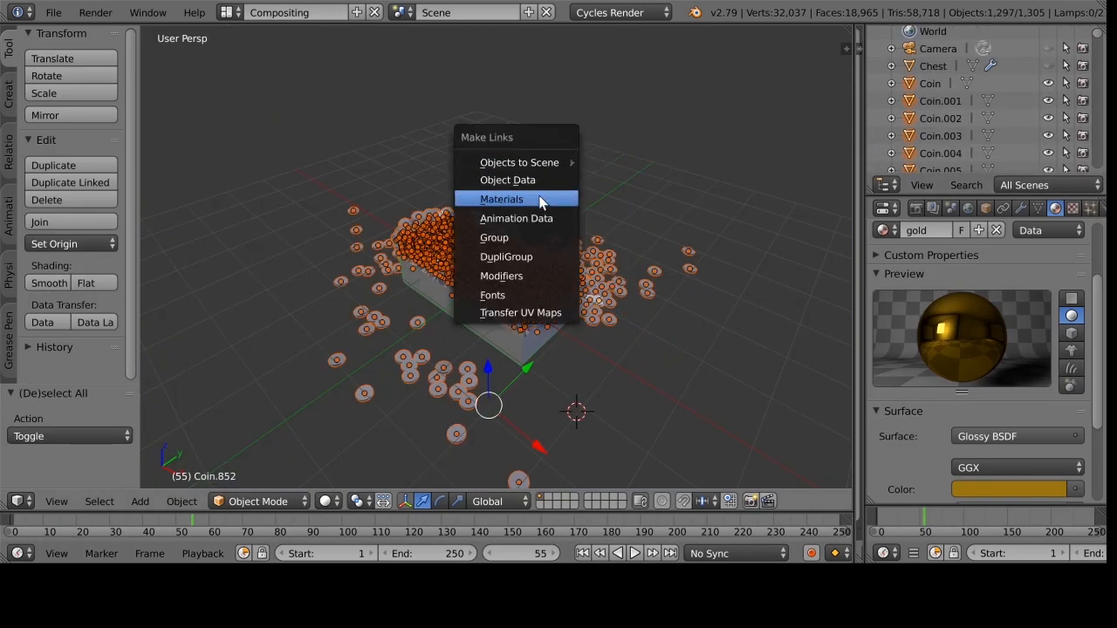
{"action": "left_click", "coordinate": [534, 198]}
{"action": "left_click", "coordinate": [1048, 65]}
{"action": "left_click_drag", "start_coordinate": [1098, 35], "coordinate": [1063, 104]}
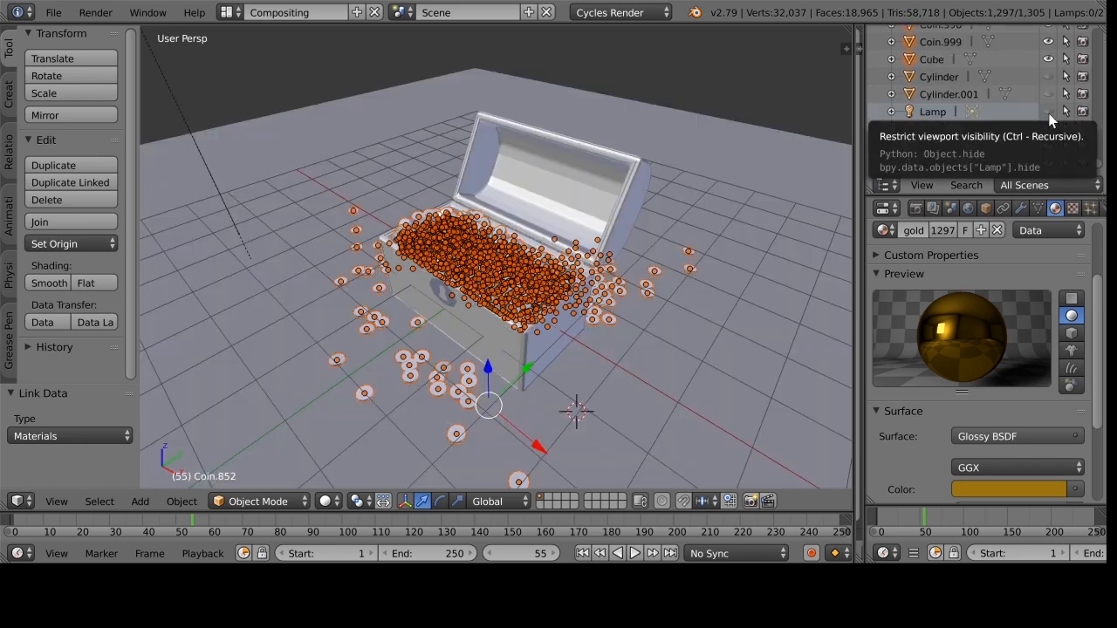
Give the ground plane a new Diffuse BSDF material with a brown colour.
{"action": "left_click", "coordinate": [932, 146]}
{"action": "left_click", "coordinate": [957, 230]}
{"action": "left_click", "coordinate": [993, 425]}
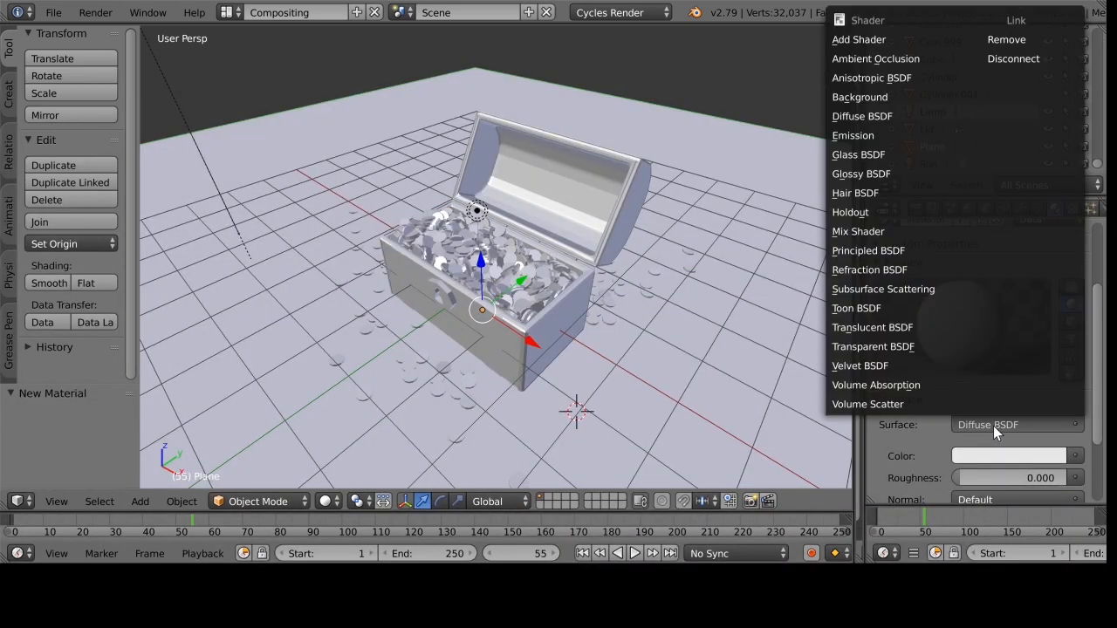
{"action": "left_click", "coordinate": [874, 94]}
{"action": "scroll", "coordinate": [986, 349], "scroll_direction": "down", "scroll_amount": 1}
{"action": "left_click", "coordinate": [991, 402]}
{"action": "left_click", "coordinate": [873, 92]}
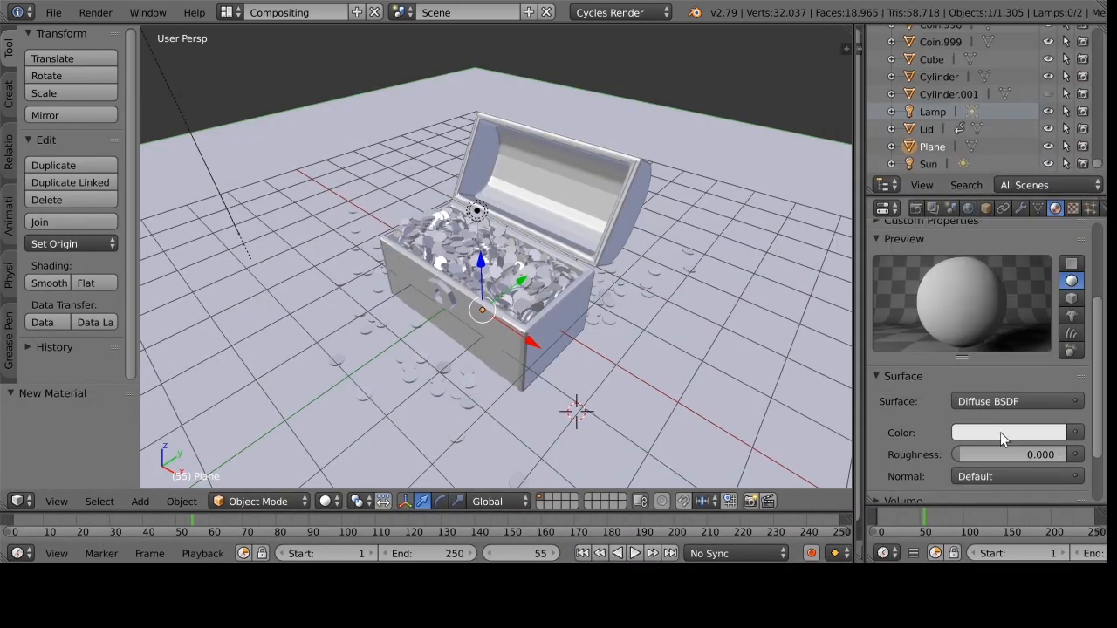
{"action": "left_click", "coordinate": [1000, 432]}
{"action": "left_click_drag", "start_coordinate": [1055, 266], "coordinate": [1054, 271]}
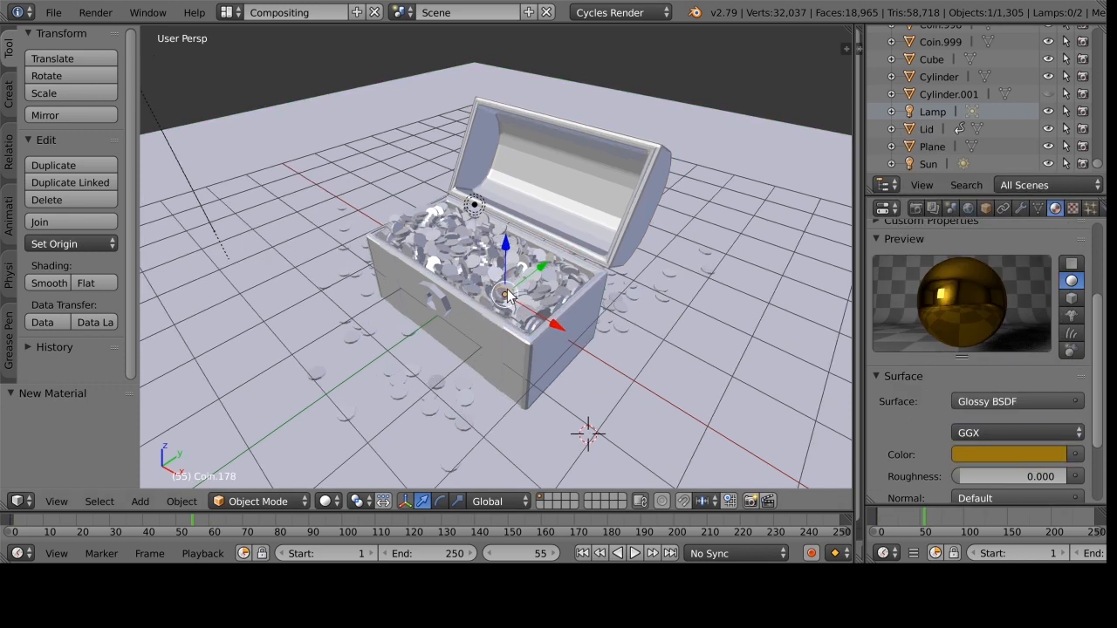
Render a test image of frame 55 to check the chest's lighting, and return to the 3D view.
{"action": "left_click", "coordinate": [148, 13]}
{"action": "left_click", "coordinate": [95, 13]}
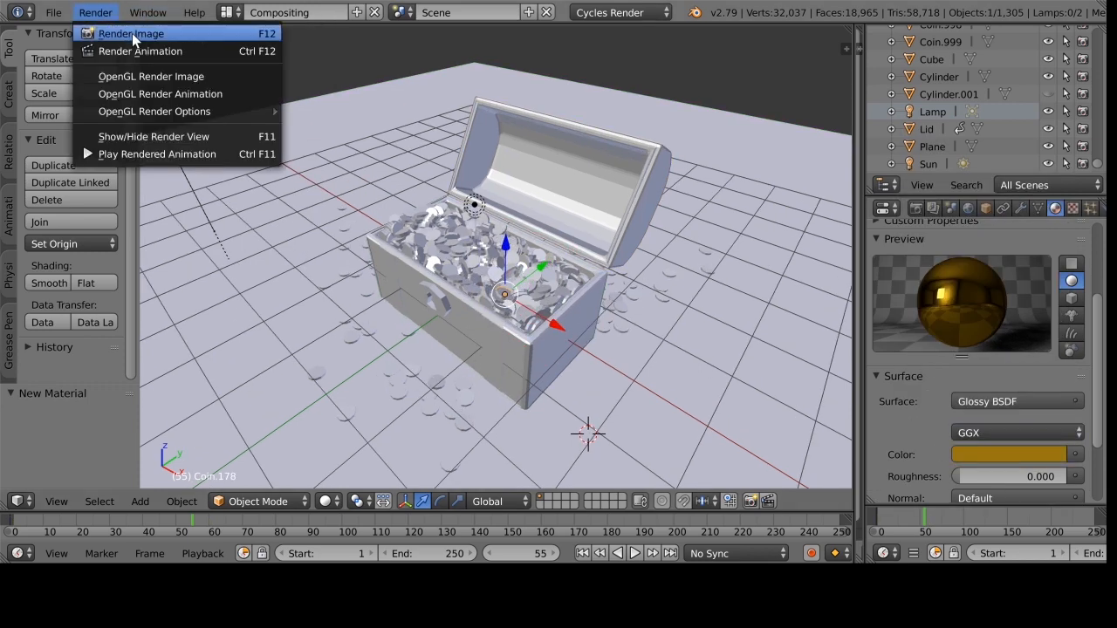
{"action": "left_click", "coordinate": [122, 32]}
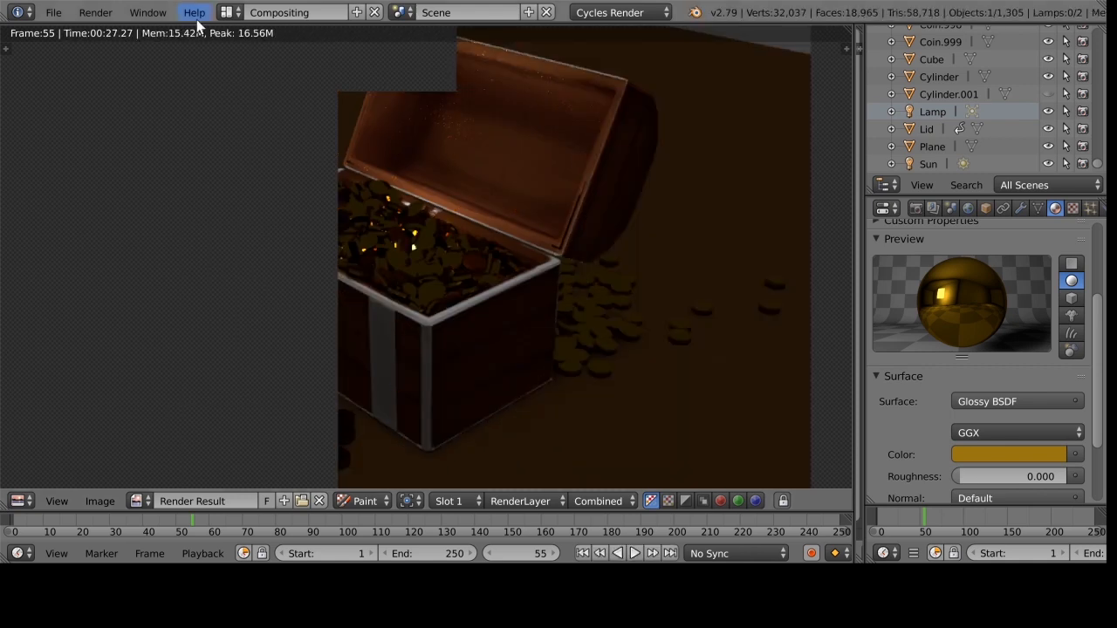
{"action": "key", "text": "Escape"}
Raise the point lamp 0.267 and lower it 1.207 along Z into the coin pile.
{"action": "mouse_move", "coordinate": [474, 186]}
{"action": "left_mouse_down"}
{"action": "mouse_move", "coordinate": [471, 160]}
{"action": "mouse_move", "coordinate": [472, 170]}
{"action": "left_mouse_up"}
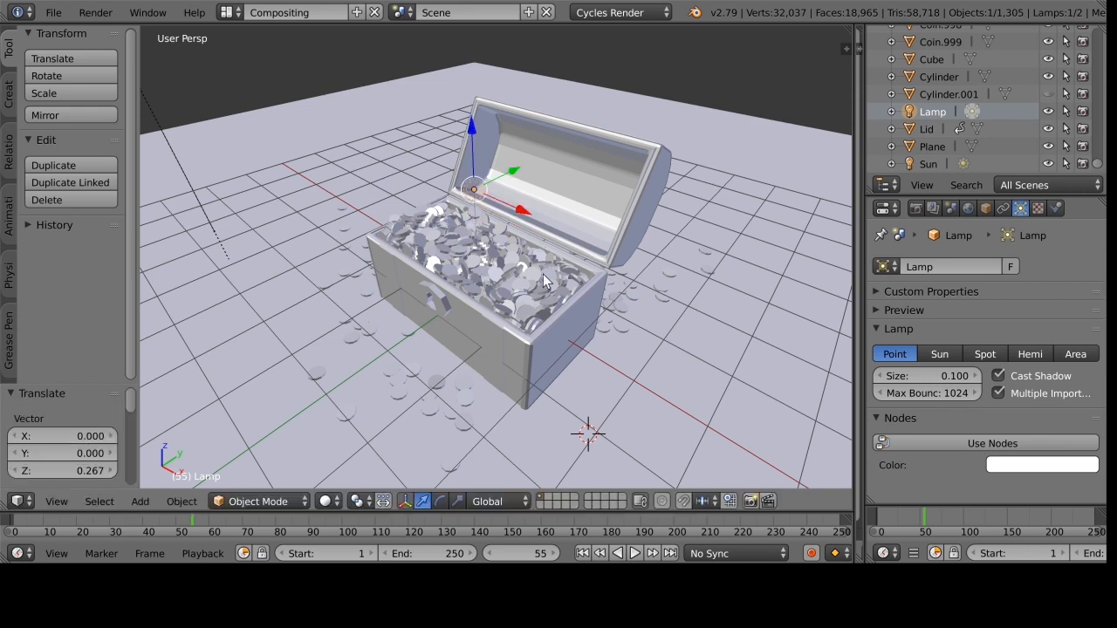
{"action": "left_click", "coordinate": [885, 266]}
{"action": "left_click_drag", "start_coordinate": [472, 127], "coordinate": [474, 190]}
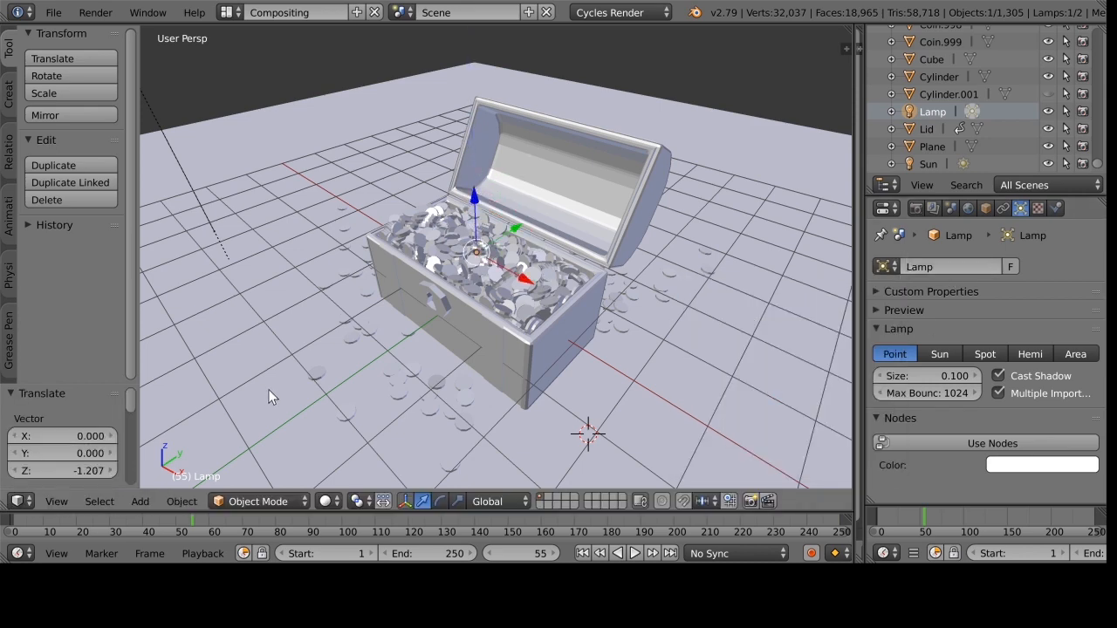
Add a Spot lamp and move it above the chest, raising it 3.830 and another 0.970 along Z.
{"action": "key", "text": "shift+a"}
{"action": "mouse_move", "coordinate": [268, 390]}
{"action": "left_click", "coordinate": [341, 427]}
{"action": "left_click_drag", "start_coordinate": [589, 366], "coordinate": [625, 208]}
{"action": "middle_click_drag", "start_coordinate": [625, 208], "coordinate": [711, 248]}
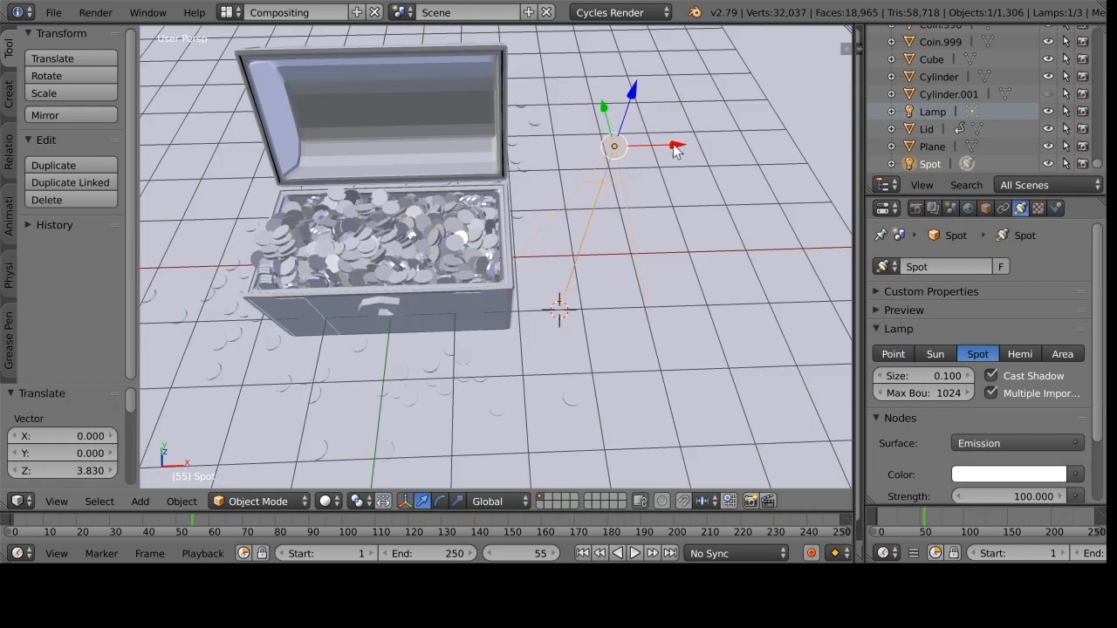
{"action": "left_click_drag", "start_coordinate": [676, 149], "coordinate": [410, 154]}
{"action": "left_click_drag", "start_coordinate": [324, 102], "coordinate": [283, 7]}
Aim the spot lamp at the coins by shifting it 0.301 along Y and -0.483 along X with a slight tilt about Y.
{"action": "scroll", "coordinate": [367, 524], "scroll_direction": "up", "scroll_amount": 1}
{"action": "middle_click_drag", "start_coordinate": [485, 459], "coordinate": [344, 397]}
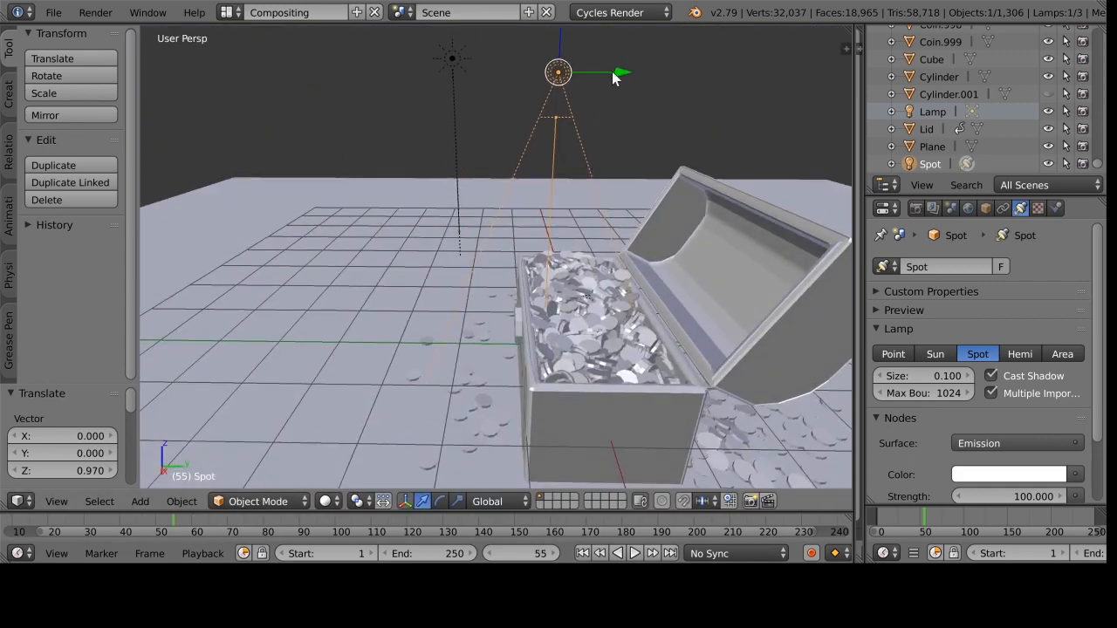
{"action": "left_click_drag", "start_coordinate": [614, 75], "coordinate": [641, 76]}
{"action": "middle_click_drag", "start_coordinate": [661, 244], "coordinate": [689, 269]}
{"action": "key", "text": "g"}
{"action": "key", "text": "x"}
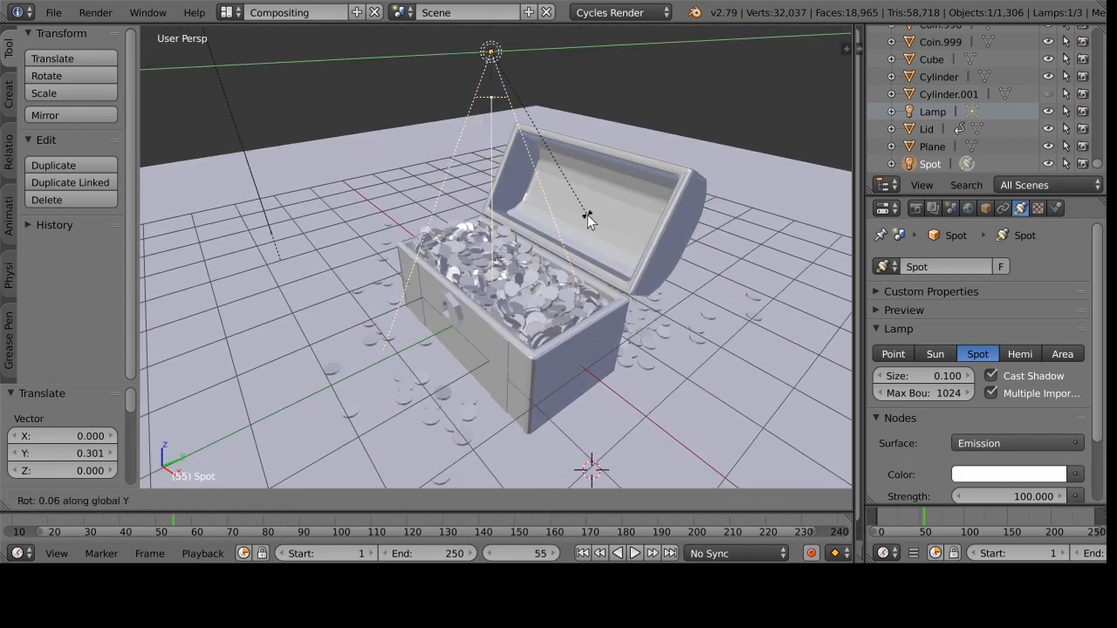
{"action": "left_click", "coordinate": [595, 177]}
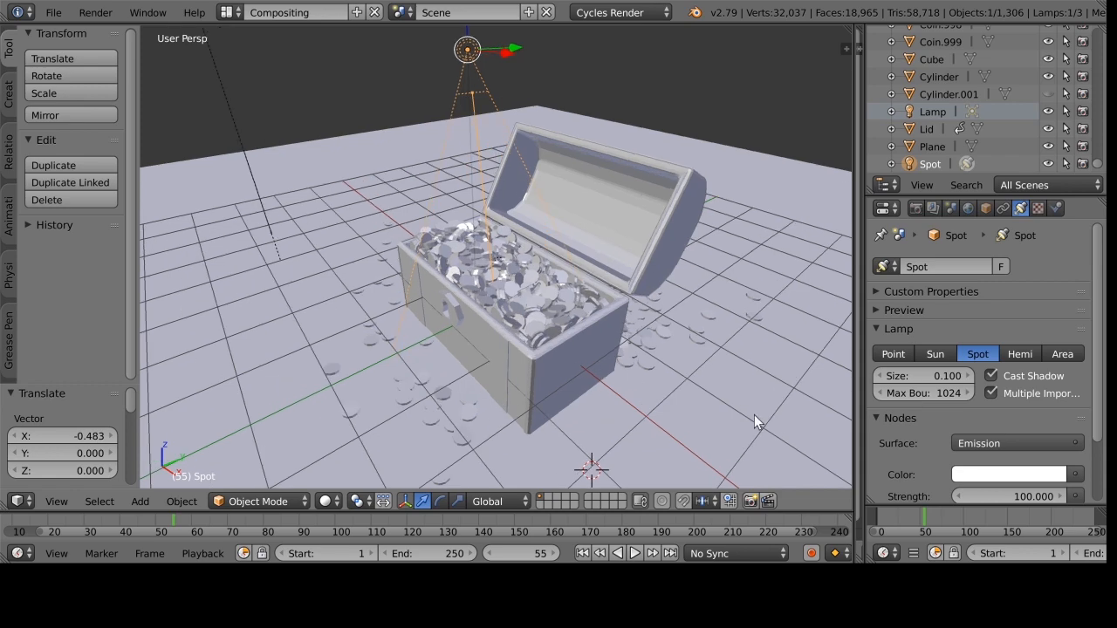